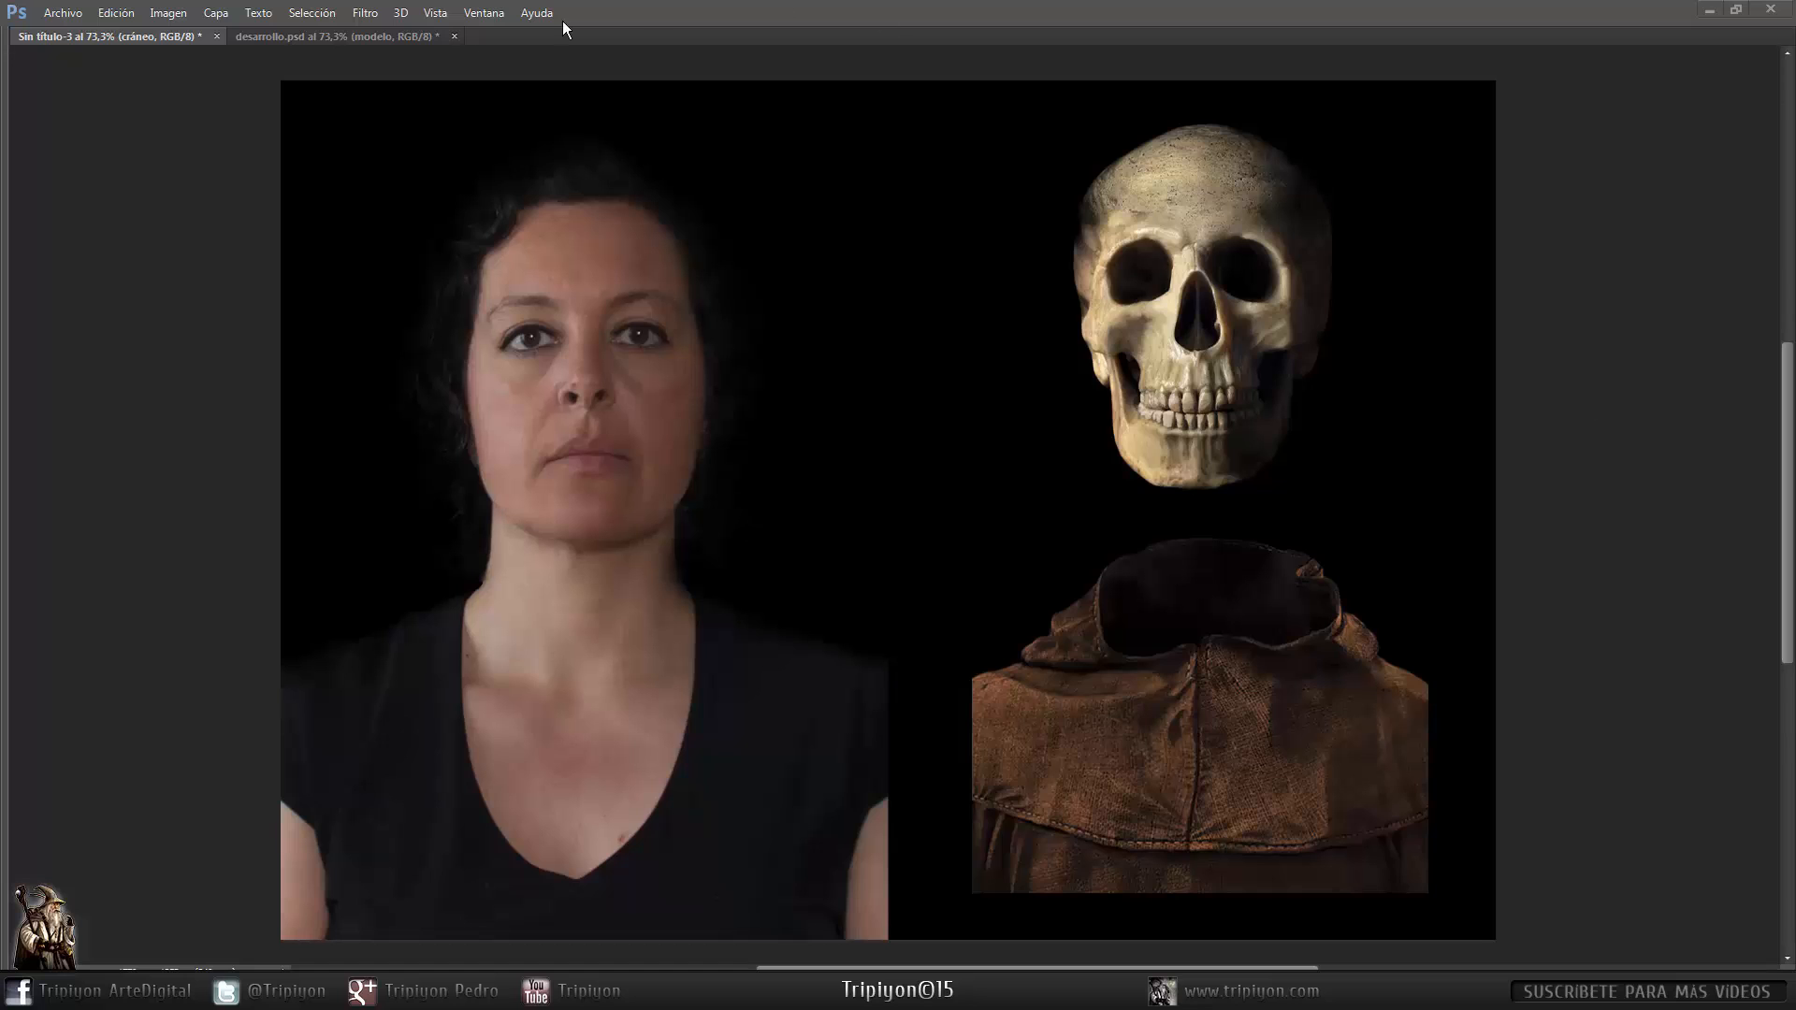
- Duplicate the túnica layer into the tutorial-dark.psd document and close the tunica01.psd document
click(378, 41)
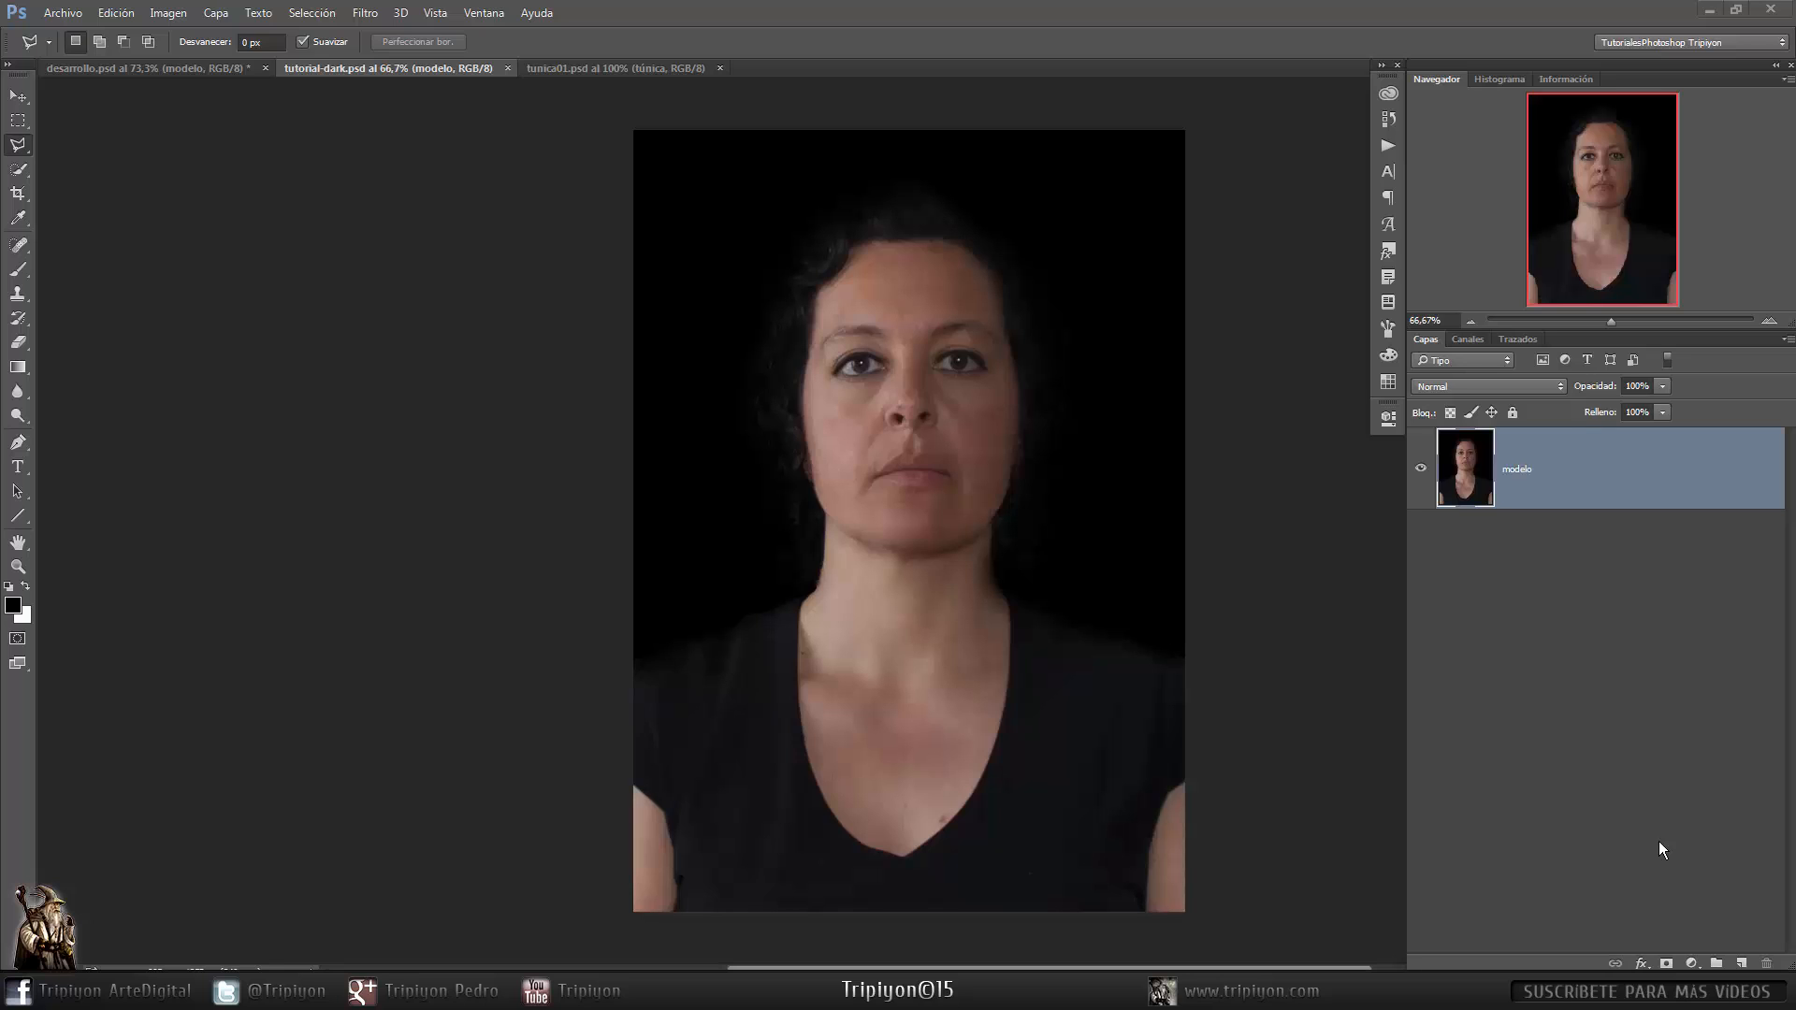
click(650, 70)
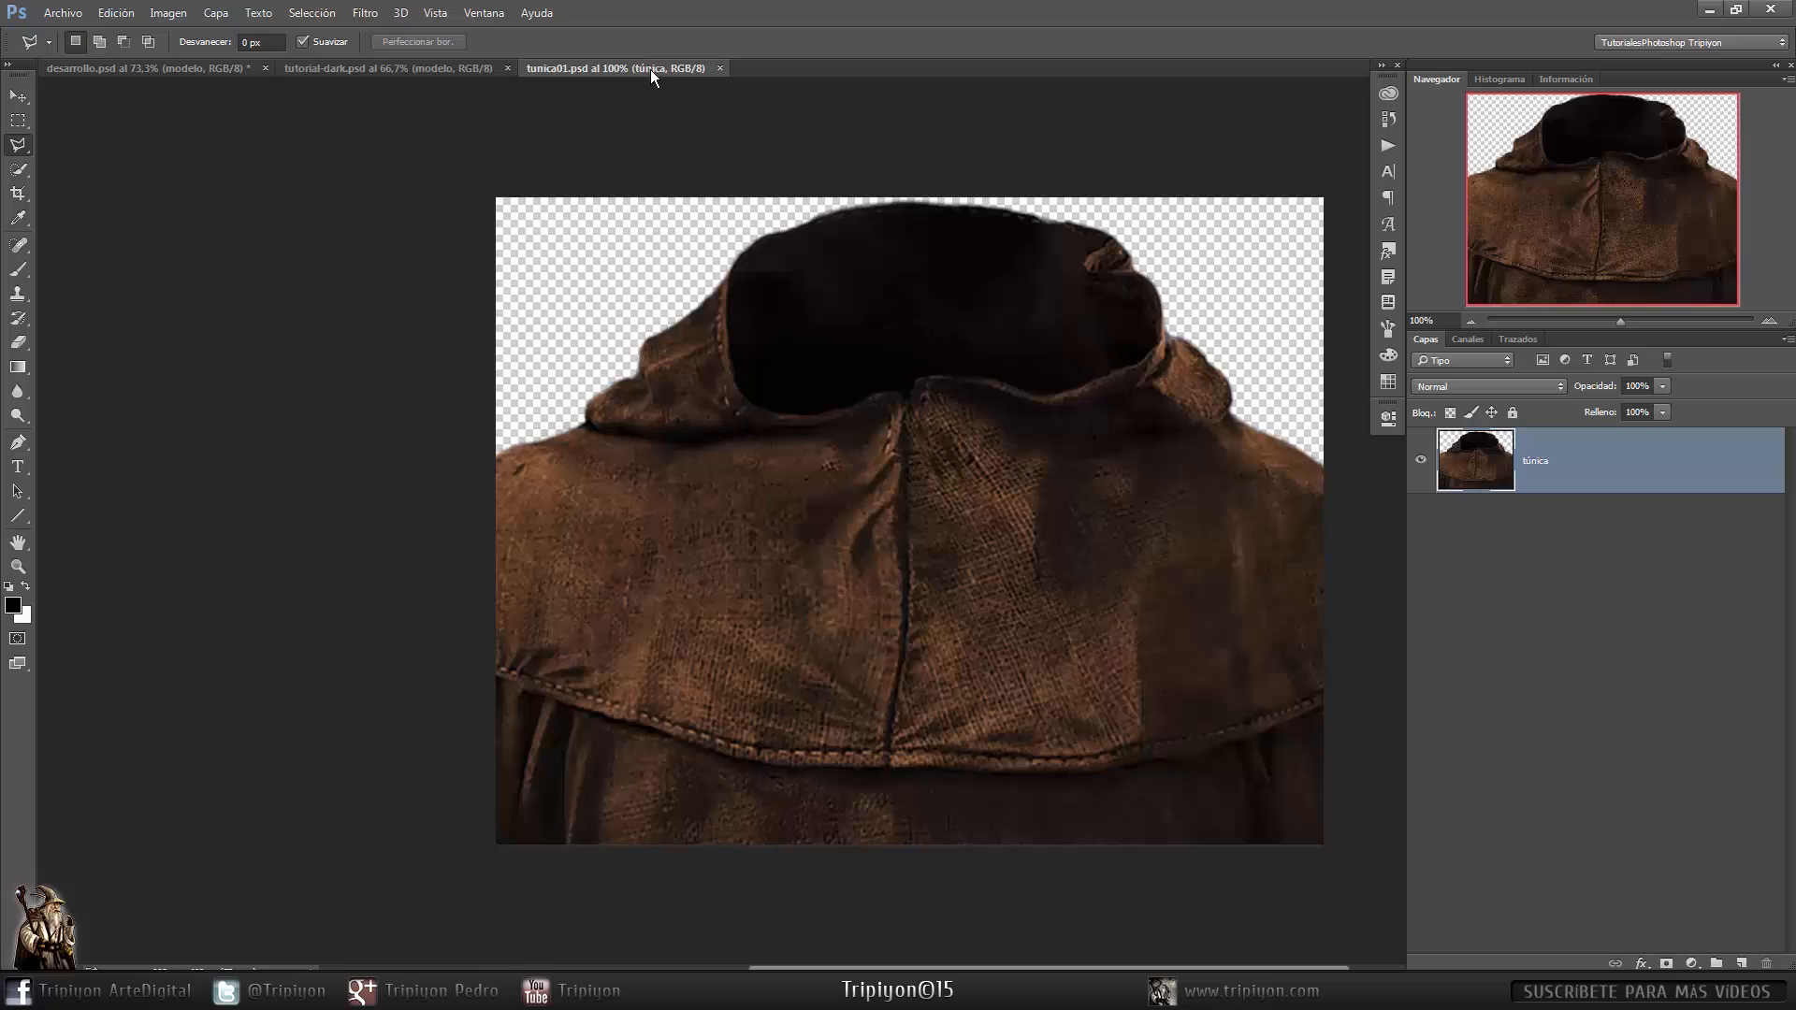
right_click(1639, 460)
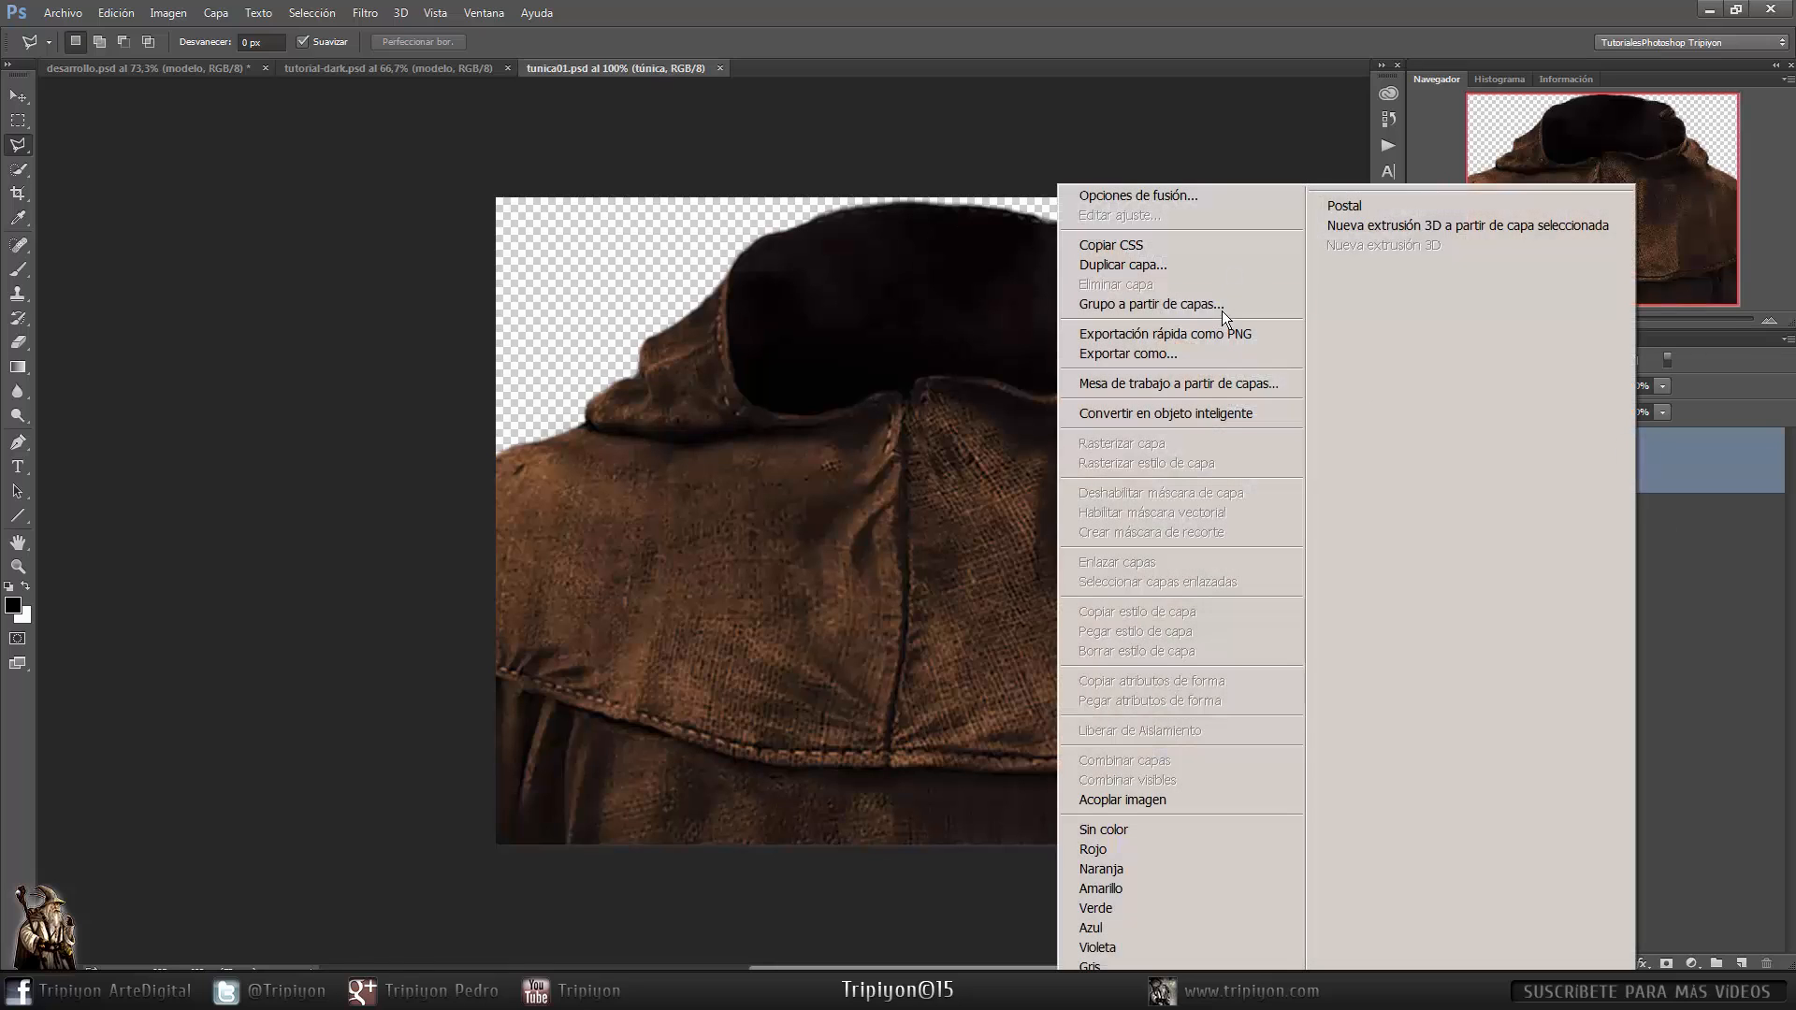
click(1169, 268)
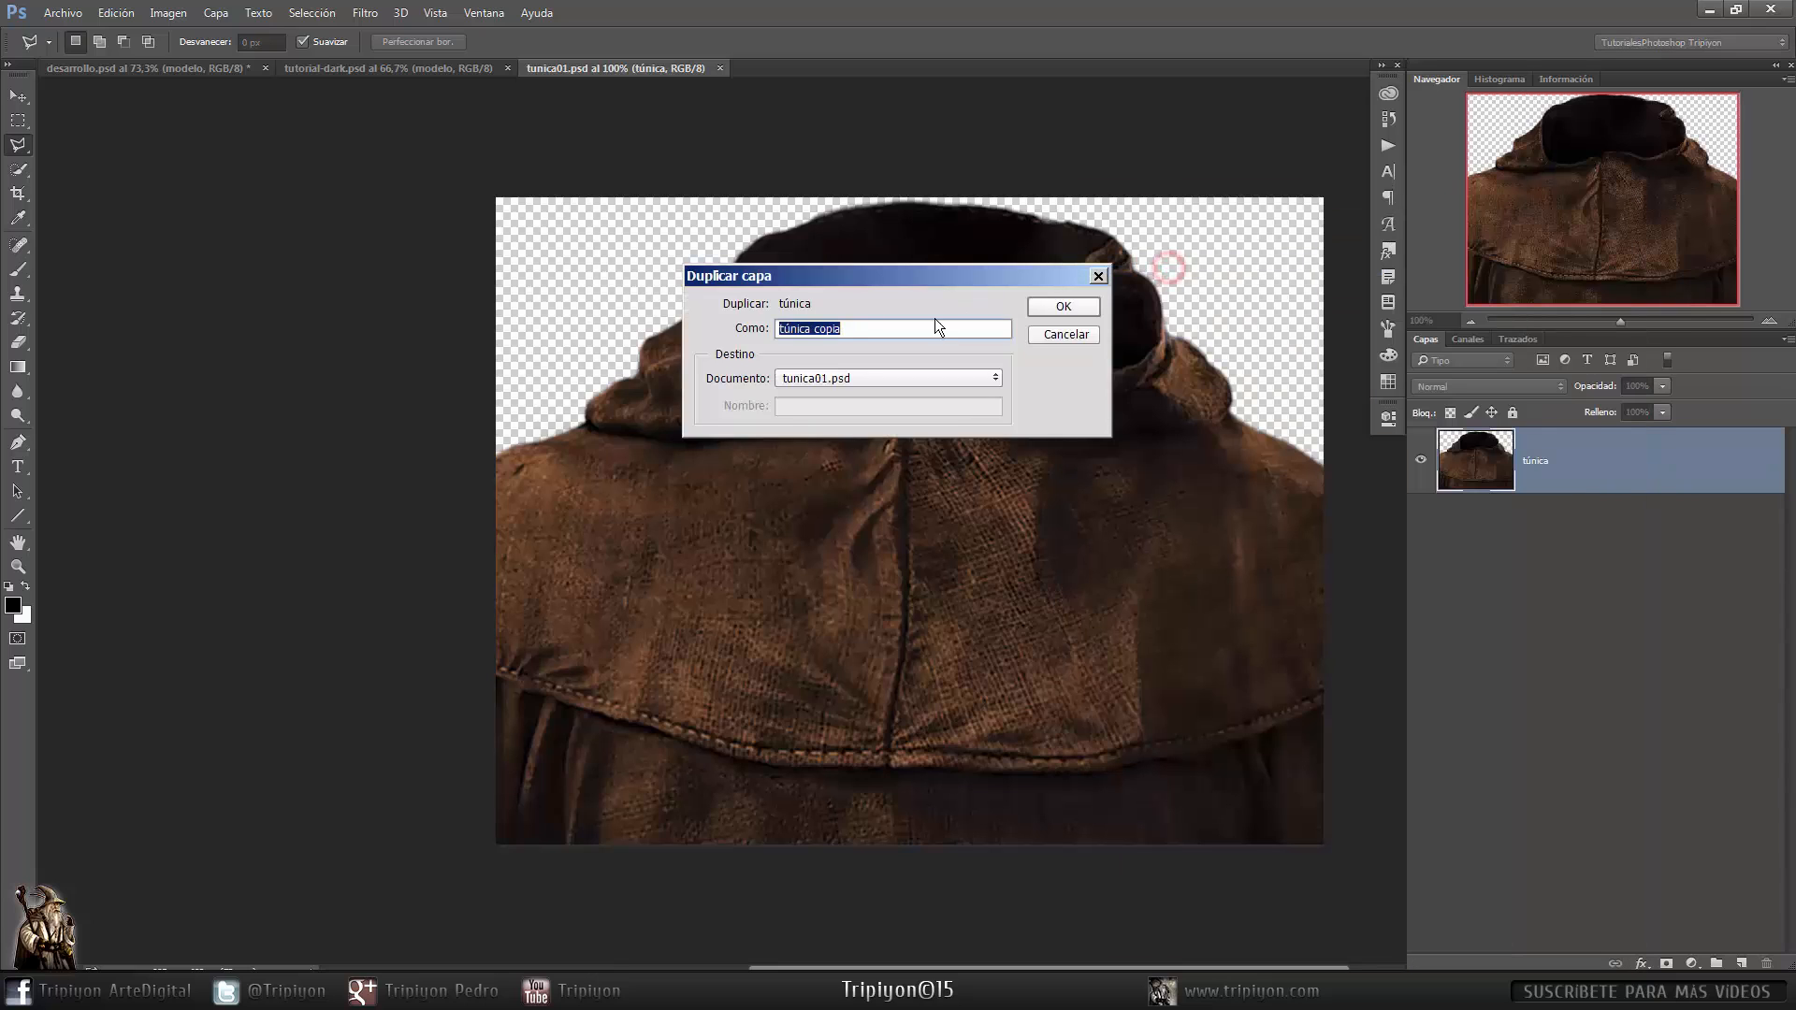
click(888, 378)
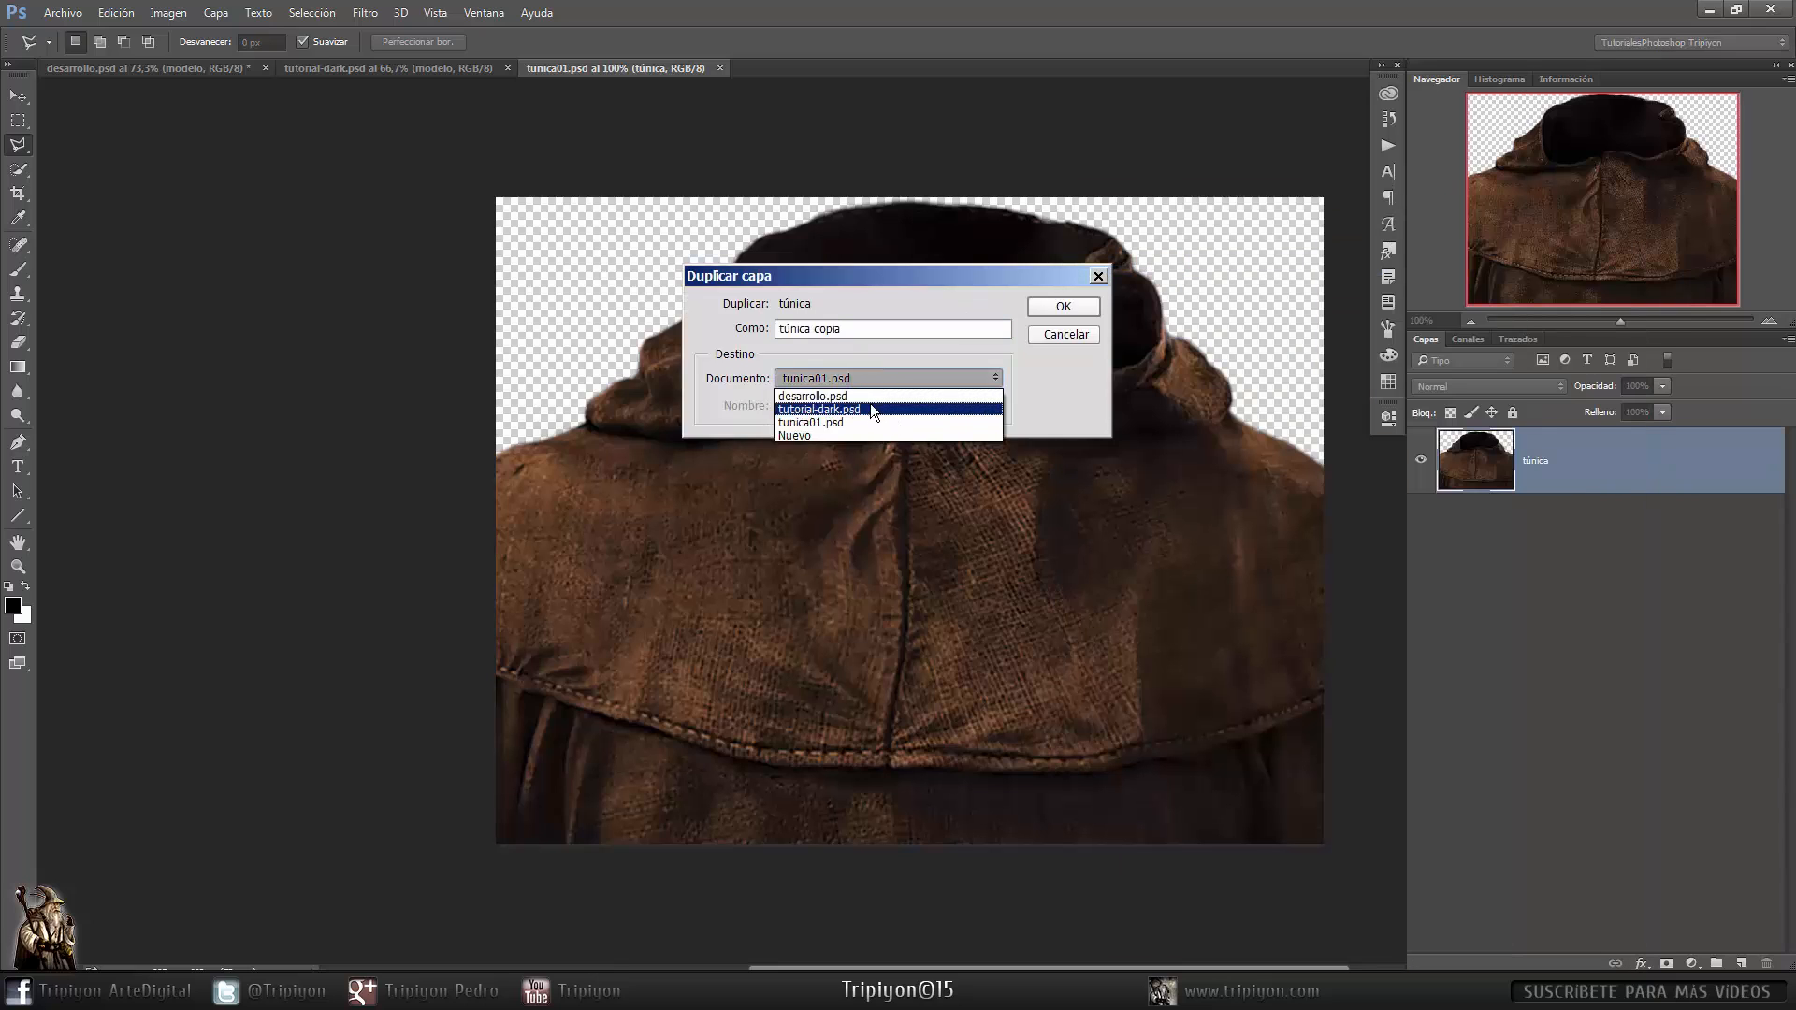
click(868, 407)
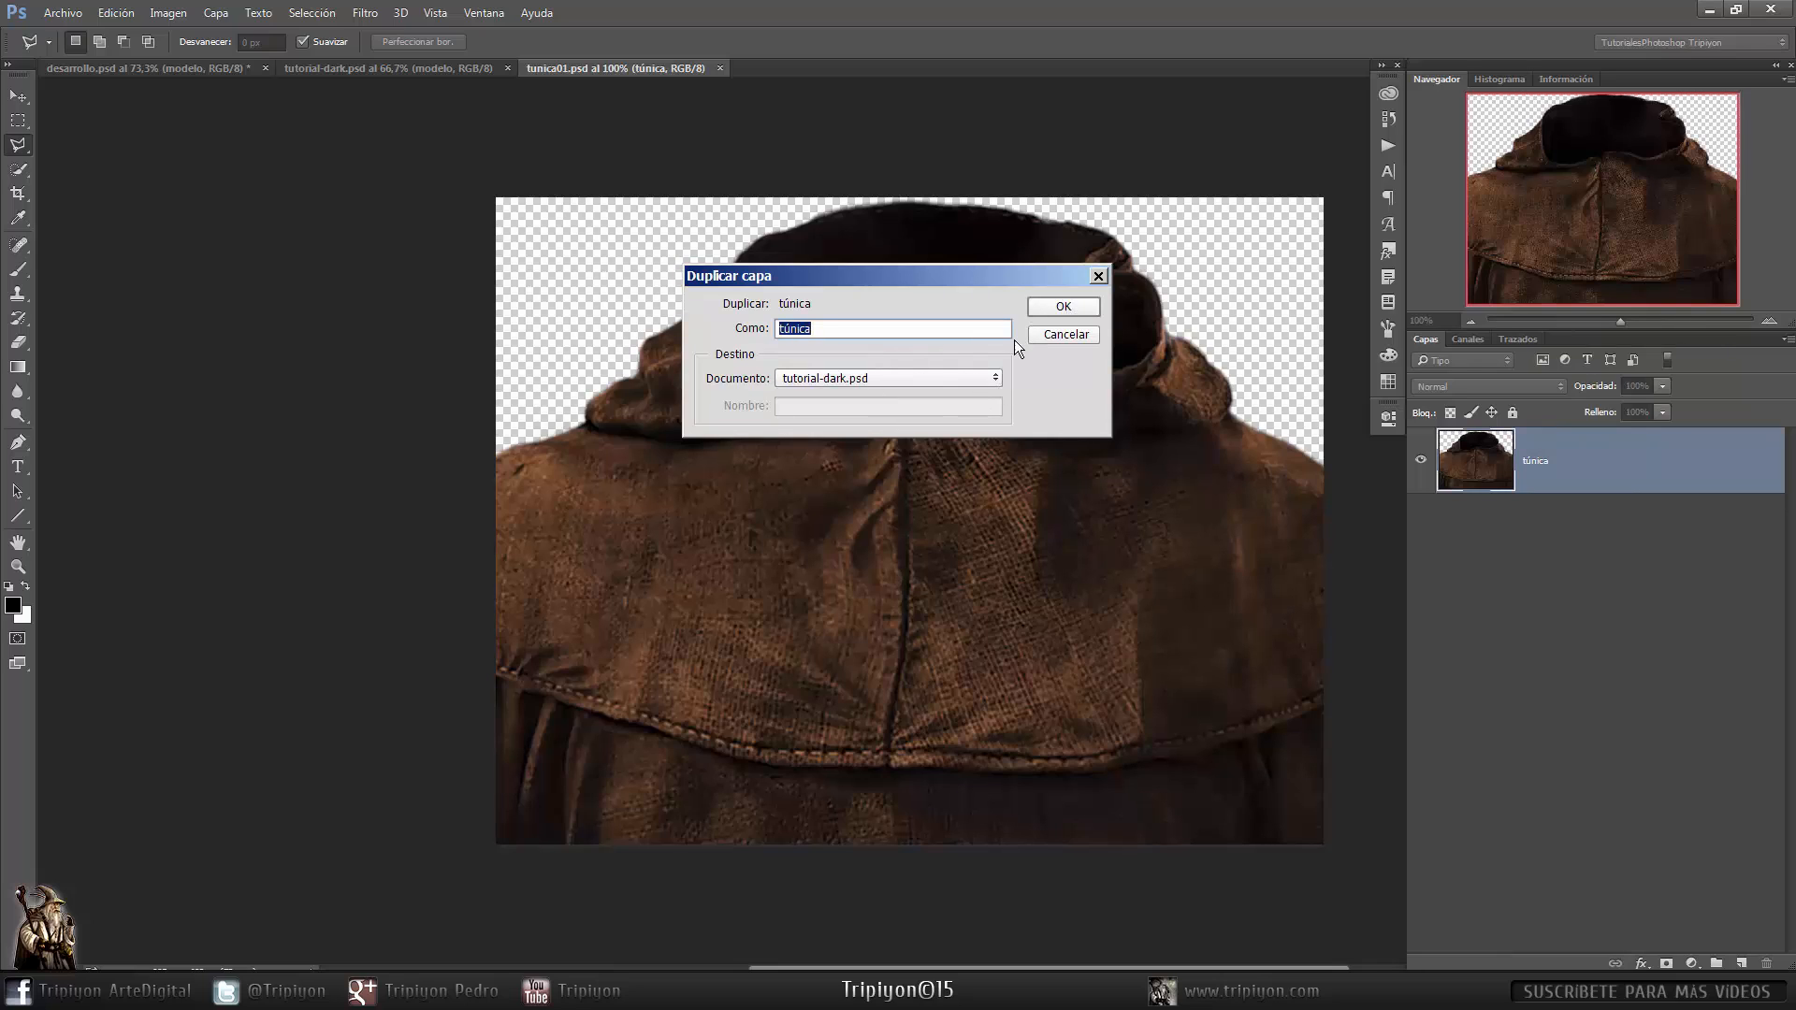
click(1063, 306)
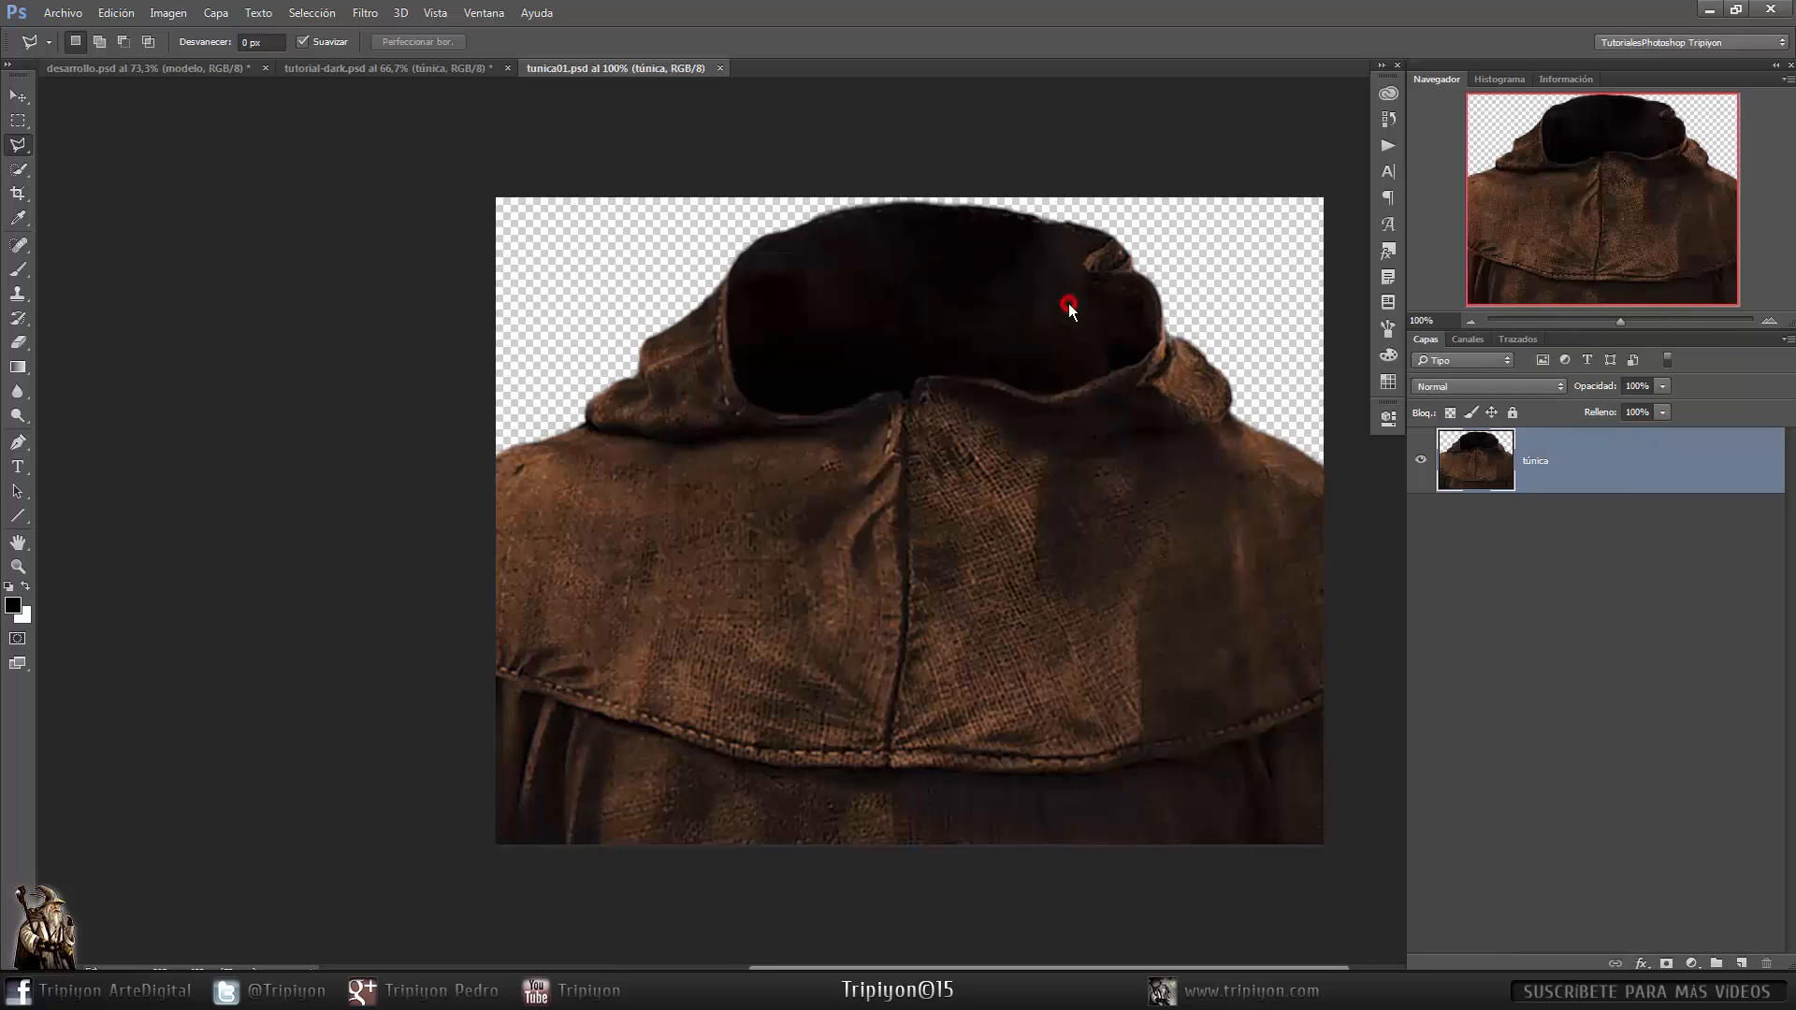
click(720, 69)
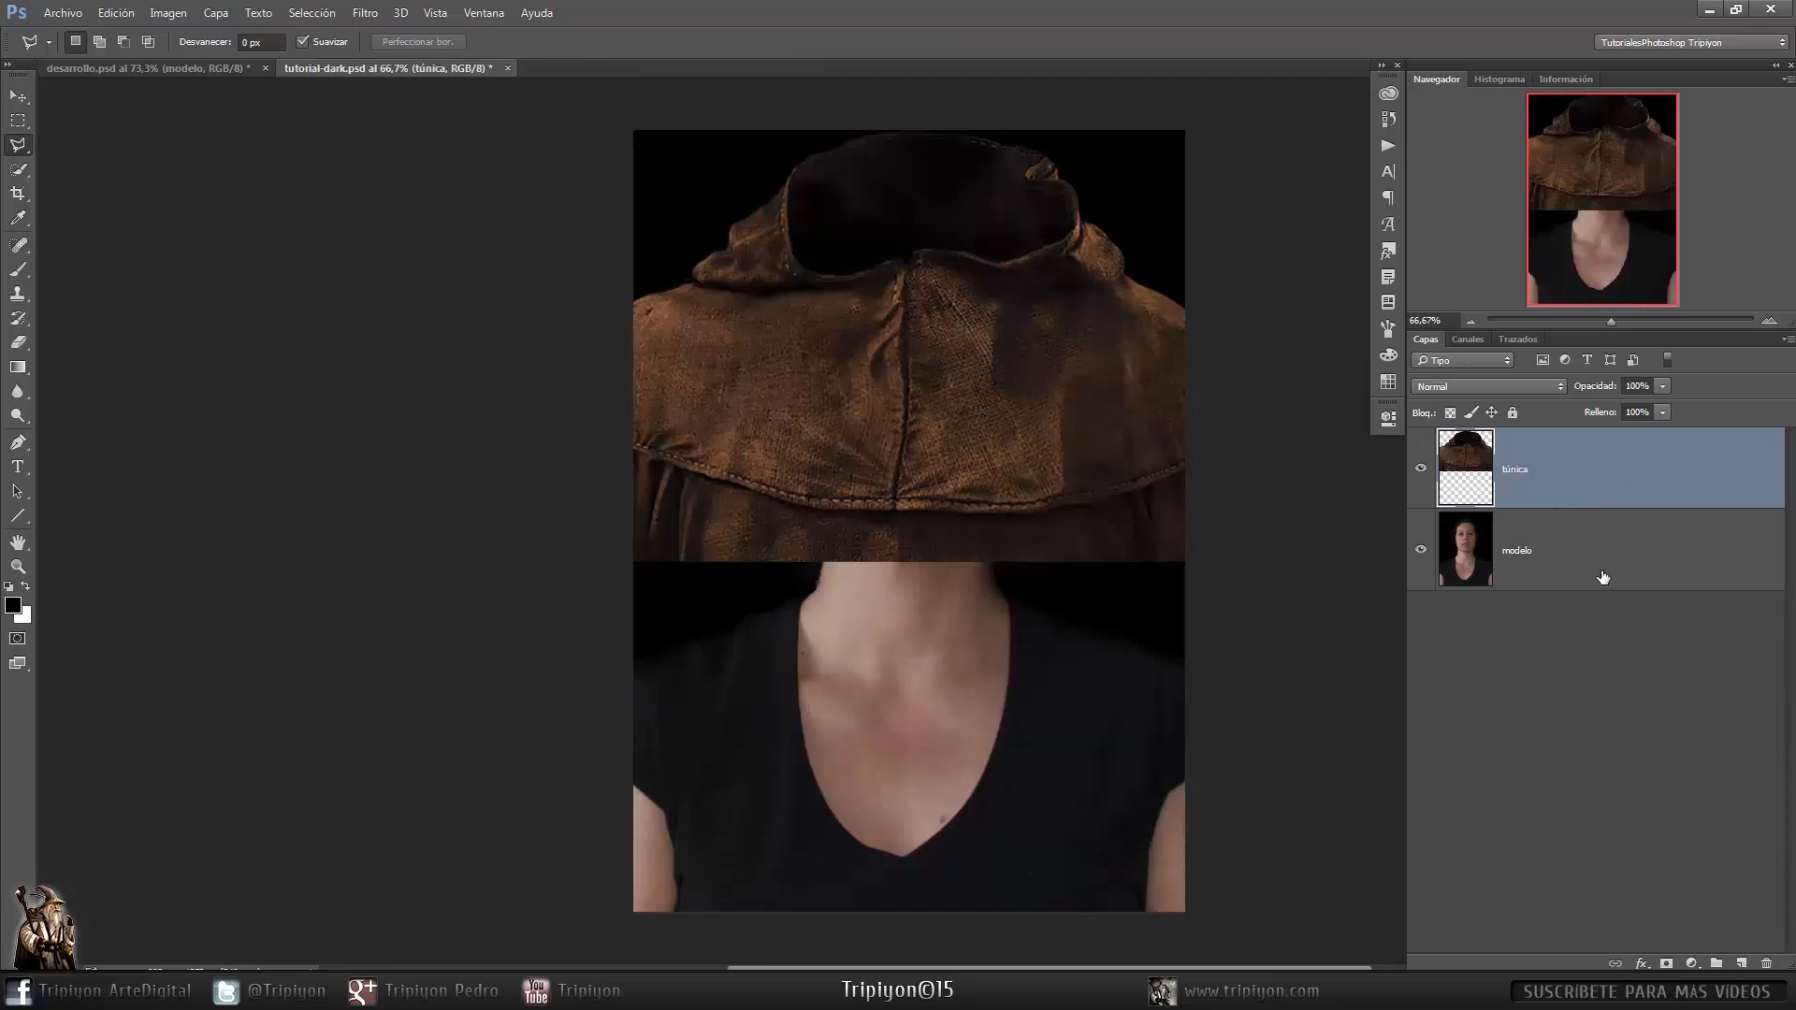
- Move the tunic layer down so its hood sits under the model's chin
key(ctrl)
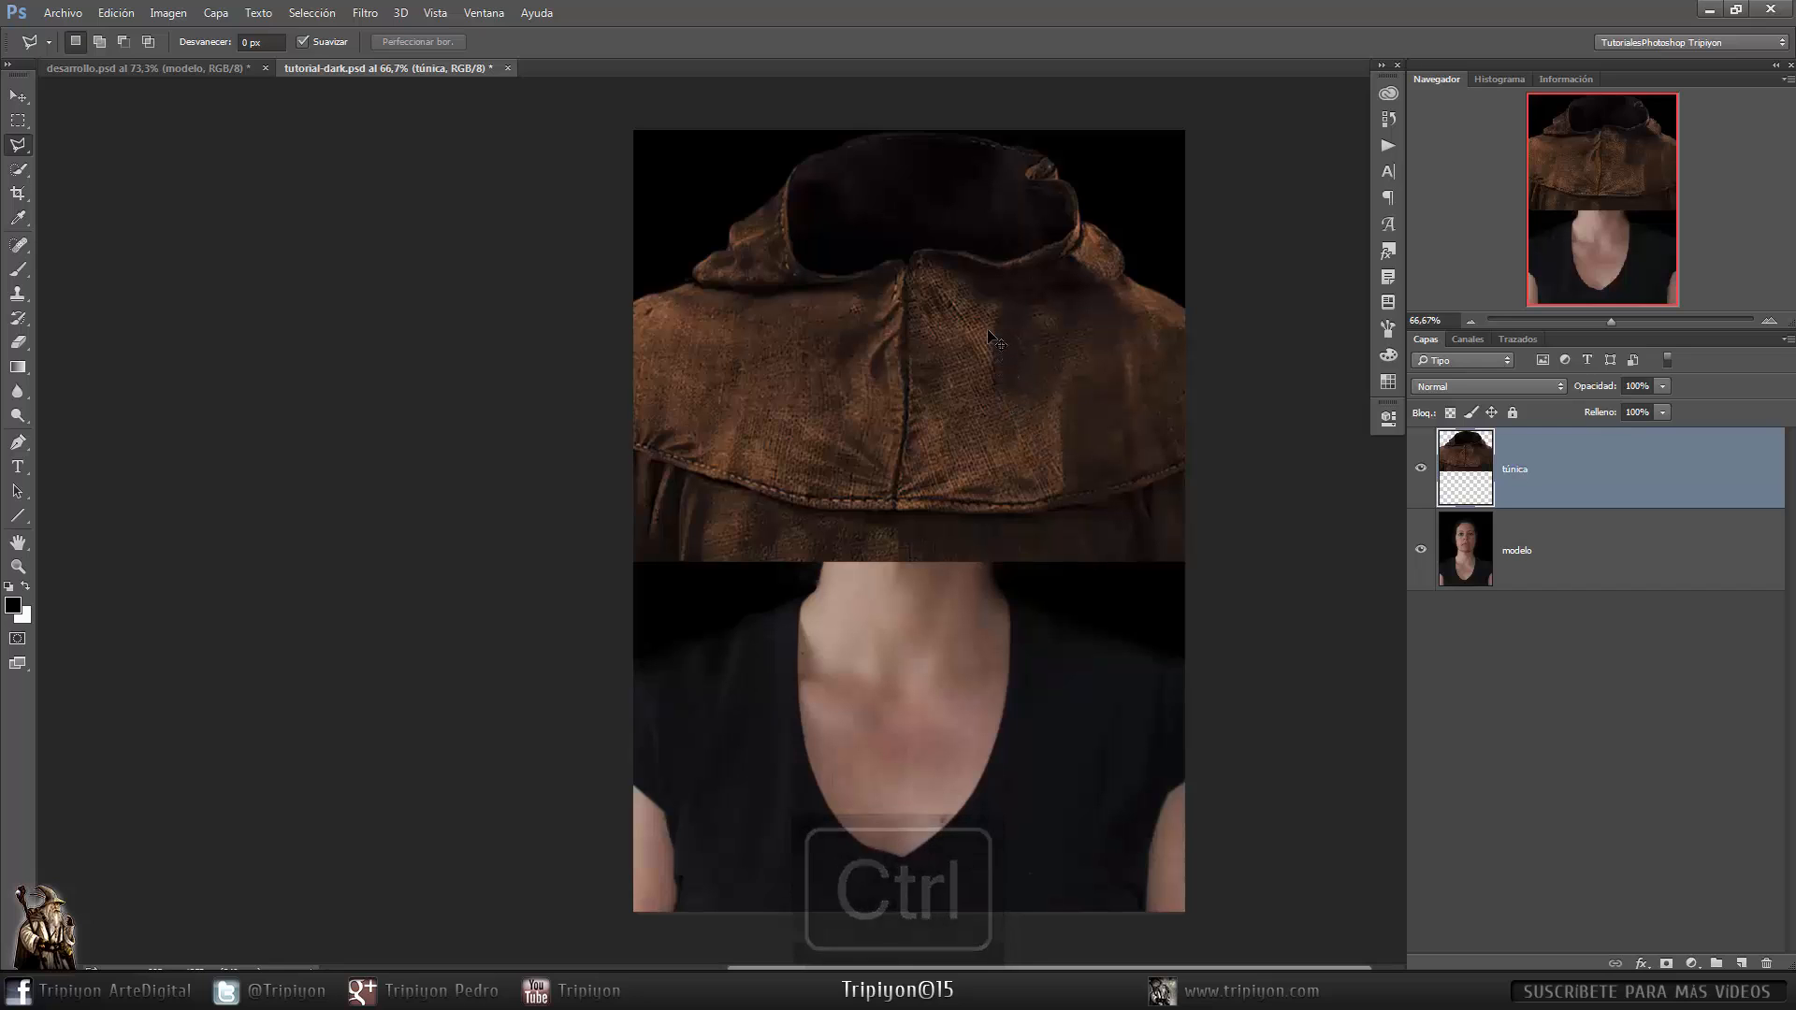
key(shift)
drag(993, 328, 1020, 639)
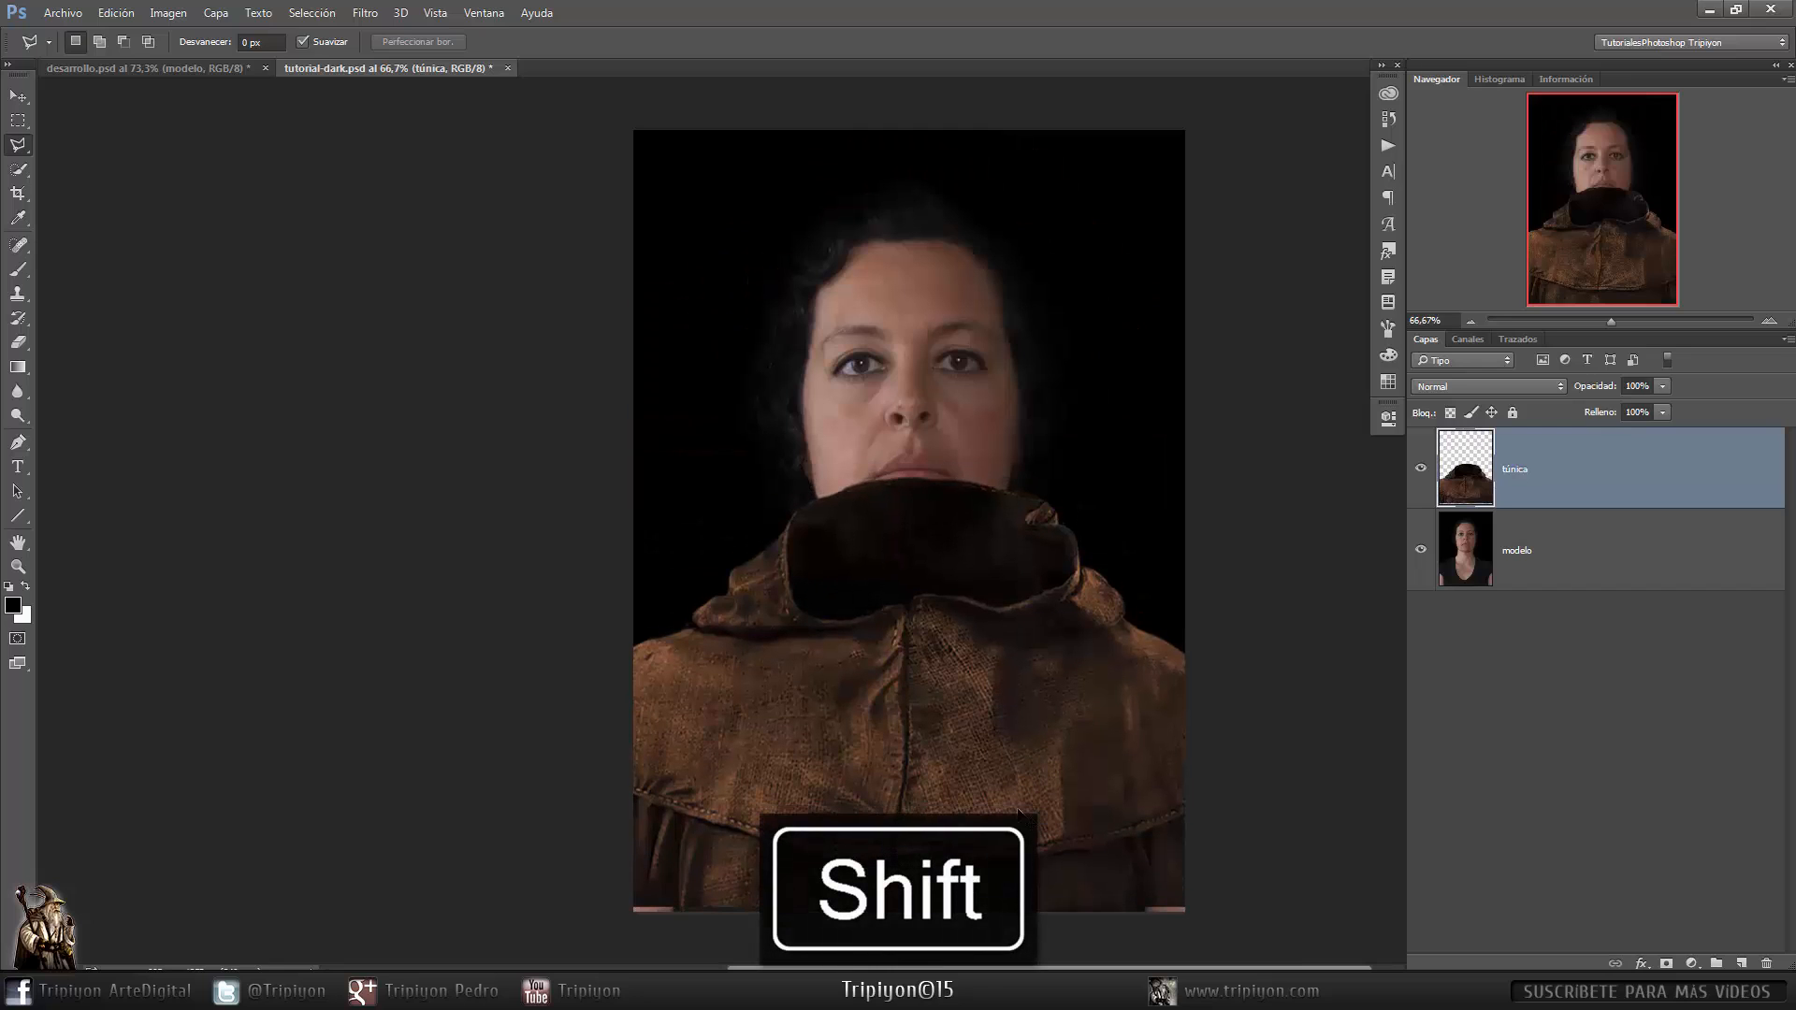
drag(1019, 813, 1019, 832)
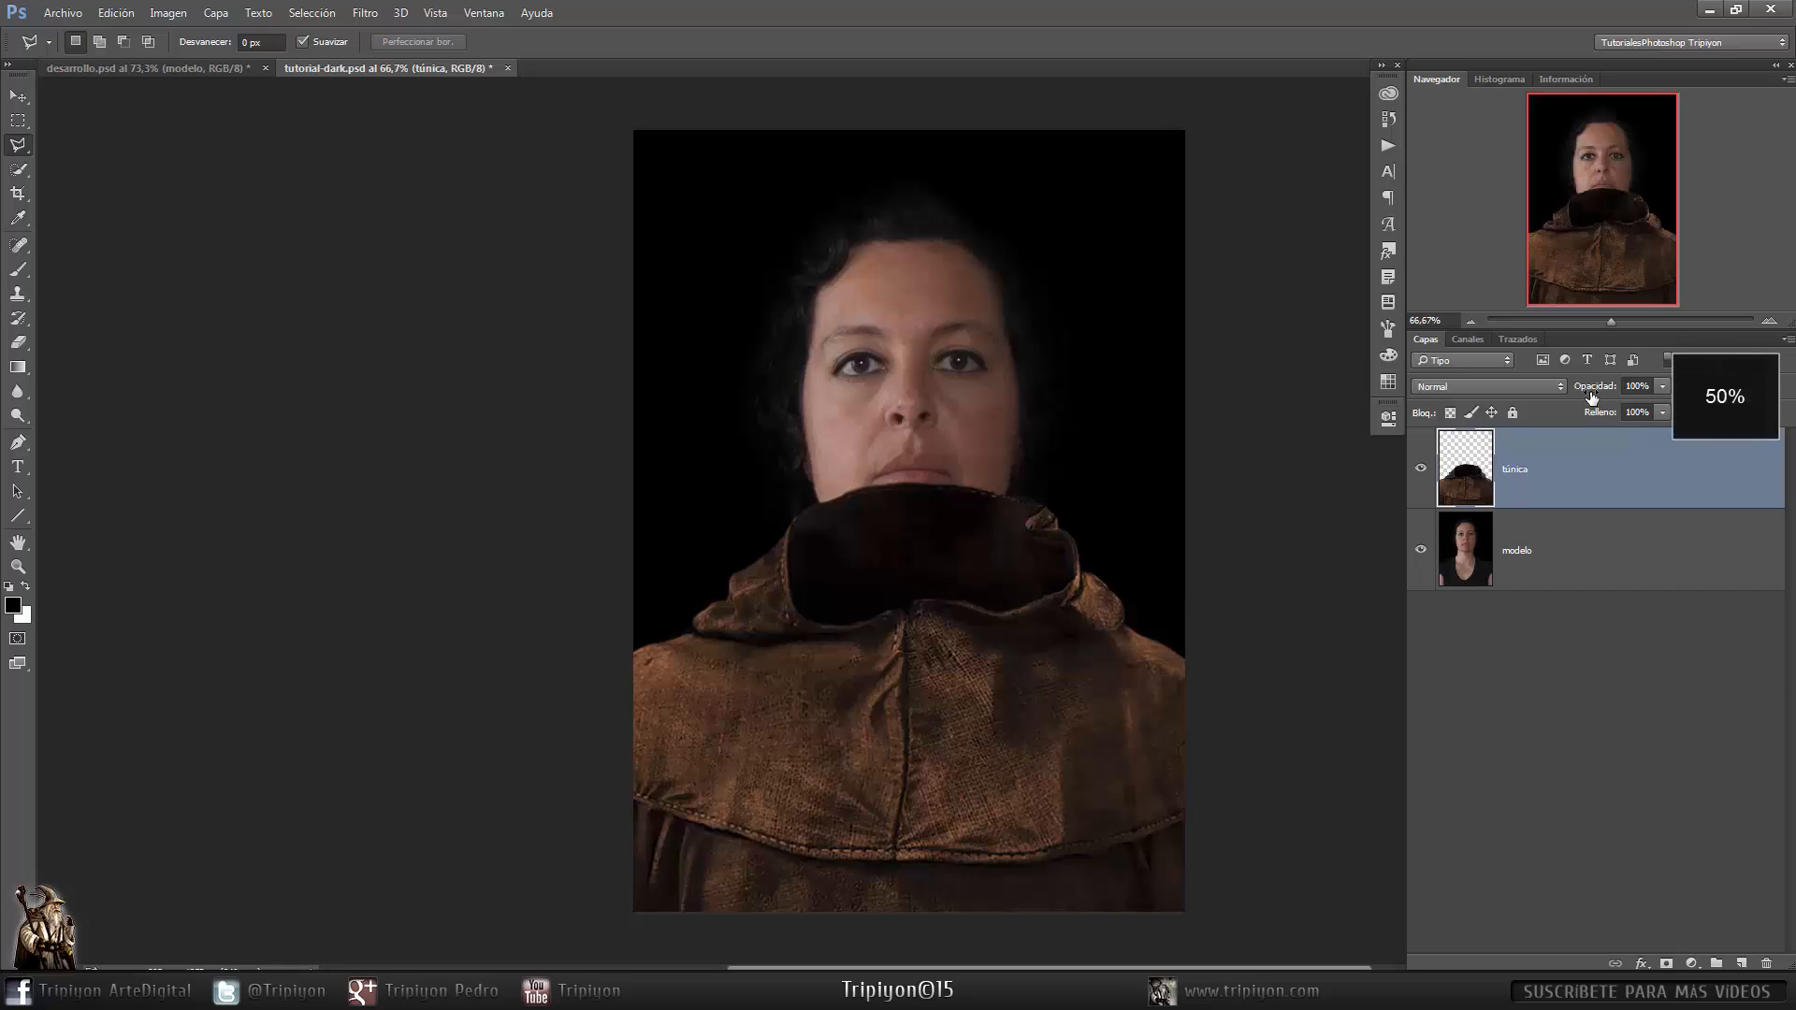
- Set the tunic layer's opacity to 50% and add a layer mask to it
key(5)
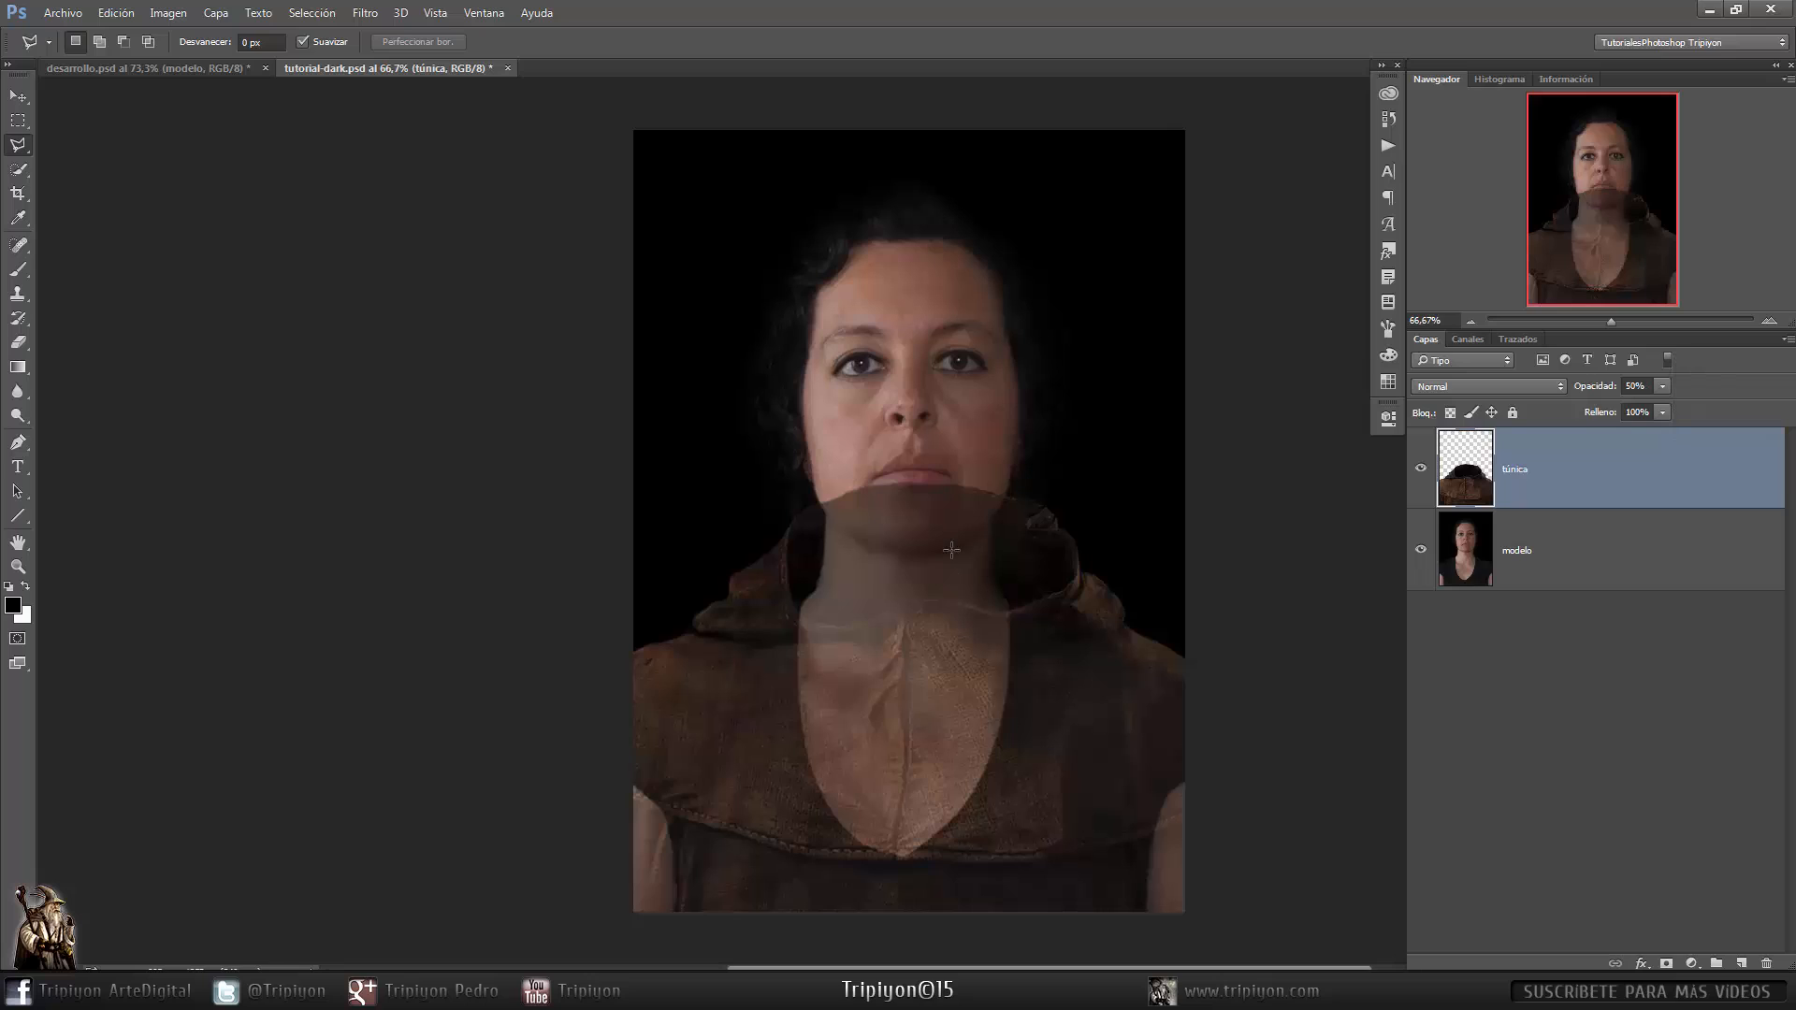
click(1666, 964)
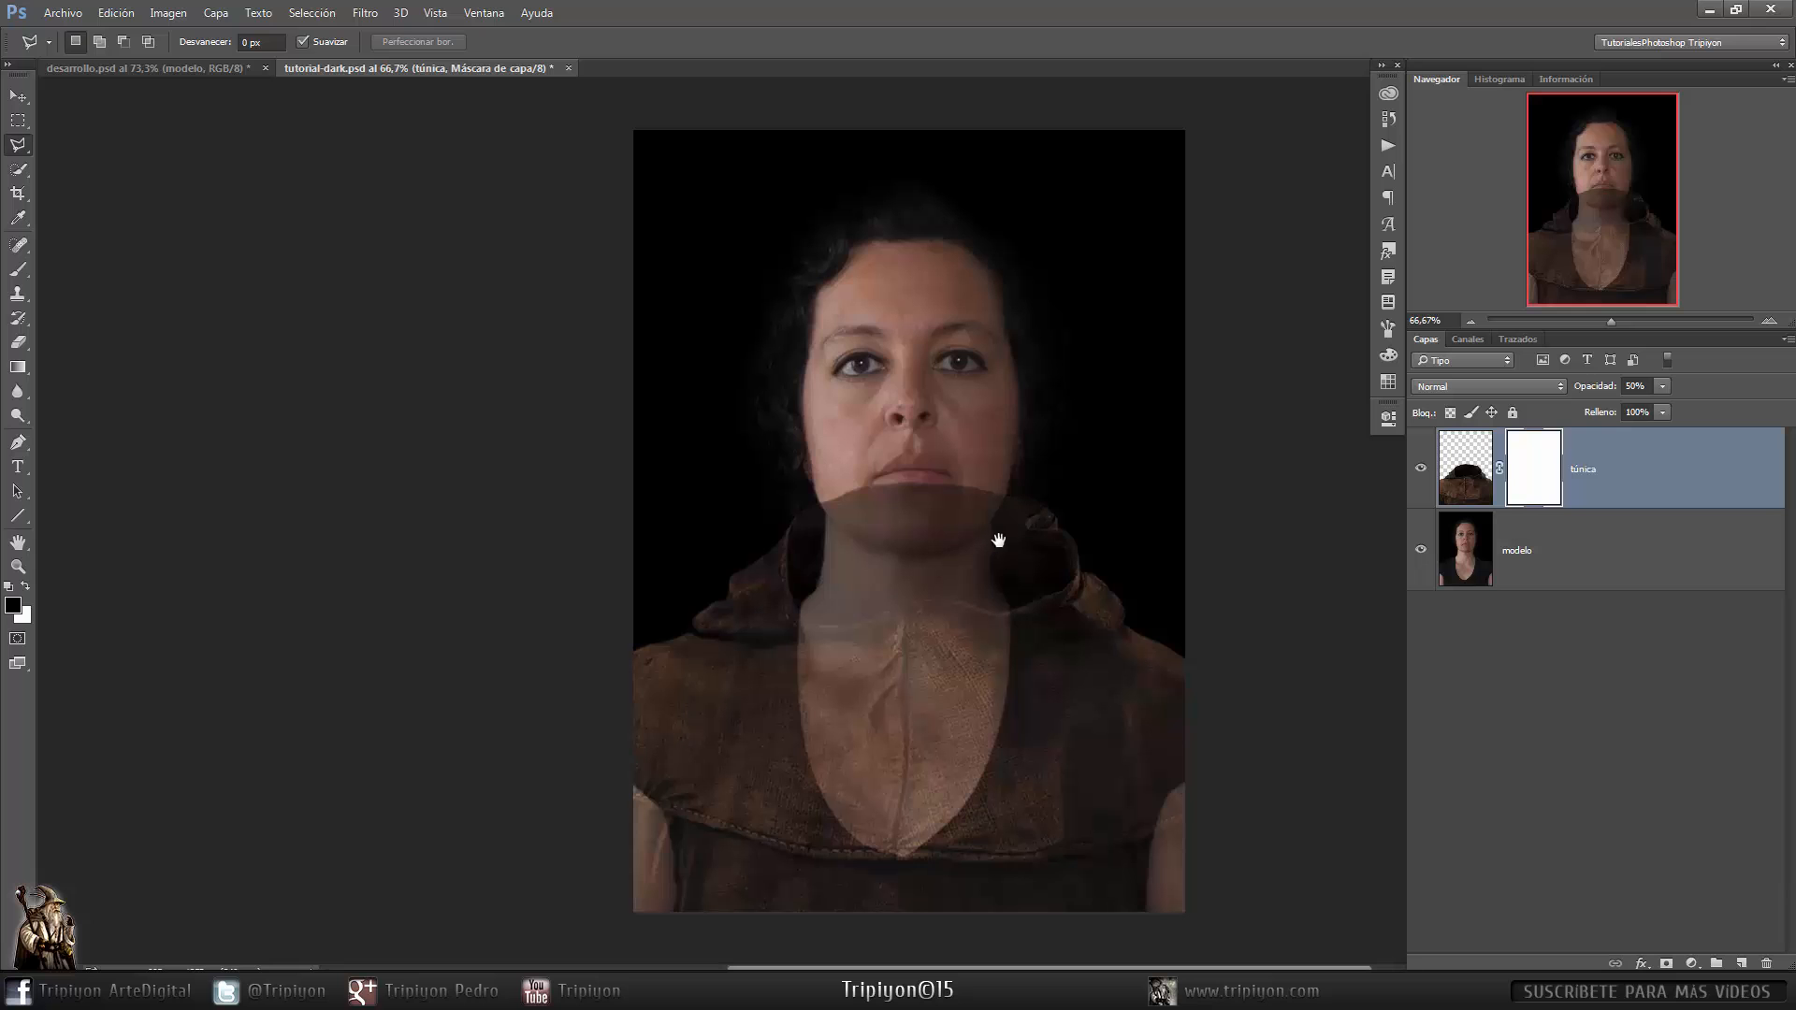
- Paint black on the tunic mask with a soft 64 px brush to reveal the neck and chin
drag(934, 629, 963, 562)
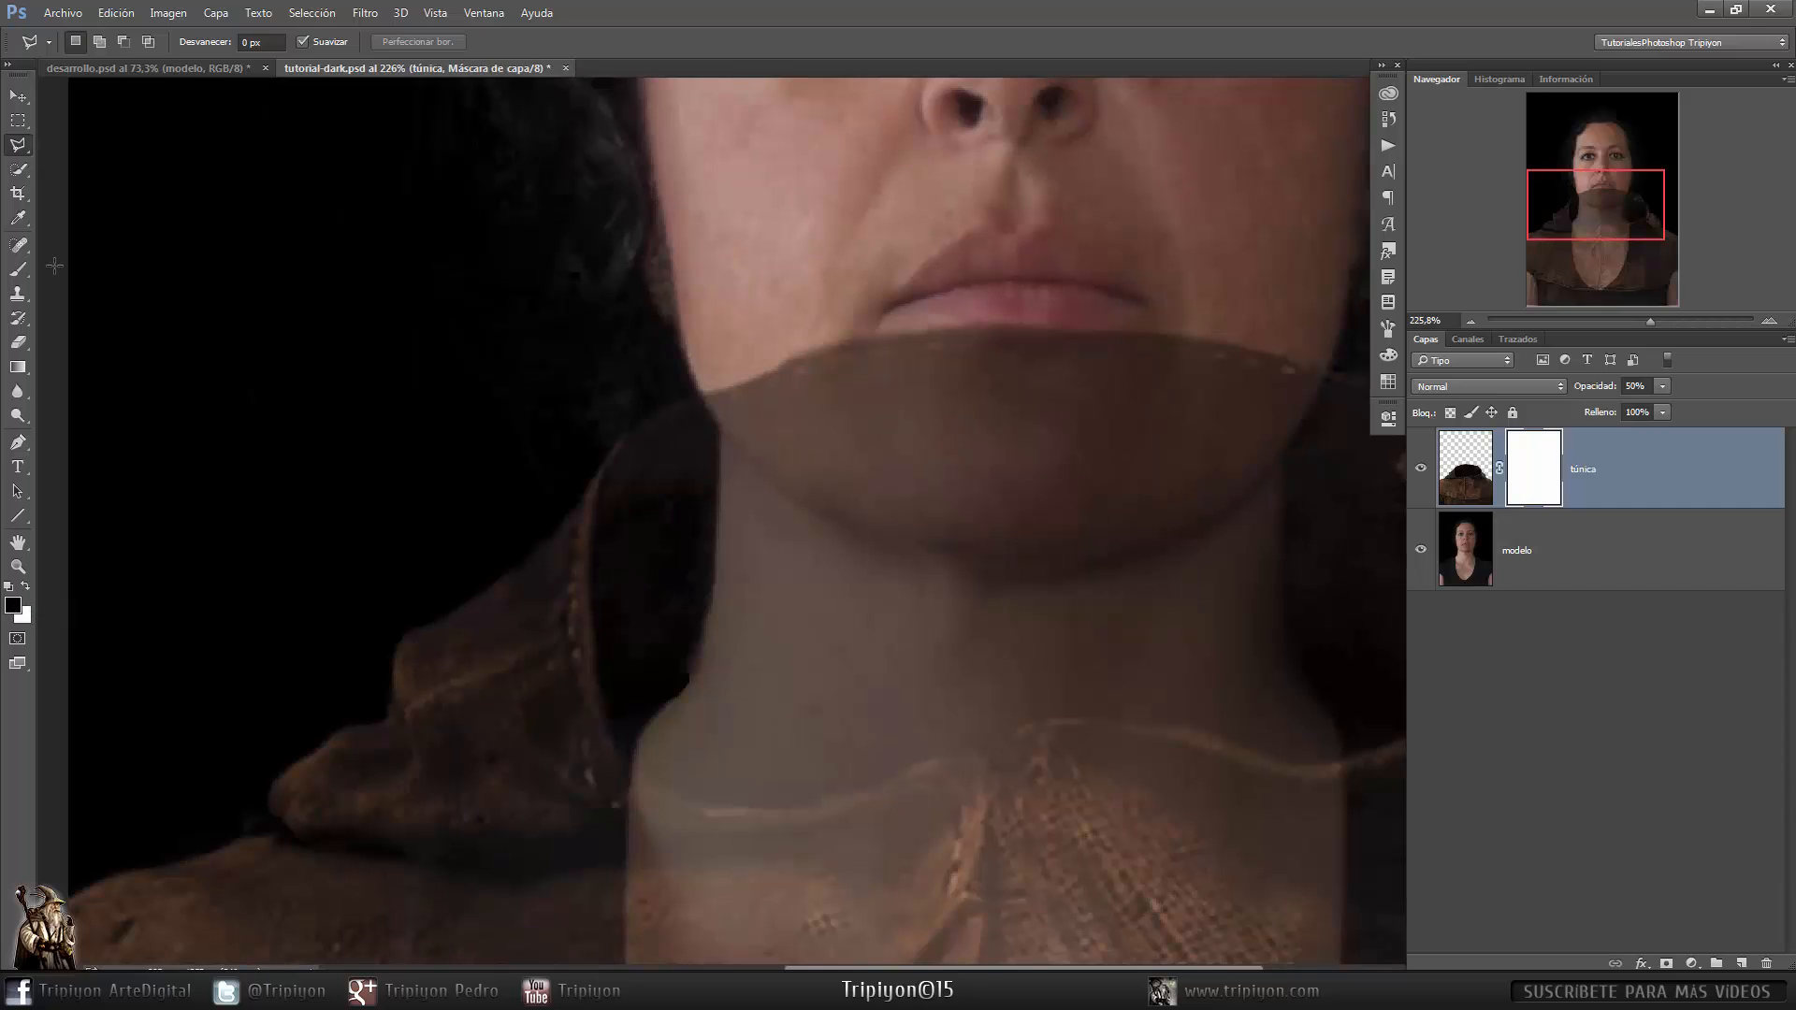
key(b)
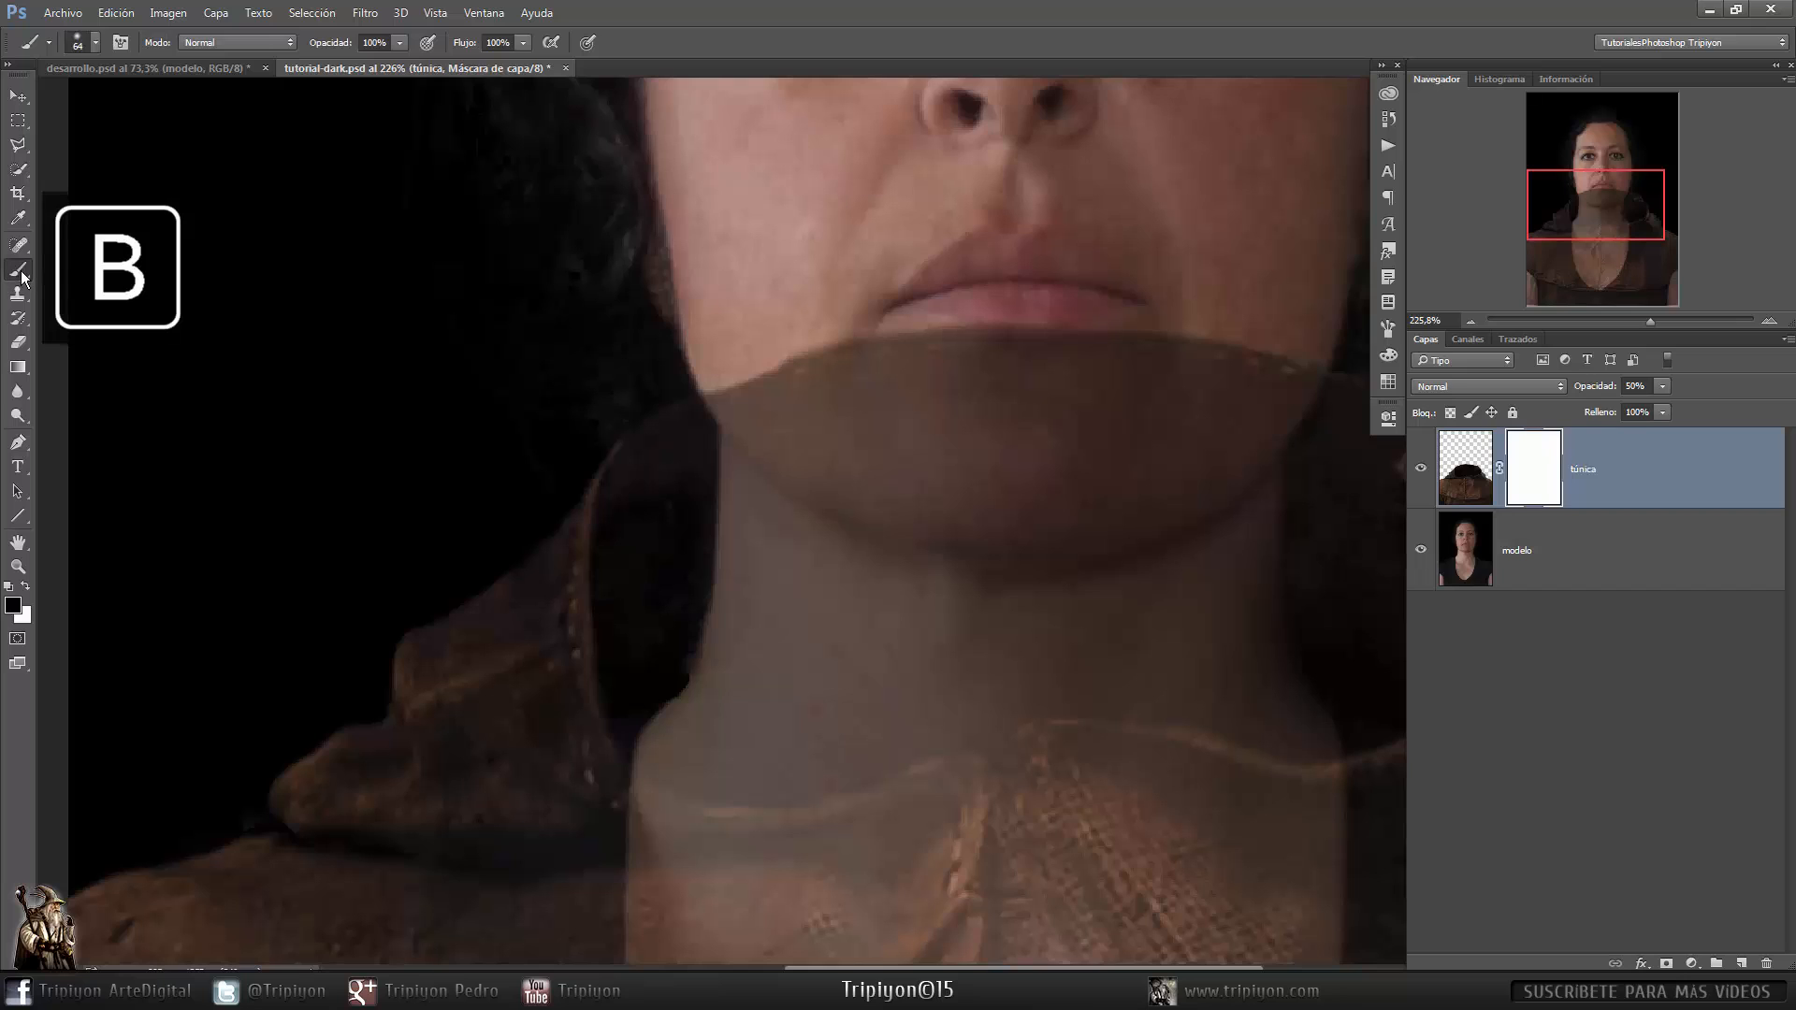
right_click(912, 443)
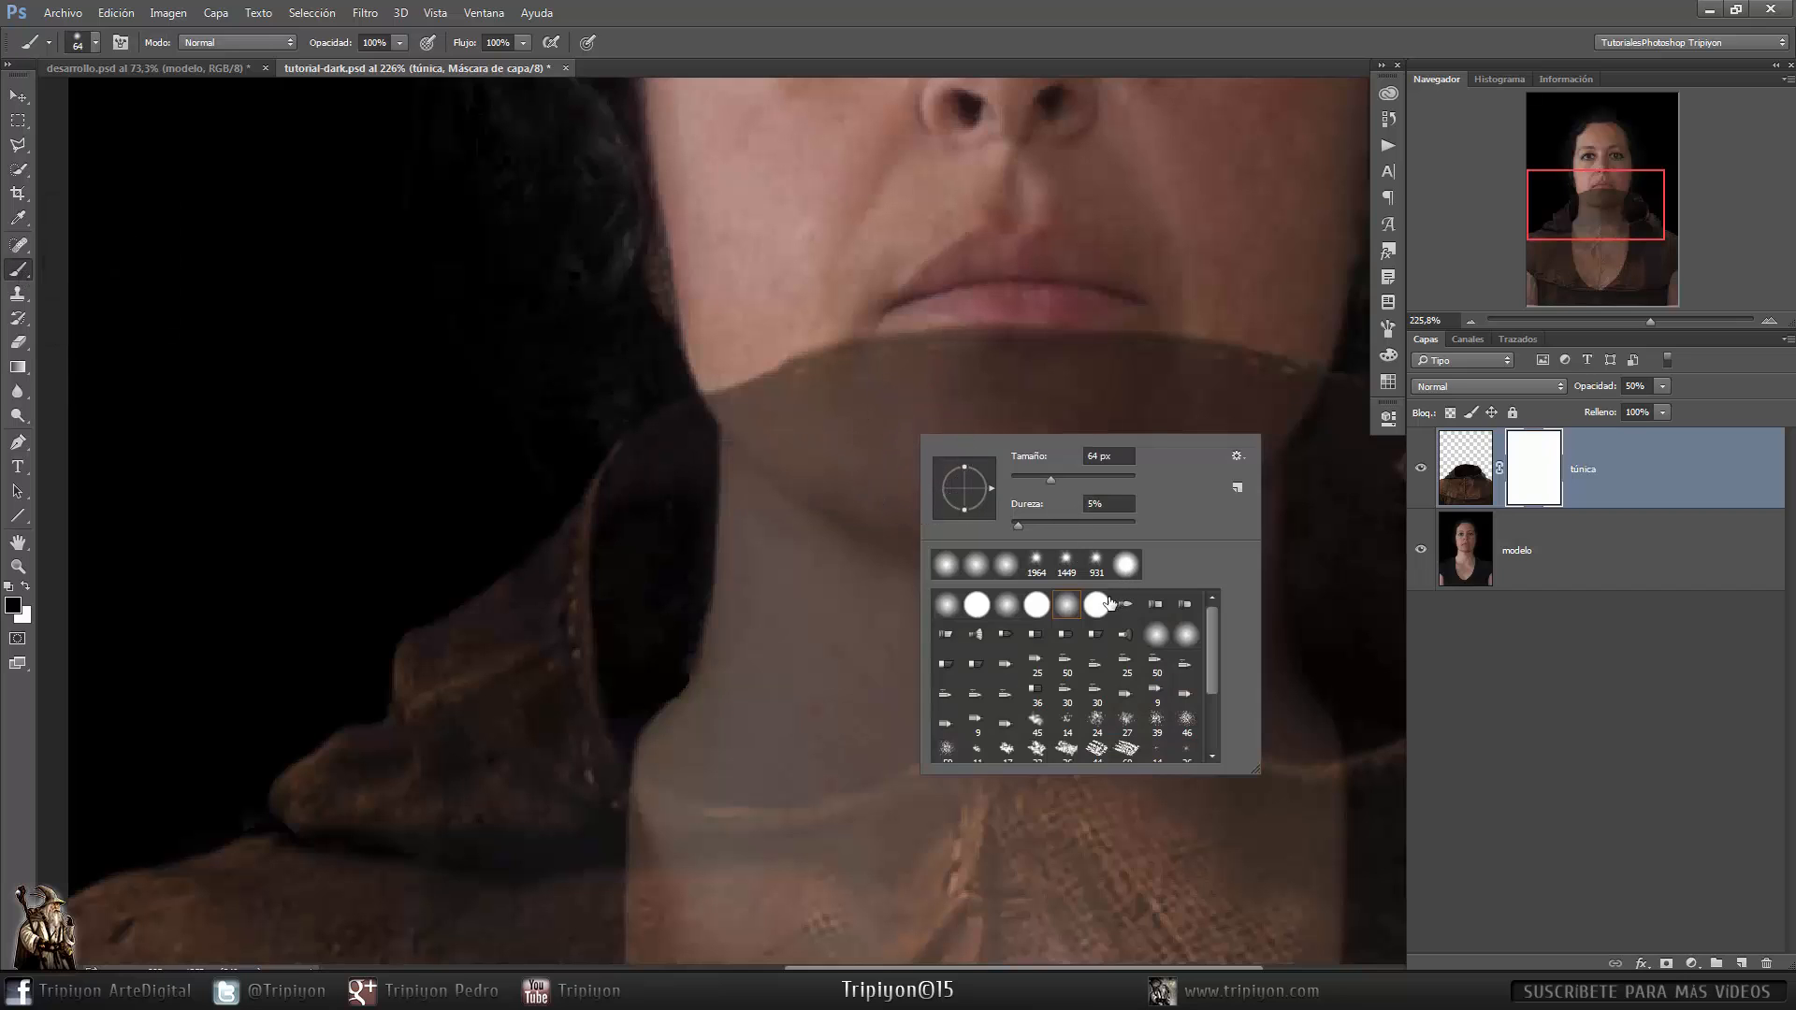
click(1075, 613)
click(1033, 29)
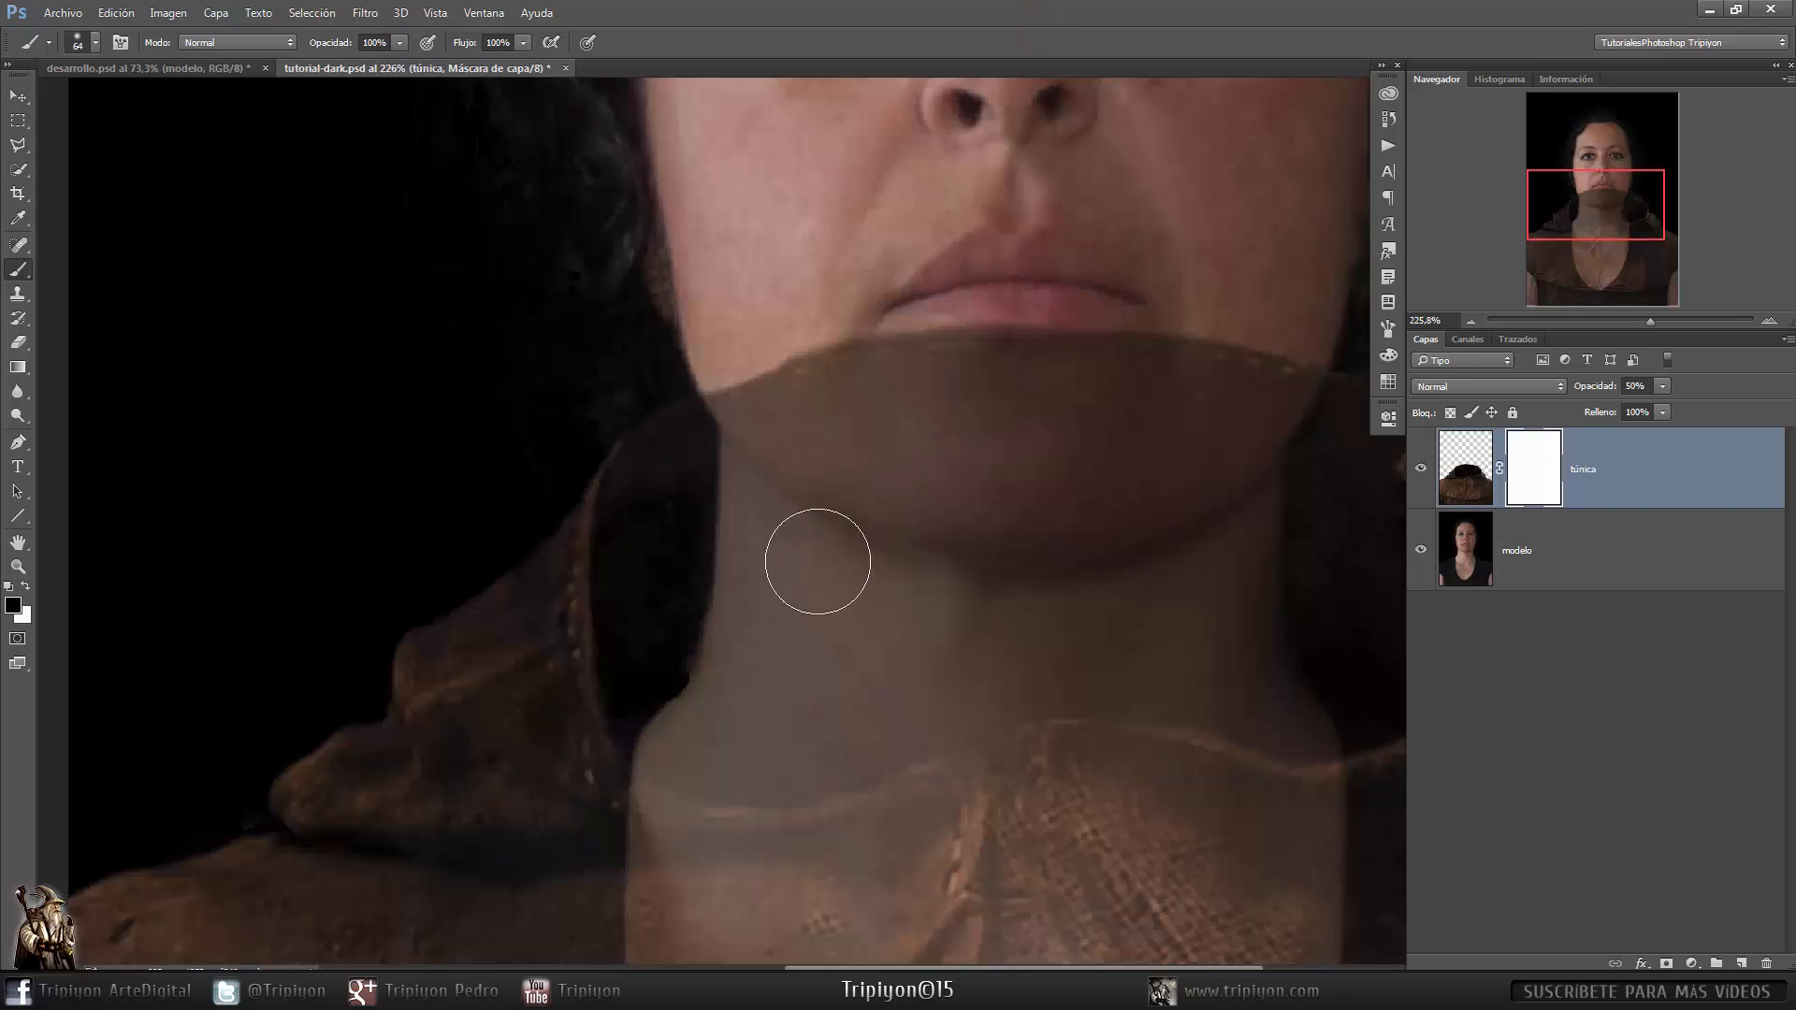
mouse_move(894, 435)
mouse_down()
mouse_move(879, 393)
mouse_move(973, 353)
mouse_move(1086, 456)
mouse_move(1210, 389)
mouse_move(822, 392)
mouse_move(811, 467)
mouse_move(794, 466)
mouse_move(802, 574)
mouse_move(713, 421)
mouse_move(740, 473)
mouse_move(702, 525)
mouse_move(682, 453)
mouse_move(686, 549)
mouse_move(673, 465)
mouse_move(693, 452)
mouse_move(673, 453)
mouse_move(696, 443)
mouse_move(674, 368)
mouse_move(689, 505)
mouse_move(776, 601)
mouse_move(733, 629)
mouse_move(866, 649)
mouse_move(994, 569)
mouse_up()
mouse_move(1122, 515)
mouse_down()
mouse_move(806, 480)
mouse_move(600, 527)
mouse_up()
mouse_move(748, 612)
mouse_down()
mouse_move(396, 558)
mouse_move(708, 469)
mouse_up()
drag(1074, 565, 591, 599)
drag(595, 580, 839, 512)
- Refine the mask along the collar edge with a smaller brush, restoring a small patch with white
right_click(829, 489)
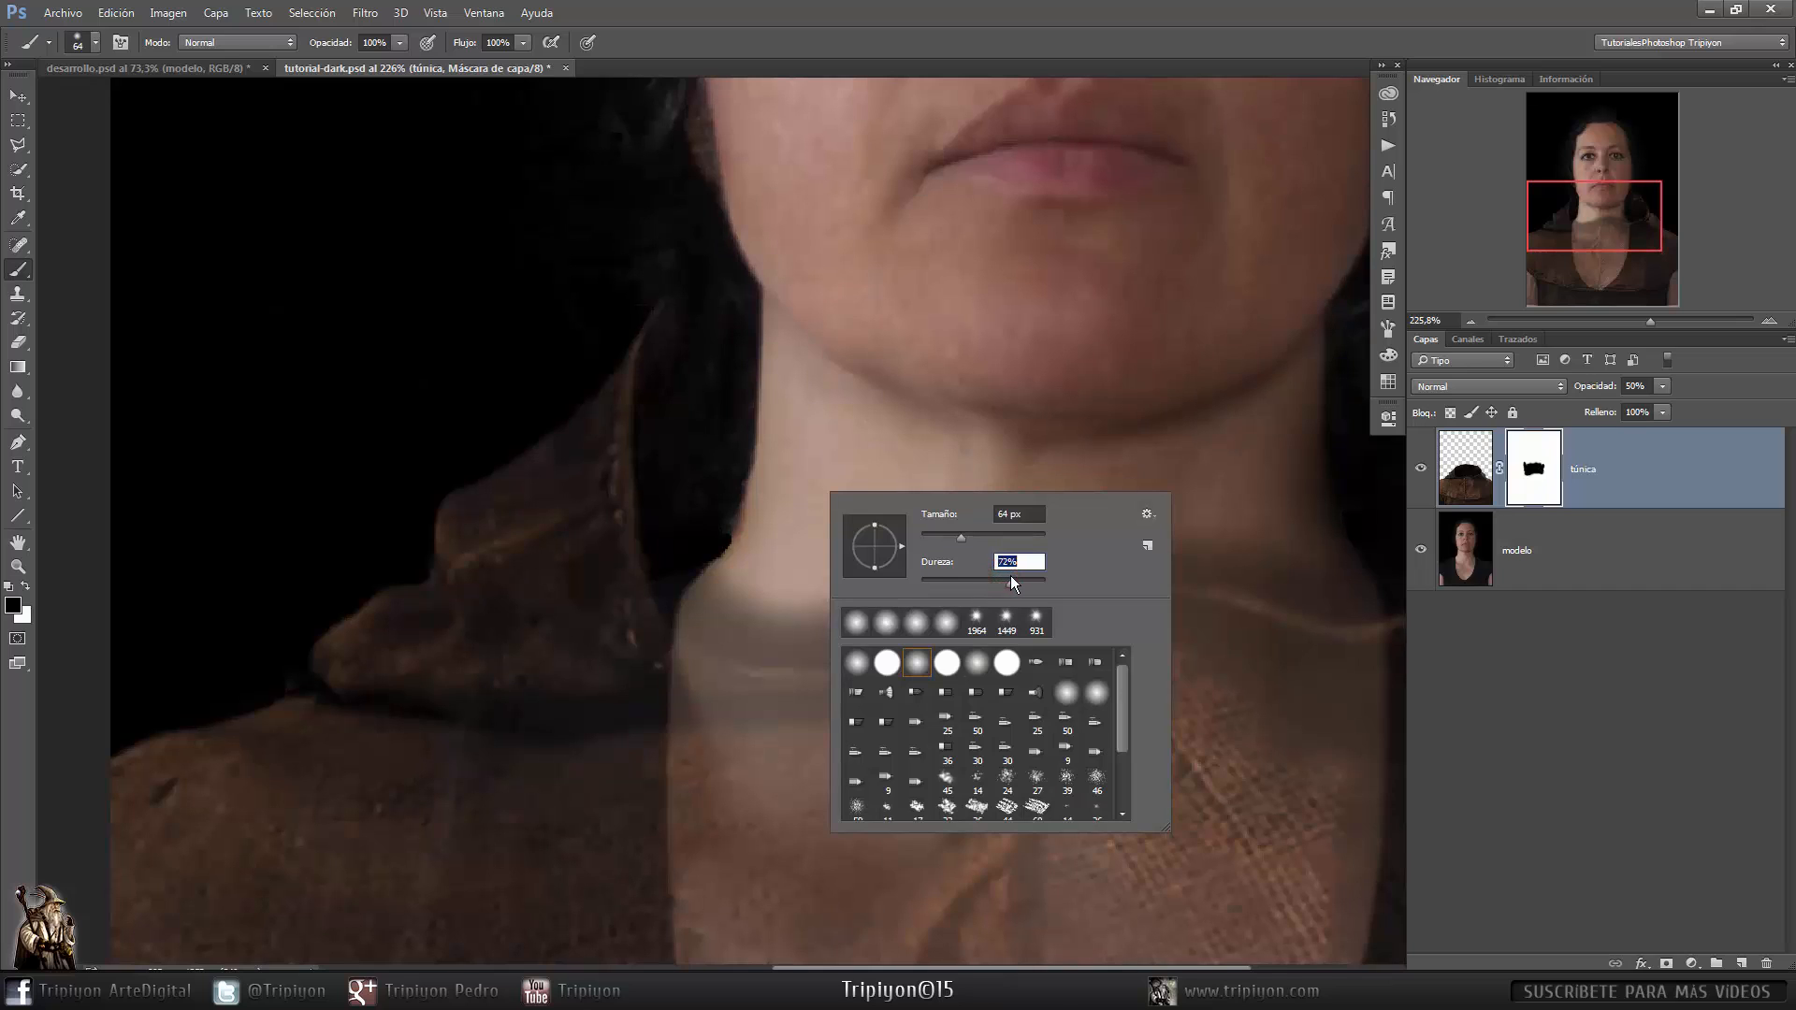
click(994, 62)
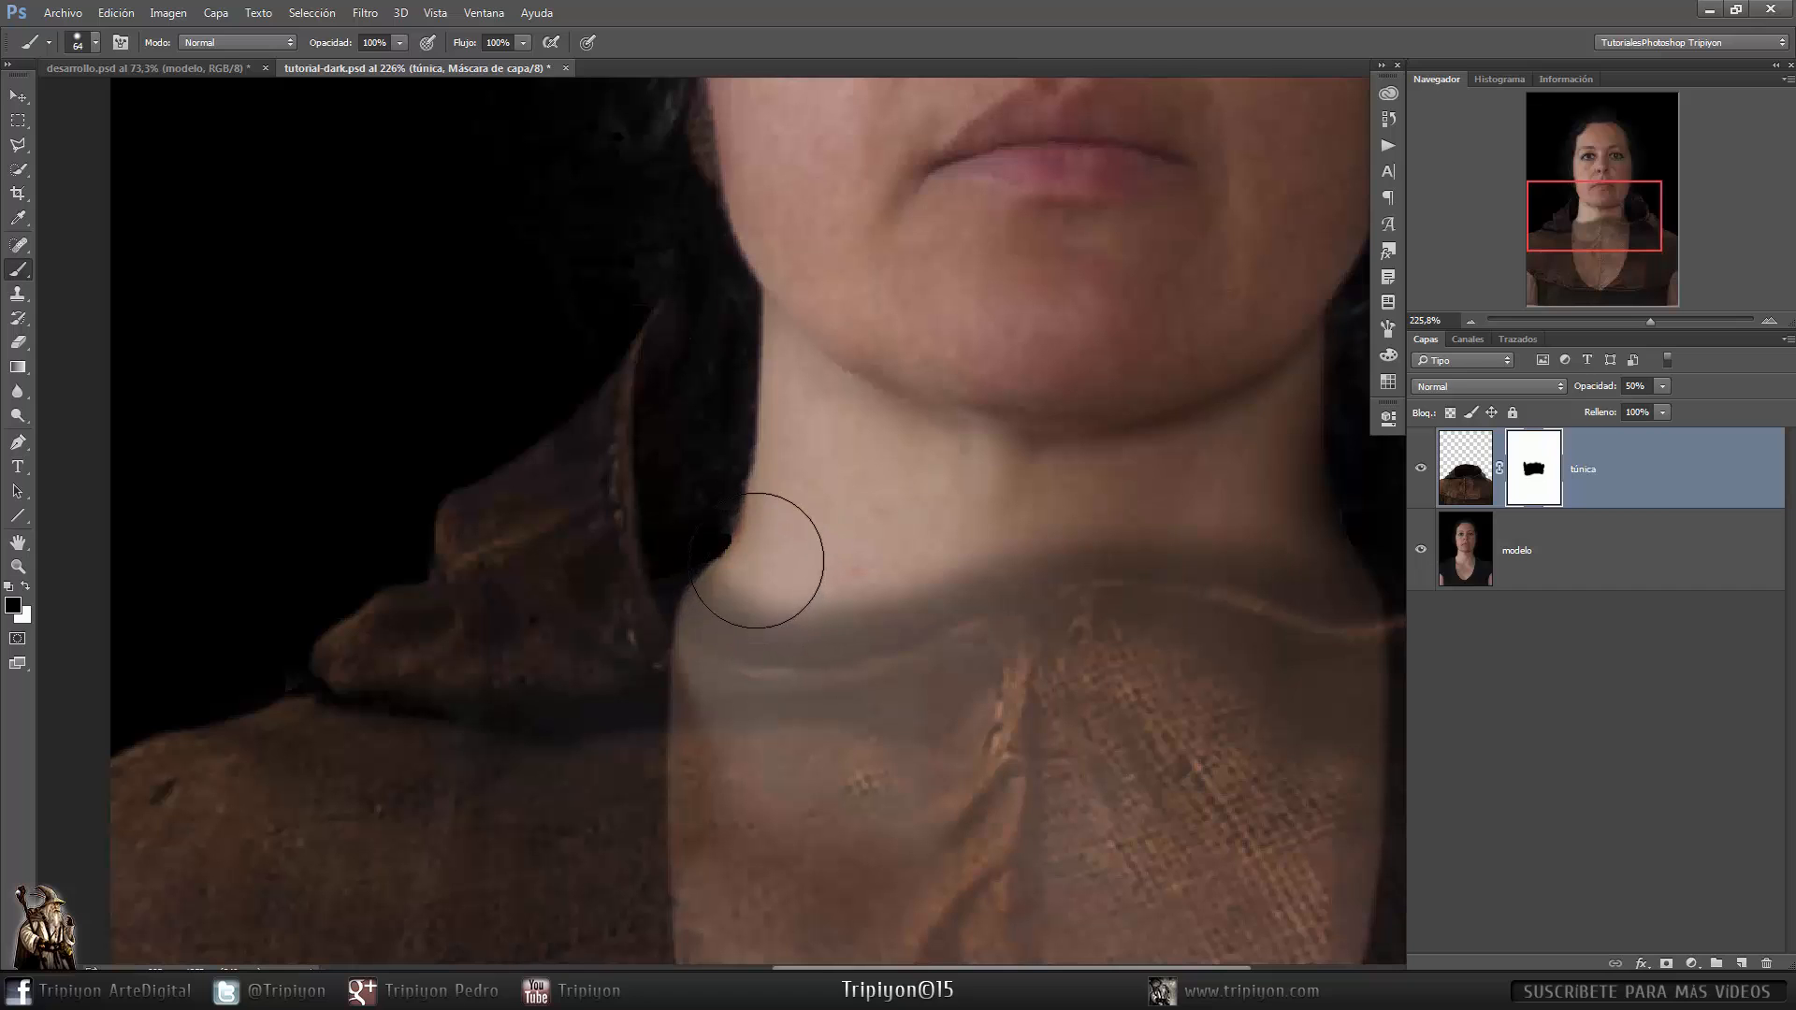
mouse_move(765, 554)
mouse_down()
mouse_move(758, 600)
mouse_move(895, 591)
mouse_move(1007, 536)
mouse_move(1169, 508)
mouse_up()
mouse_move(797, 530)
mouse_down()
mouse_move(694, 563)
mouse_move(730, 580)
mouse_move(682, 608)
mouse_up()
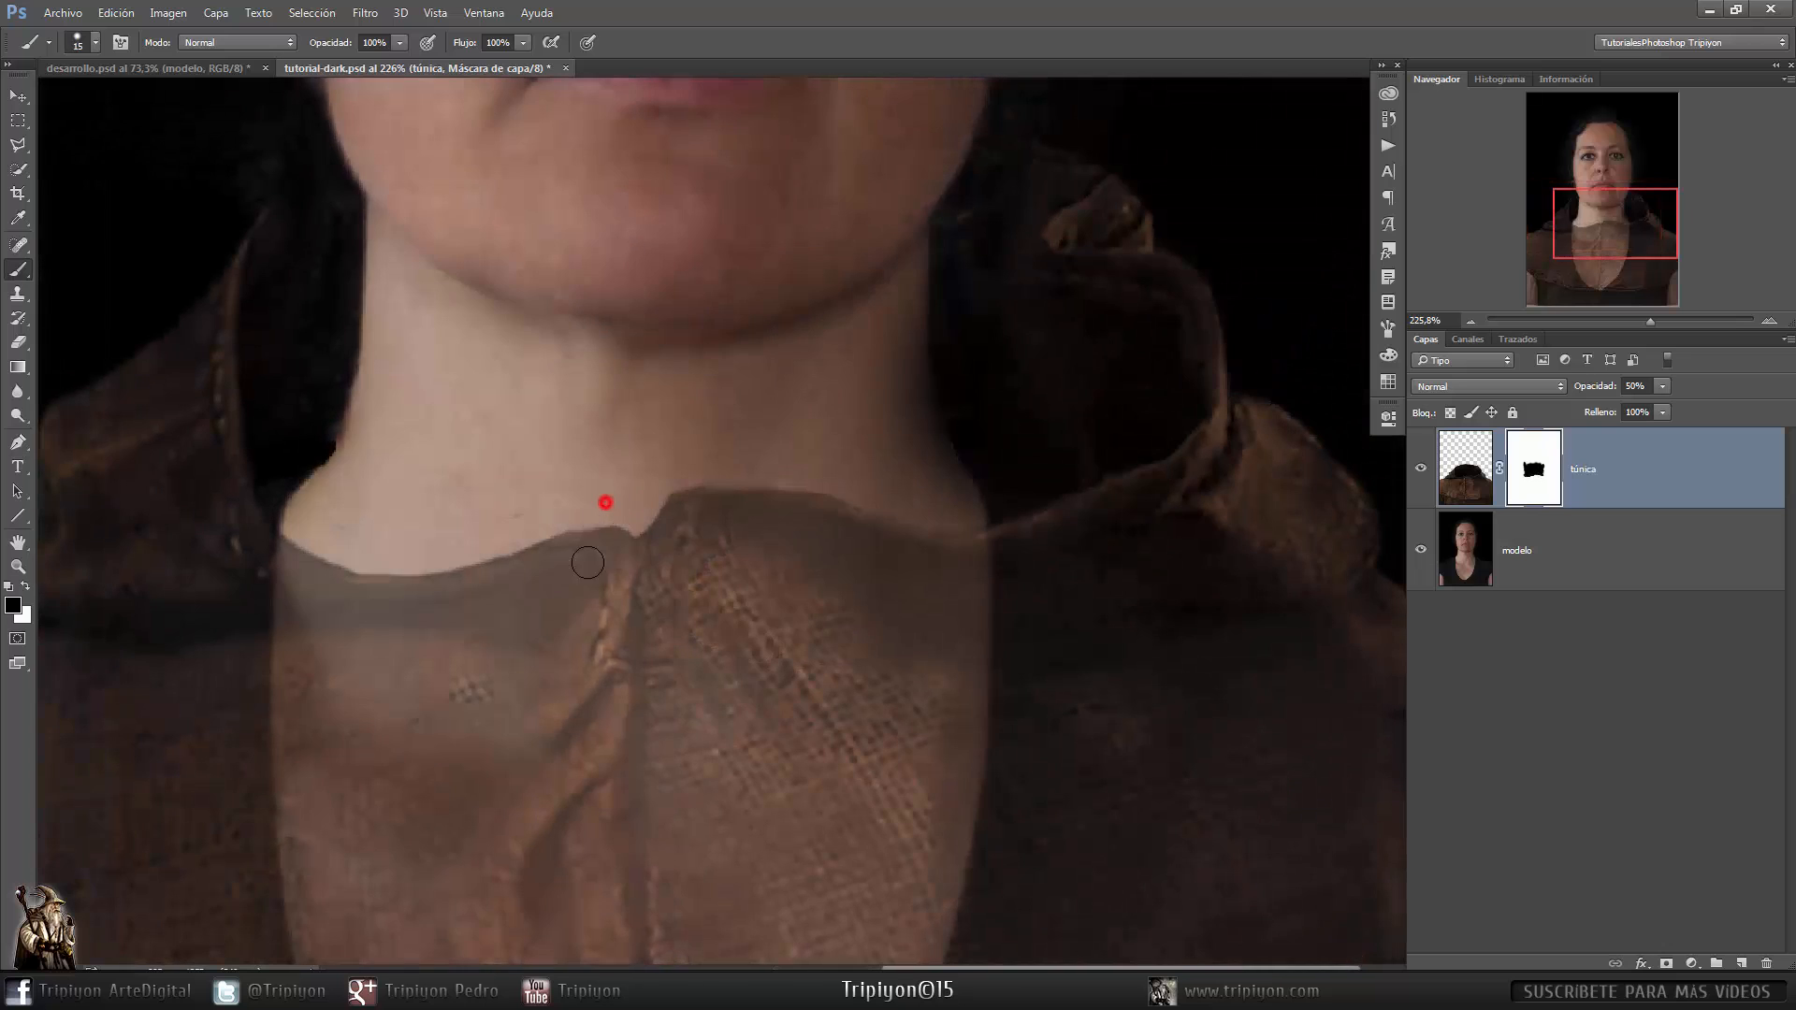
drag(587, 533, 584, 600)
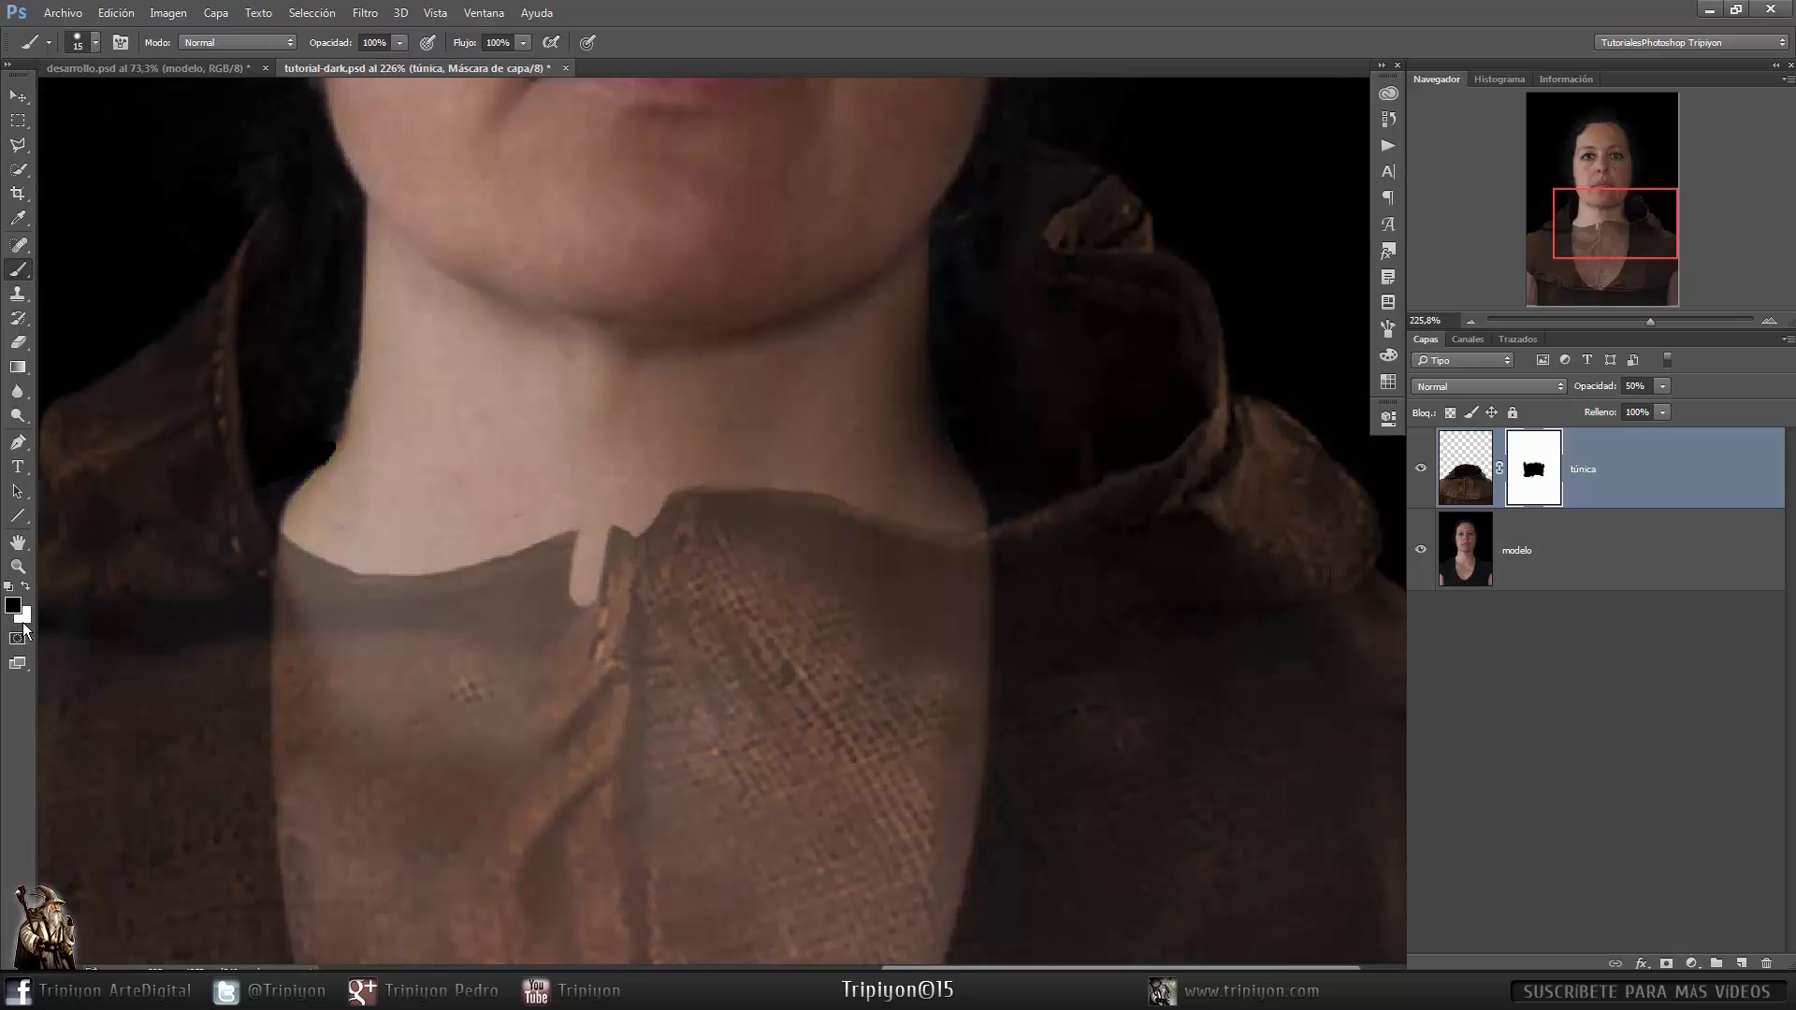
key(x)
mouse_move(588, 612)
mouse_down()
mouse_move(602, 589)
mouse_move(584, 562)
mouse_move(611, 545)
mouse_move(573, 553)
mouse_move(617, 540)
mouse_up()
key(x)
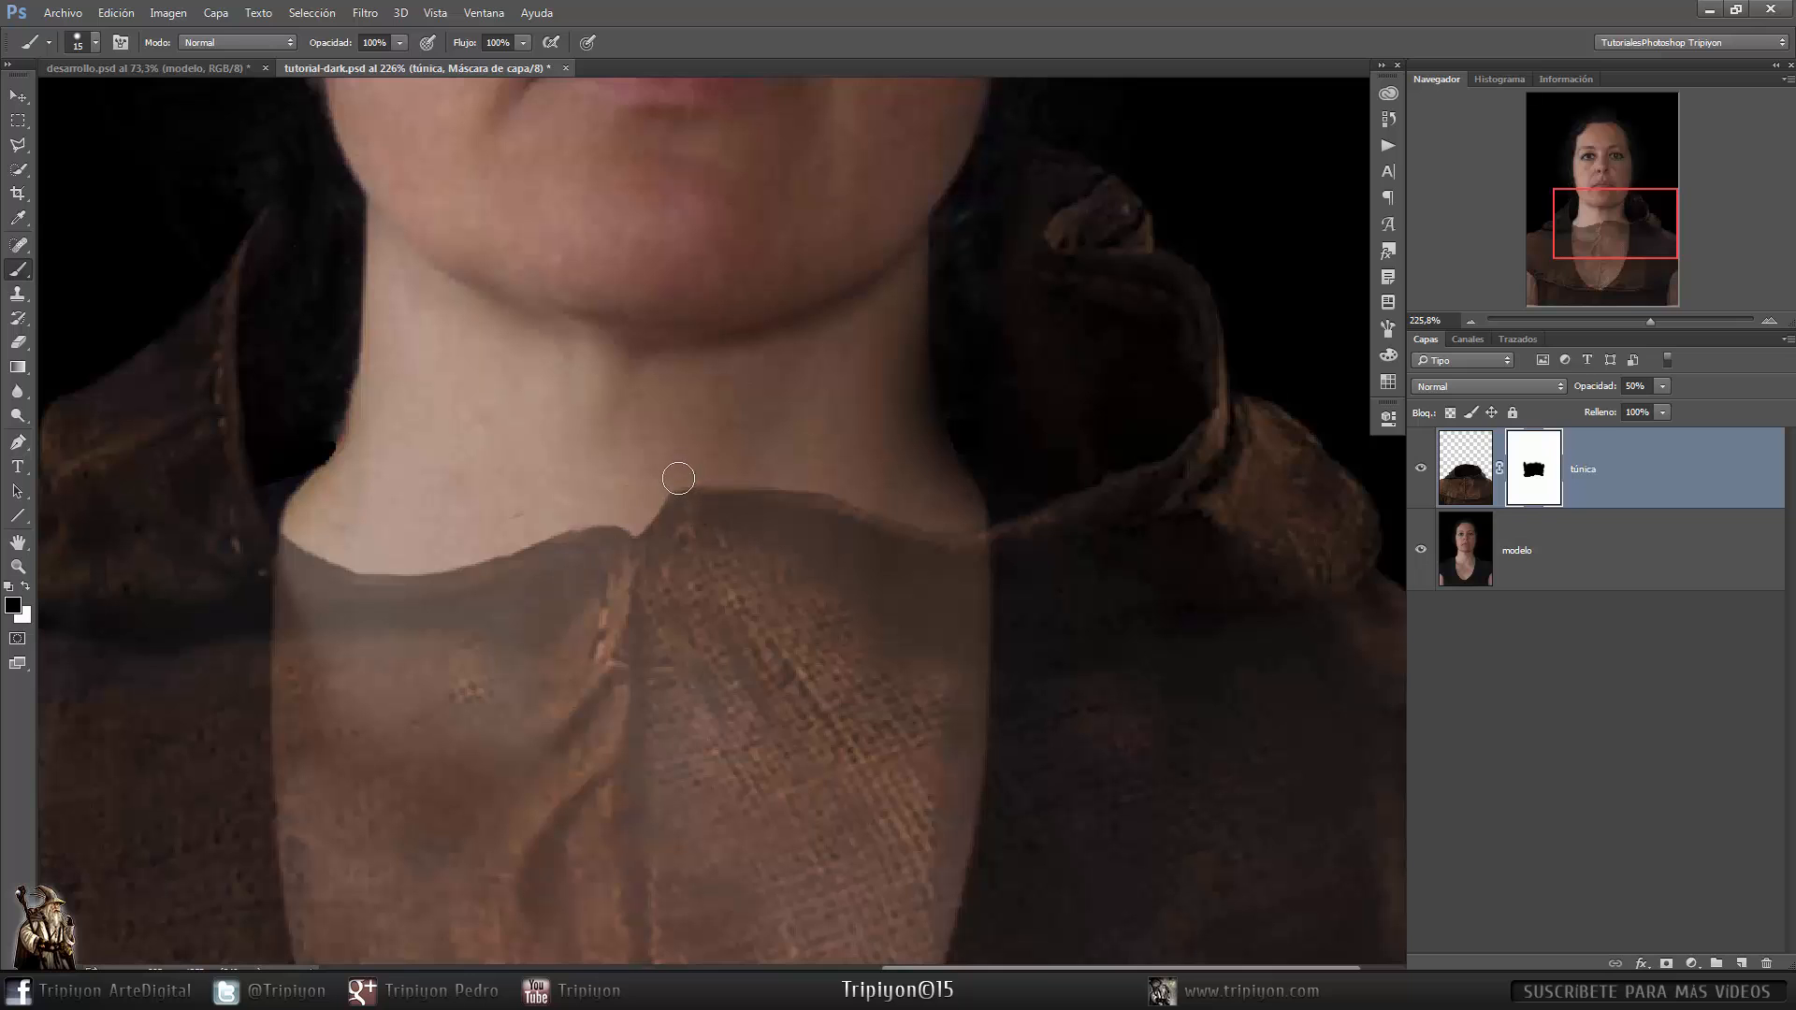
- Set the tunic layer's opacity back to 100%
click(1592, 389)
drag(1593, 389, 1646, 389)
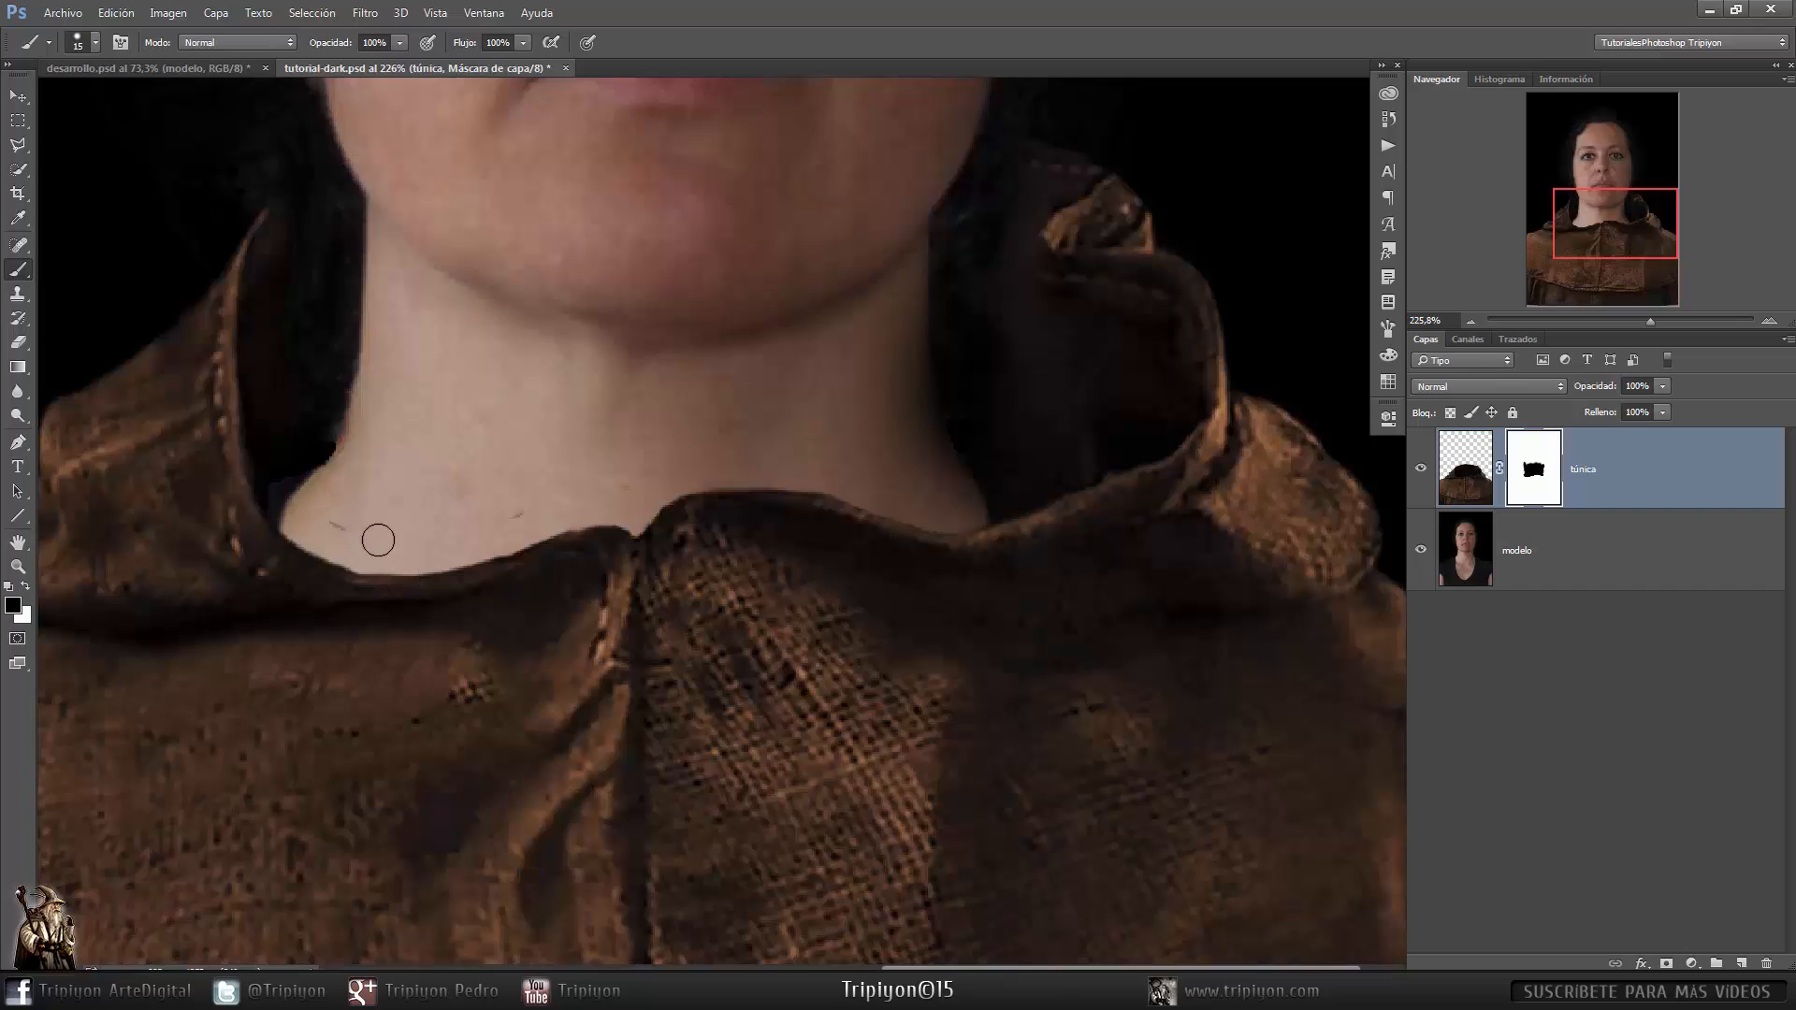
- Touch up the mask around the neck and collar, hiding and restoring small areas with black and white
drag(382, 536, 332, 524)
drag(505, 468, 519, 515)
drag(944, 488, 943, 491)
key(x)
drag(287, 490, 276, 495)
drag(541, 652, 660, 615)
- Adjust the brush hardness and paint white on the mask to restore the collar's edge near the neck
right_click(735, 548)
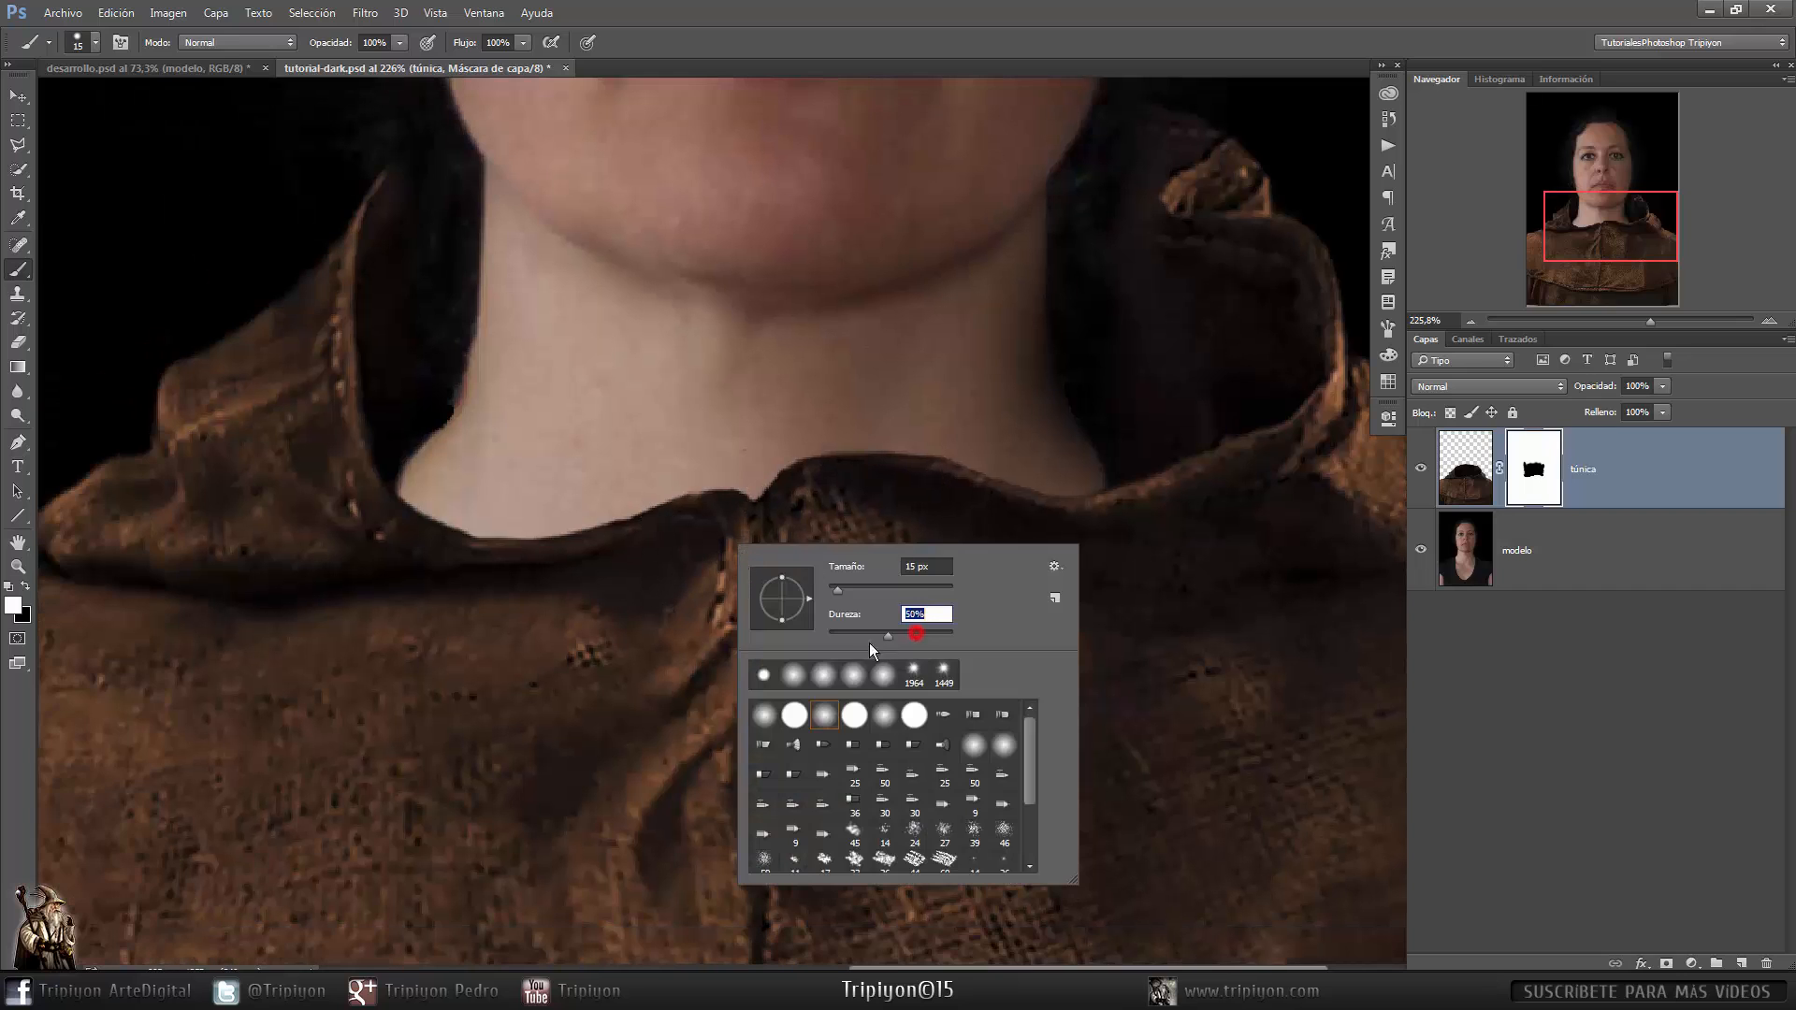
drag(867, 642, 815, 653)
click(836, 633)
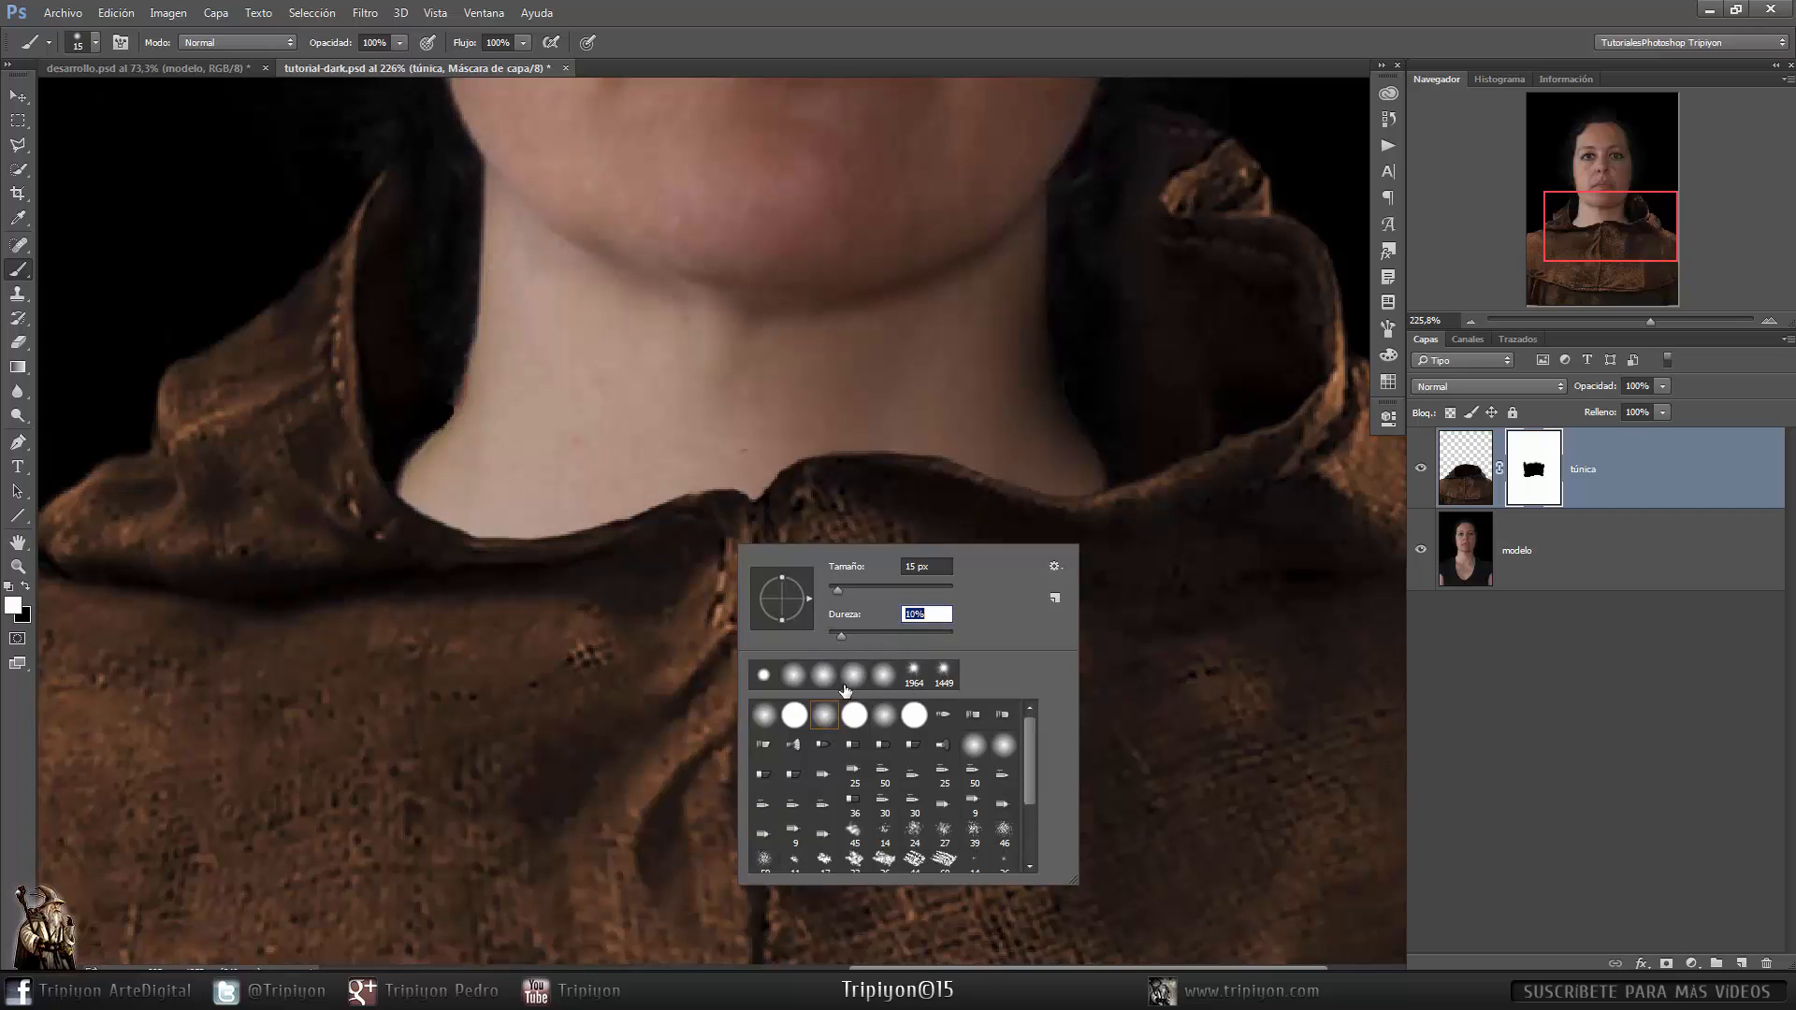
click(866, 44)
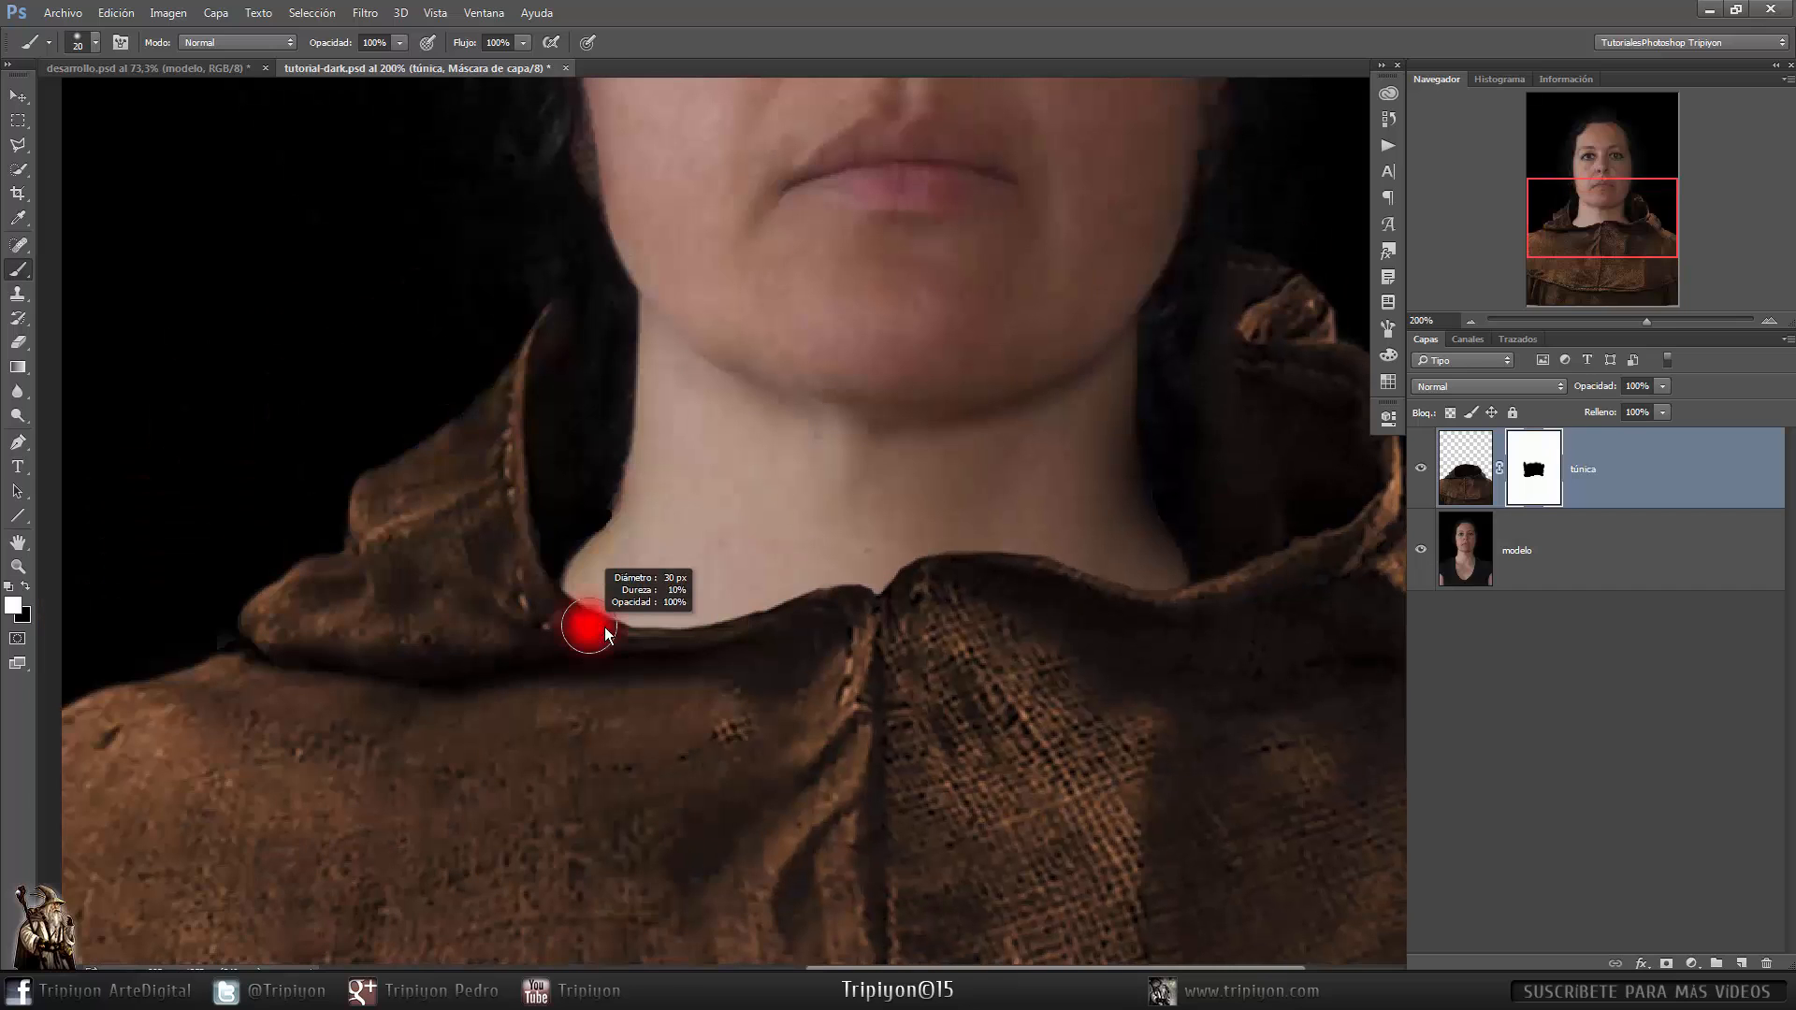
mouse_move(609, 641)
mouse_down()
mouse_move(629, 641)
mouse_move(608, 641)
mouse_up()
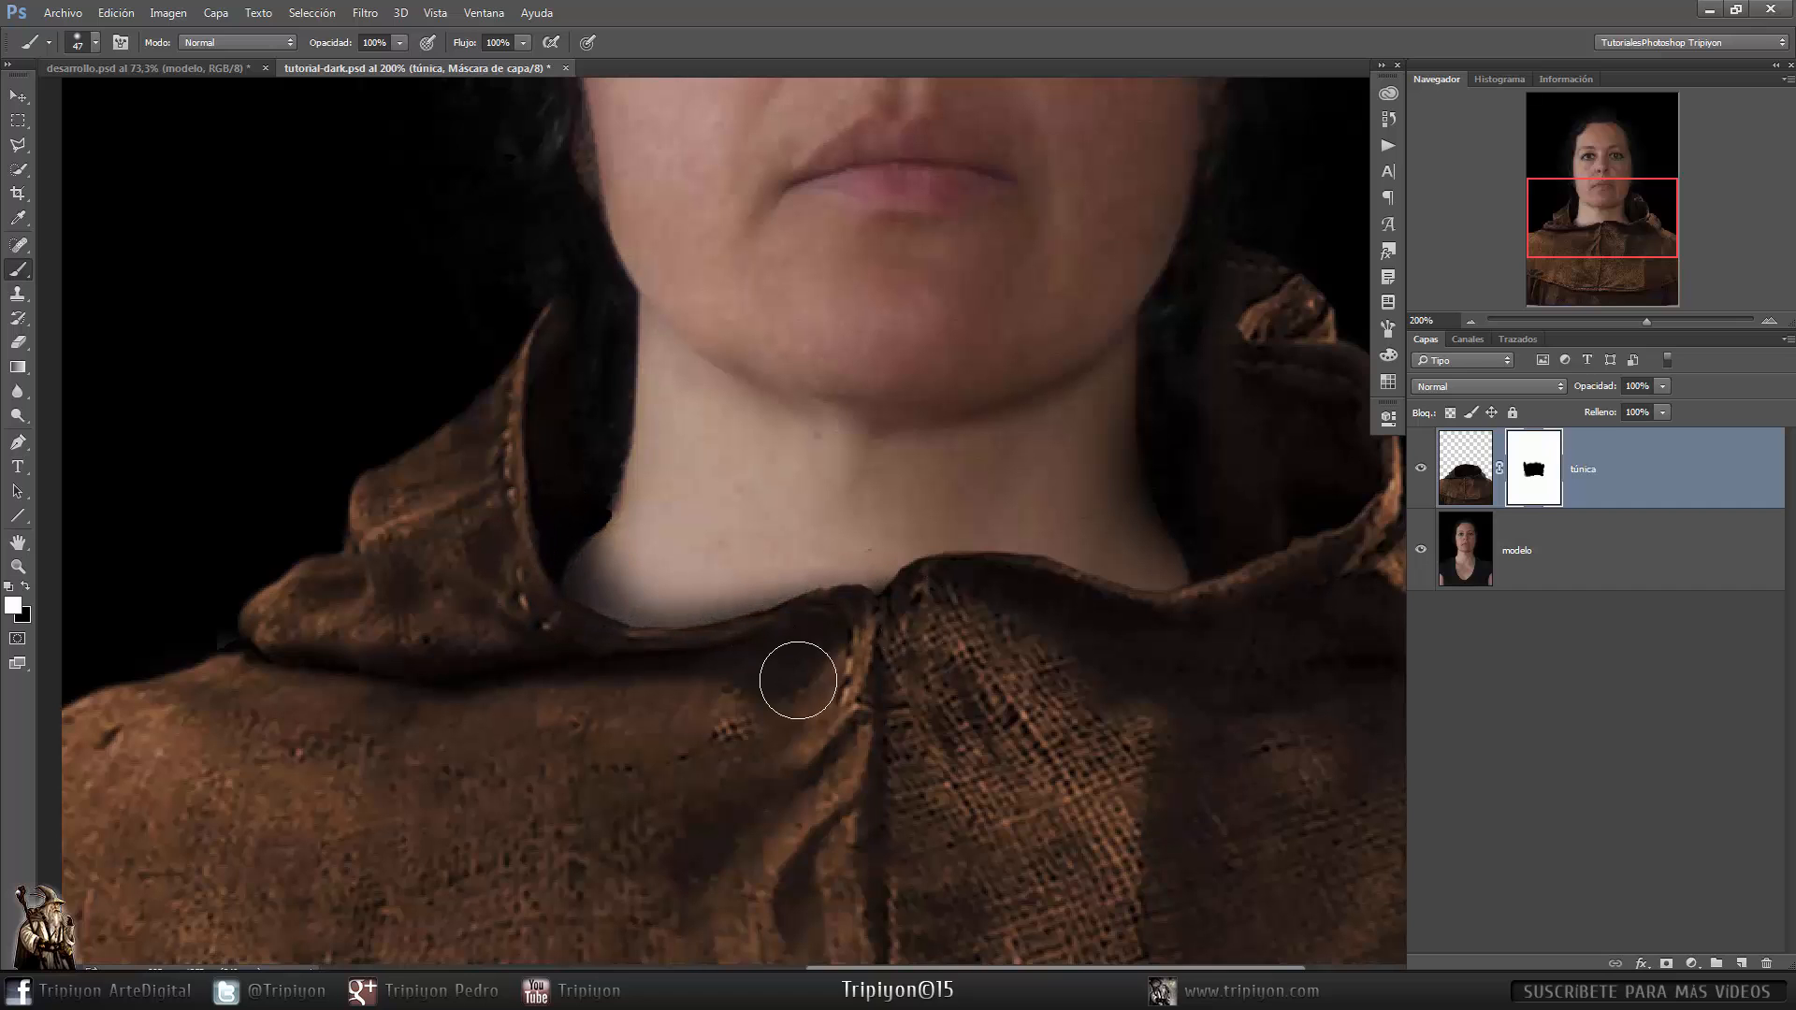
scroll(731, 587, right, 4)
mouse_move(731, 586)
mouse_down()
mouse_move(713, 589)
mouse_move(846, 512)
mouse_up()
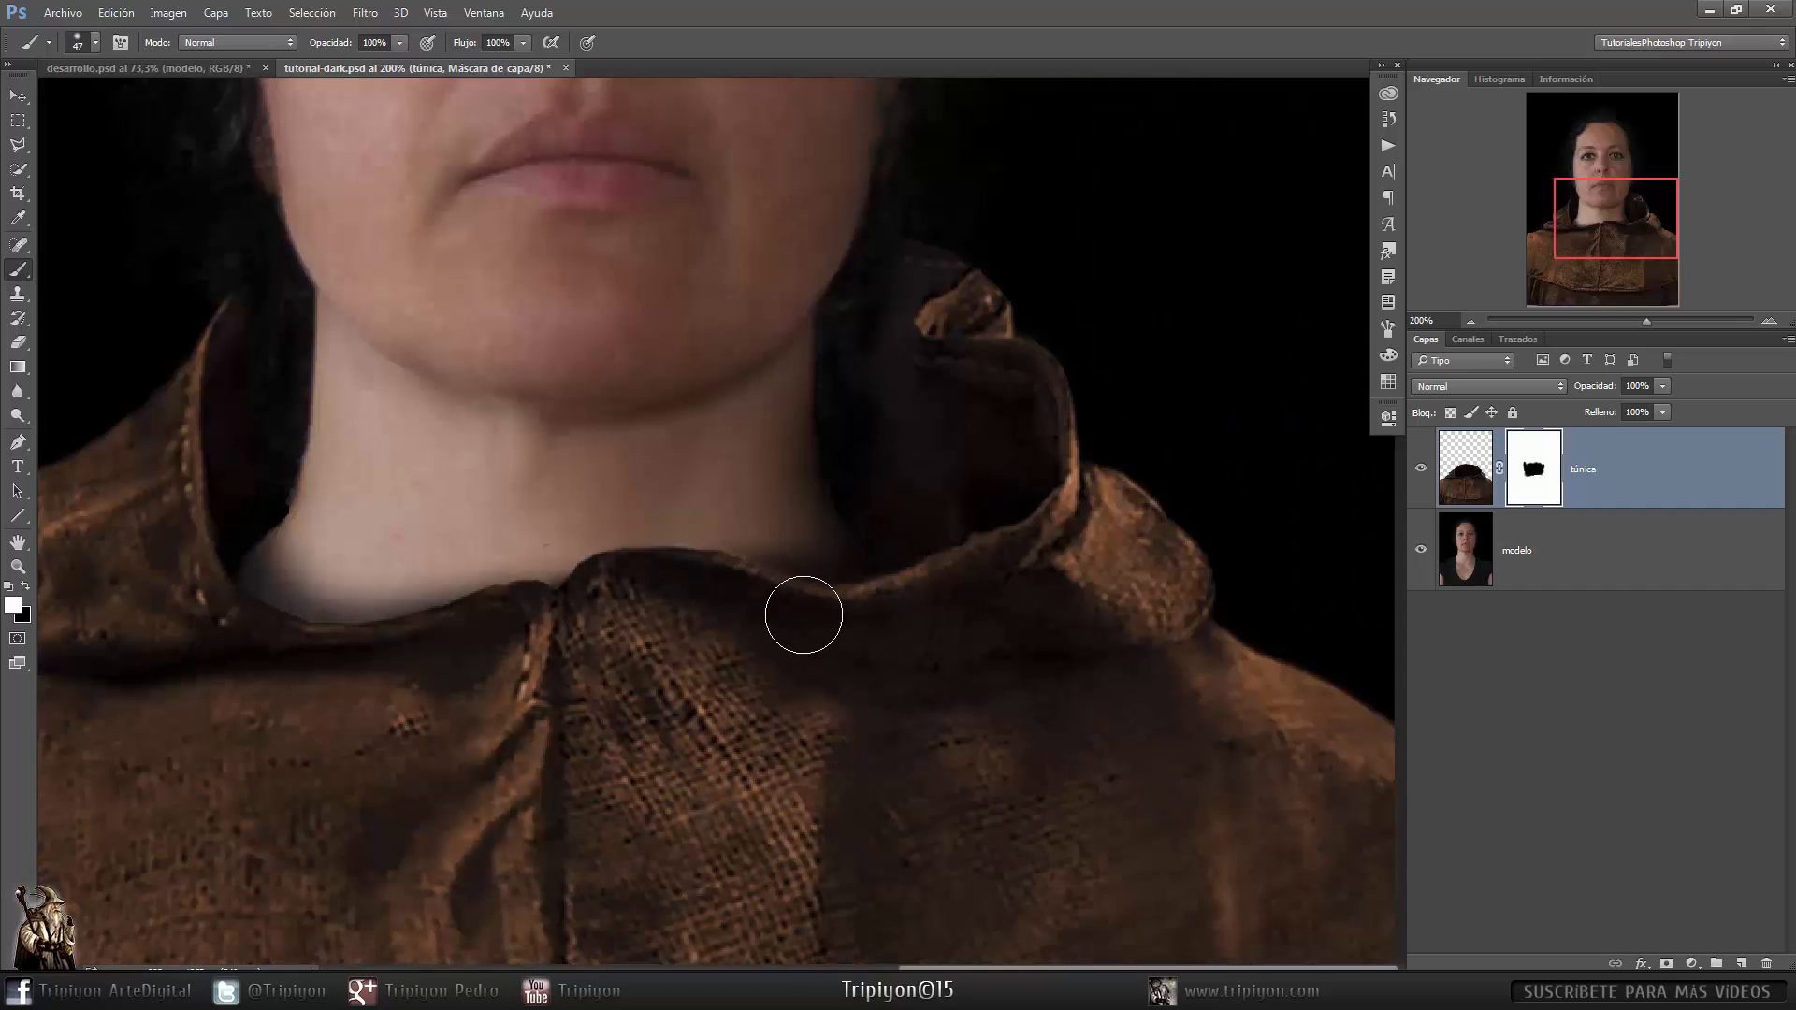
drag(805, 613, 813, 535)
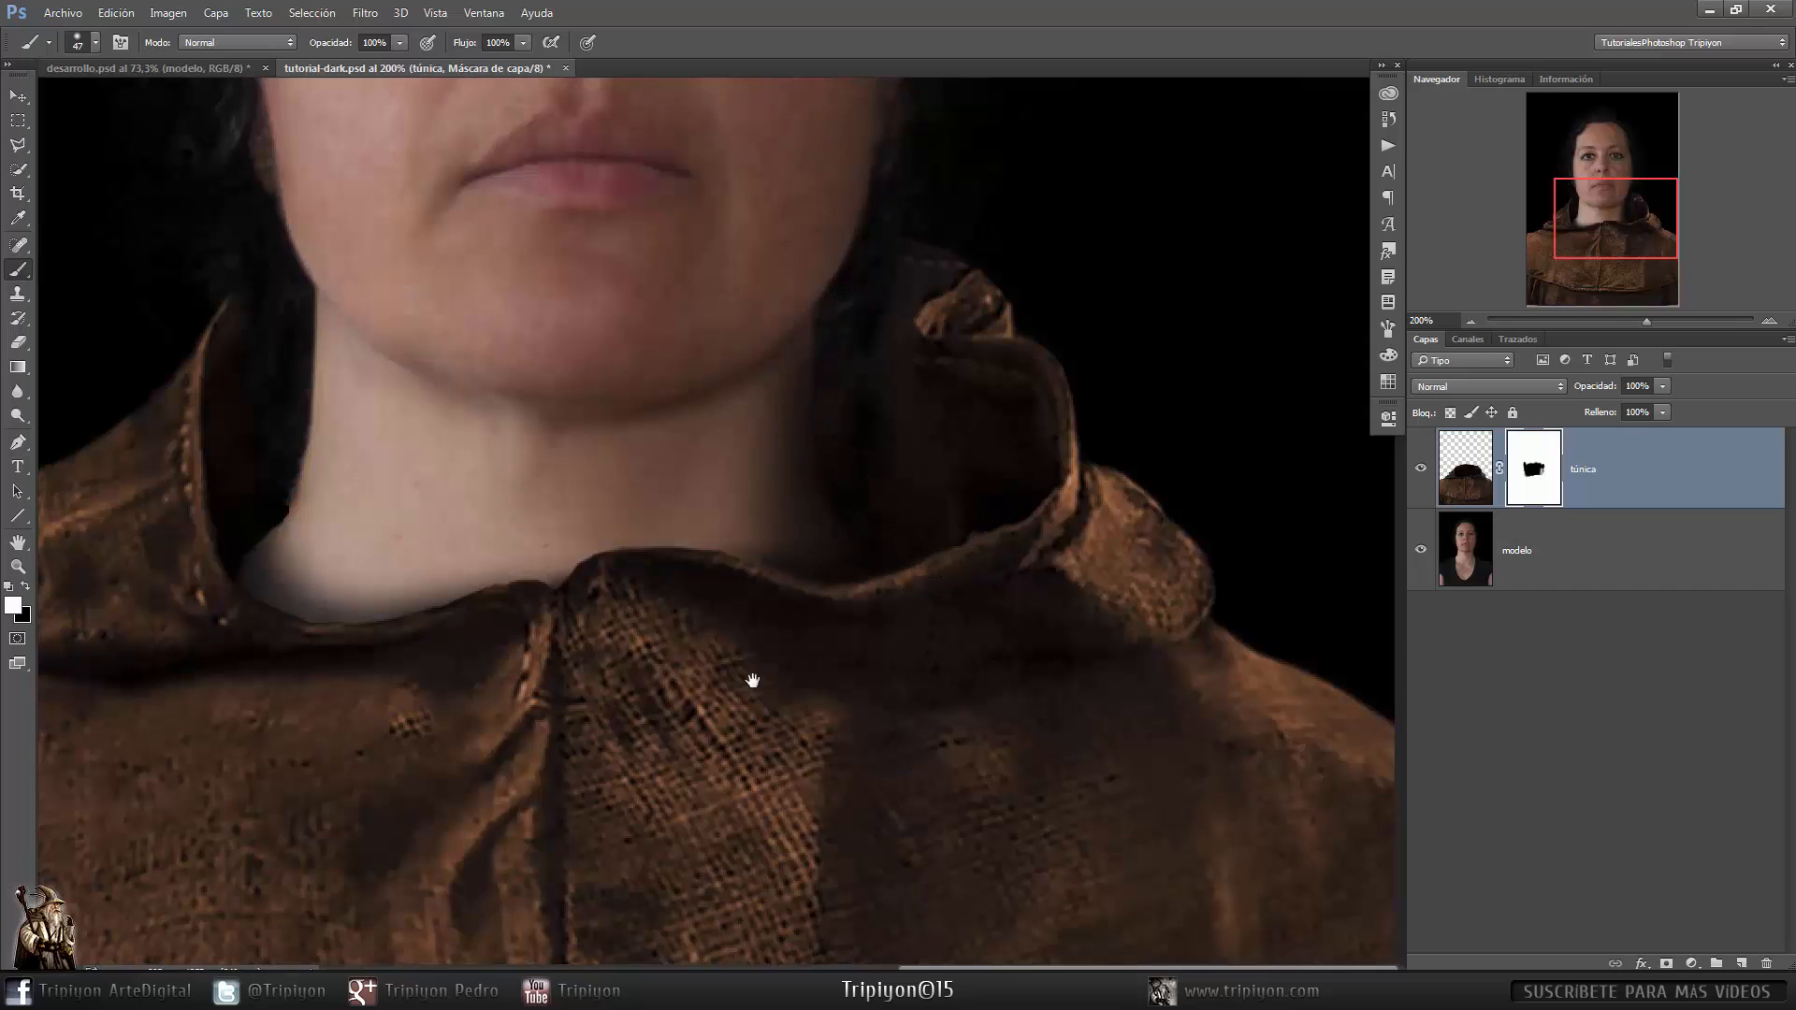
- Duplicate the craneo layer into tutorial-dark.psd and close the craneo.psd document
key(ctrl+0)
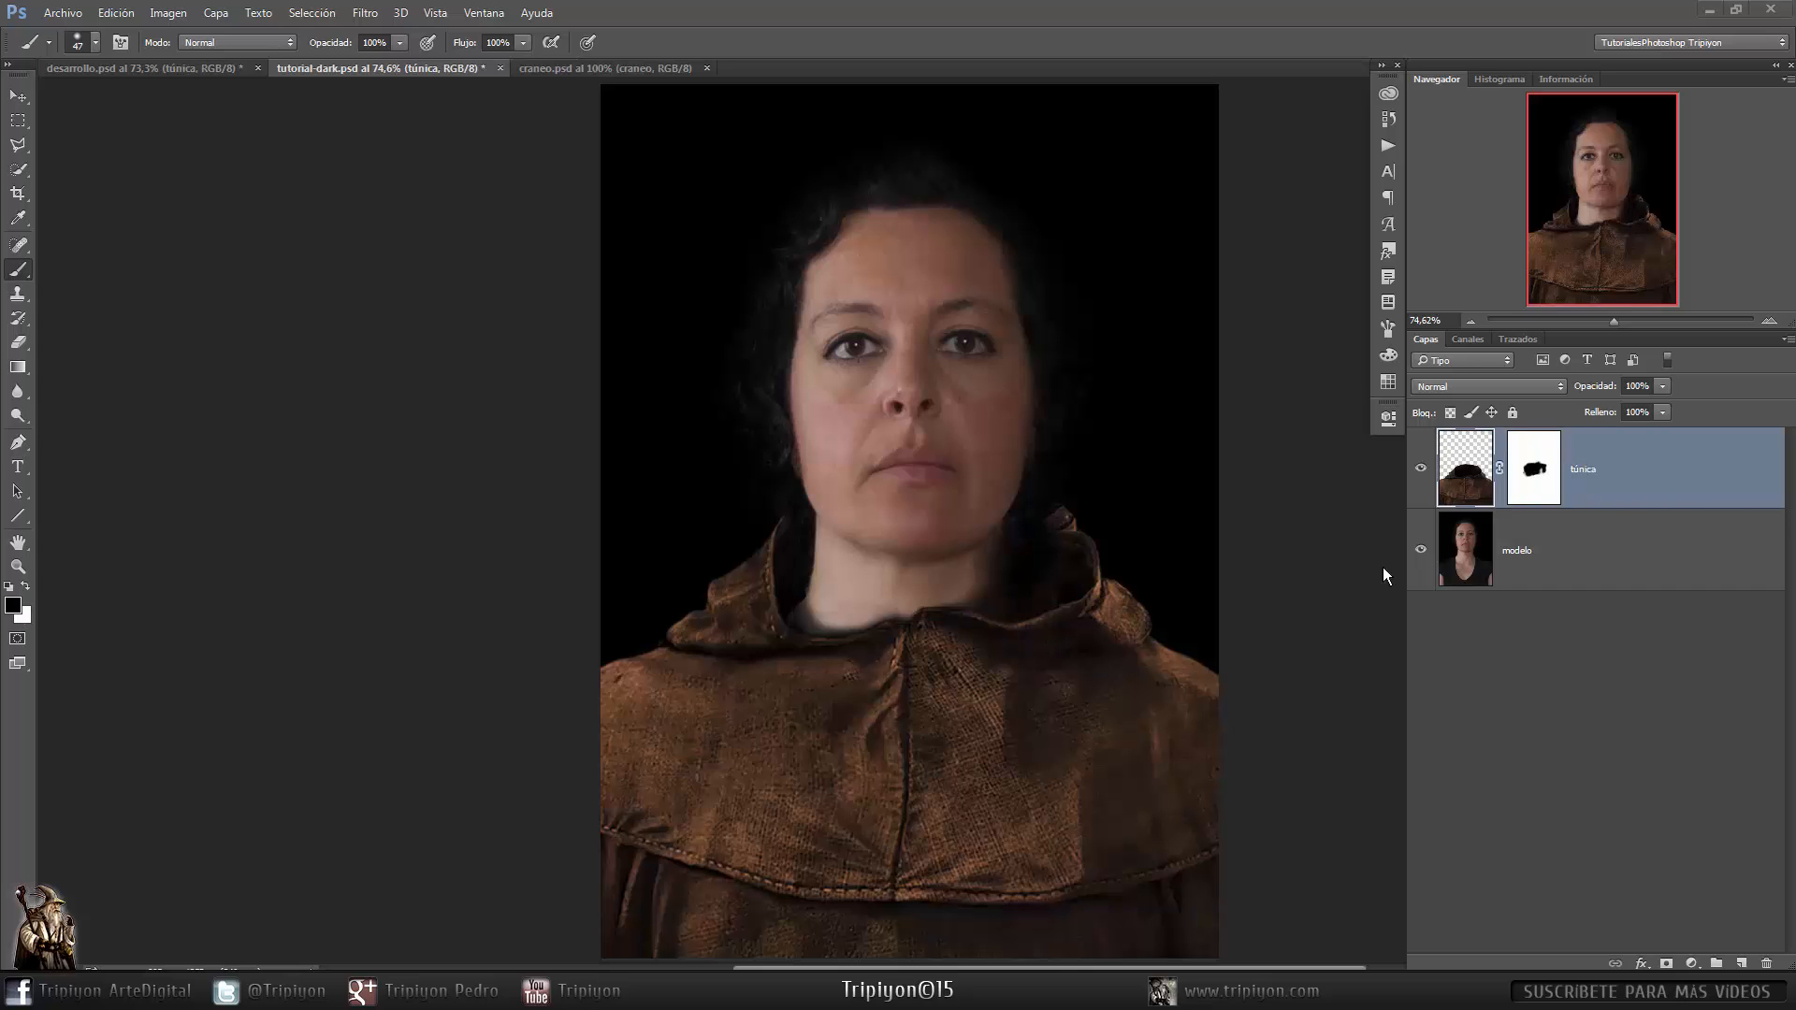
click(655, 71)
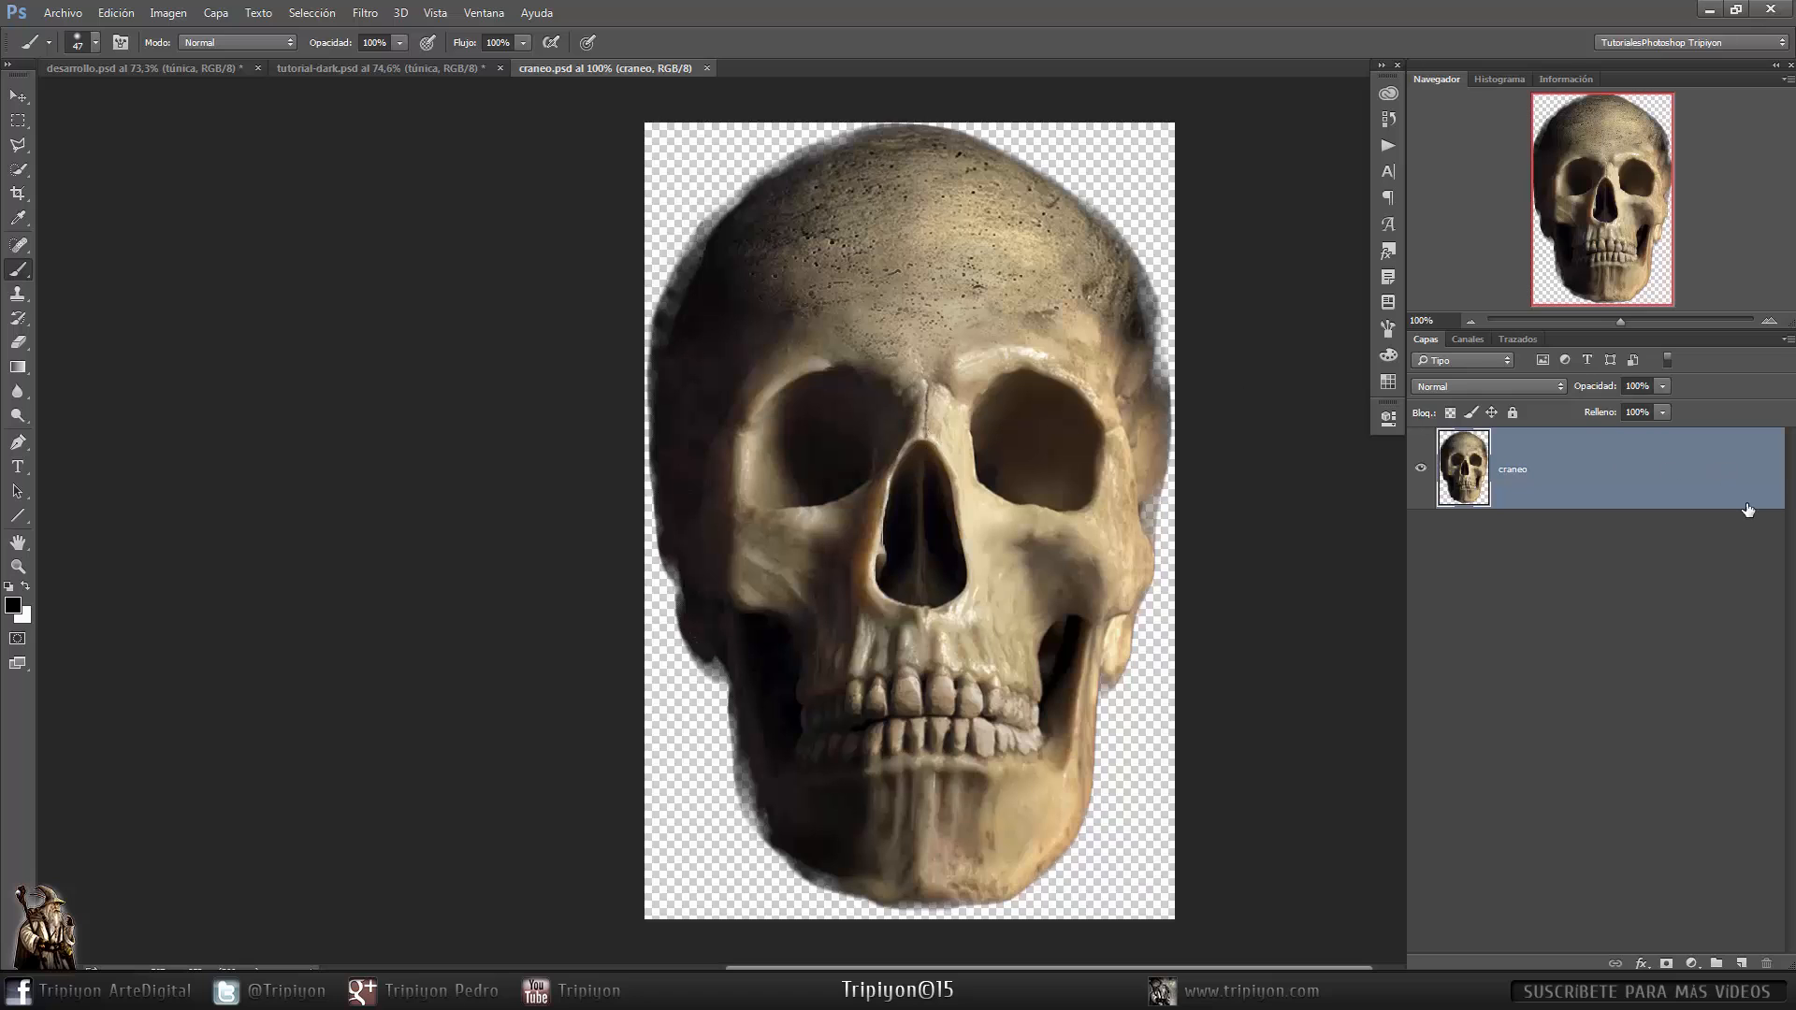
right_click(1714, 485)
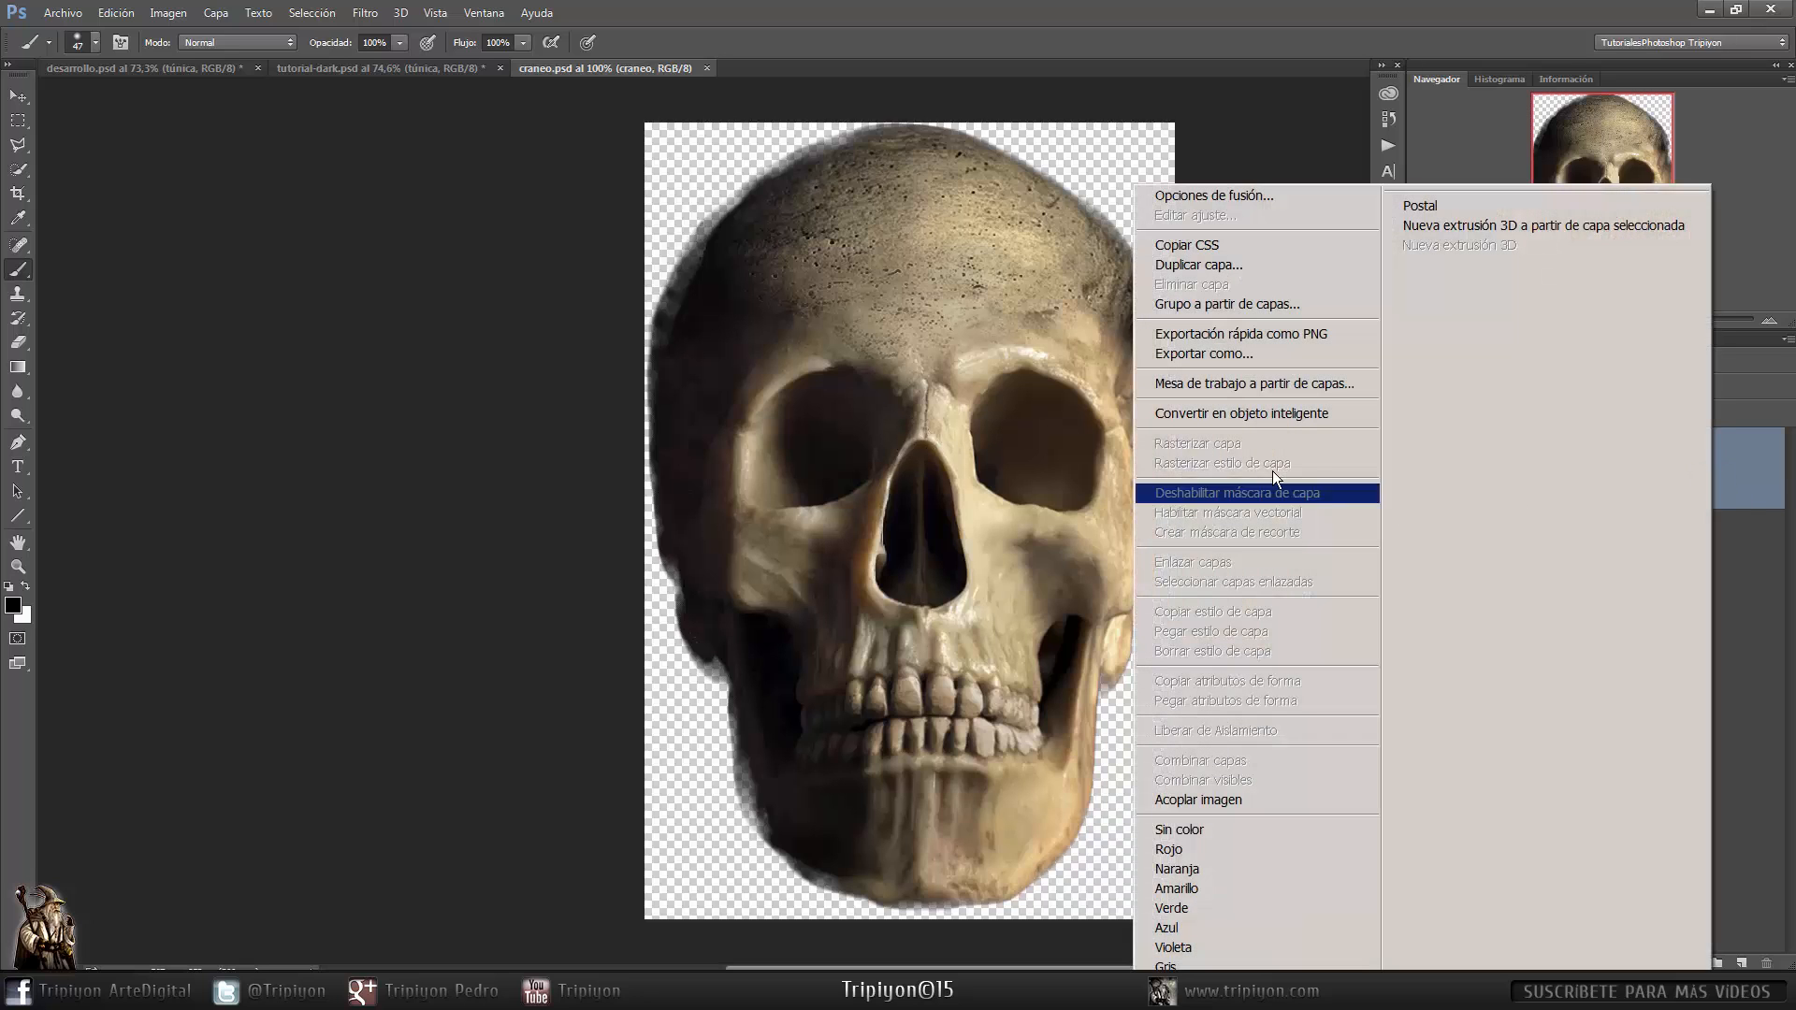
click(1272, 264)
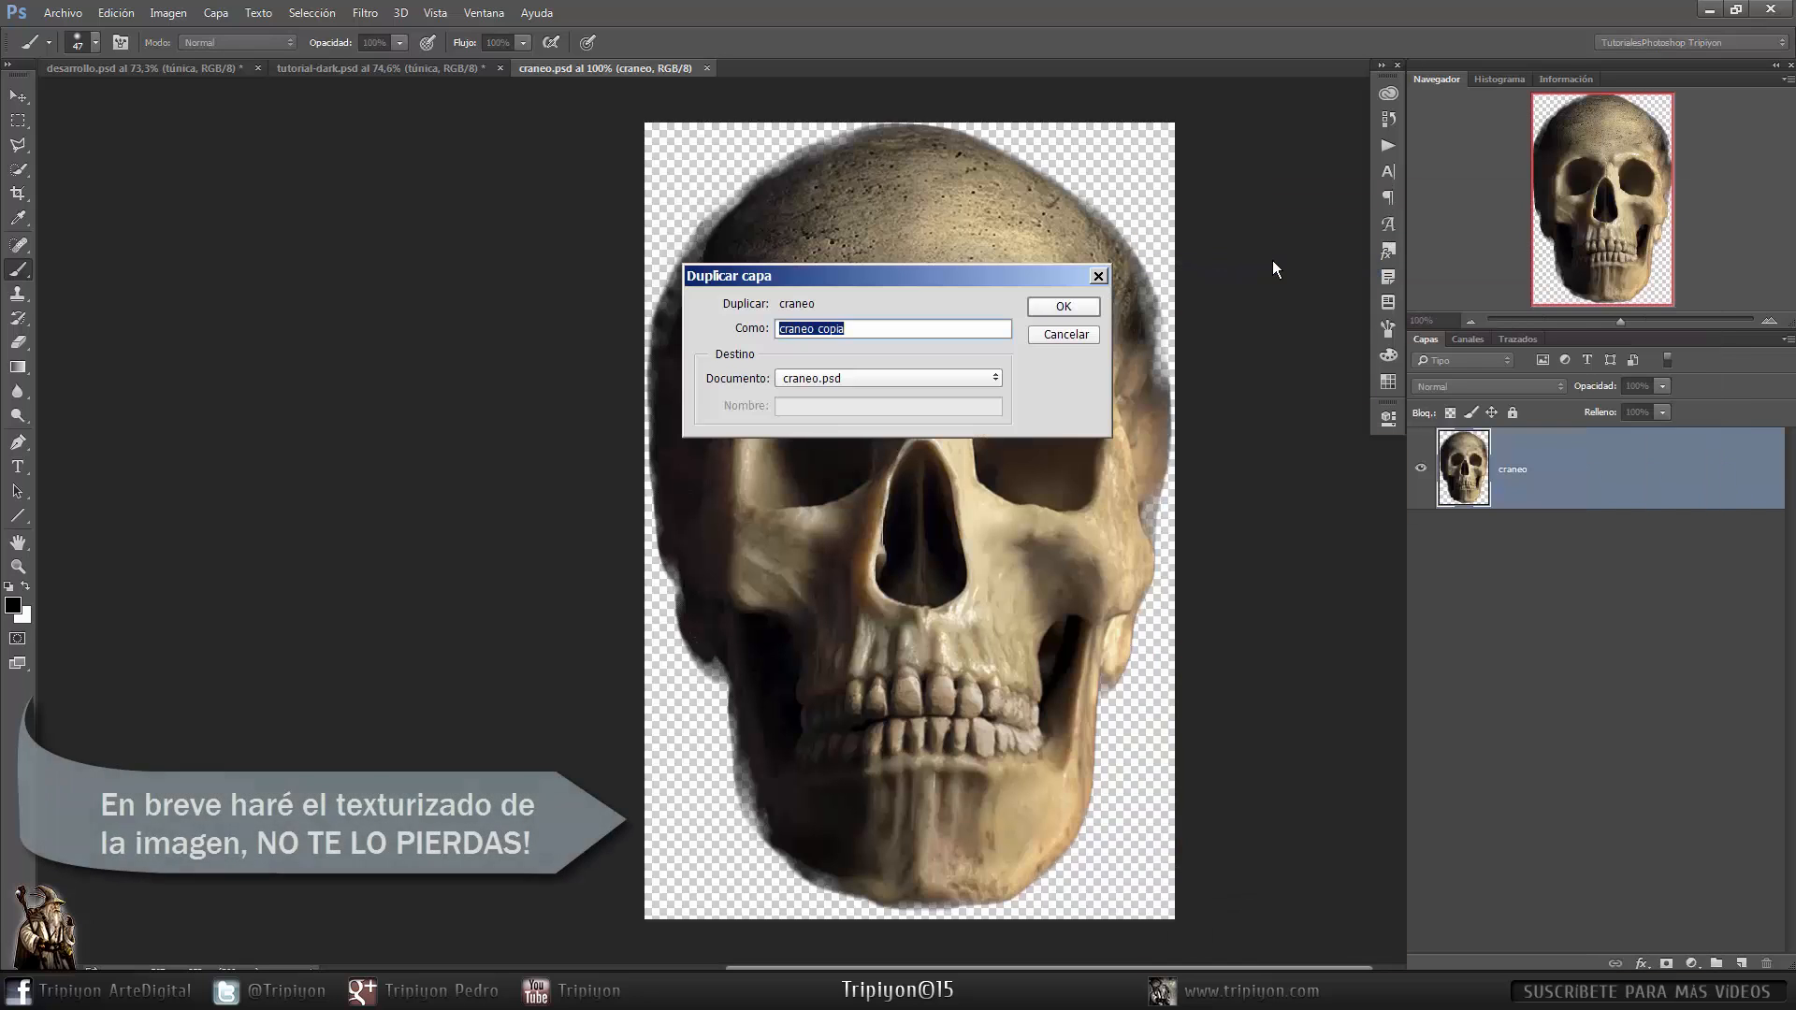
click(811, 376)
click(816, 410)
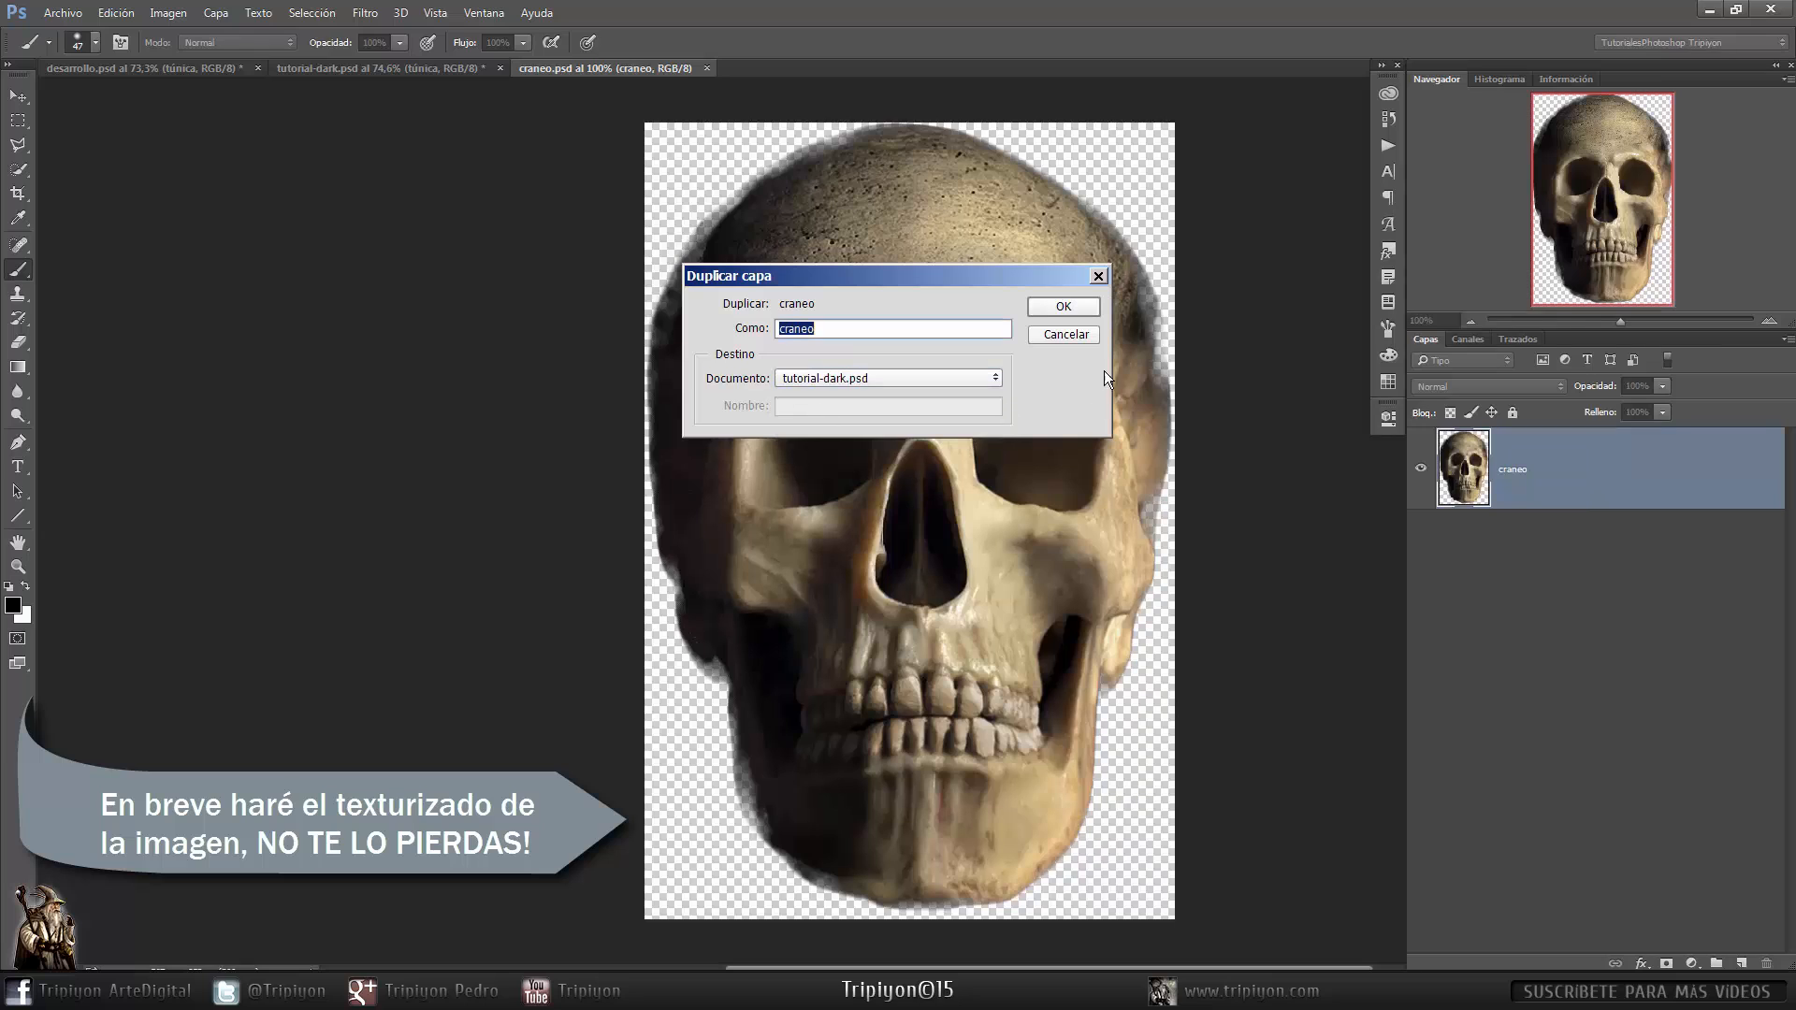
click(1059, 305)
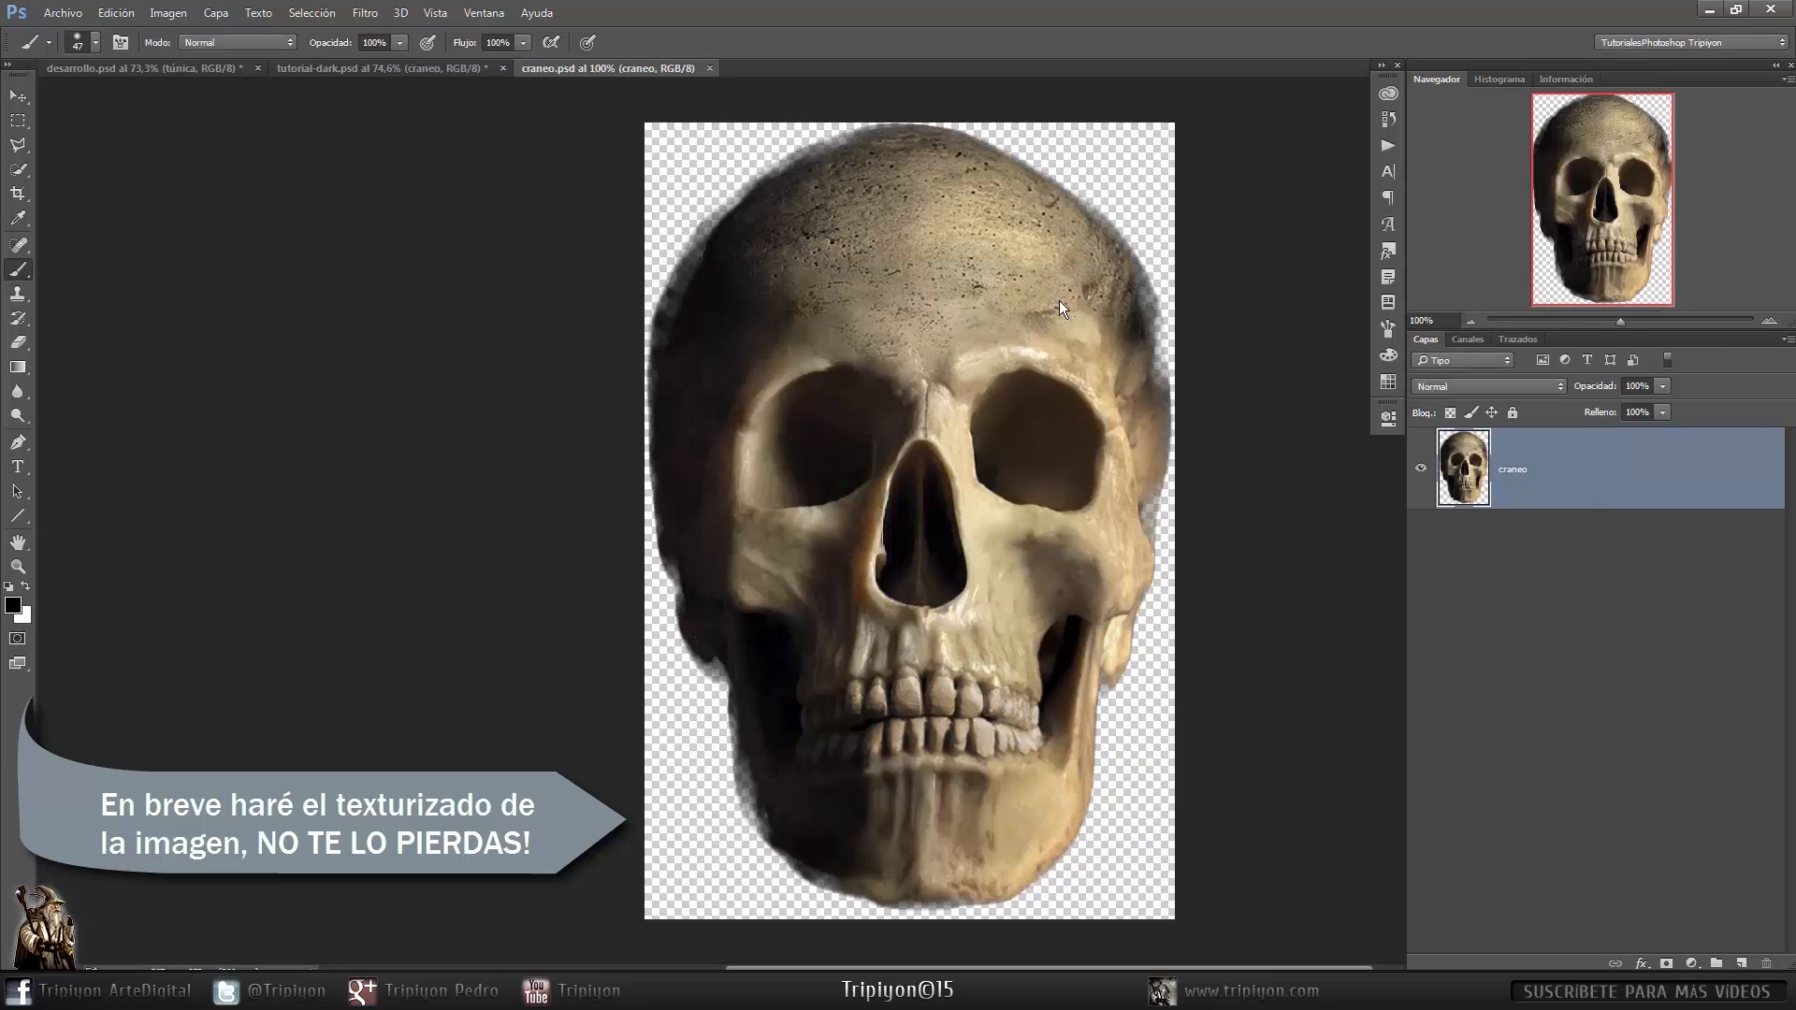
click(709, 68)
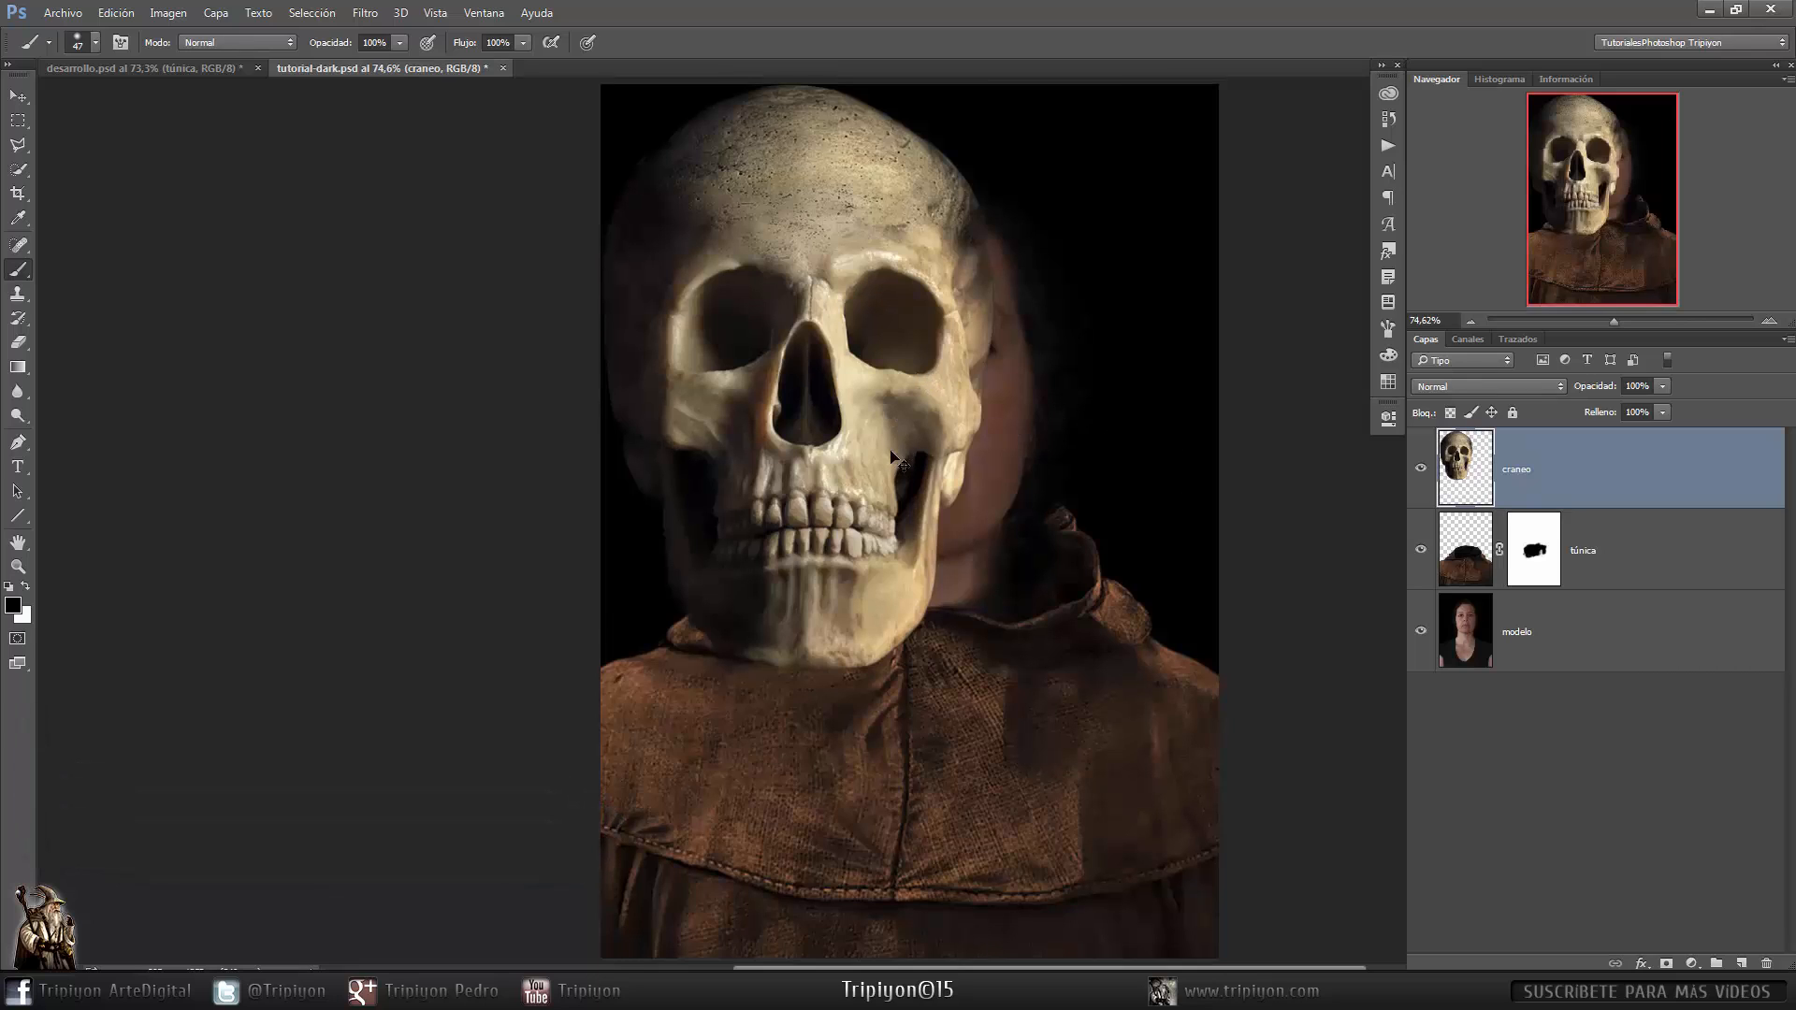
- Position the skull over the model's face and set the craneo layer opacity to 50%
drag(816, 470, 920, 485)
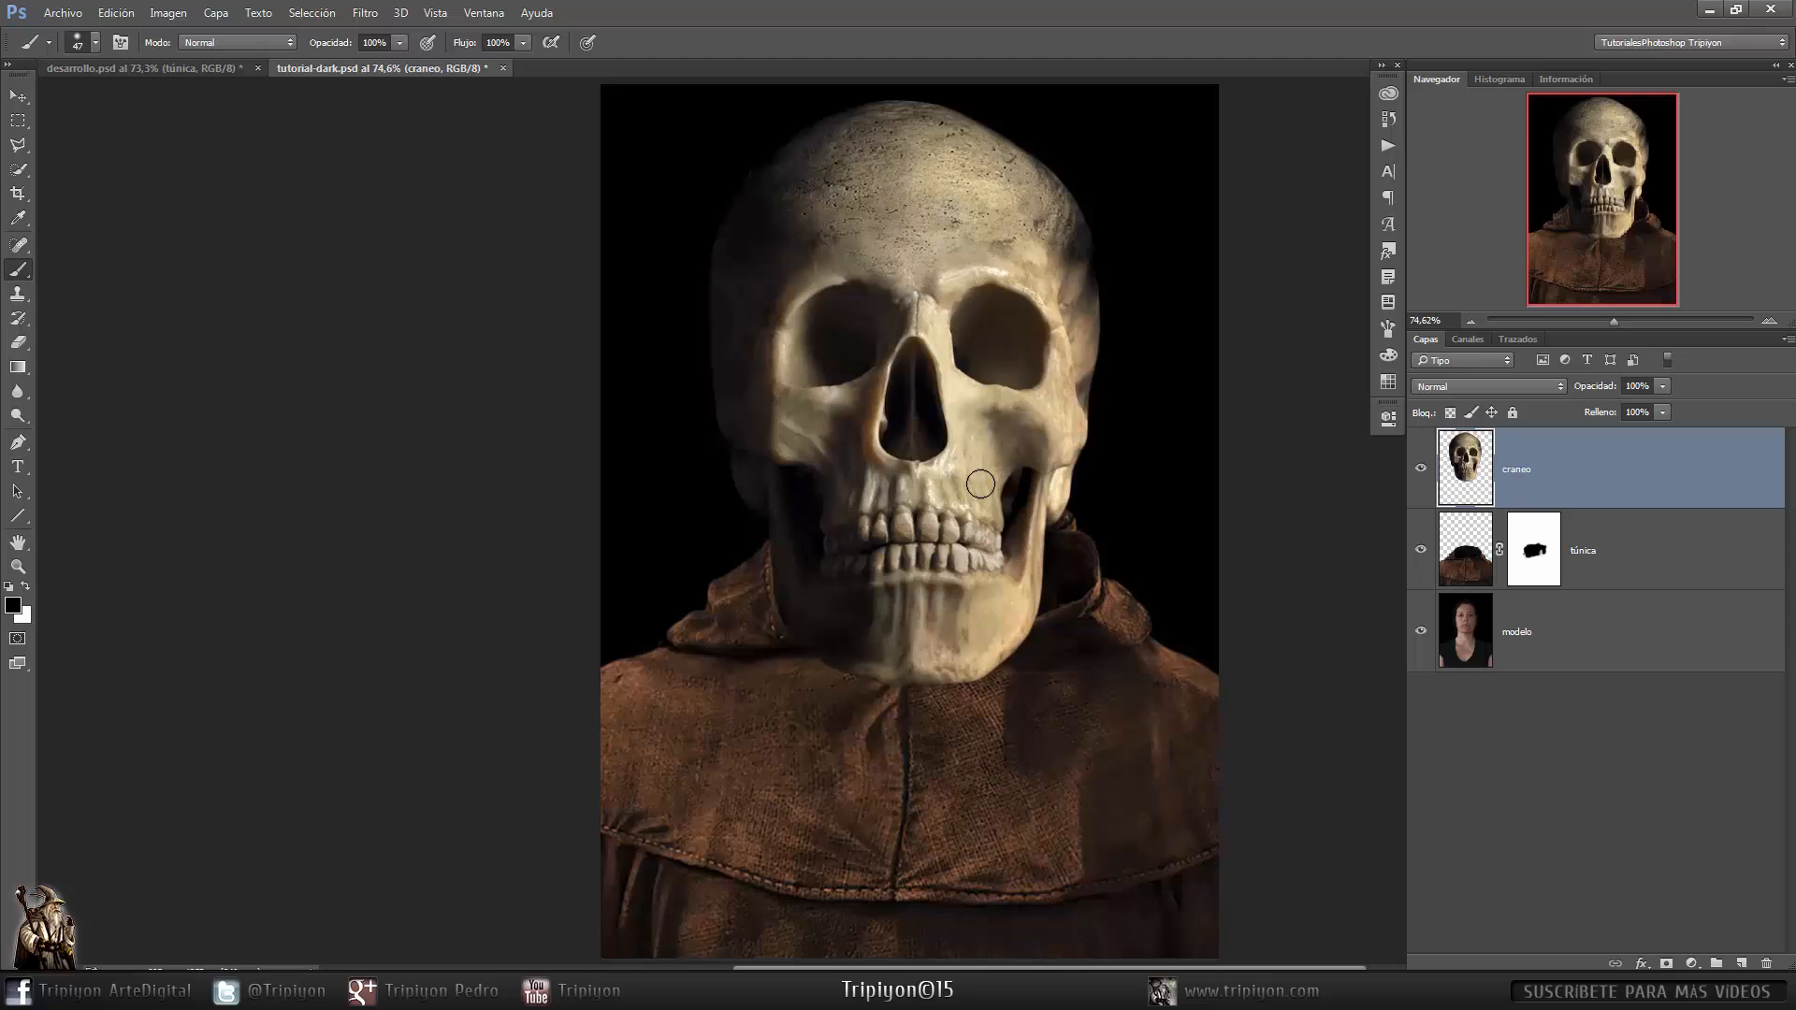
key(l)
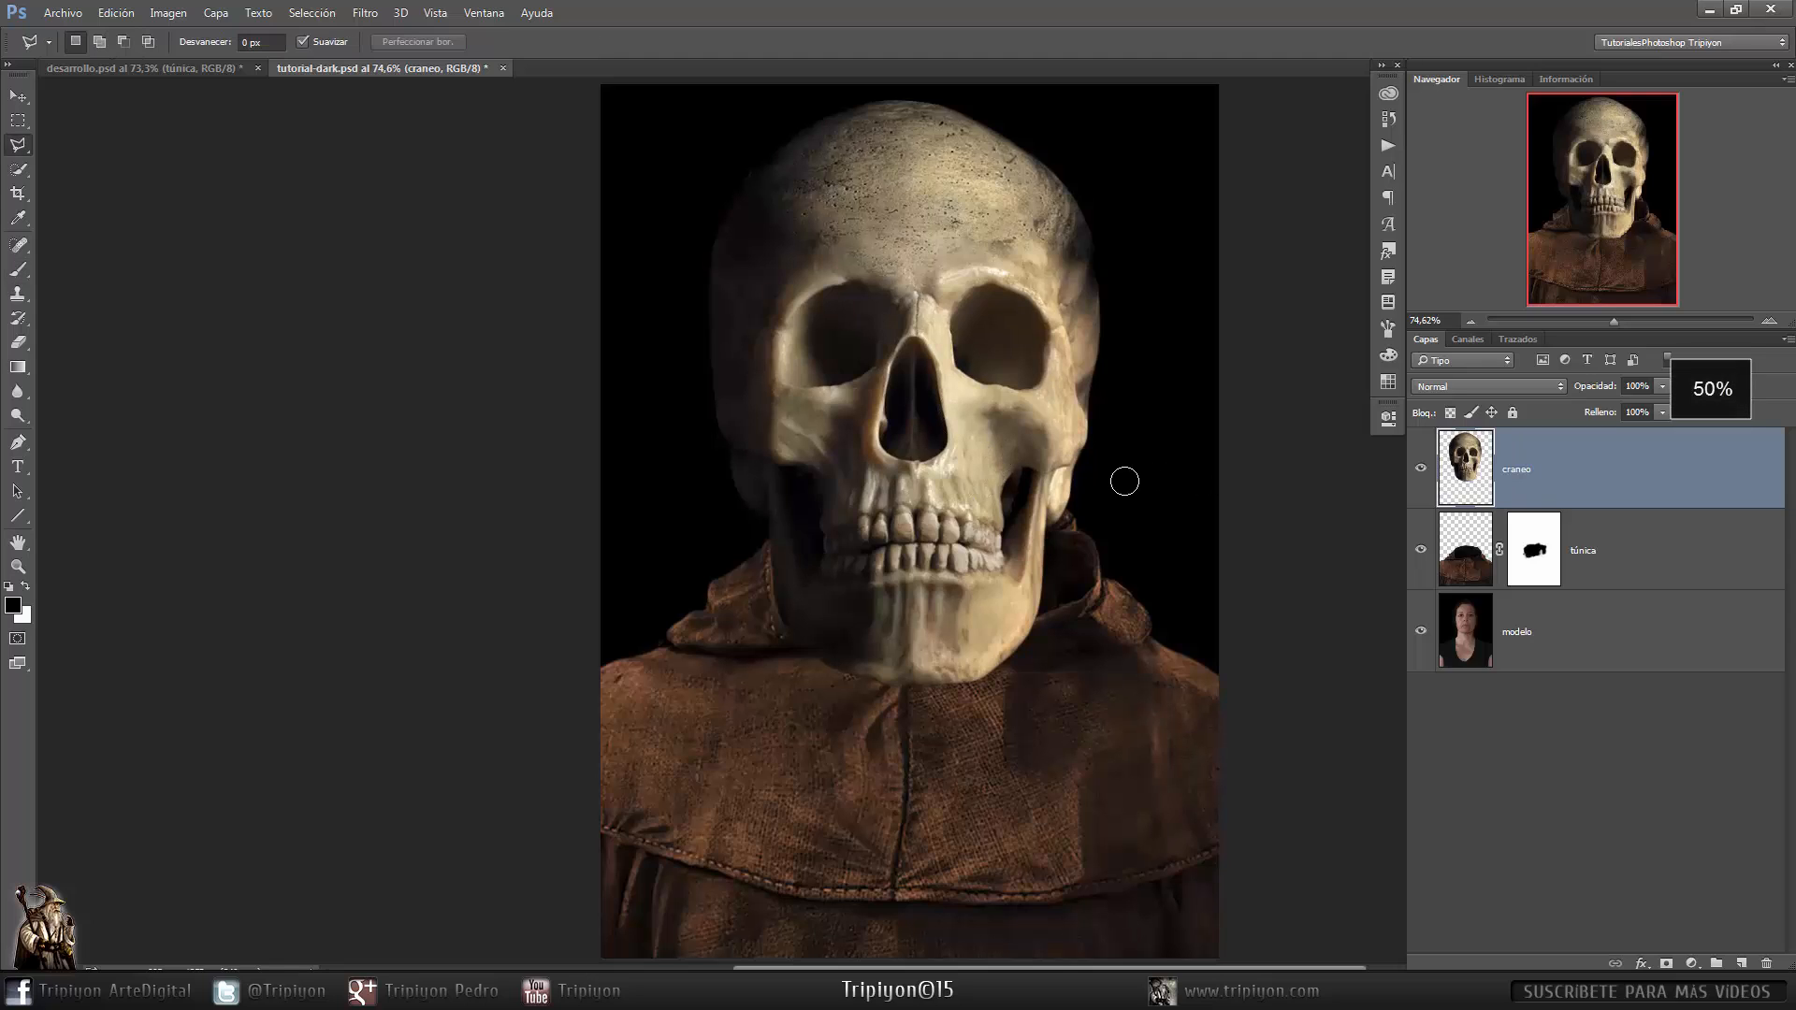
key(5)
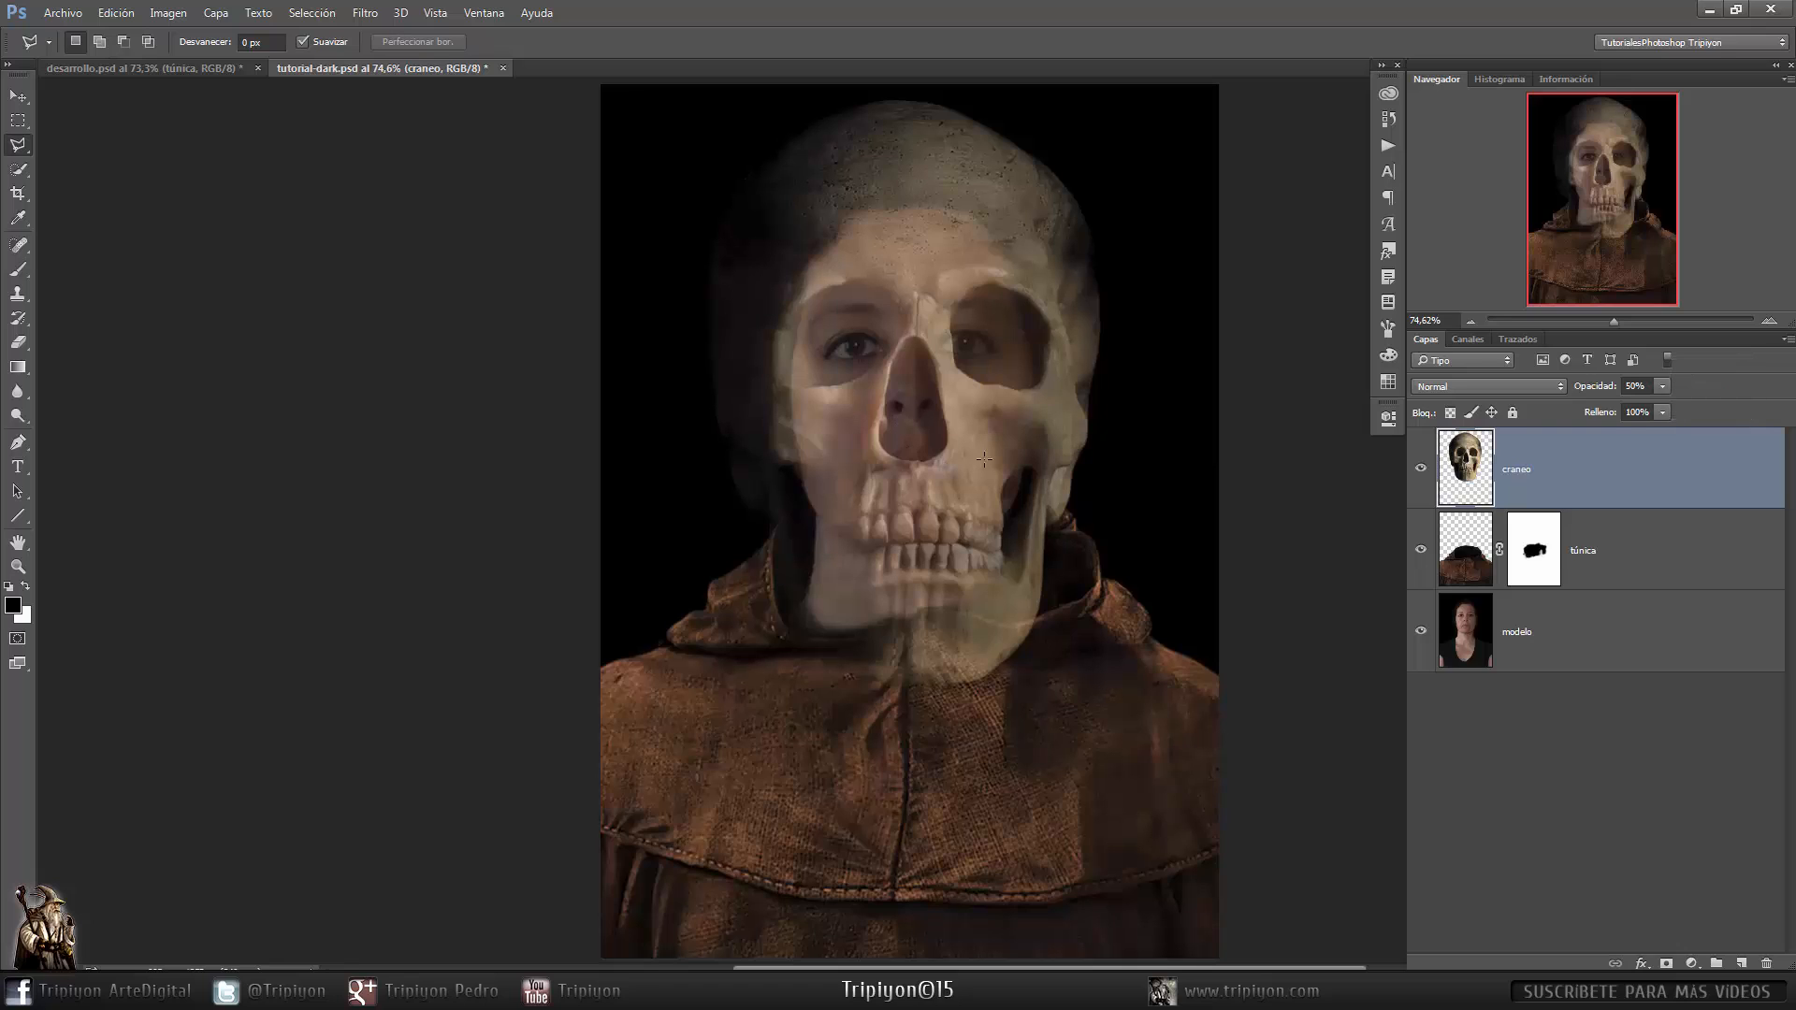
- Free Transform the skull, scaling it to about 63.5% so it fits the model's face, and commit
key(ctrl+t)
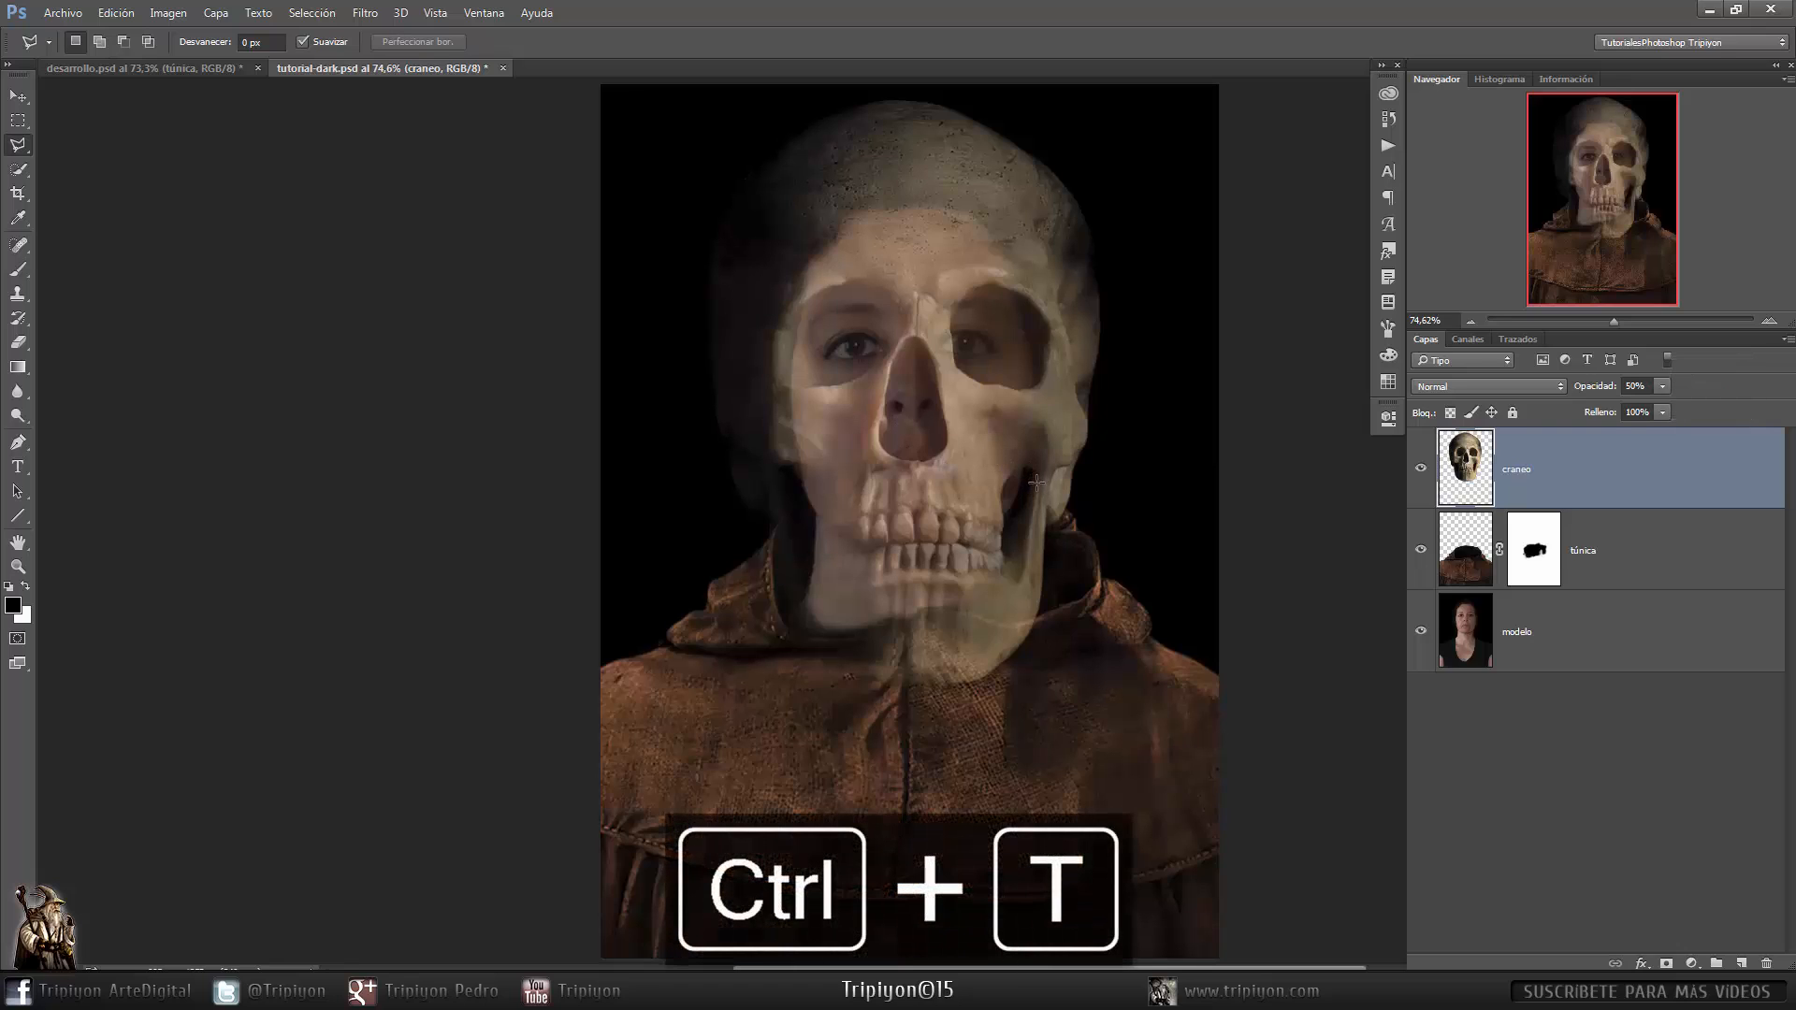
click(114, 15)
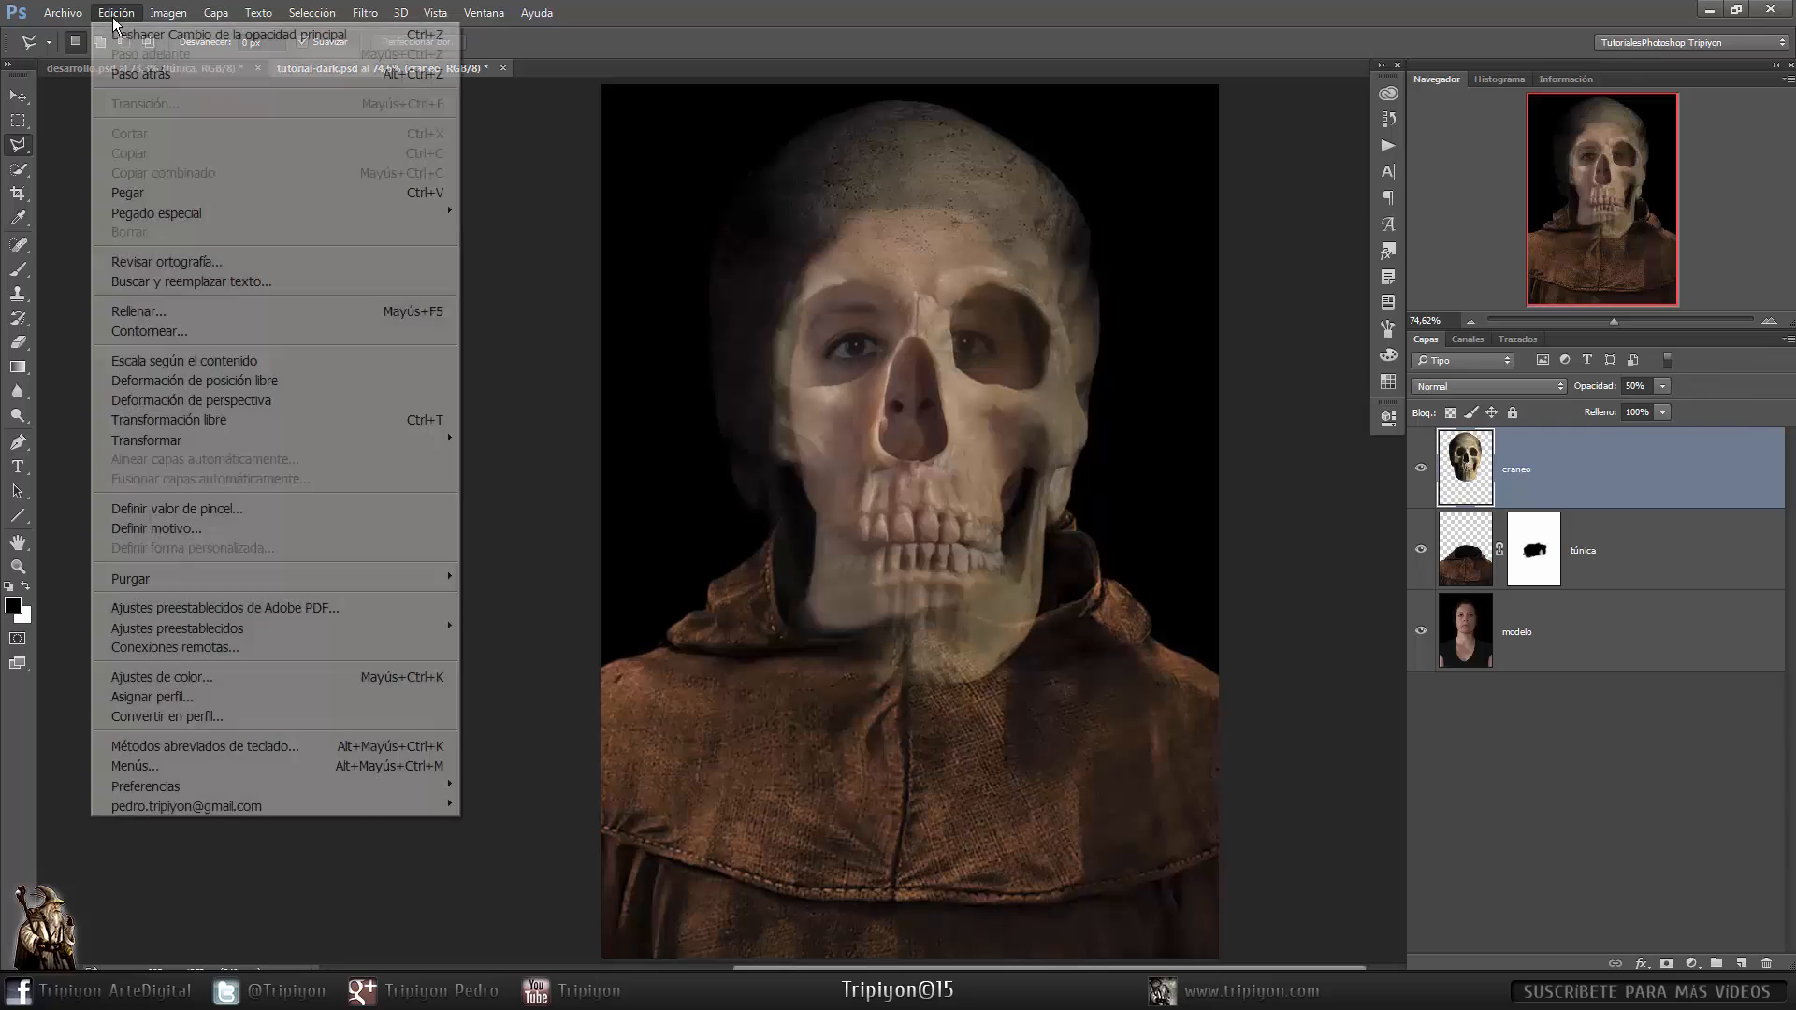
click(157, 419)
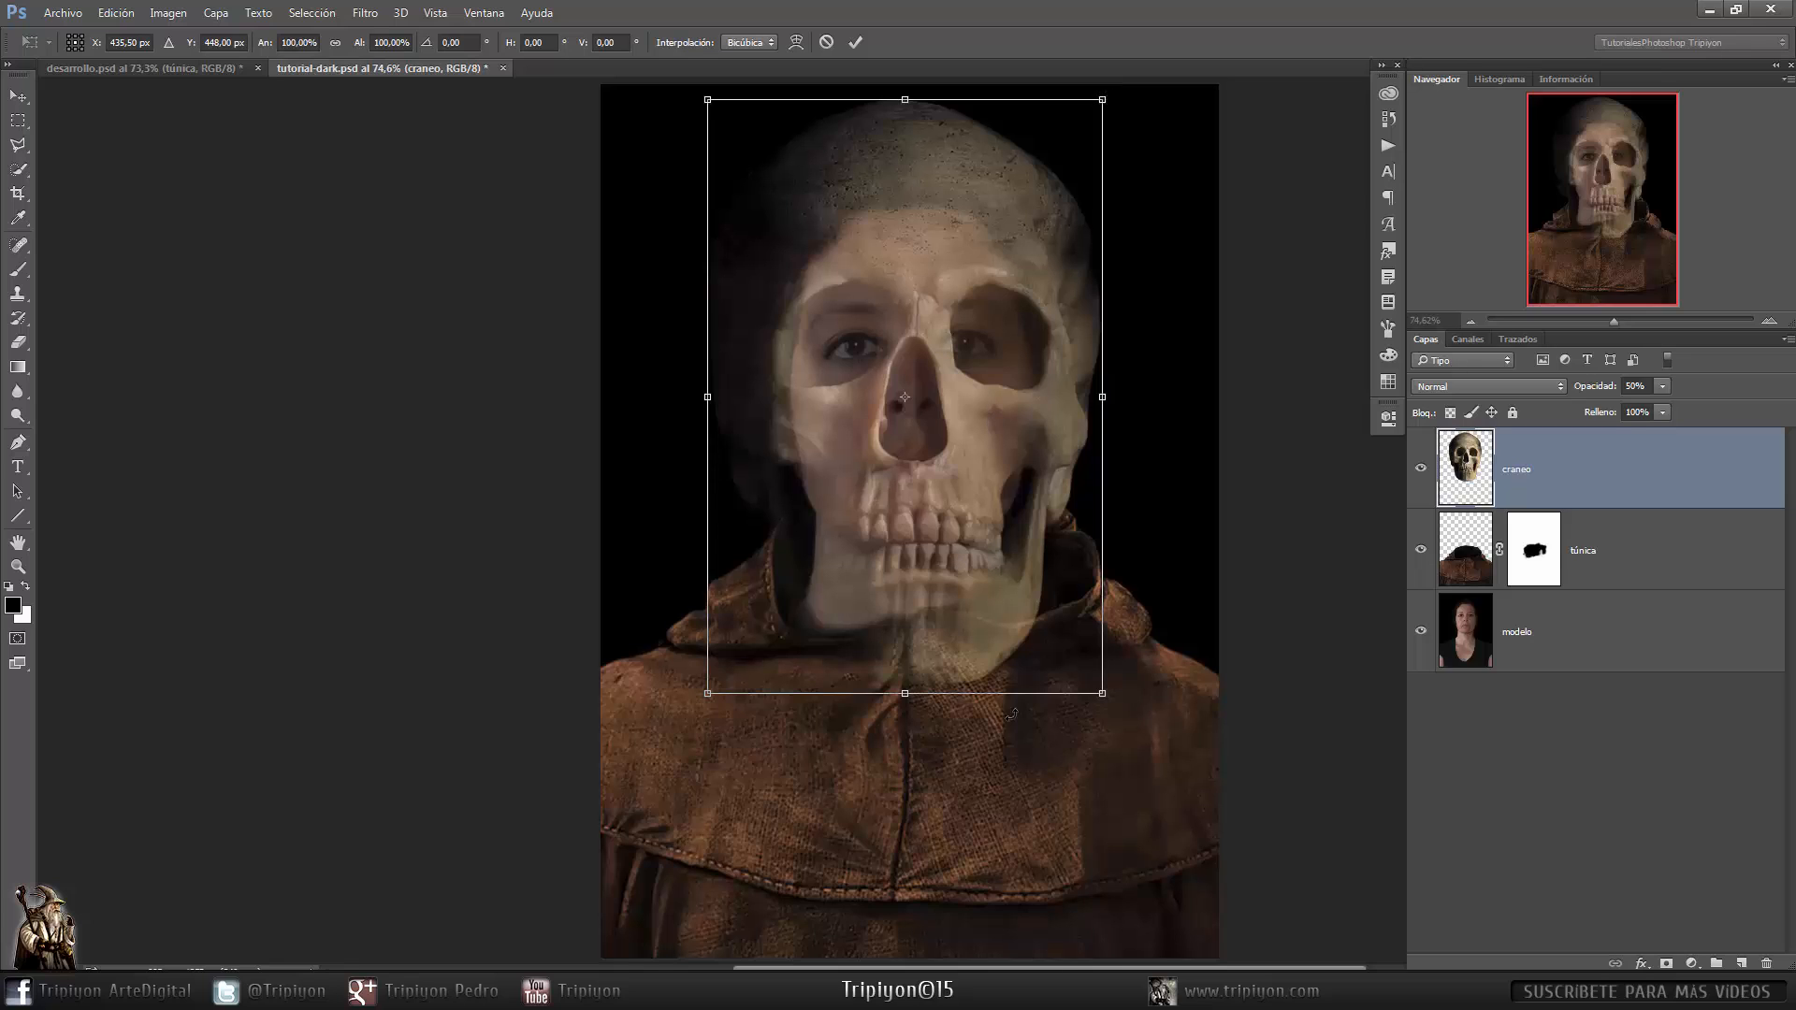
drag(1086, 120, 1039, 193)
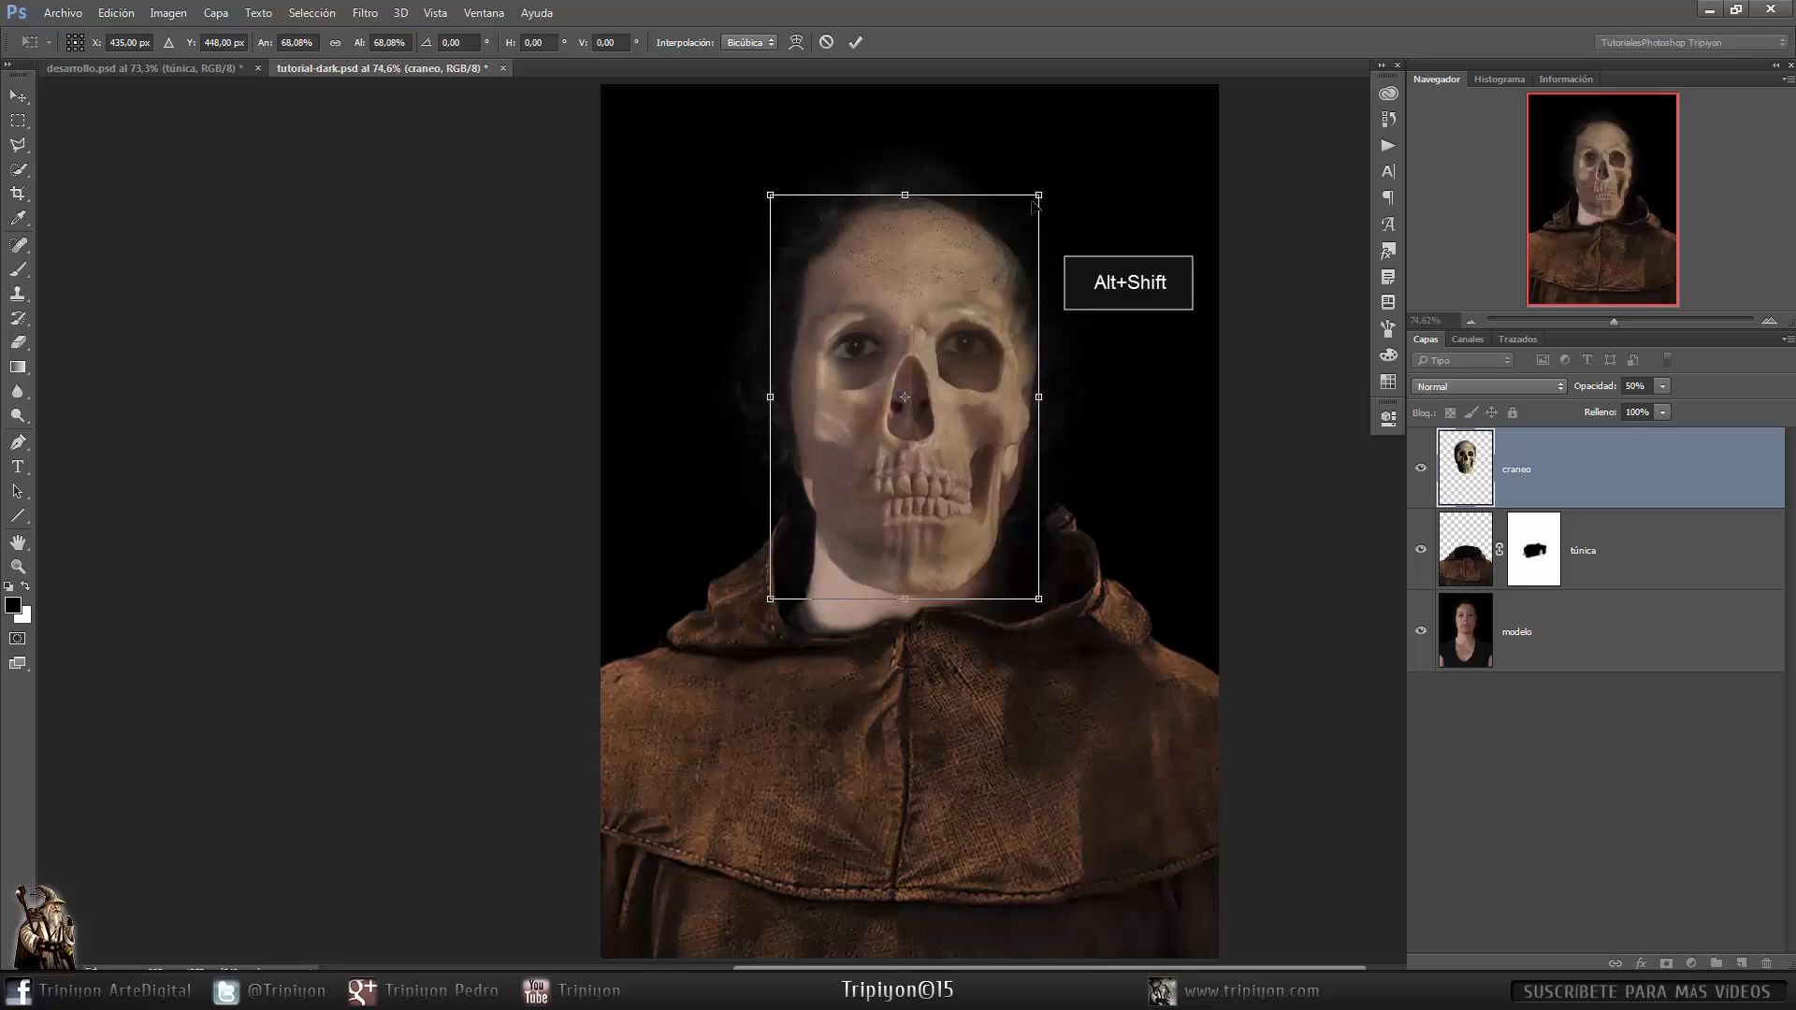
drag(854, 369, 917, 360)
drag(1155, 553, 1094, 557)
drag(1094, 558, 1046, 568)
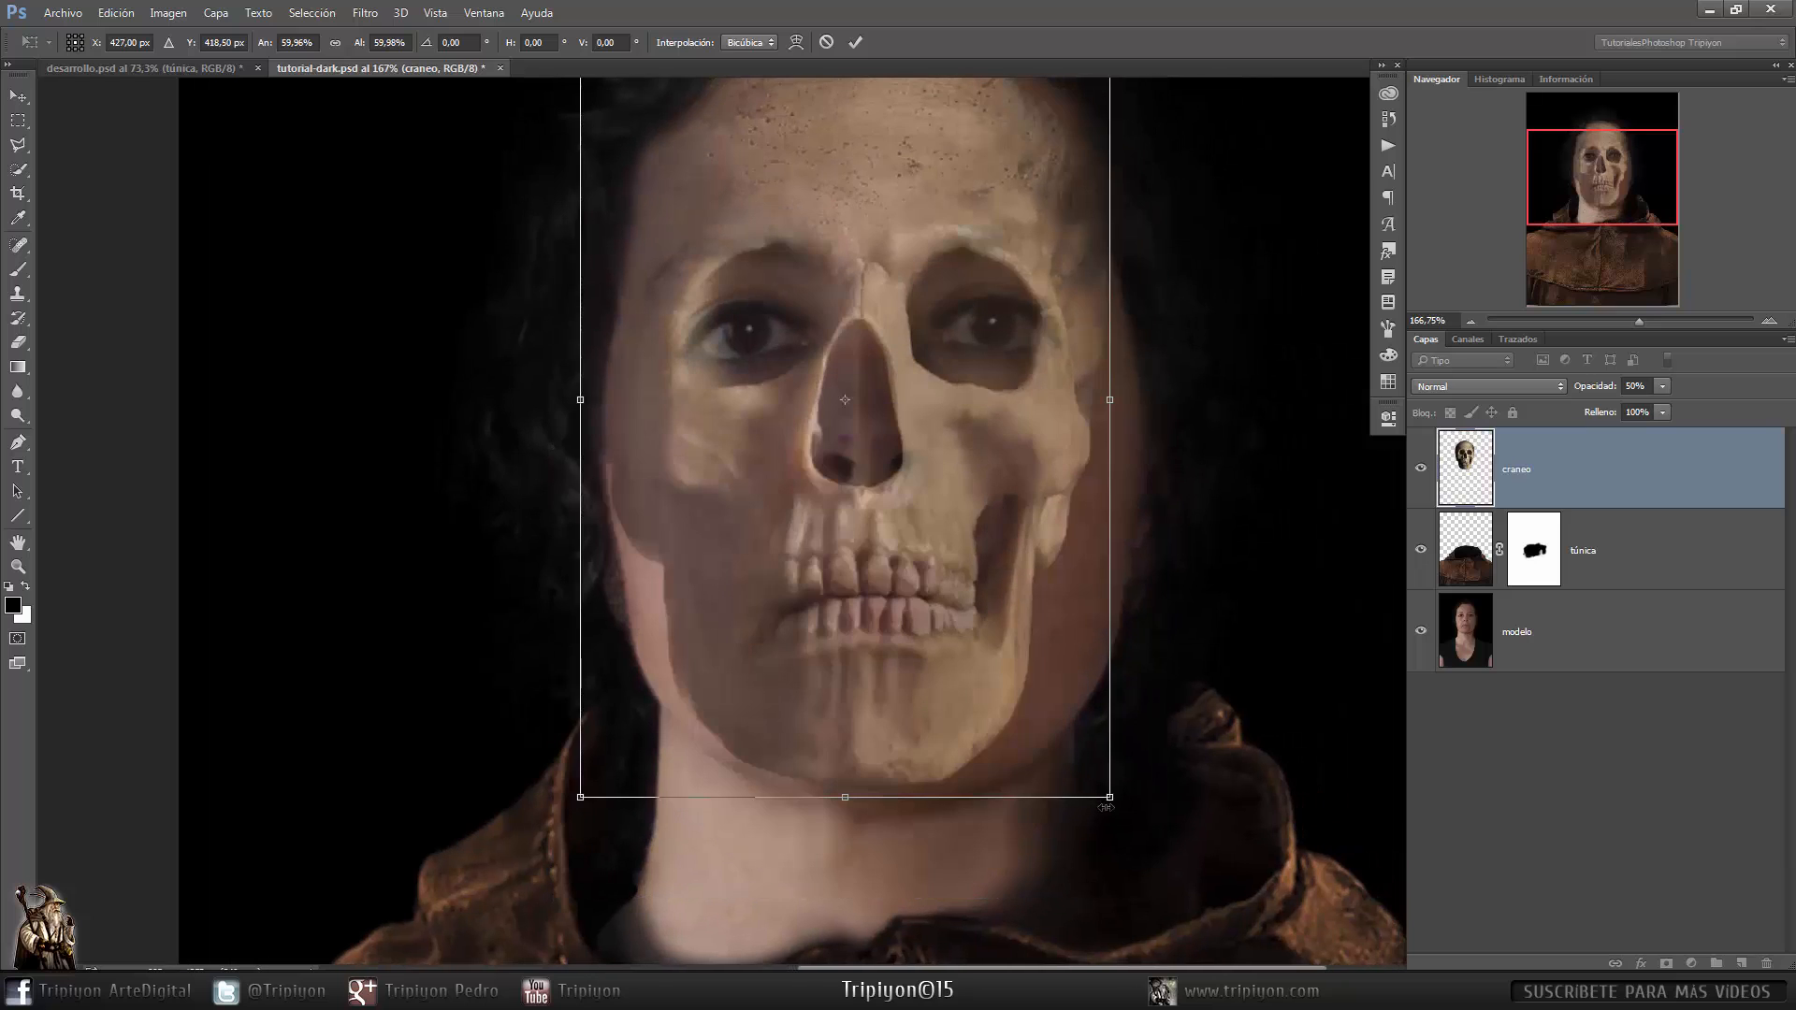
drag(1108, 798, 1128, 813)
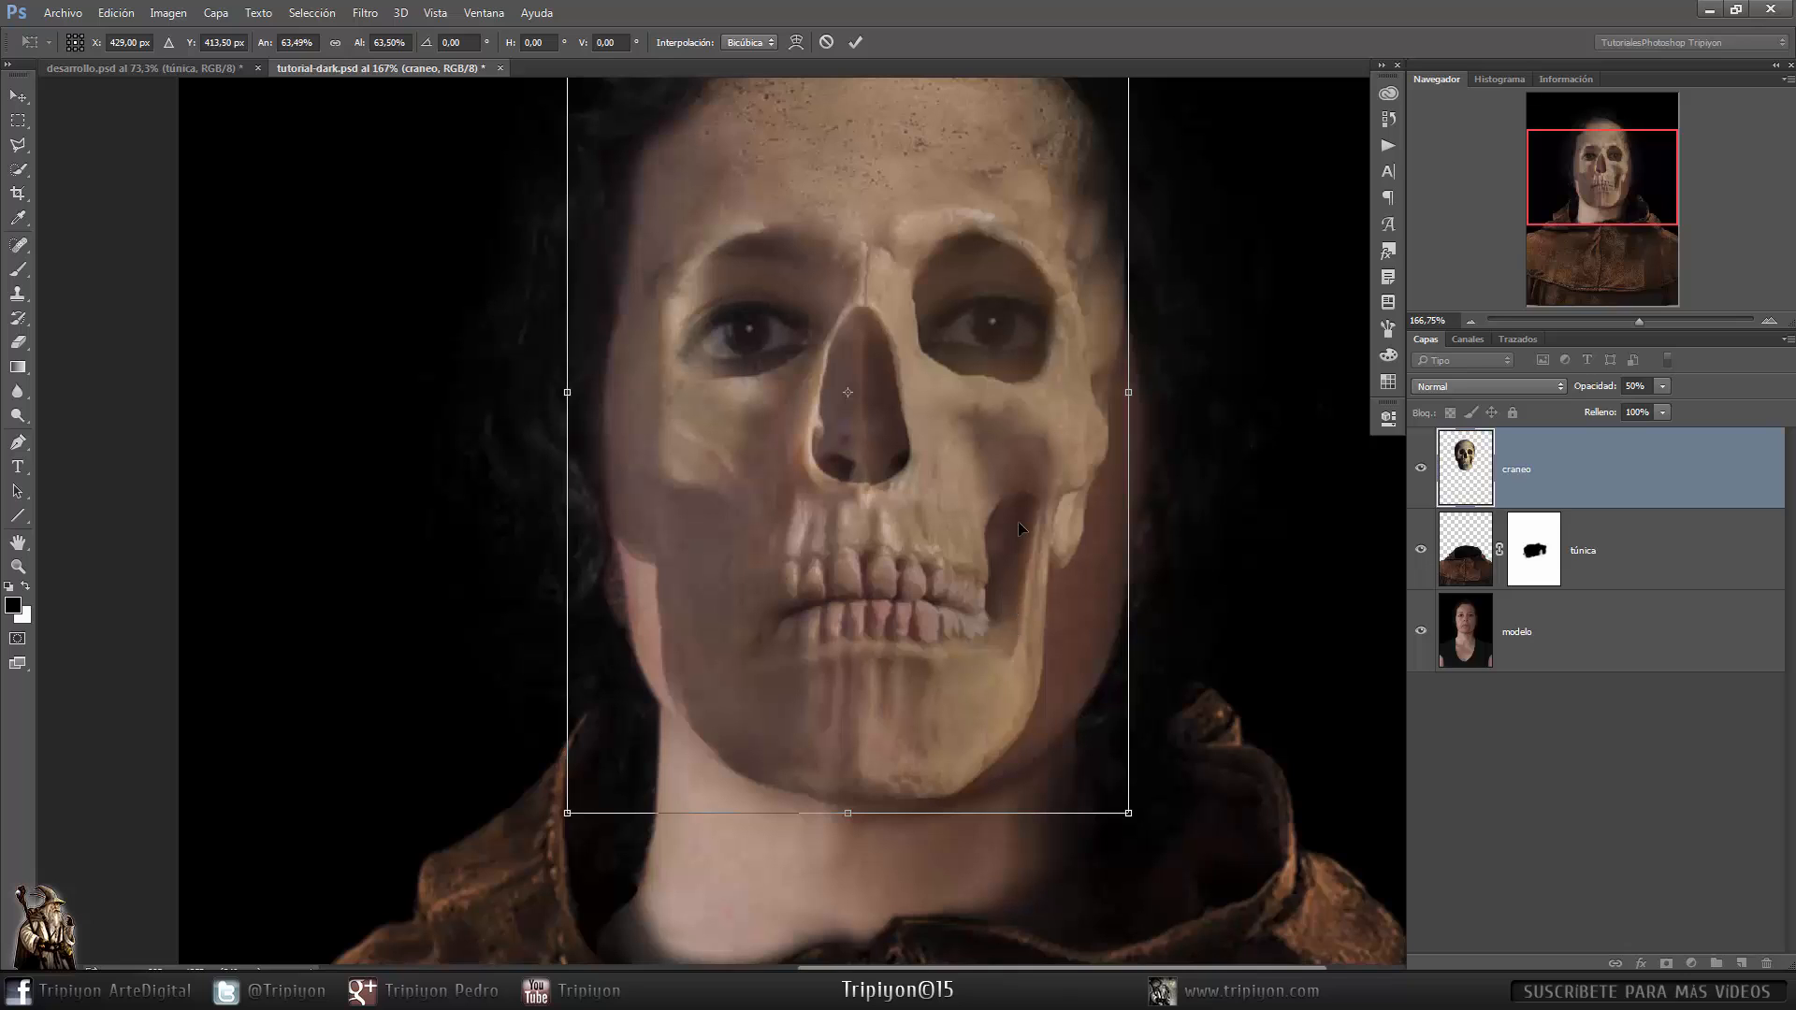
drag(998, 609, 1003, 609)
key(Return)
- Add a layer mask to the craneo layer and set up a soft black brush with 0% hardness
key(l)
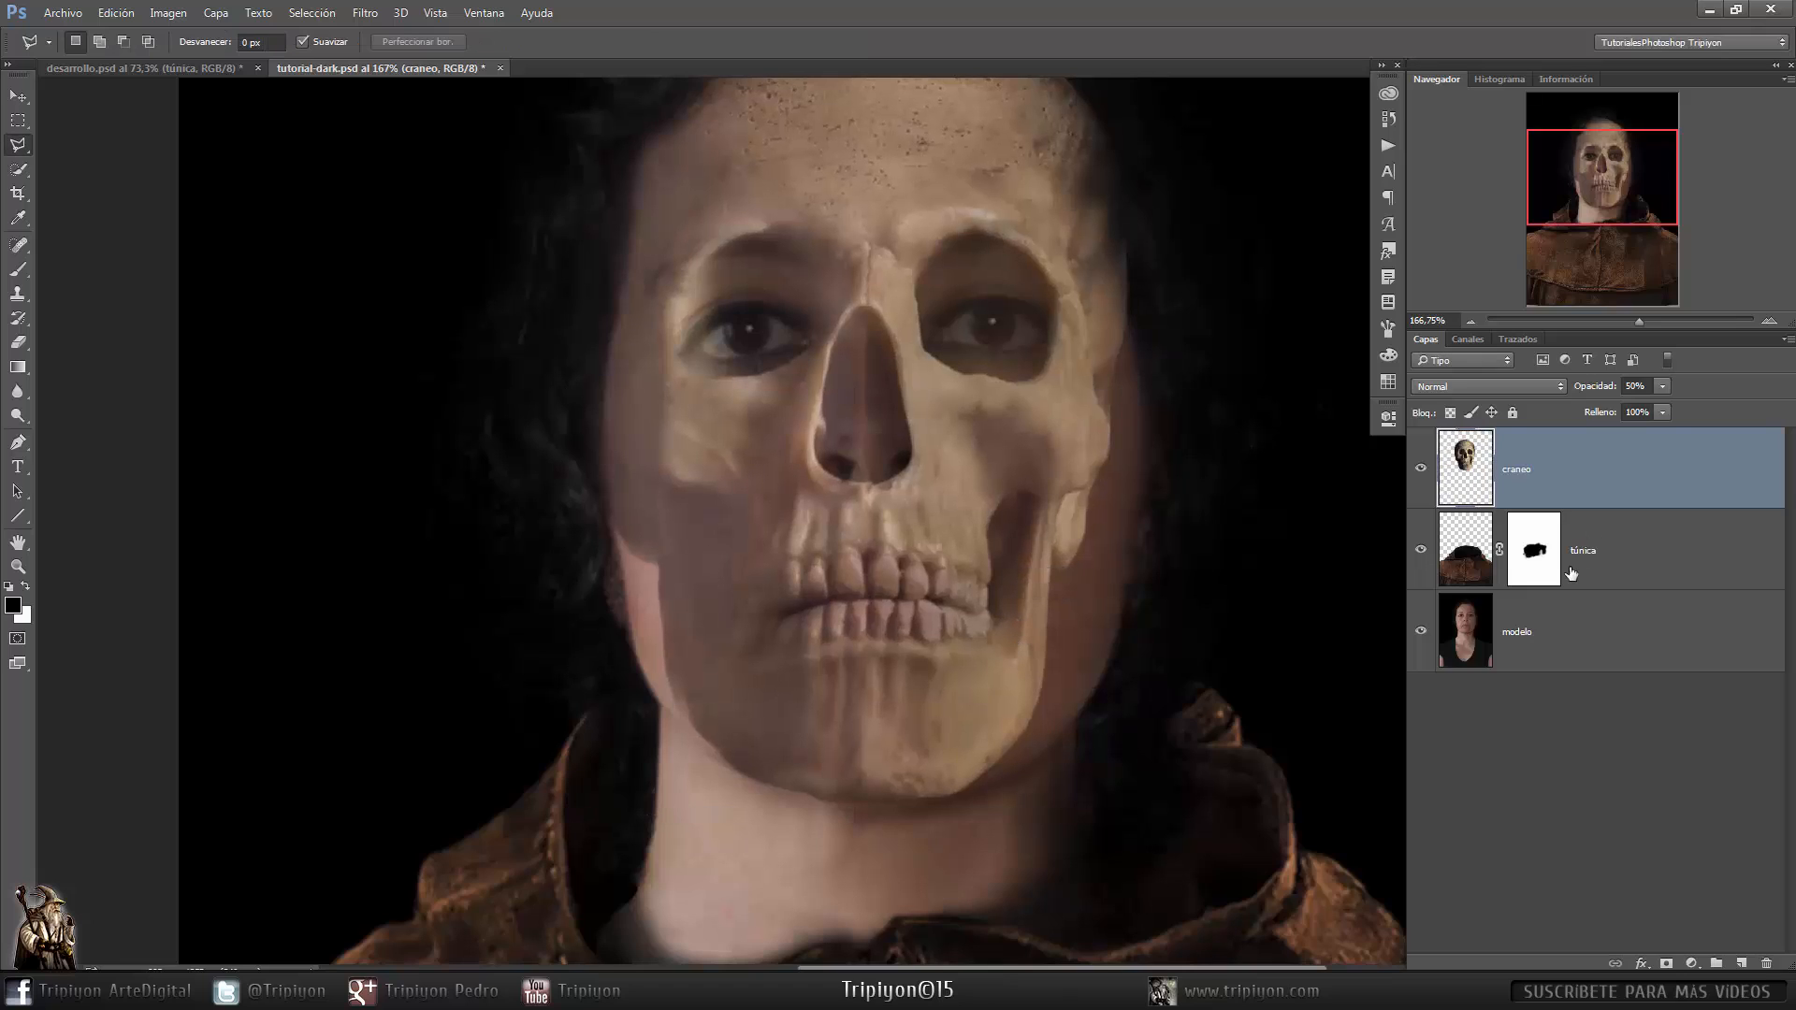
click(1666, 963)
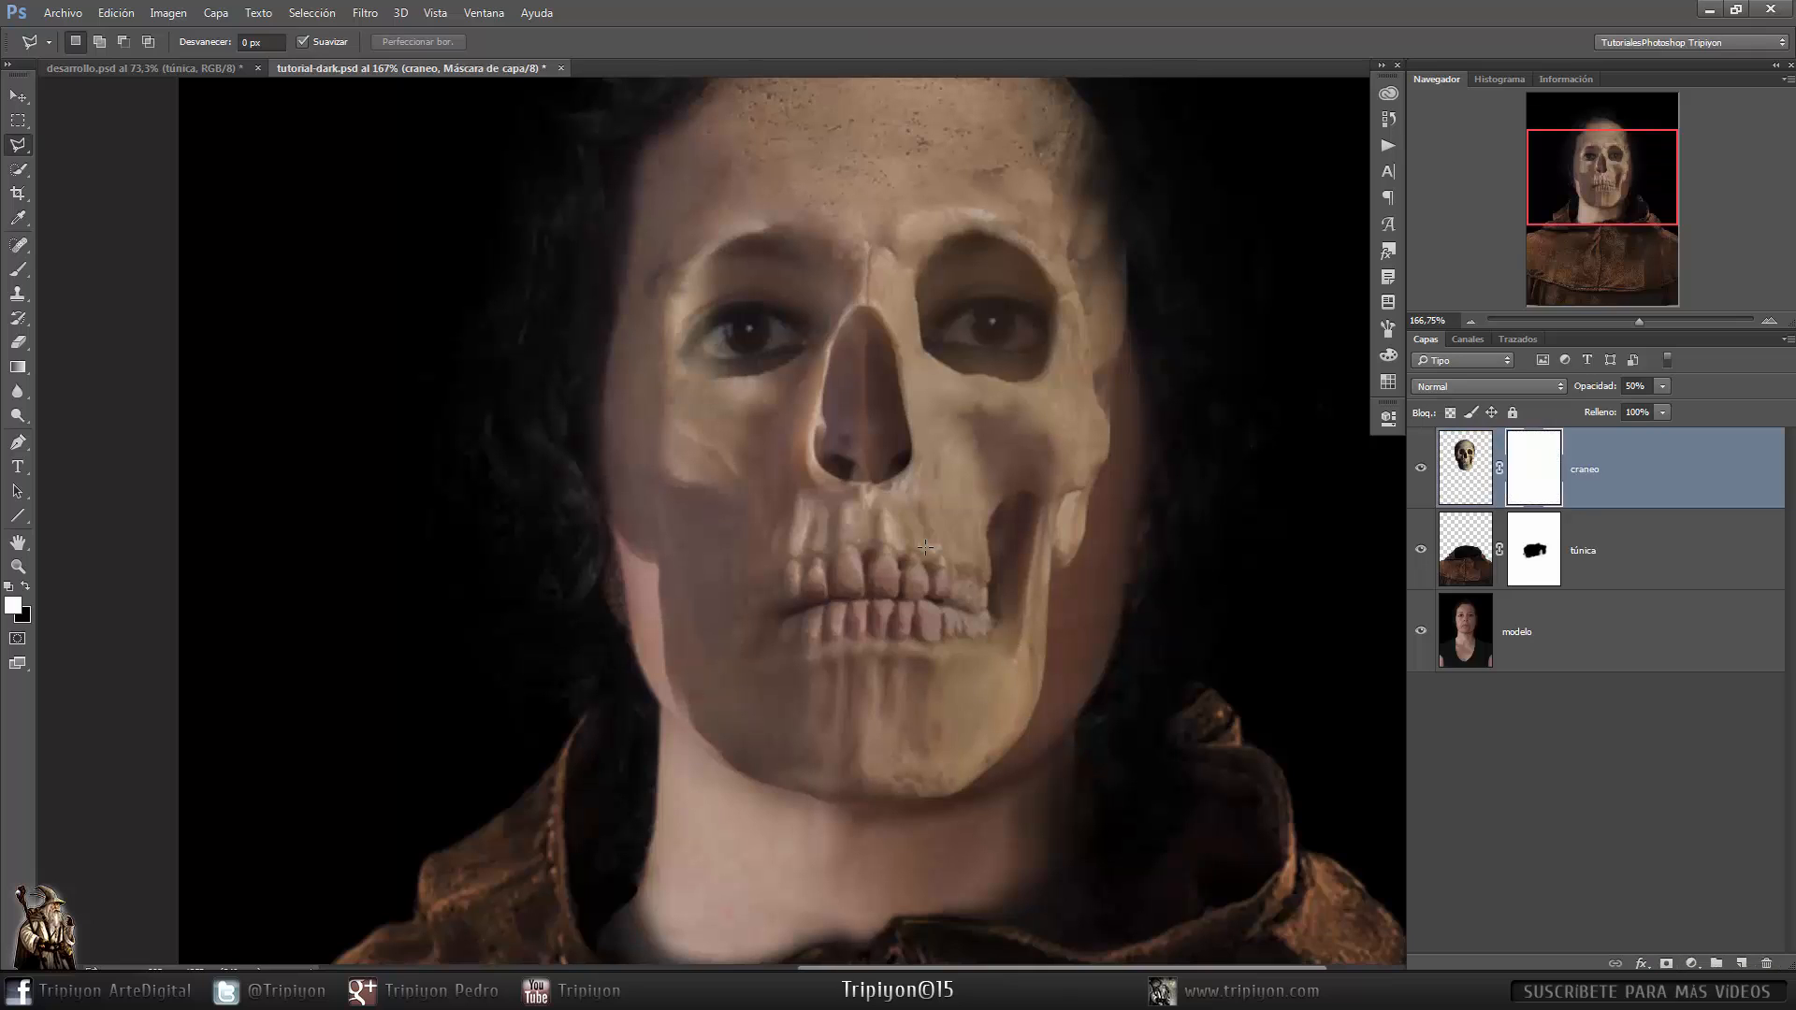
key(b)
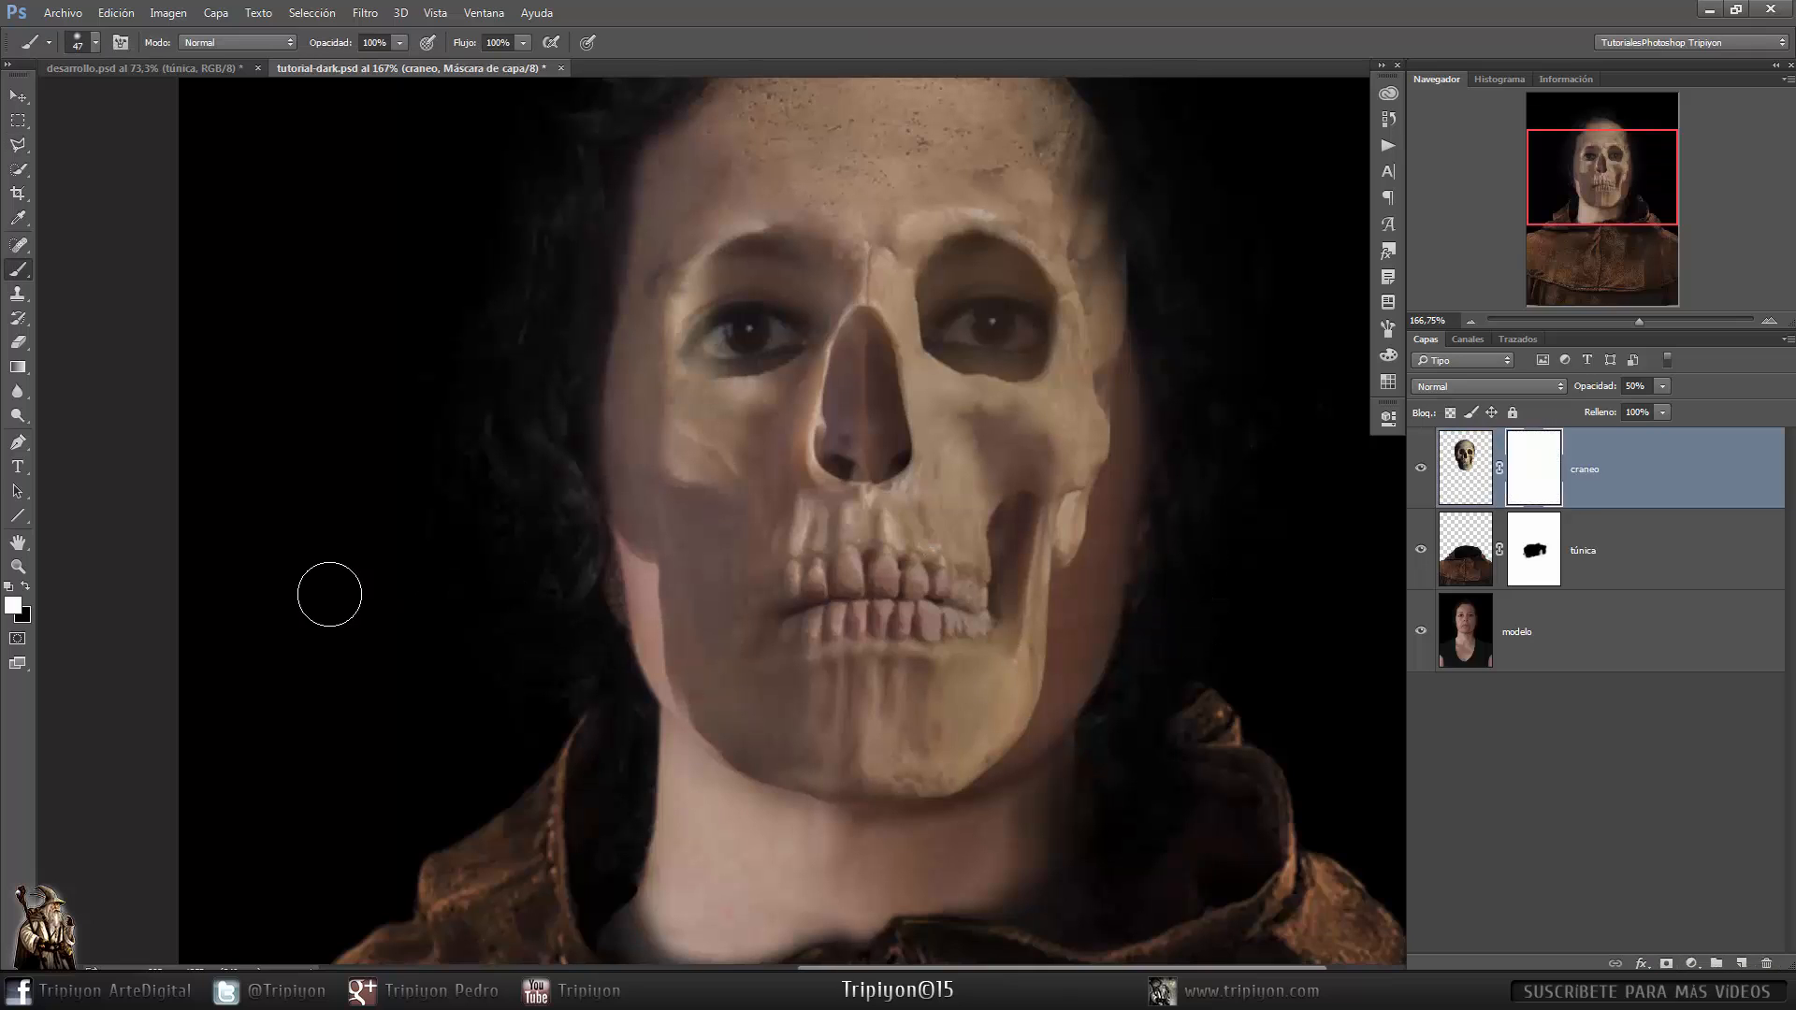
key(x)
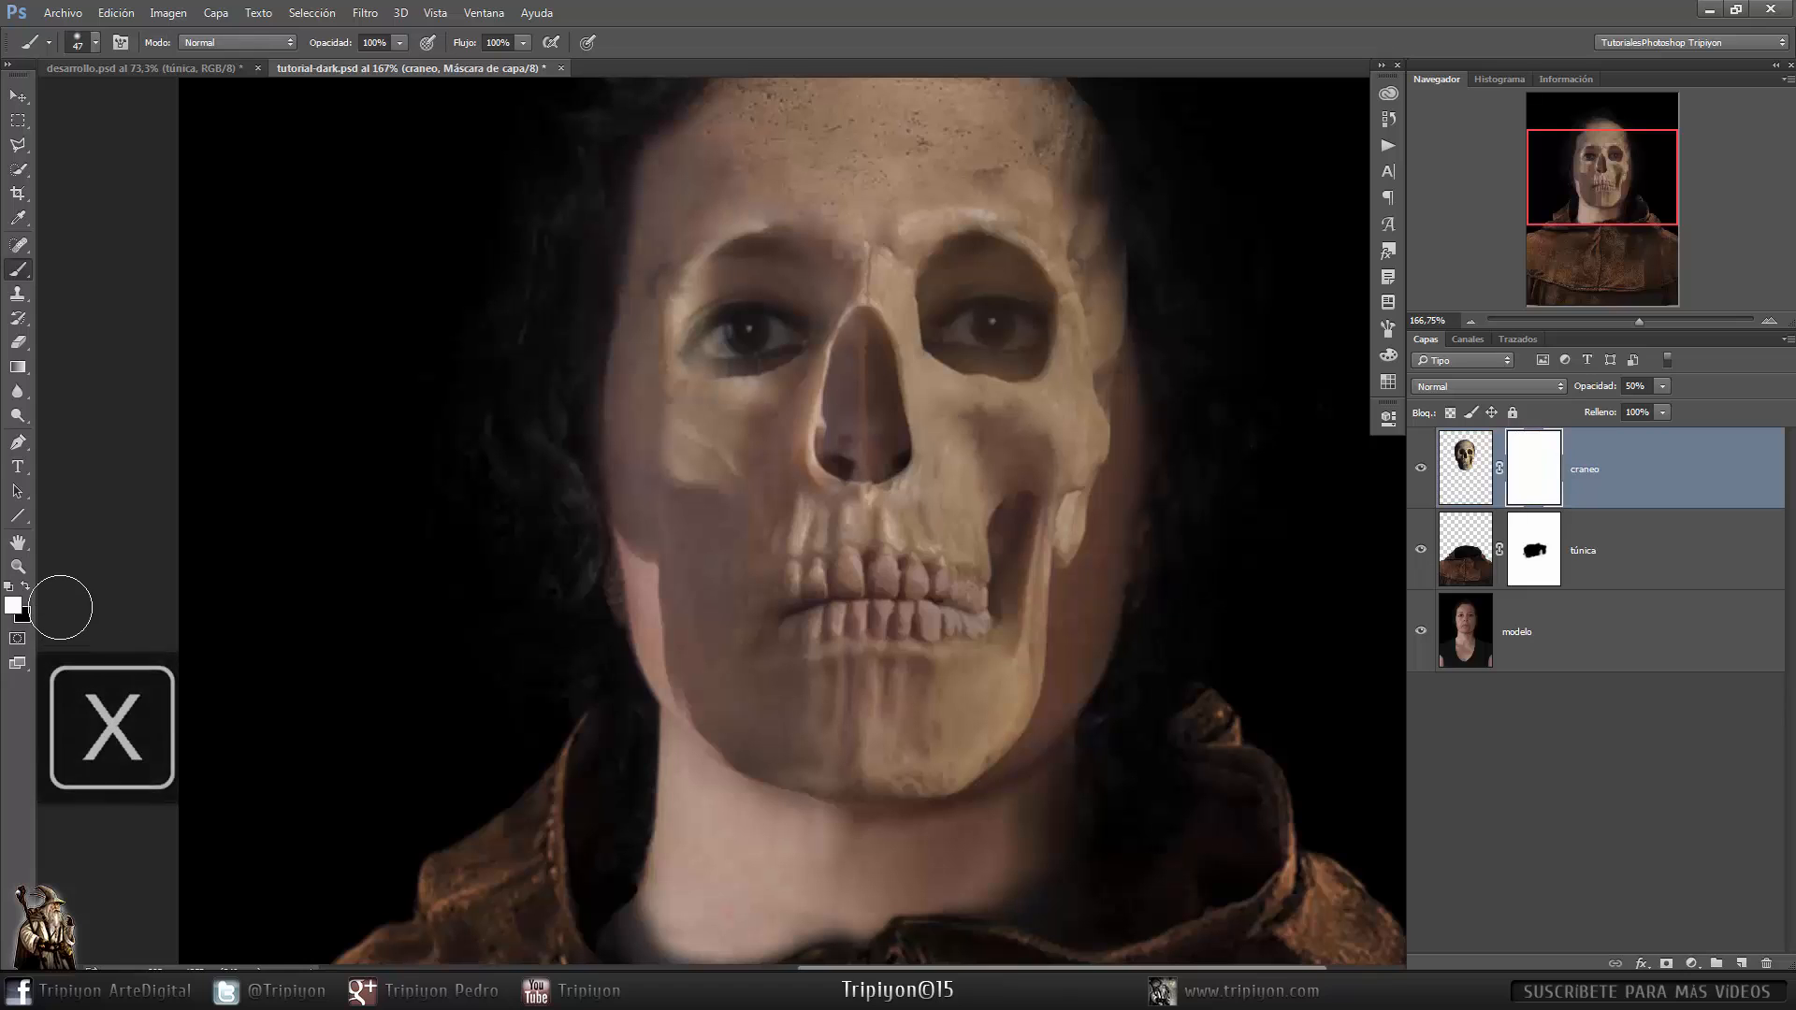
key(x)
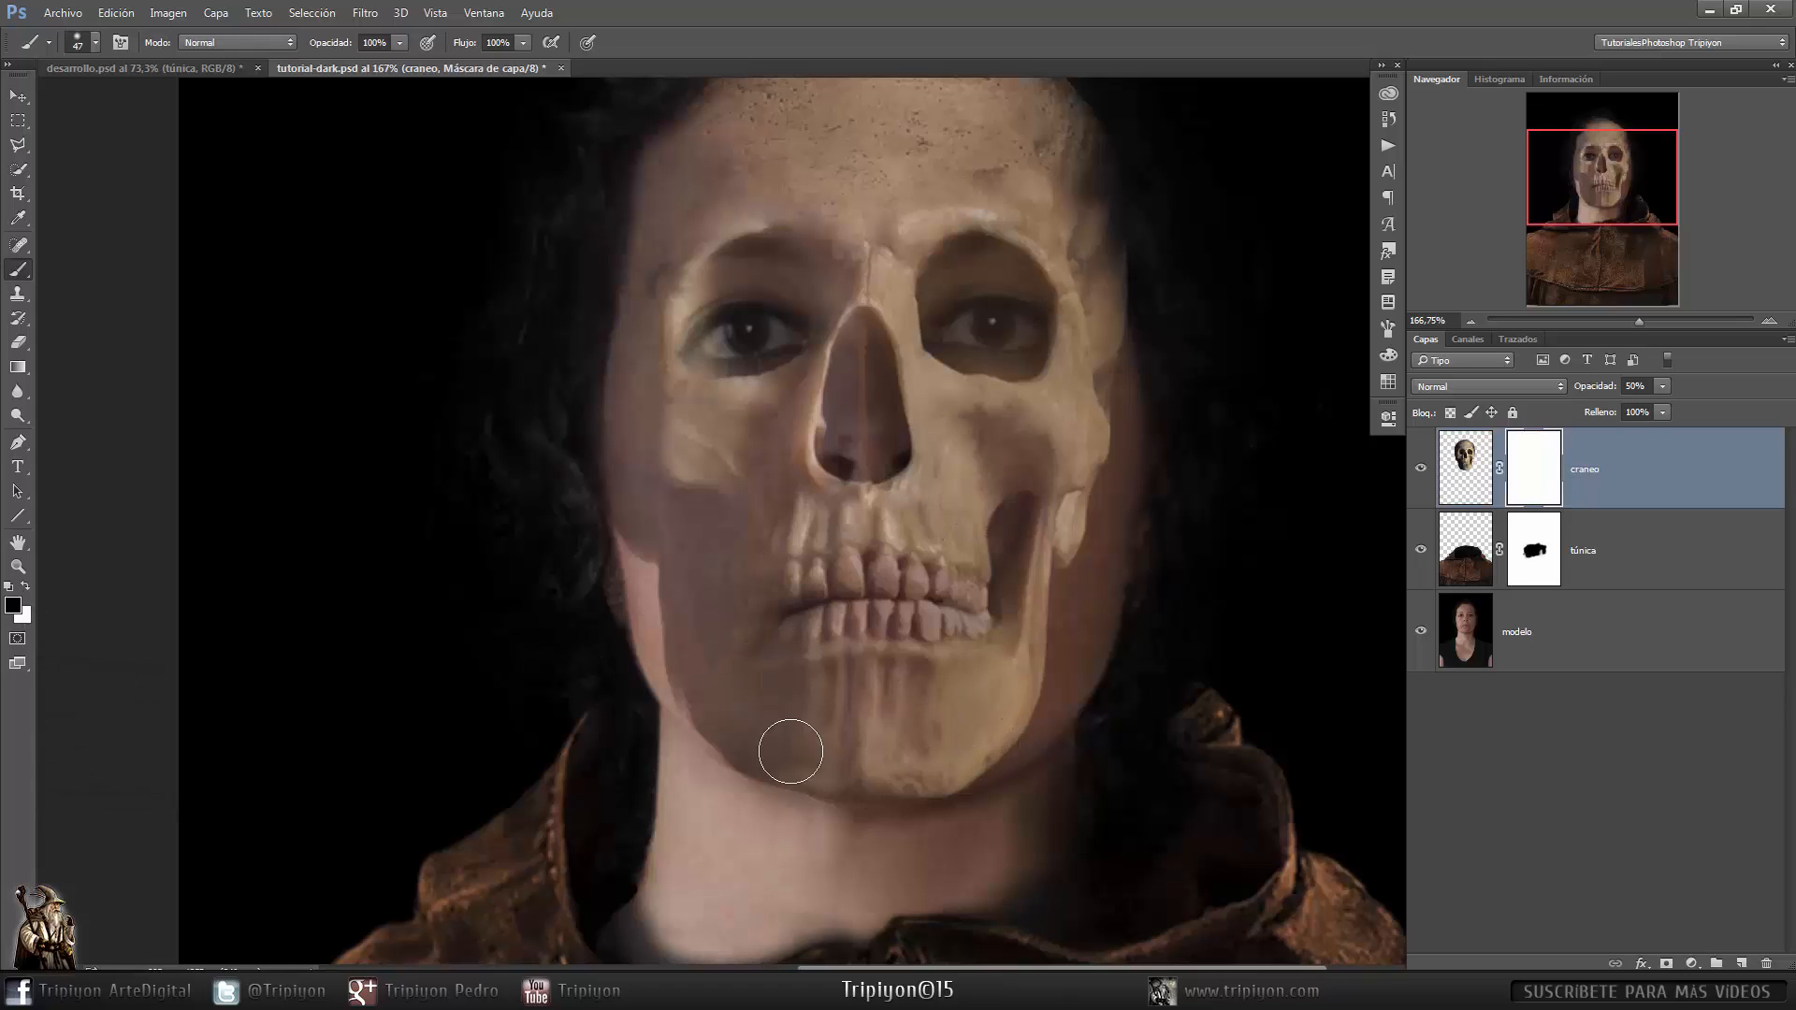
drag(1132, 487, 1145, 575)
right_click(1152, 454)
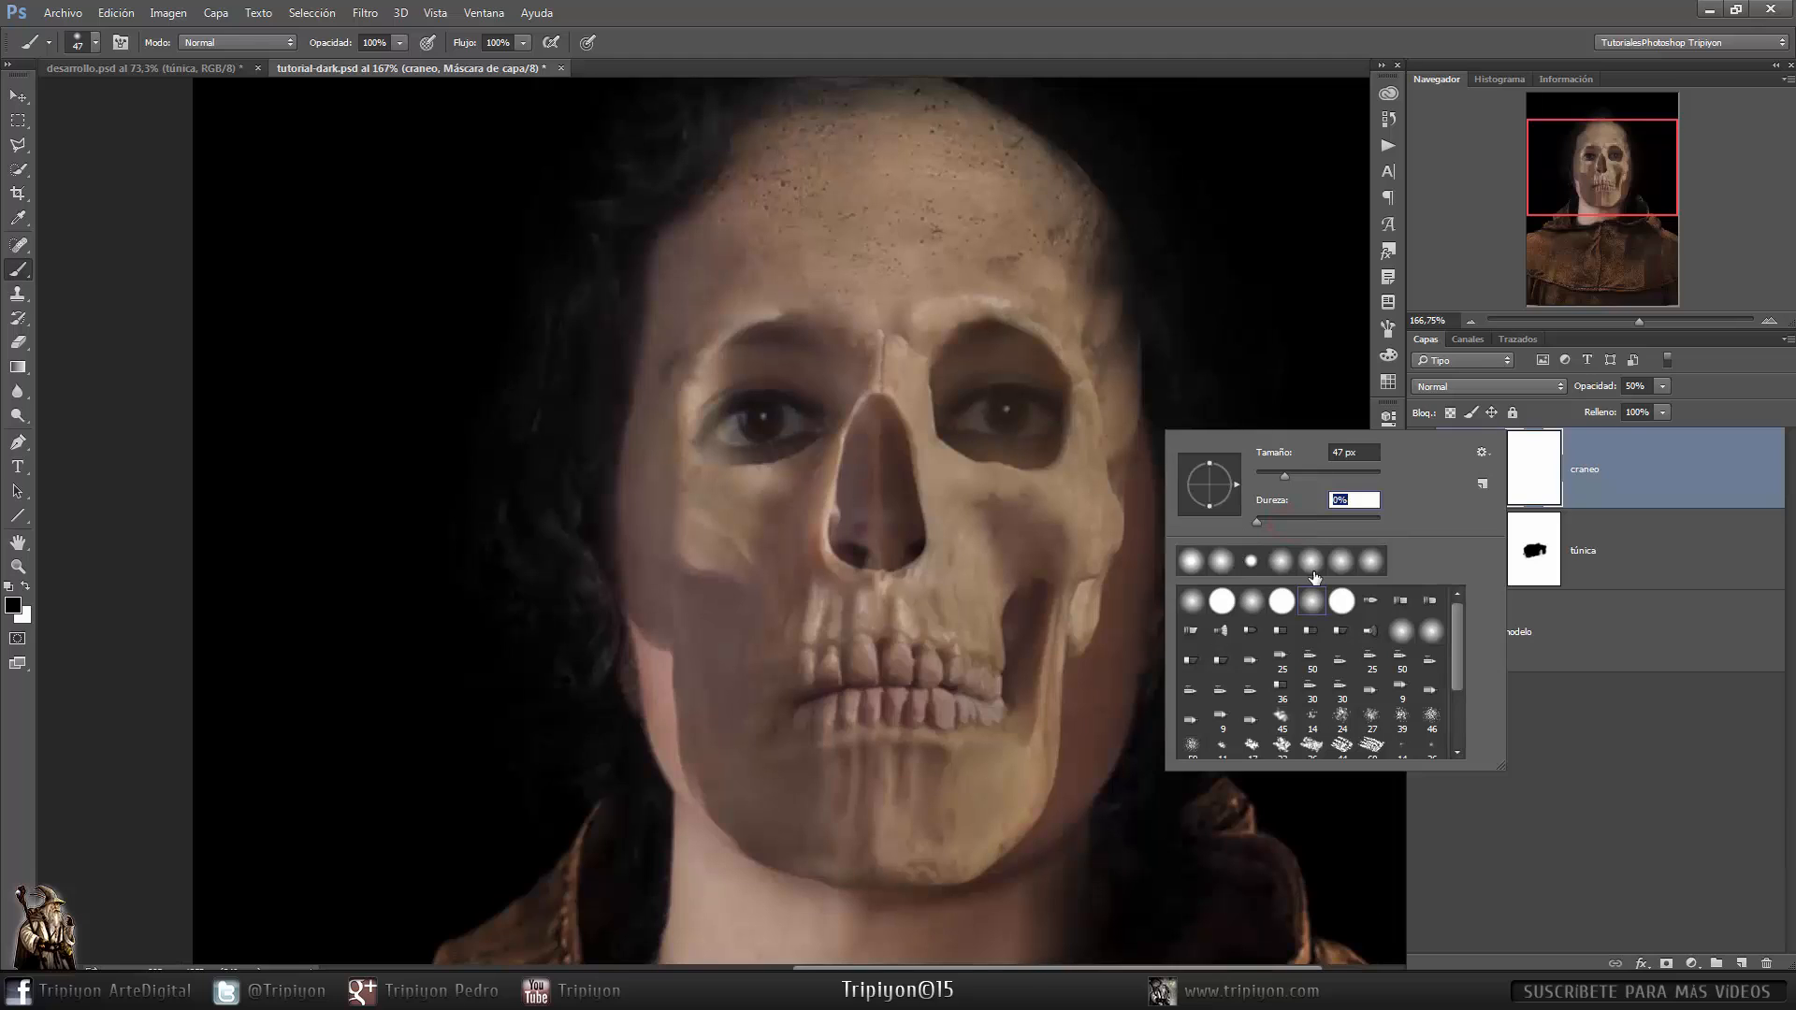
click(1199, 13)
- Paint black on the craneo mask to blend the skull's edges into the face around the cheeks, eyes and jaw
mouse_move(702, 671)
mouse_down()
mouse_move(748, 664)
mouse_move(725, 668)
mouse_up()
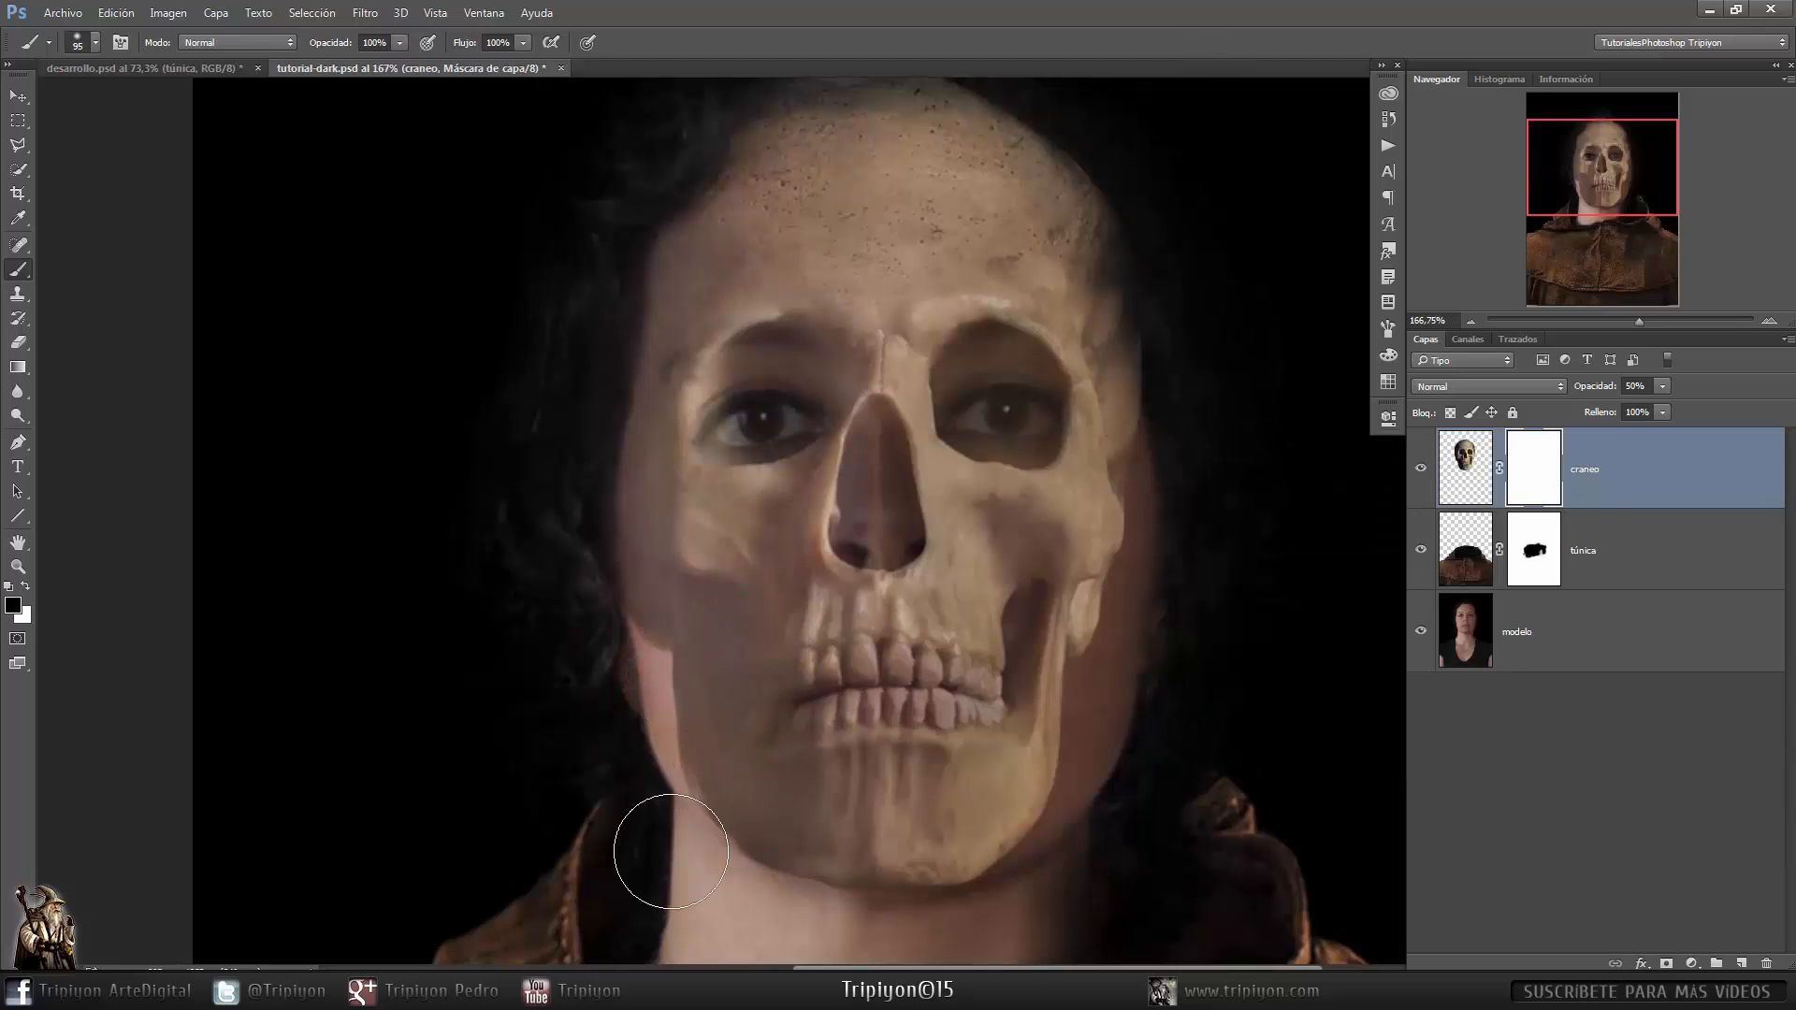
mouse_move(670, 851)
mouse_down()
mouse_move(660, 746)
mouse_move(609, 662)
mouse_move(682, 245)
mouse_up()
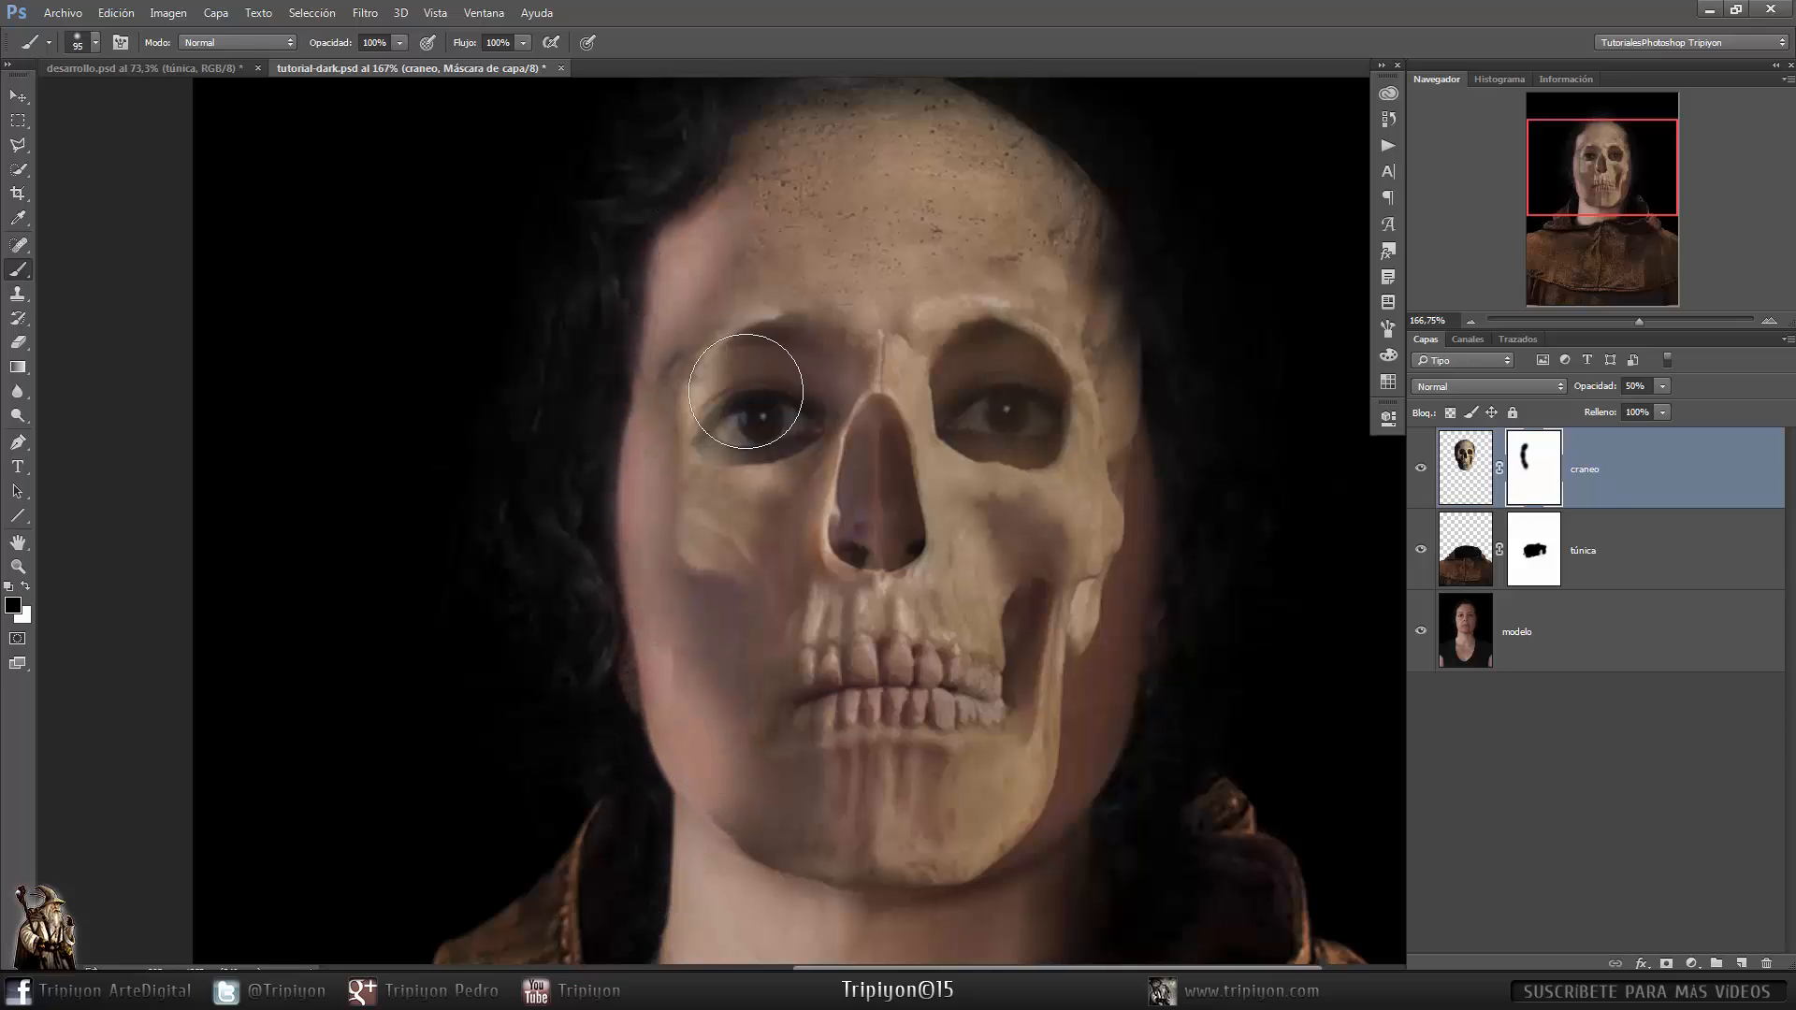
drag(748, 388, 642, 472)
mouse_move(617, 266)
mouse_down()
mouse_move(713, 184)
mouse_move(970, 281)
mouse_move(1039, 478)
mouse_up()
mouse_move(1083, 532)
mouse_down()
mouse_move(1098, 356)
mouse_move(963, 777)
mouse_move(698, 784)
mouse_up()
drag(989, 630, 995, 799)
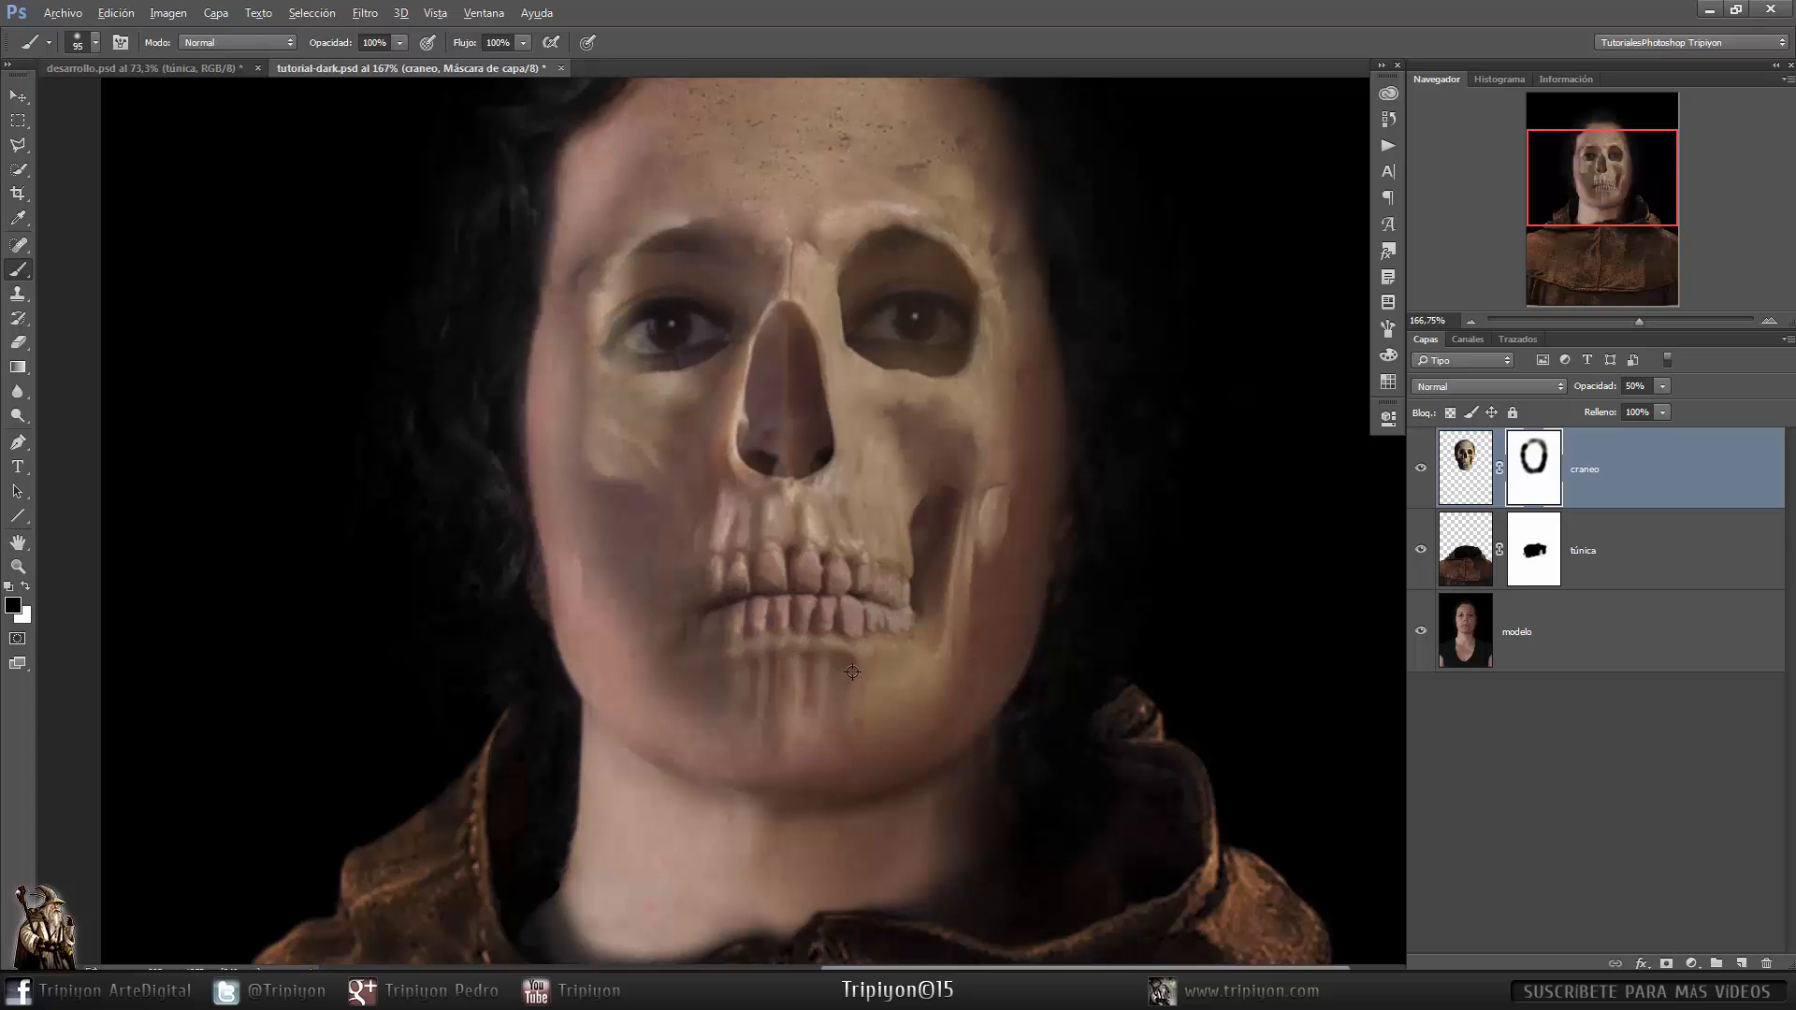
drag(860, 667, 798, 676)
mouse_move(683, 324)
mouse_down()
mouse_move(741, 325)
mouse_move(729, 359)
mouse_up()
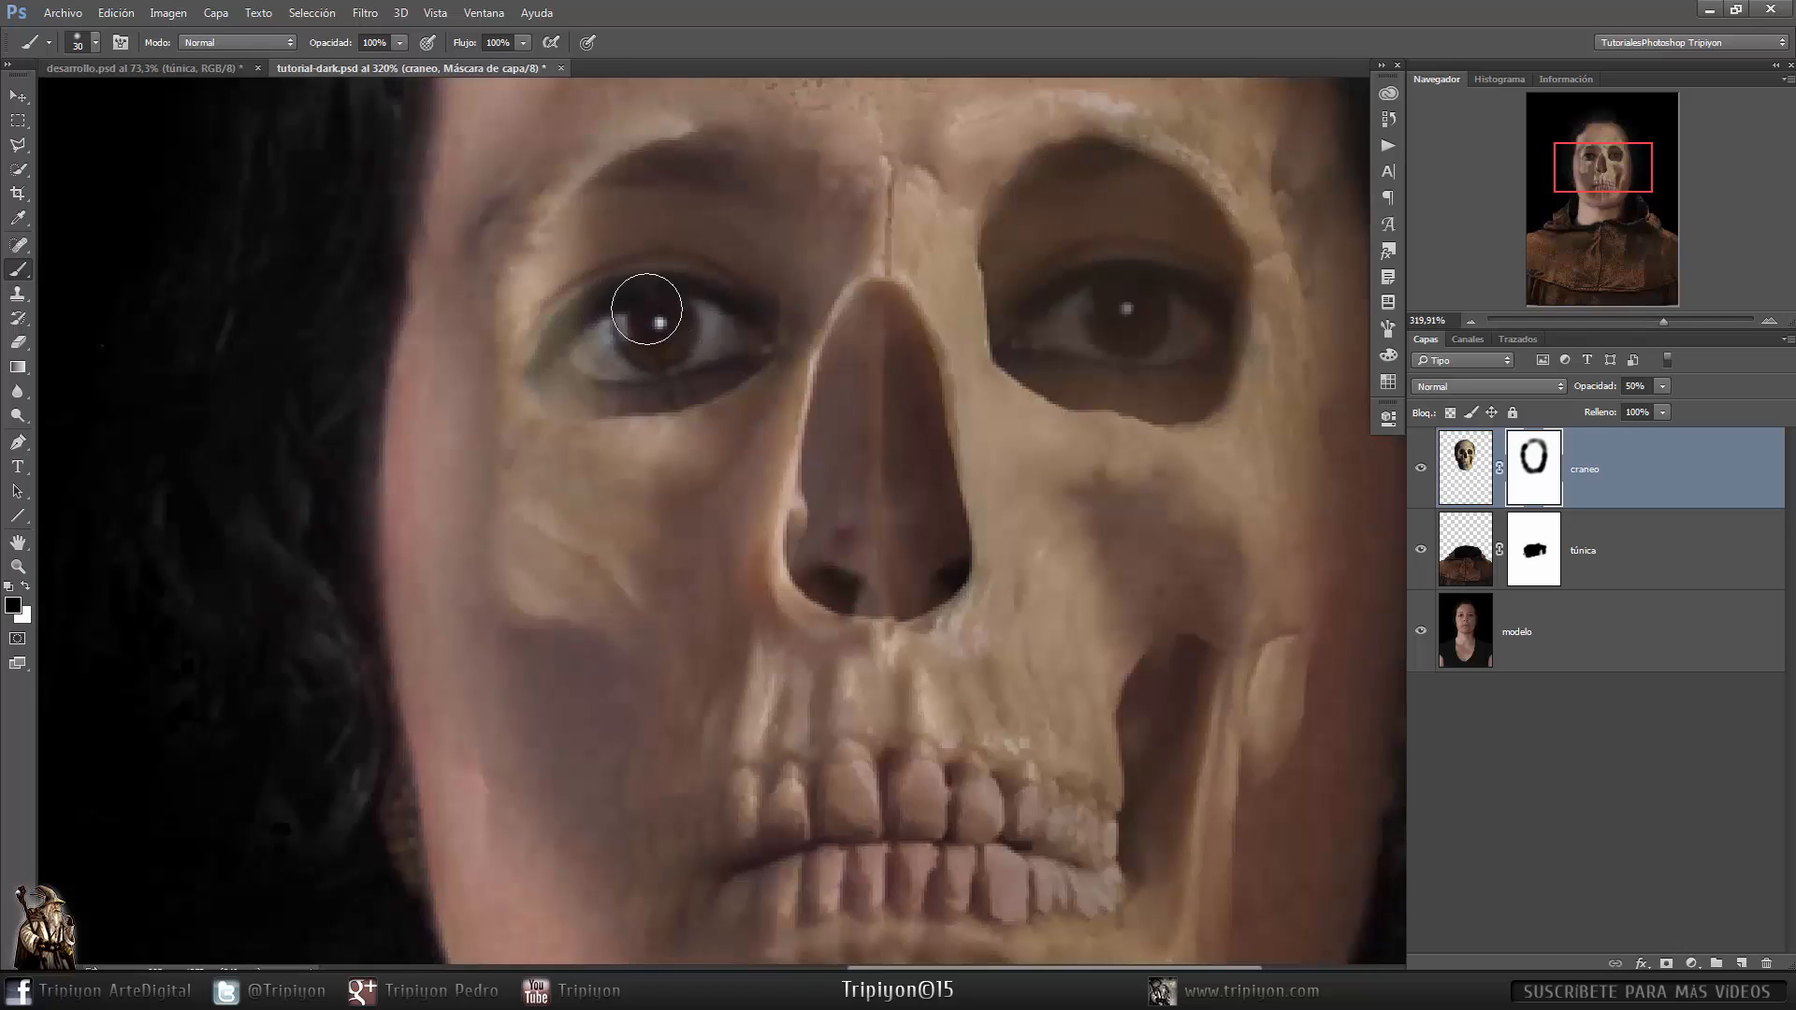
mouse_move(569, 353)
mouse_down()
mouse_move(664, 357)
mouse_move(748, 328)
mouse_move(620, 317)
mouse_up()
mouse_move(1040, 340)
mouse_down()
mouse_move(1120, 304)
mouse_move(1190, 323)
mouse_up()
key(x)
key(x)
drag(937, 681, 979, 384)
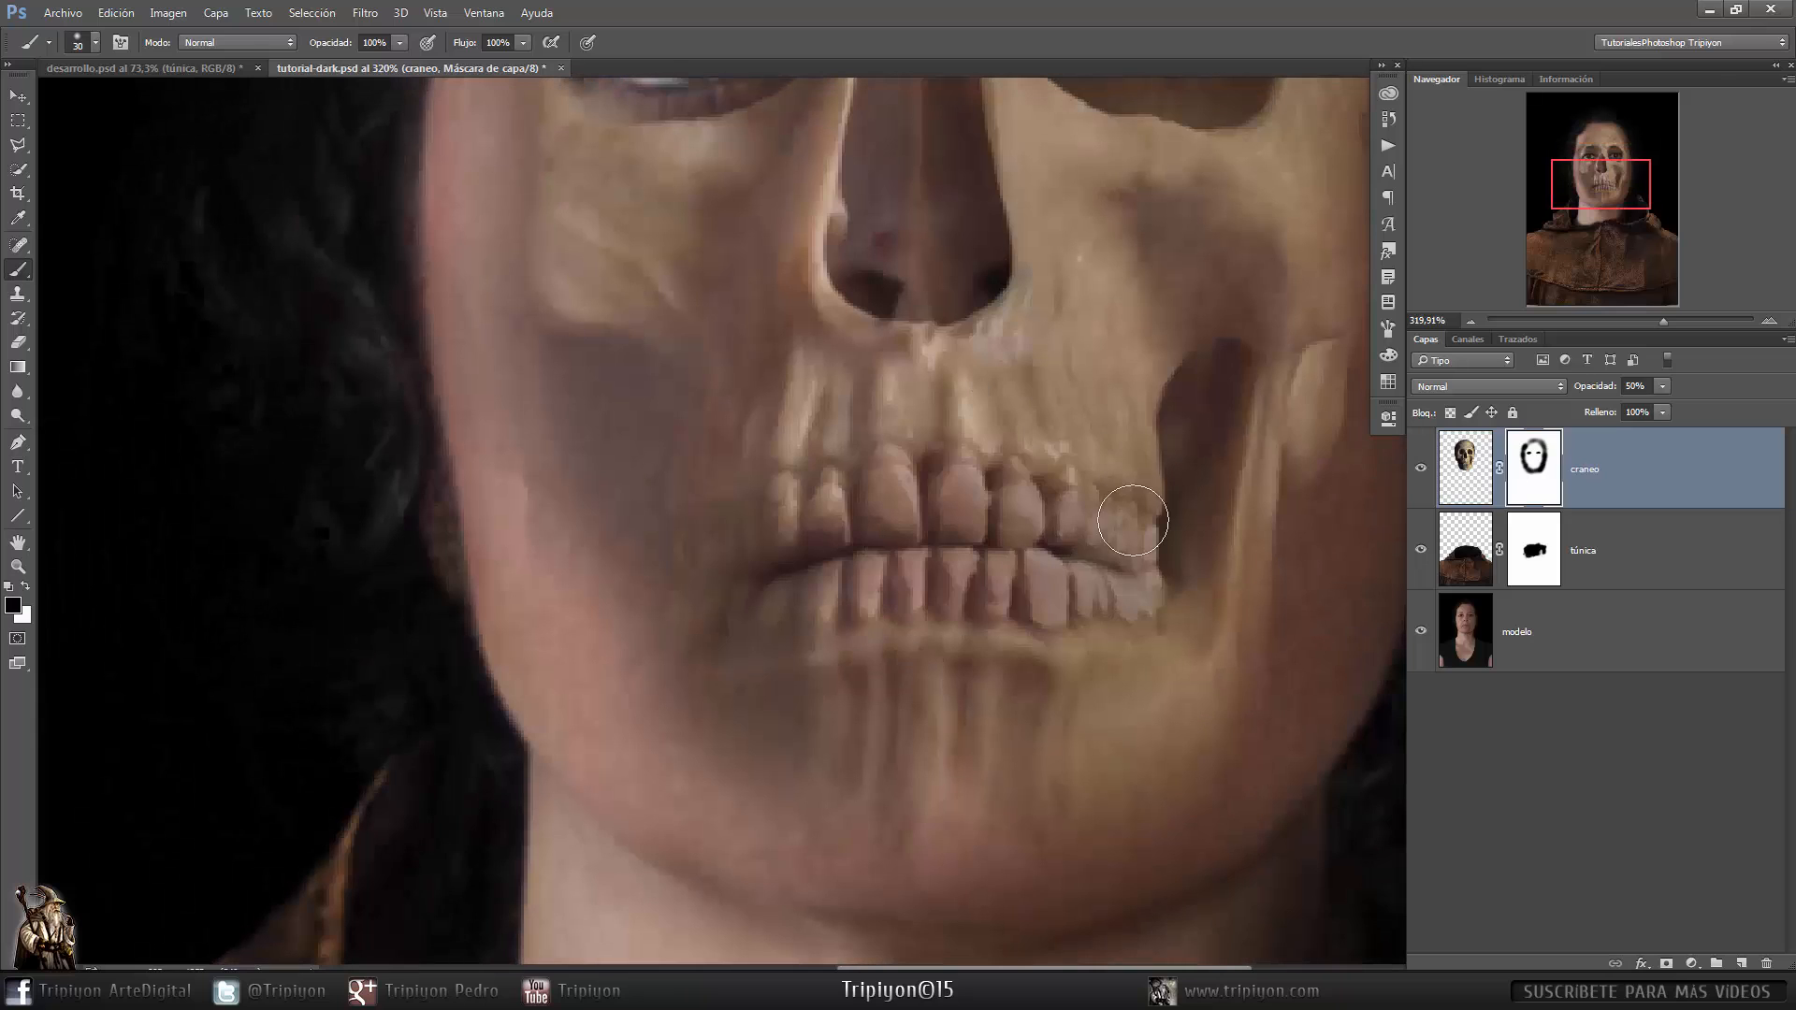
- Set the brush size to 11 px and paint the mask around the teeth and chin
alt+right_click(952, 678)
mouse_move(957, 683)
mouse_down()
mouse_move(959, 787)
mouse_move(1032, 682)
mouse_move(956, 769)
mouse_up()
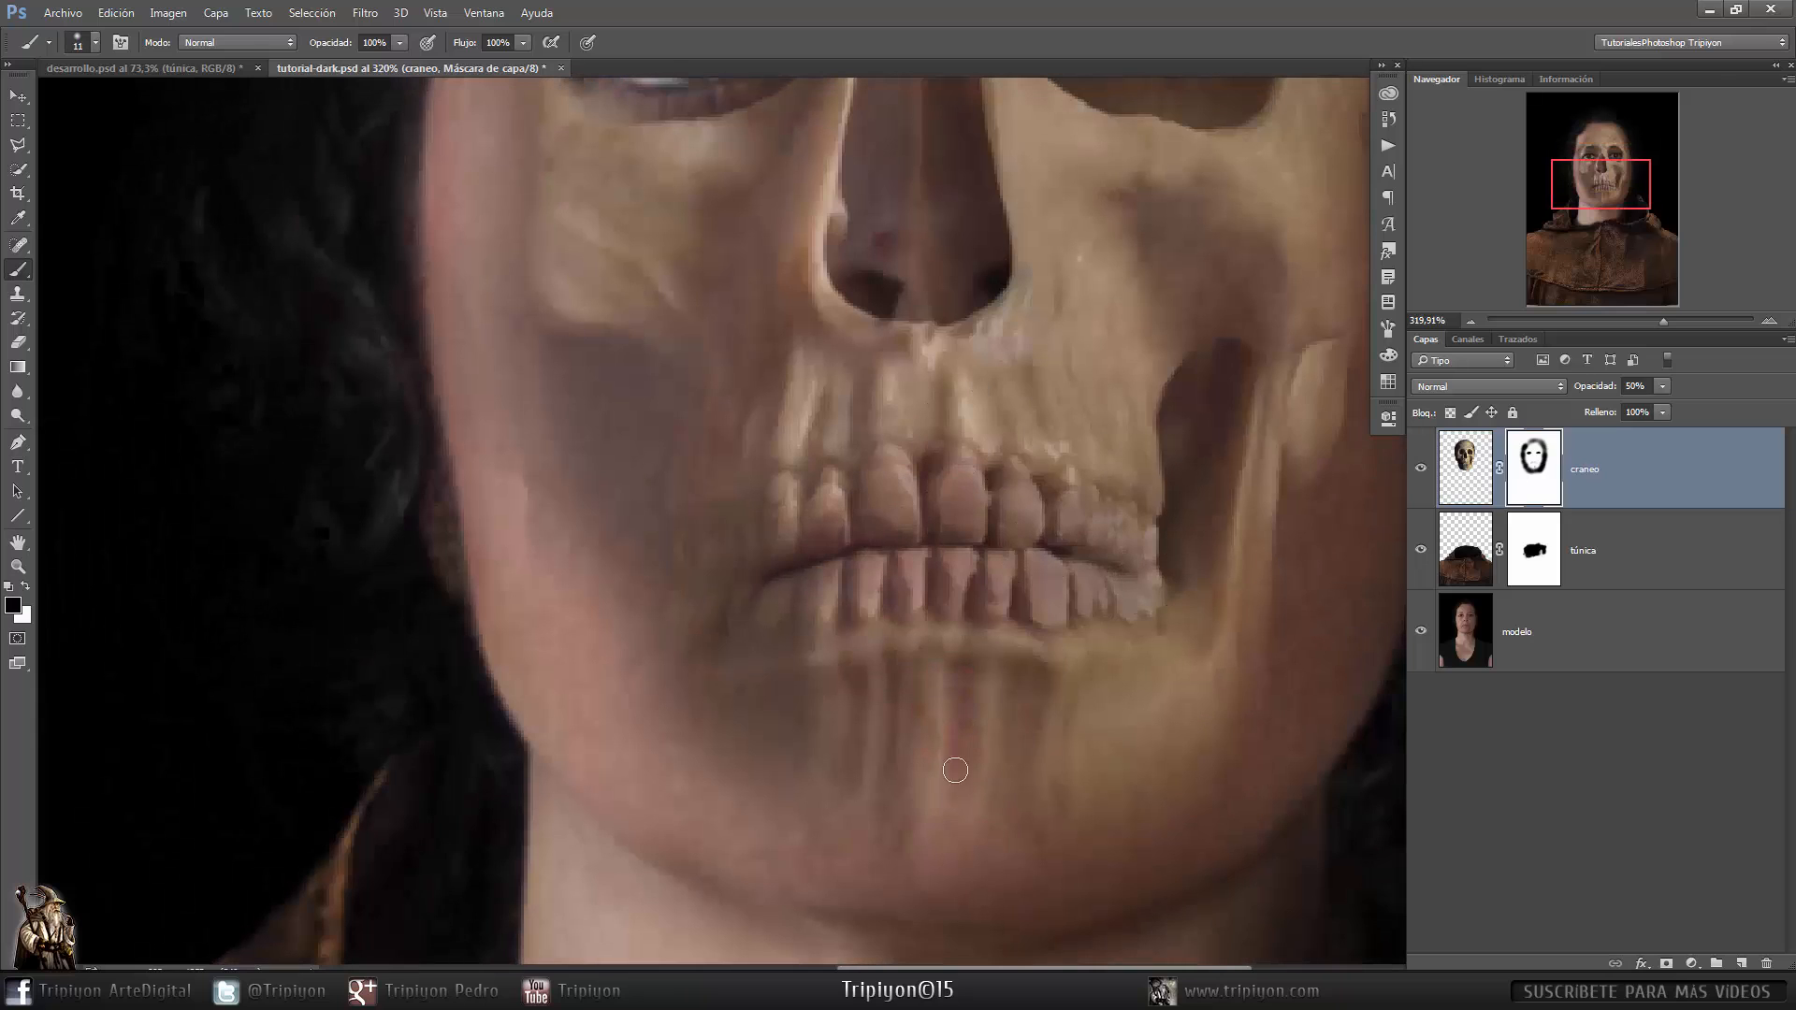
drag(852, 700, 854, 786)
mouse_move(923, 424)
mouse_down()
mouse_move(924, 404)
mouse_move(1038, 393)
mouse_up()
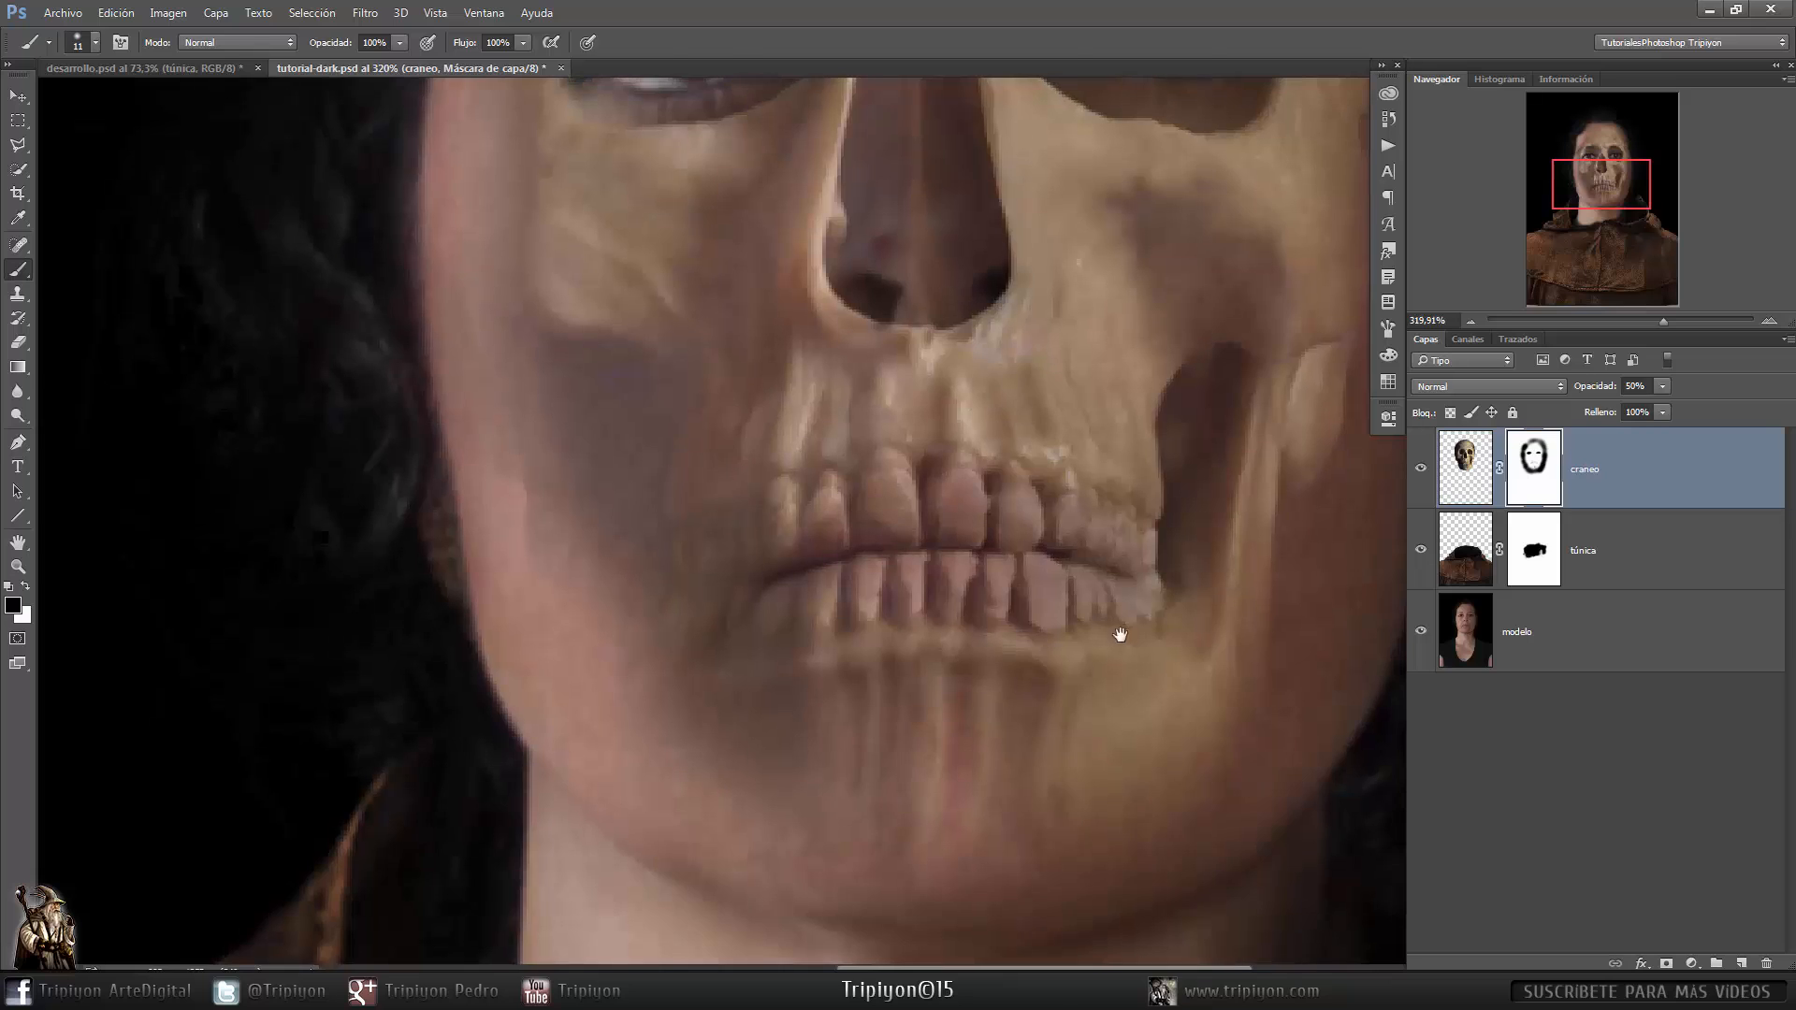
drag(1119, 633, 984, 713)
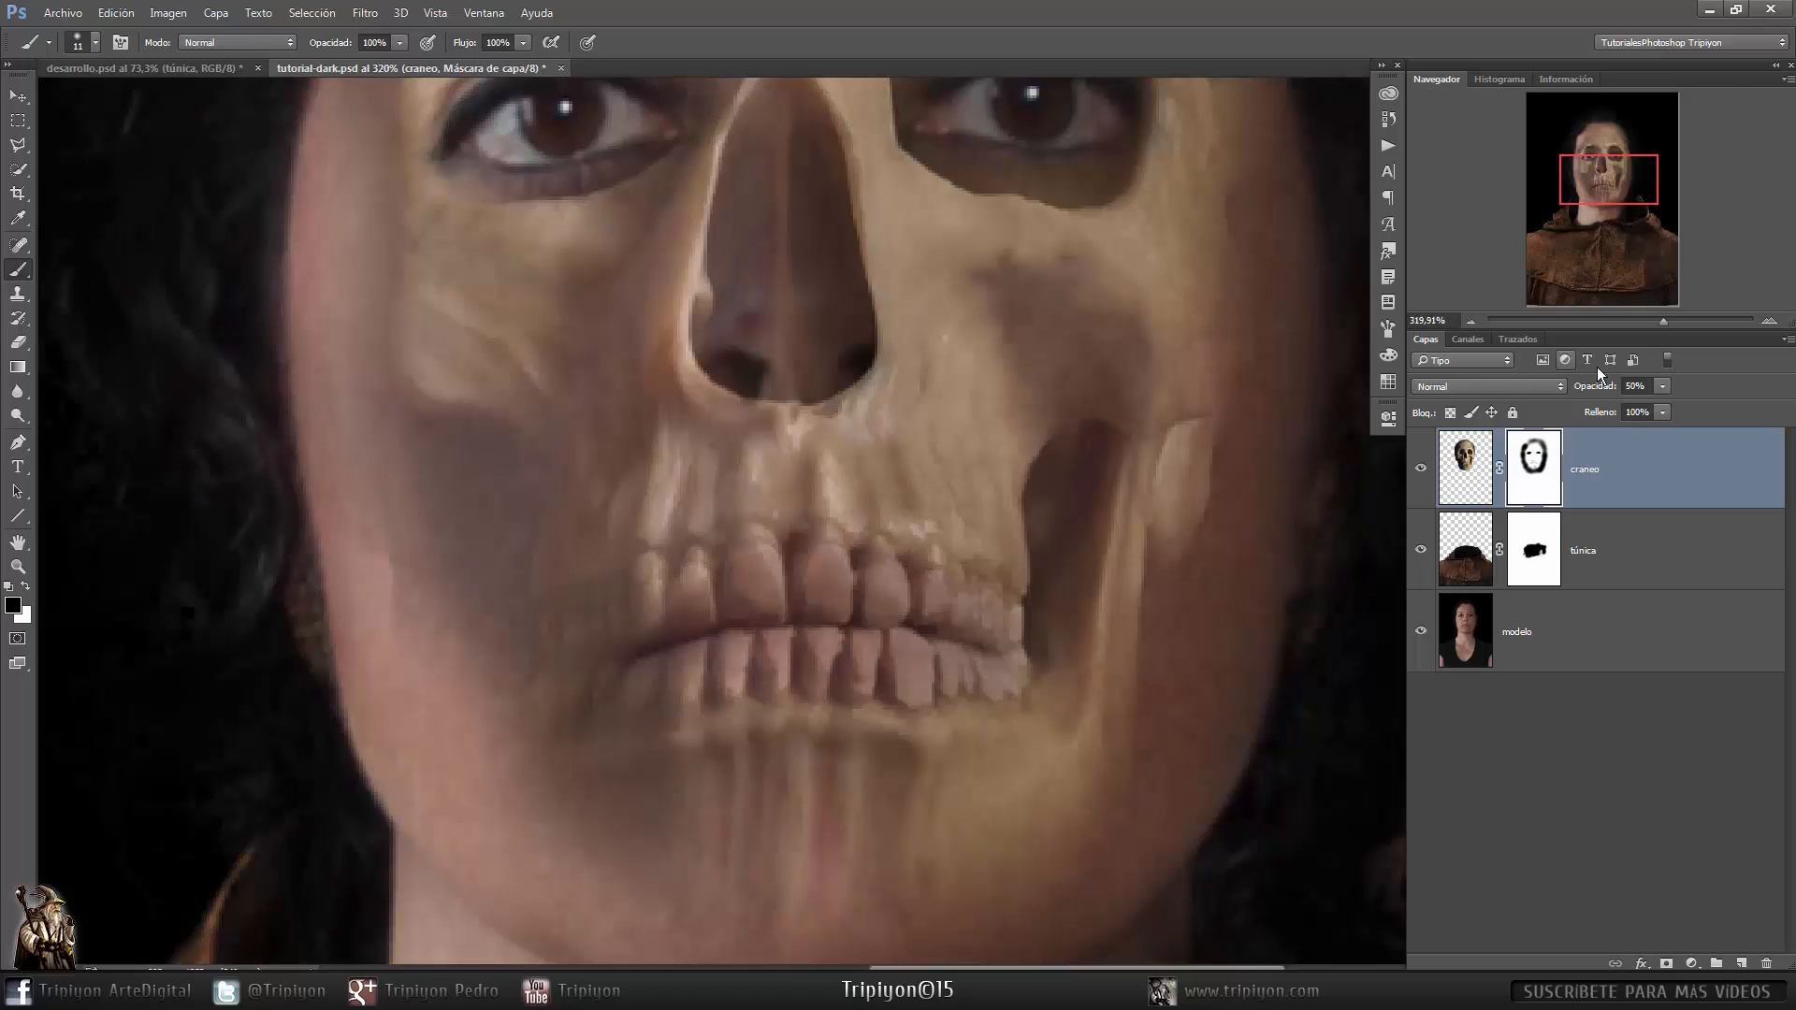
- Raise the craneo layer's opacity to 98%
drag(1684, 389, 1720, 391)
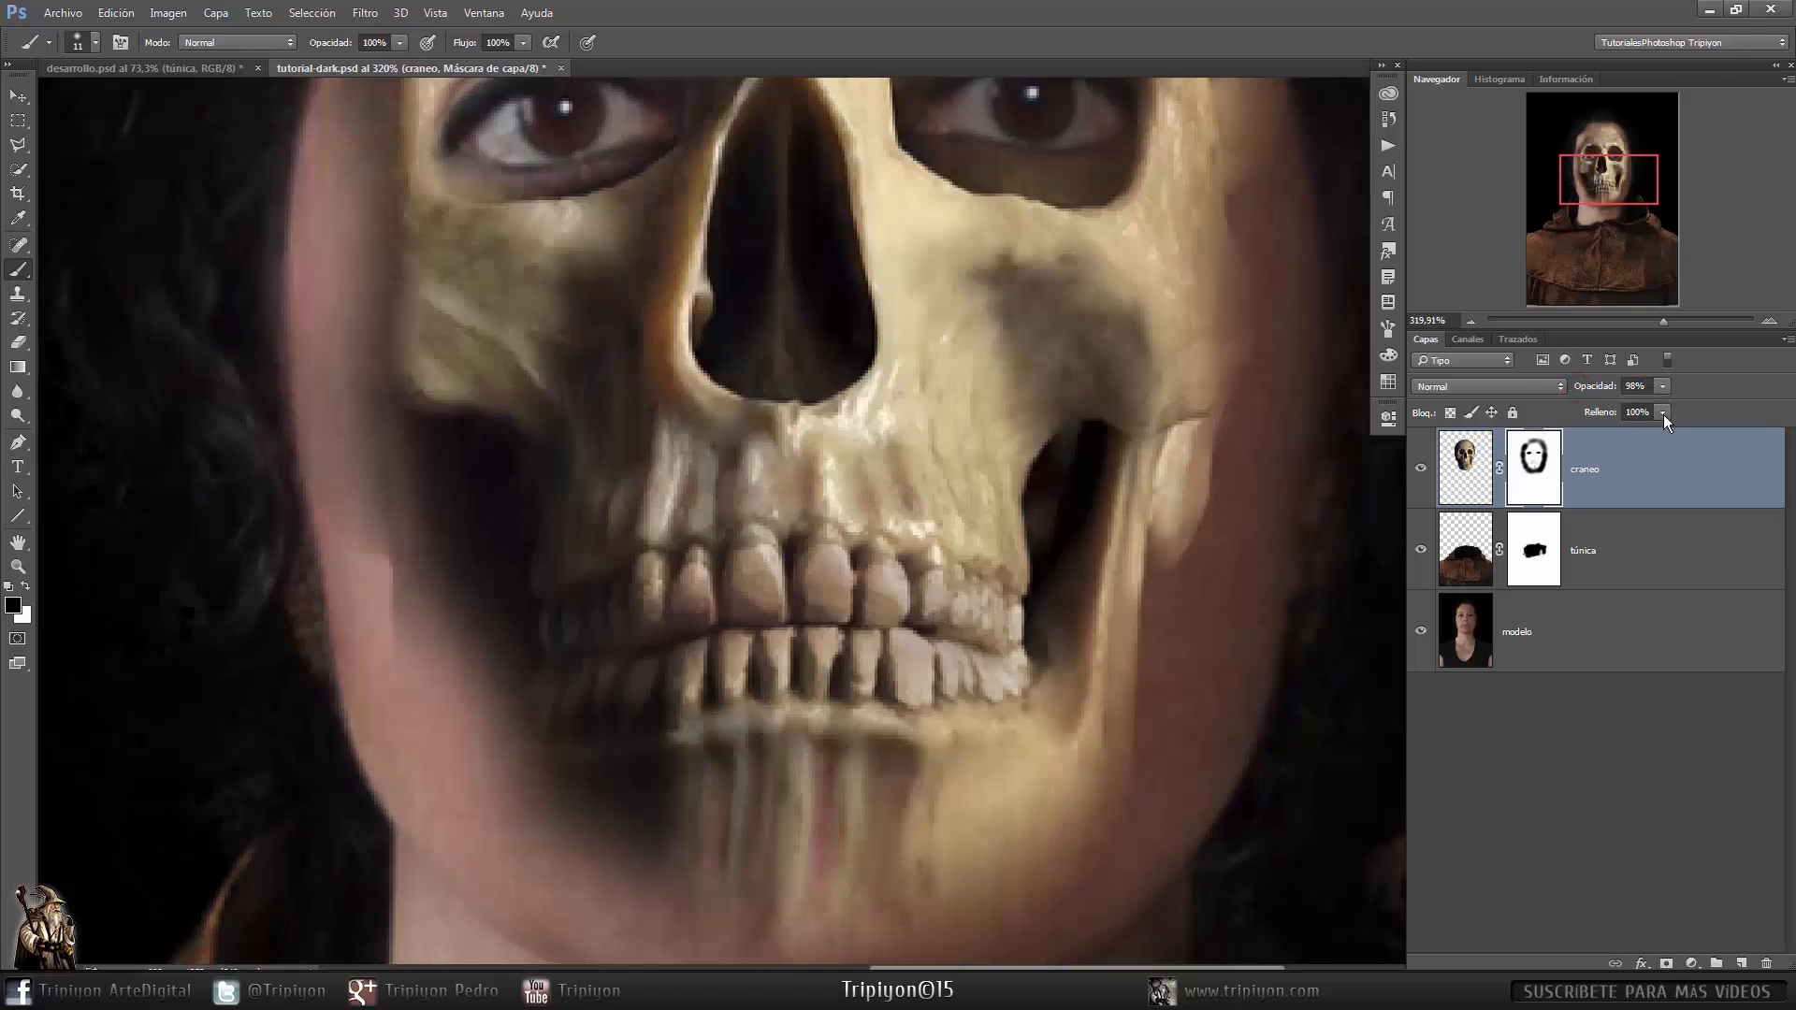
scroll(1063, 463, down, 3)
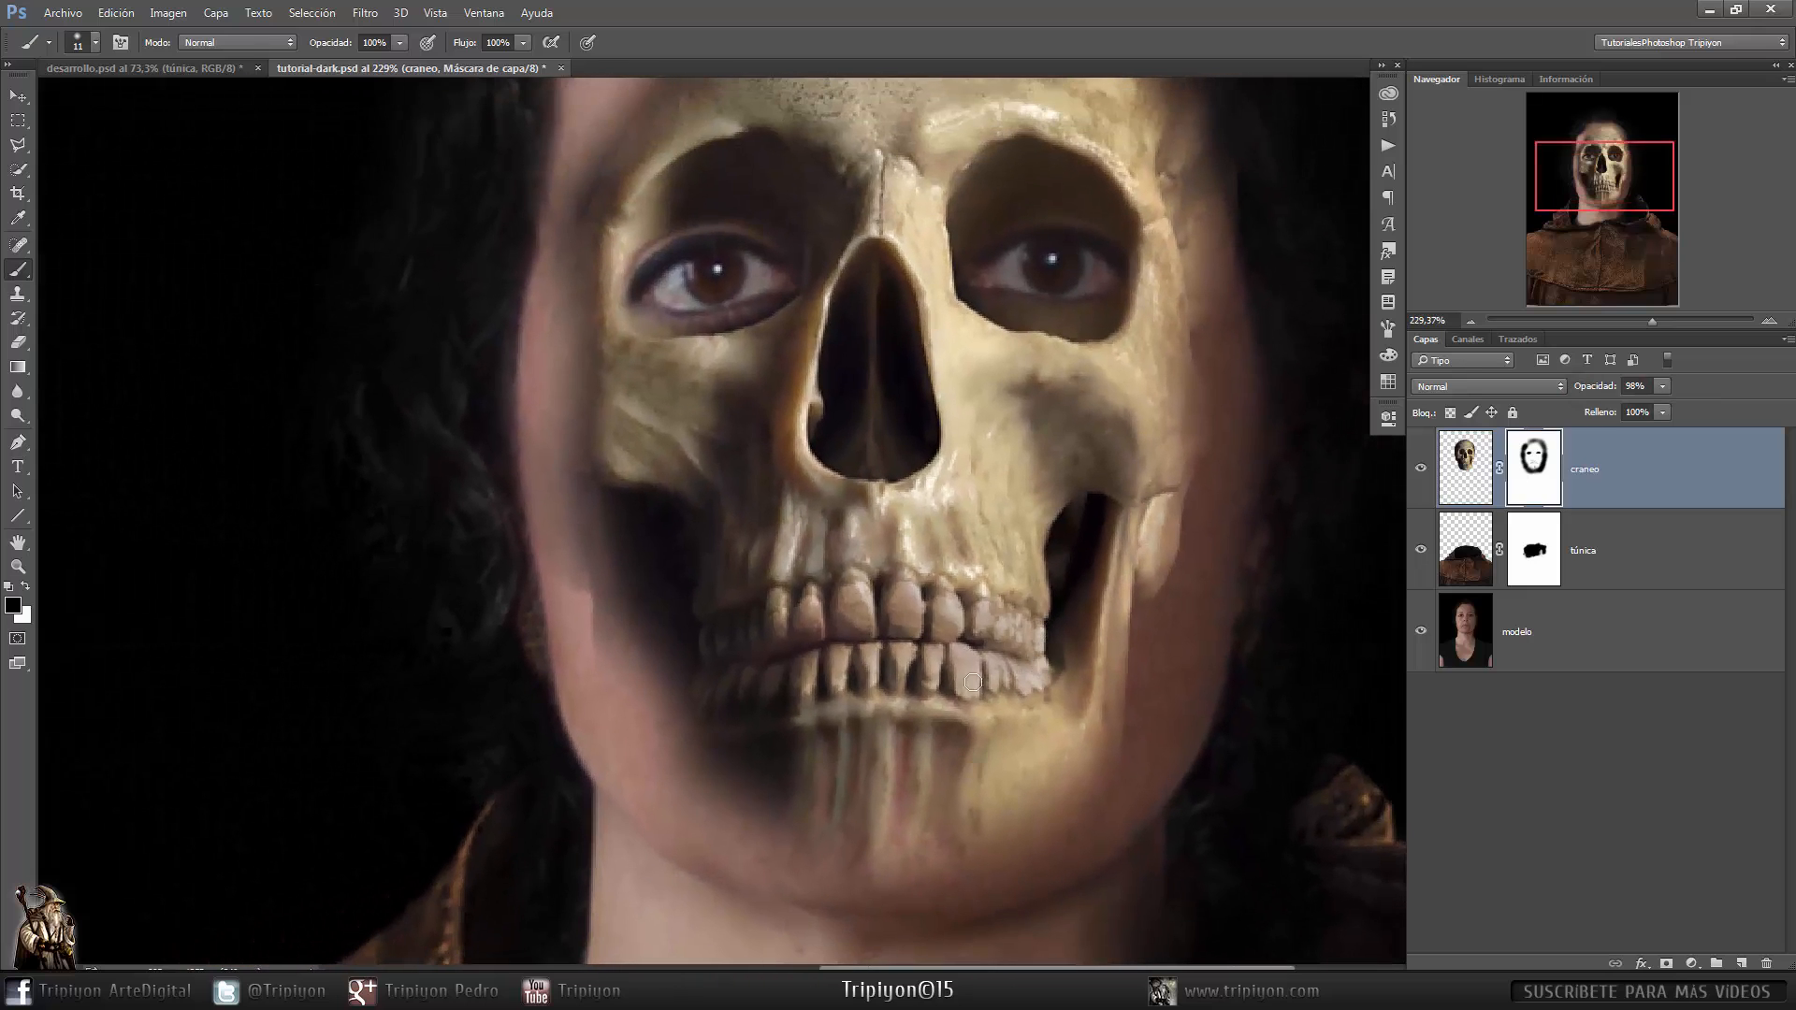
scroll(1010, 696, down, 2)
- Continue refining the craneo mask, alternating black and white, to shape the jaw and cheek transitions
drag(1050, 700, 1060, 667)
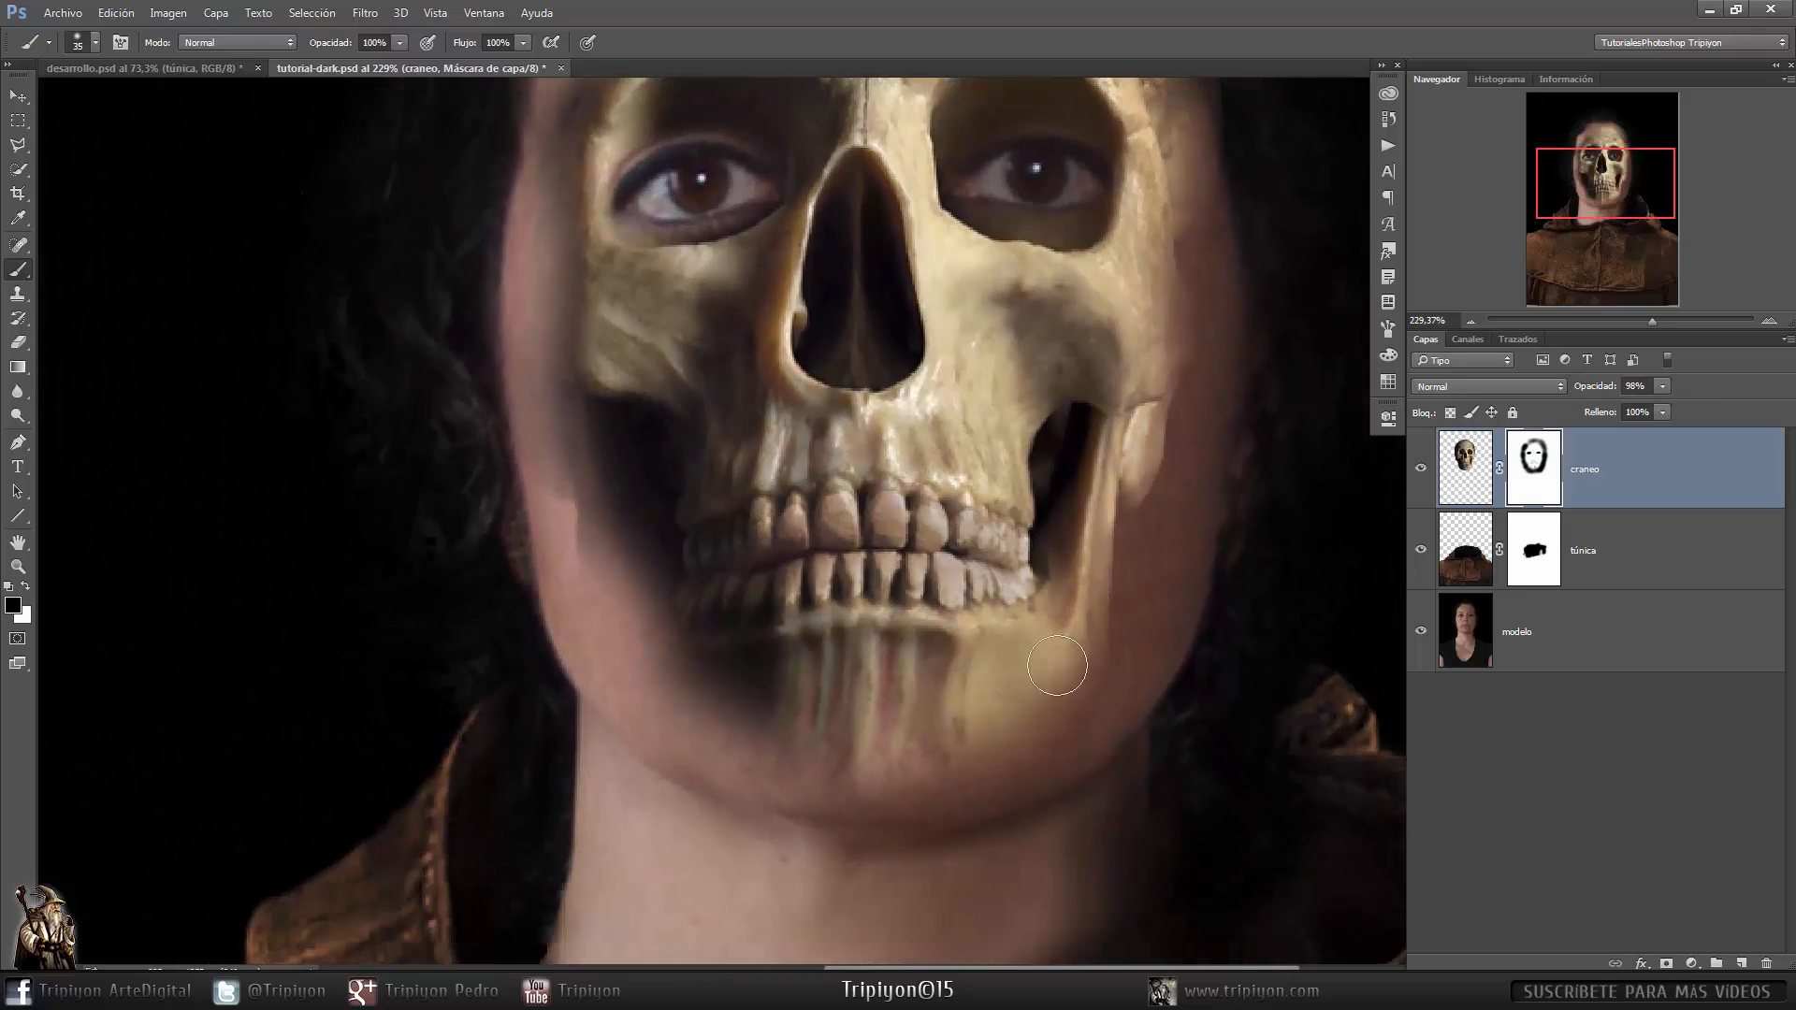
drag(1160, 551, 1146, 566)
mouse_move(1122, 547)
mouse_down()
mouse_move(1114, 583)
mouse_move(1191, 288)
mouse_up()
scroll(1192, 288, up, 3)
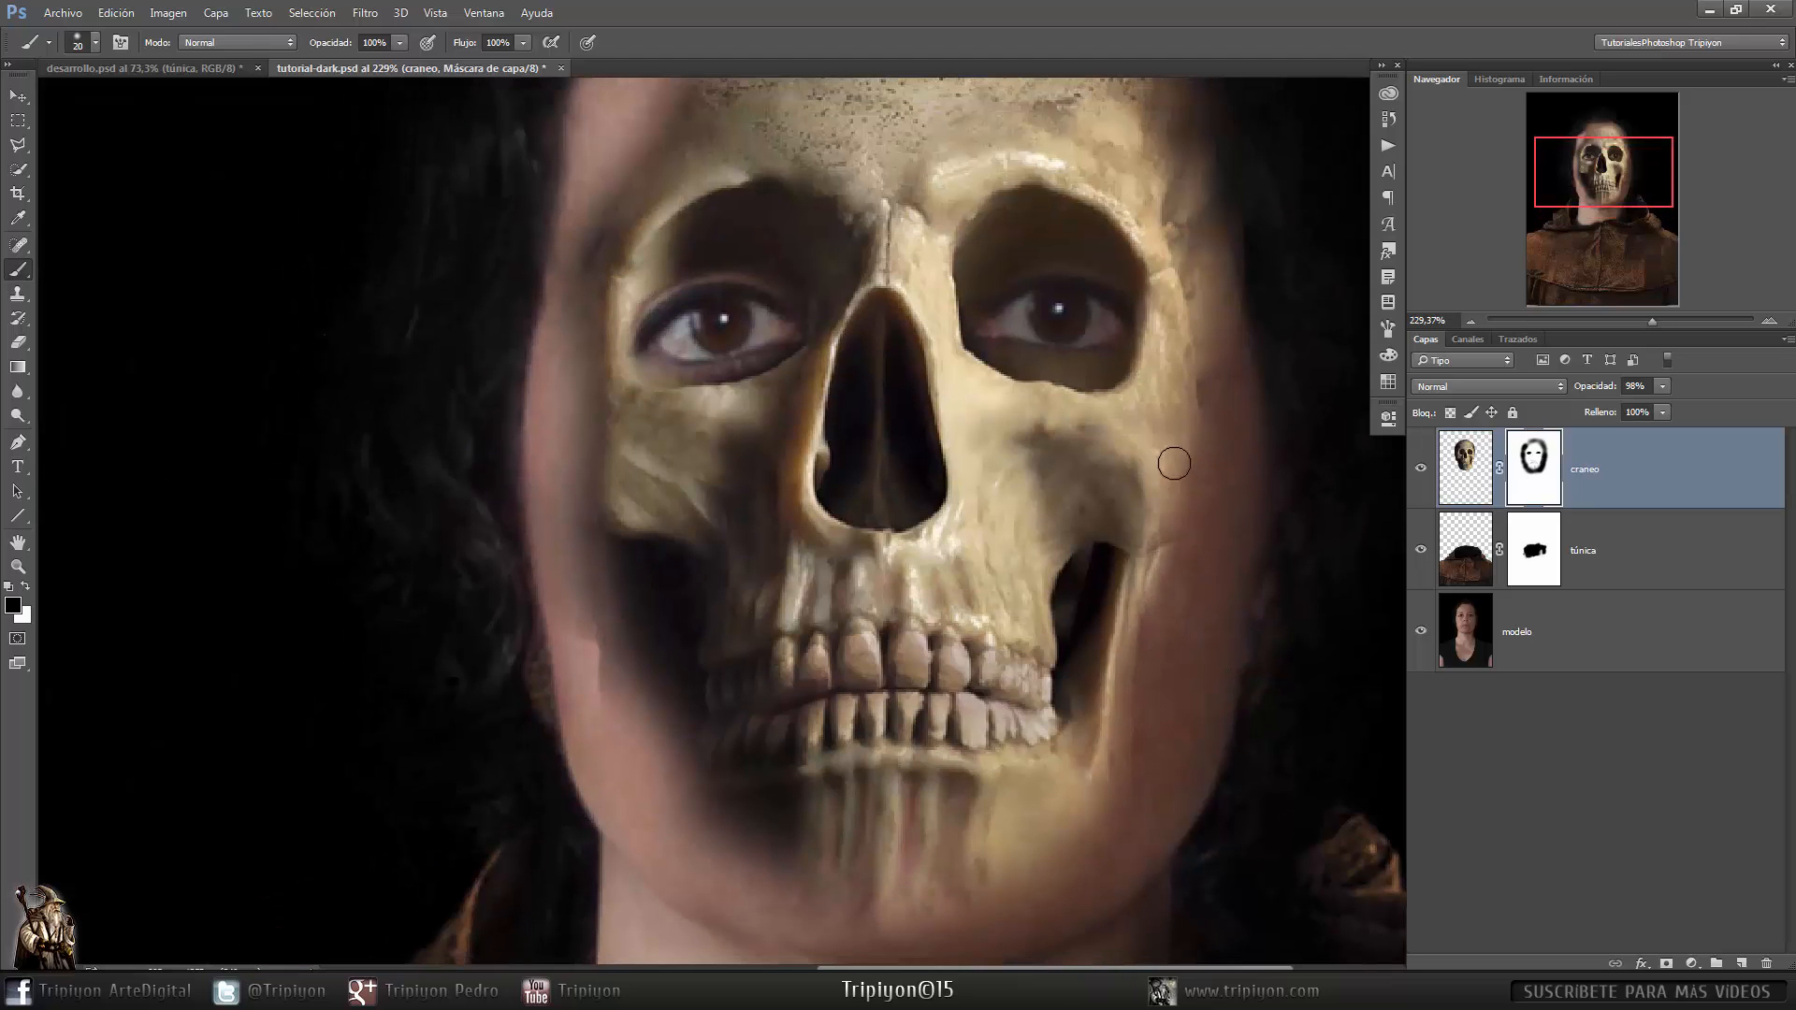
drag(1211, 605, 1290, 557)
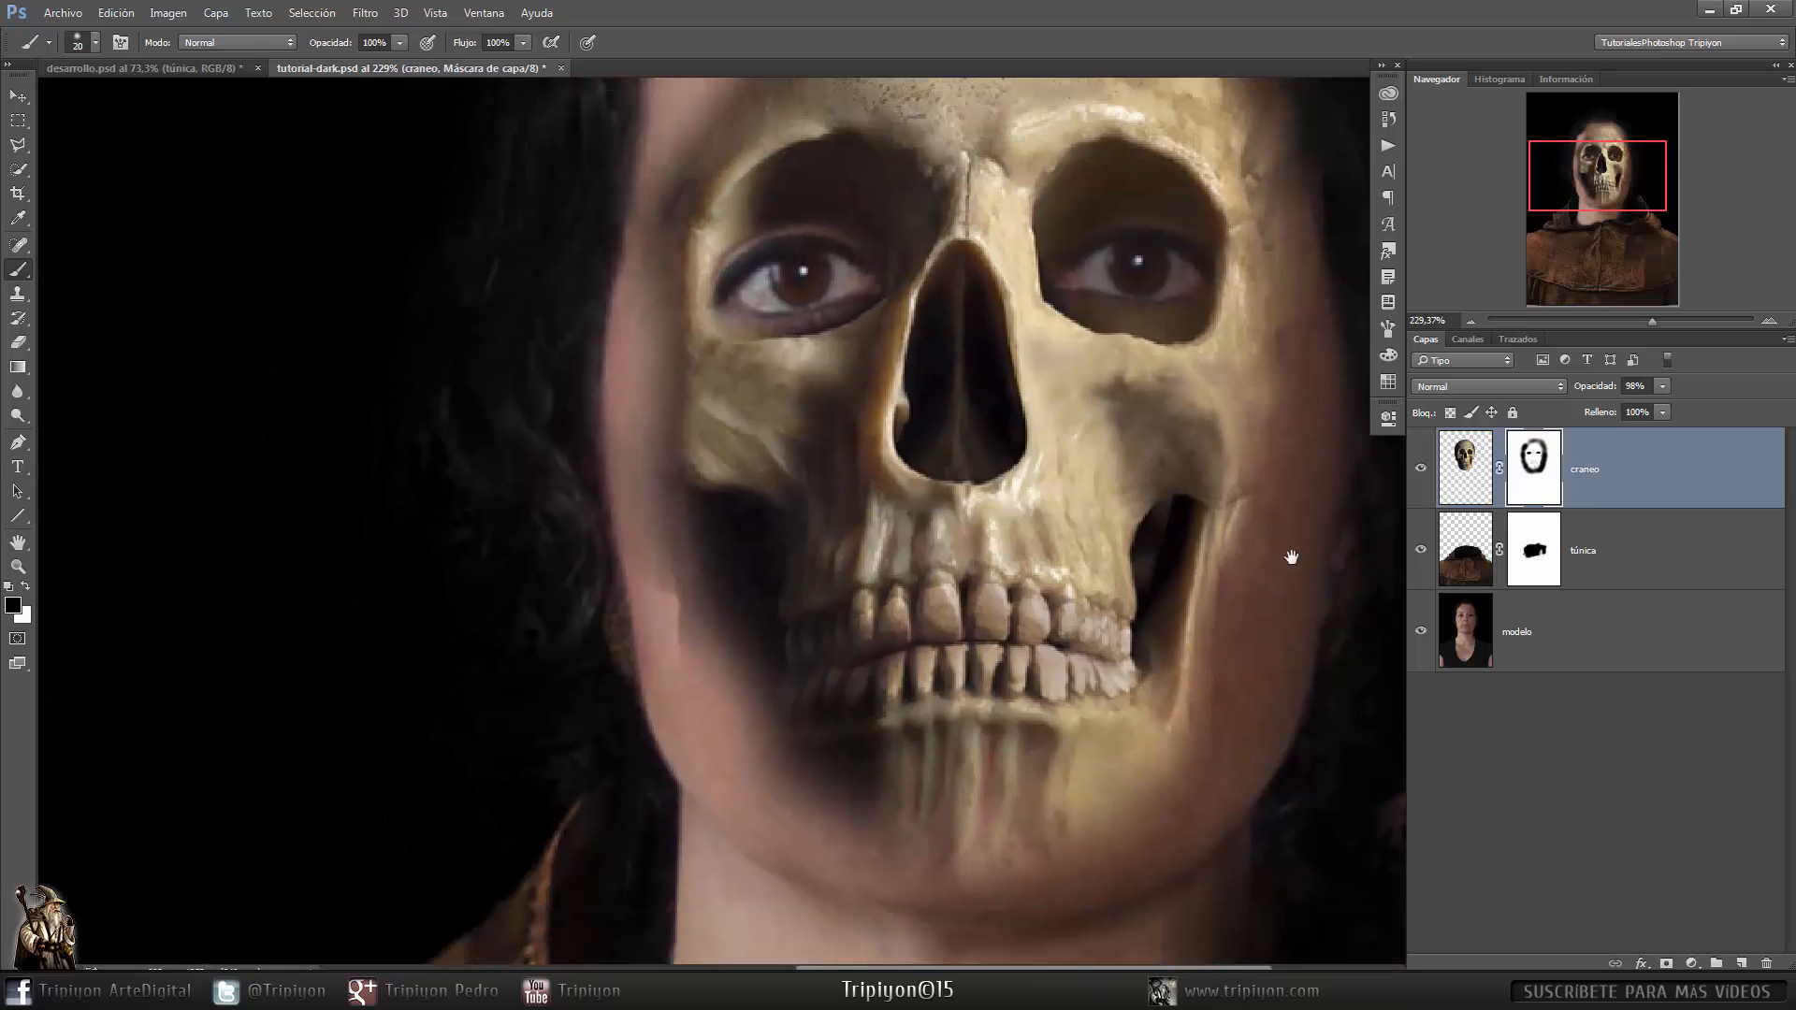
mouse_move(620, 474)
mouse_down()
mouse_move(637, 474)
mouse_move(737, 696)
mouse_move(702, 726)
mouse_up()
key(x)
drag(664, 509, 770, 782)
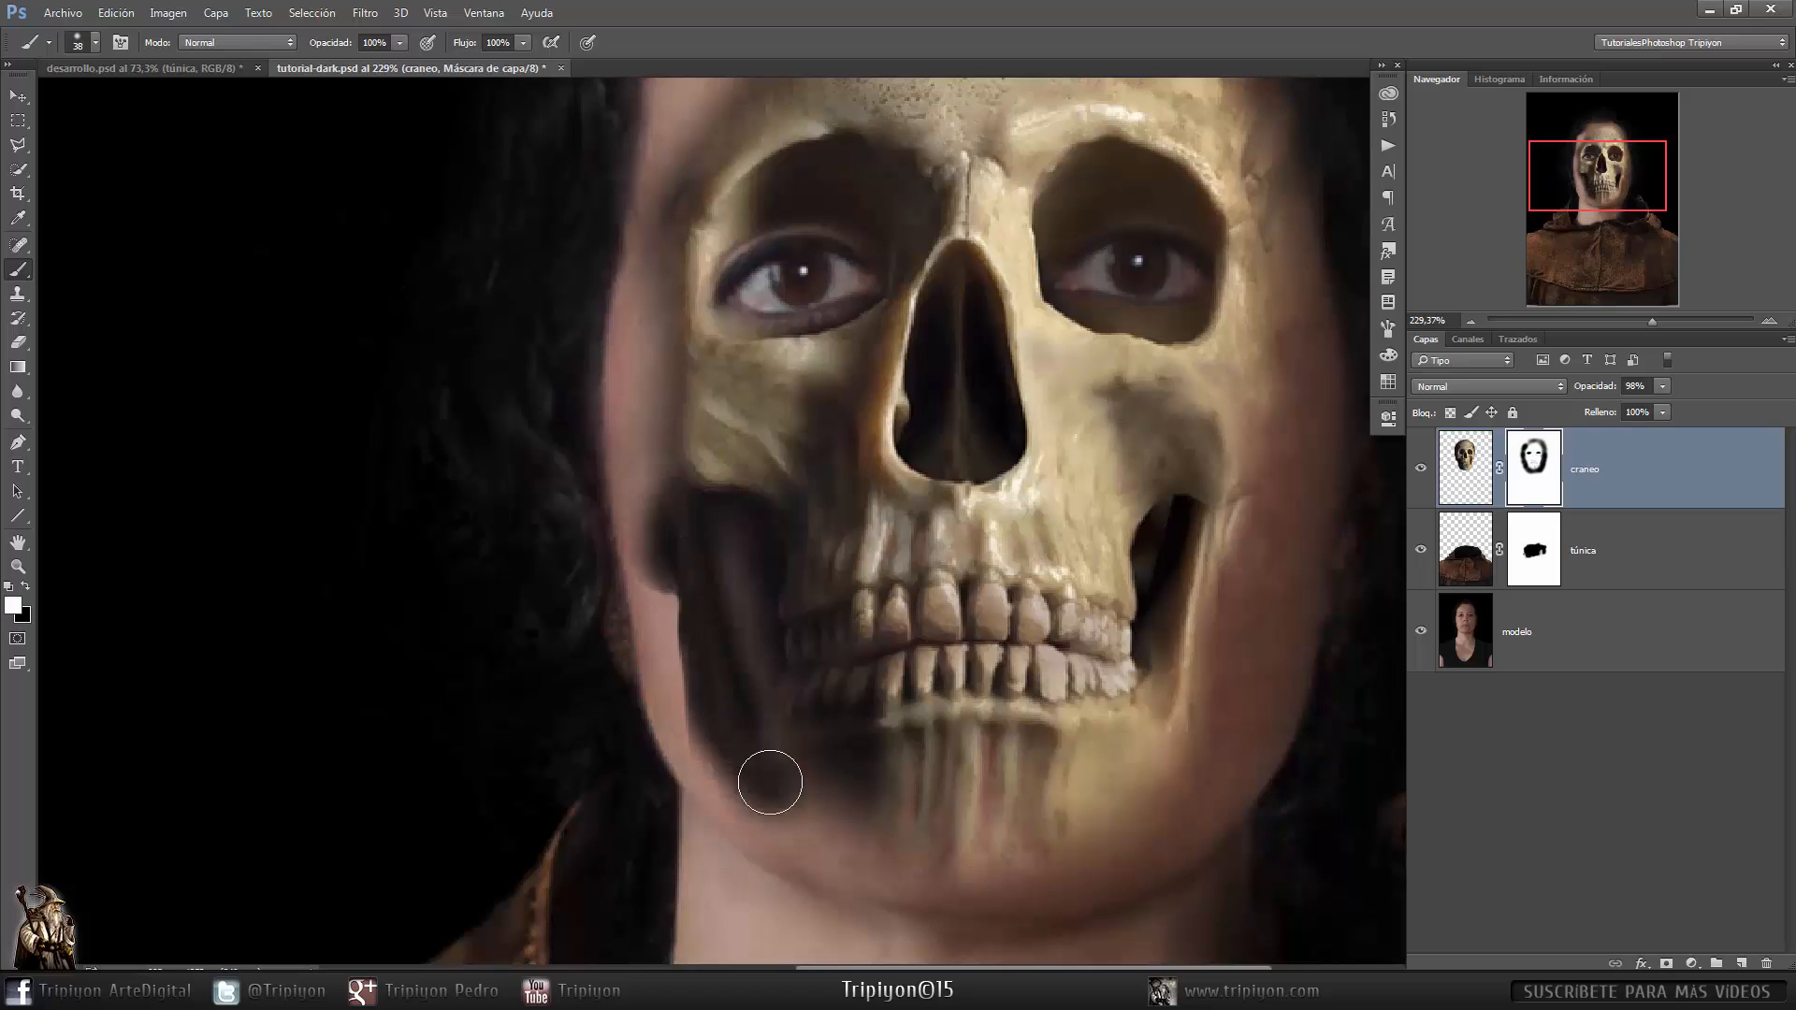
drag(735, 538, 763, 617)
key(x)
drag(648, 505, 695, 748)
drag(995, 735, 1028, 723)
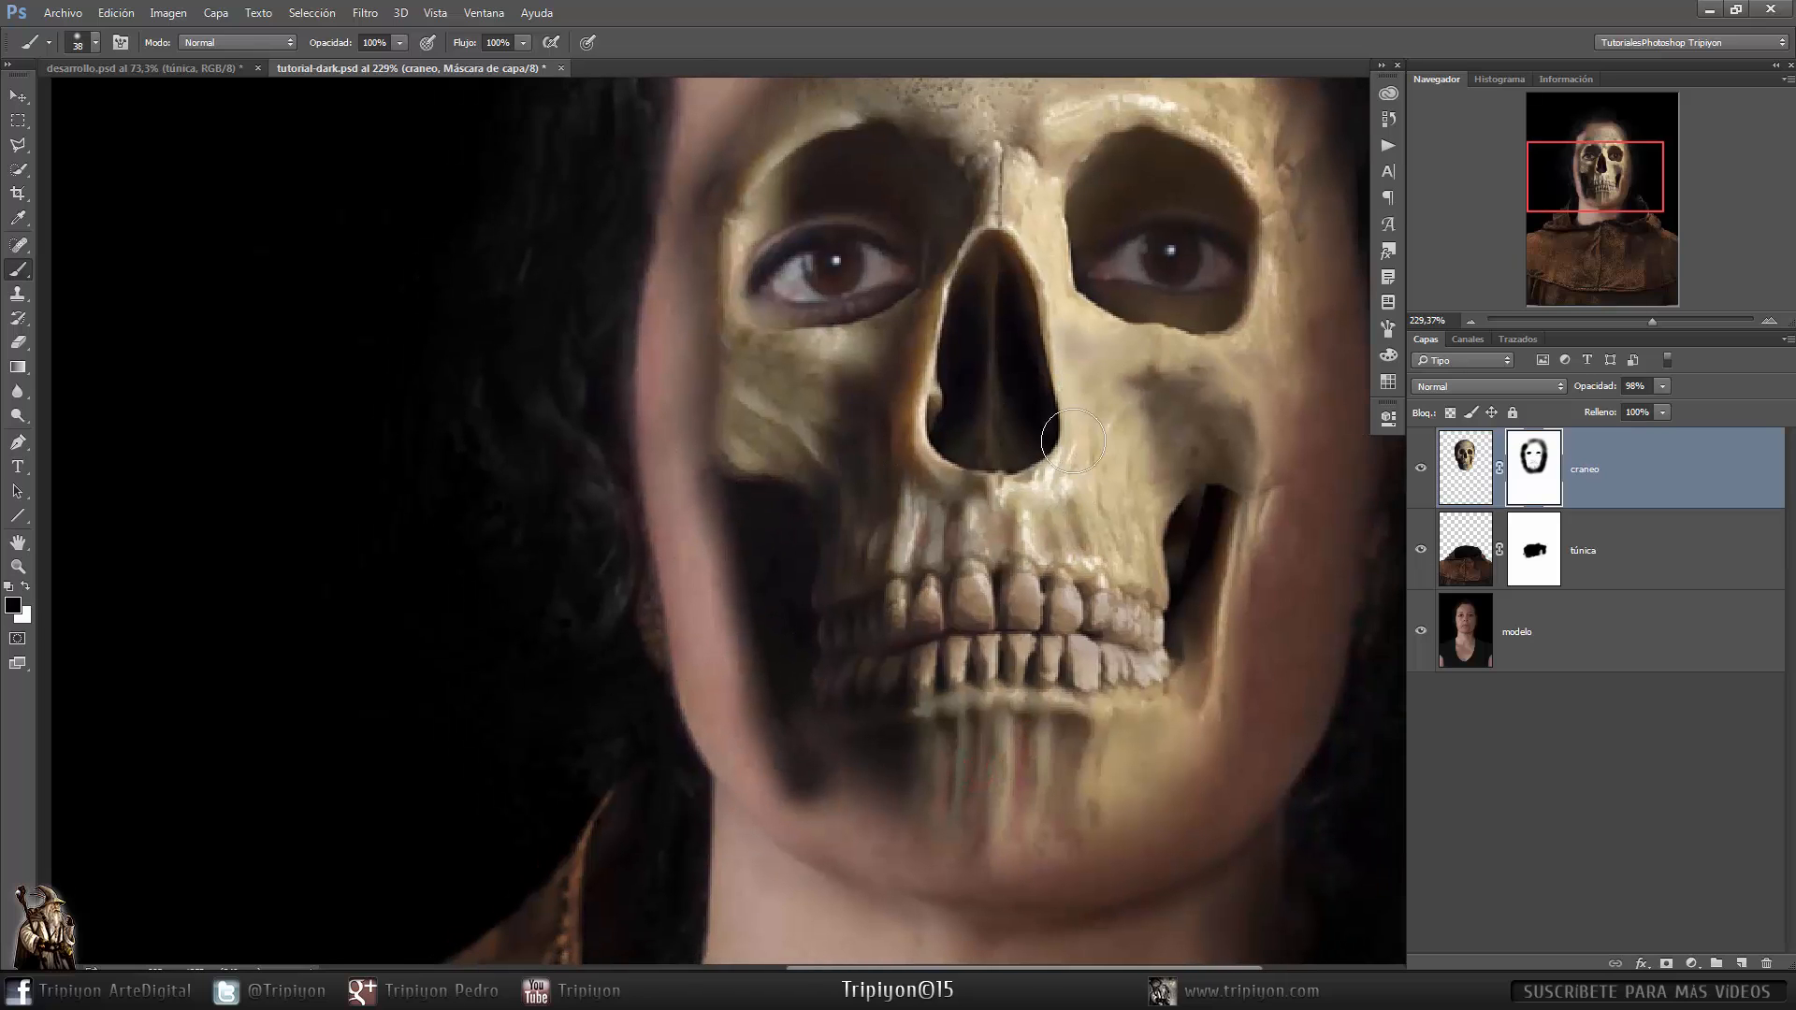
mouse_move(1060, 500)
mouse_down()
mouse_move(1011, 547)
mouse_move(1025, 453)
mouse_up()
mouse_move(764, 743)
mouse_down()
mouse_move(694, 549)
mouse_move(712, 618)
mouse_move(697, 482)
mouse_move(666, 446)
mouse_move(746, 581)
mouse_move(751, 657)
mouse_move(703, 548)
mouse_up()
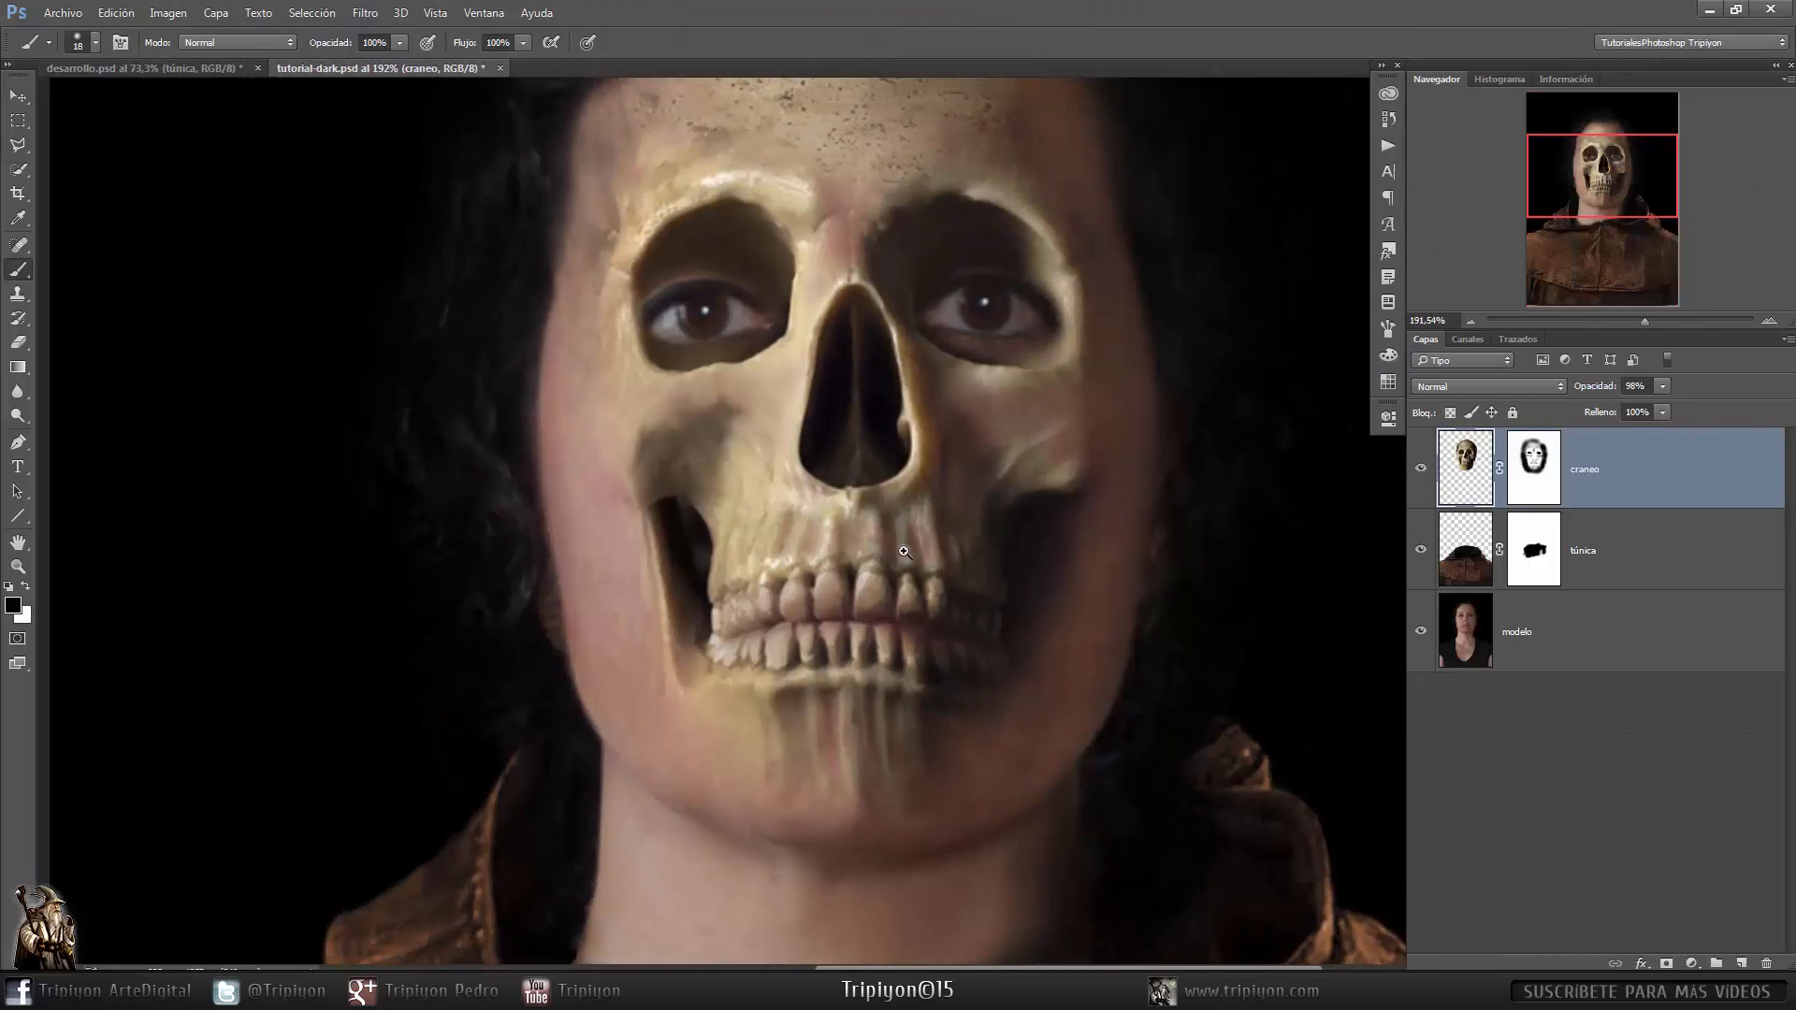
- Touch up the skull's right cheek beside the mouth and reselect the craneo layer mask
drag(903, 550, 982, 565)
mouse_move(994, 569)
mouse_down()
mouse_move(1018, 572)
mouse_move(971, 503)
mouse_up()
click(1534, 468)
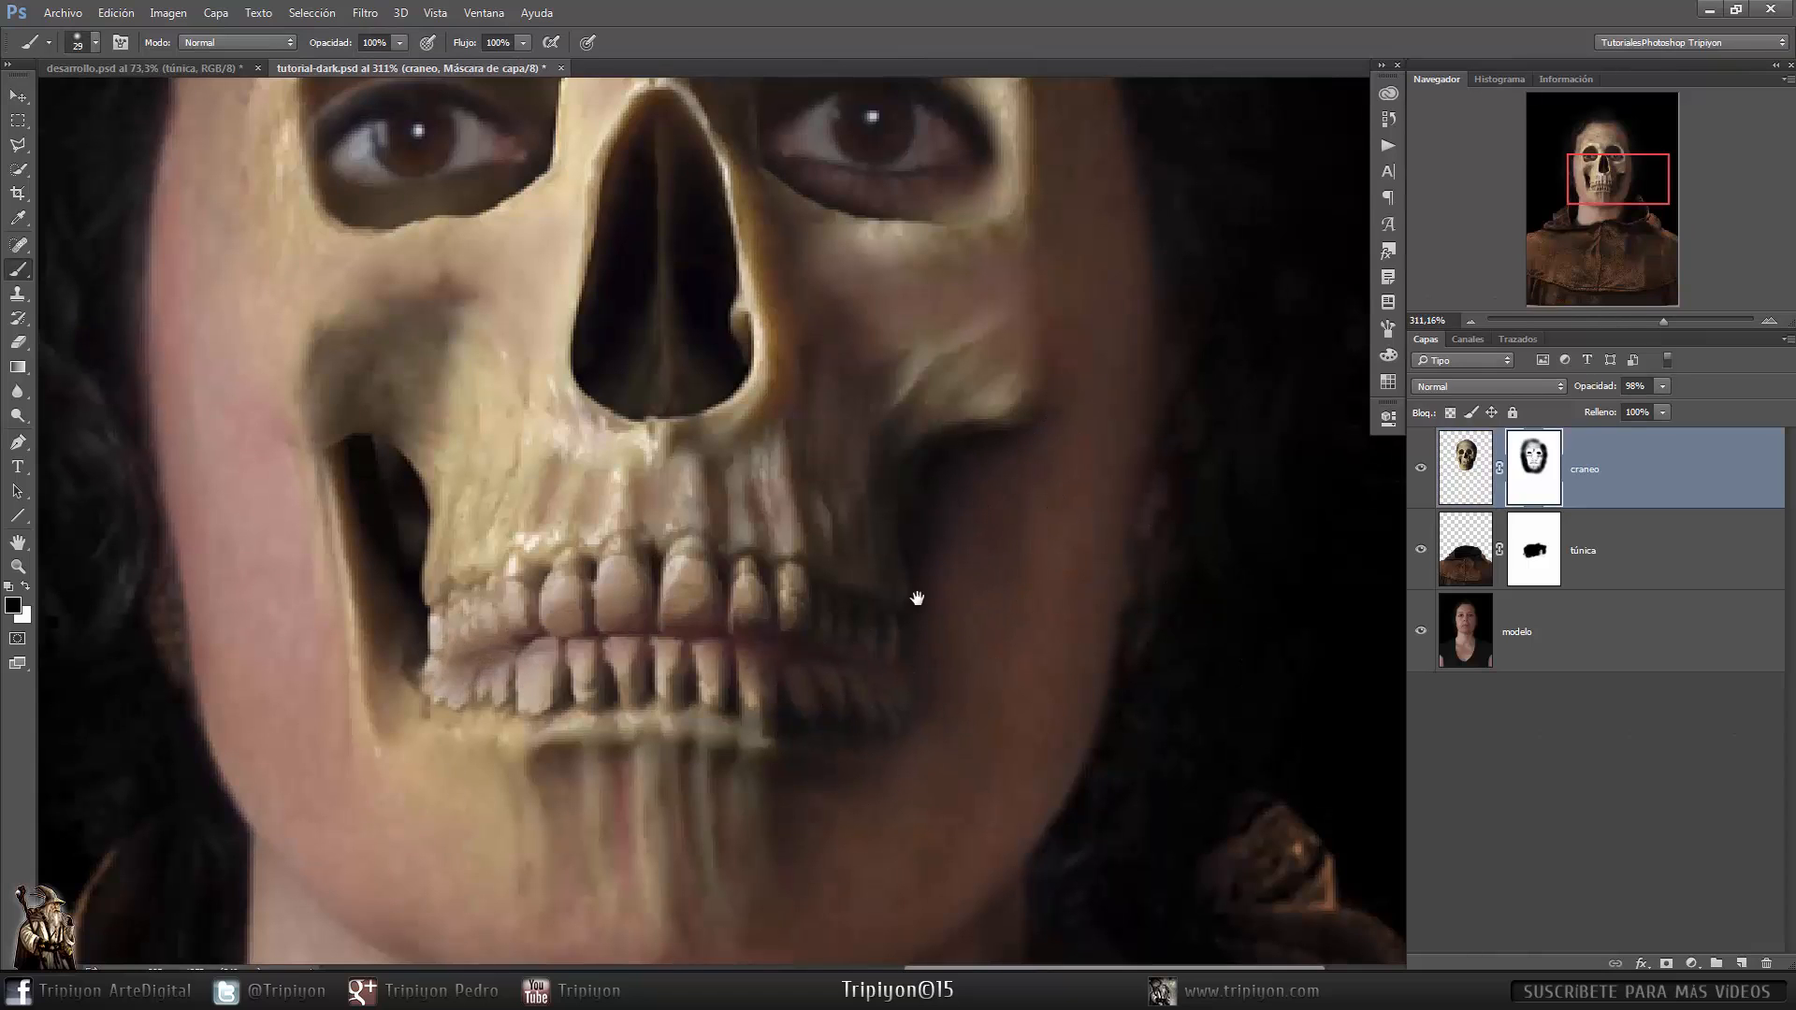
- Zoom into the eyes and paint dark shading into the skull's eye sockets on the craneo layer, first at 10% then 100% brush opacity
key(ctrl+0)
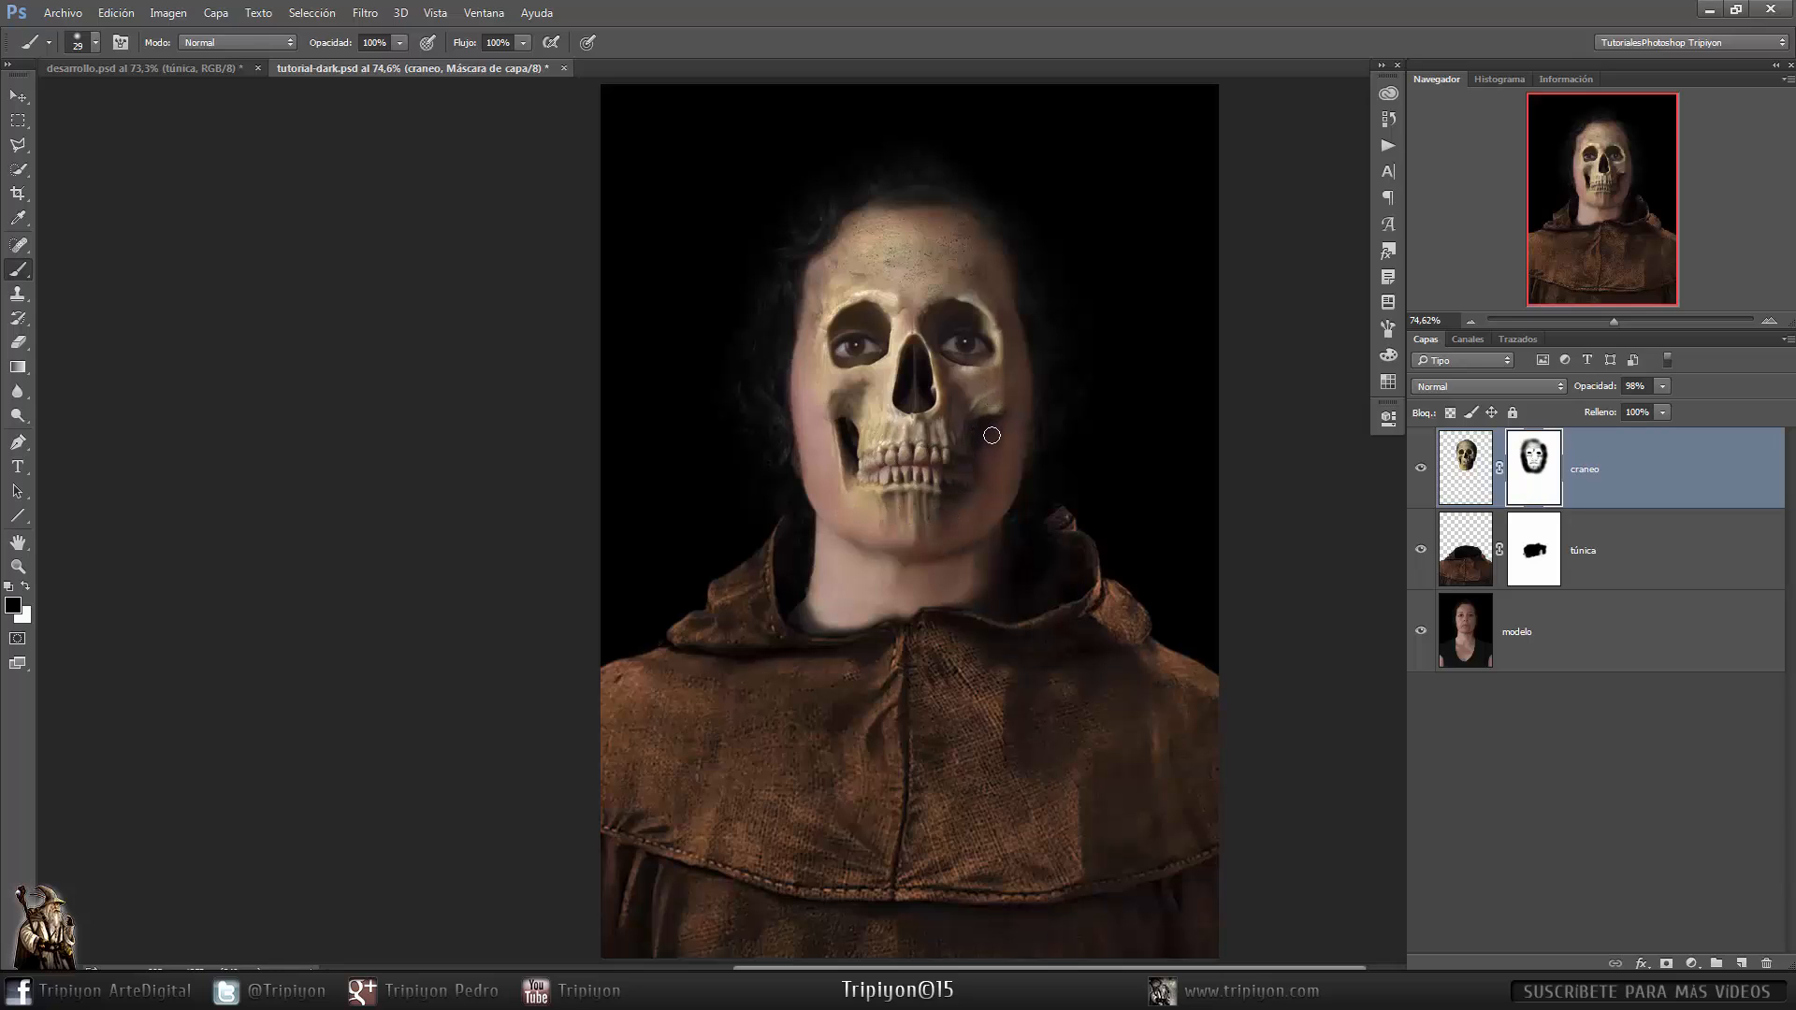
drag(911, 327, 1057, 333)
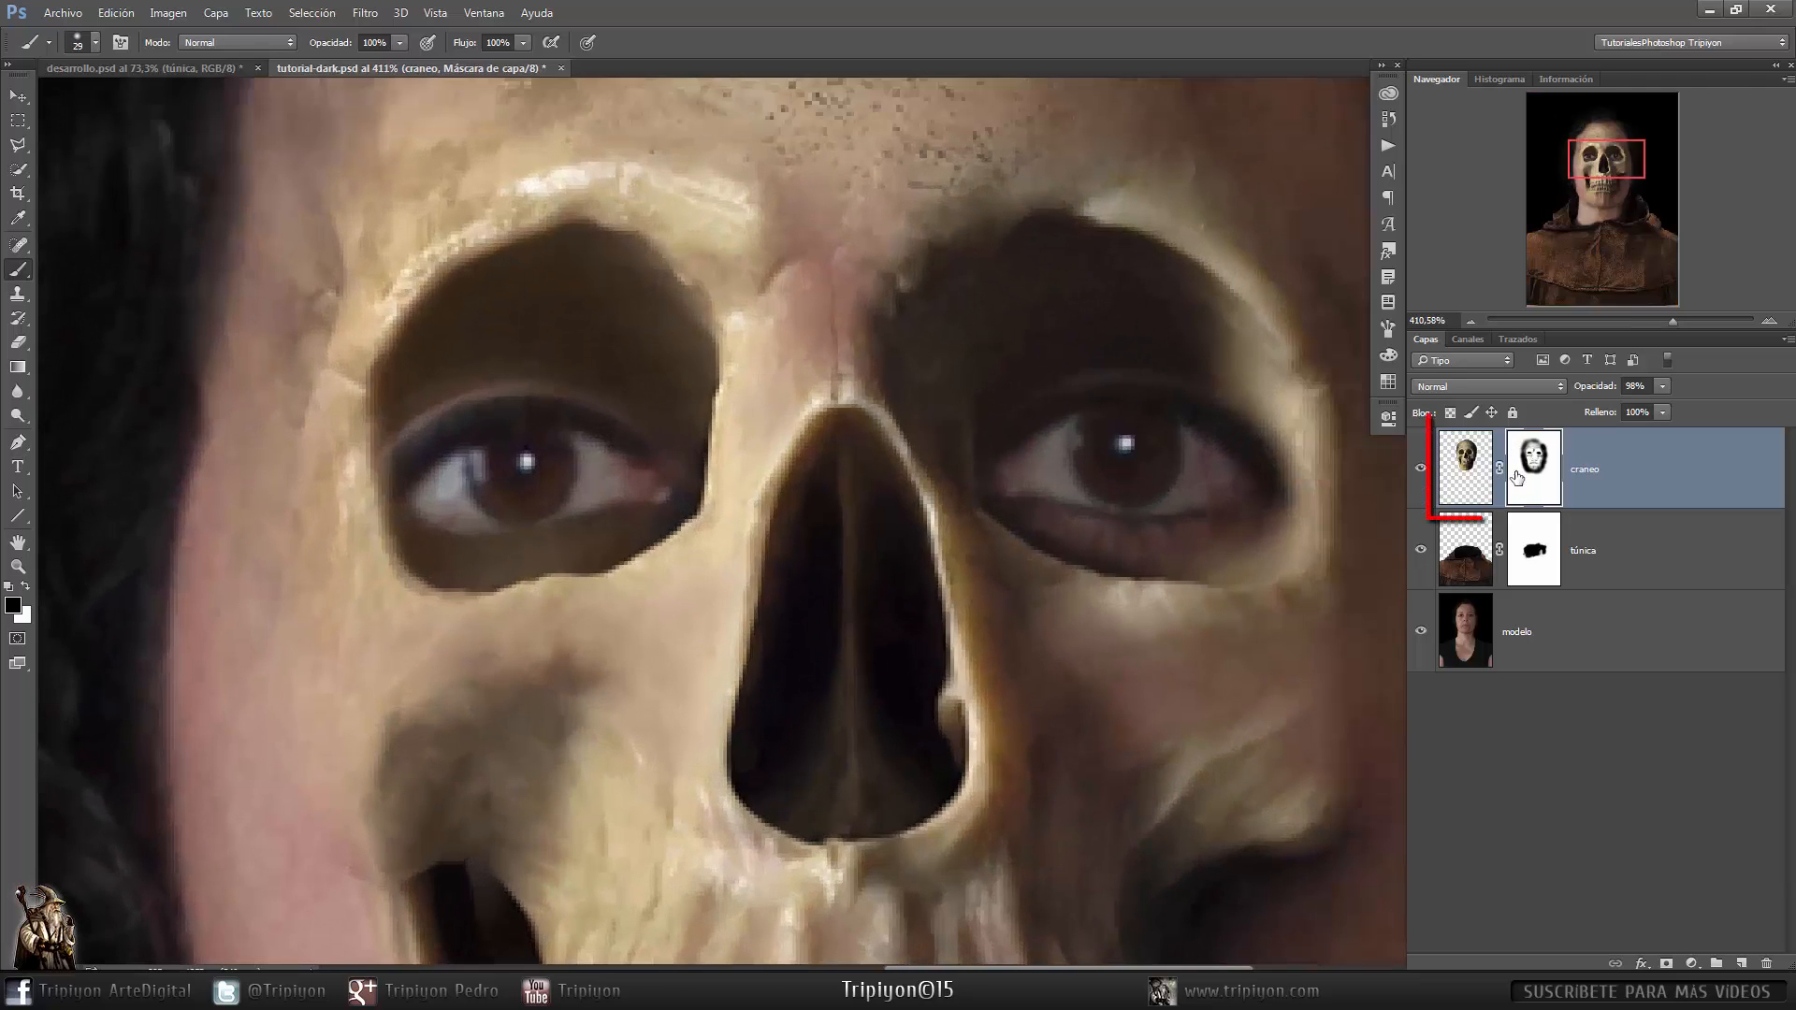
click(1466, 477)
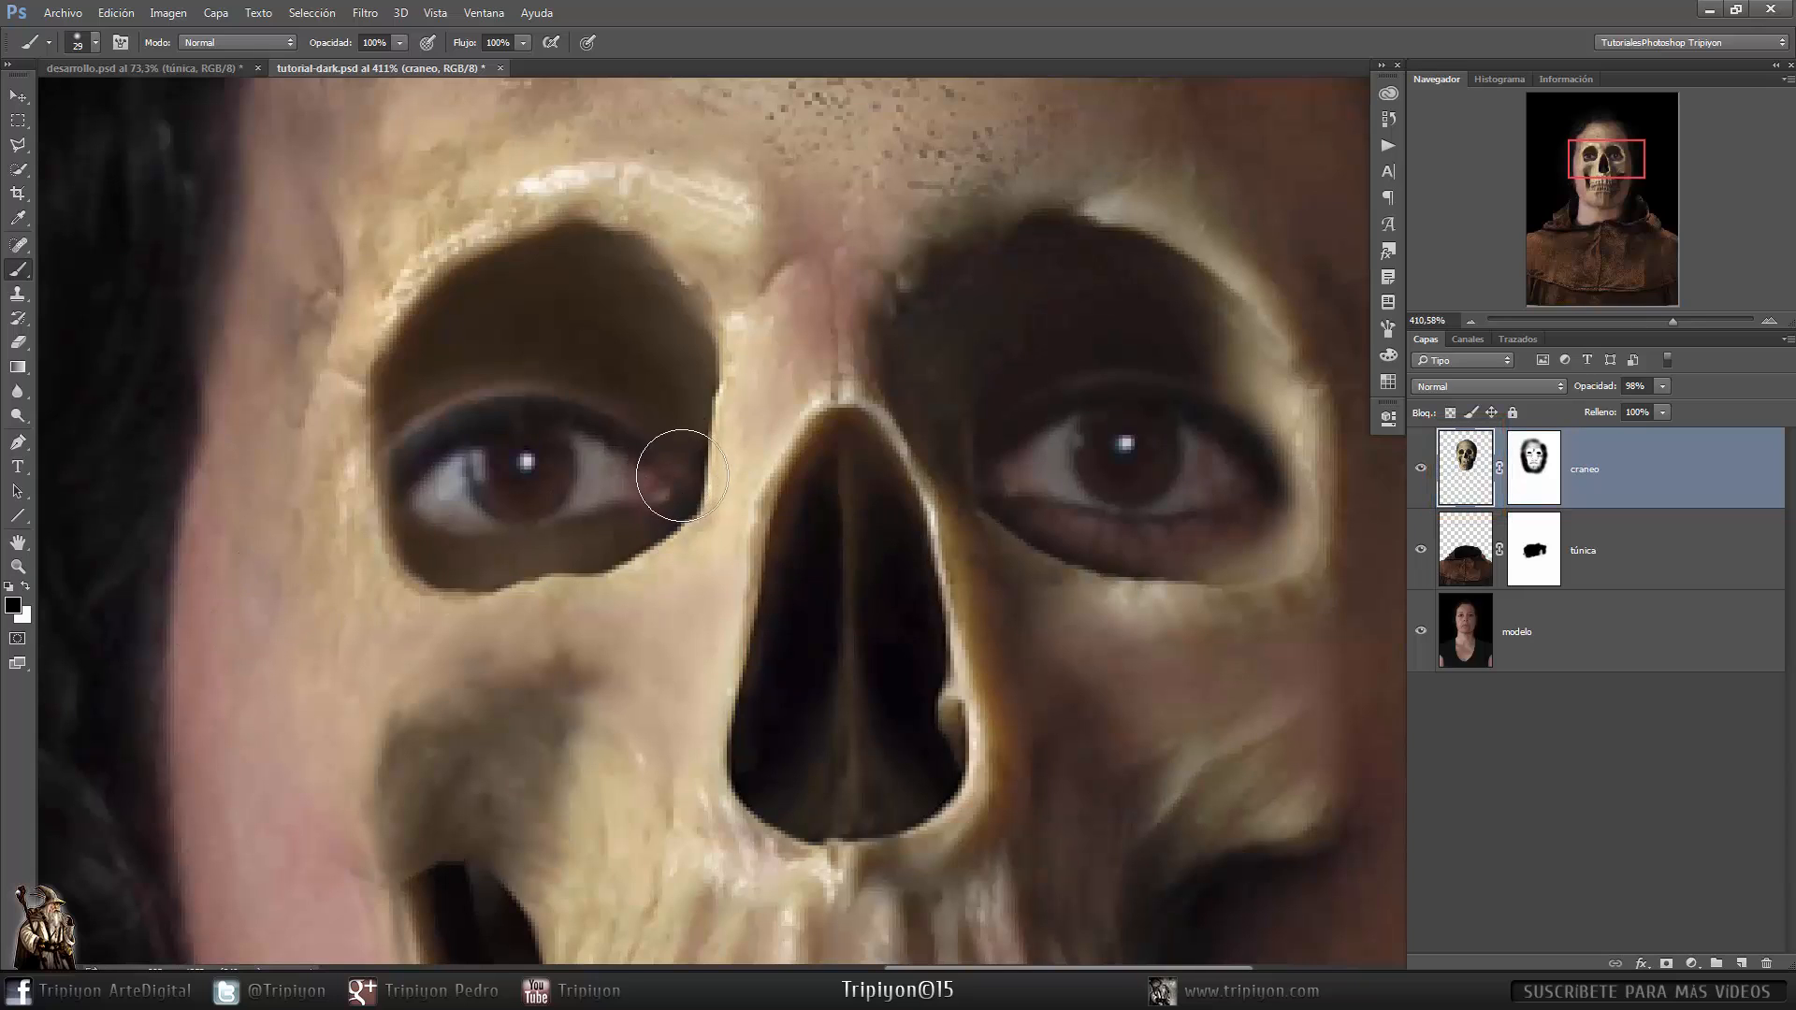
key(1)
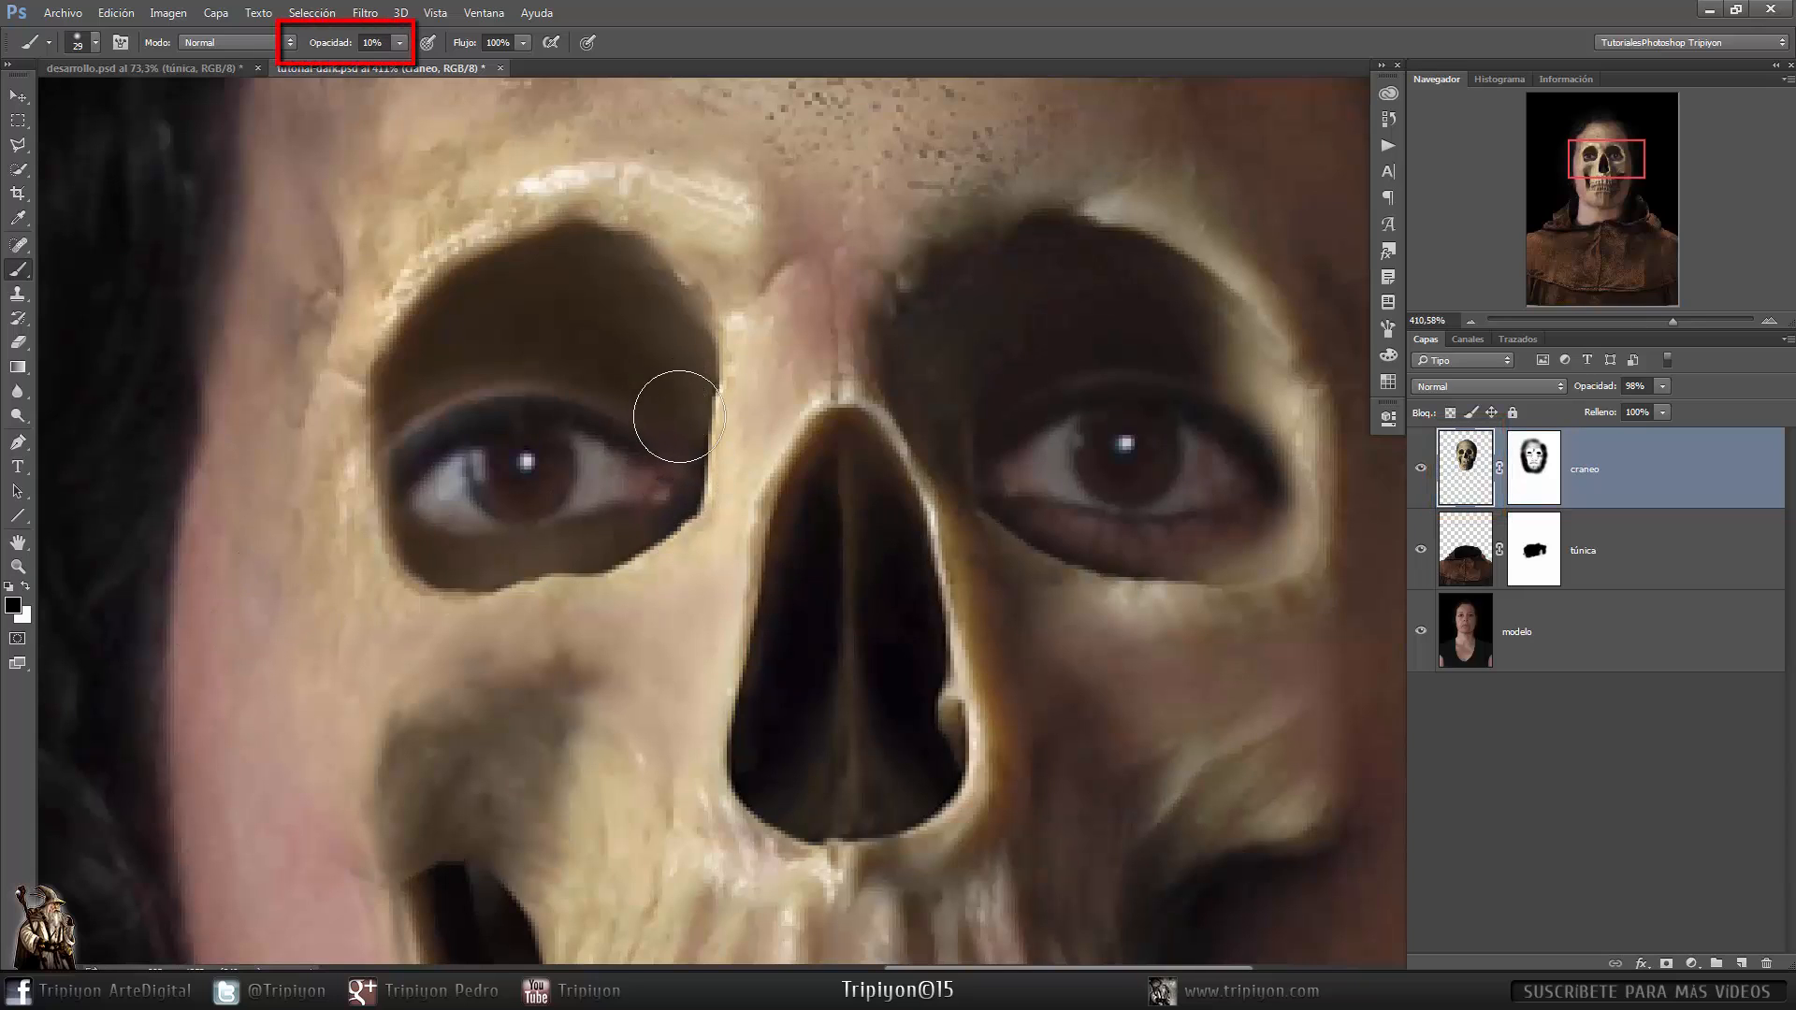
drag(821, 555, 799, 561)
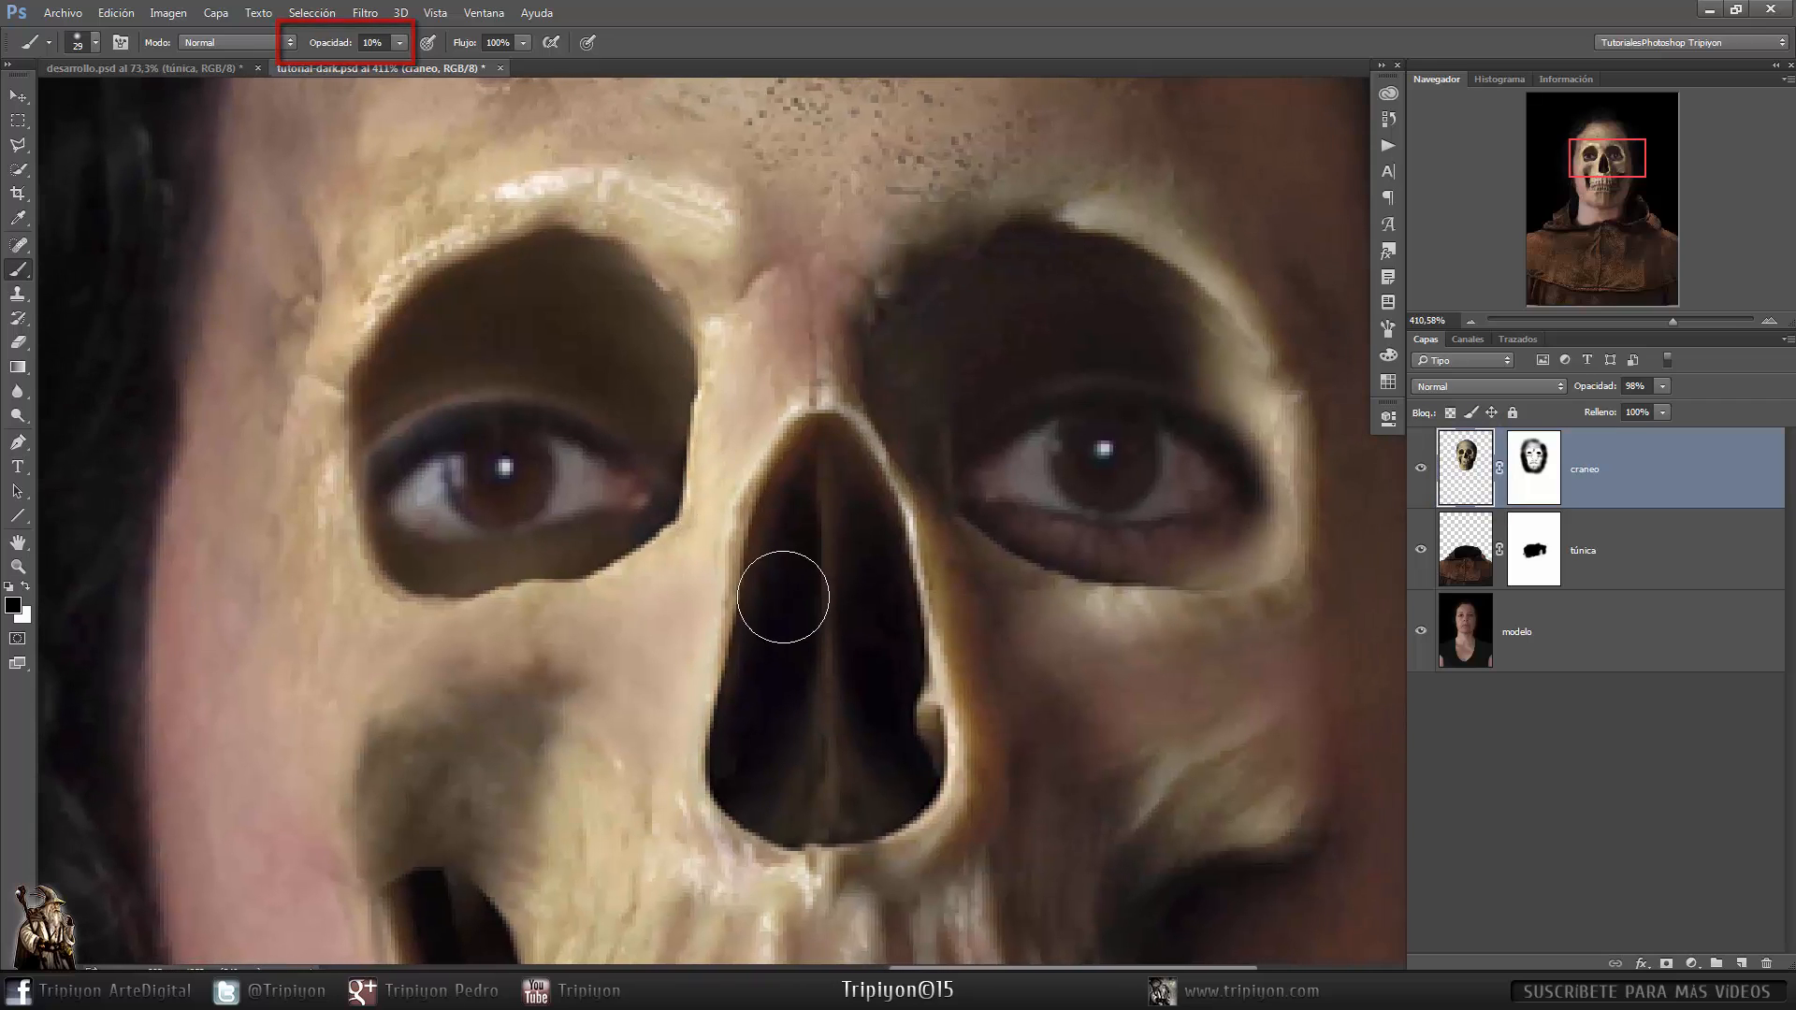
mouse_move(552, 348)
mouse_down()
mouse_move(513, 348)
mouse_move(530, 348)
mouse_up()
mouse_move(617, 424)
mouse_down()
mouse_move(584, 395)
mouse_move(451, 403)
mouse_move(603, 387)
mouse_move(440, 401)
mouse_move(605, 402)
mouse_move(565, 414)
mouse_up()
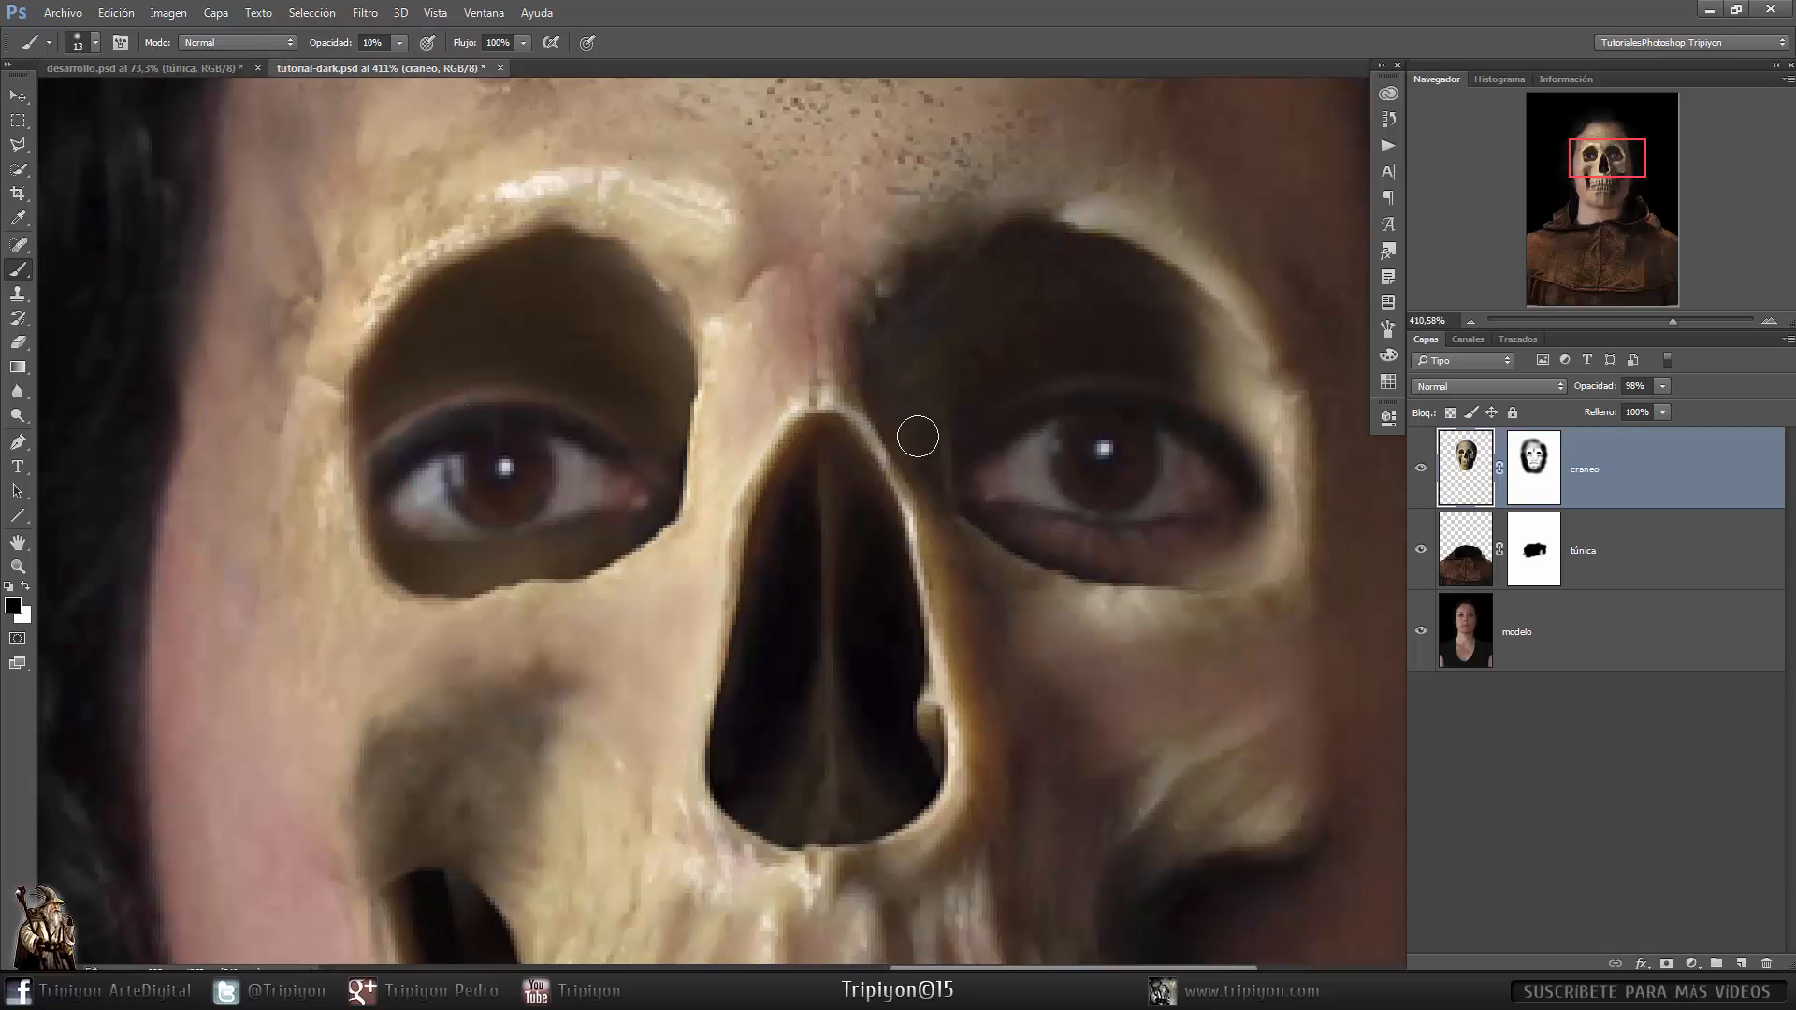
key(0)
mouse_move(533, 384)
mouse_down()
mouse_move(393, 434)
mouse_move(462, 292)
mouse_move(674, 399)
mouse_move(419, 405)
mouse_move(681, 342)
mouse_move(437, 354)
mouse_move(555, 321)
mouse_move(496, 566)
mouse_move(641, 515)
mouse_move(370, 448)
mouse_up()
- Continue darkening both eye sockets, alternating between the craneo mask and its layer pixels, and fit the image on screen
click(1534, 468)
mouse_move(453, 405)
mouse_down()
mouse_move(377, 451)
mouse_move(621, 437)
mouse_move(632, 506)
mouse_up()
click(1465, 468)
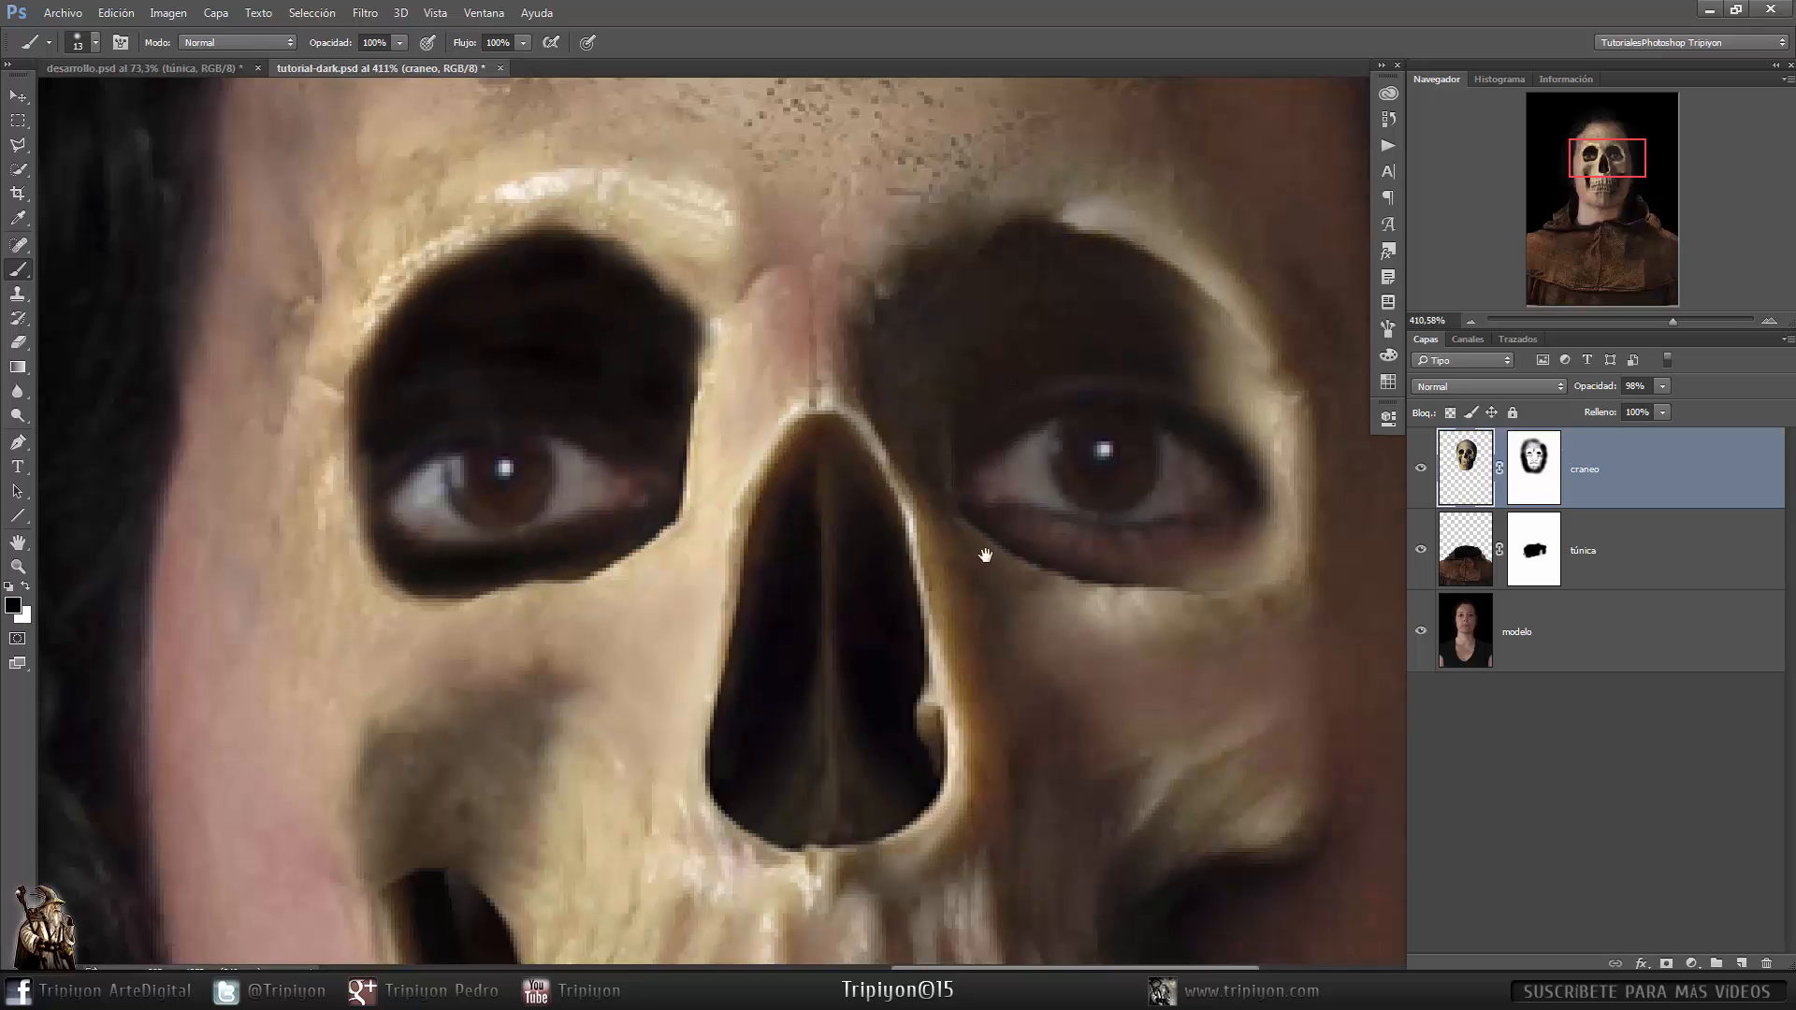
drag(982, 553, 746, 572)
mouse_move(963, 363)
mouse_down()
mouse_move(1009, 447)
mouse_move(853, 324)
mouse_move(729, 302)
mouse_move(913, 315)
mouse_move(981, 427)
mouse_move(710, 487)
mouse_move(974, 574)
mouse_move(849, 563)
mouse_move(803, 545)
mouse_move(1015, 535)
mouse_move(982, 517)
mouse_up()
click(1534, 467)
click(1465, 468)
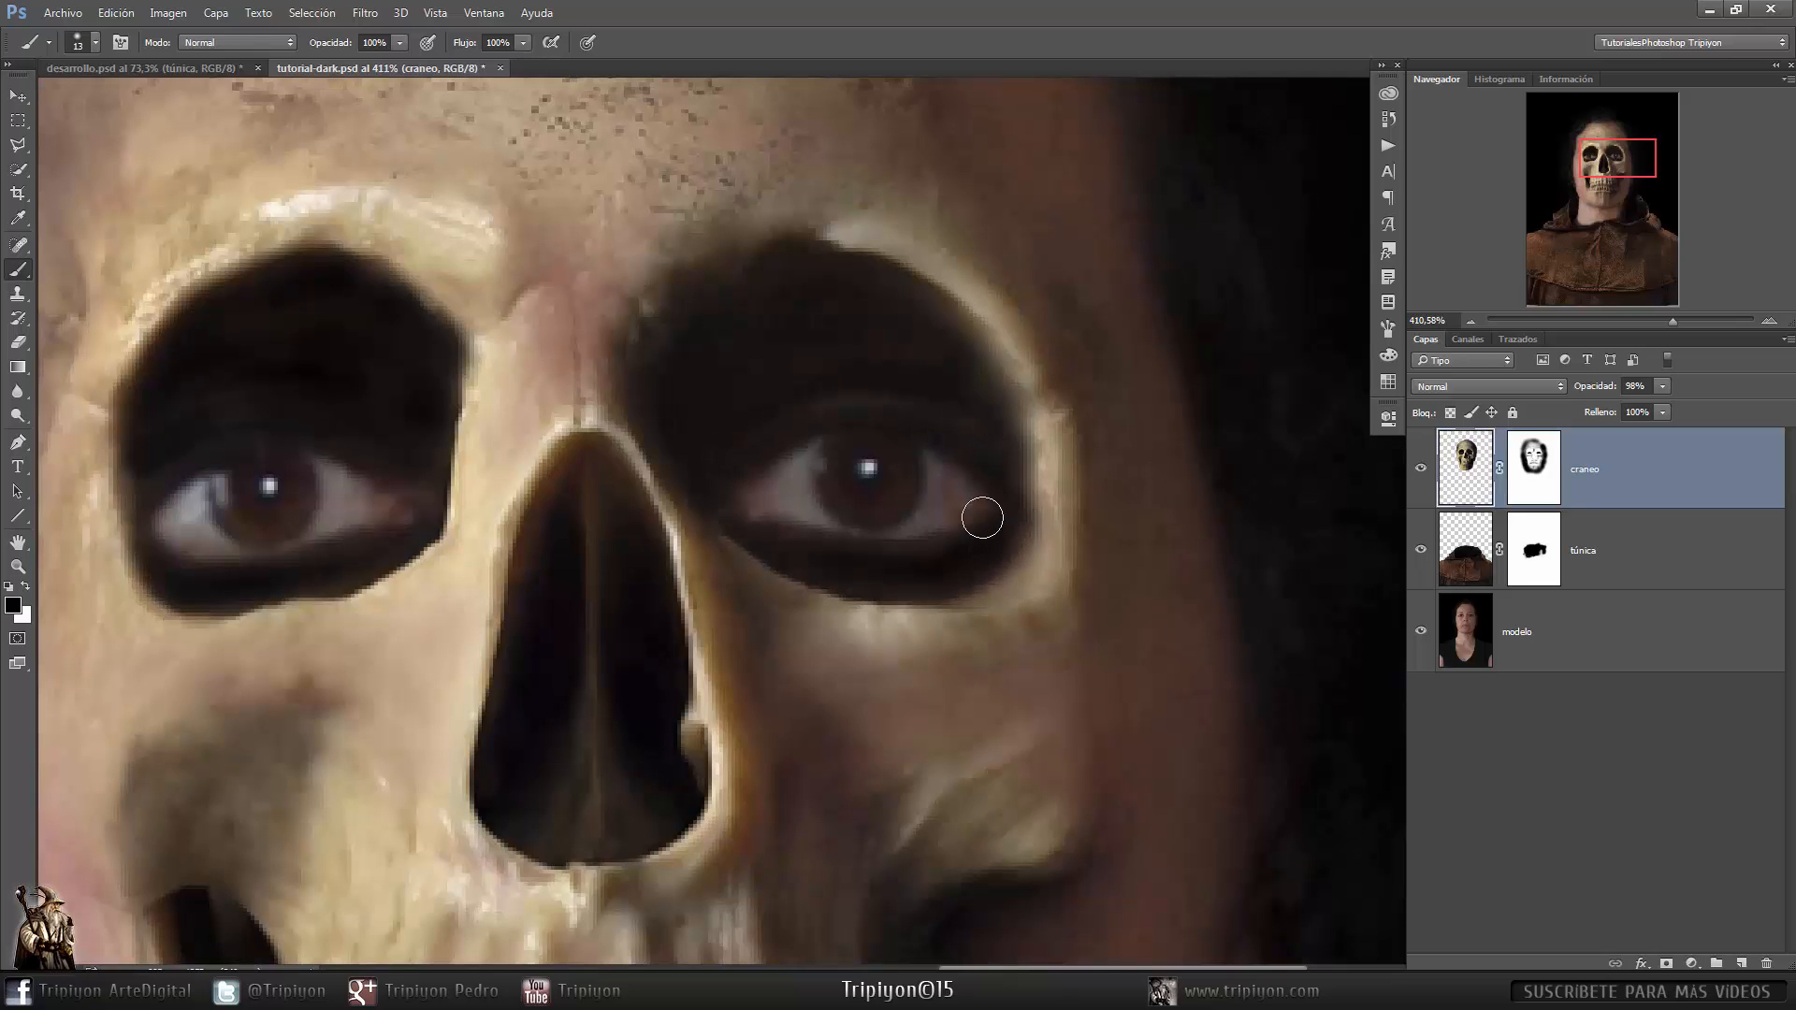
key(ctrl+0)
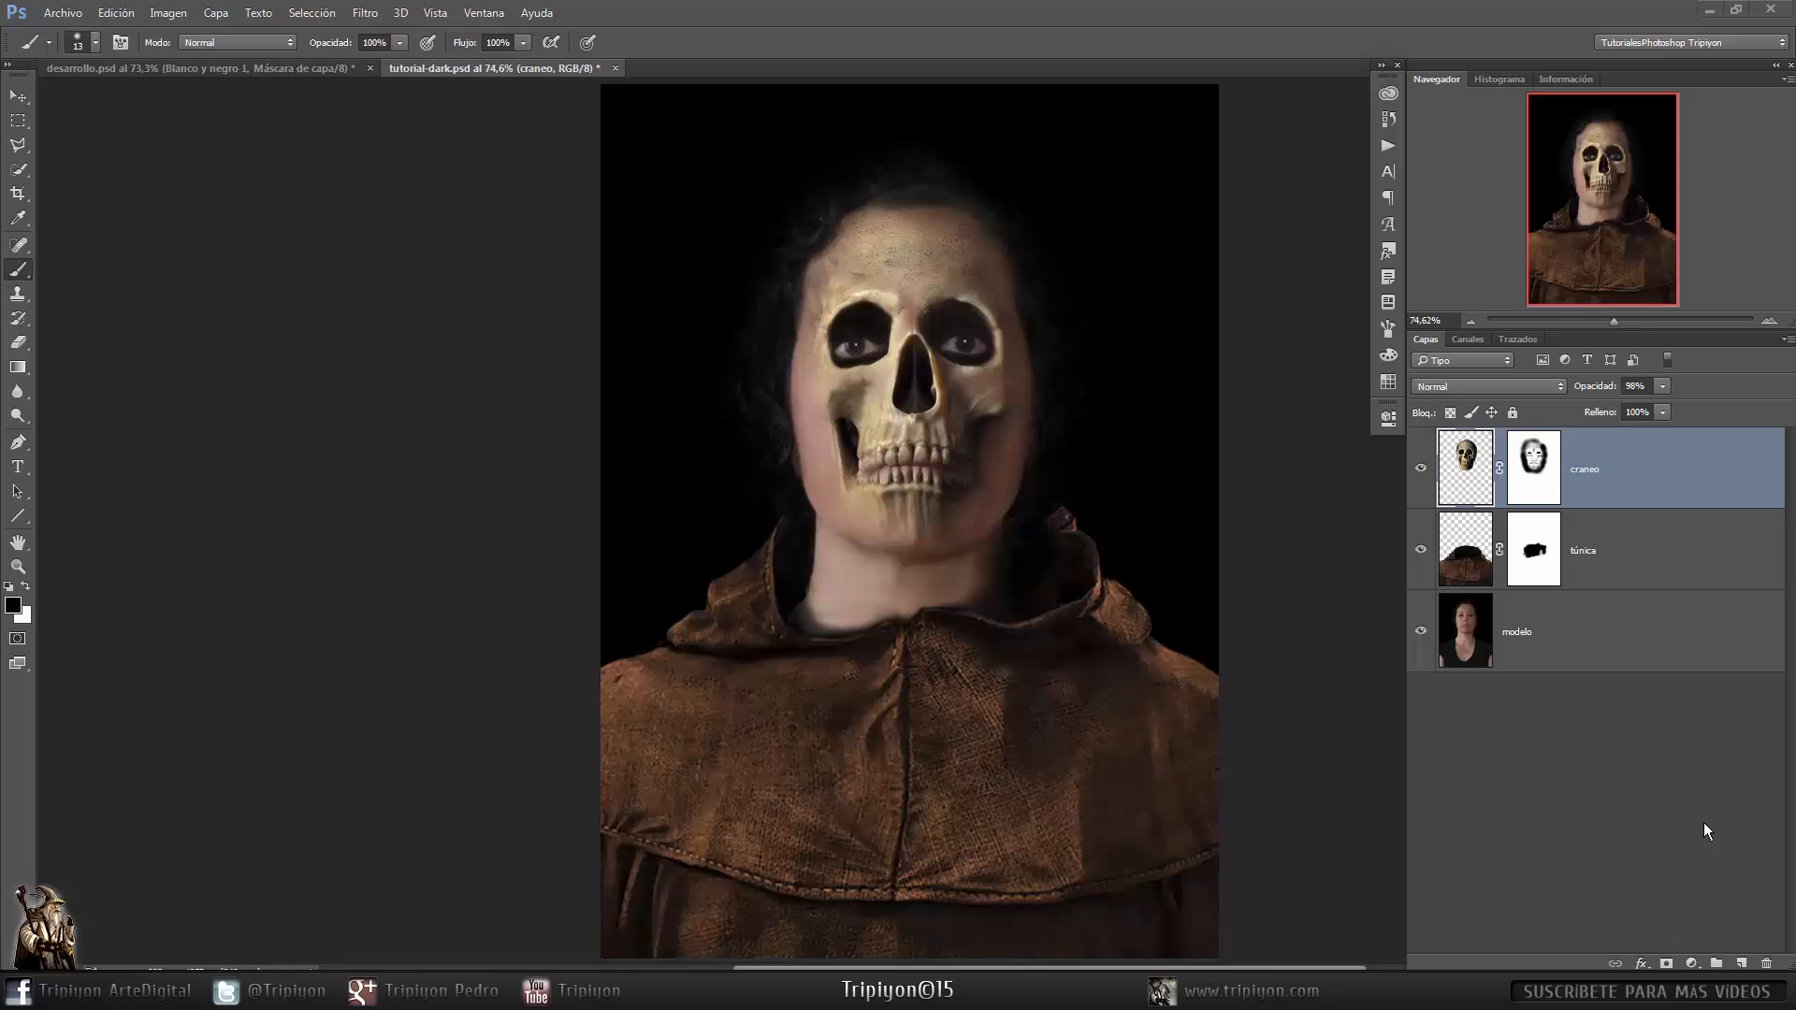
- Add a Black and White adjustment layer using the Filtro azul de alto contraste preset
click(1693, 964)
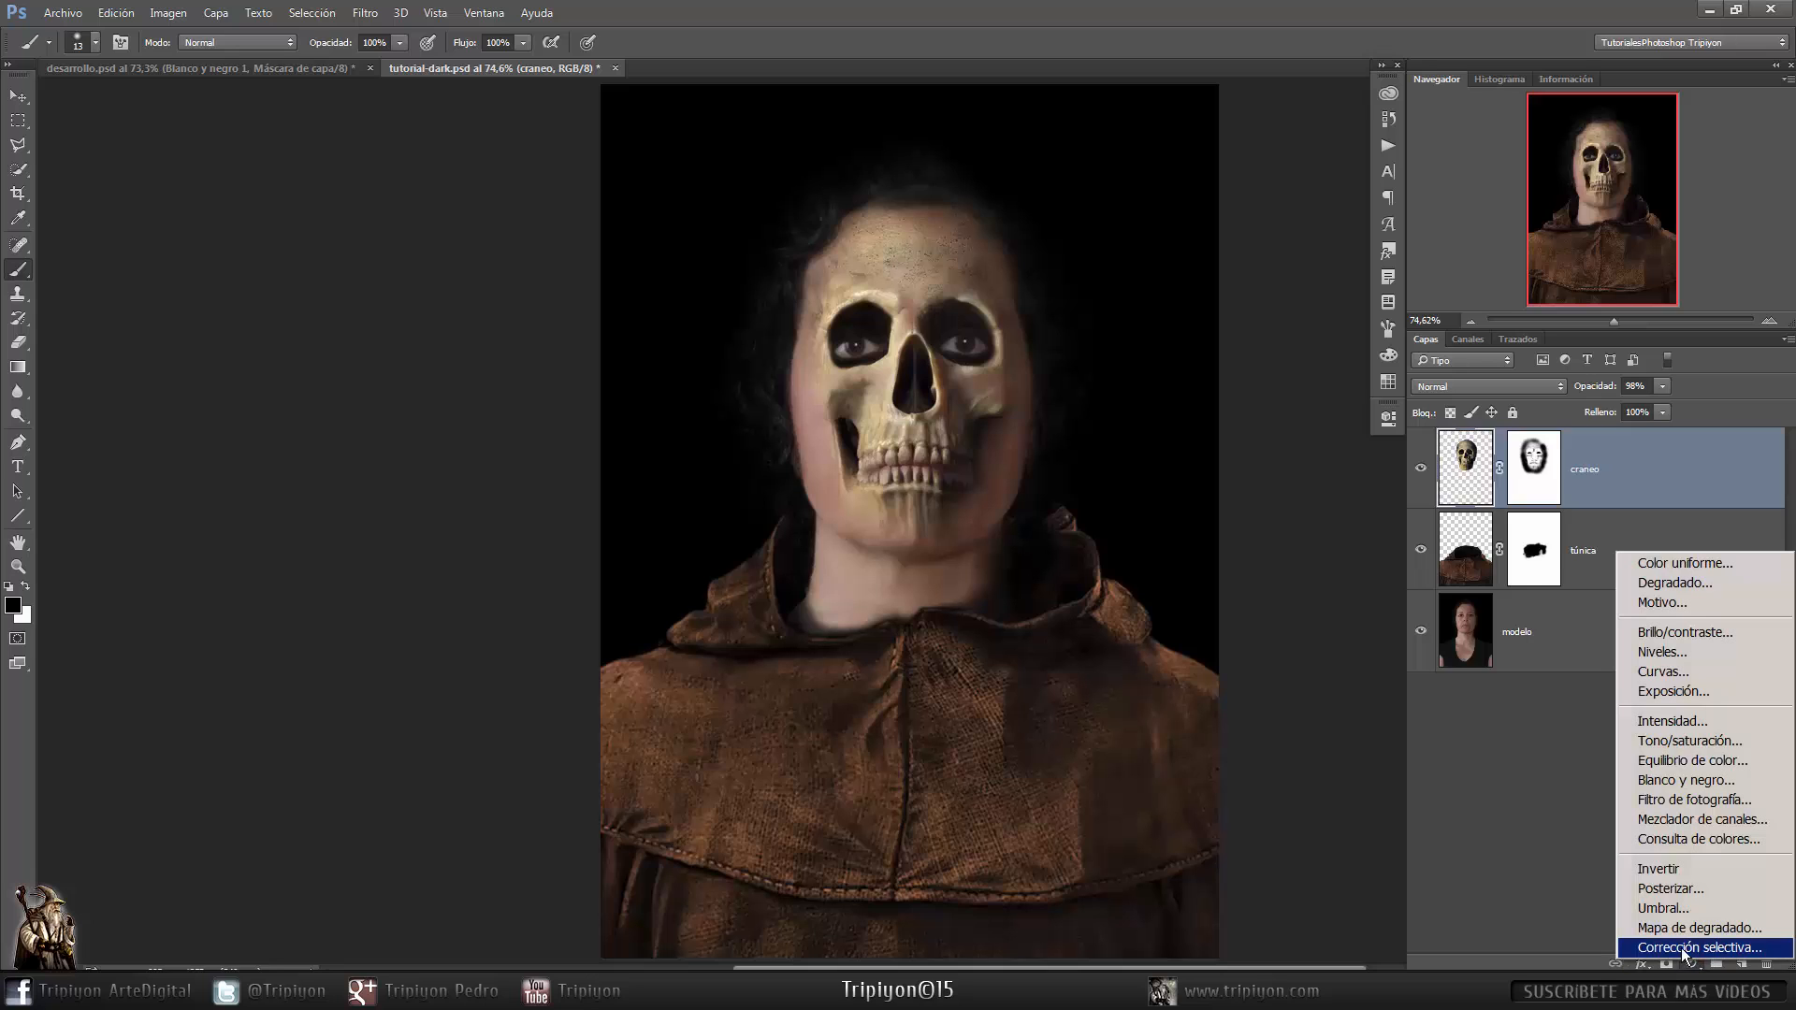
click(1706, 784)
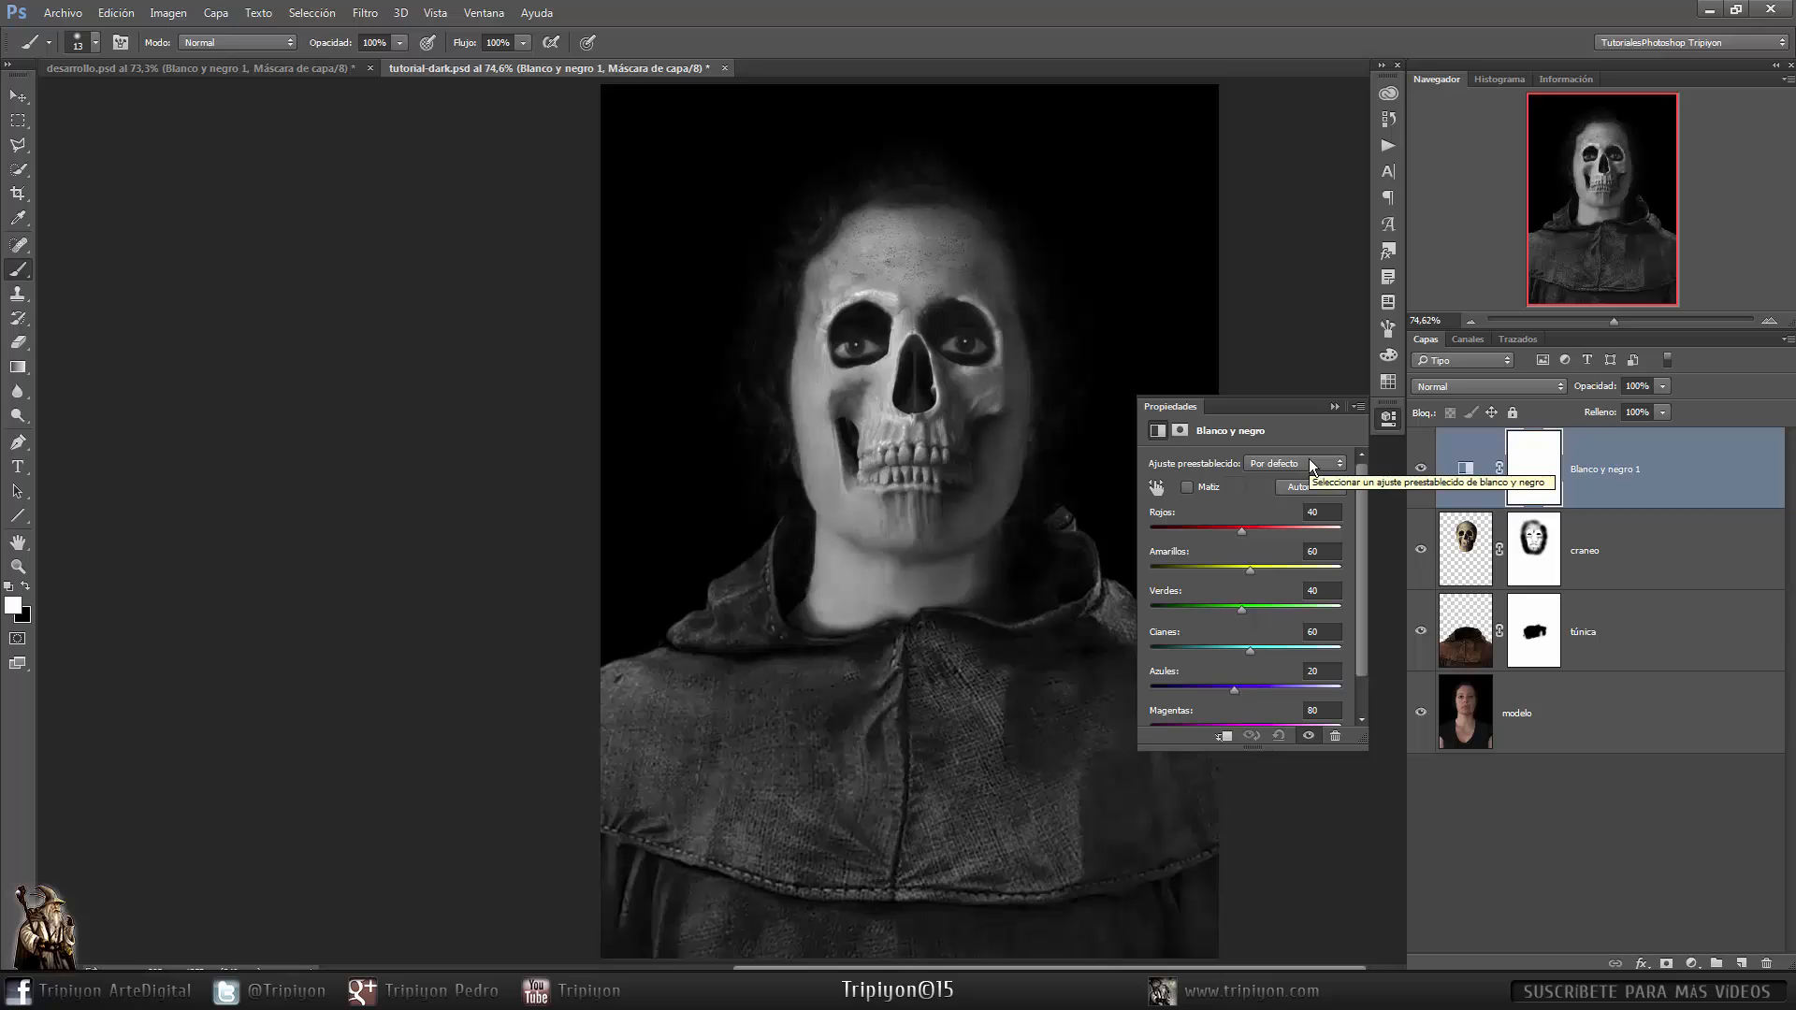
click(1319, 462)
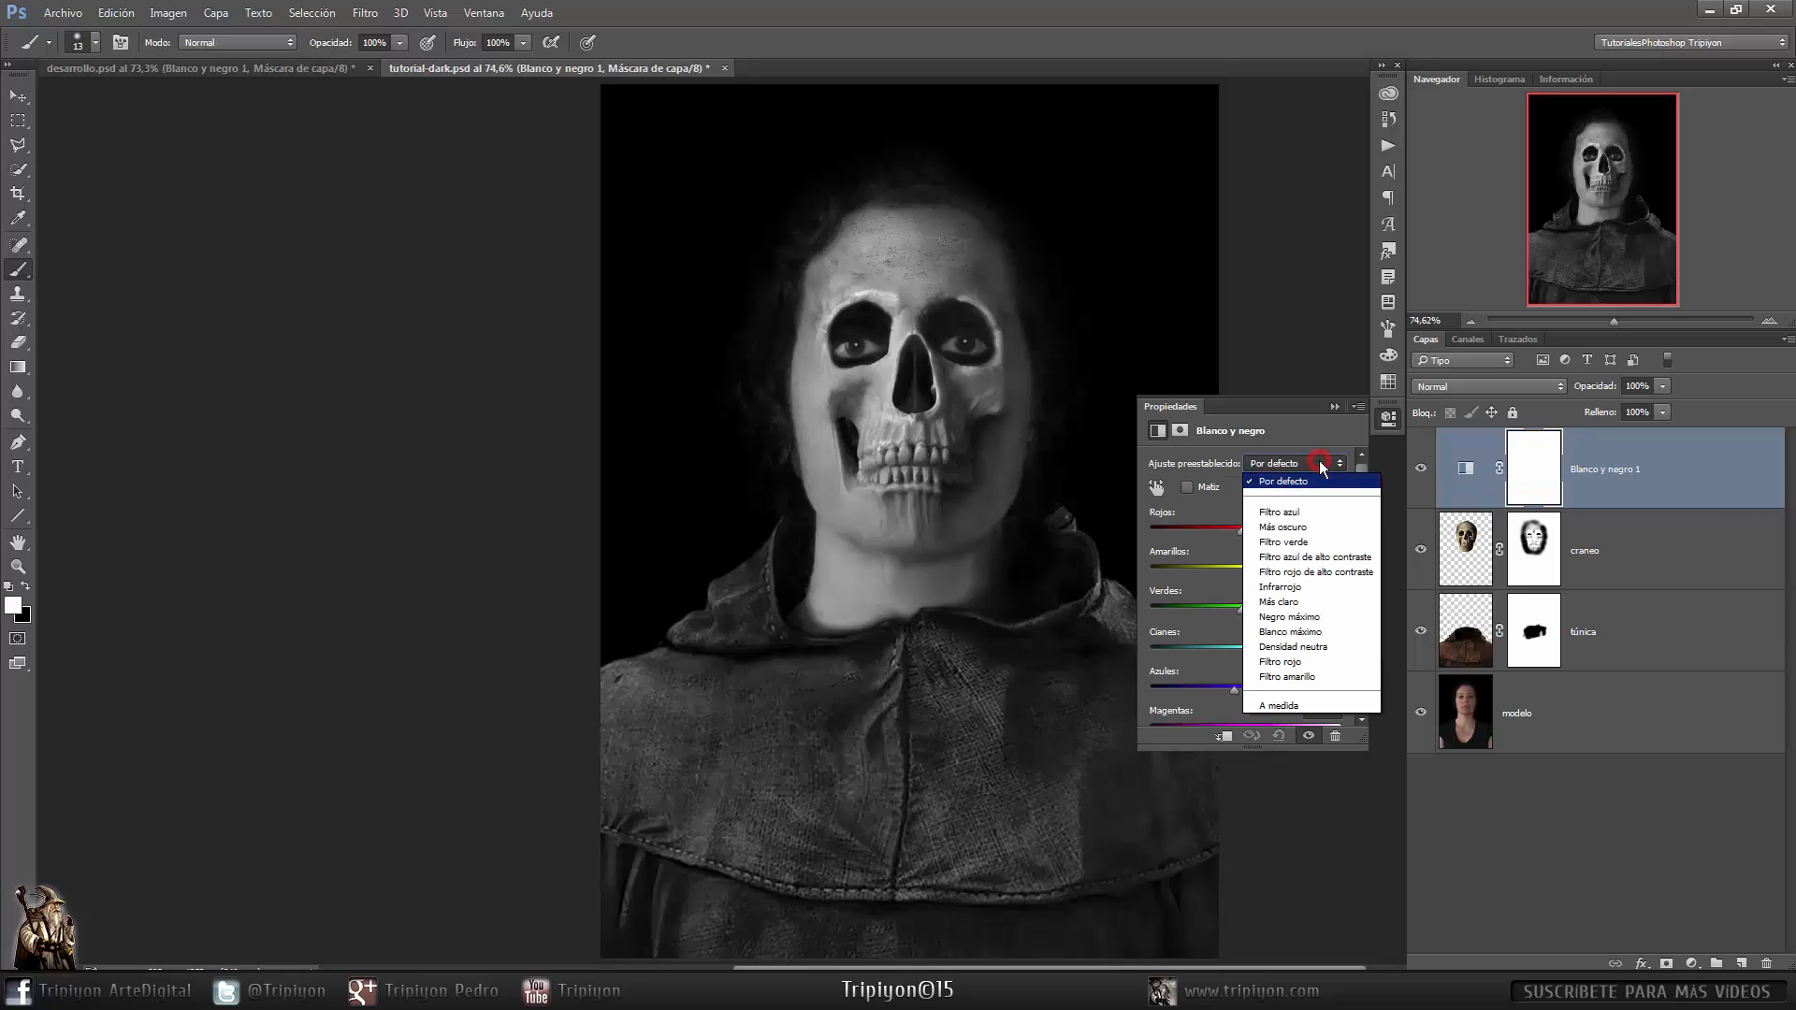
click(1337, 561)
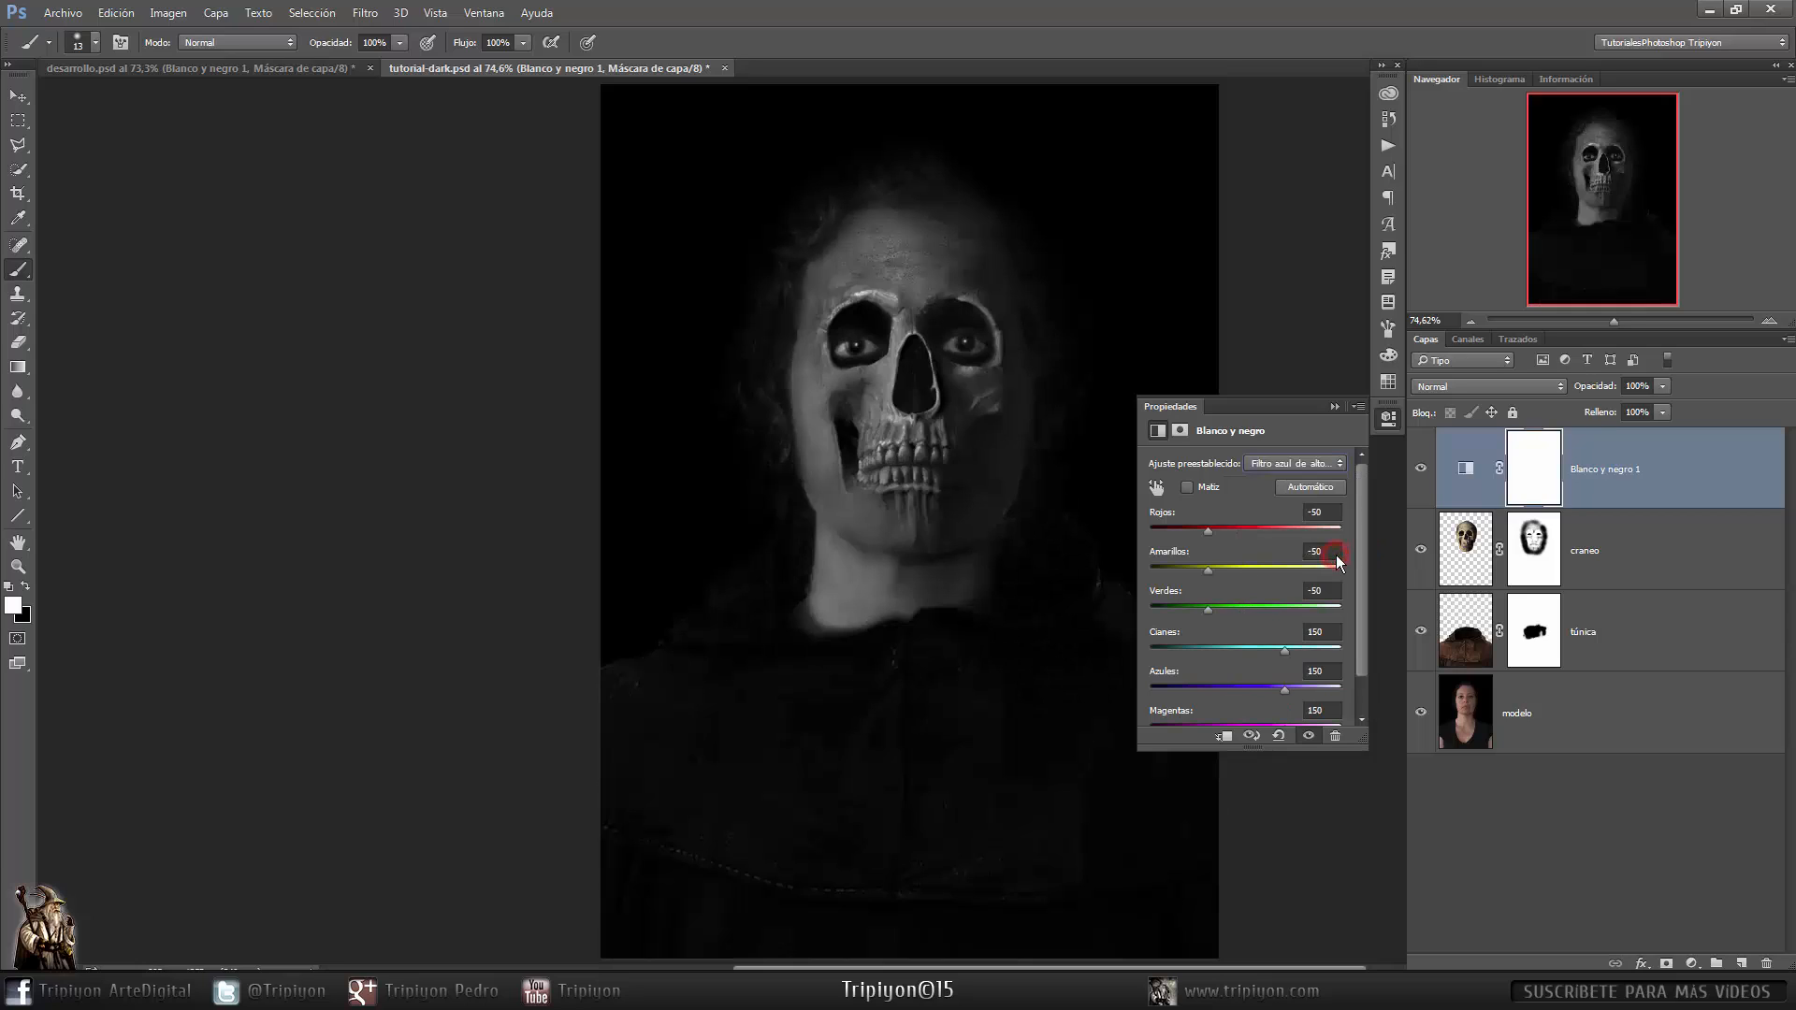
- Close the properties panel and set the Black and White layer's opacity to 60%
click(1388, 419)
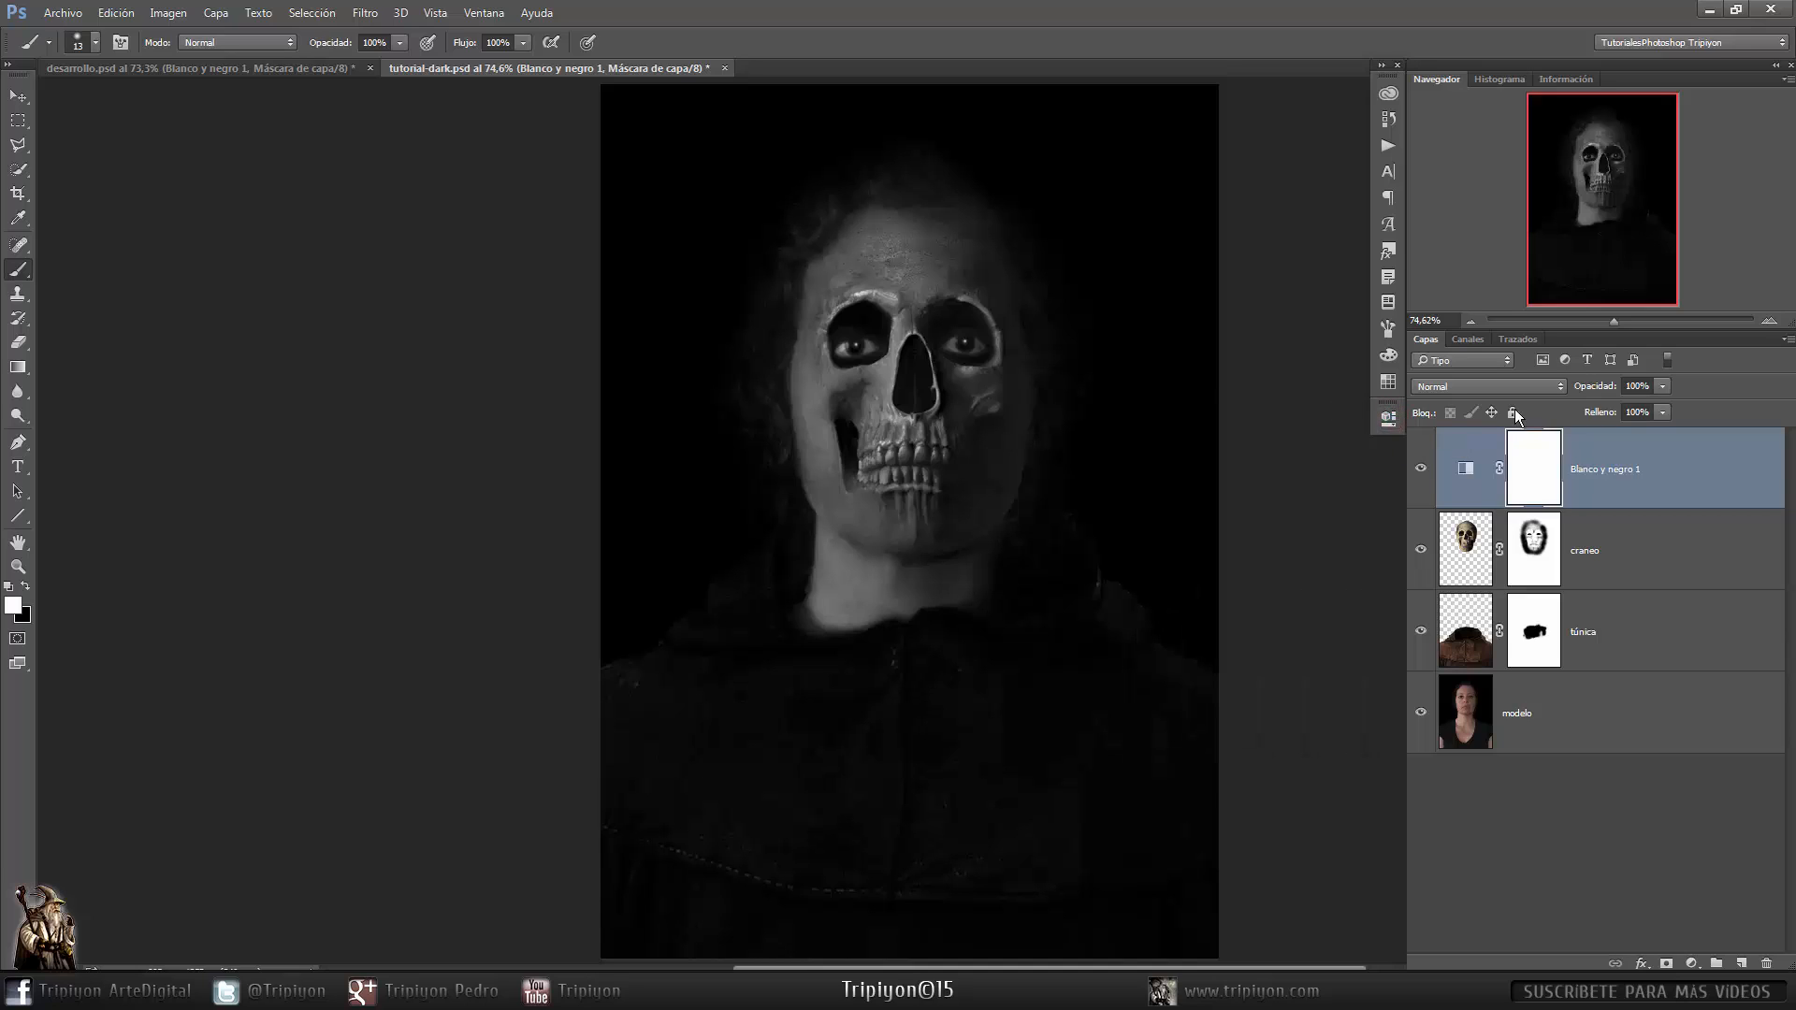
key(l)
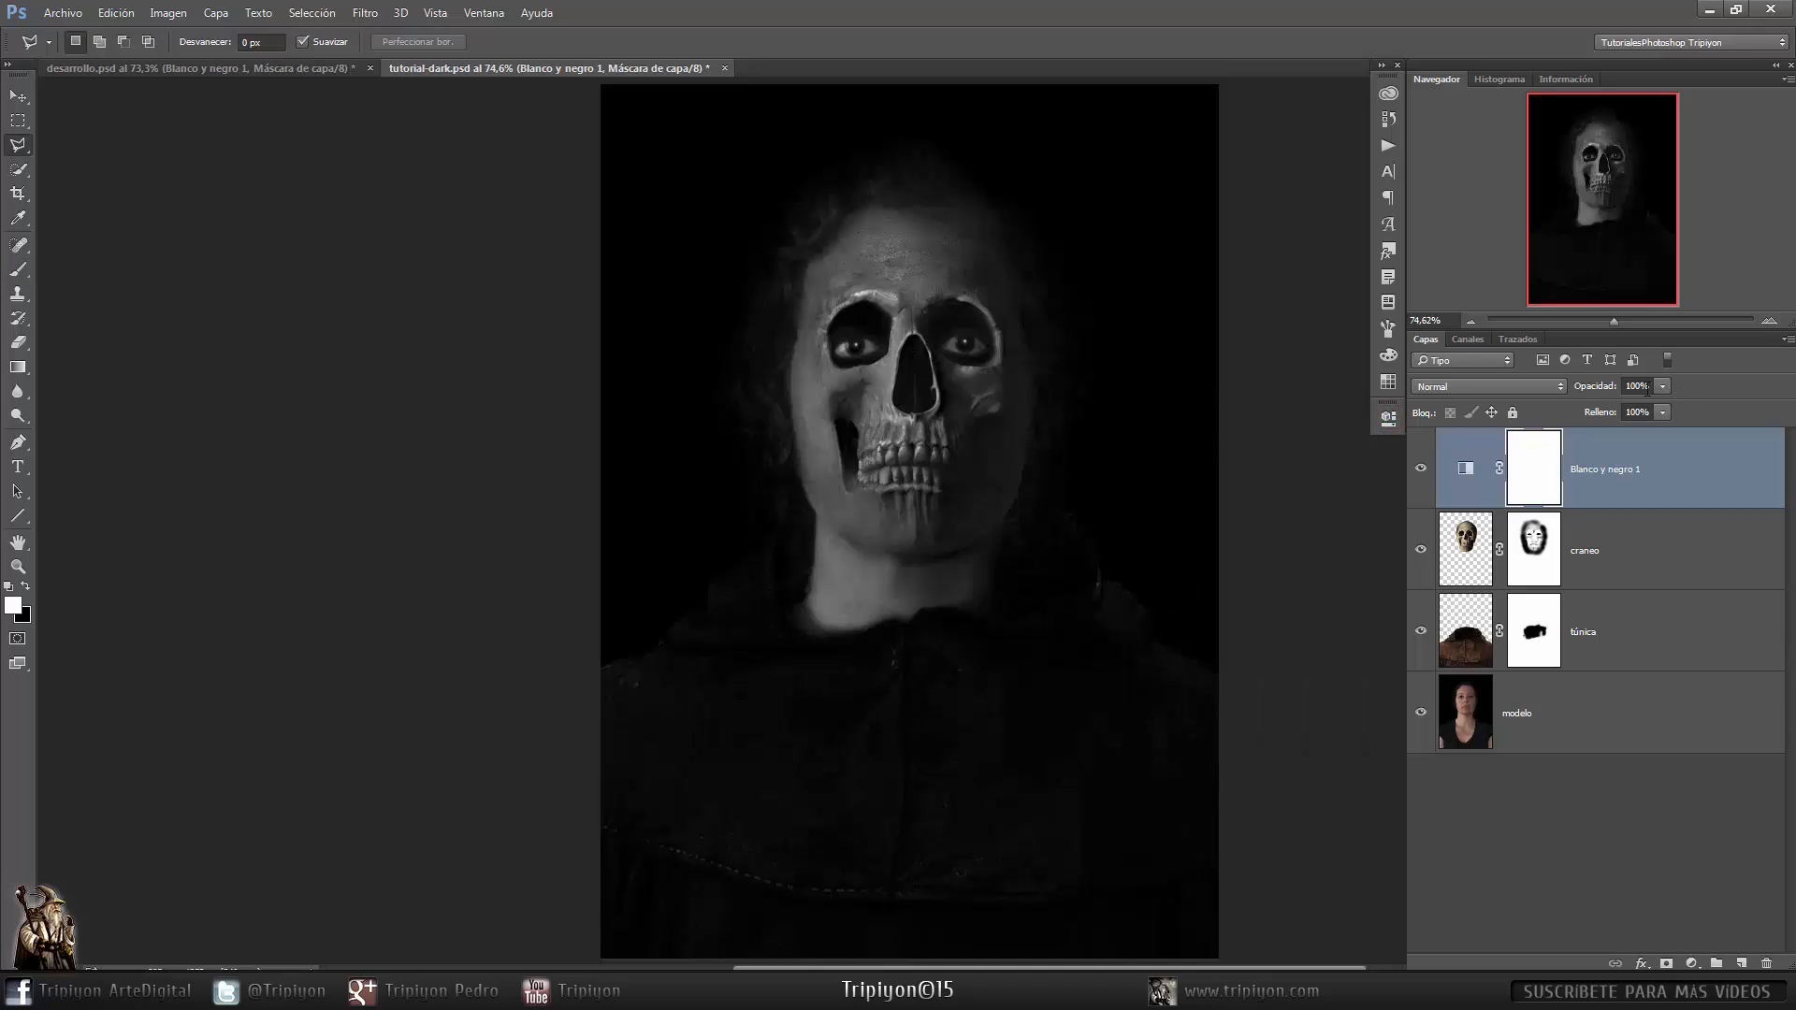
key(6)
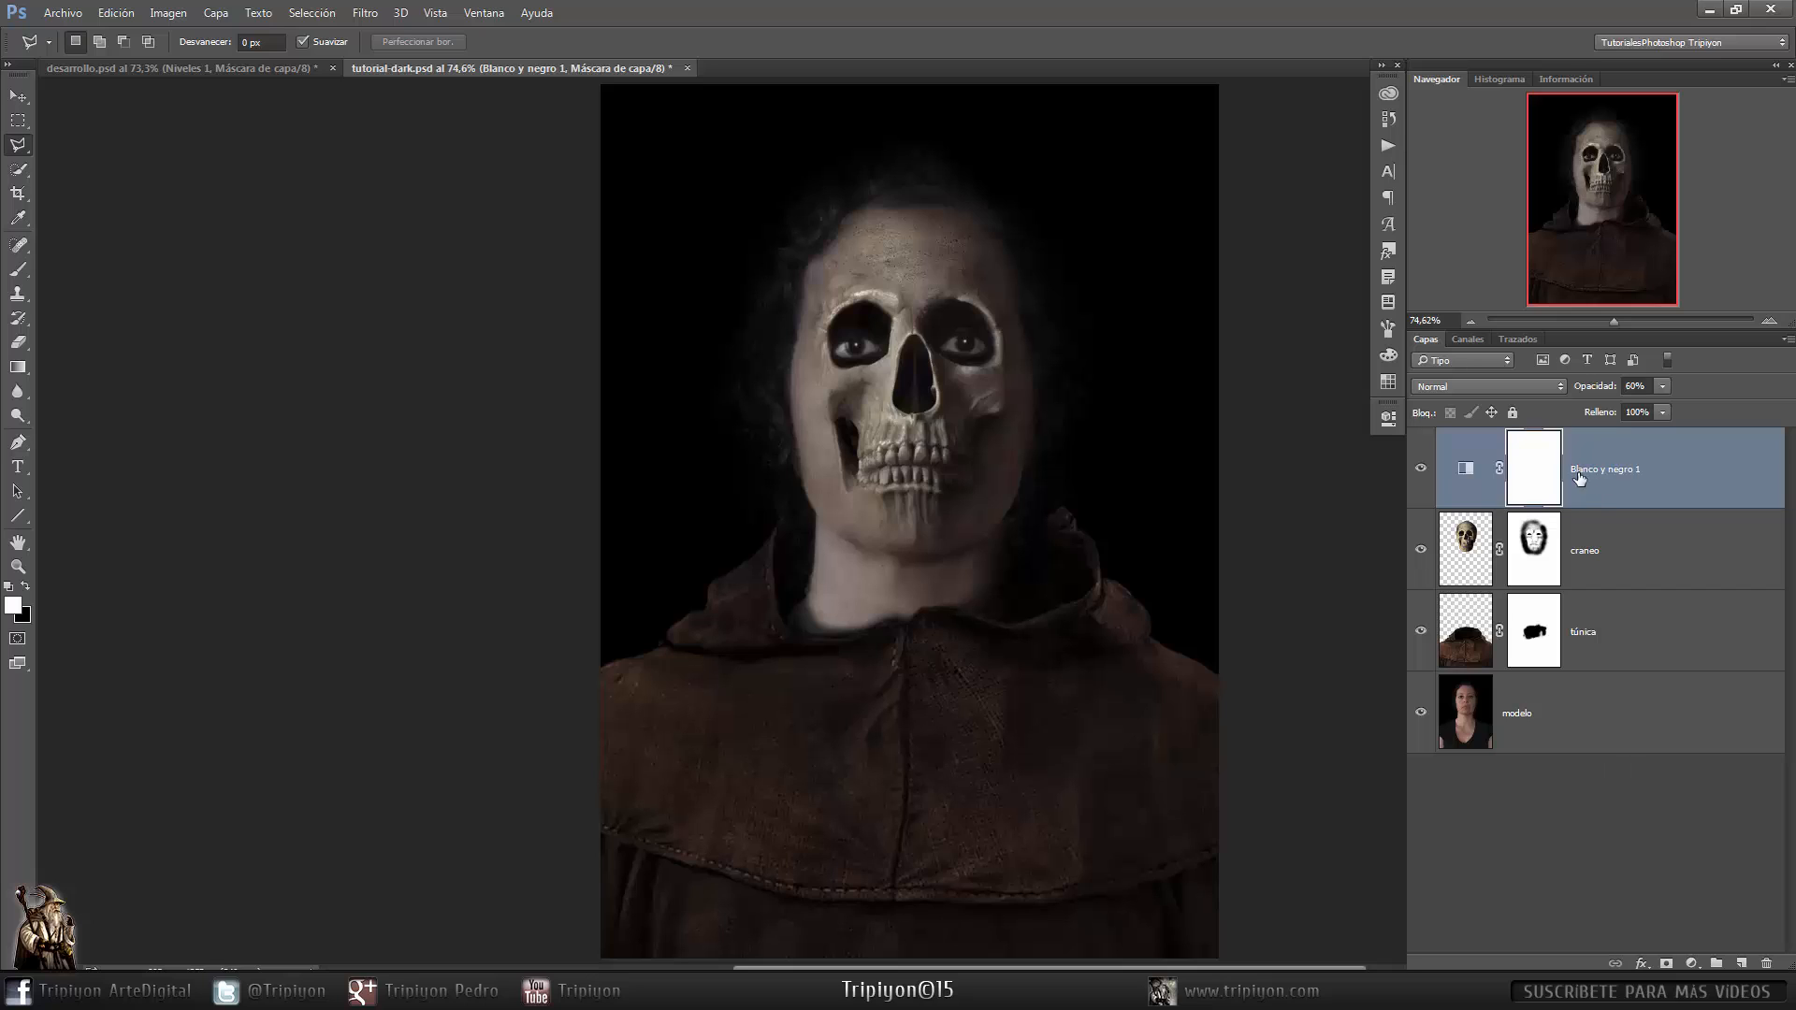
- Hide the Black and White layer, zoom into the face and enter Quick Mask mode with a 33 px soft brush
click(1420, 469)
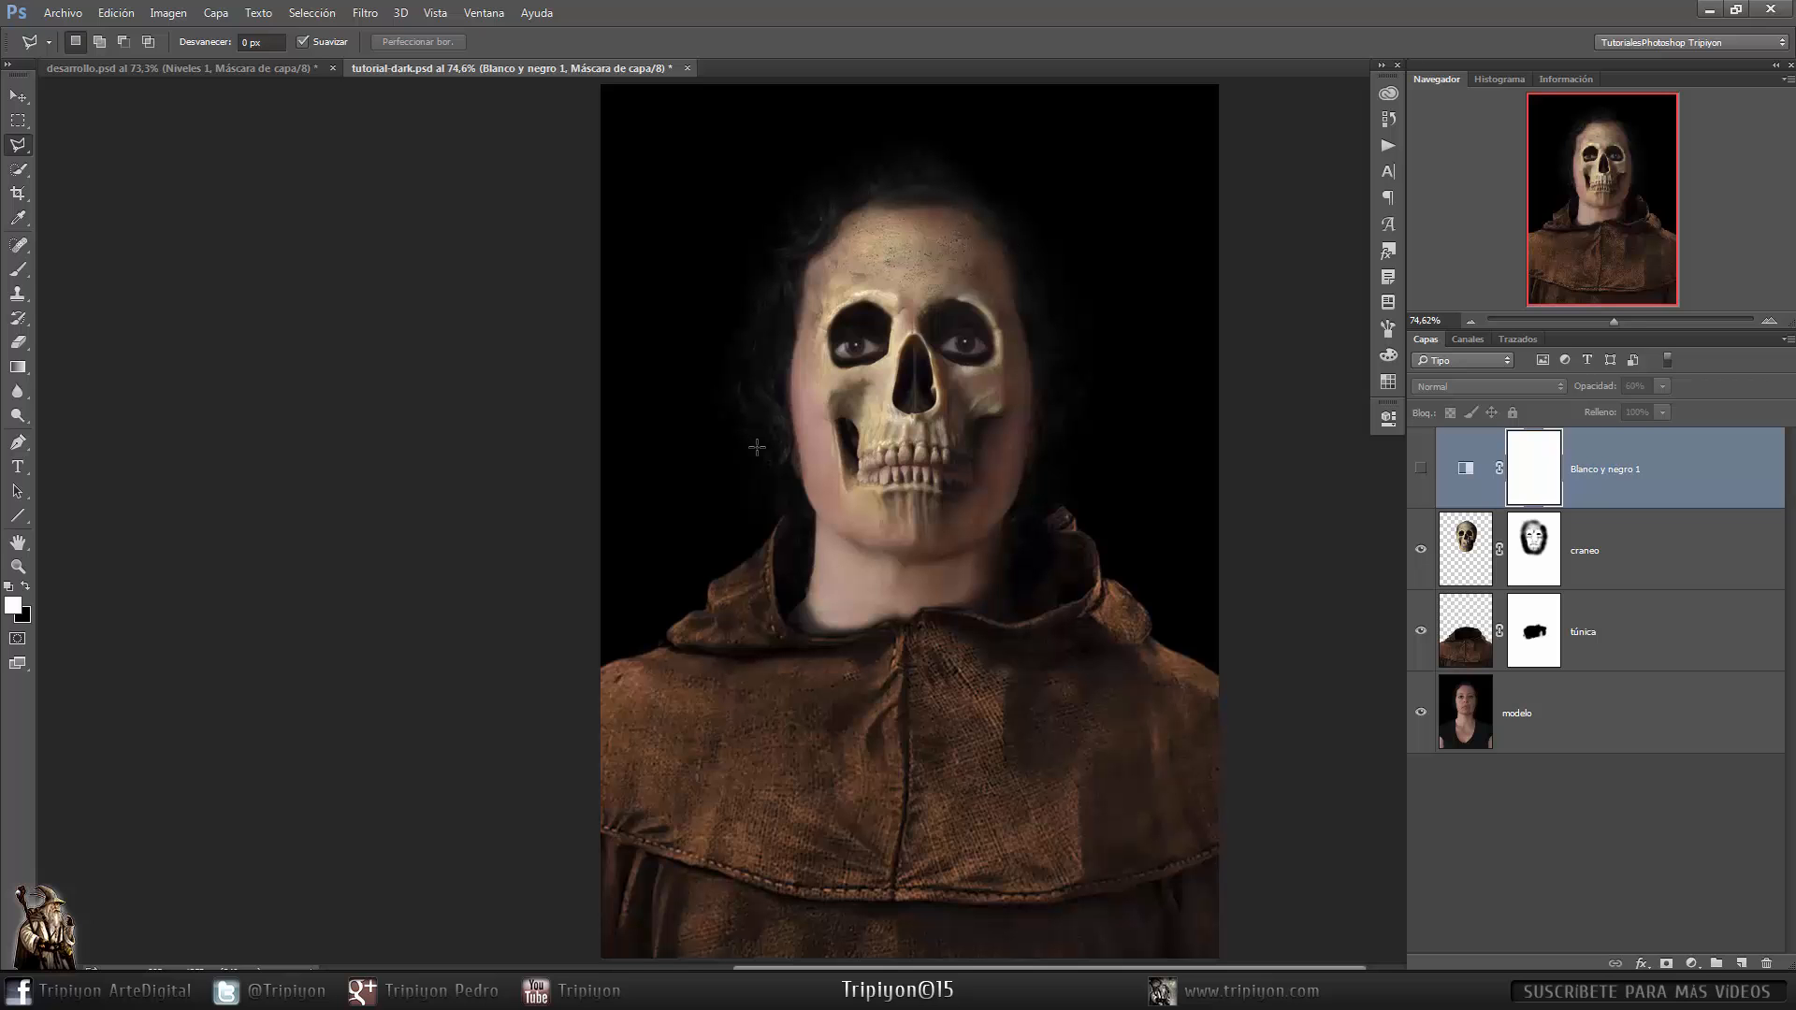
drag(751, 453, 831, 452)
drag(987, 647, 895, 627)
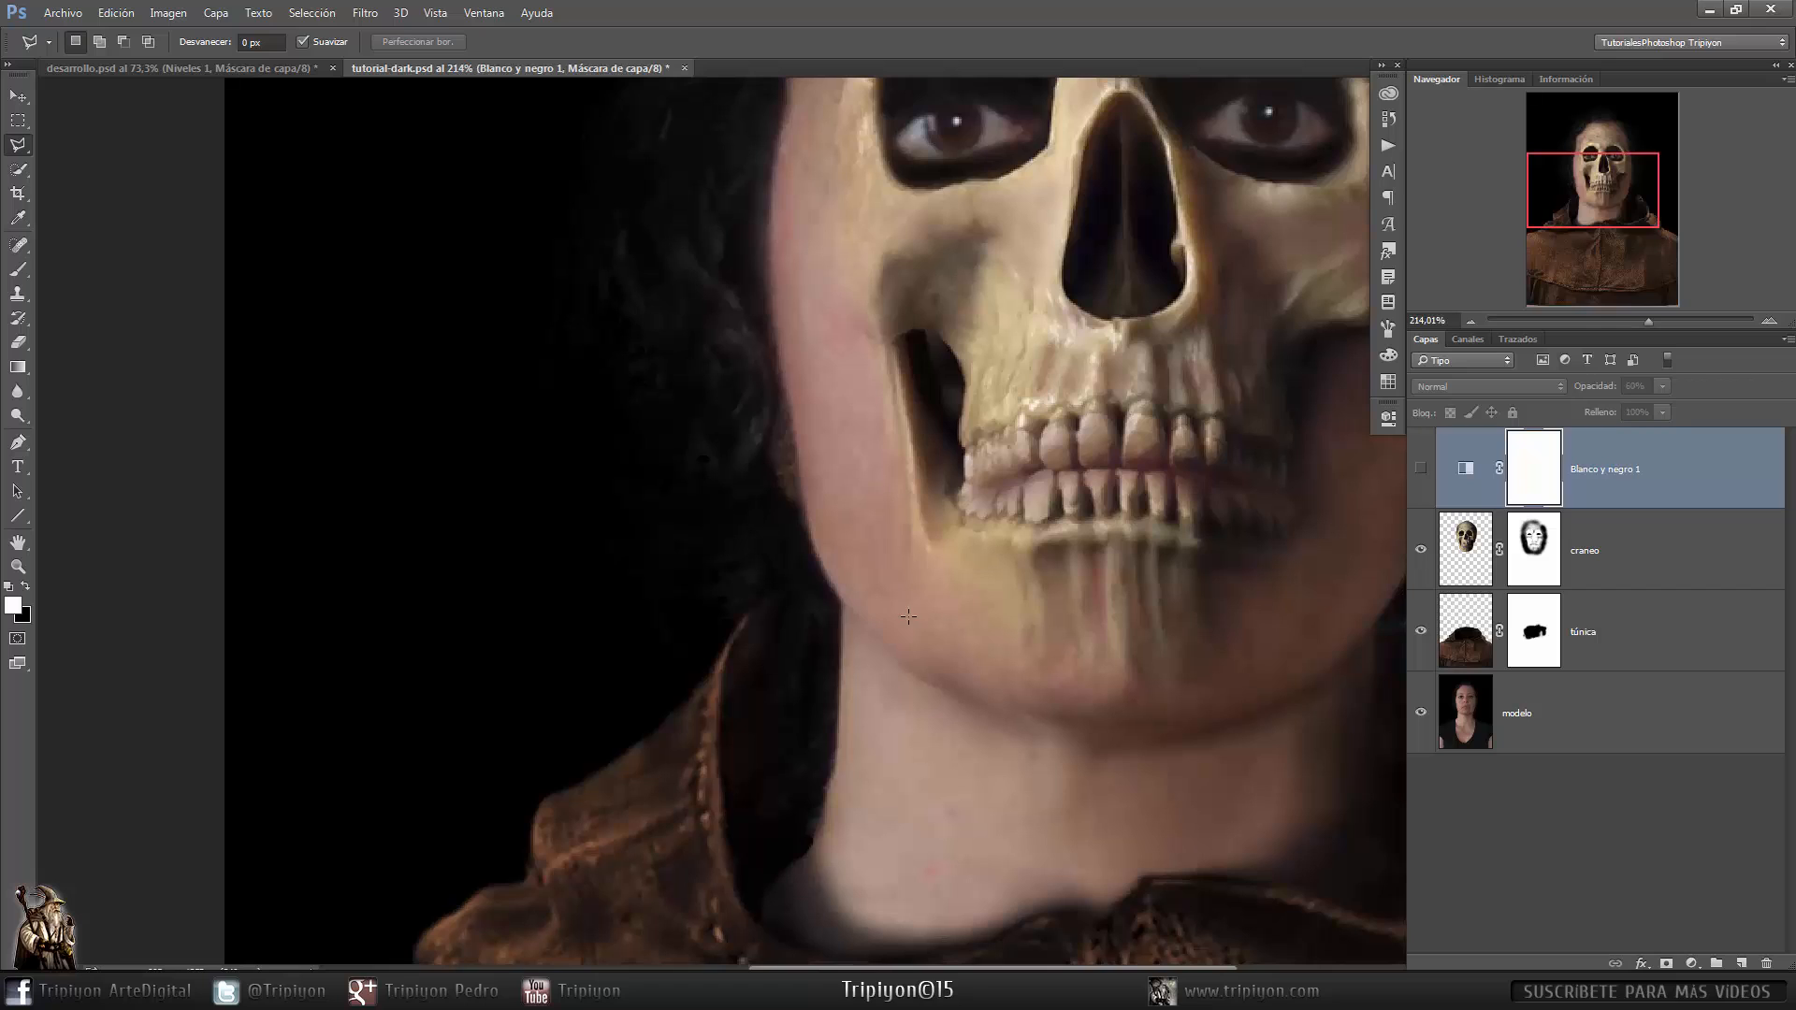
key(q)
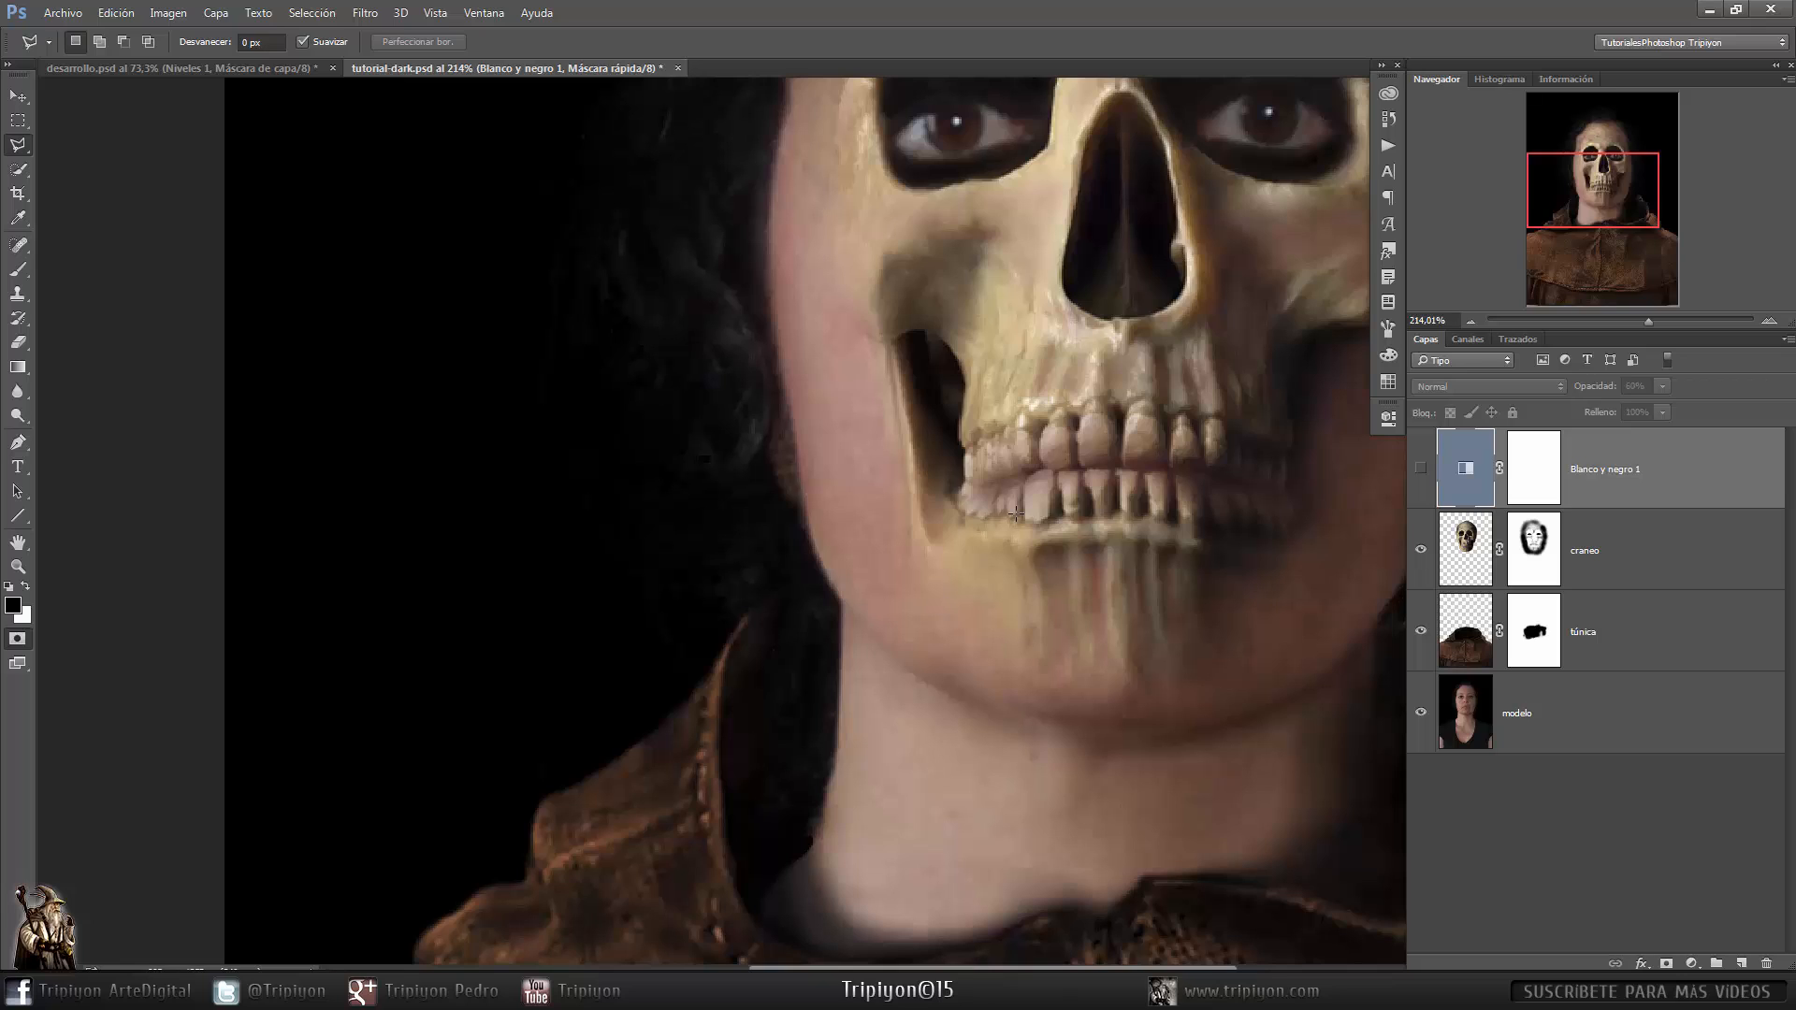
key(b)
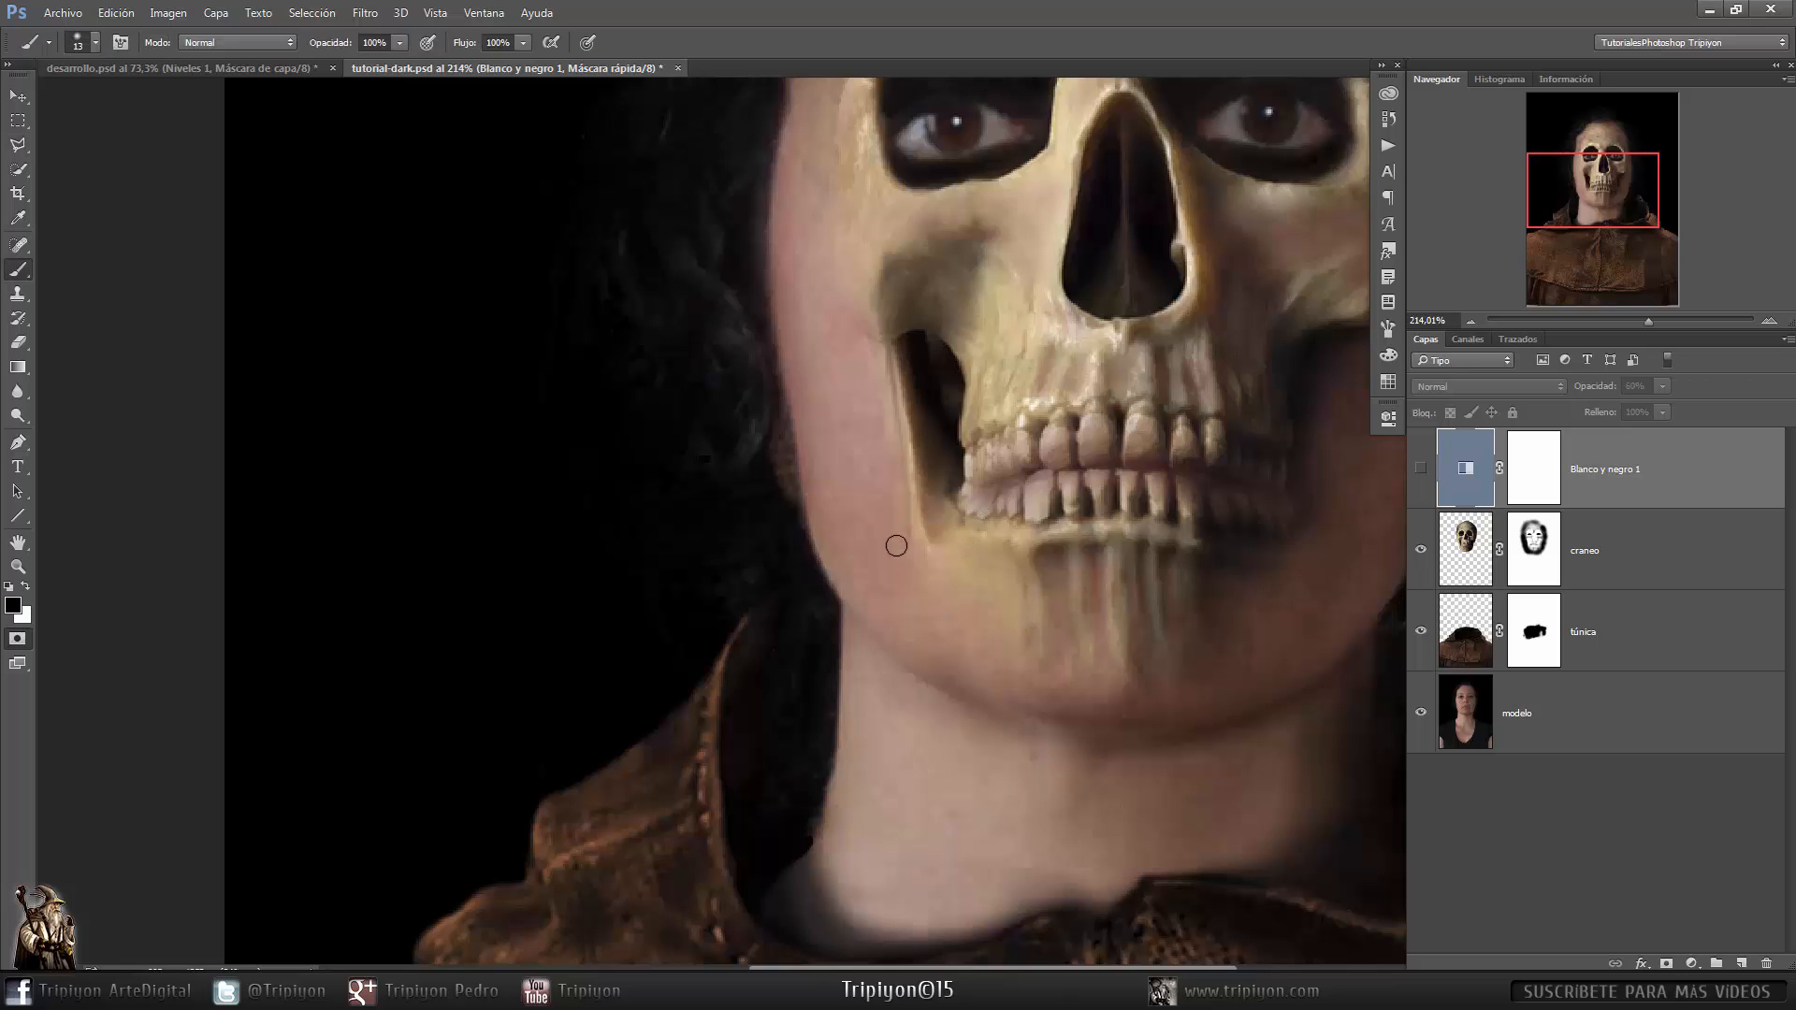
drag(790, 589, 810, 590)
right_click(812, 552)
mouse_move(928, 654)
mouse_down()
mouse_move(911, 653)
mouse_move(933, 652)
mouse_up()
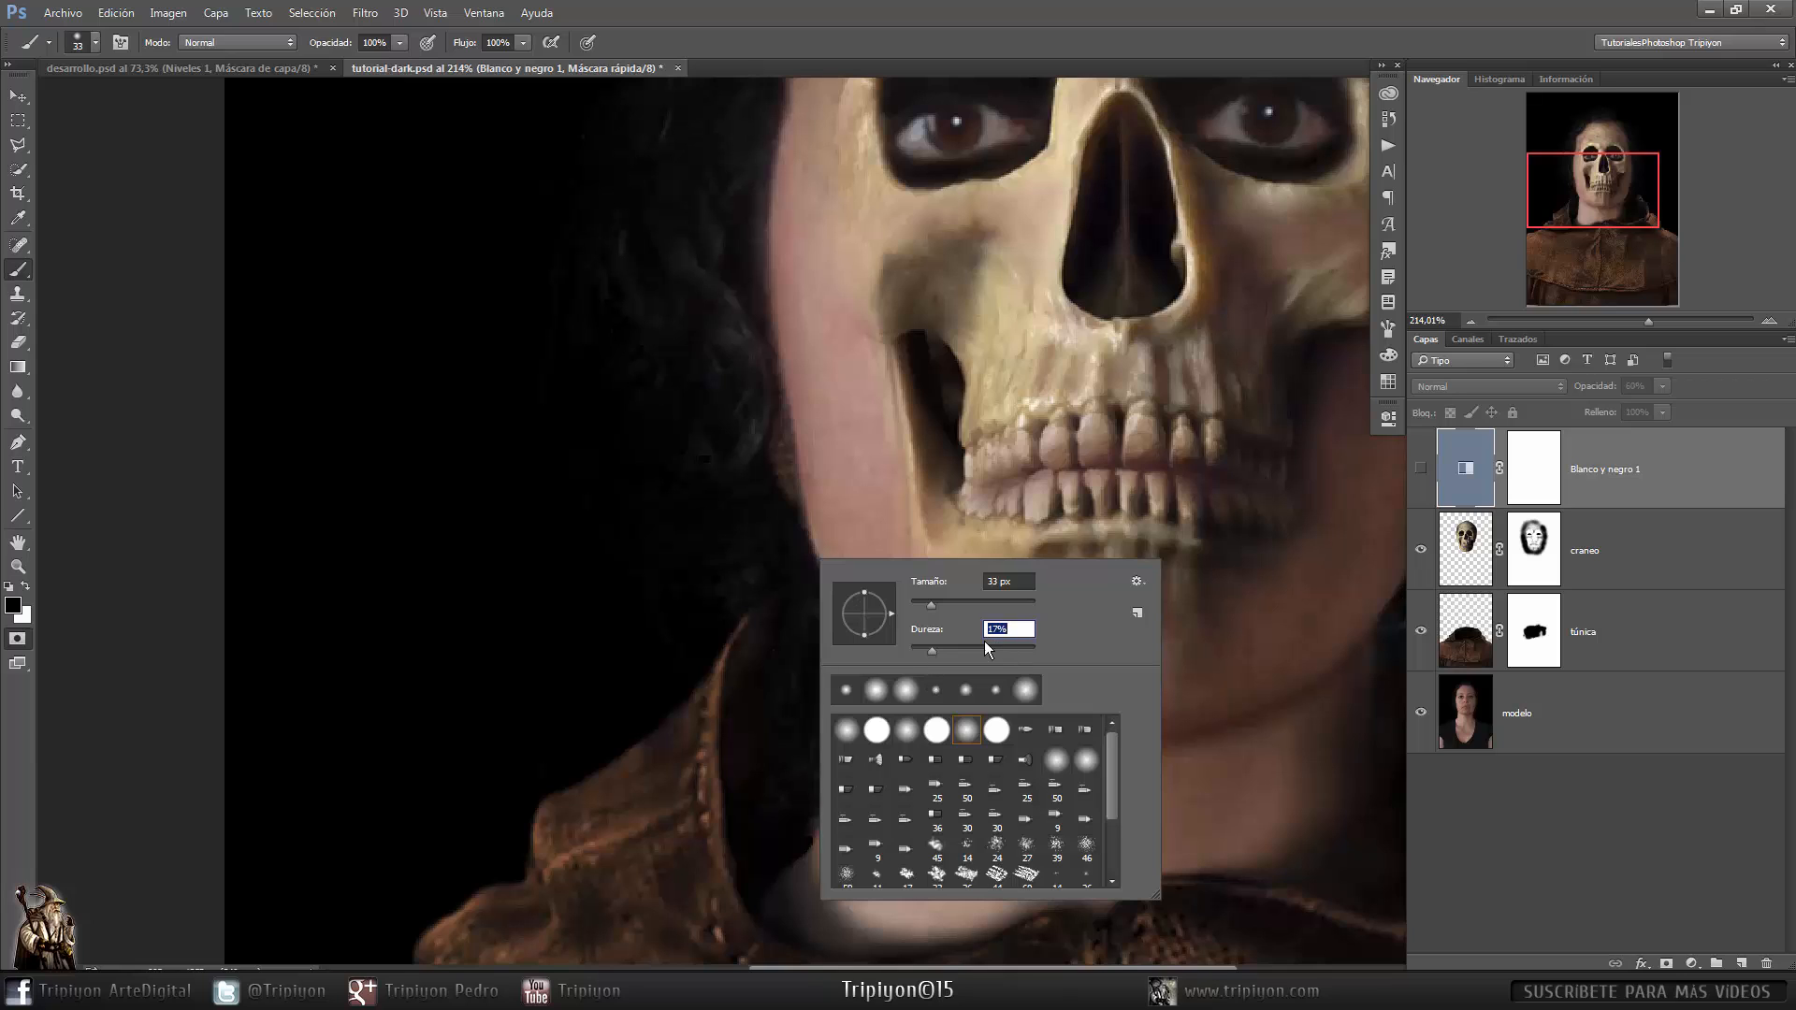
click(1005, 37)
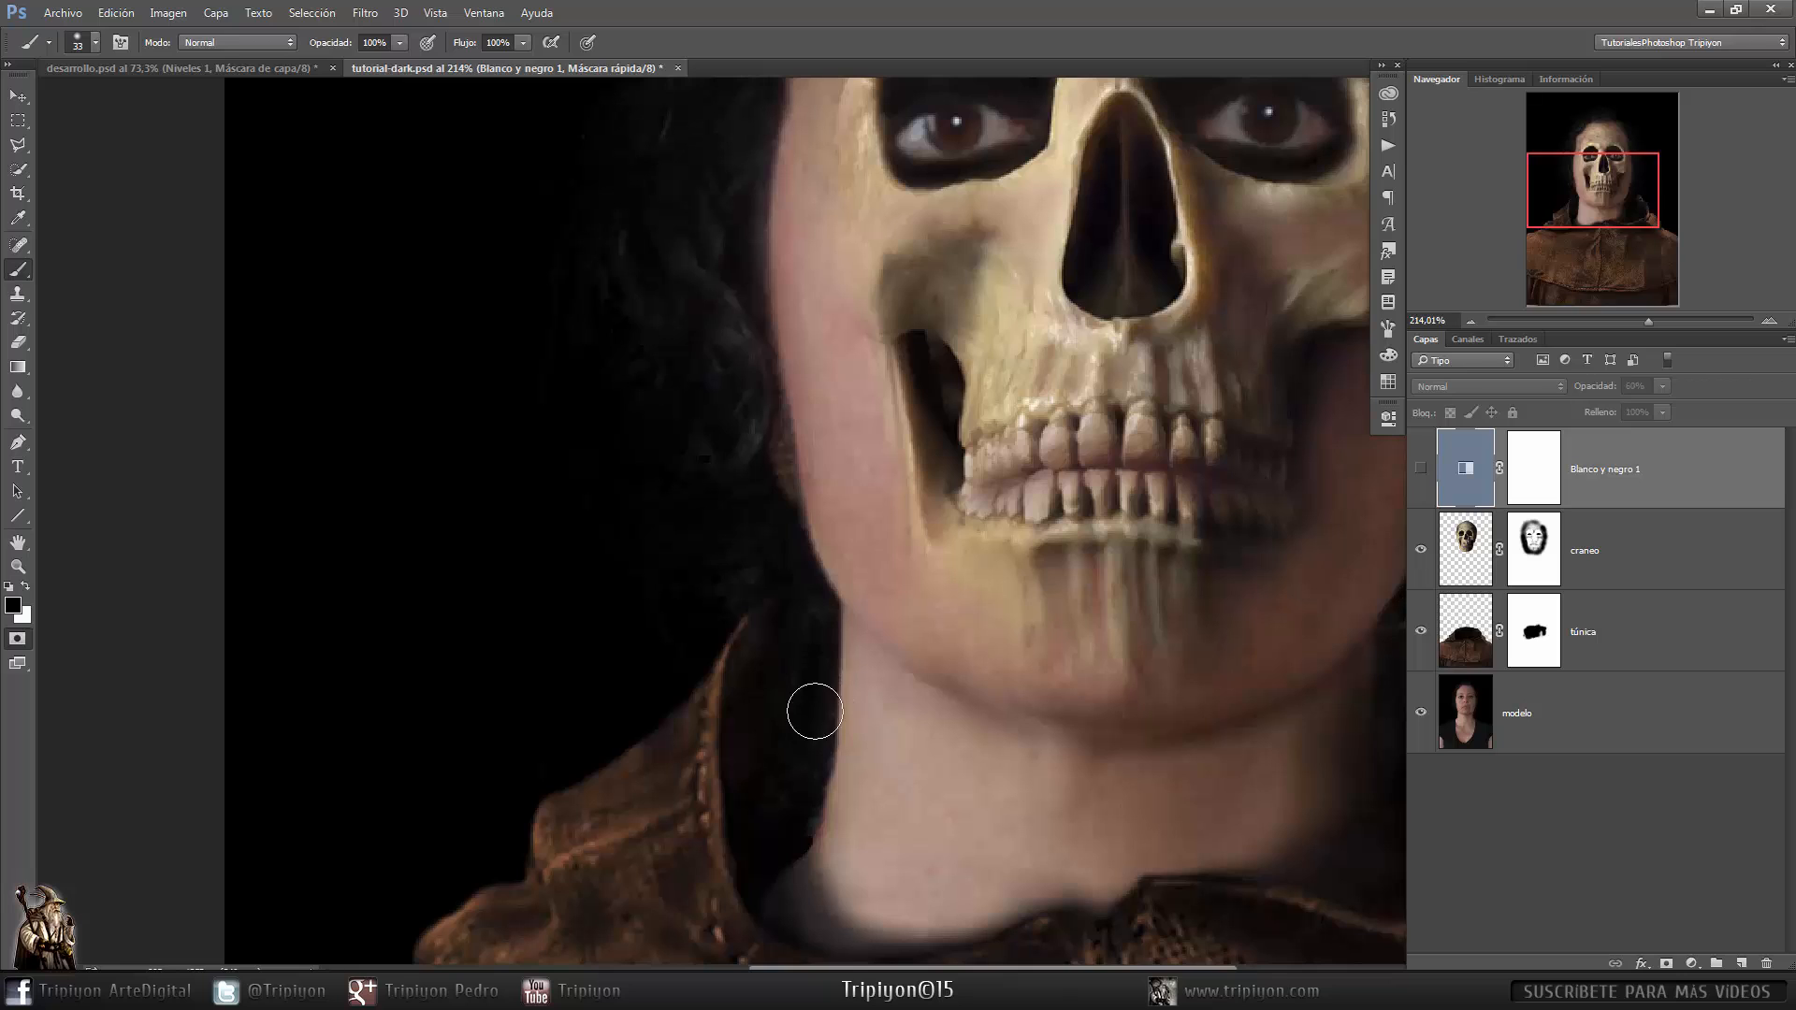
- Paint the quick mask over the hair around the sides of the head and fit the image on screen
click(792, 760)
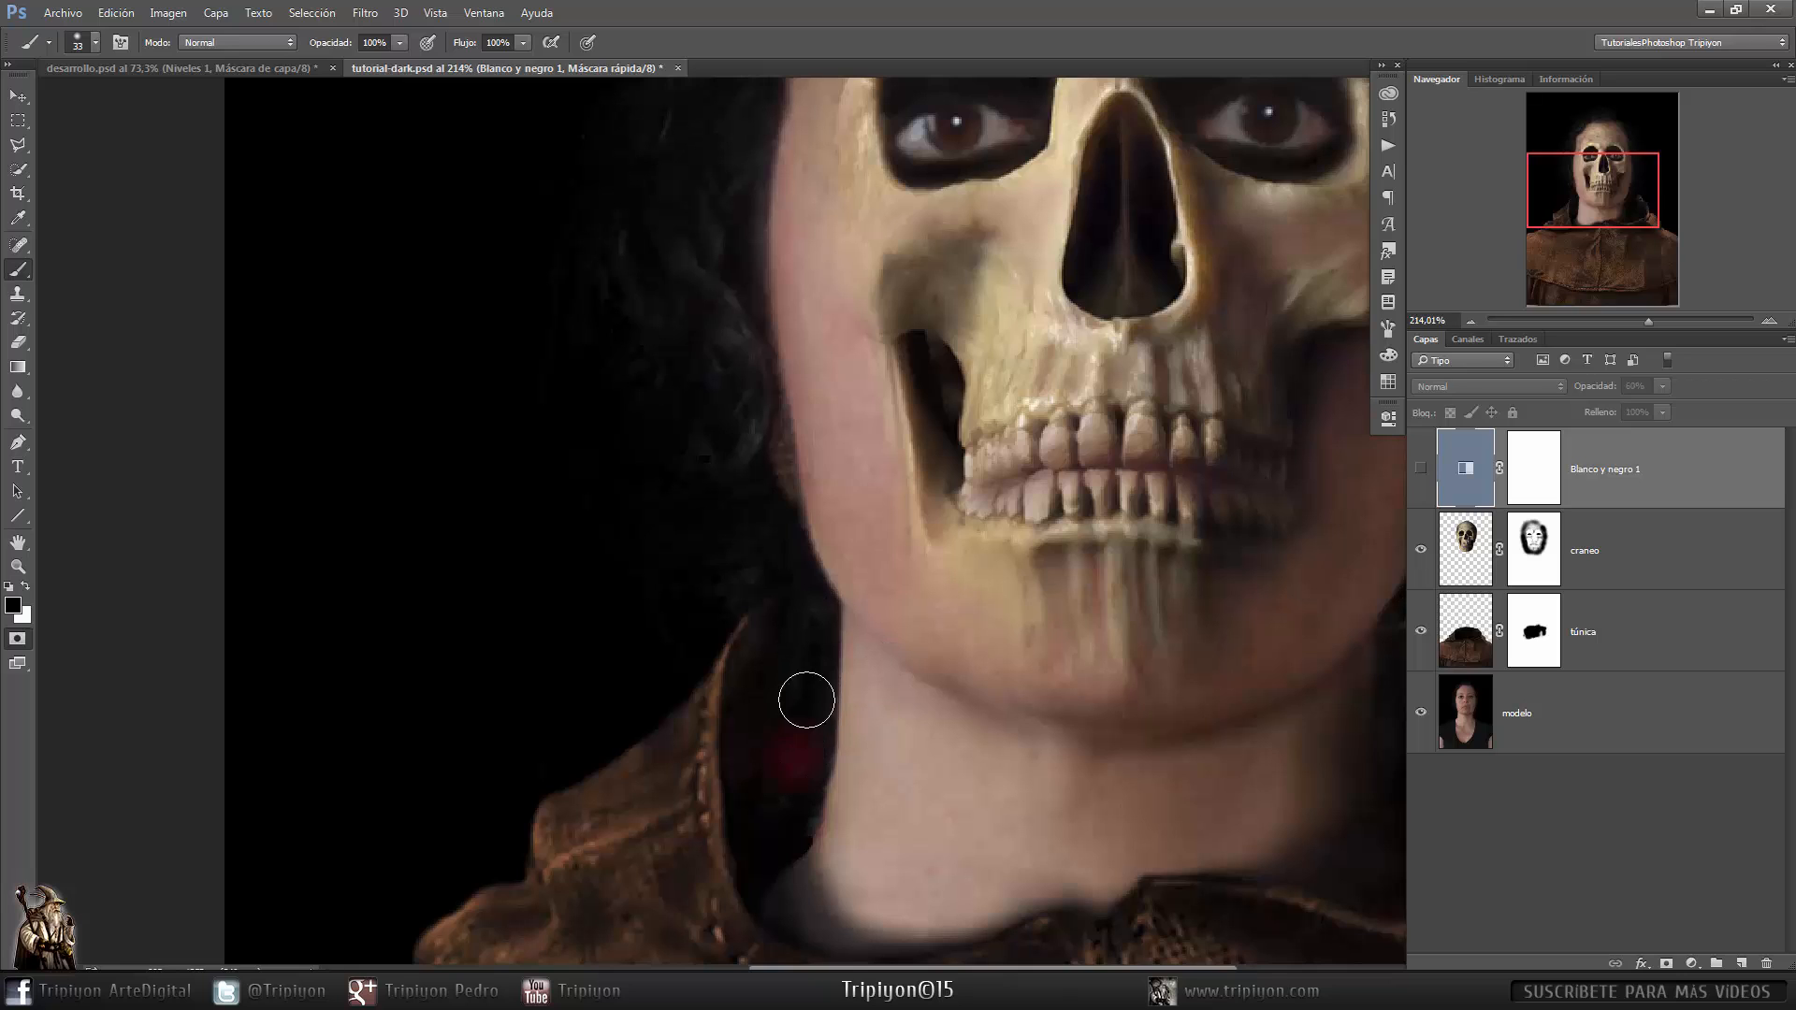
mouse_move(806, 699)
mouse_down()
mouse_move(787, 785)
mouse_move(769, 735)
mouse_move(804, 605)
mouse_move(718, 564)
mouse_move(755, 522)
mouse_move(759, 434)
mouse_move(764, 495)
mouse_move(700, 469)
mouse_move(704, 537)
mouse_move(731, 529)
mouse_move(796, 602)
mouse_move(766, 528)
mouse_move(798, 654)
mouse_up()
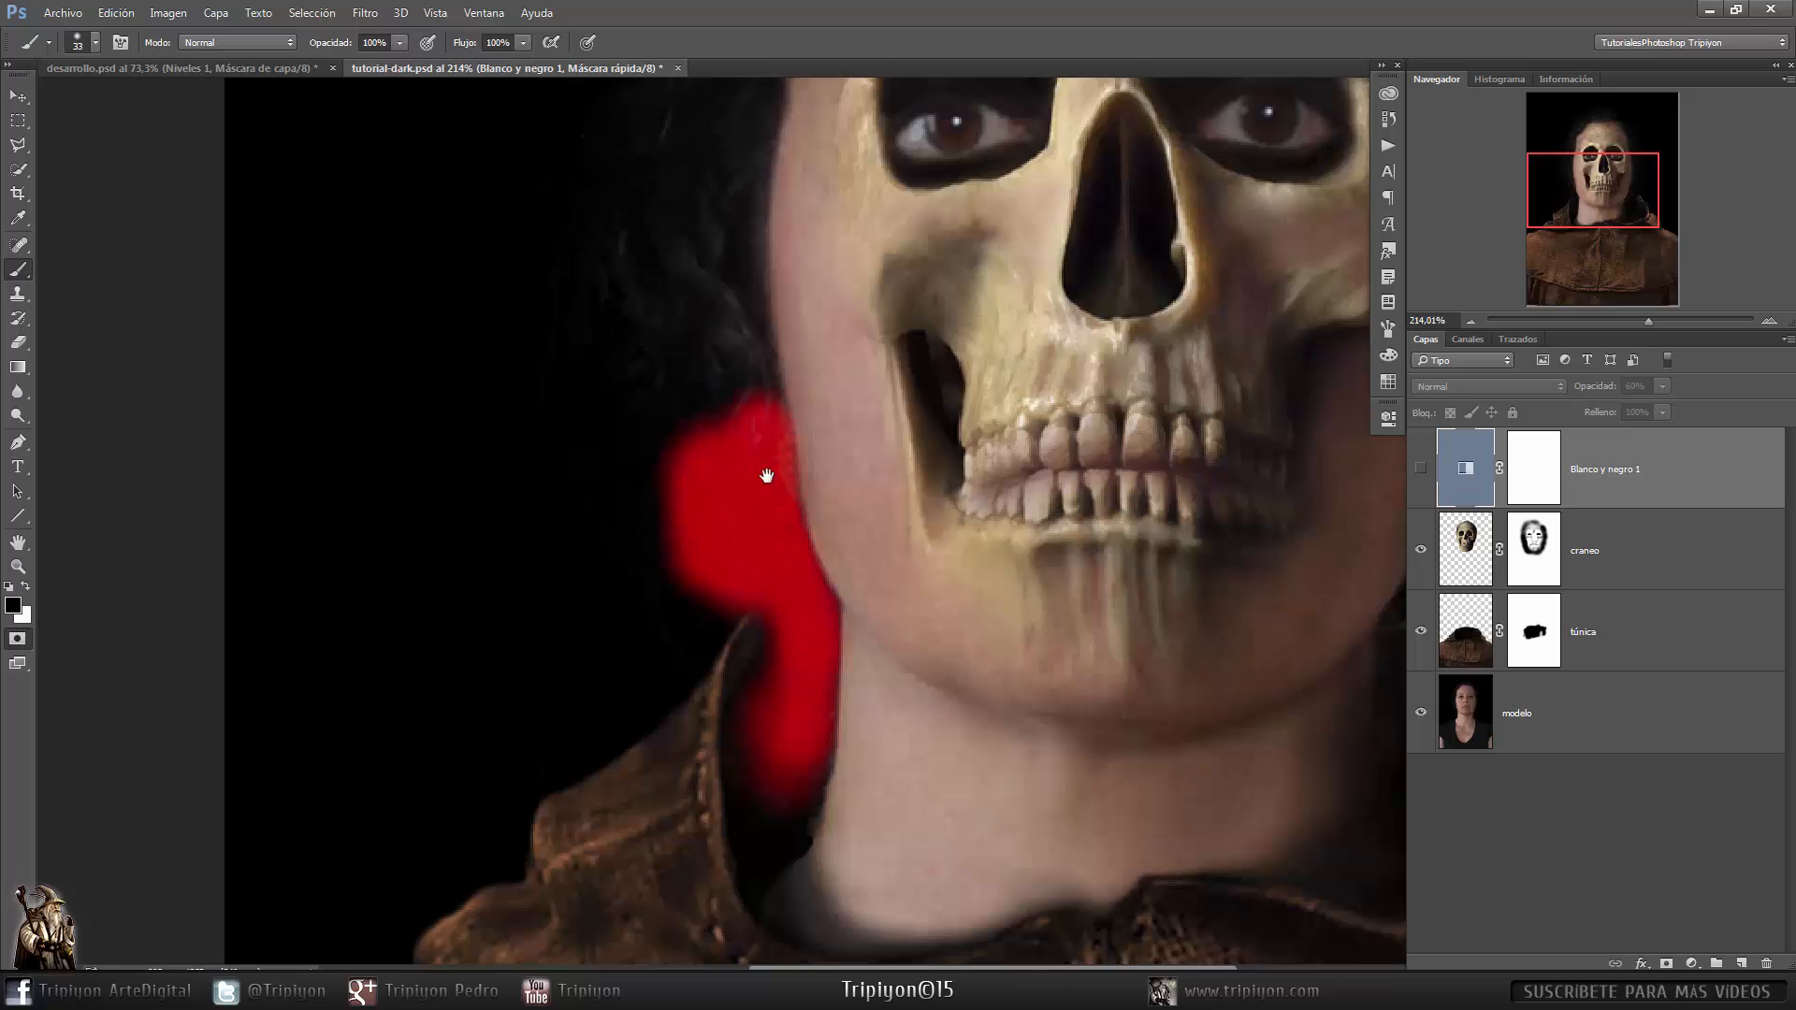
drag(766, 476, 803, 738)
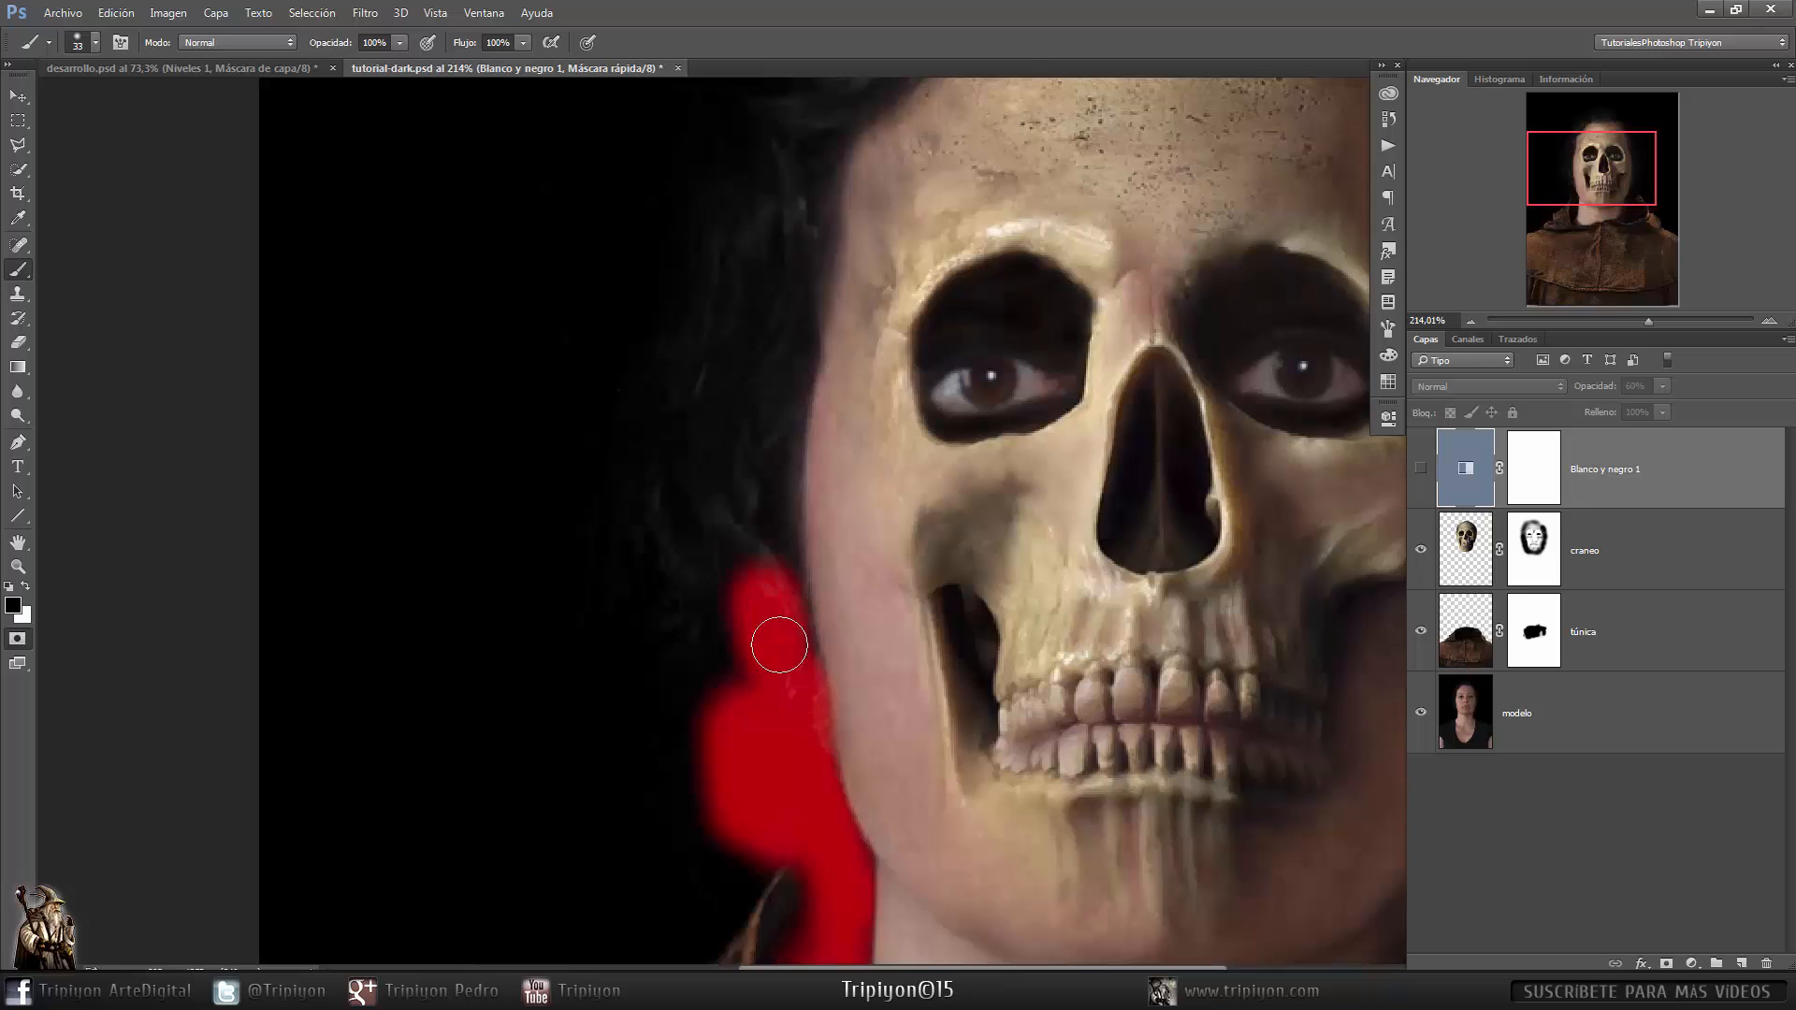
mouse_move(779, 645)
mouse_down()
mouse_move(762, 561)
mouse_move(686, 617)
mouse_move(741, 710)
mouse_up()
drag(631, 640, 784, 409)
mouse_move(802, 405)
mouse_down()
mouse_move(677, 633)
mouse_move(720, 410)
mouse_up()
drag(625, 565, 572, 521)
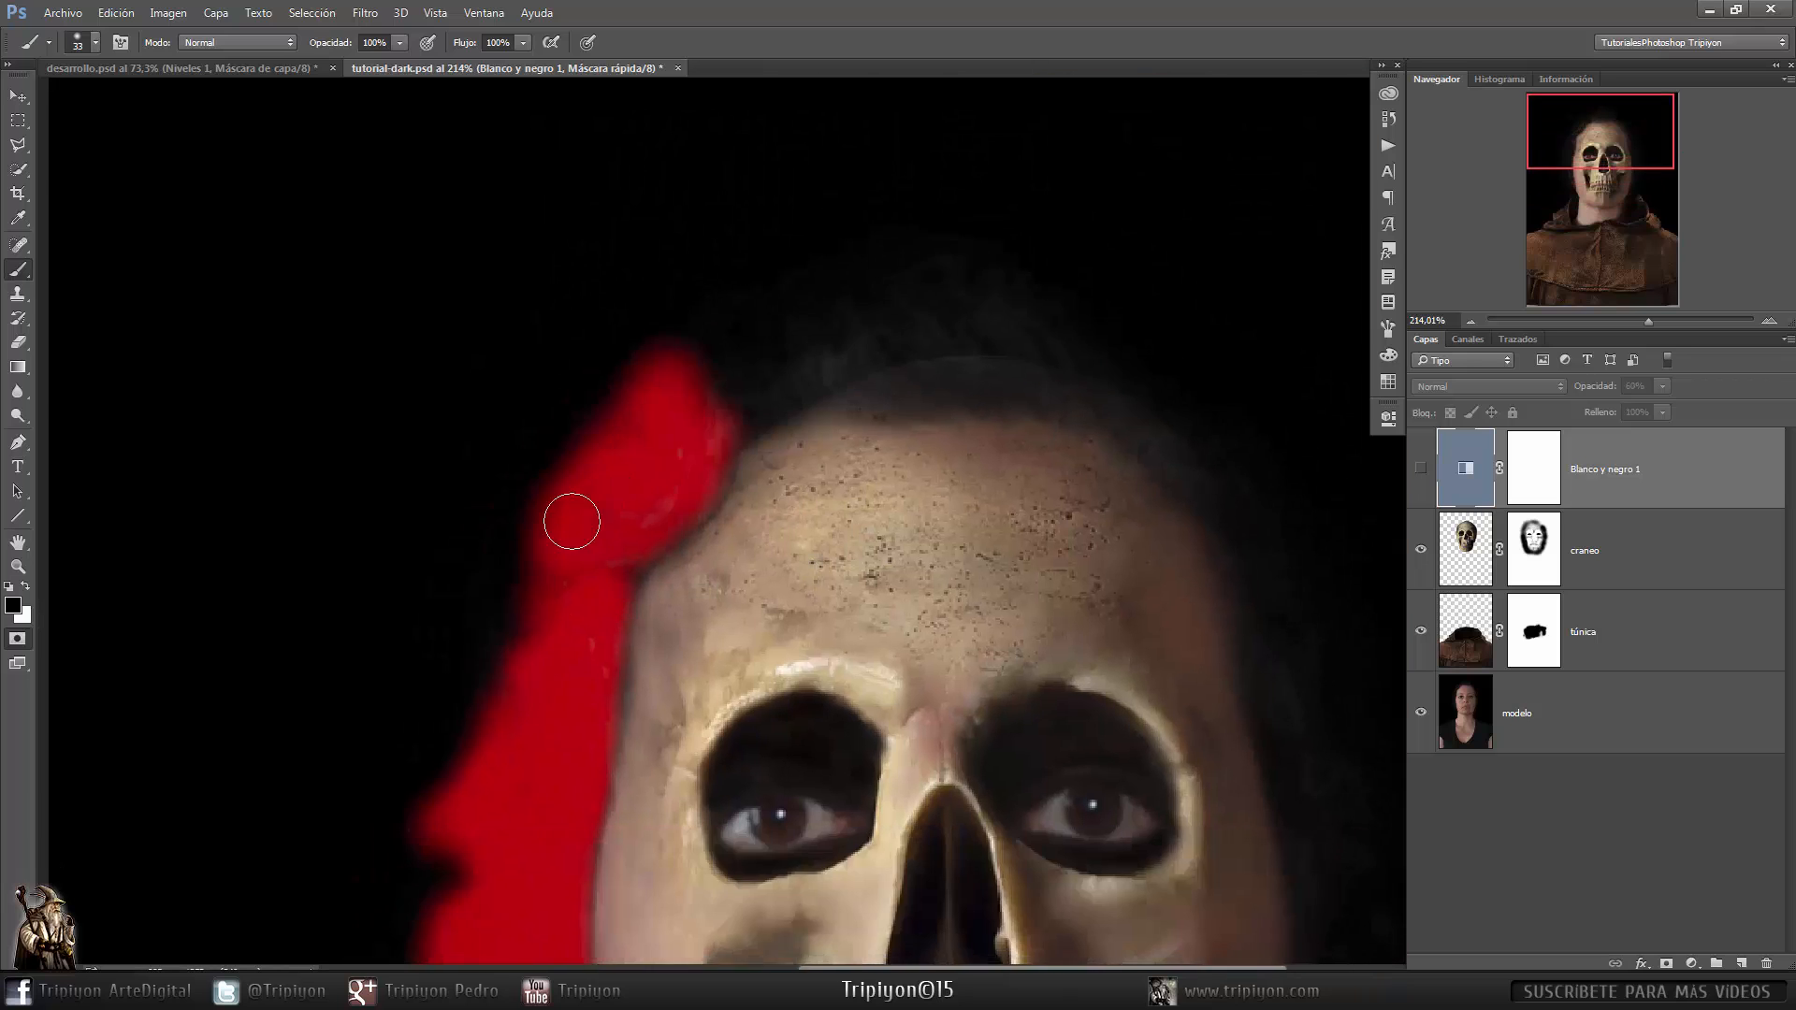
drag(687, 412, 842, 354)
mouse_move(818, 382)
mouse_down()
mouse_move(573, 474)
mouse_move(769, 412)
mouse_up()
mouse_move(757, 444)
mouse_down()
mouse_move(533, 489)
mouse_move(672, 504)
mouse_up()
drag(764, 592, 549, 514)
drag(449, 444, 599, 734)
mouse_move(594, 709)
mouse_down()
mouse_move(511, 433)
mouse_move(632, 719)
mouse_up()
drag(639, 609, 754, 292)
mouse_move(748, 421)
mouse_down()
mouse_move(669, 601)
mouse_move(773, 351)
mouse_up()
drag(748, 402, 673, 573)
drag(612, 440, 863, 597)
right_click(863, 597)
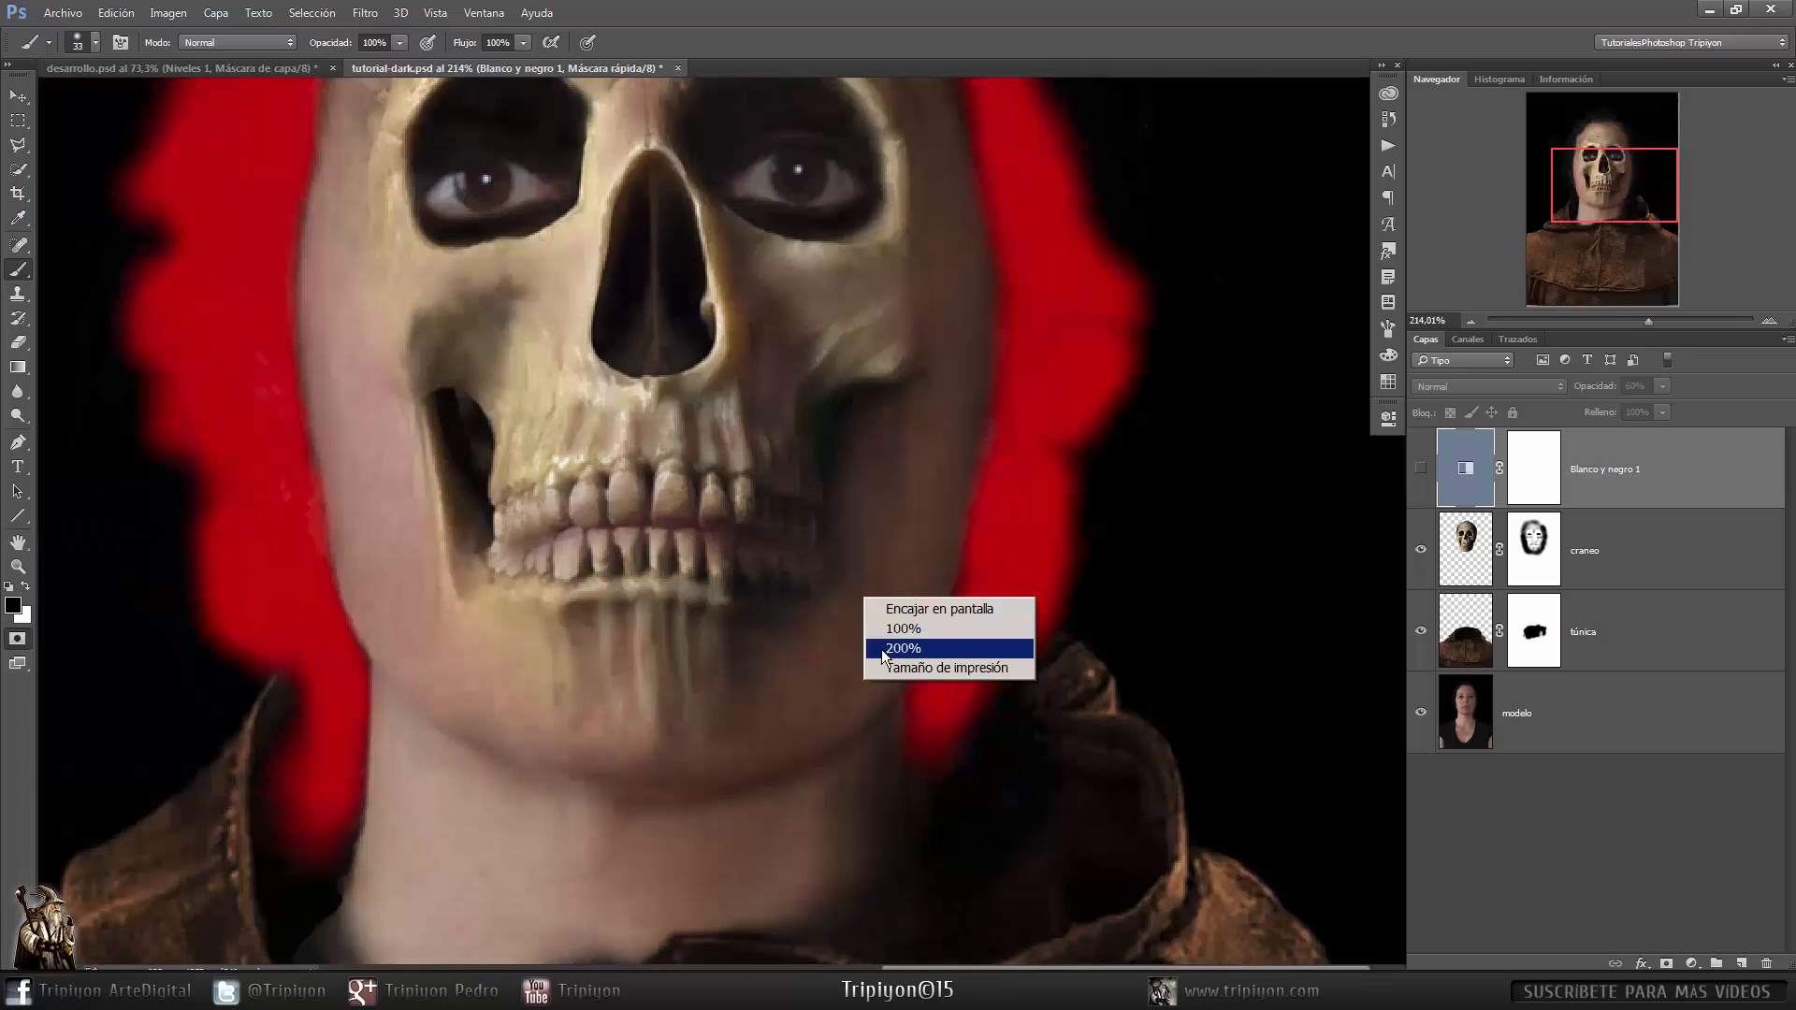
click(939, 608)
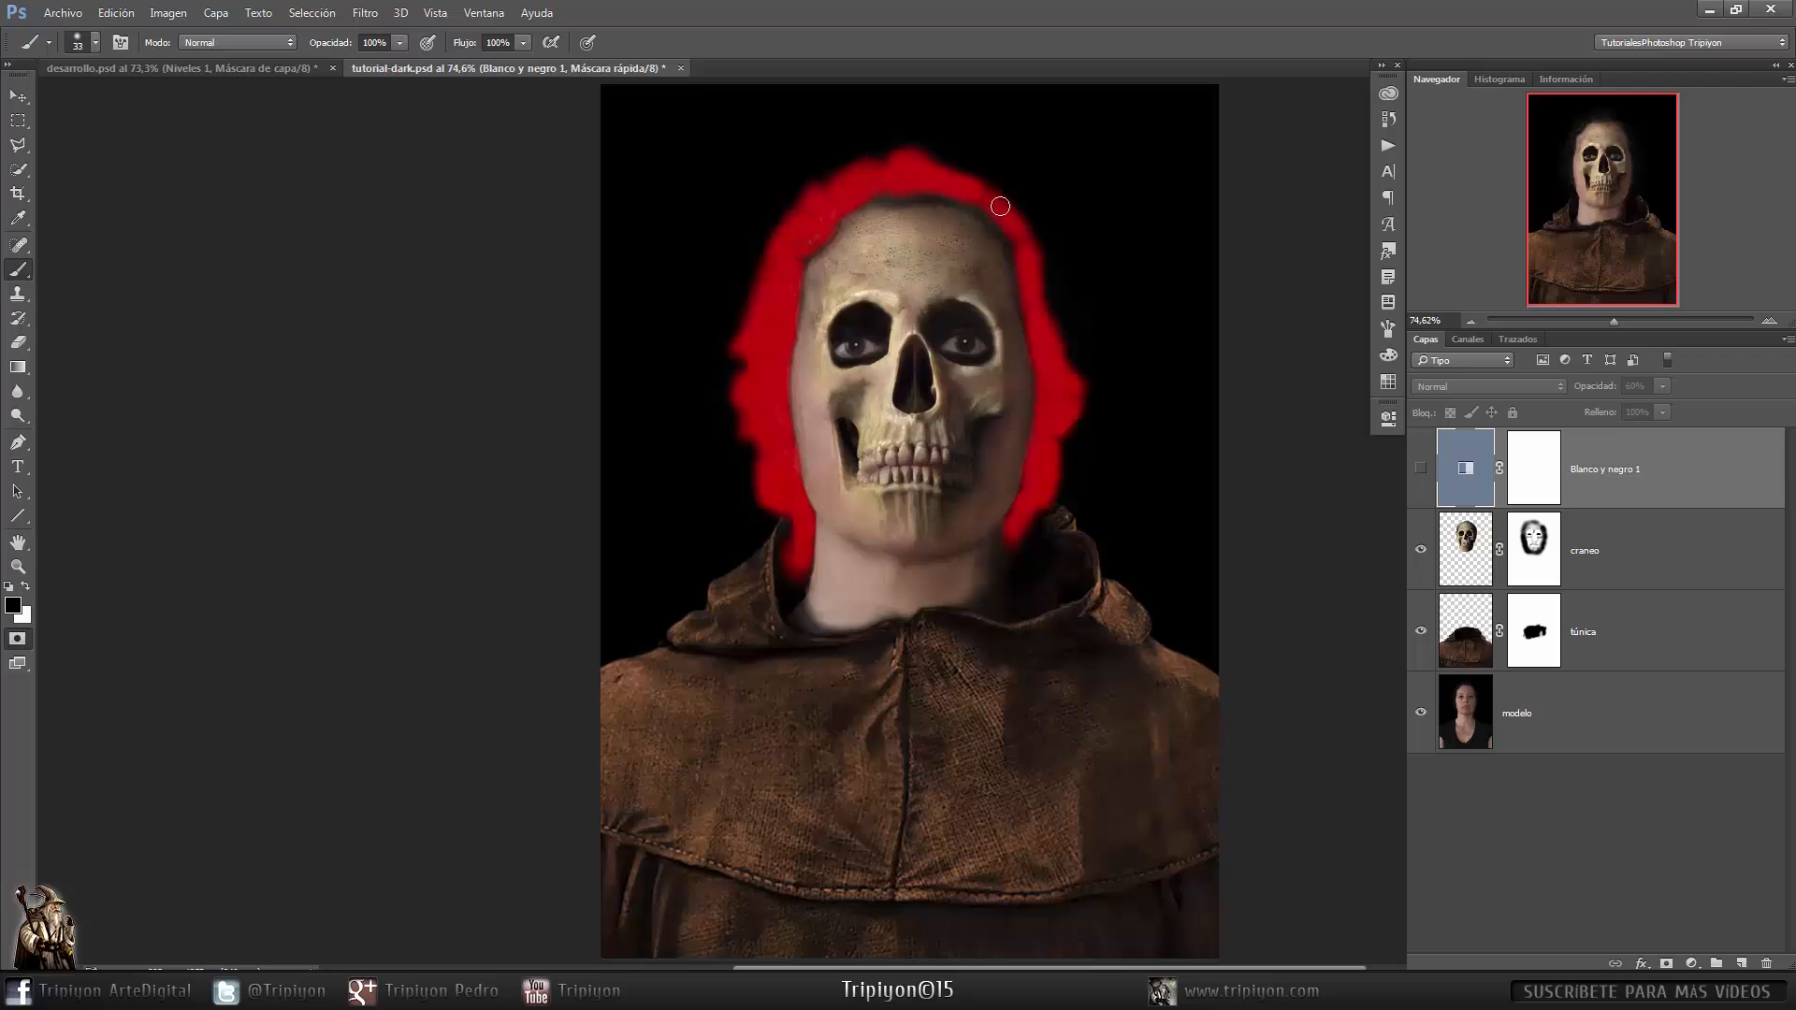
- Finish painting the quick mask across the top of the hair, invert it and convert it to a selection
ctrl+click(1008, 172)
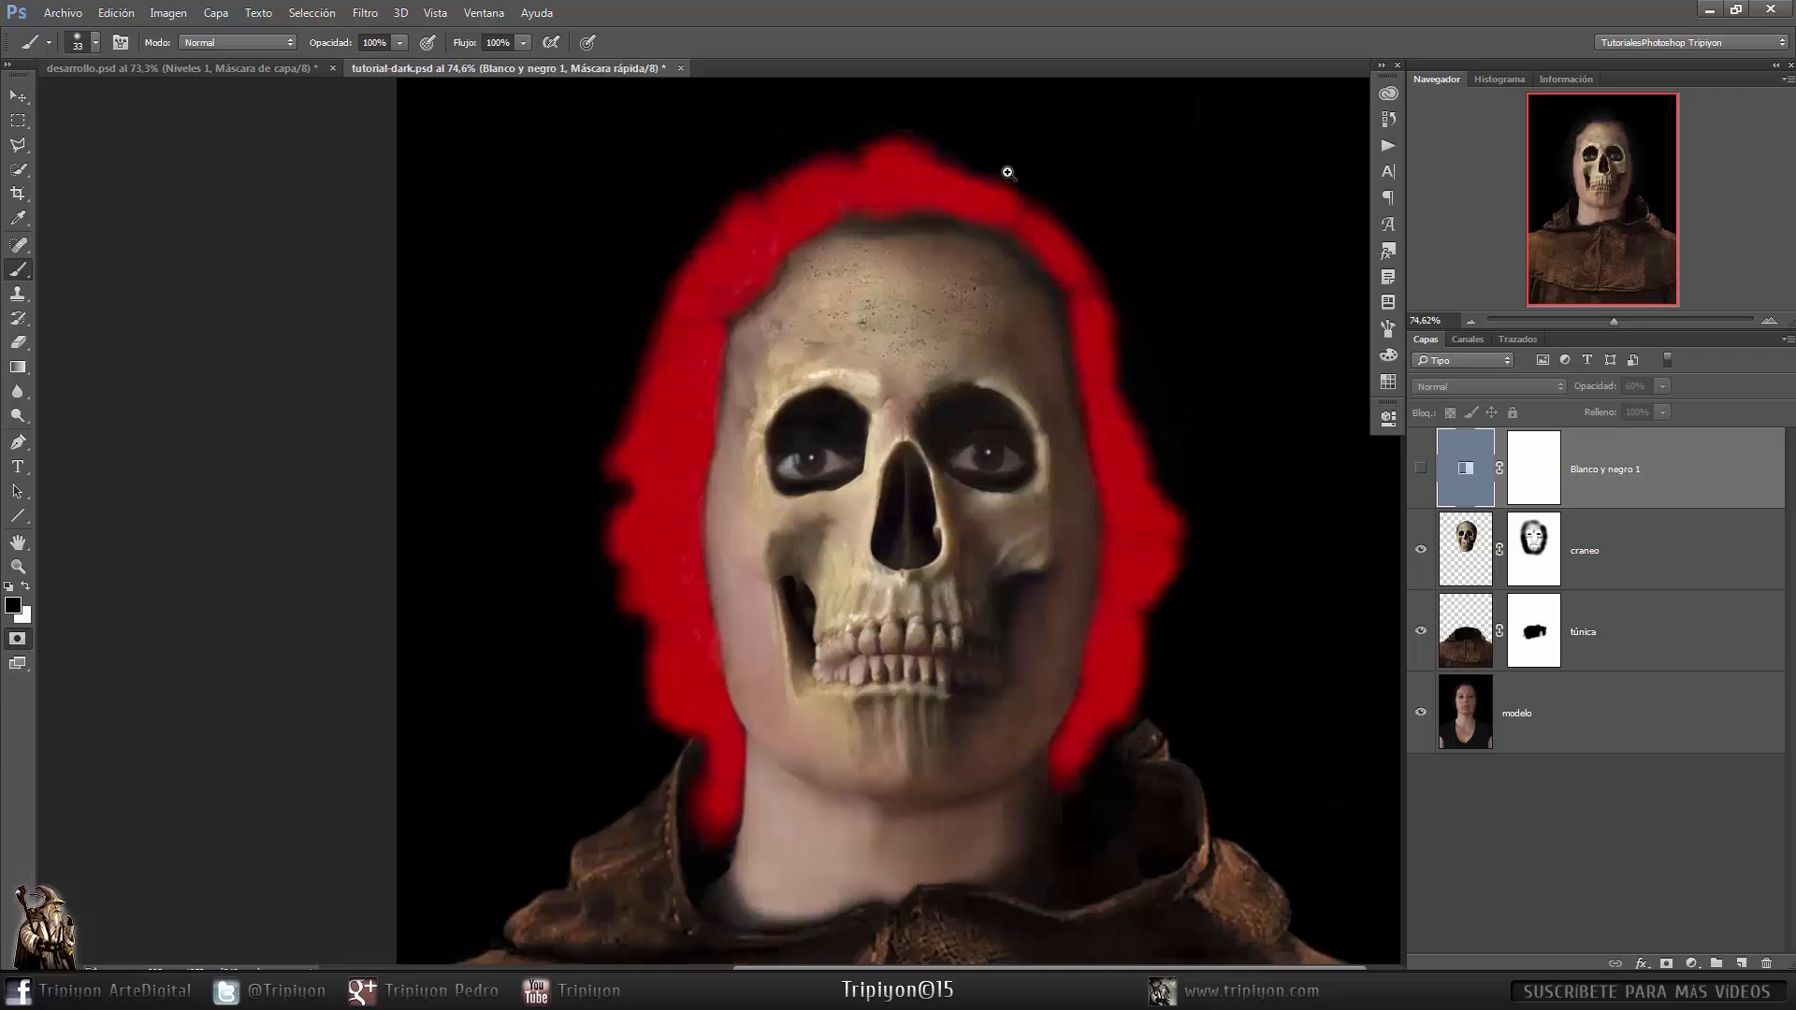
drag(1008, 172, 1017, 181)
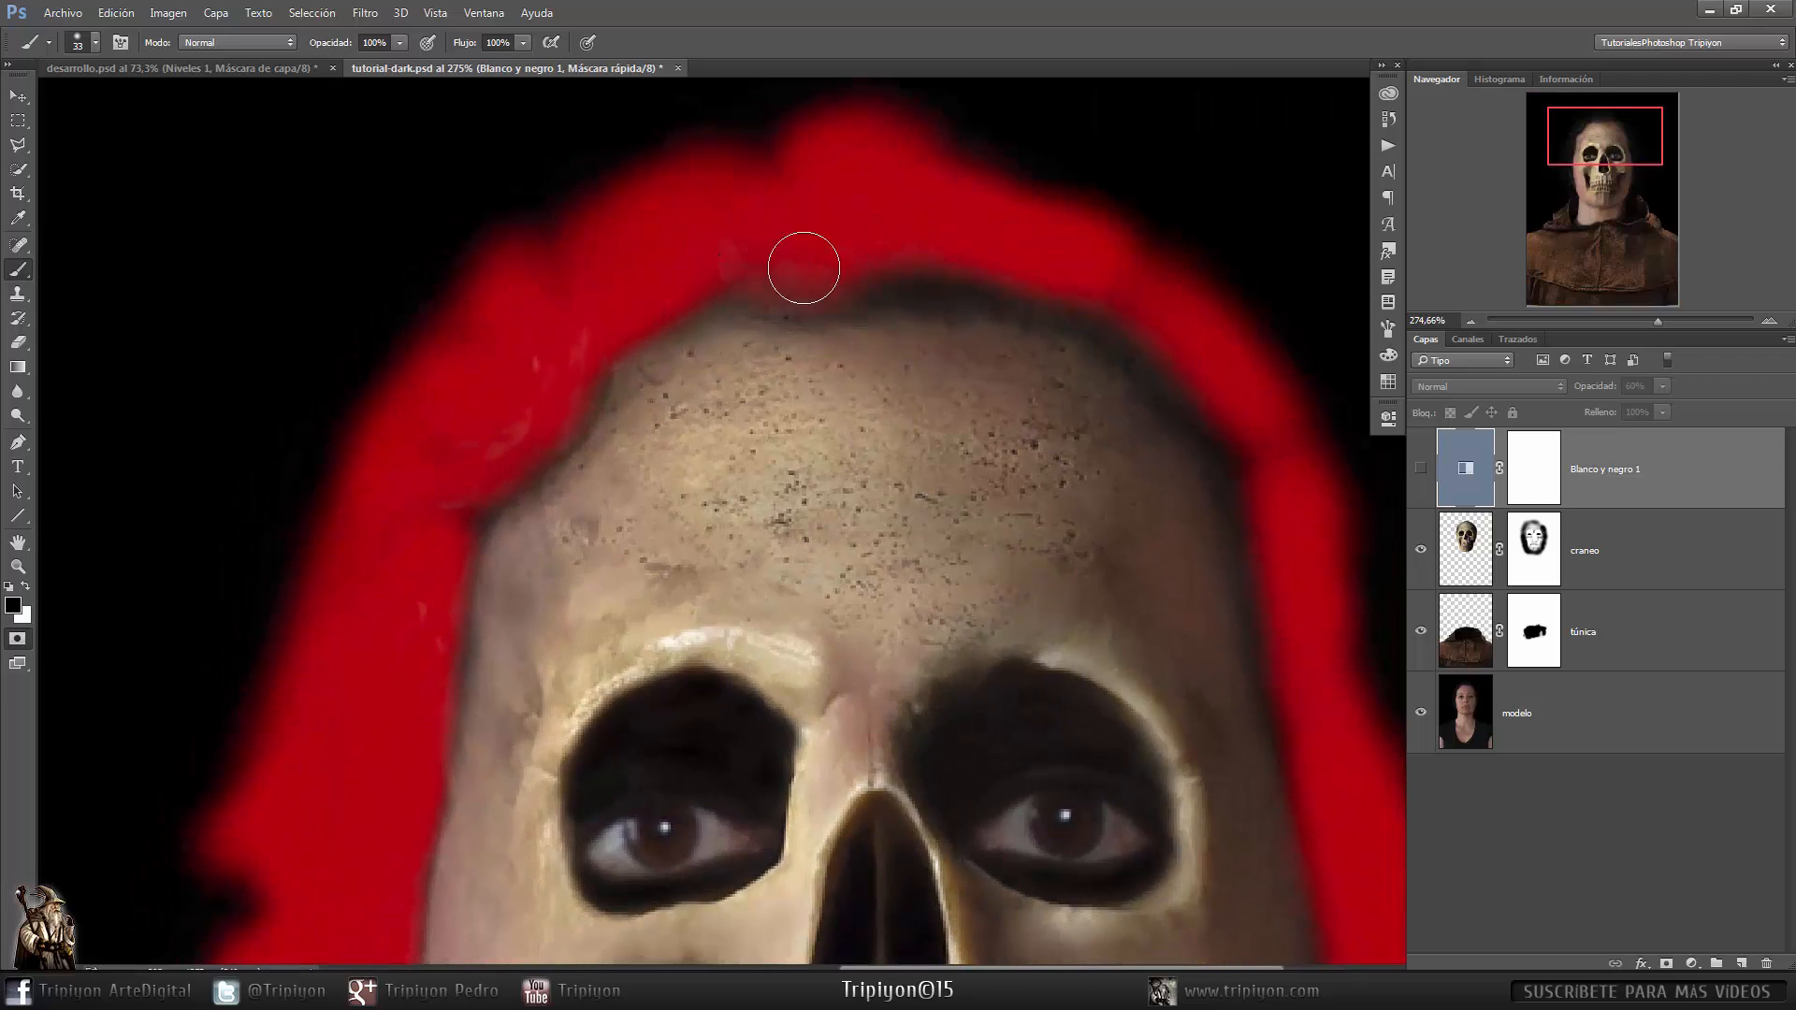
mouse_move(803, 267)
mouse_down()
mouse_move(934, 261)
mouse_move(1078, 293)
mouse_move(1226, 457)
mouse_up()
key(ctrl+0)
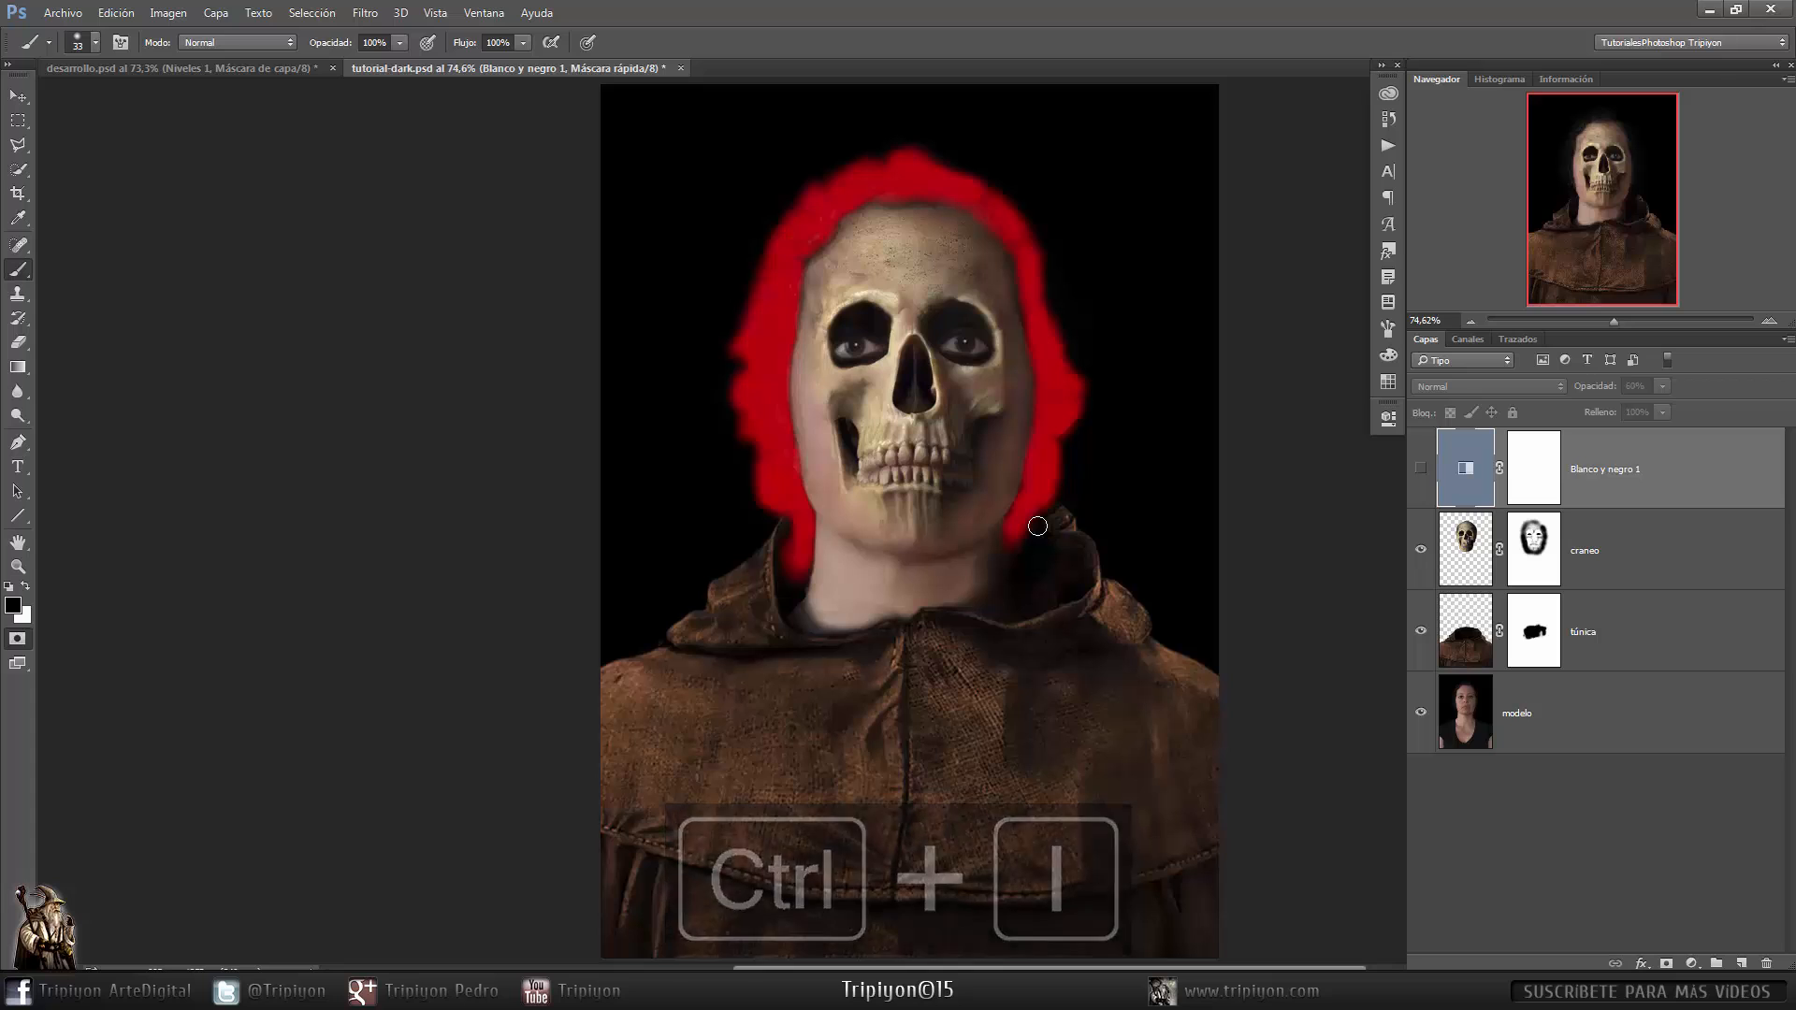
key(ctrl+i)
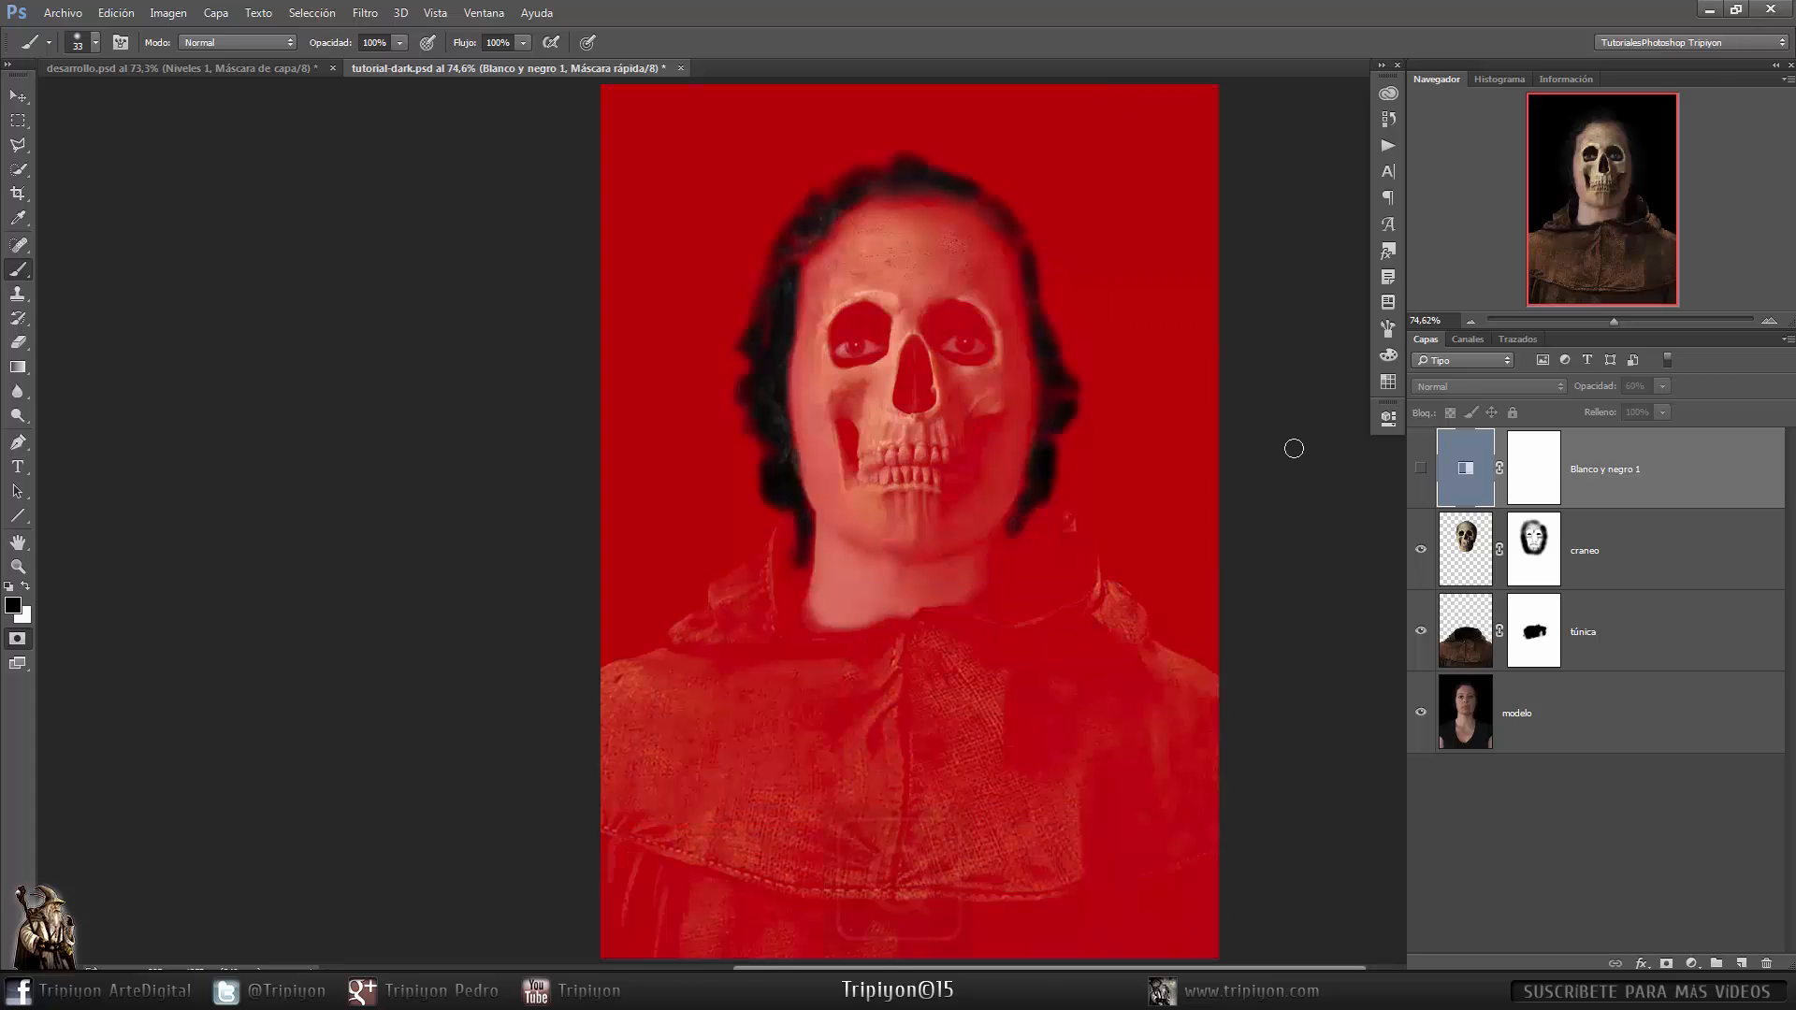
key(q)
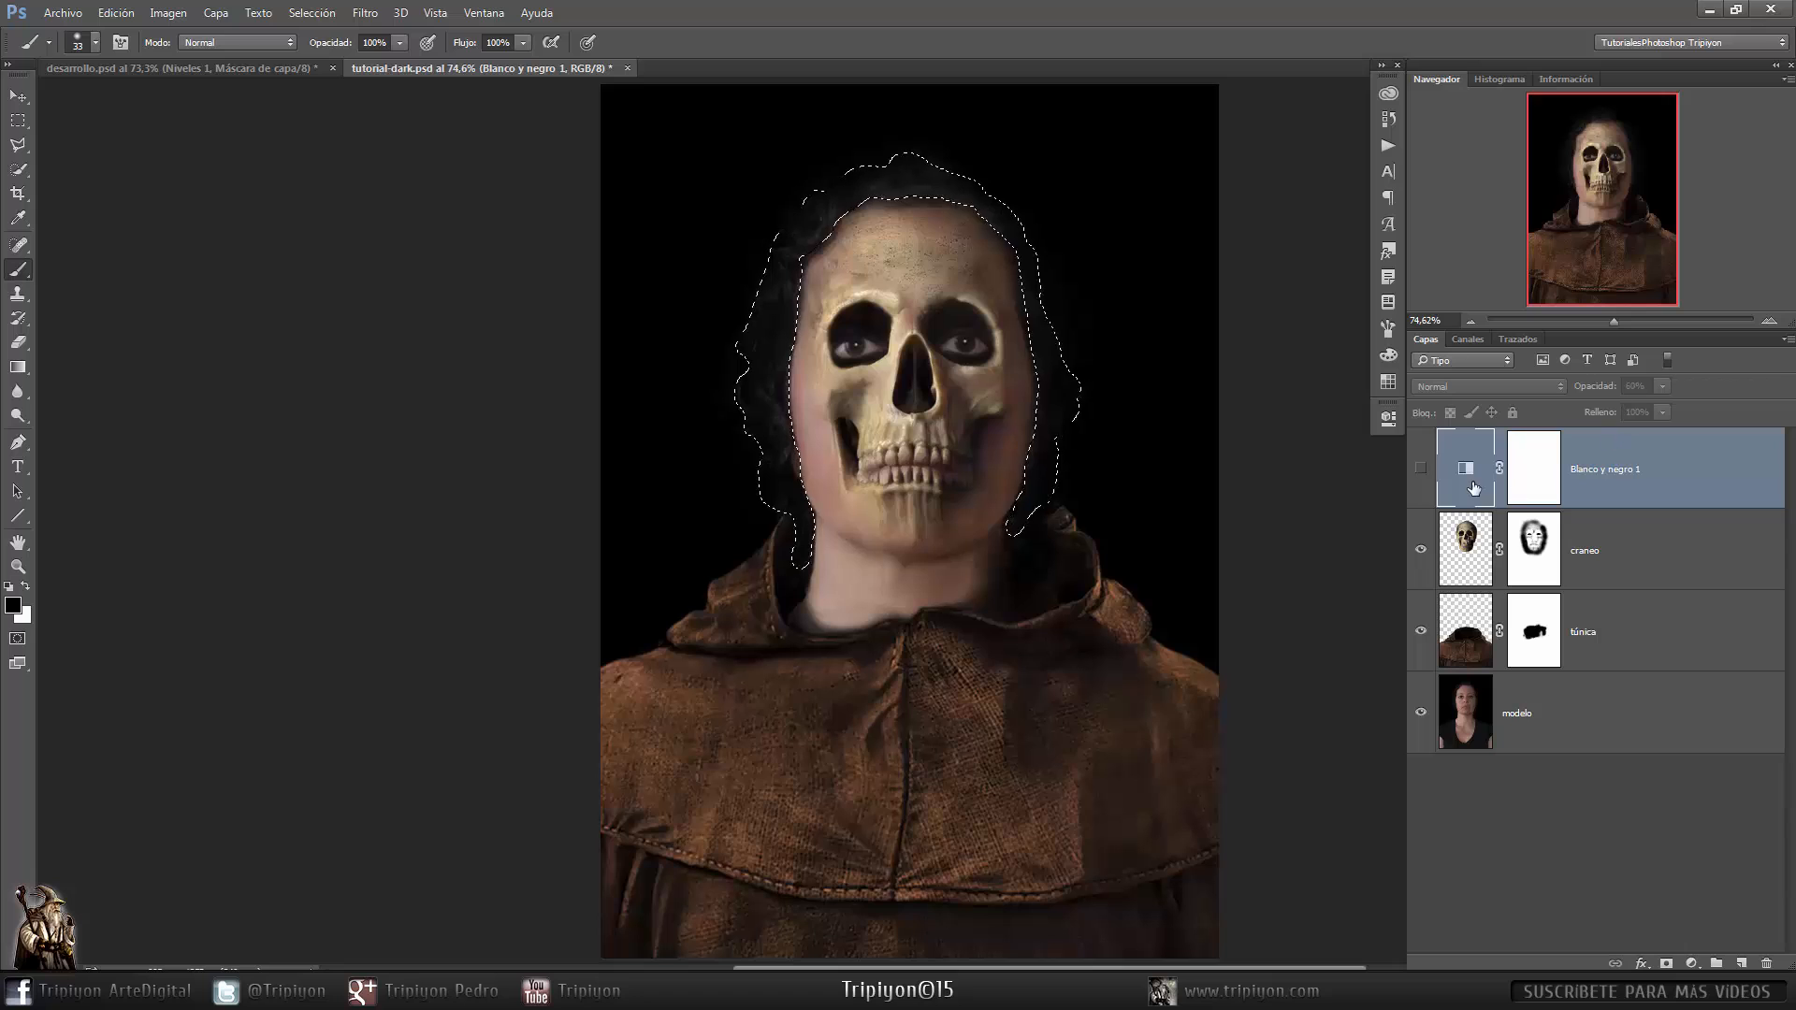
- Show the Black and White layer again and add a Levels adjustment layer masked by the hair selection
click(1421, 468)
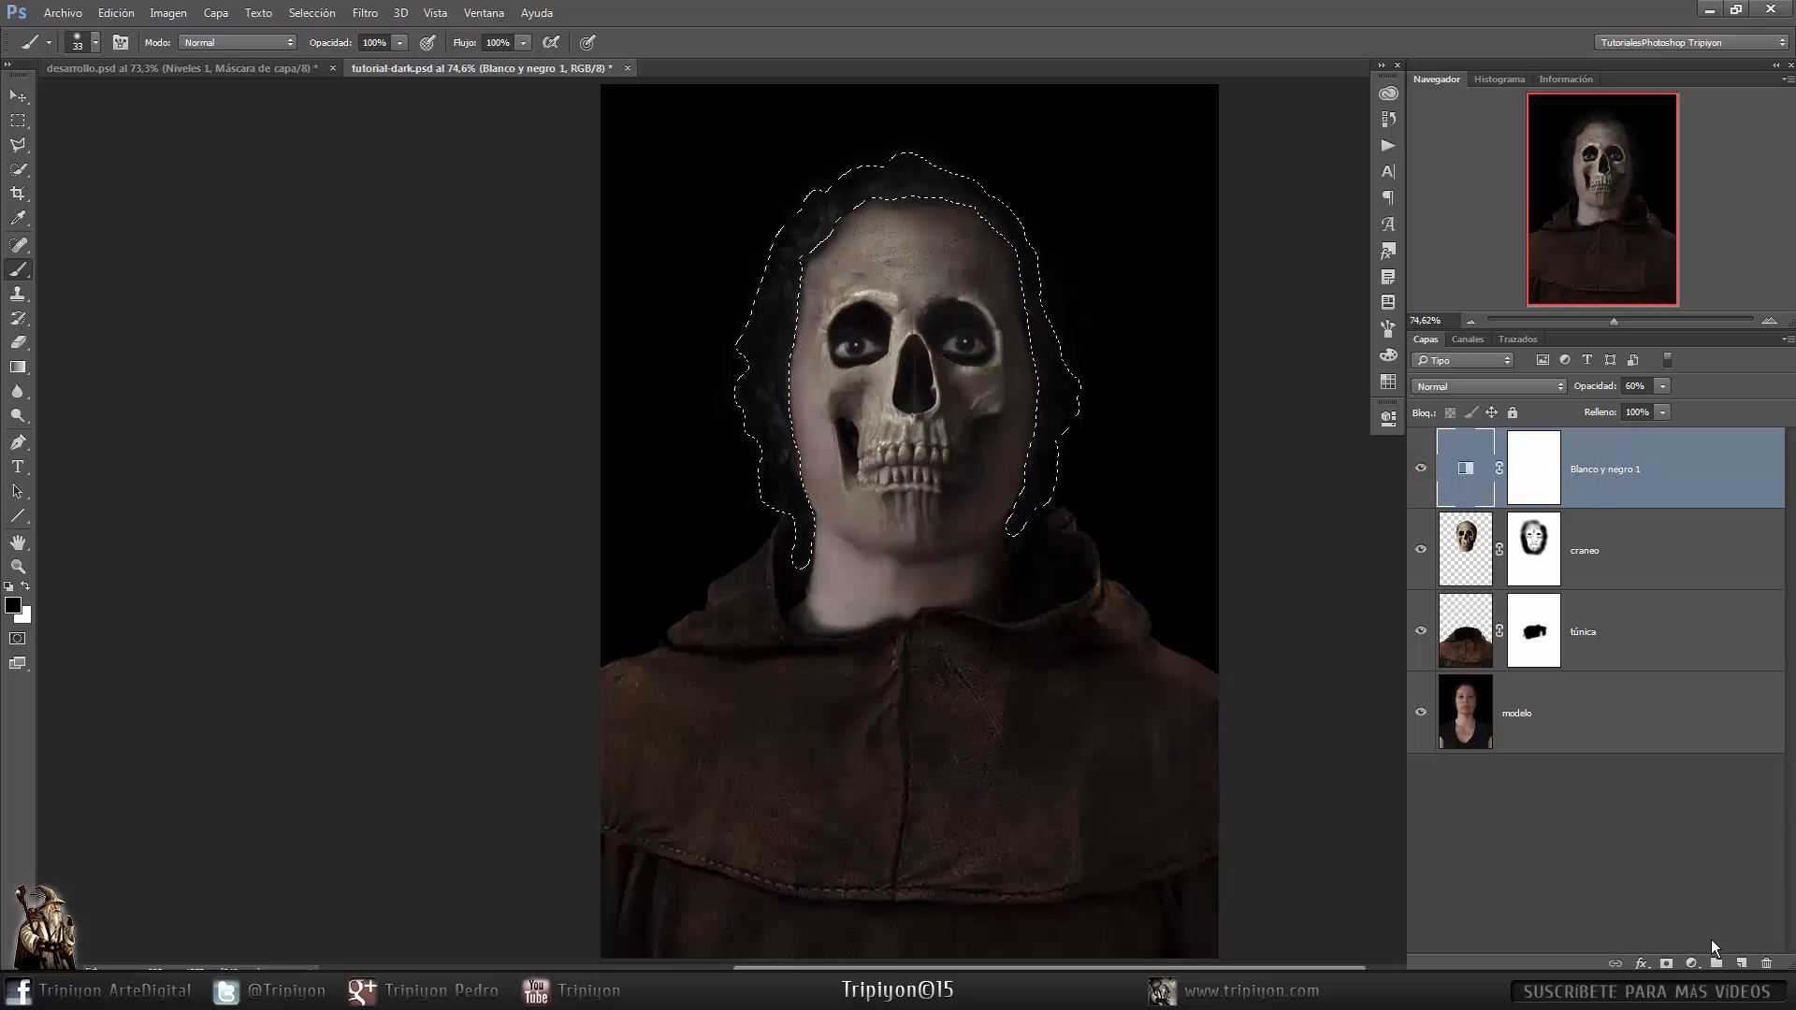
click(1692, 961)
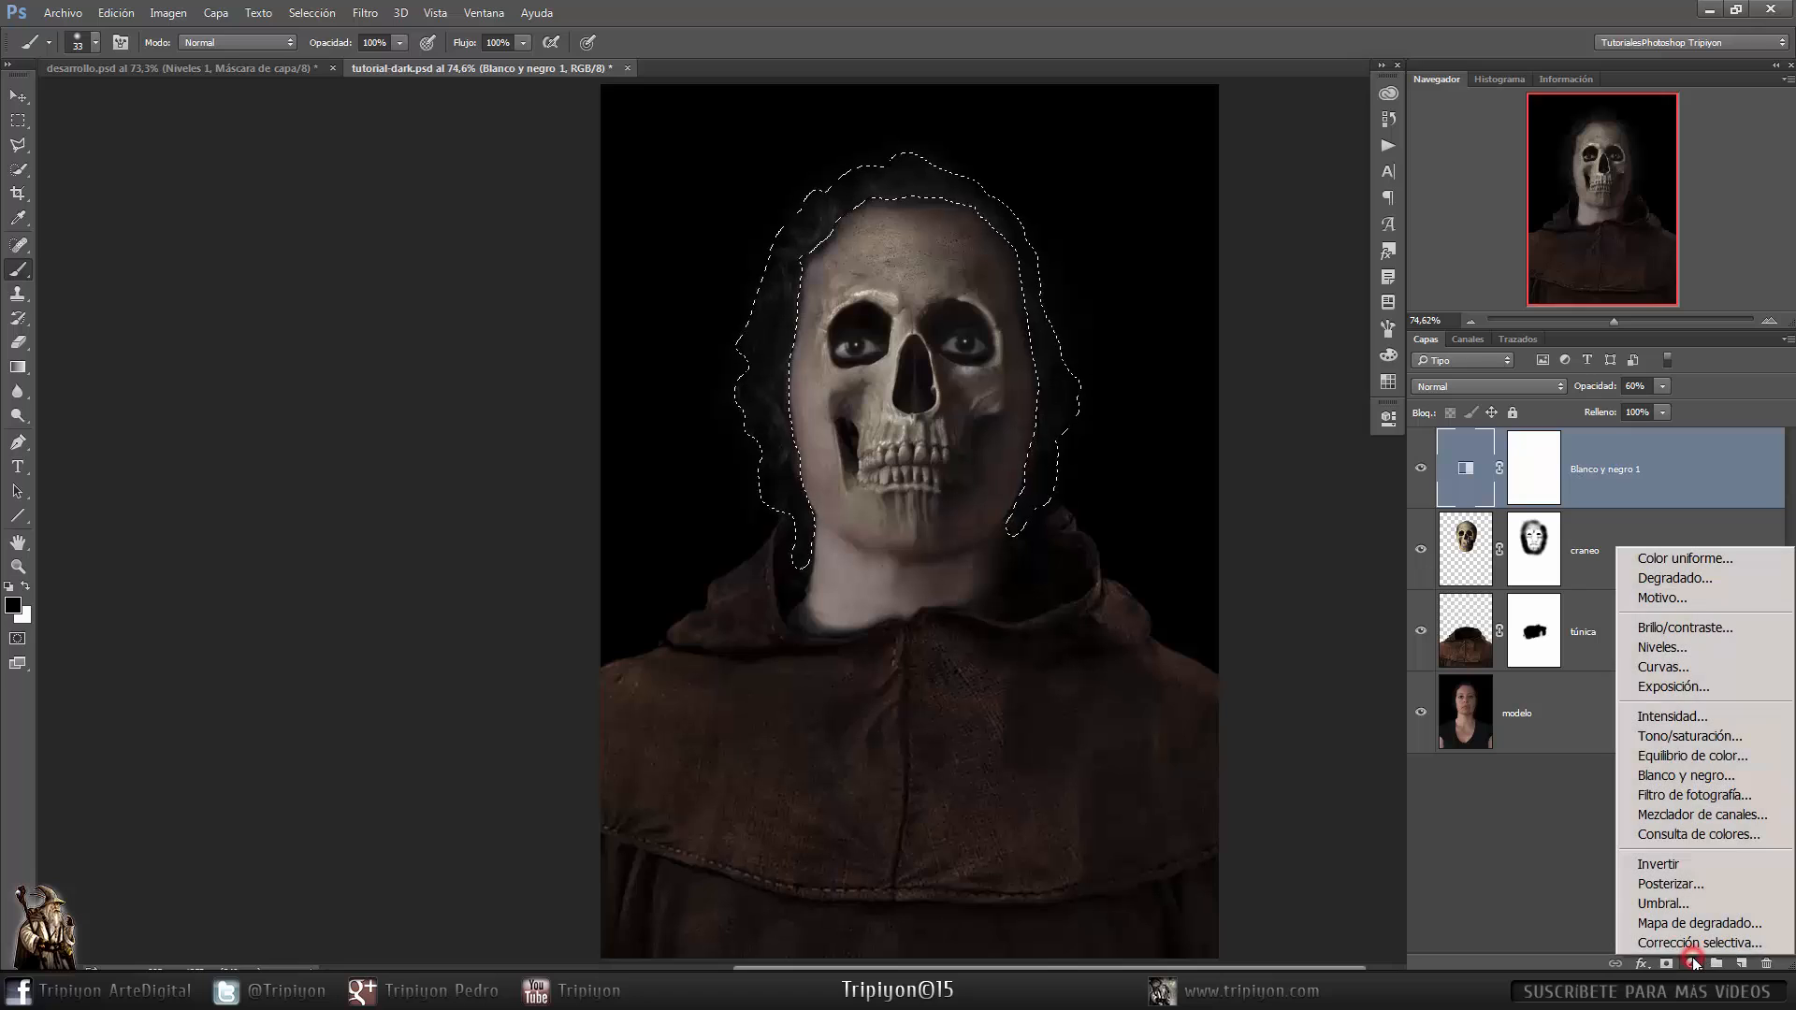
click(1703, 646)
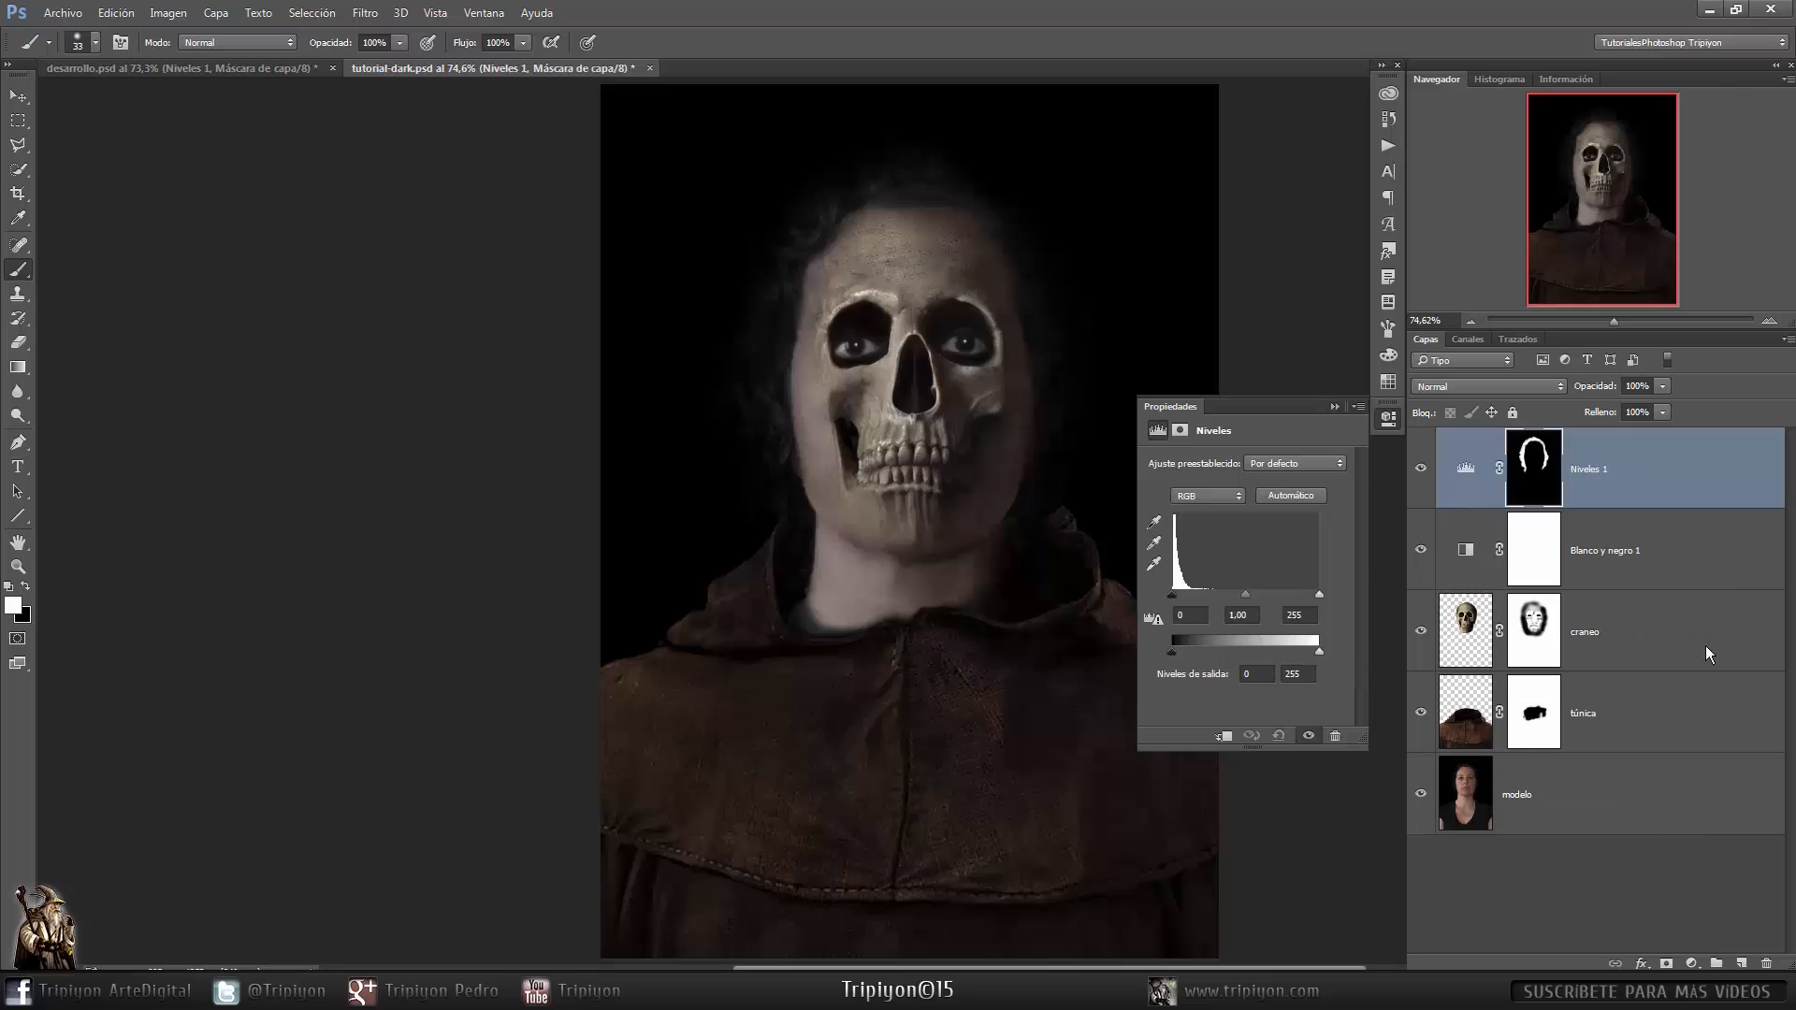
- Set the Levels layer's blend mode to Trama and adjust its input levels to 0, 0.76 and 102
click(1518, 392)
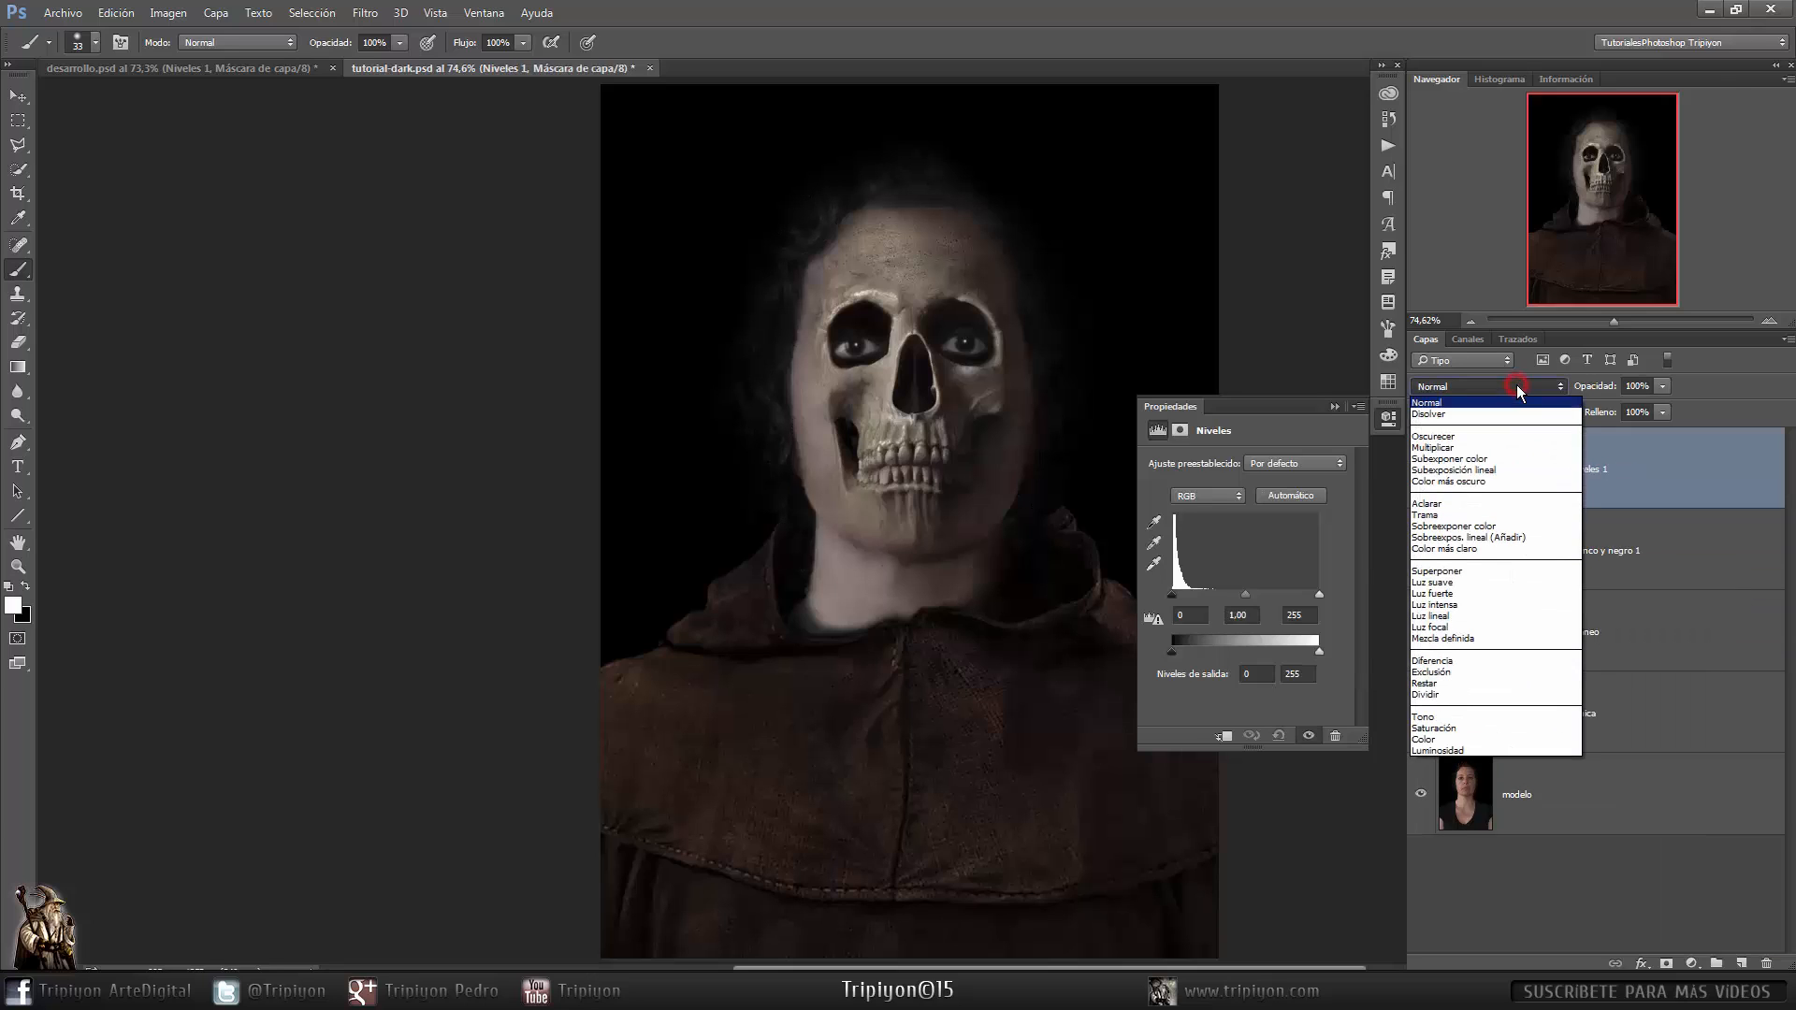
click(1470, 516)
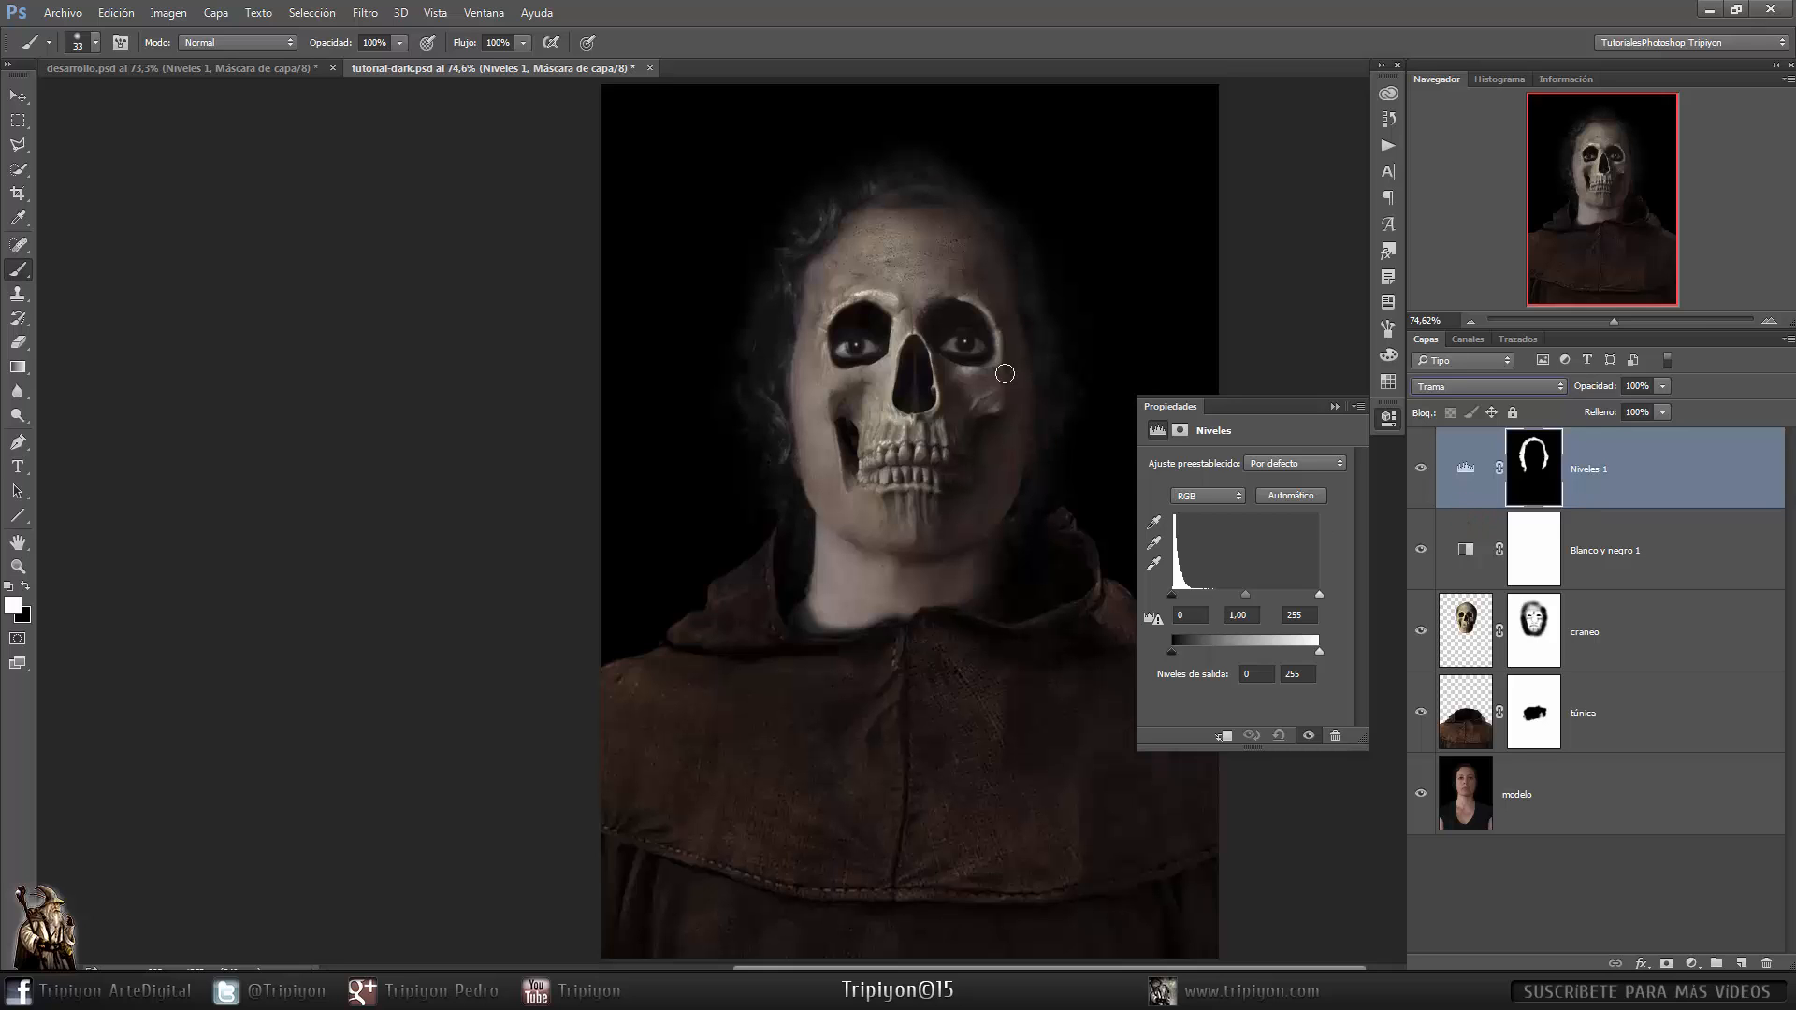
drag(1050, 289, 918, 451)
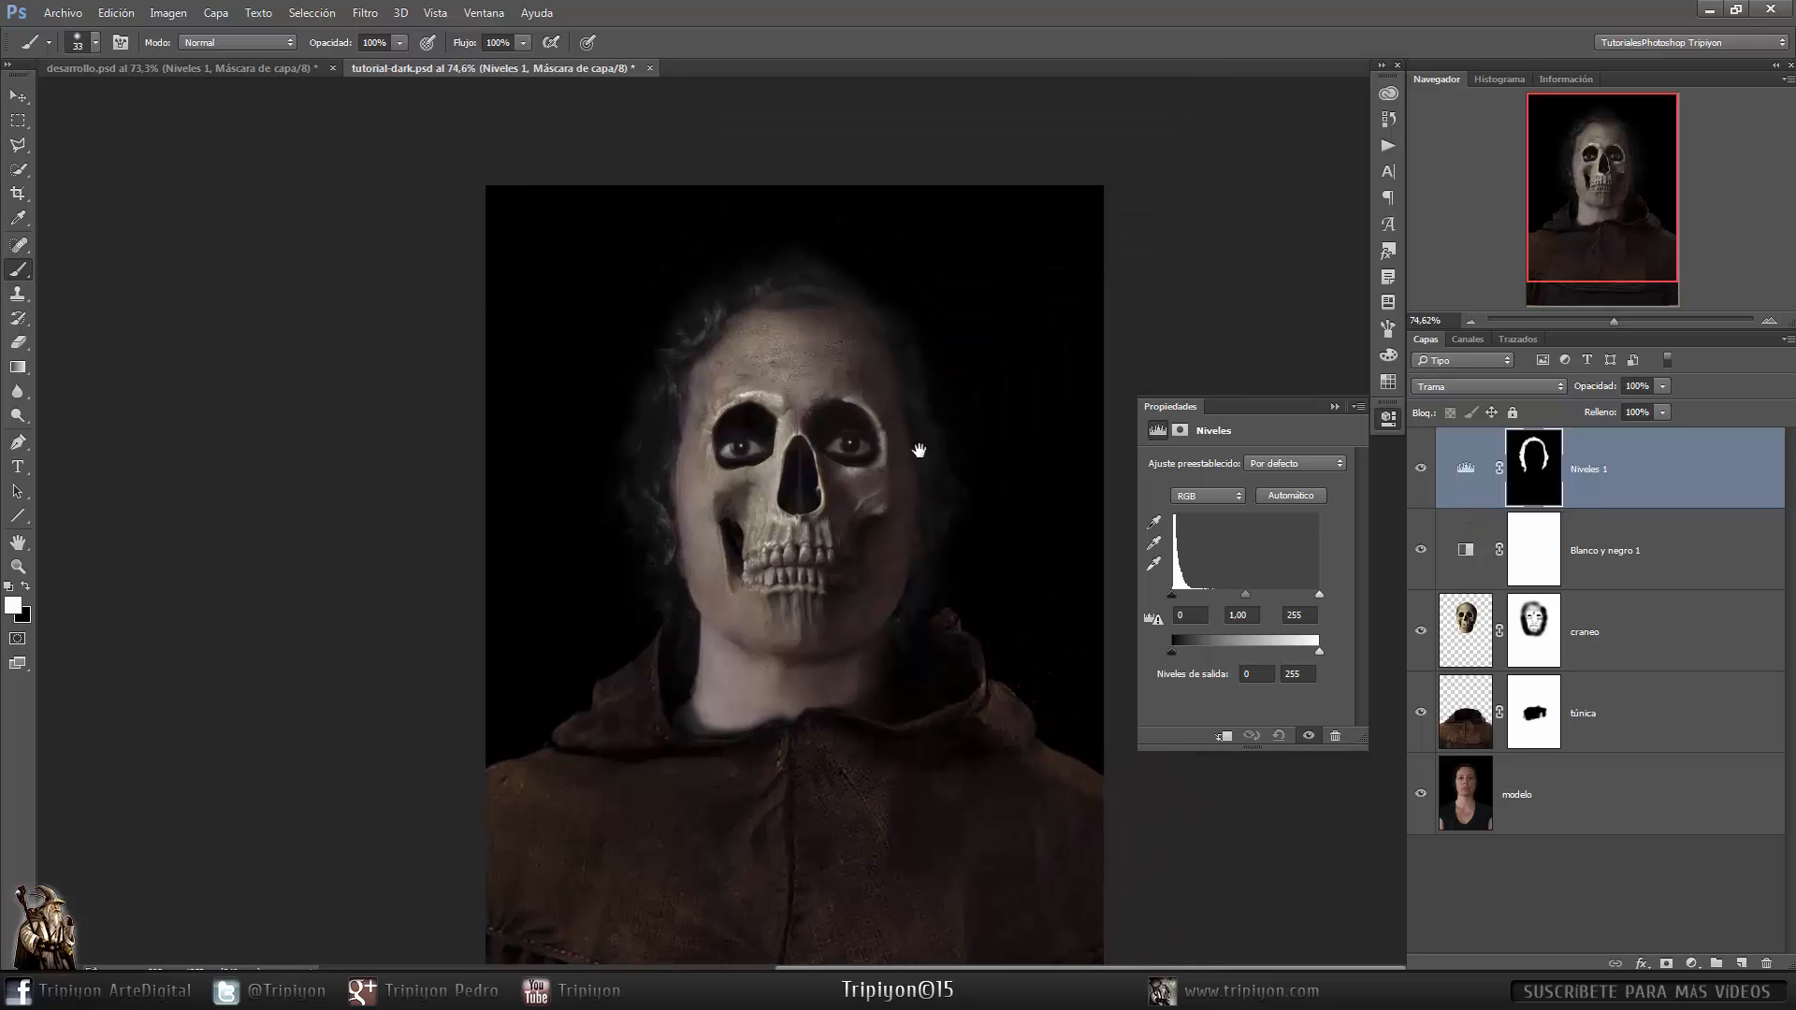
drag(861, 529, 919, 530)
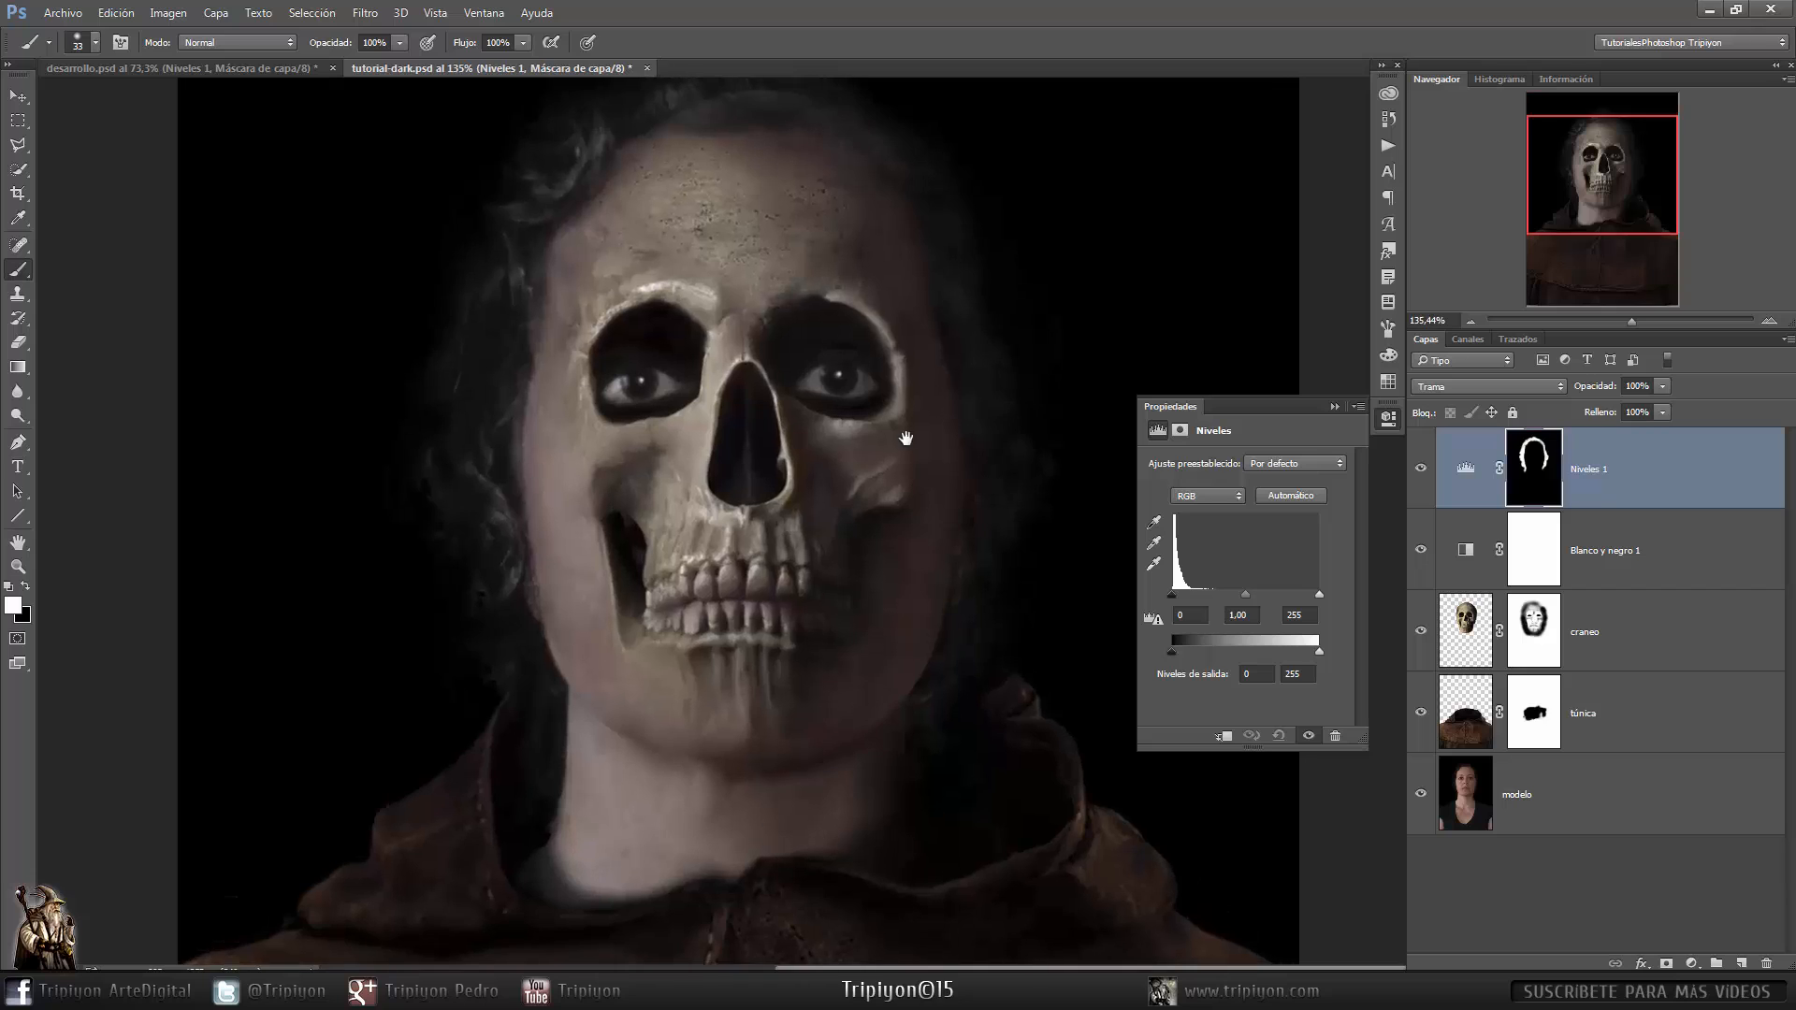
drag(905, 438, 882, 521)
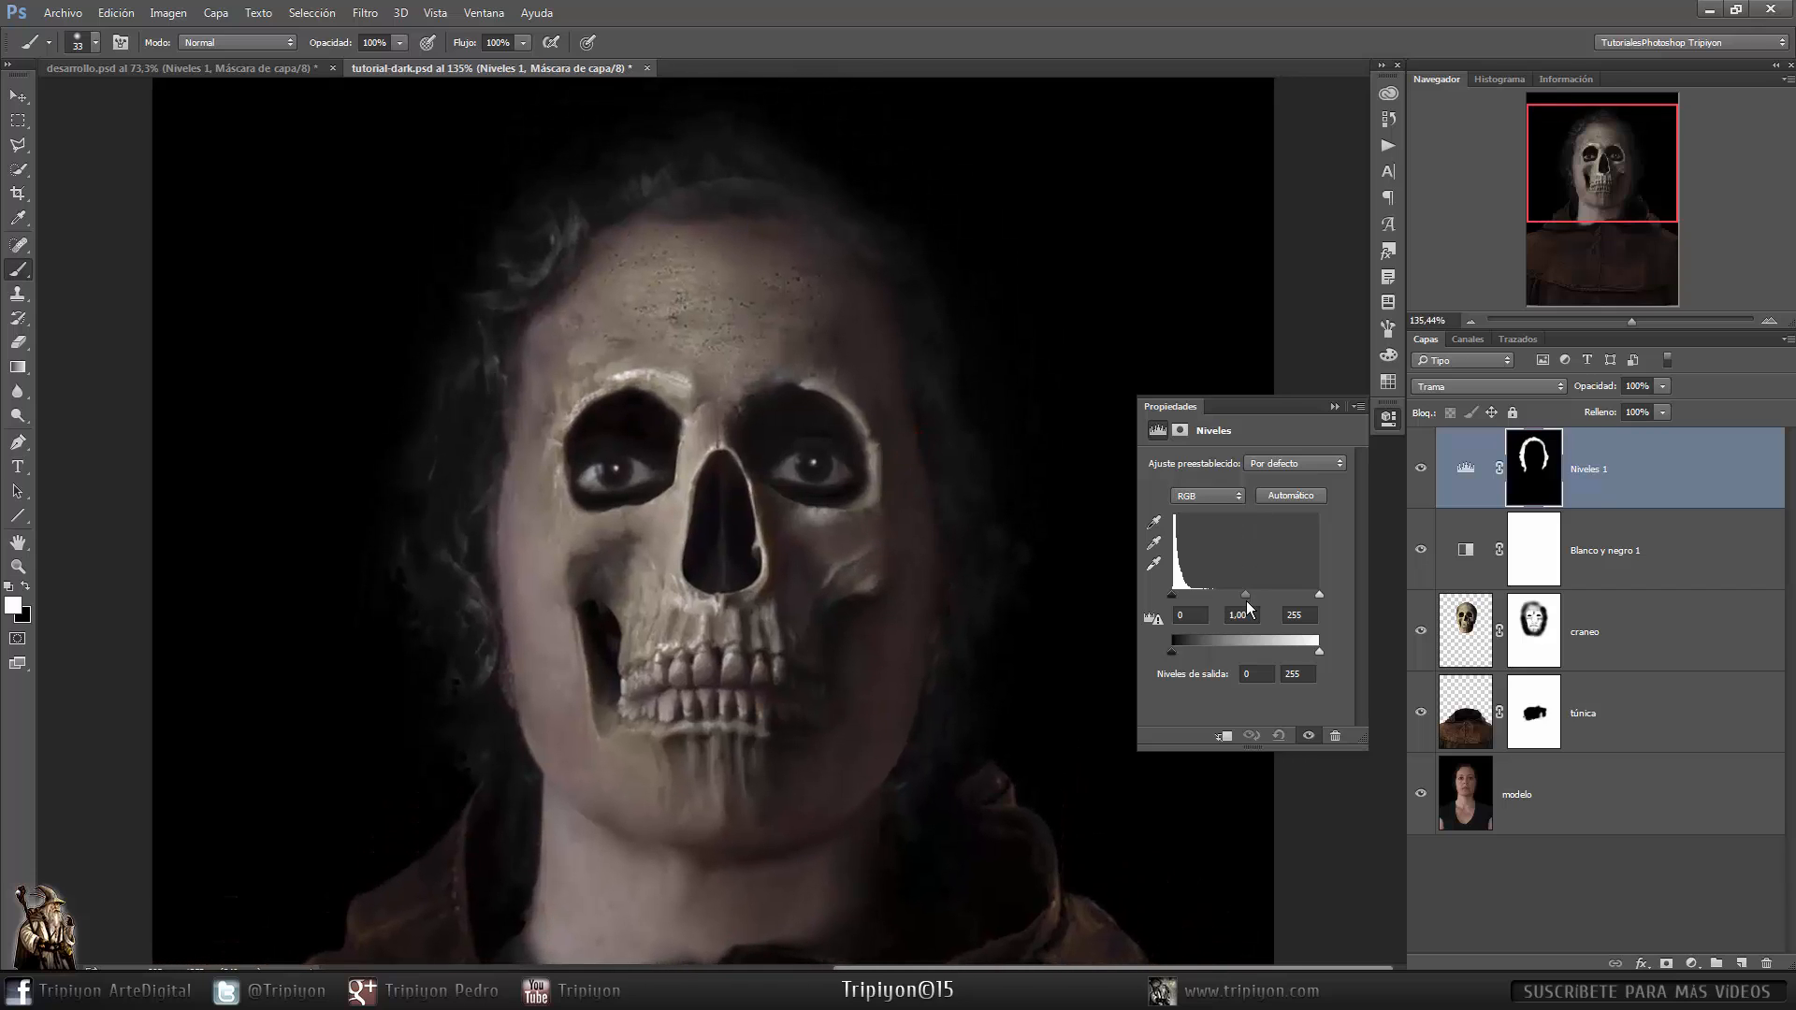
drag(1318, 595, 1247, 603)
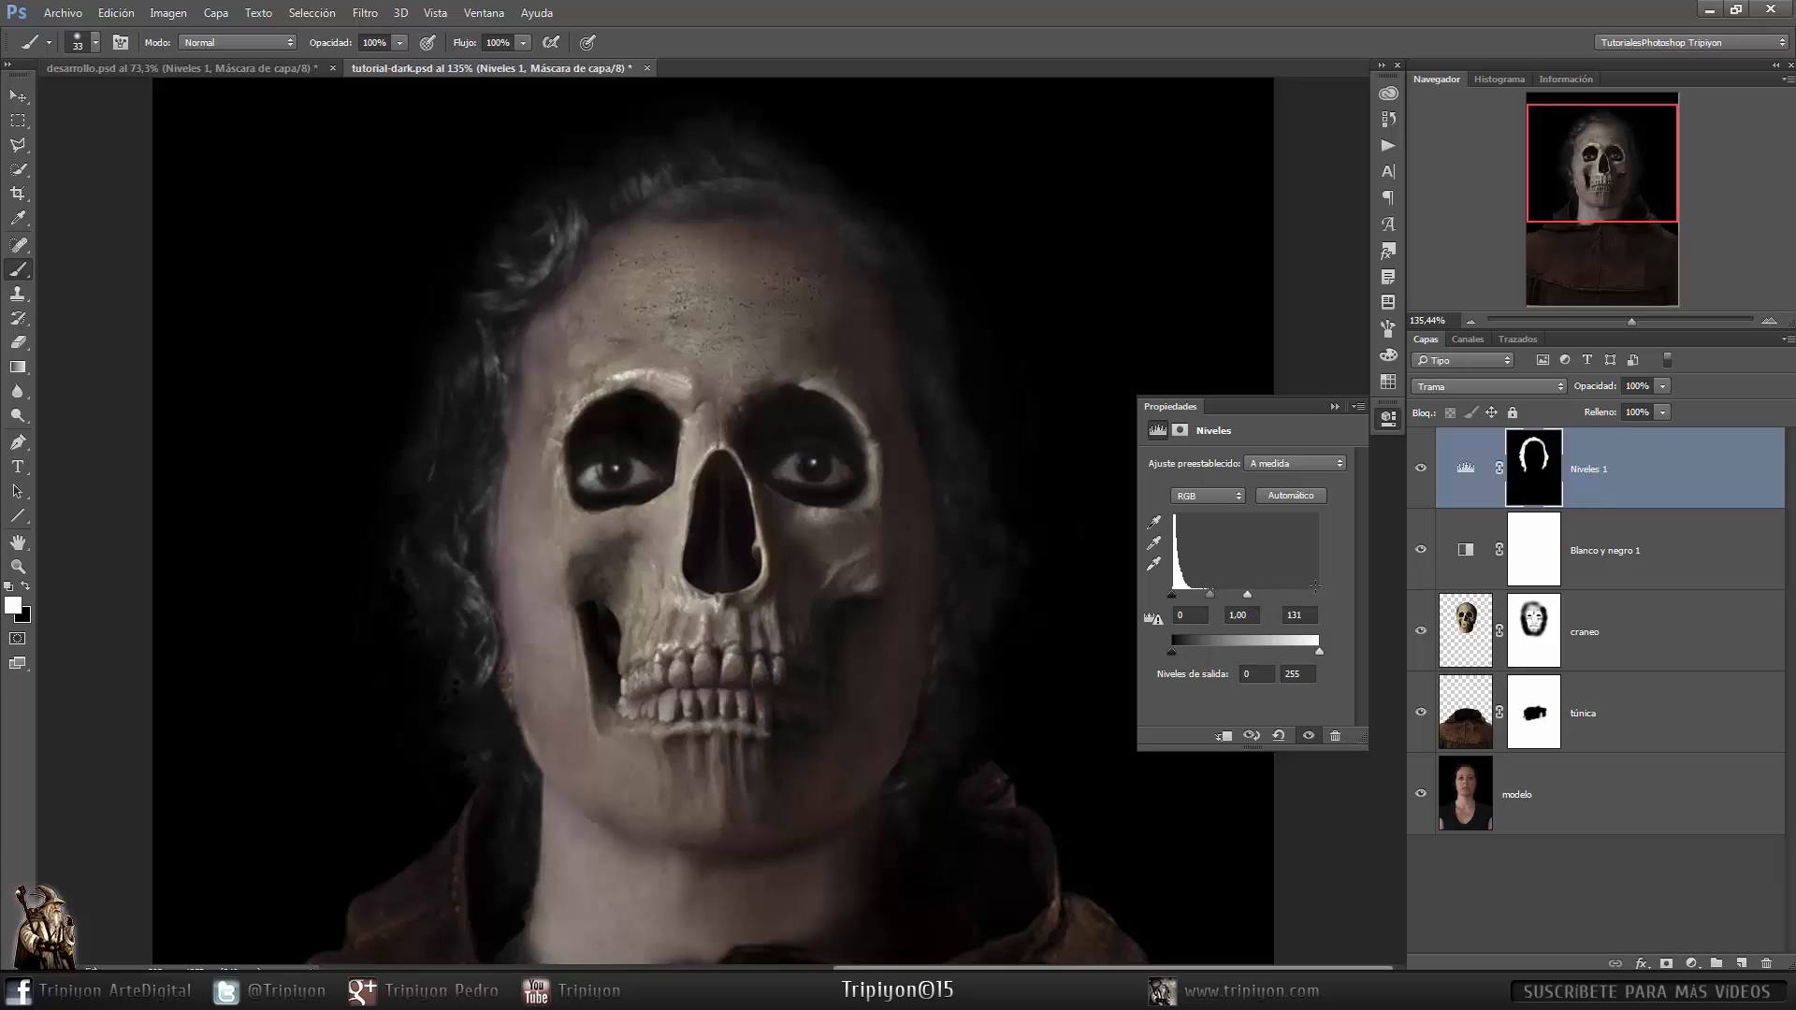
drag(1246, 595, 1231, 597)
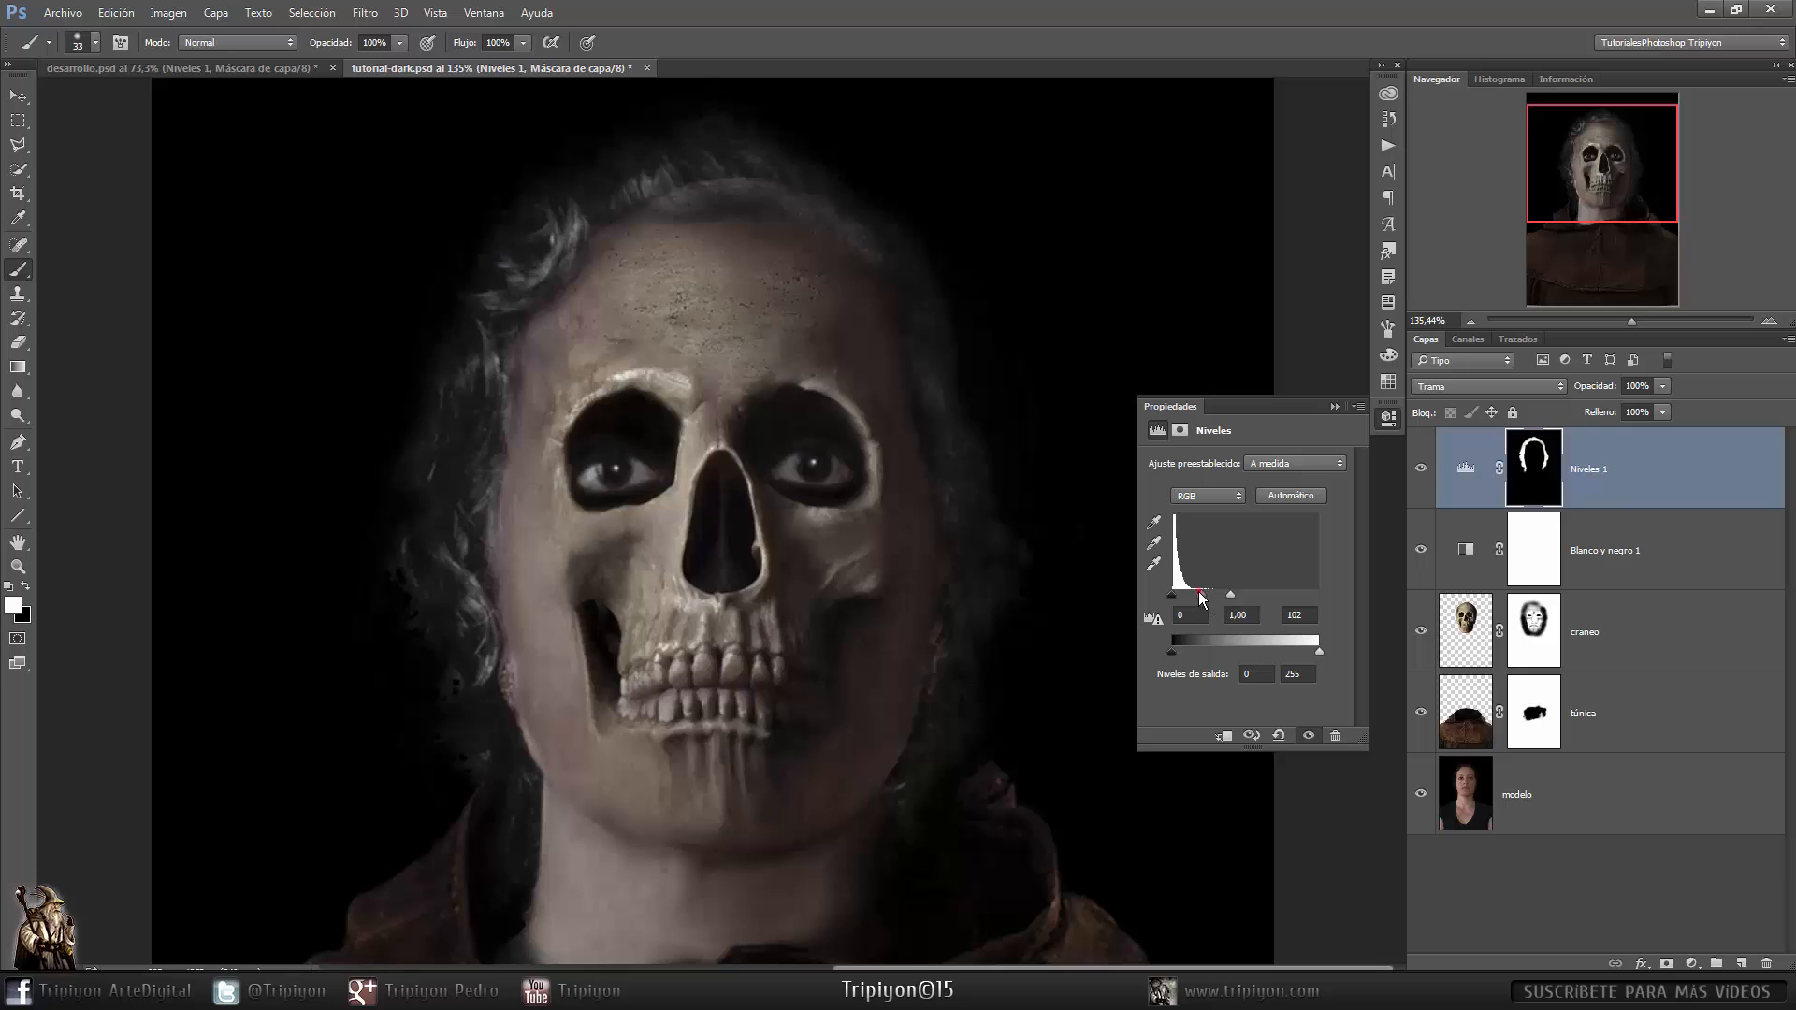
drag(1200, 600, 1207, 599)
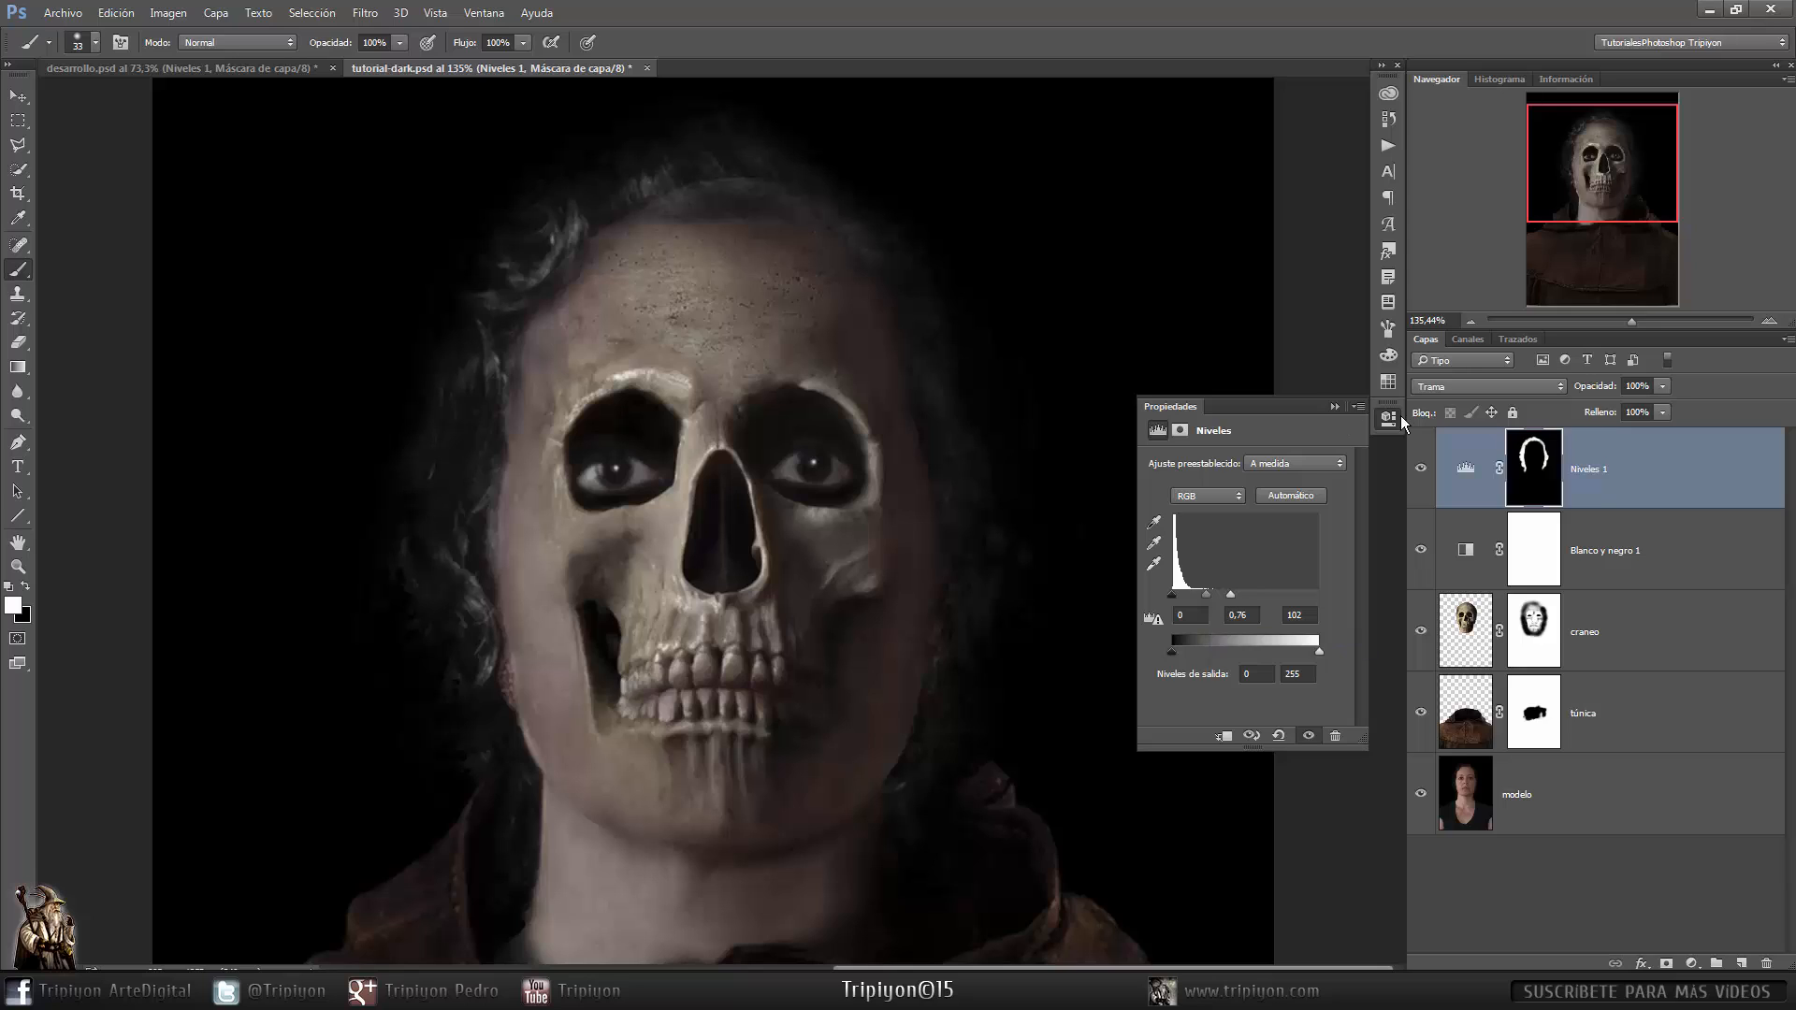
- Fit the image on screen and view the model layer alone to compare it with the composite
right_click(964, 436)
click(995, 452)
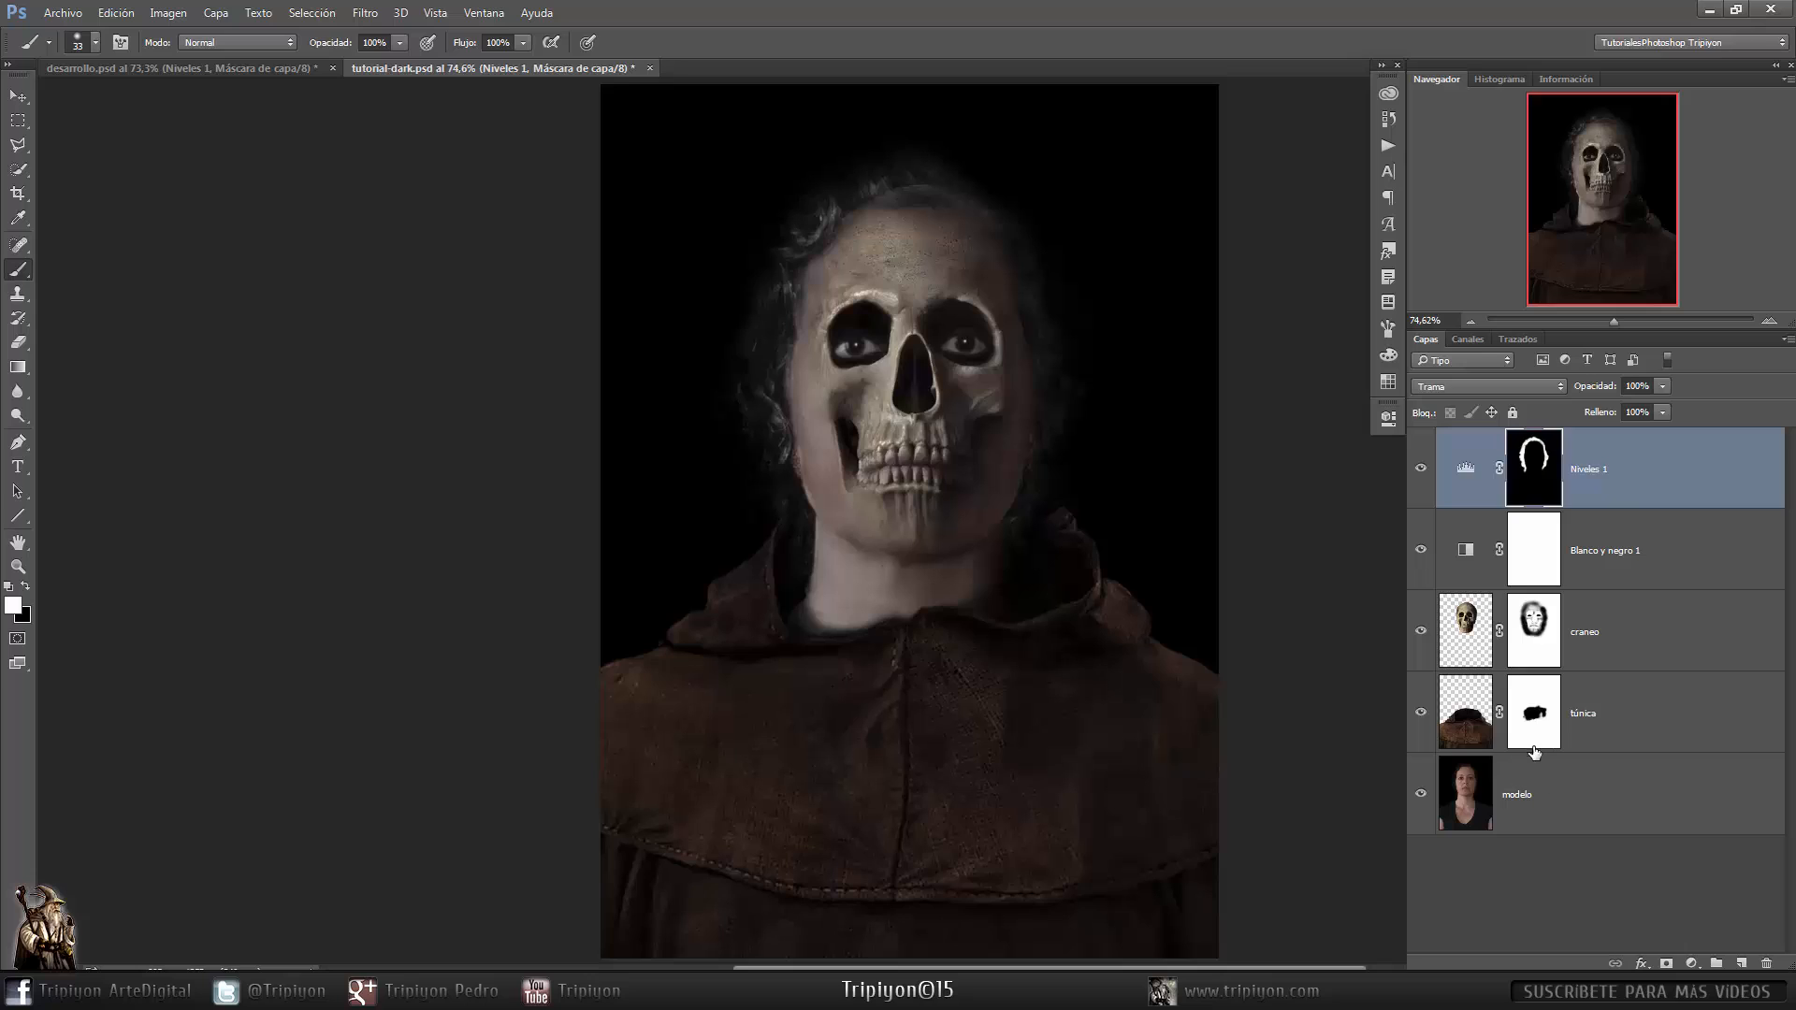
alt+click(1419, 794)
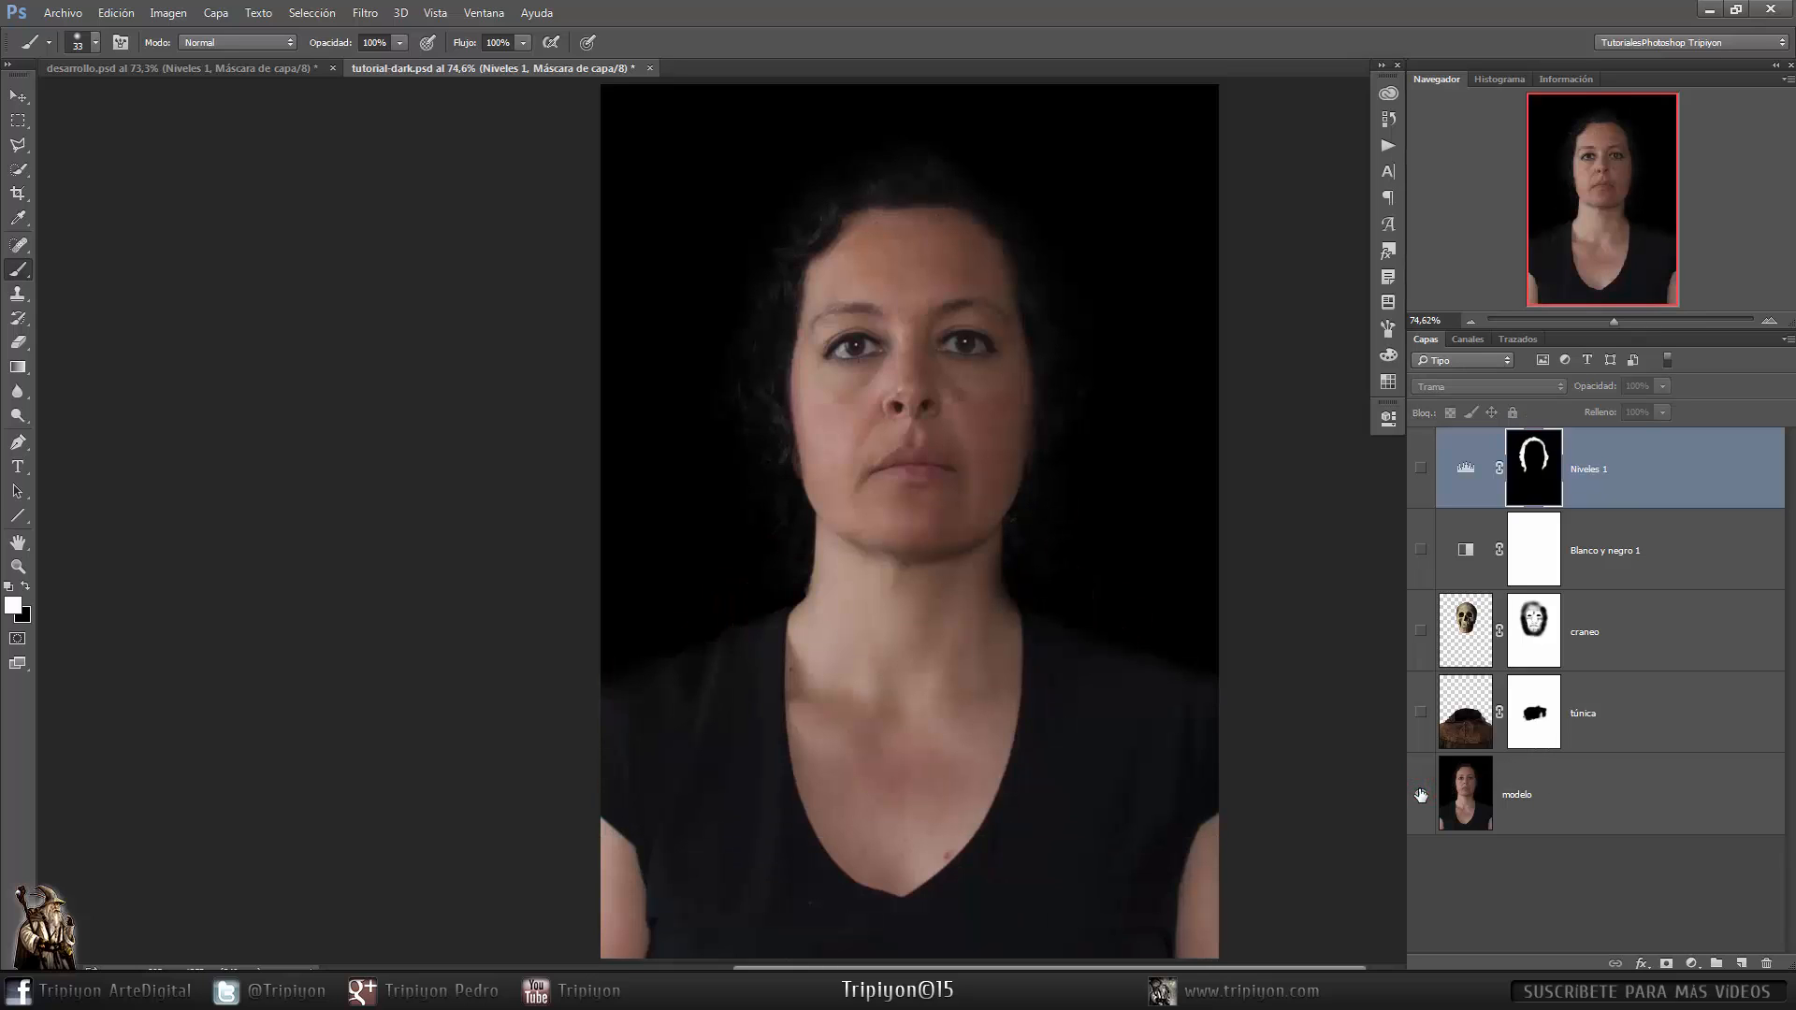
alt+click(1420, 794)
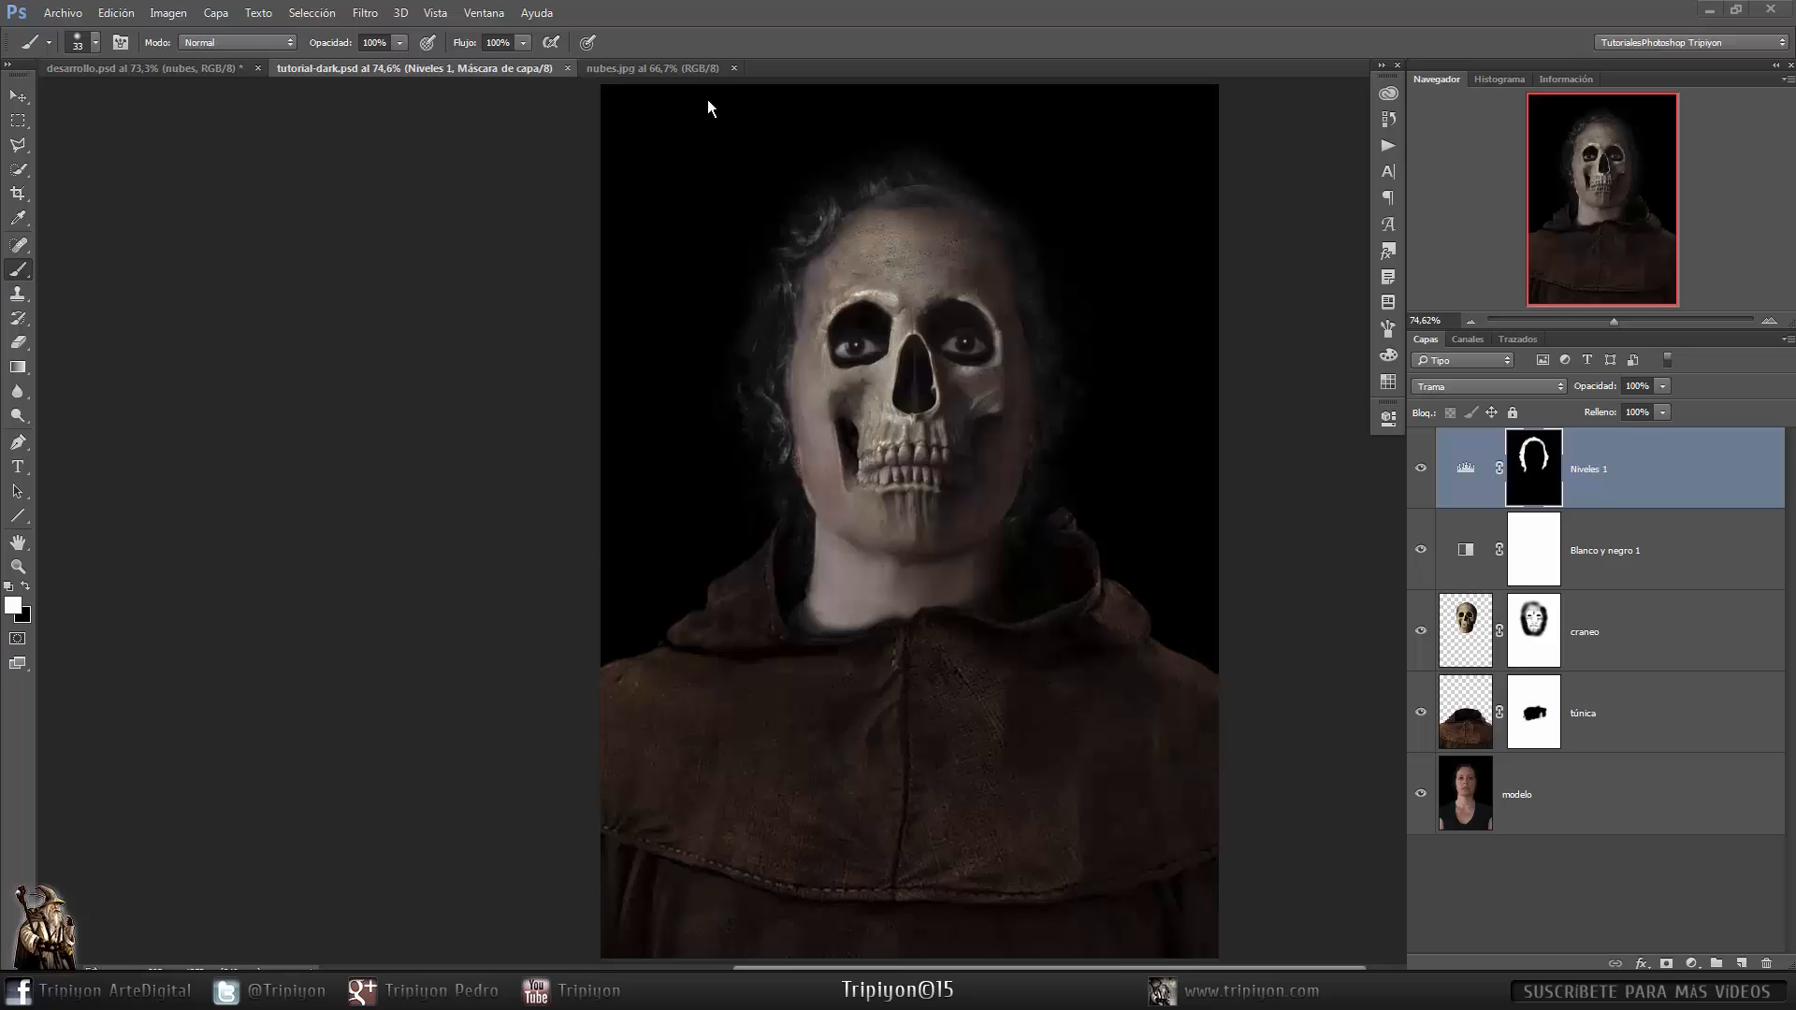
- Duplicate the clouds image's background layer into tutorial-dark.psd and close the nubes.jpg document
click(694, 73)
key(x)
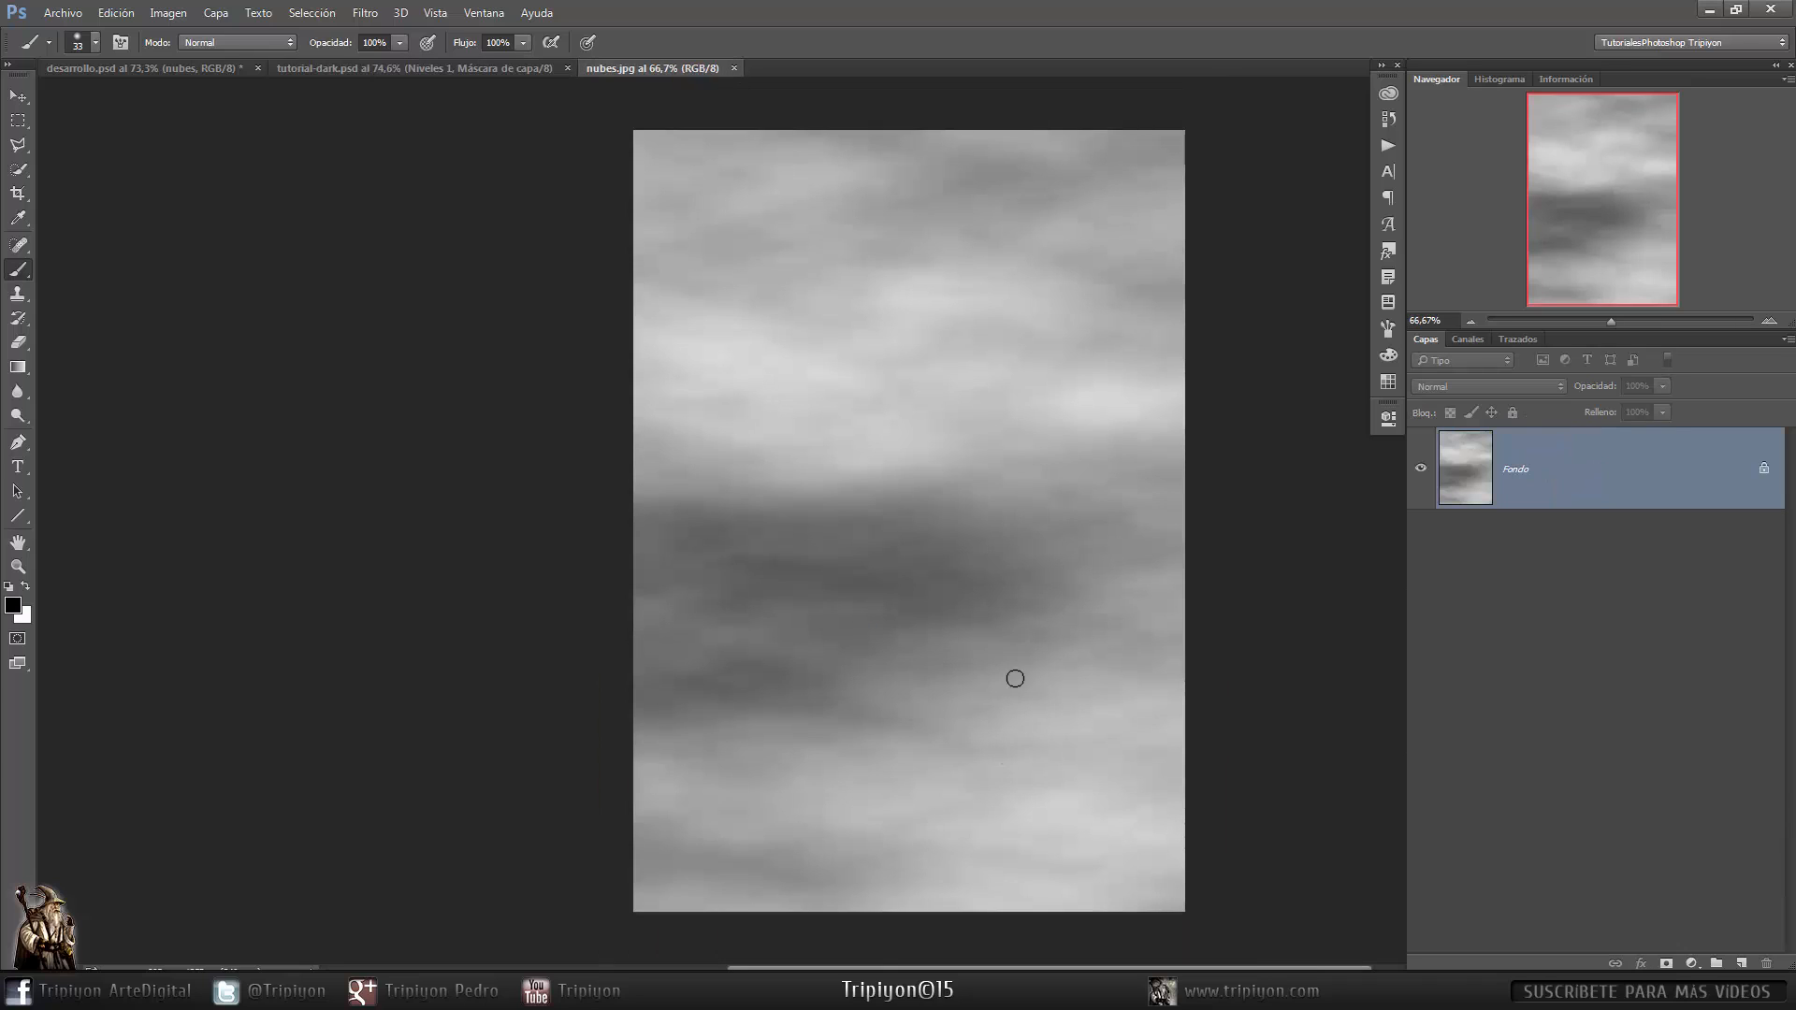
right_click(1639, 490)
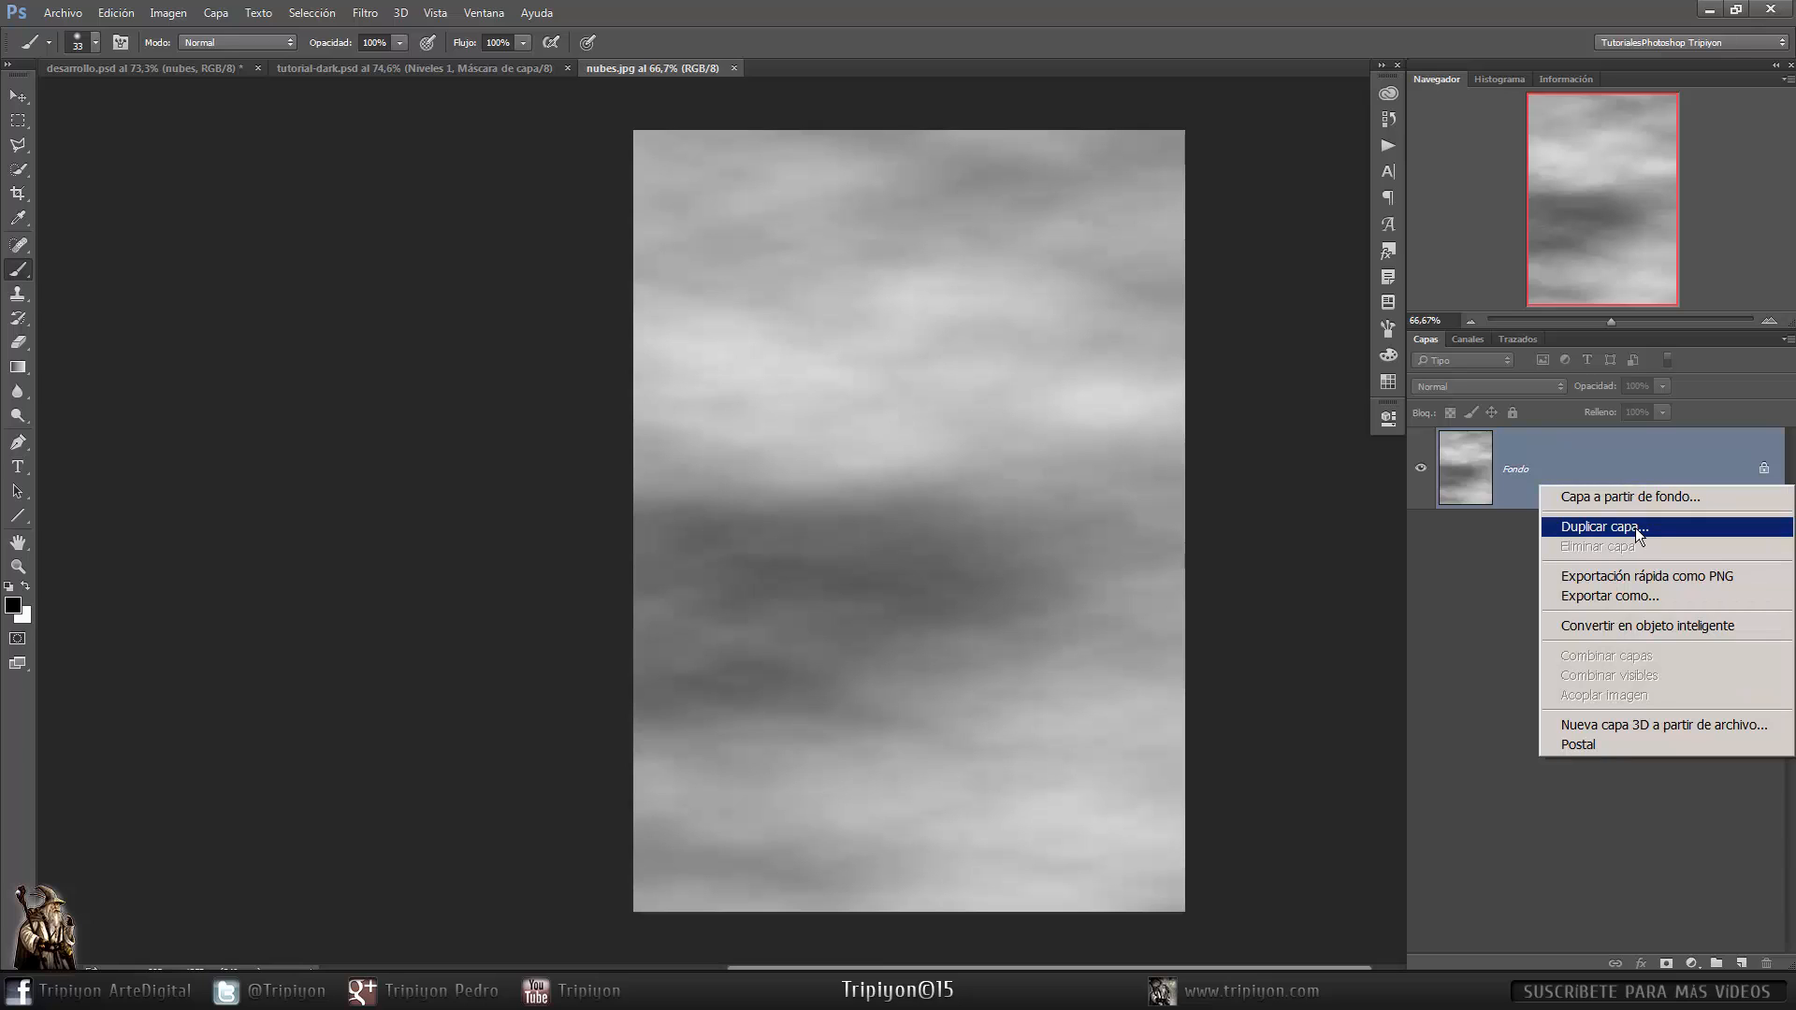
click(1635, 527)
click(928, 376)
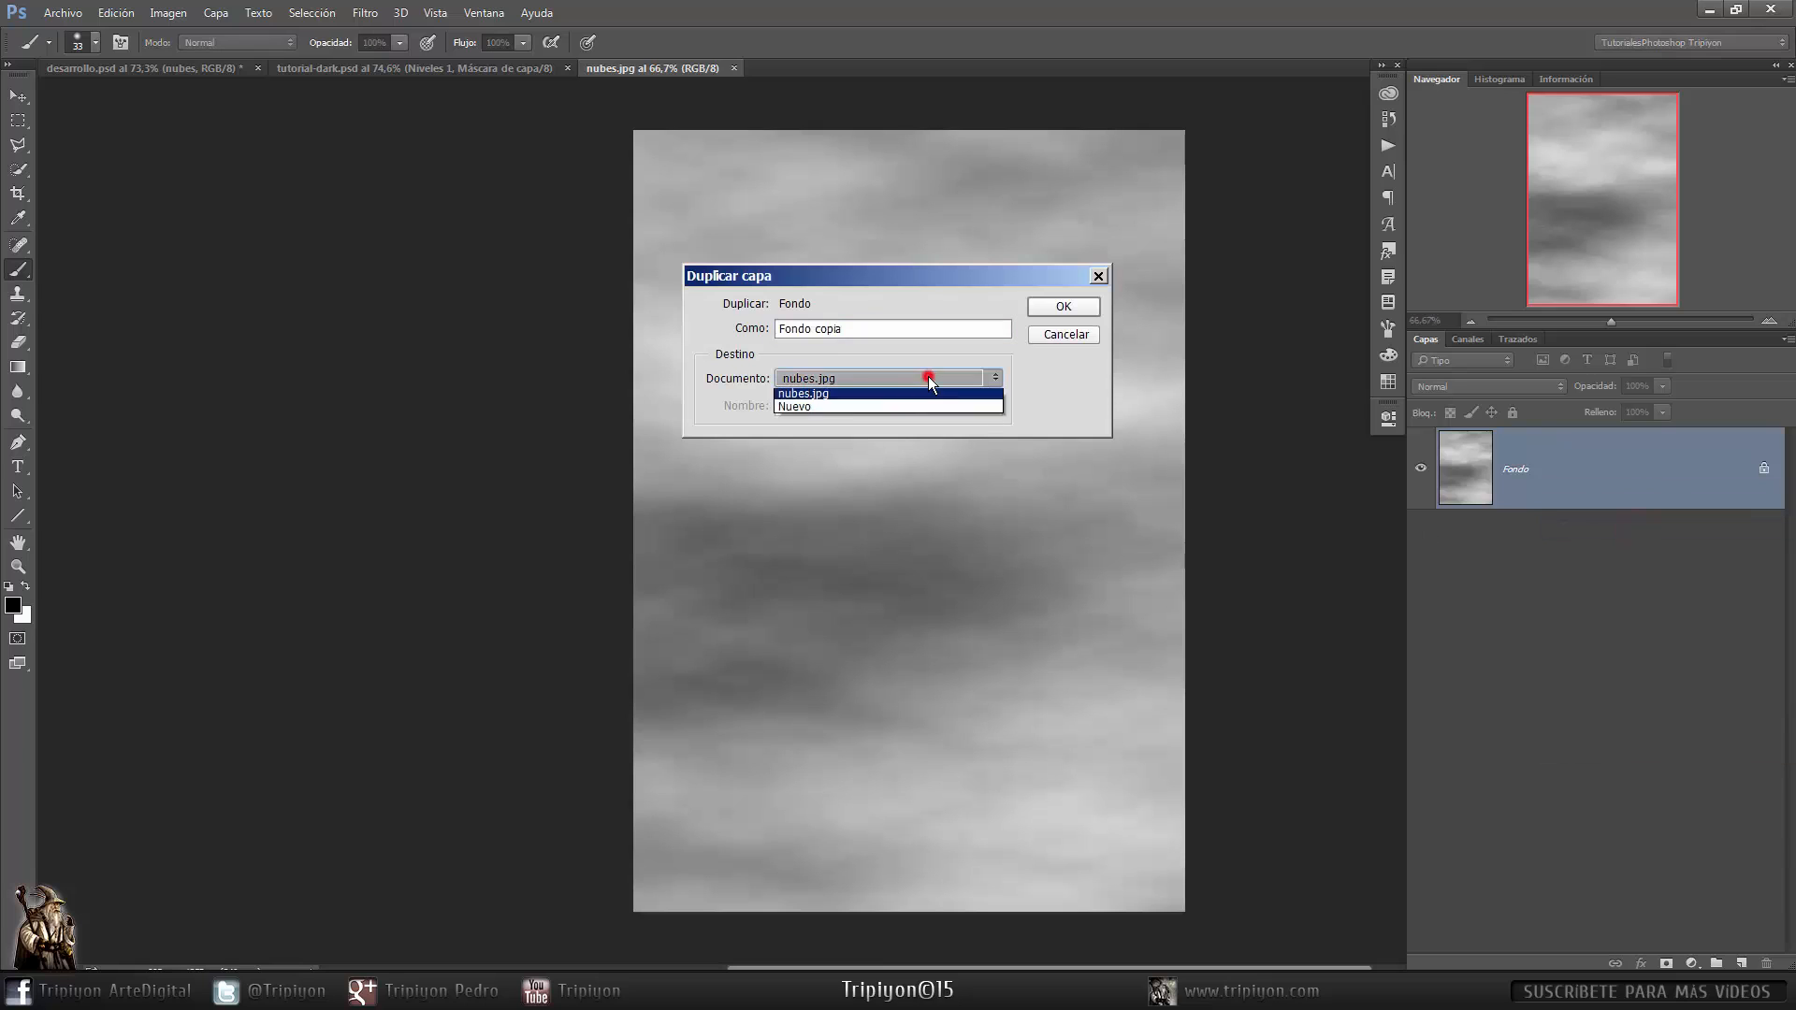
click(844, 404)
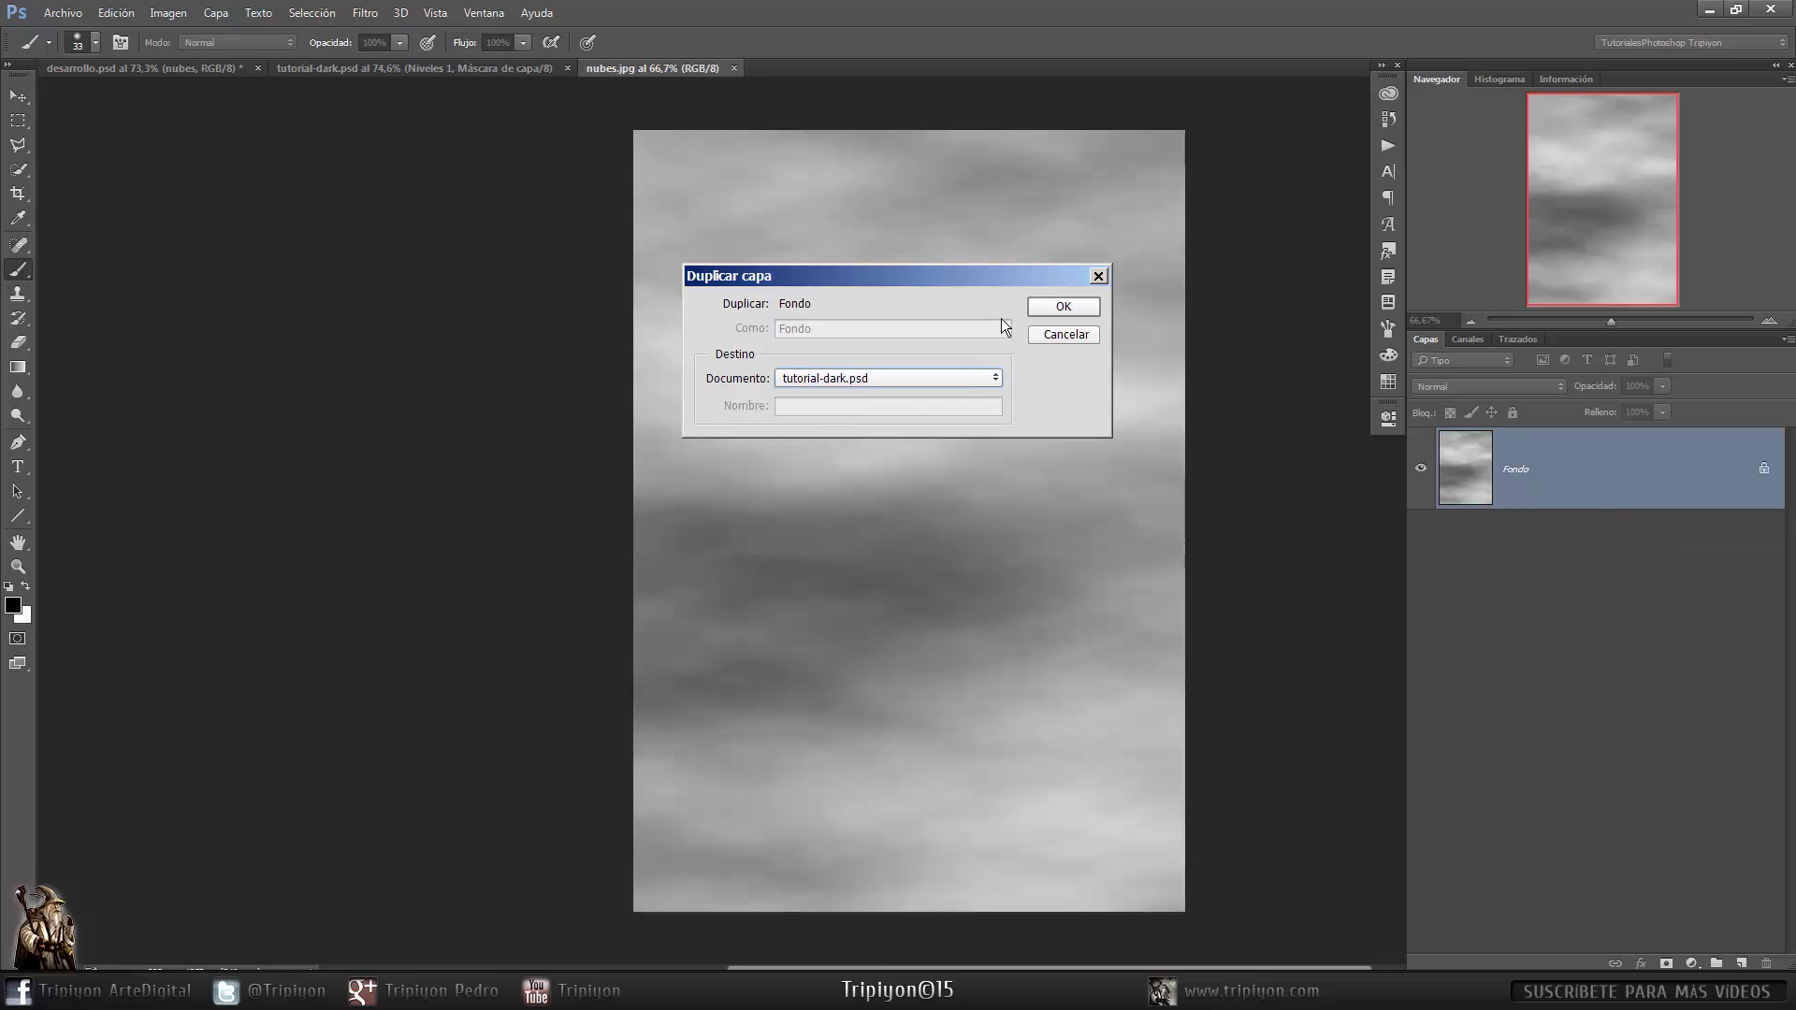
click(1057, 306)
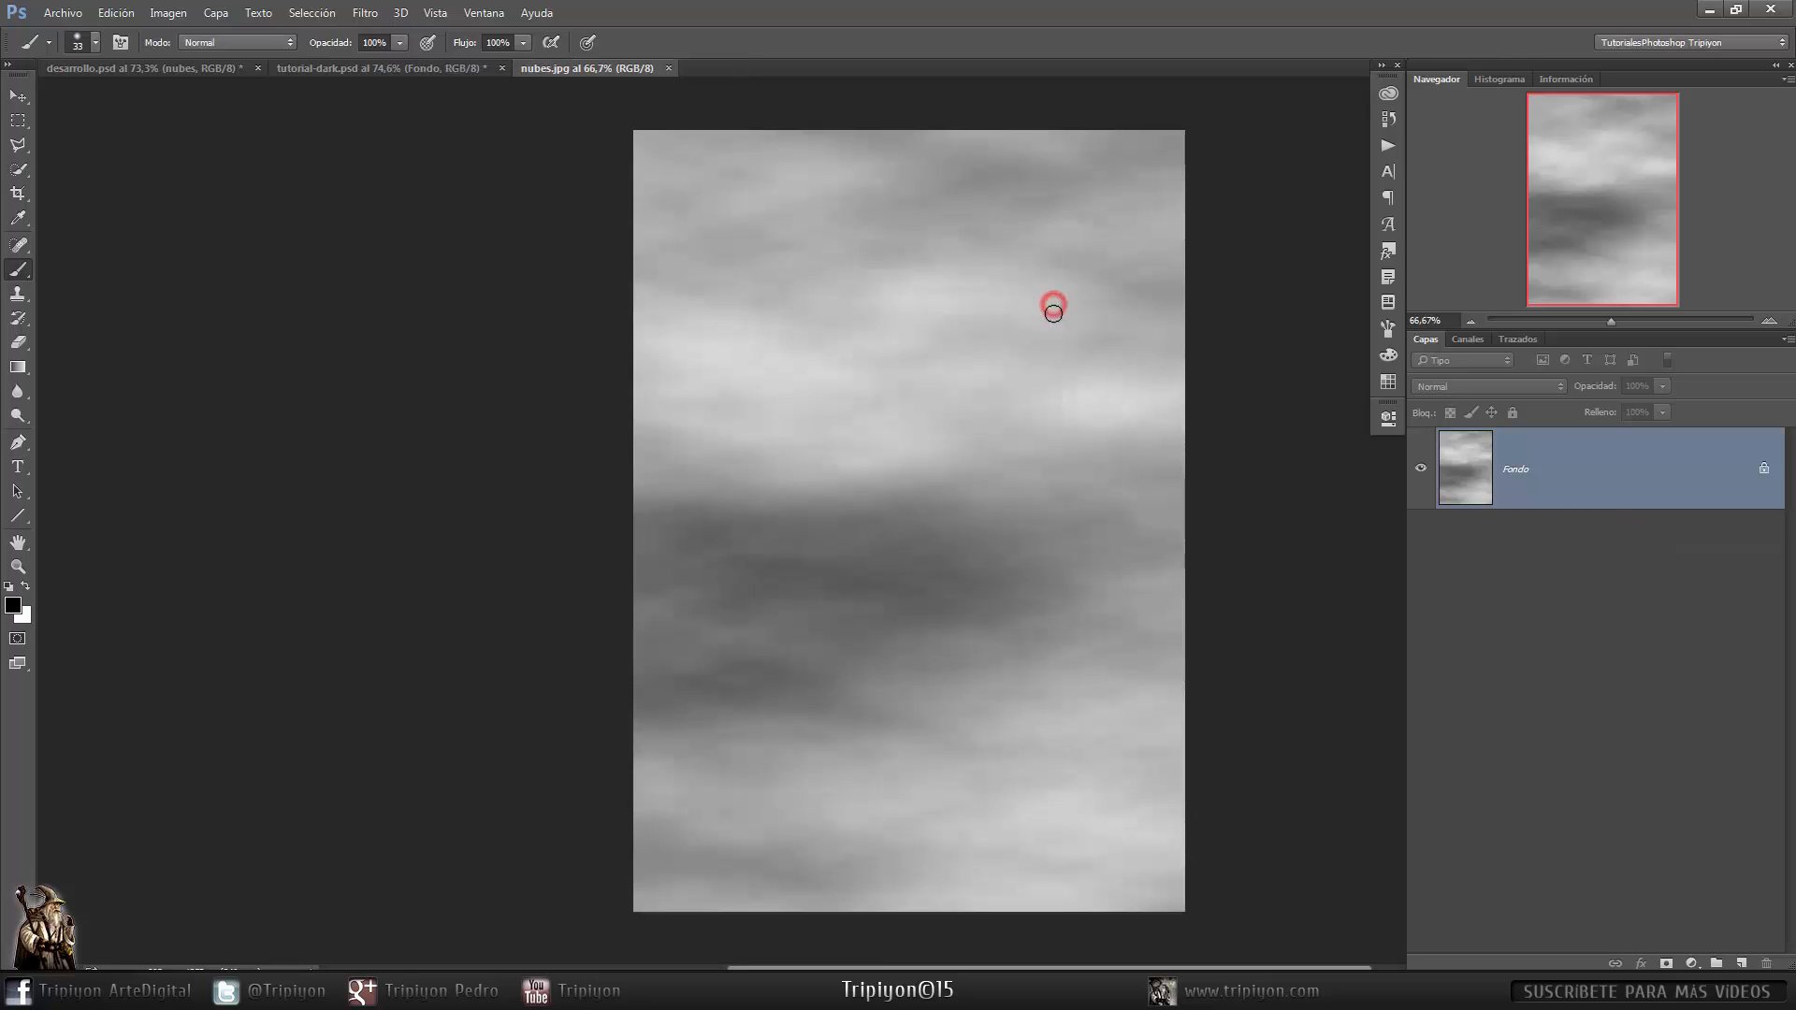
click(671, 67)
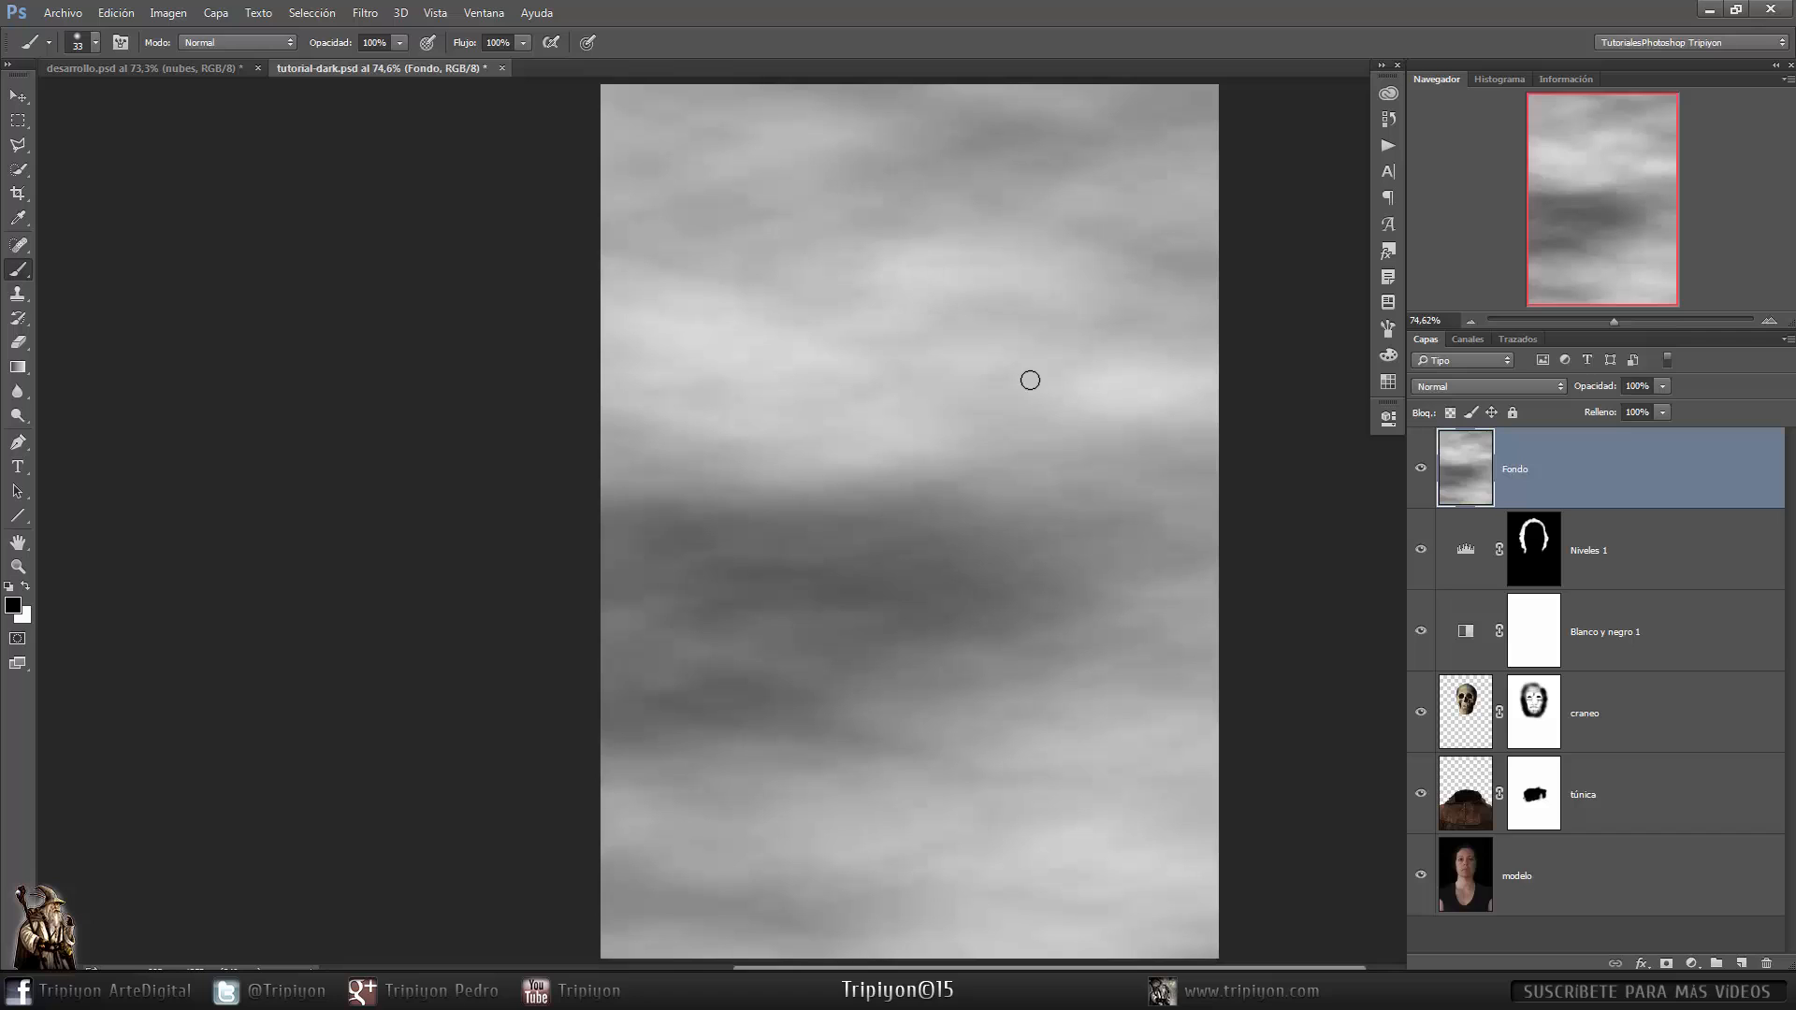
- Set the clouds layer's blend mode to Trama and its opacity to 50%
click(1536, 385)
click(1497, 516)
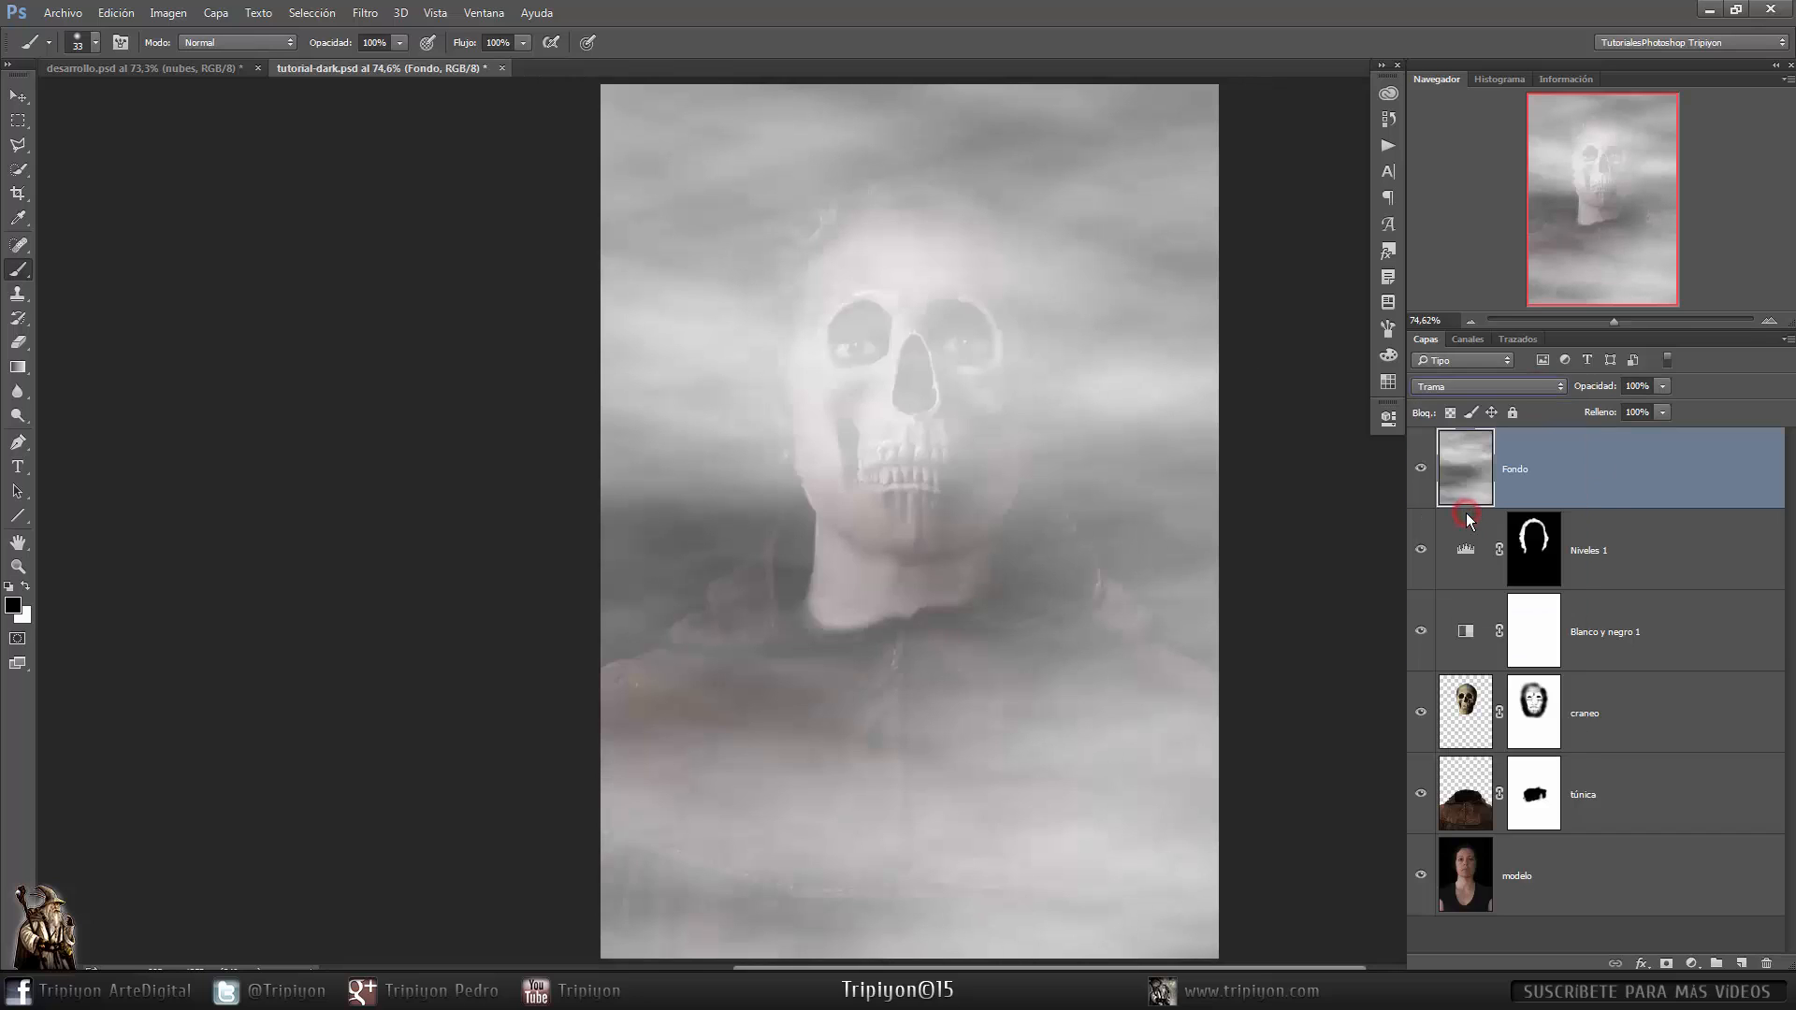
key(l)
key(5)
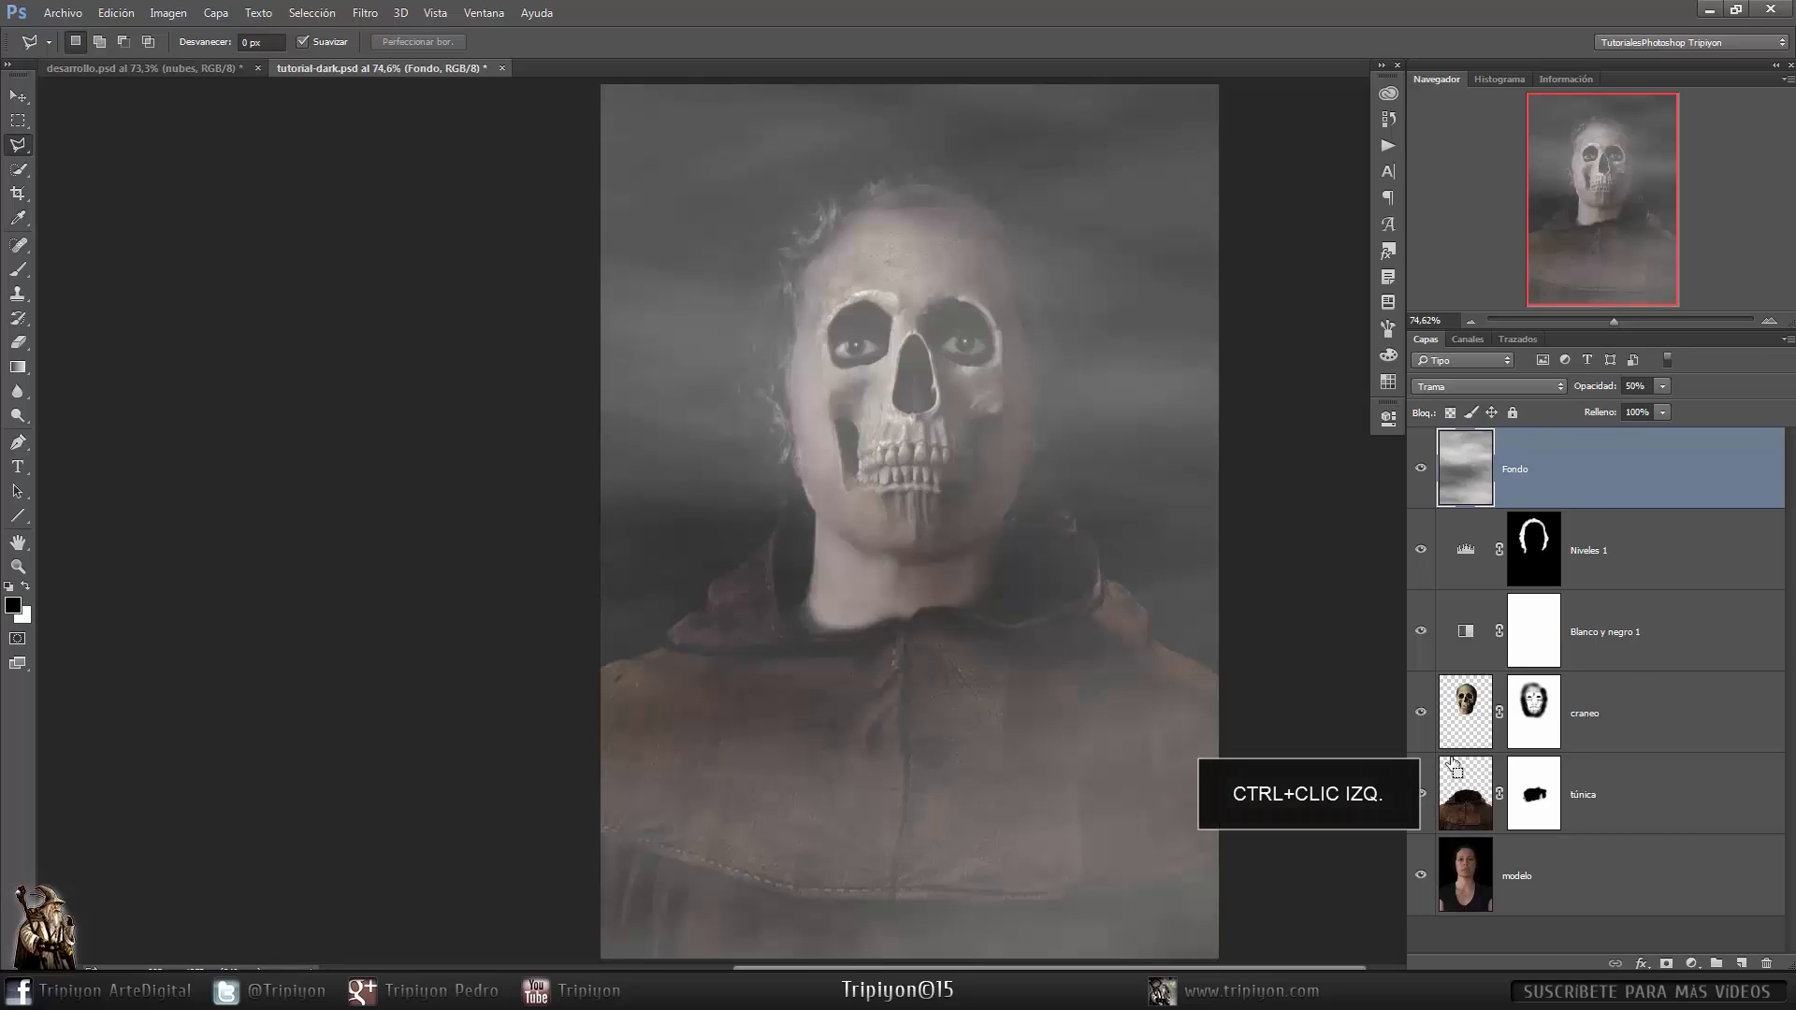
- Load the tunic's shape as a selection and add a layer mask to the clouds layer from it
ctrl+click(1466, 815)
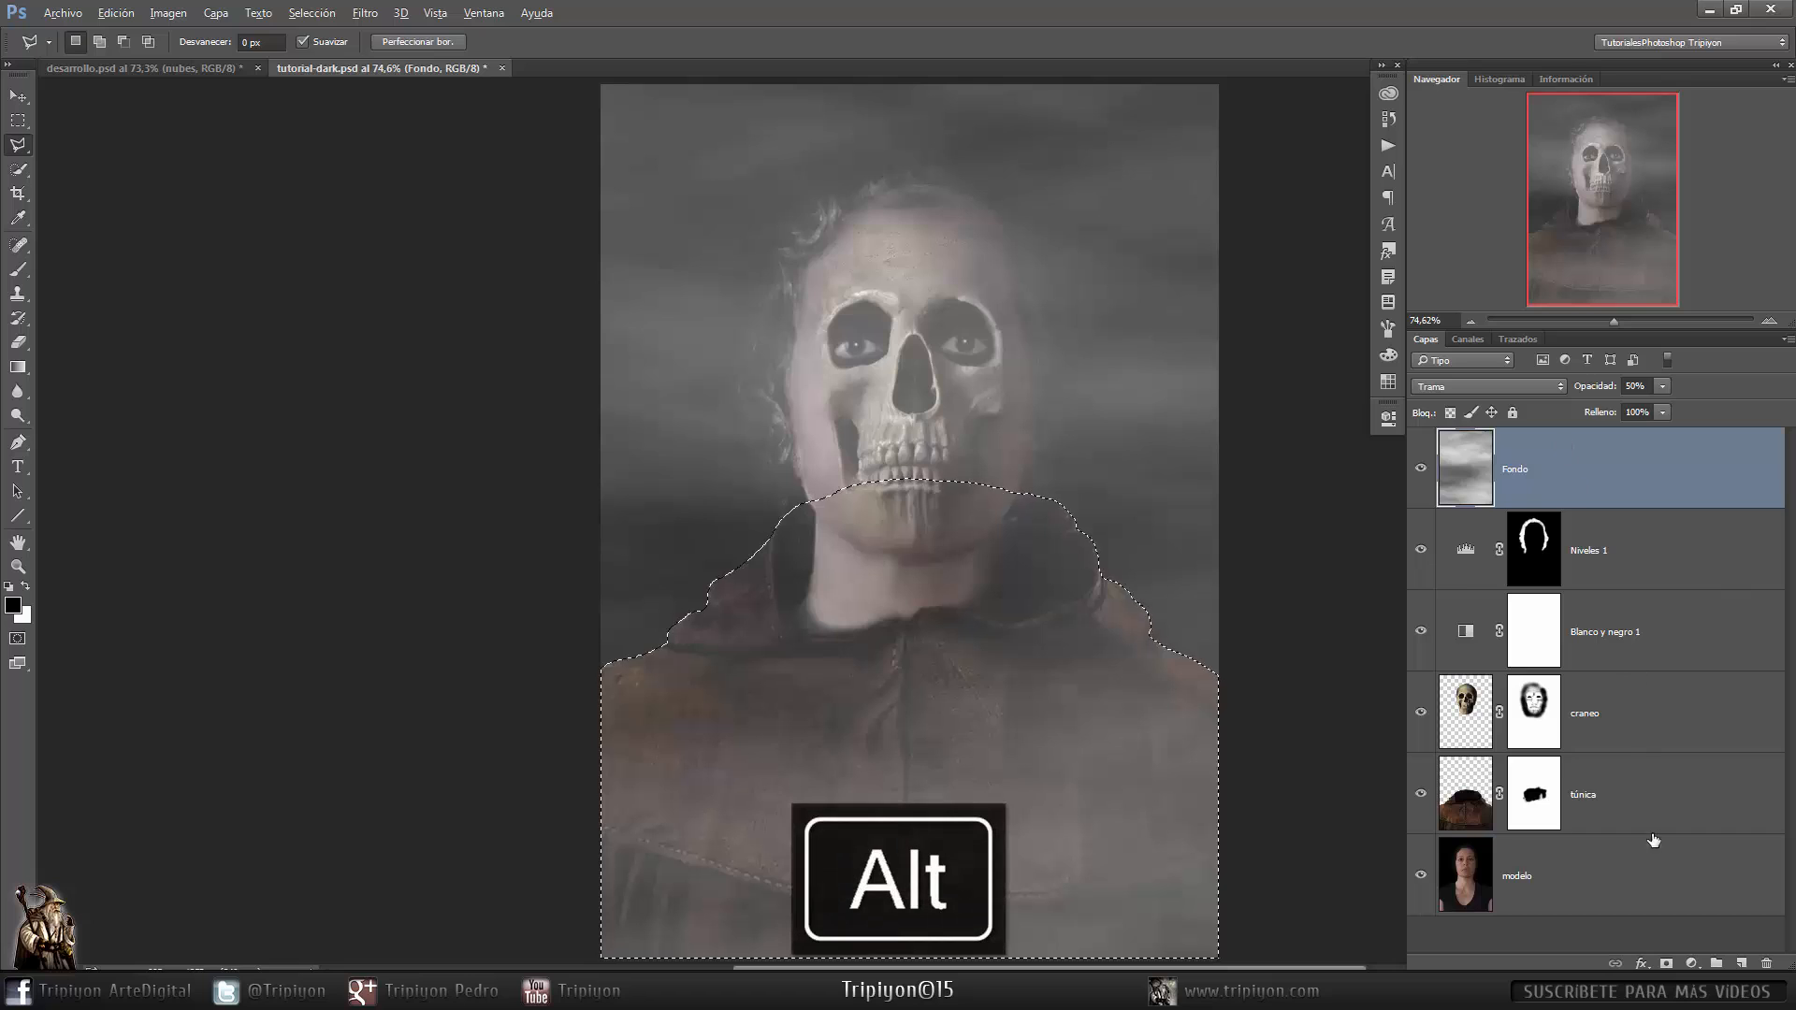
alt+click(1667, 963)
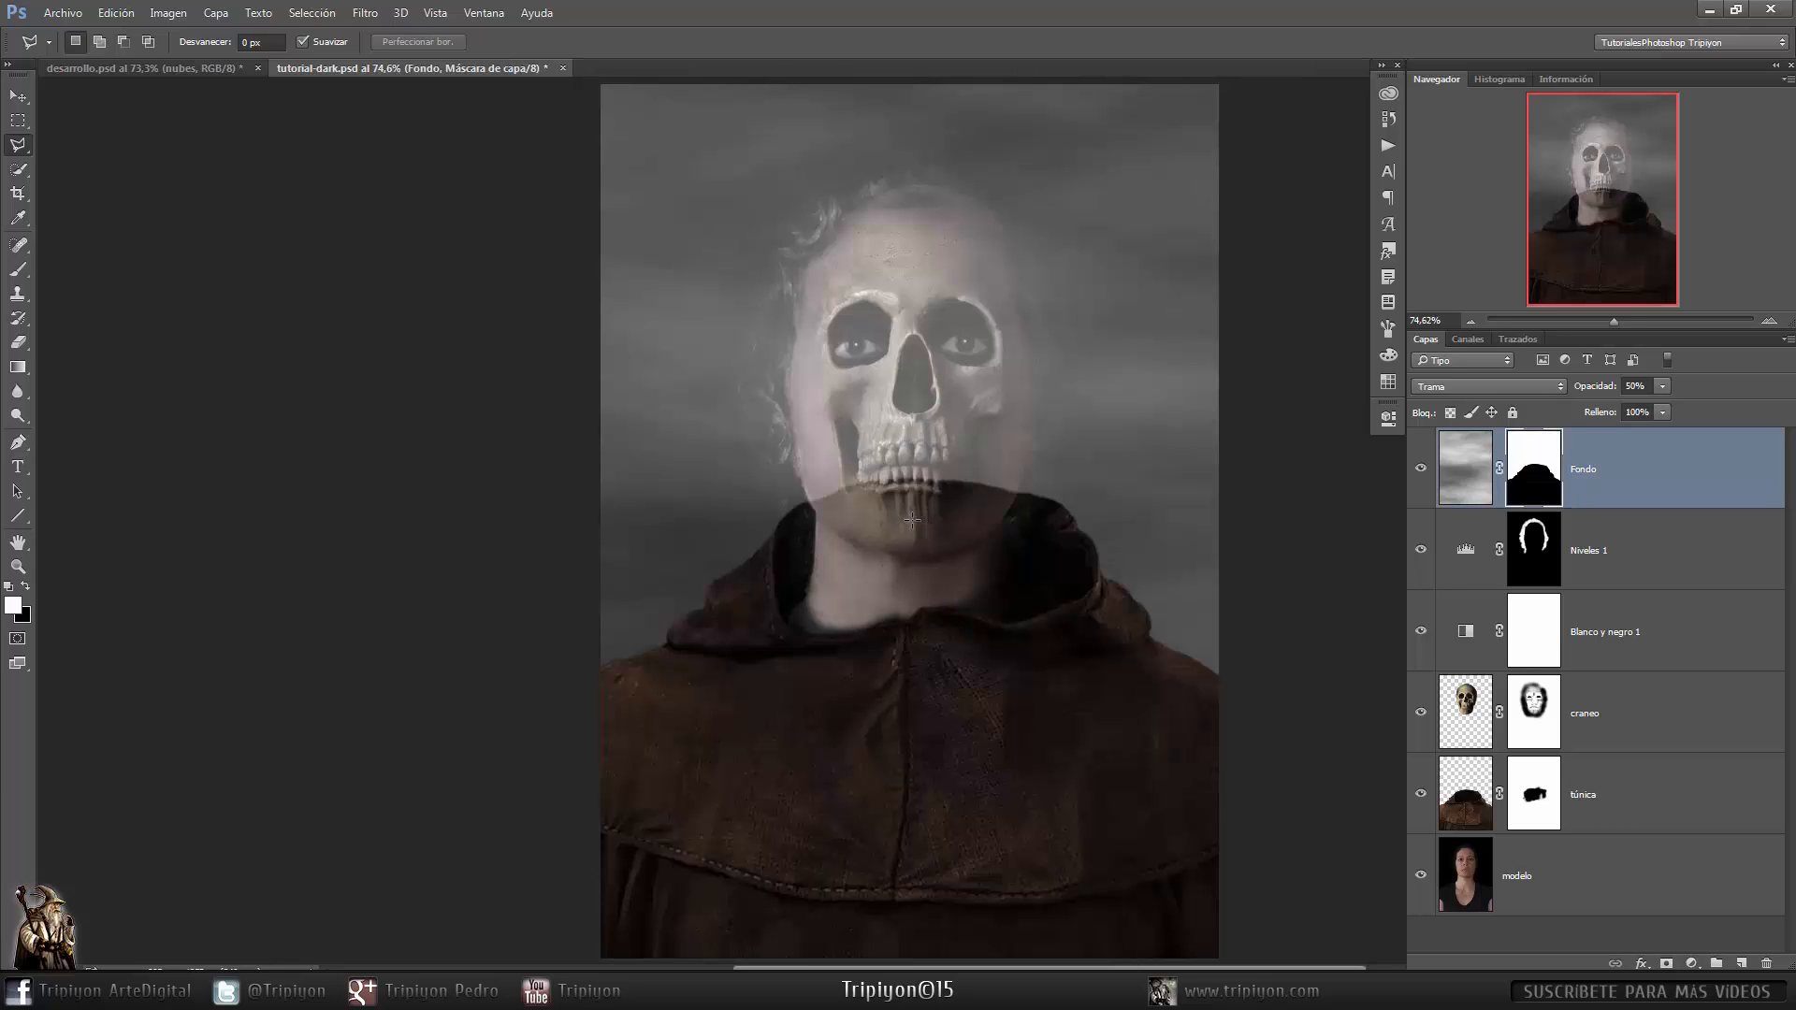
drag(827, 325, 929, 379)
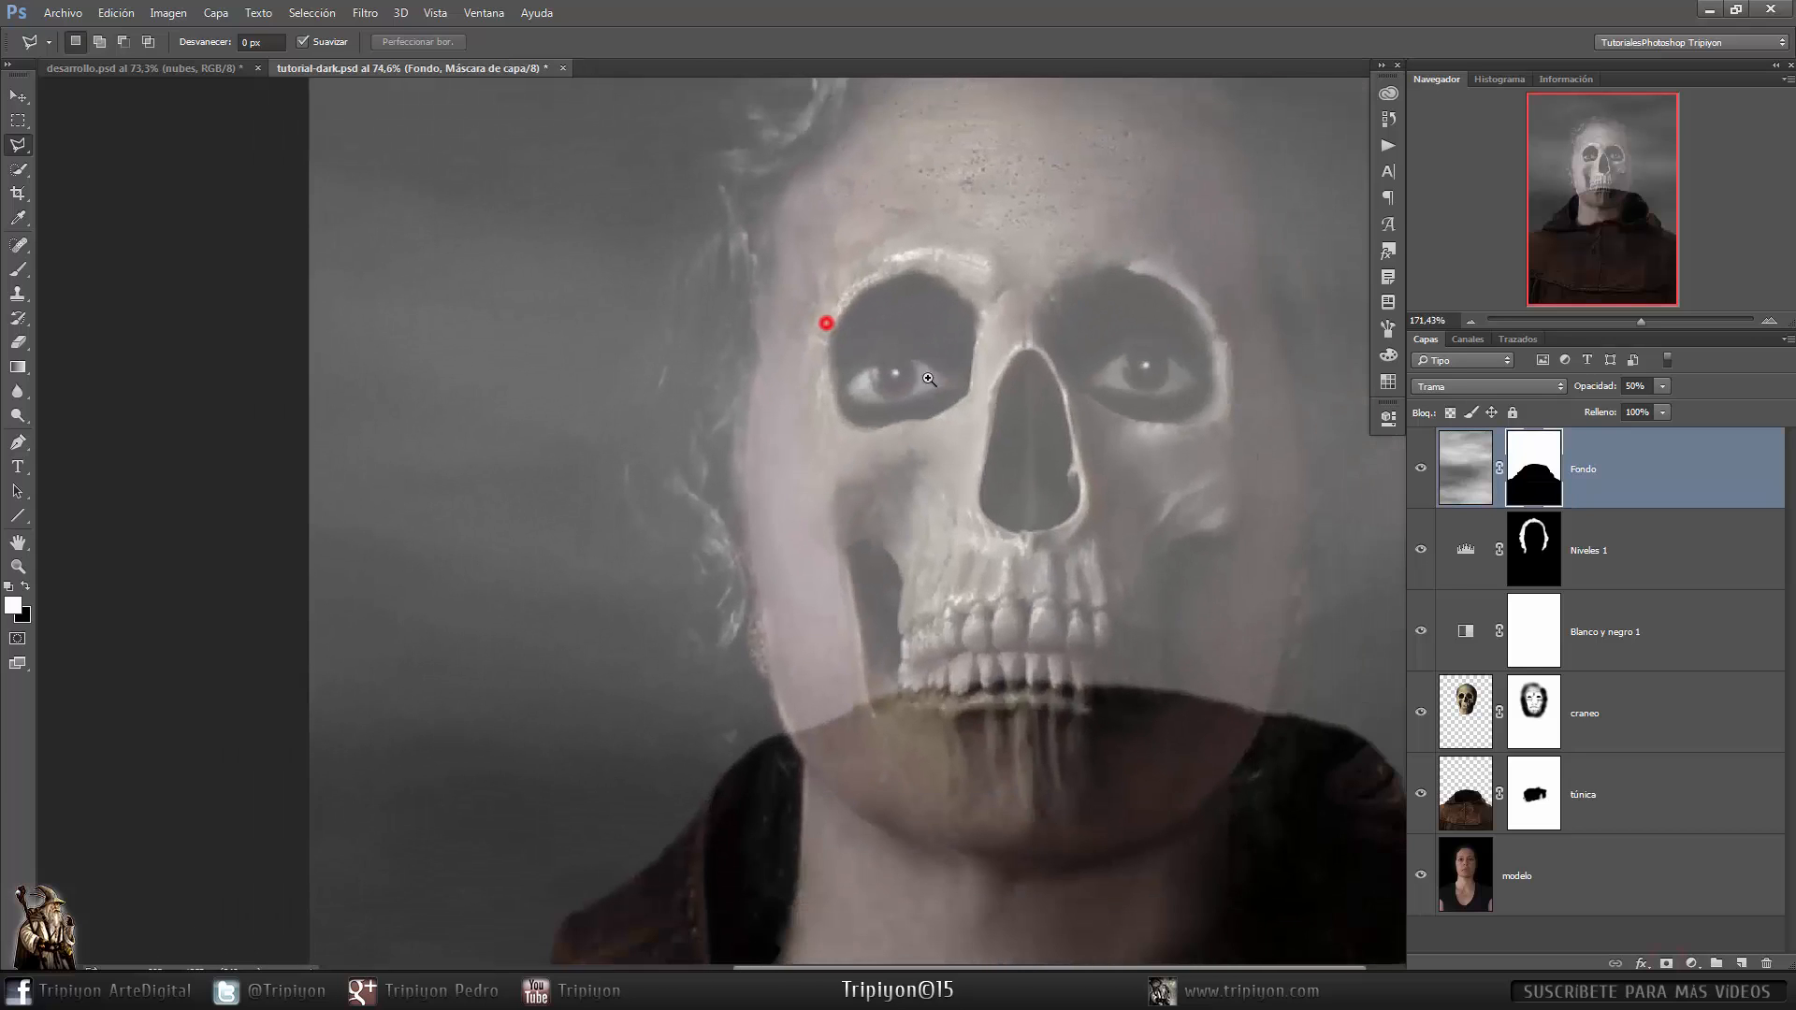
ctrl+click(1534, 550)
drag(1223, 473, 1190, 655)
drag(1194, 682, 1116, 690)
key(ctrl+d)
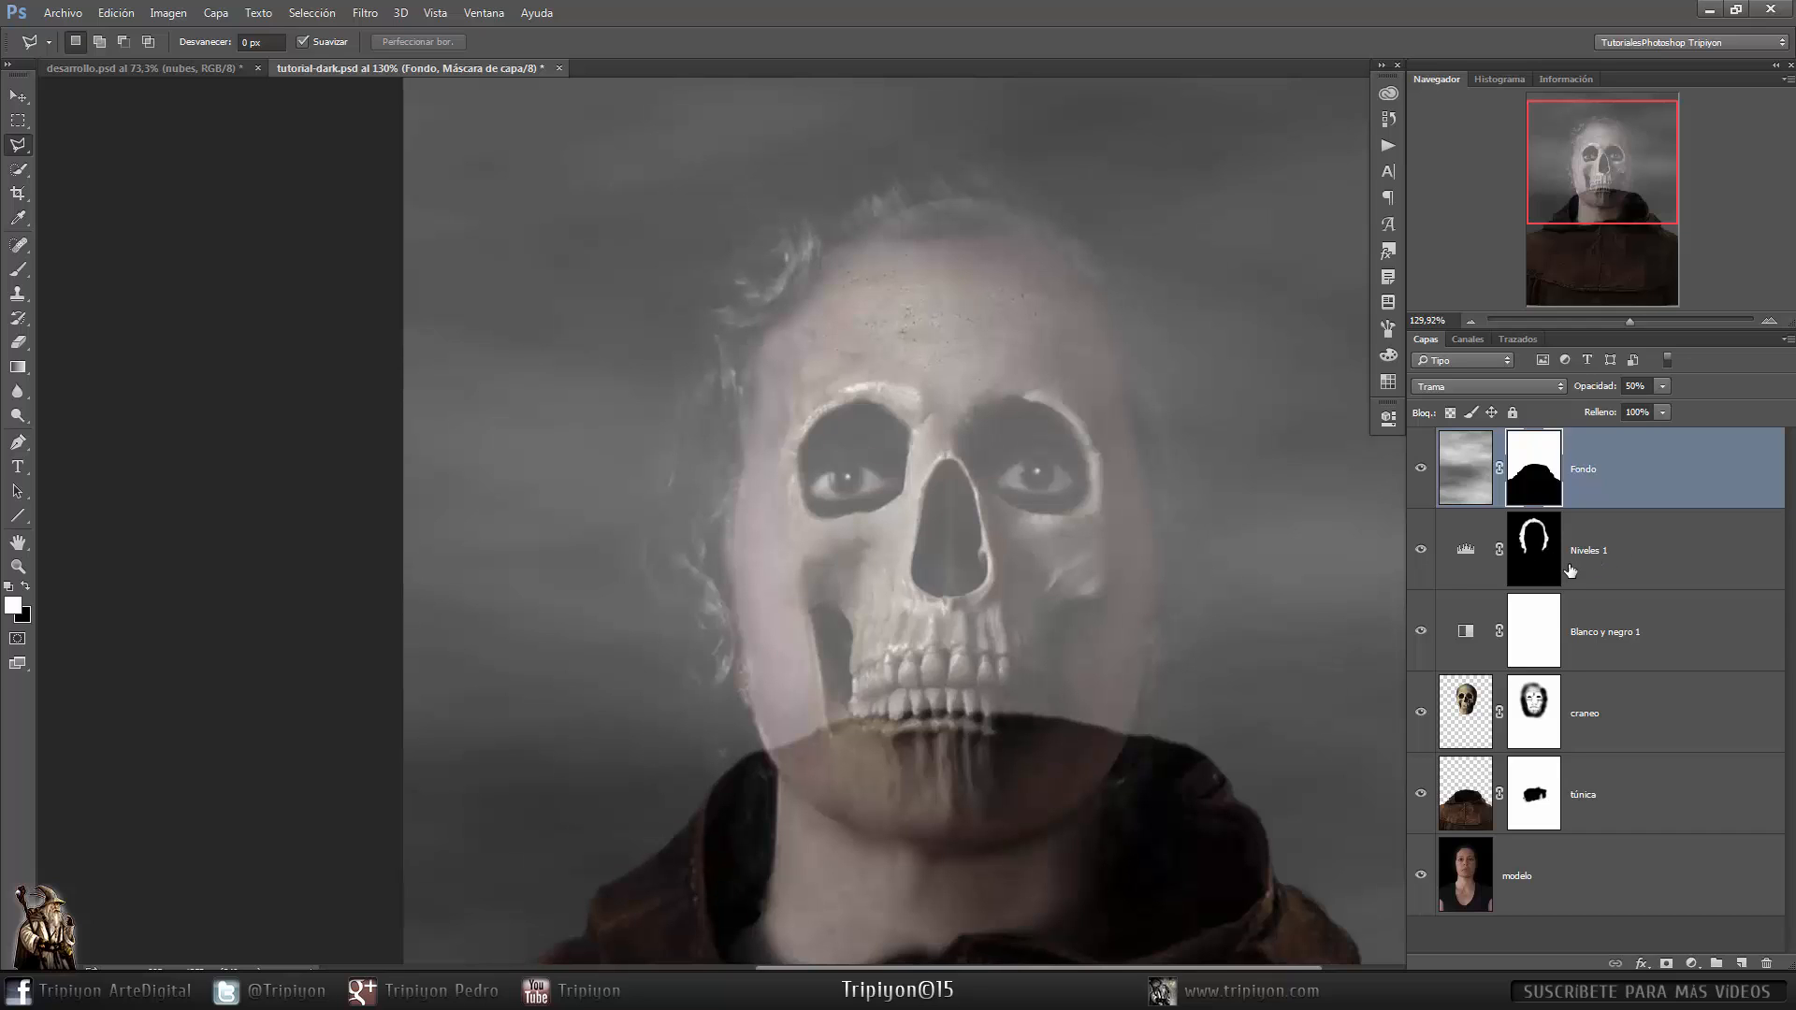
- Load the hair selection from the Levels mask, fill it with Negro on the clouds mask and deselect
ctrl+click(1538, 542)
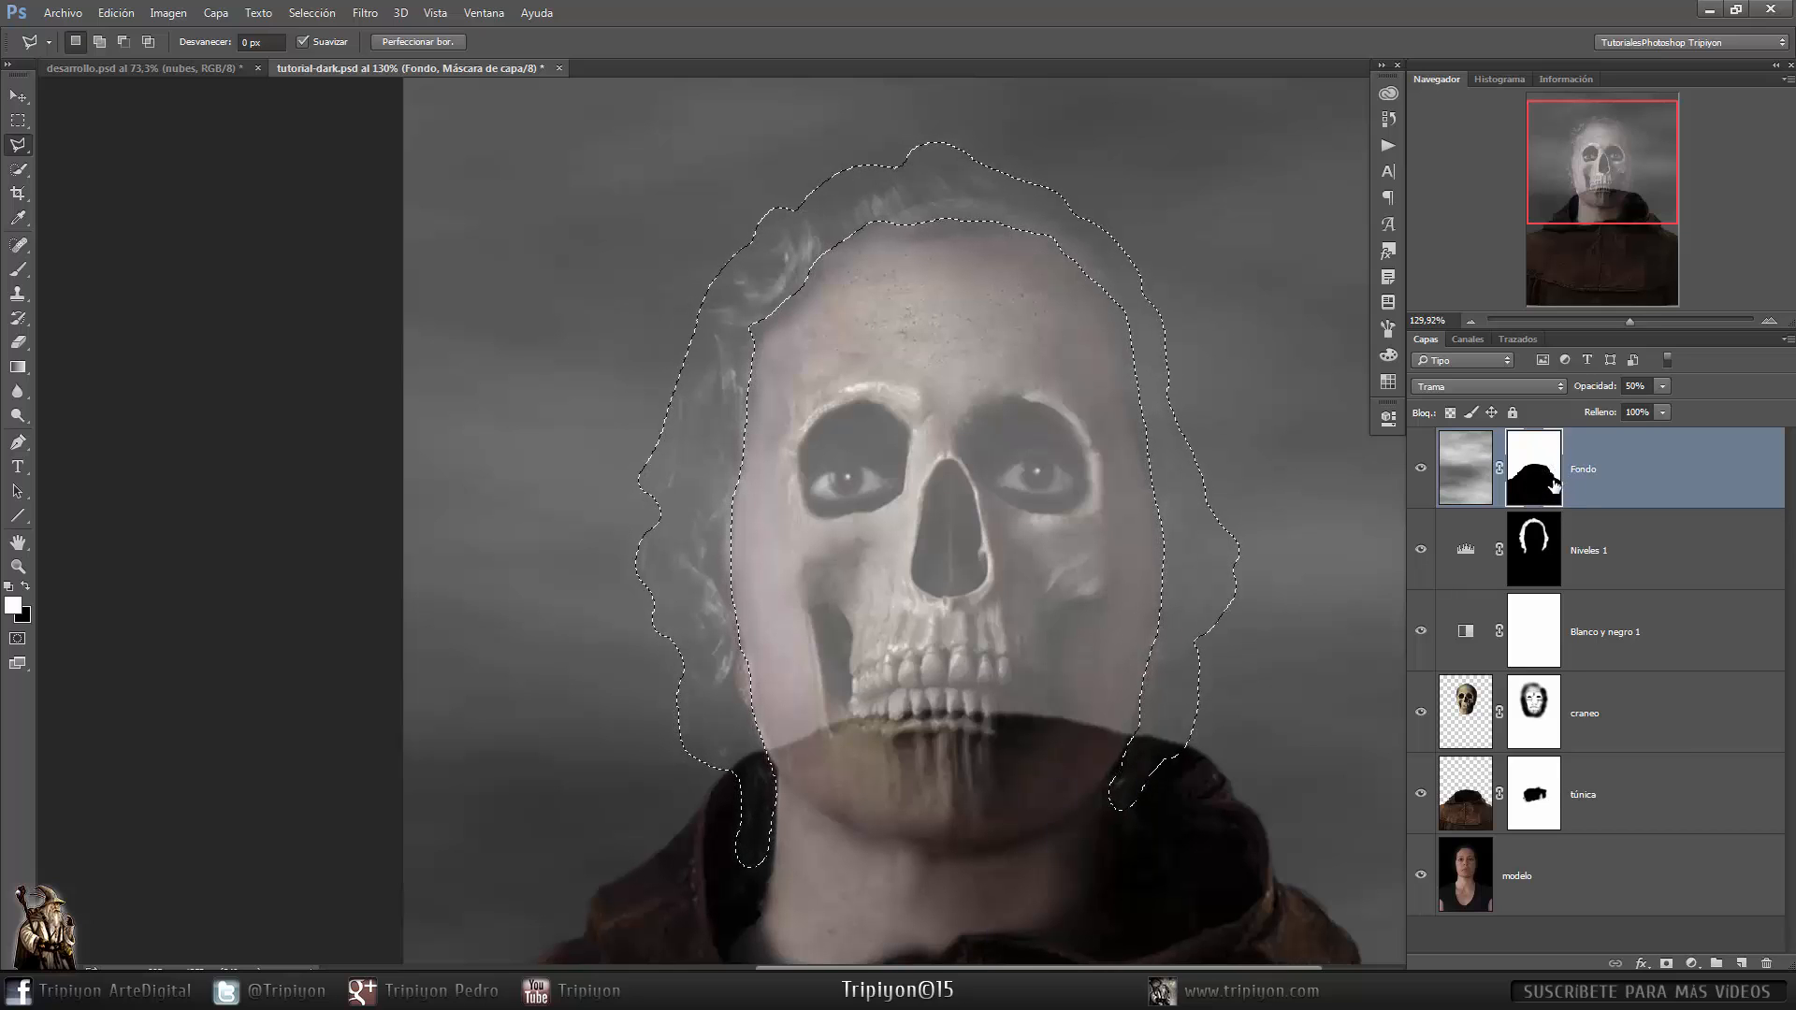
key(shift+F5)
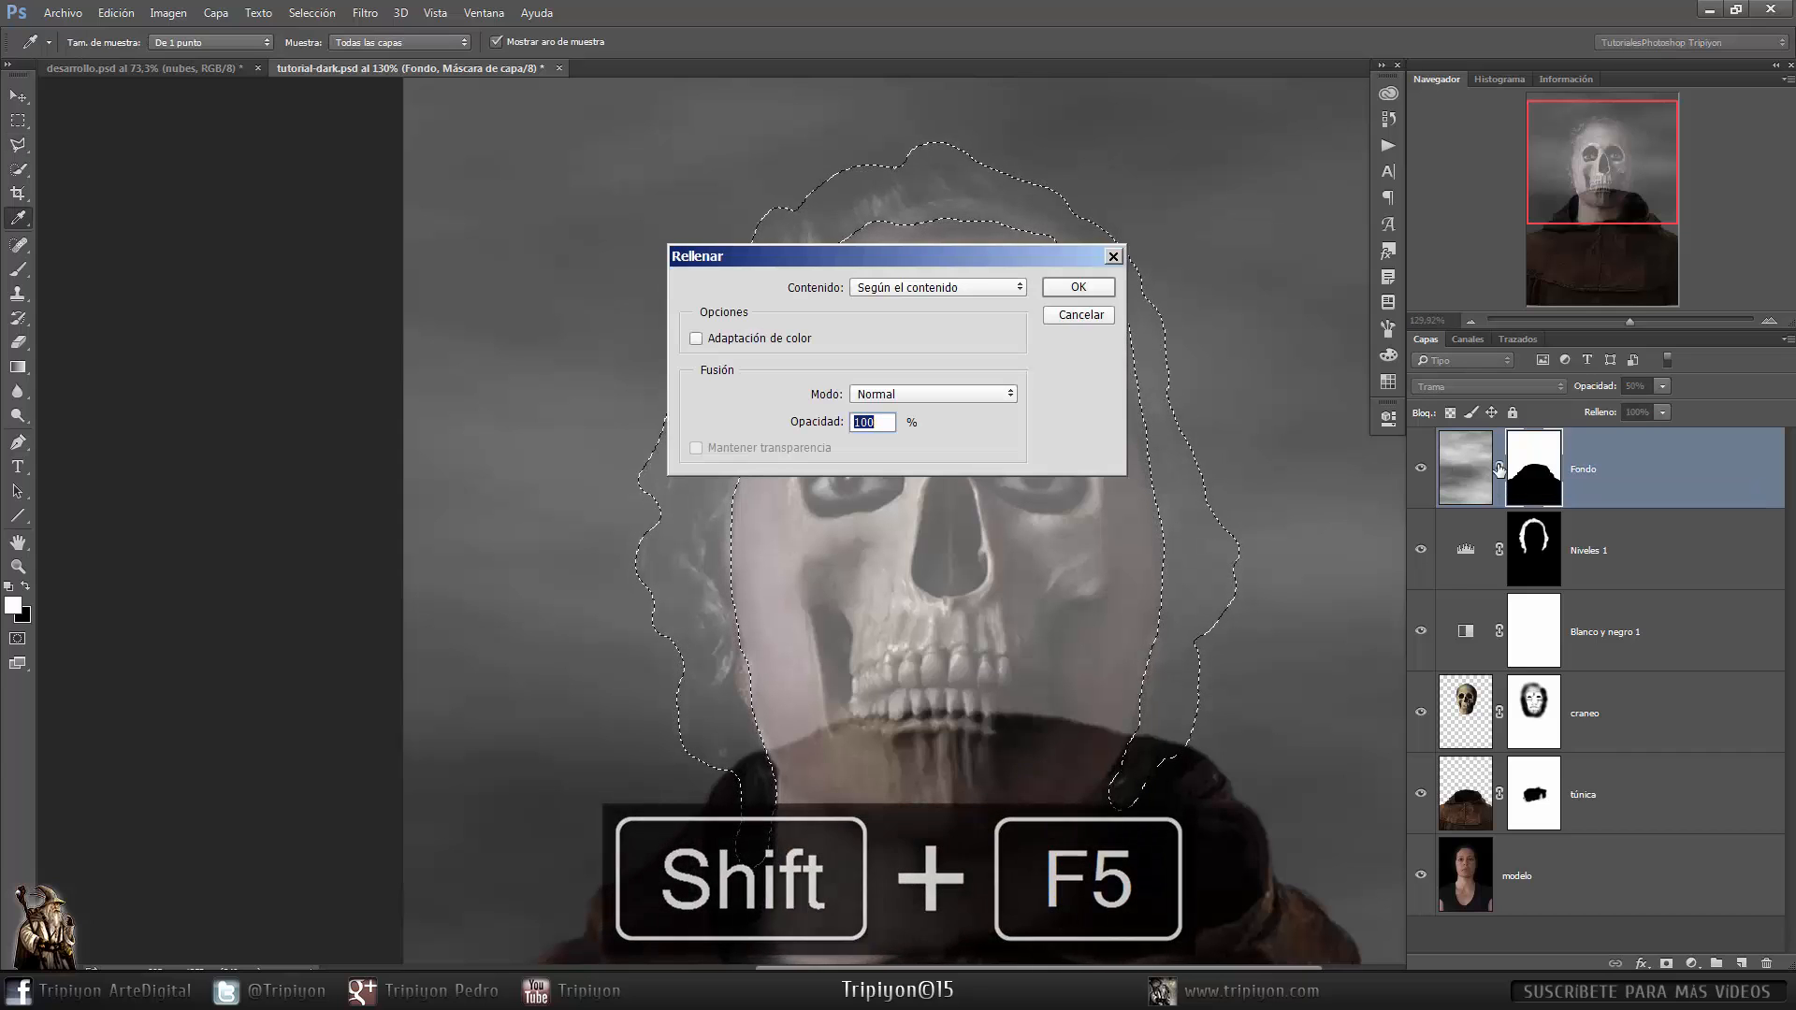
click(1017, 287)
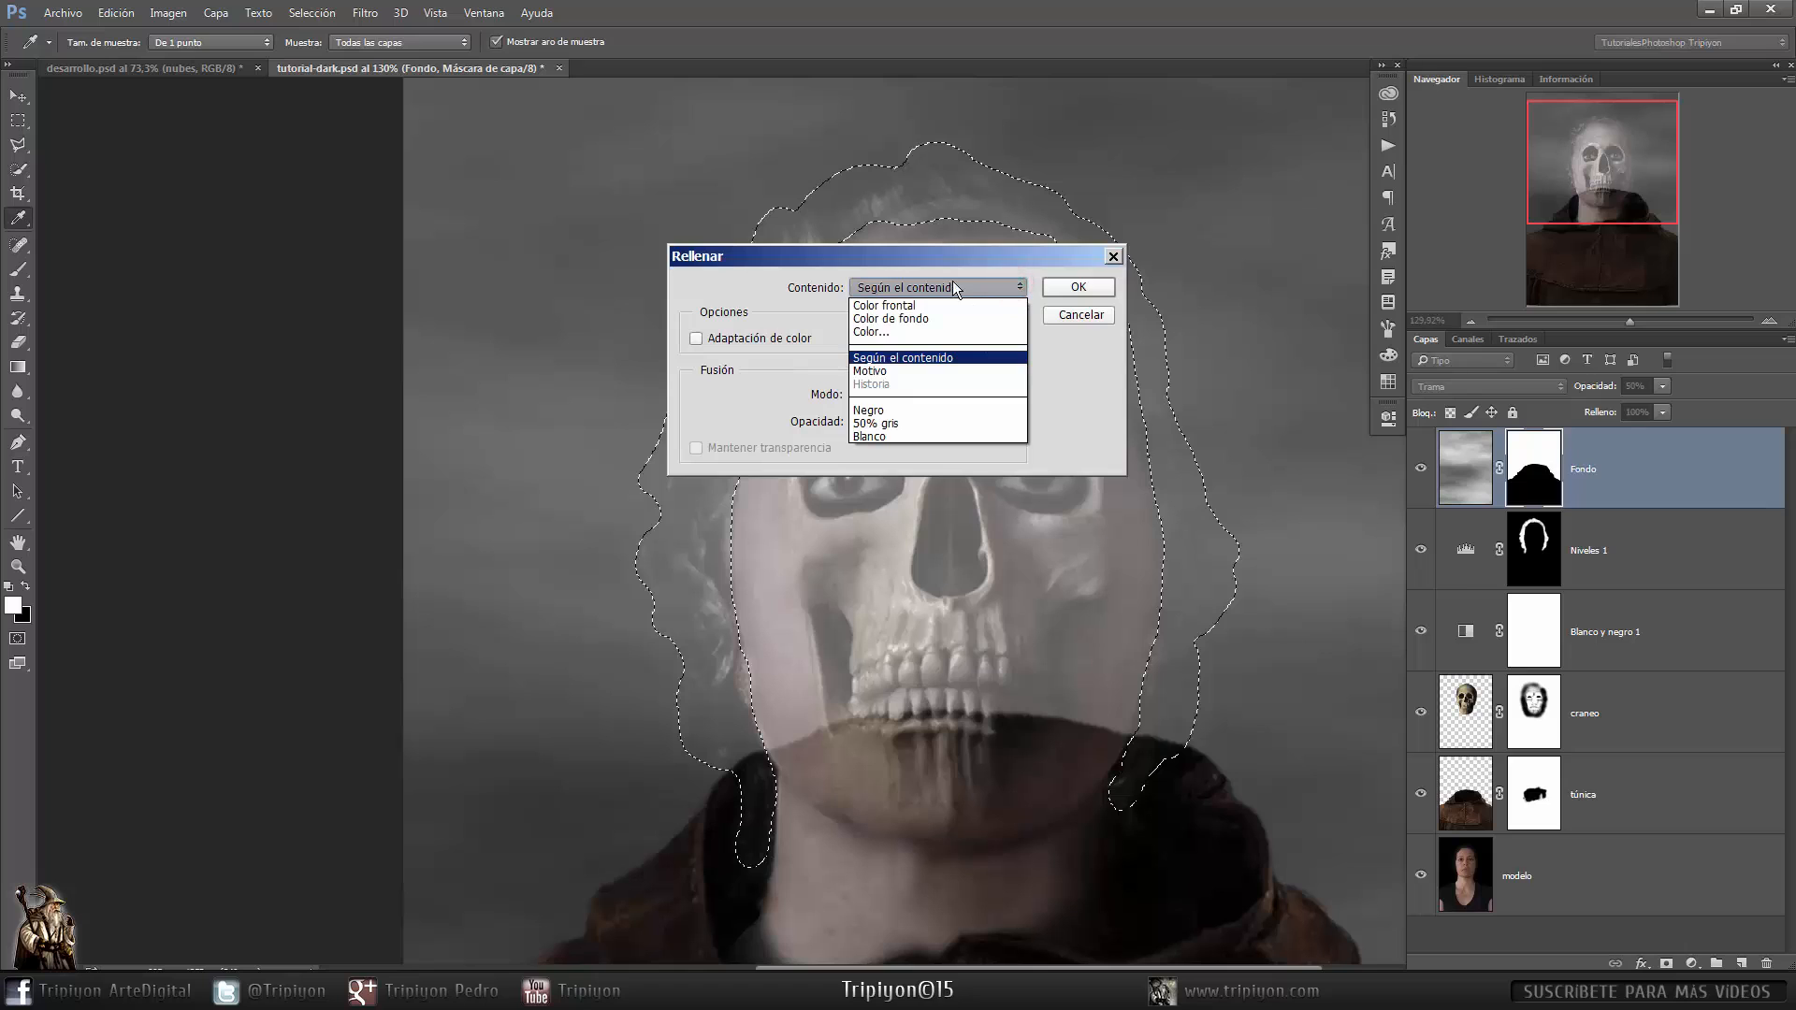
click(898, 410)
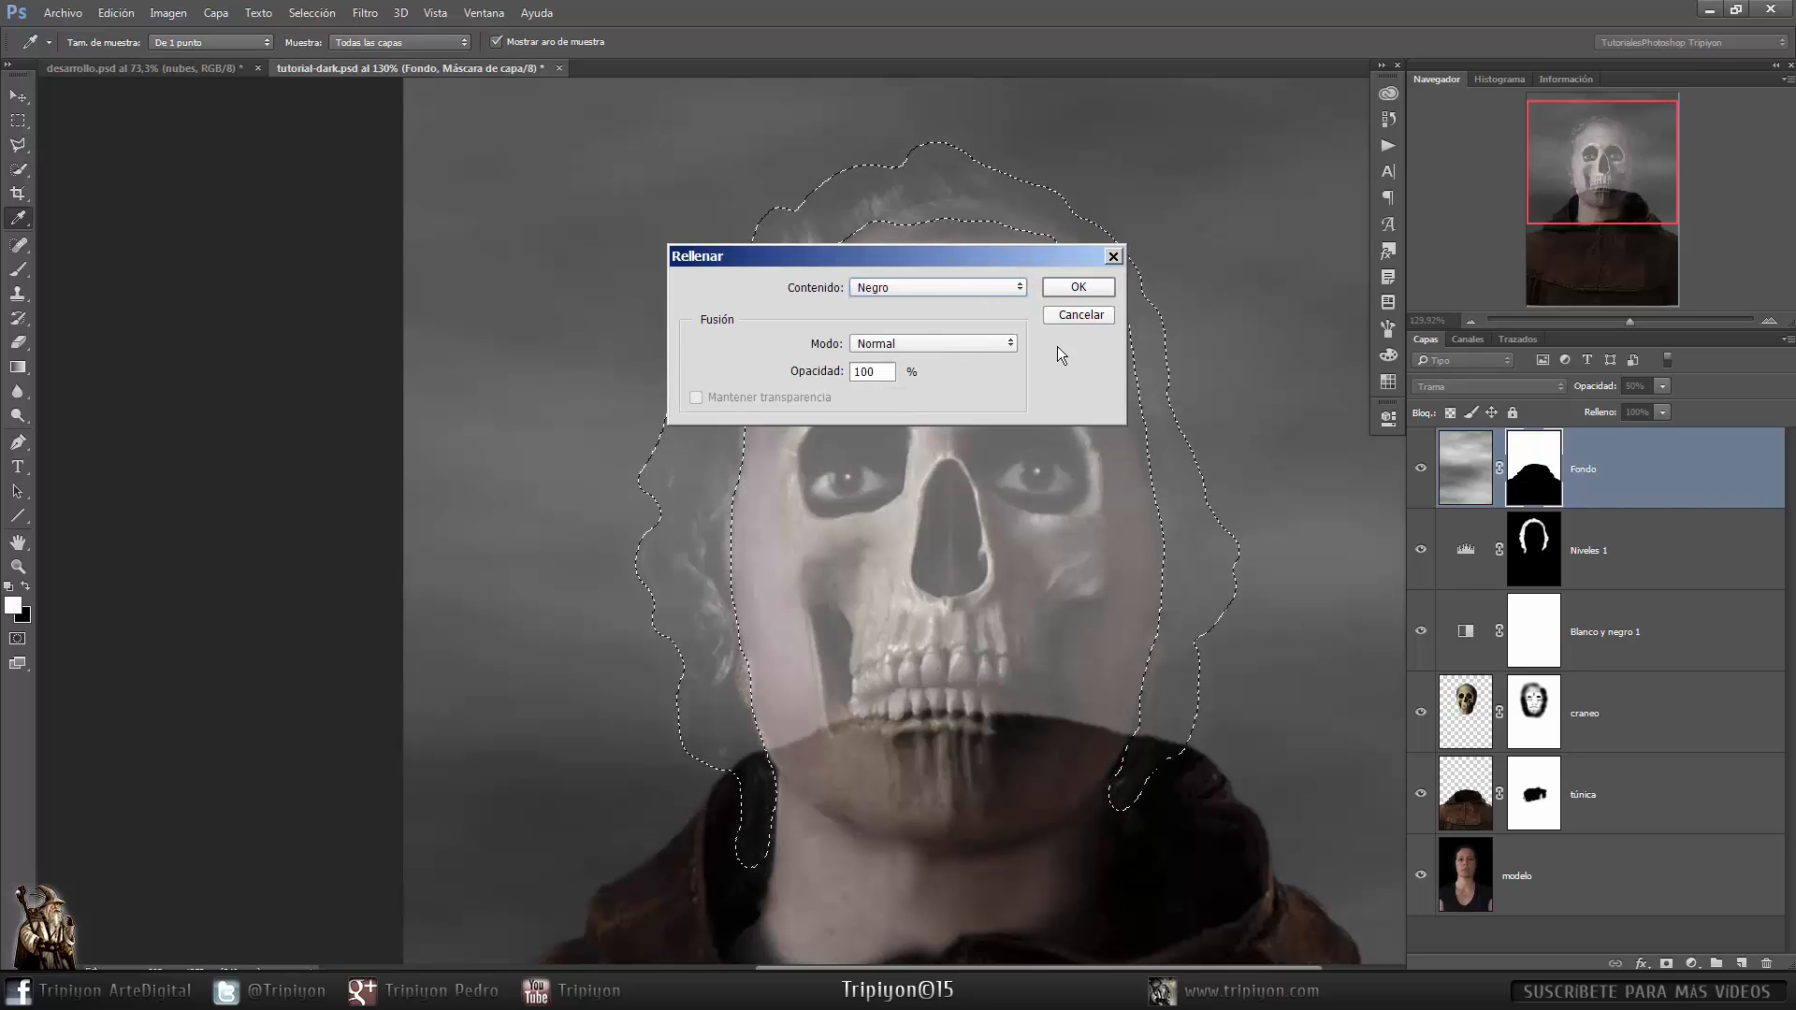
click(1079, 287)
key(l)
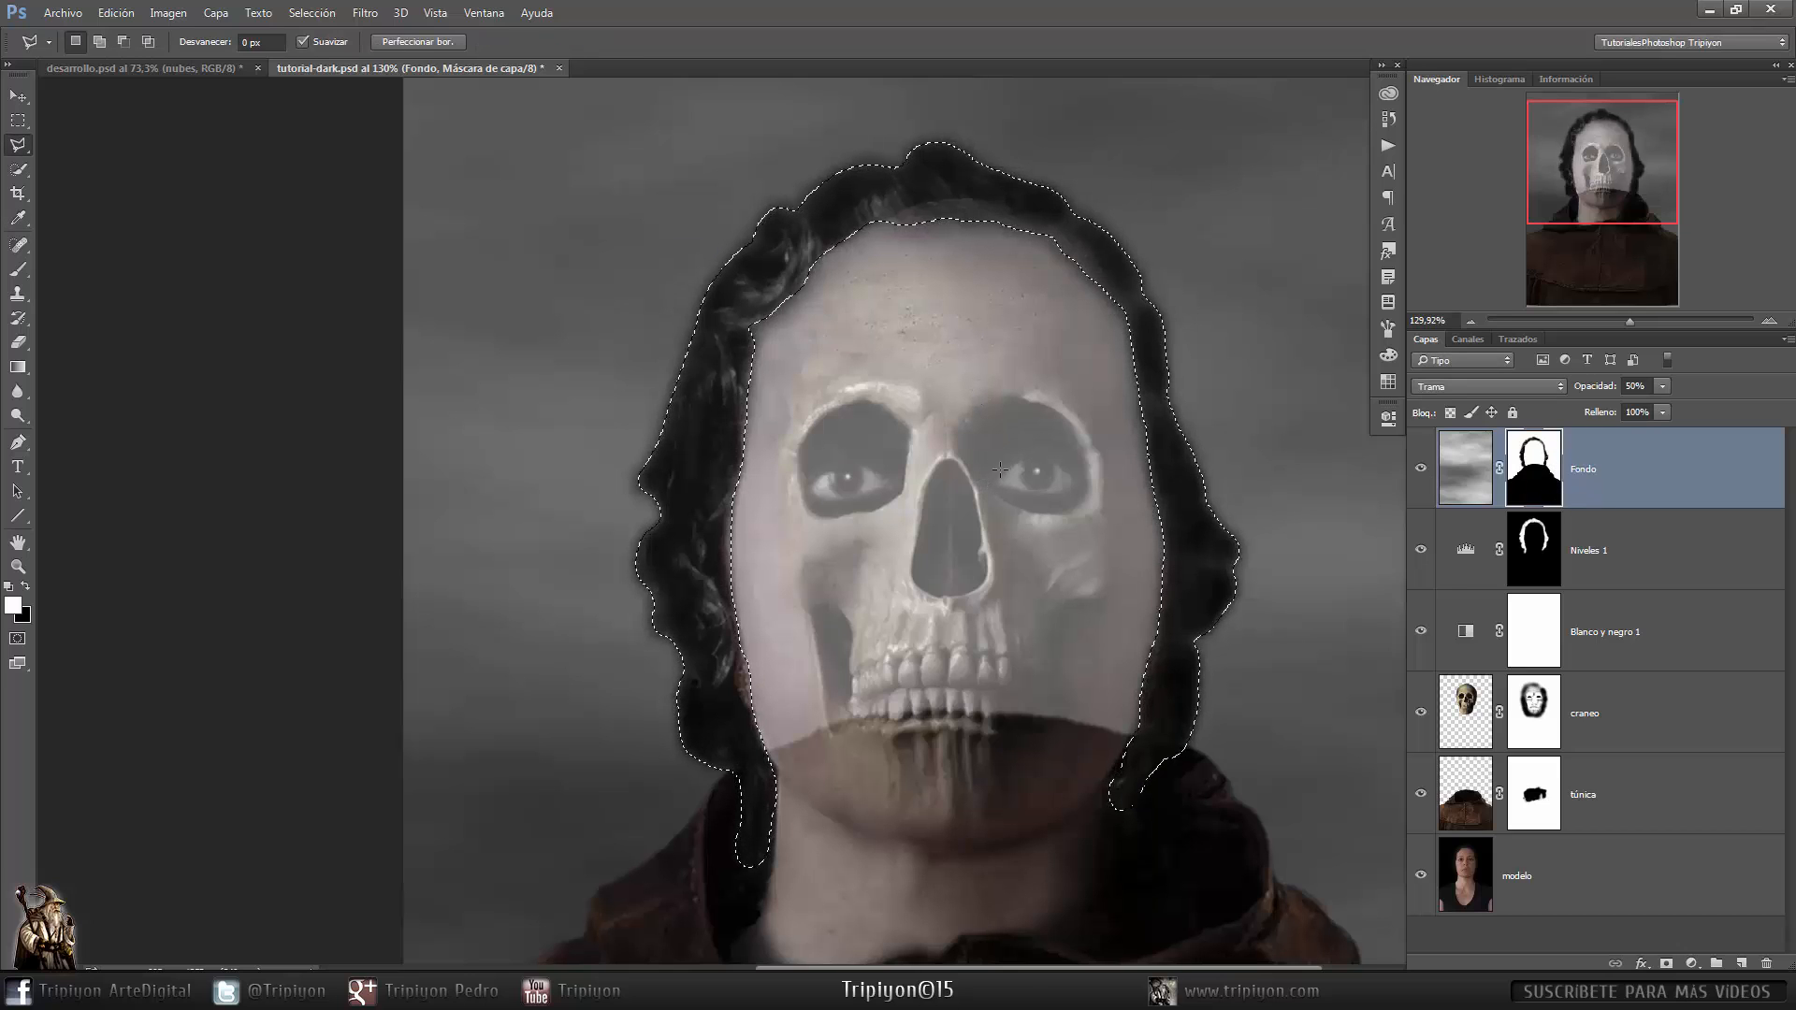
key(ctrl+d)
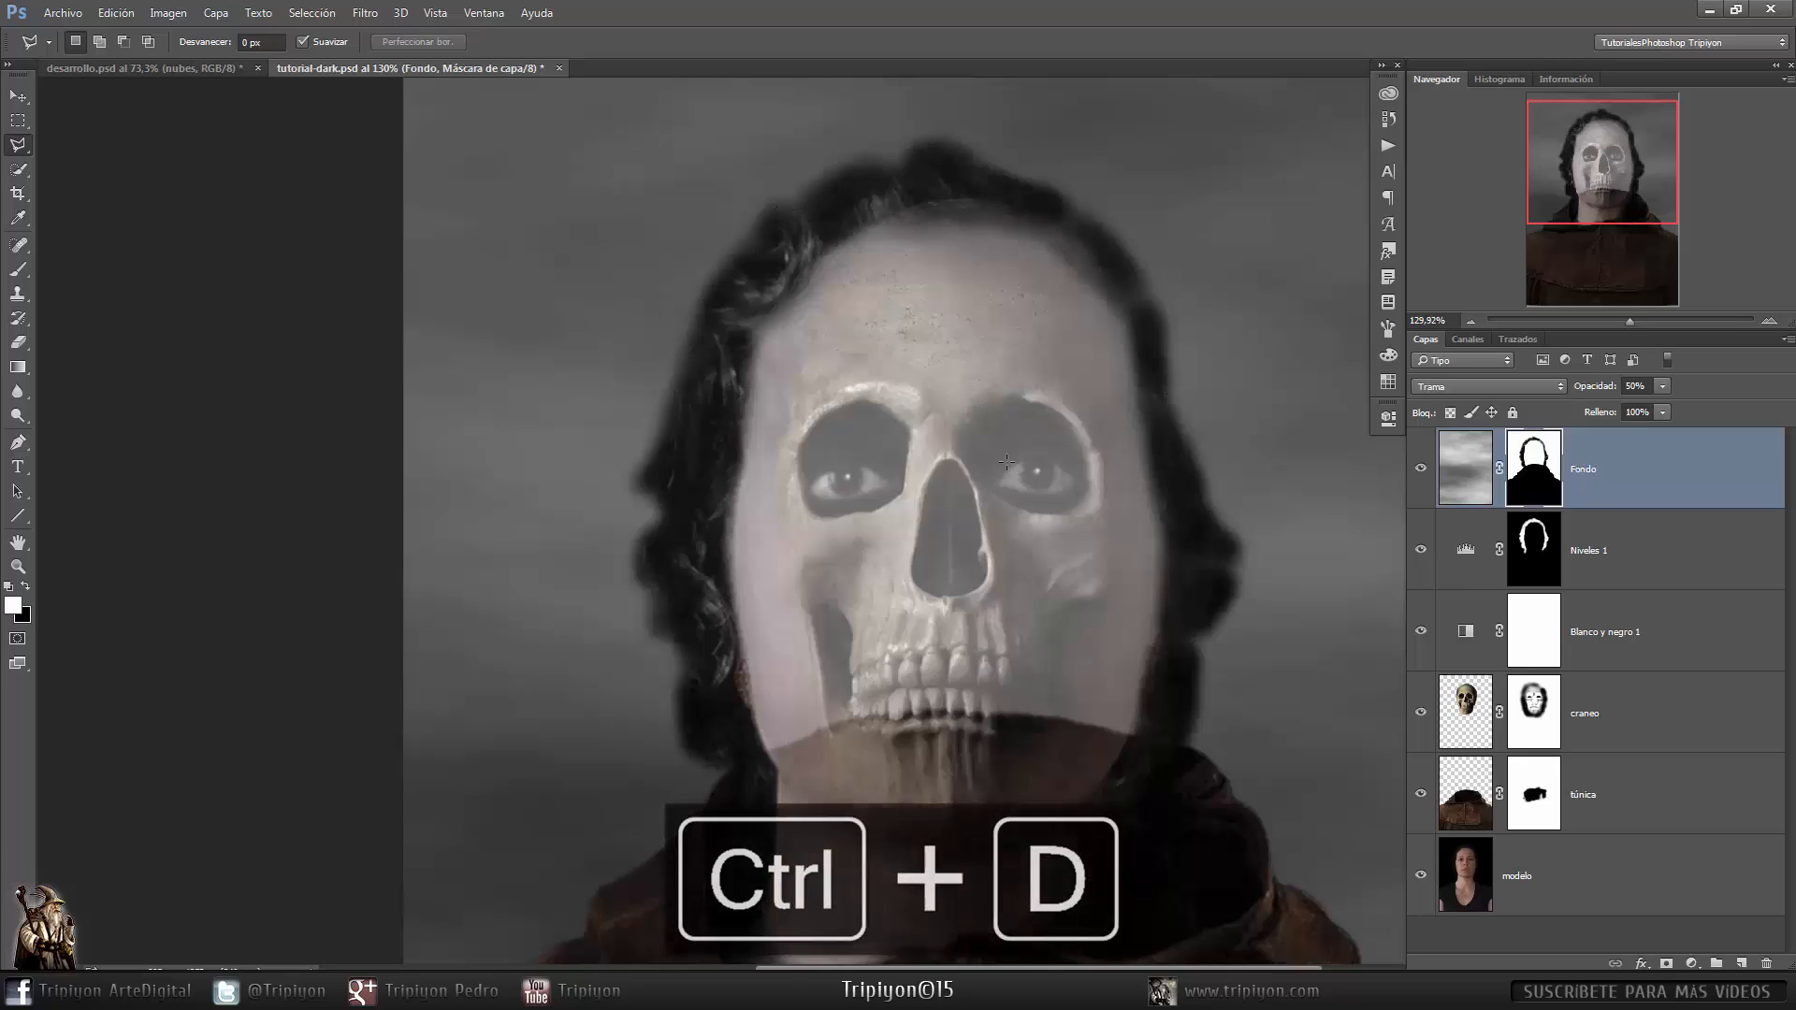
- Paint black on the clouds layer mask over the face to clear the fog from it
key(b)
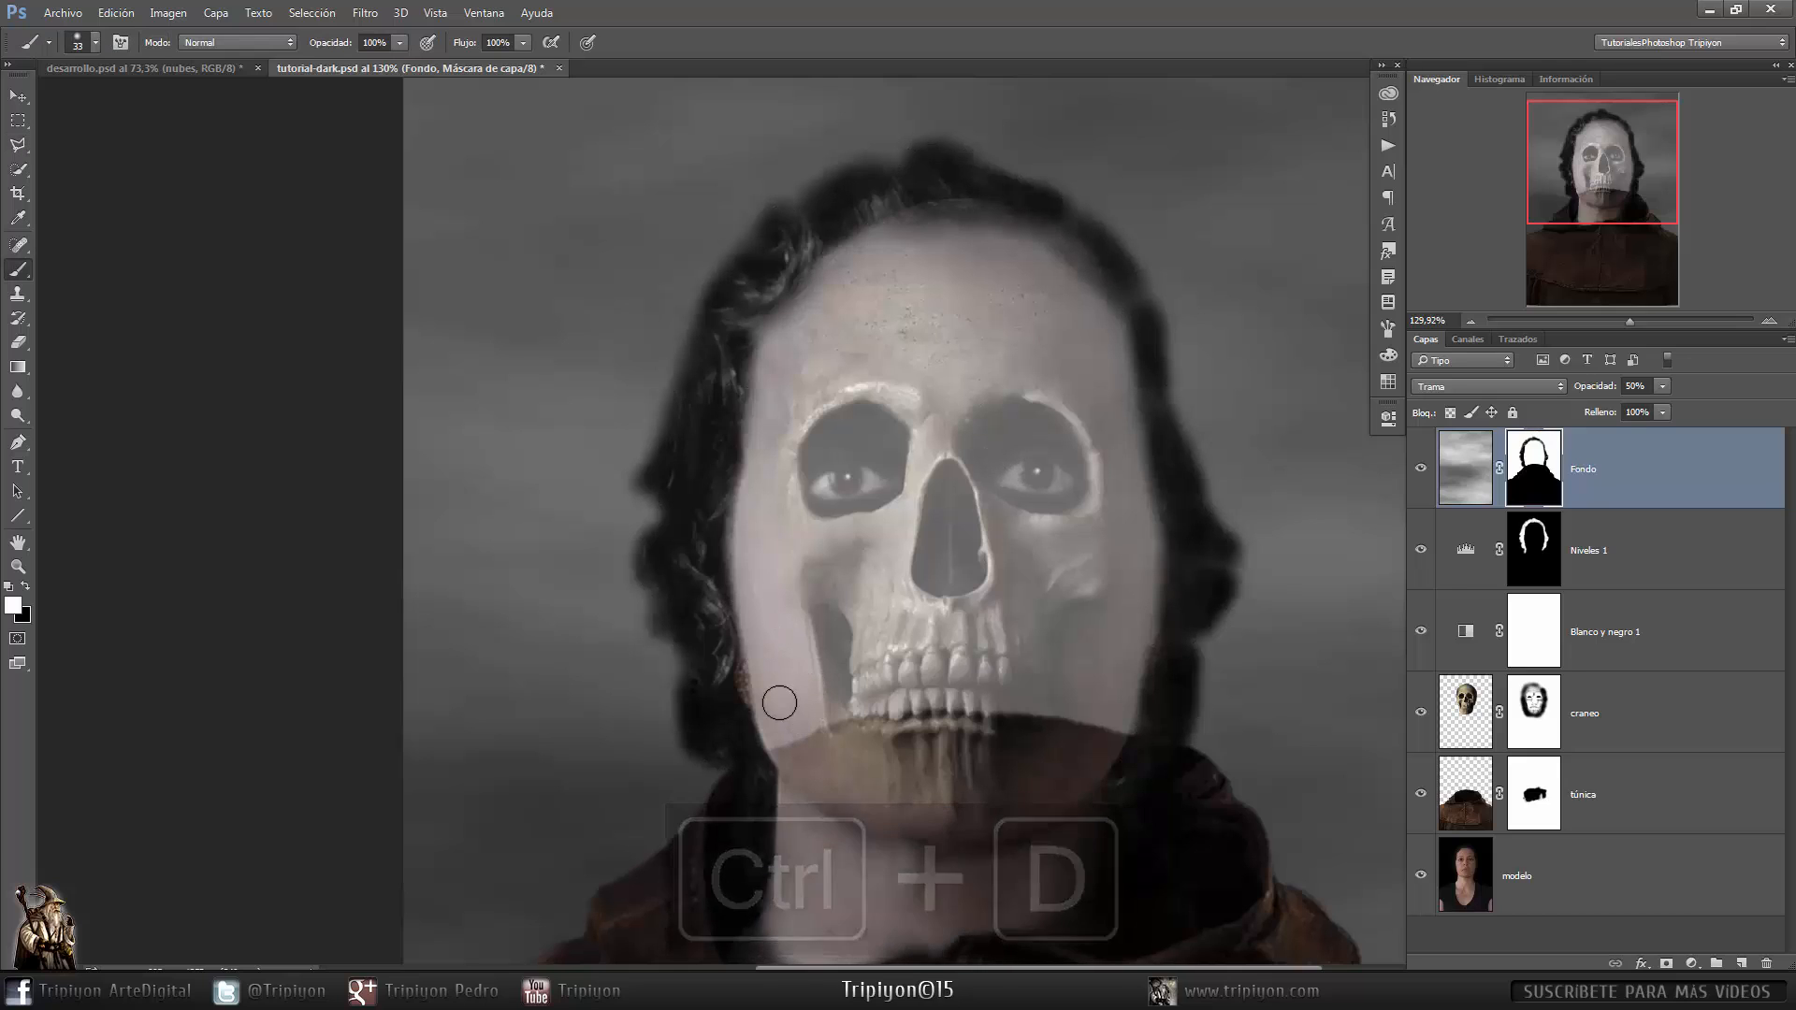
click(27, 592)
drag(769, 739, 749, 512)
alt+drag(867, 590, 909, 590)
mouse_move(847, 590)
mouse_down()
mouse_move(919, 580)
mouse_move(827, 710)
mouse_move(763, 508)
mouse_move(783, 371)
mouse_move(830, 291)
mouse_move(918, 258)
mouse_move(901, 252)
mouse_move(868, 285)
mouse_move(907, 323)
mouse_move(1032, 304)
mouse_move(1018, 270)
mouse_move(1085, 353)
mouse_move(1114, 550)
mouse_move(1103, 685)
mouse_move(1069, 584)
mouse_move(954, 390)
mouse_move(831, 564)
mouse_move(949, 577)
mouse_move(1098, 641)
mouse_up()
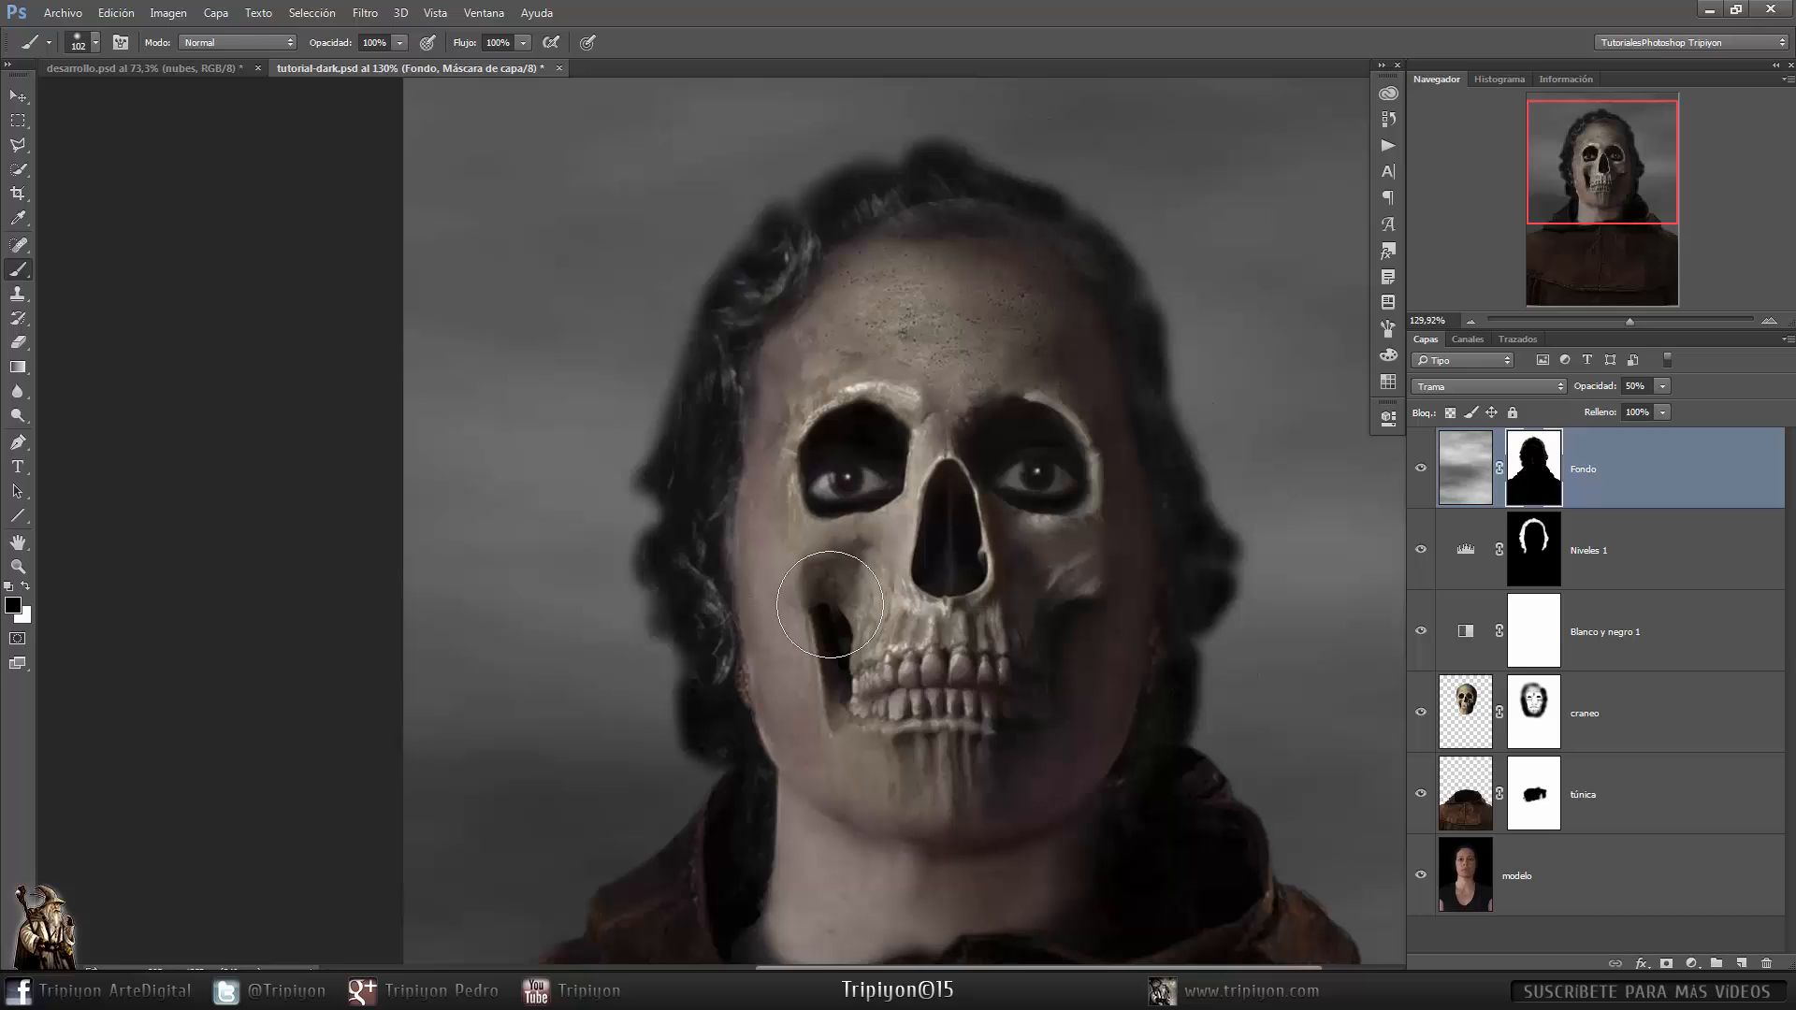
scroll(919, 648, down, 2)
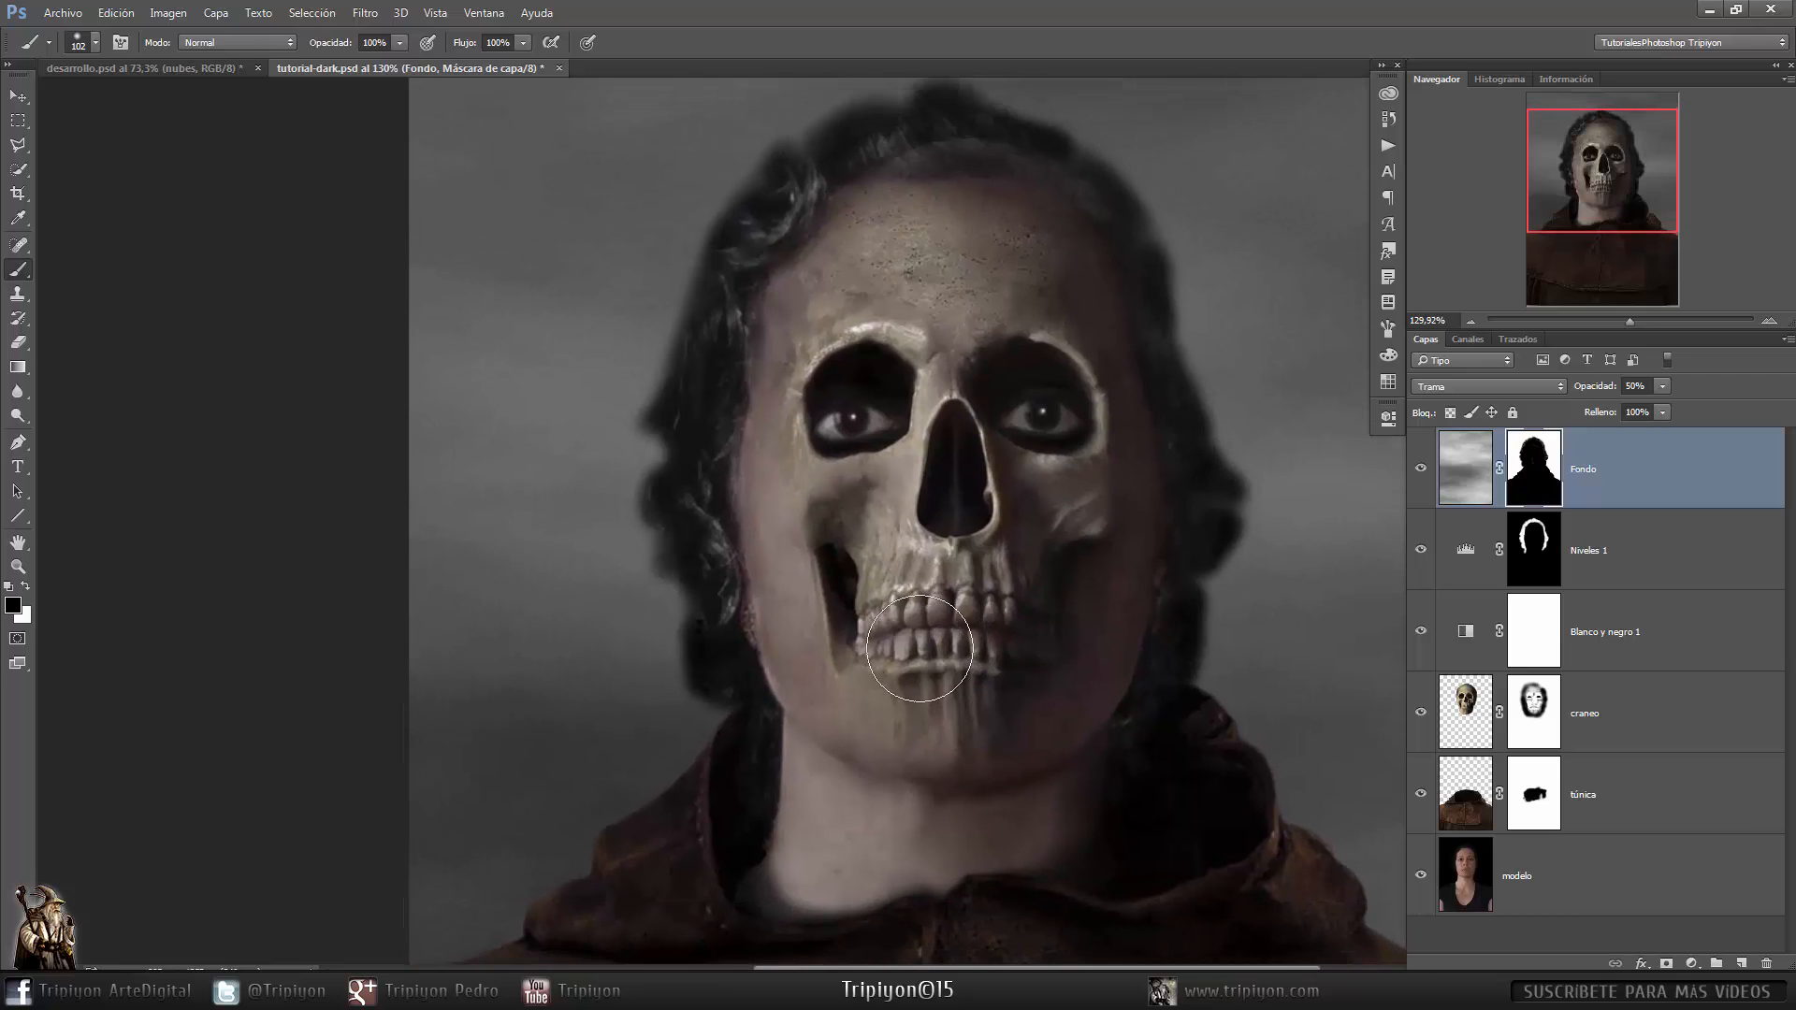
drag(901, 532, 944, 527)
- Set the brush hardness to 0%
right_click(943, 521)
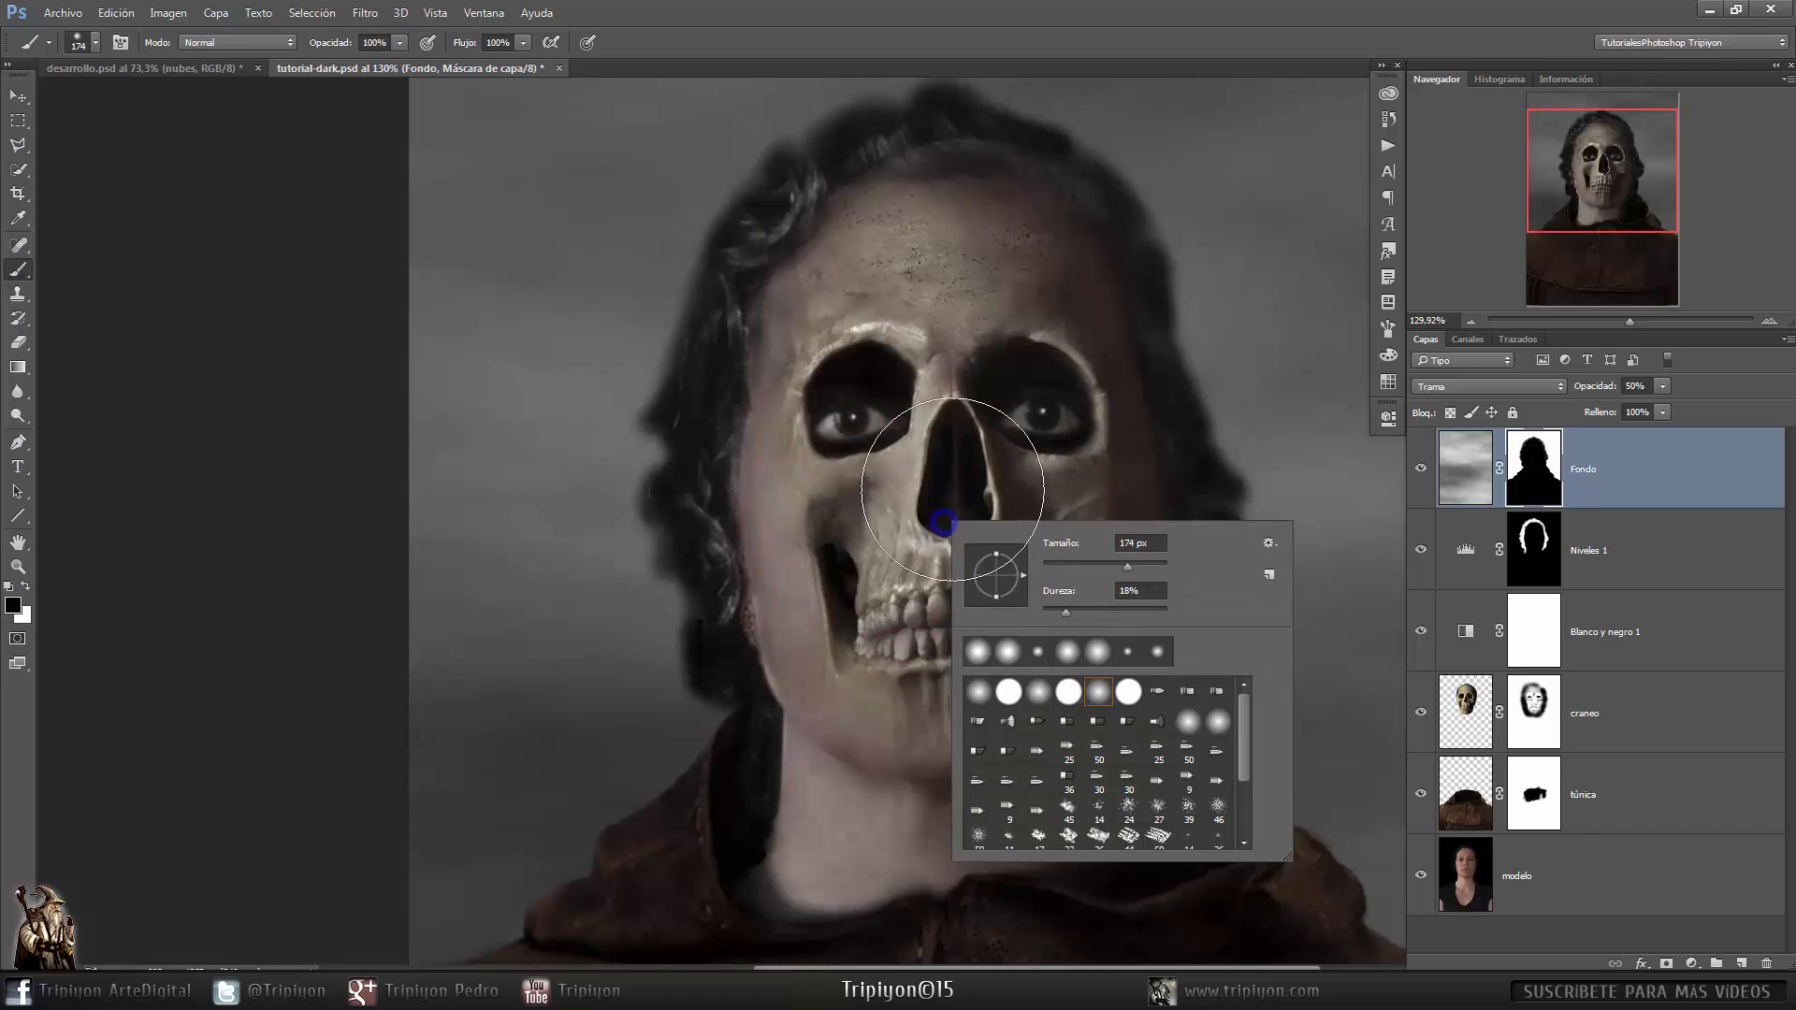
drag(1065, 613, 1043, 613)
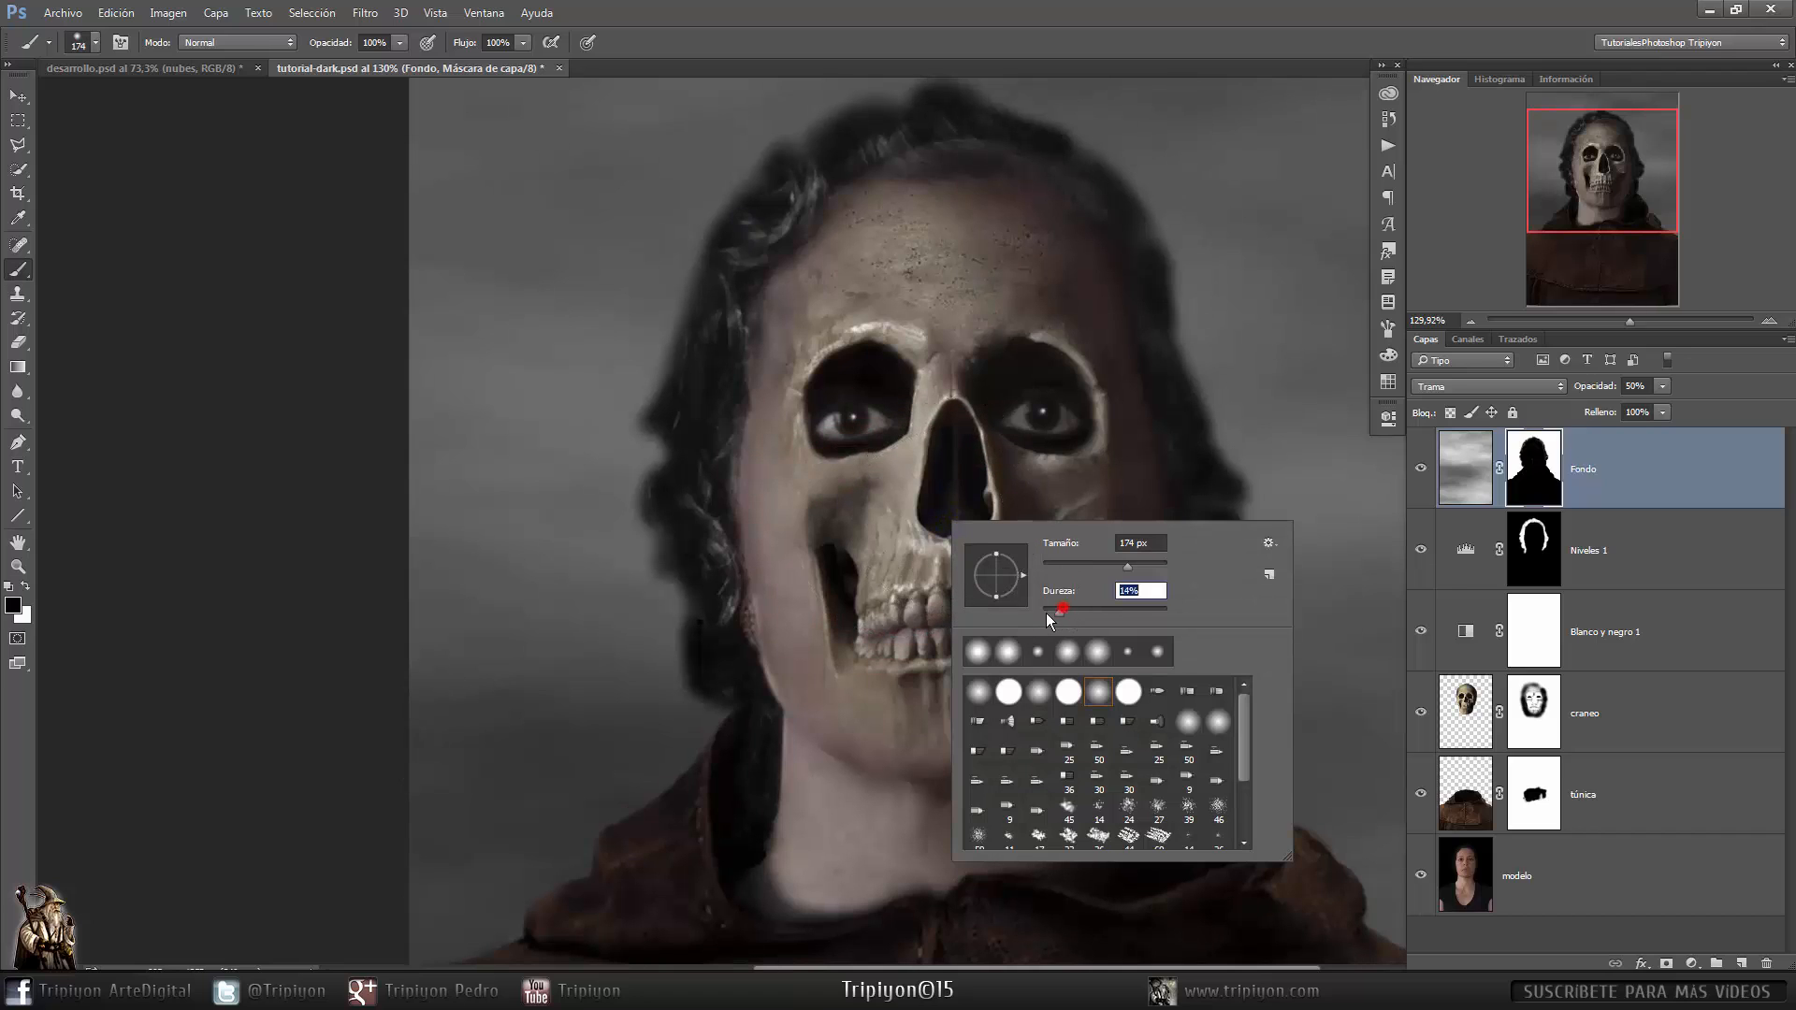
click(995, 41)
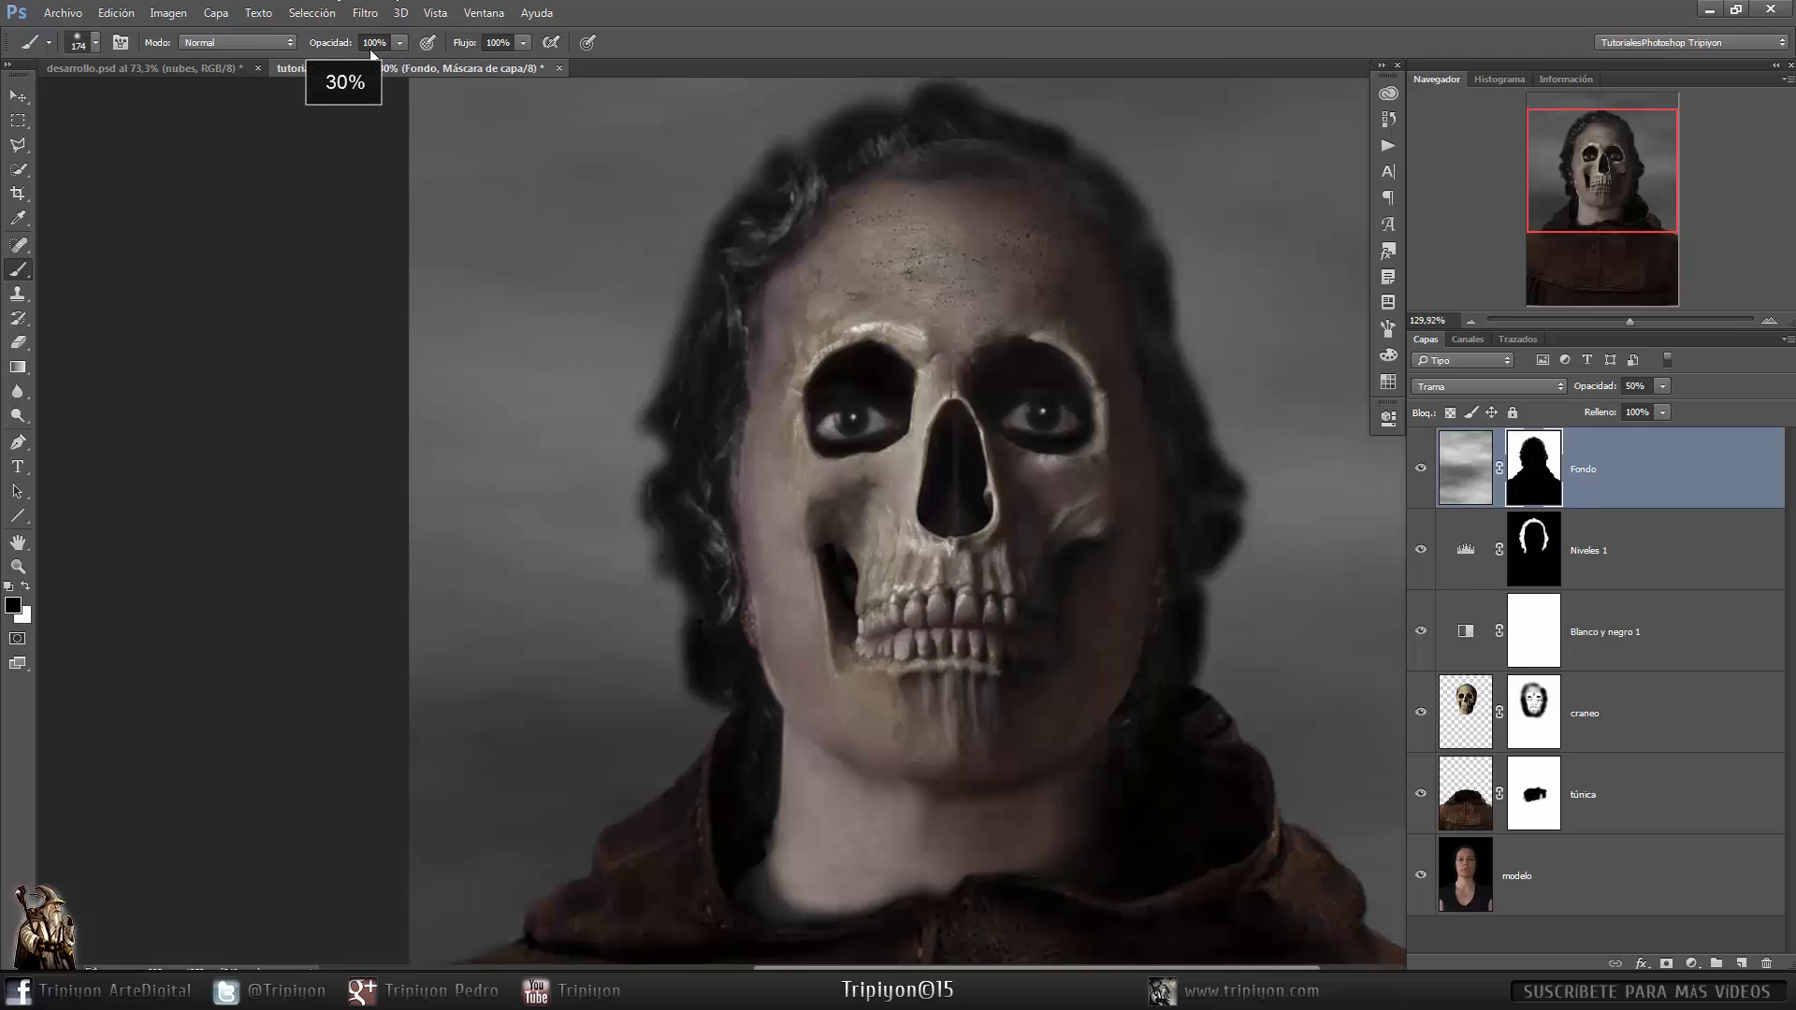
- Paint on the clouds mask with a 30% opacity brush to soften the fog around the face edges, switching to white
key(3)
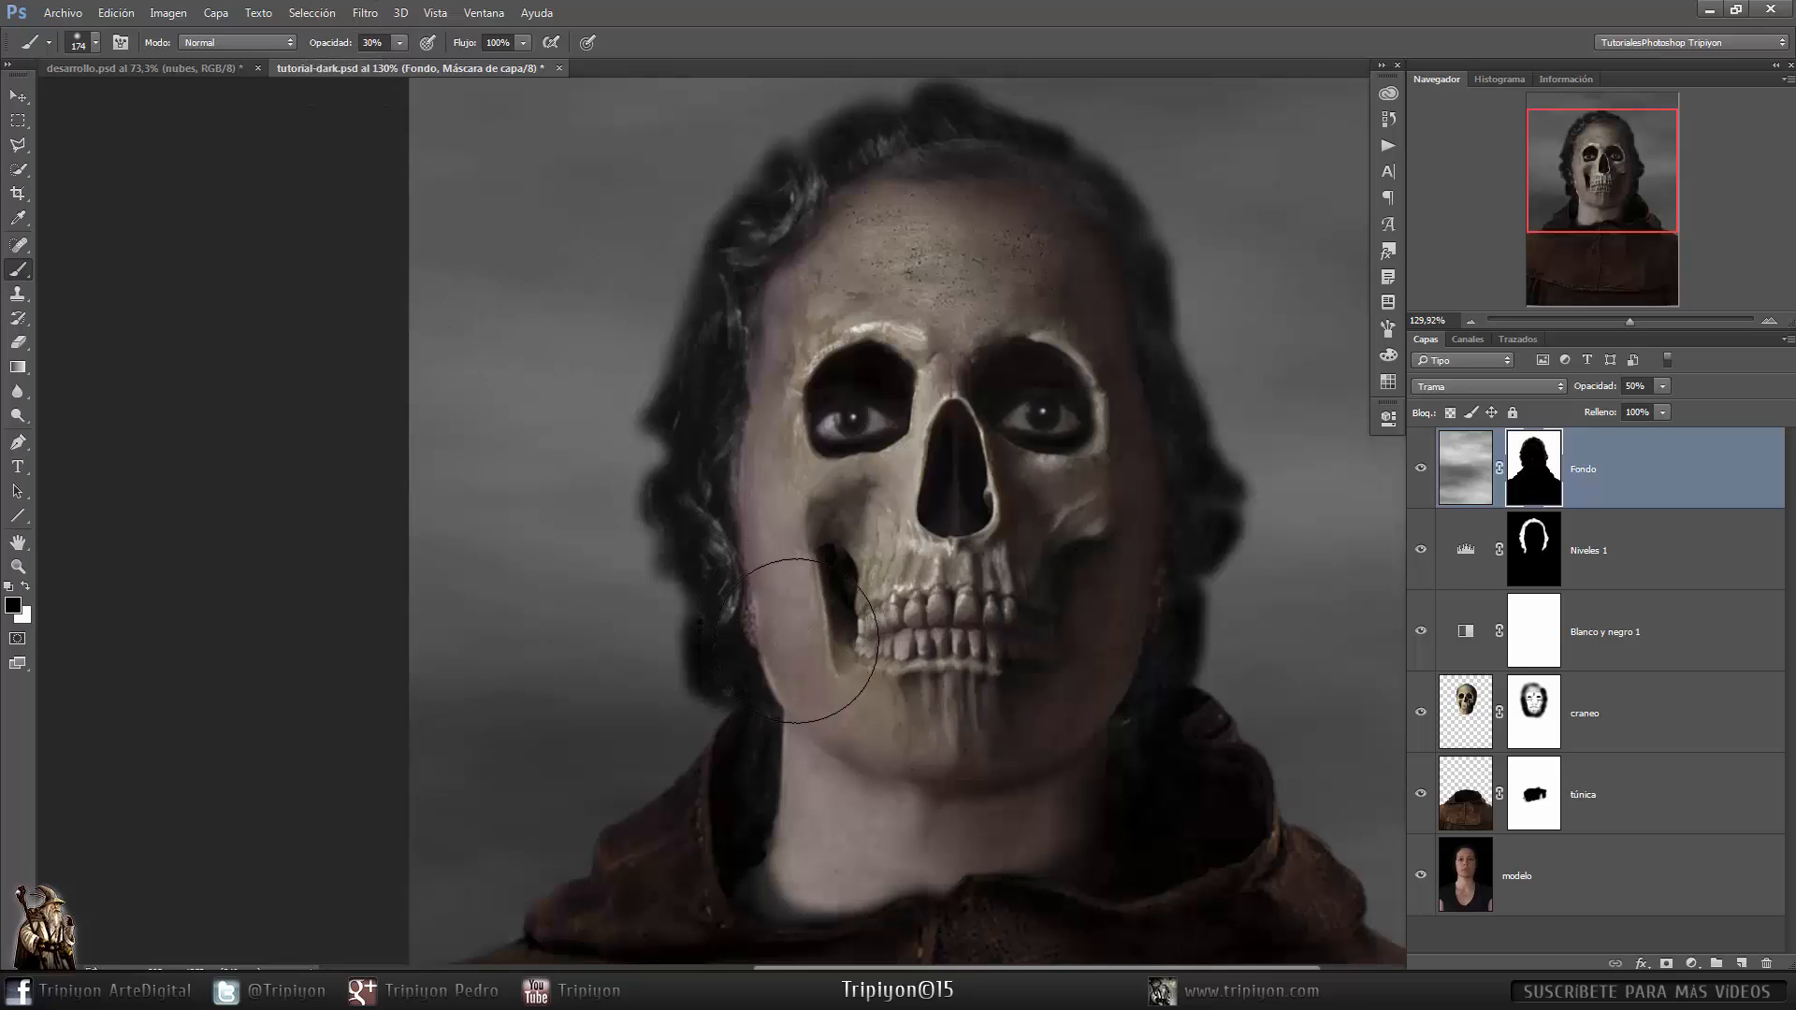
mouse_move(734, 542)
mouse_down()
mouse_move(725, 450)
mouse_move(738, 503)
mouse_move(728, 447)
mouse_move(774, 296)
mouse_up()
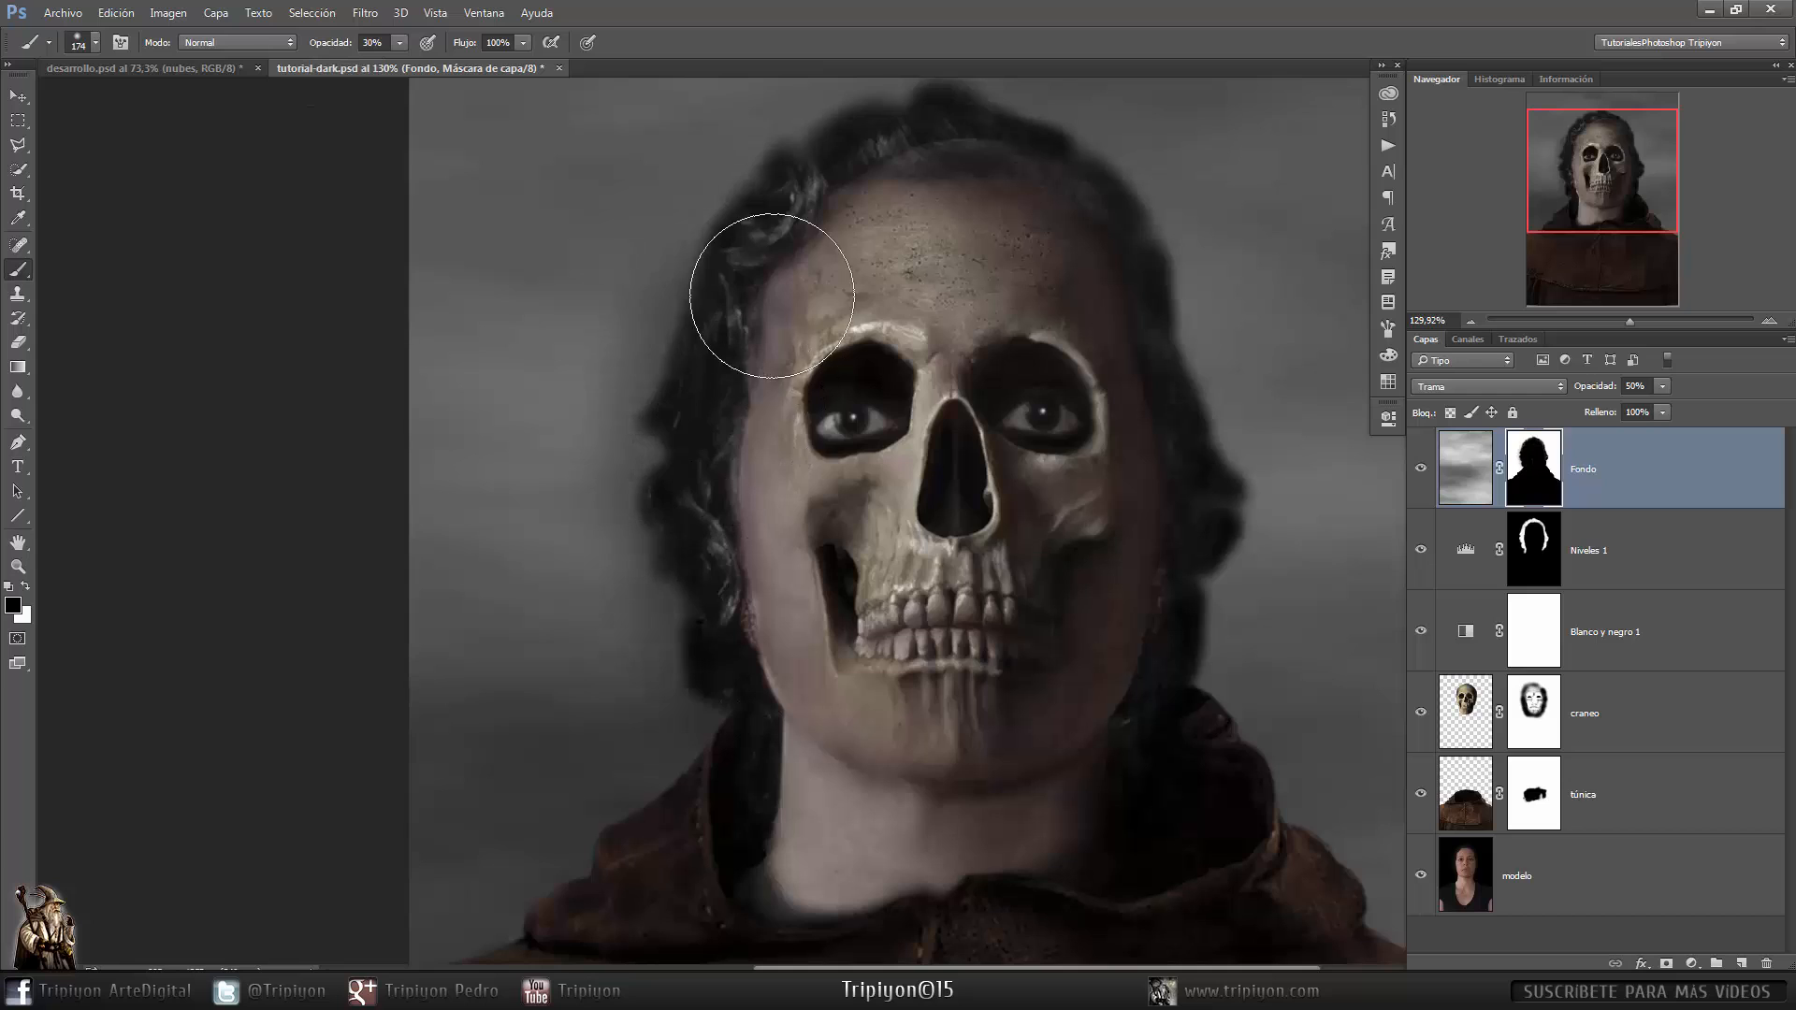
drag(907, 272, 751, 399)
drag(997, 668, 941, 577)
key(x)
mouse_move(402, 203)
mouse_down()
mouse_move(552, 276)
mouse_move(507, 426)
mouse_up()
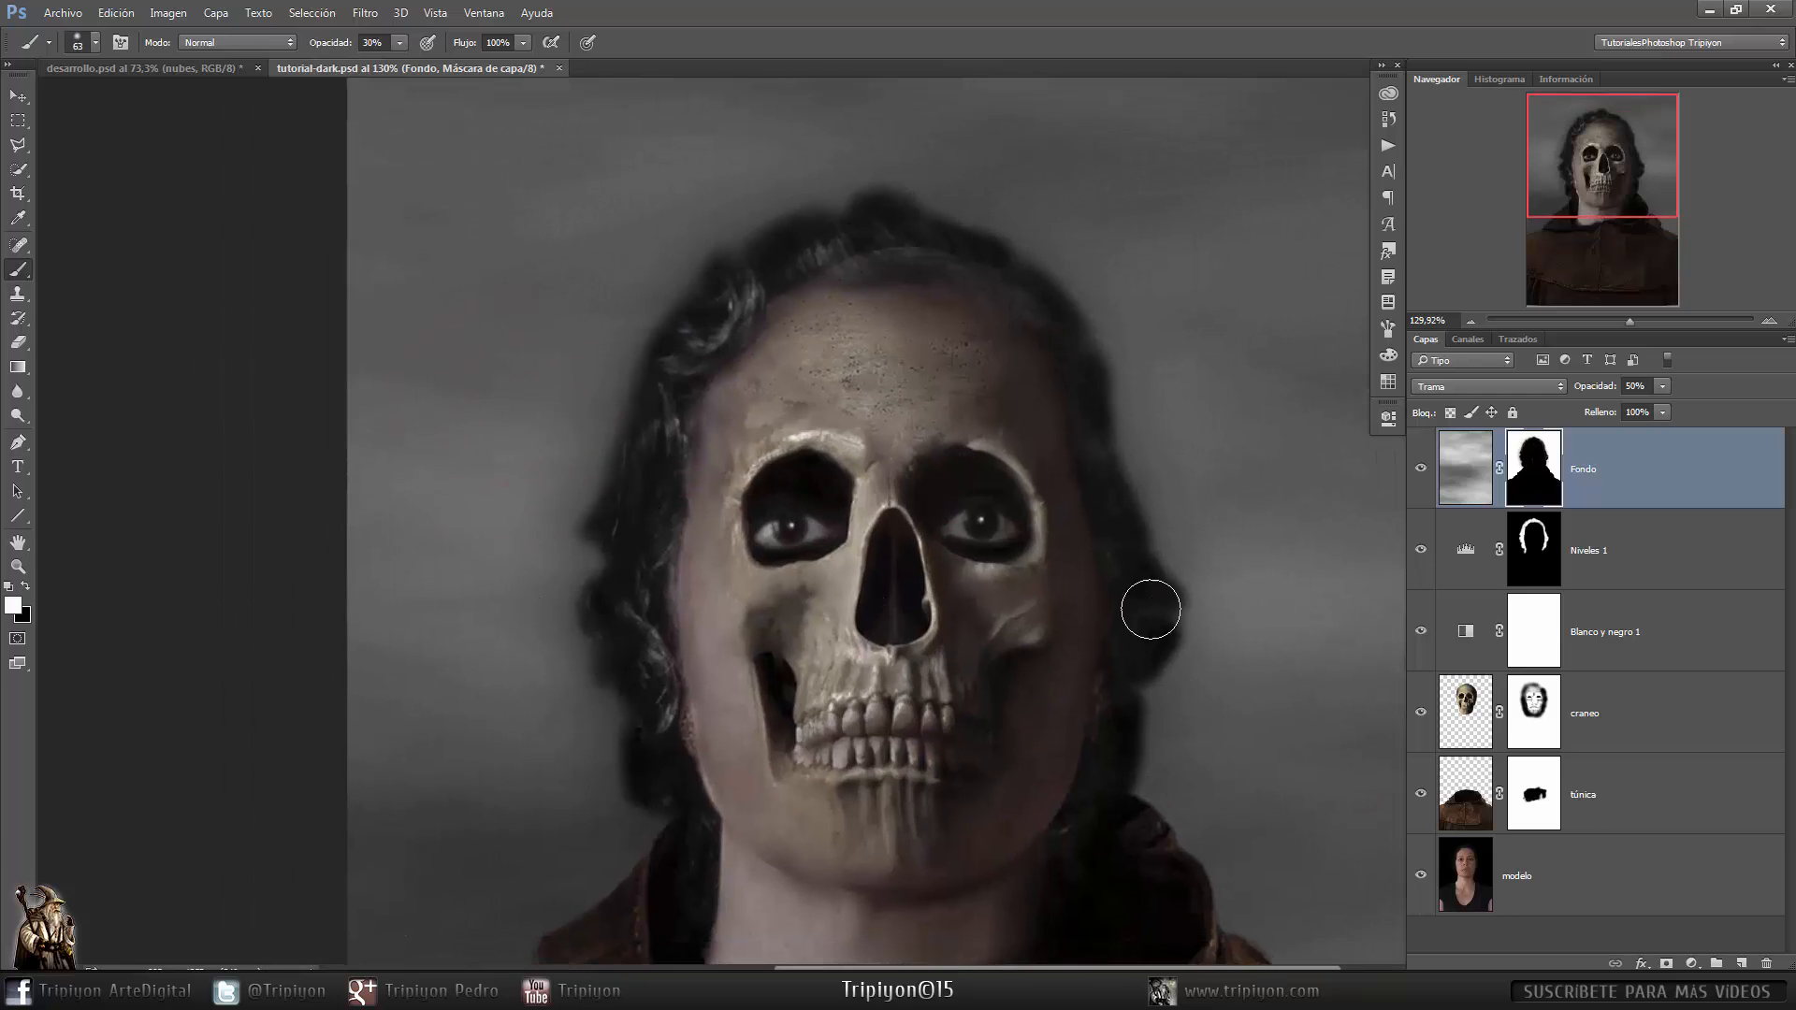
- Select all layers, group them, and name the group G modelo
key(ctrl+0)
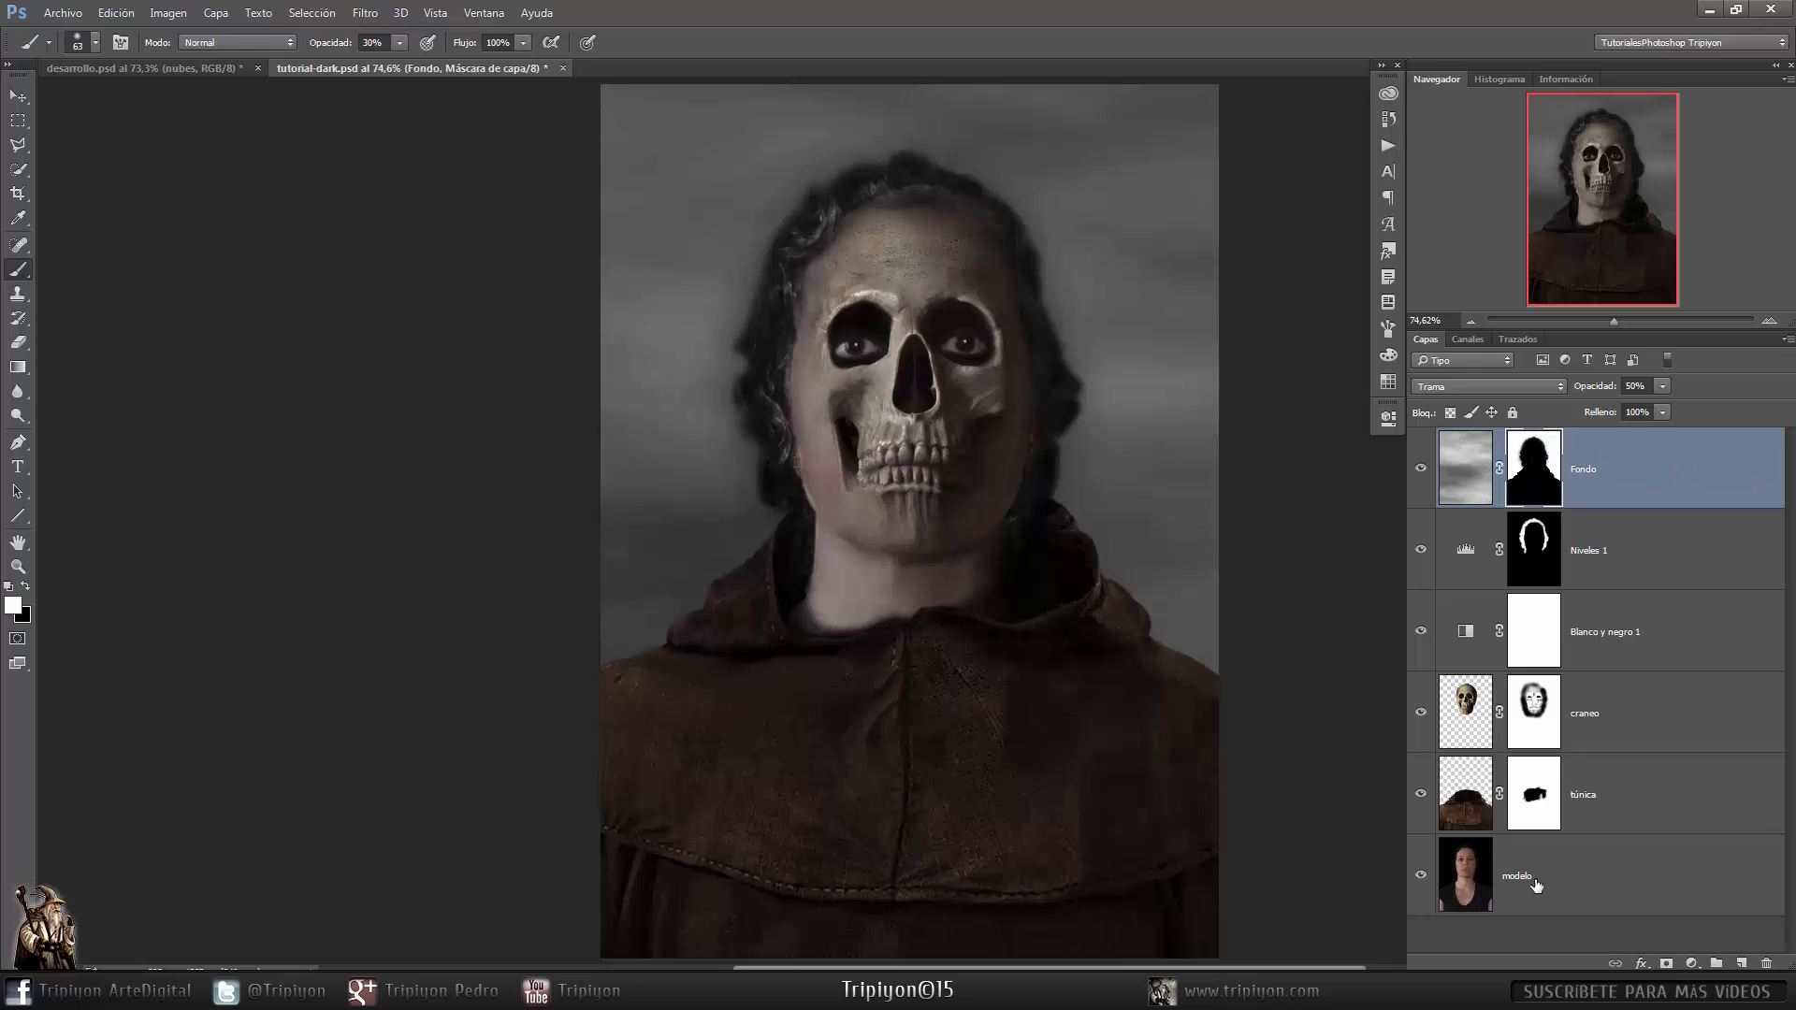
shift+click(1698, 881)
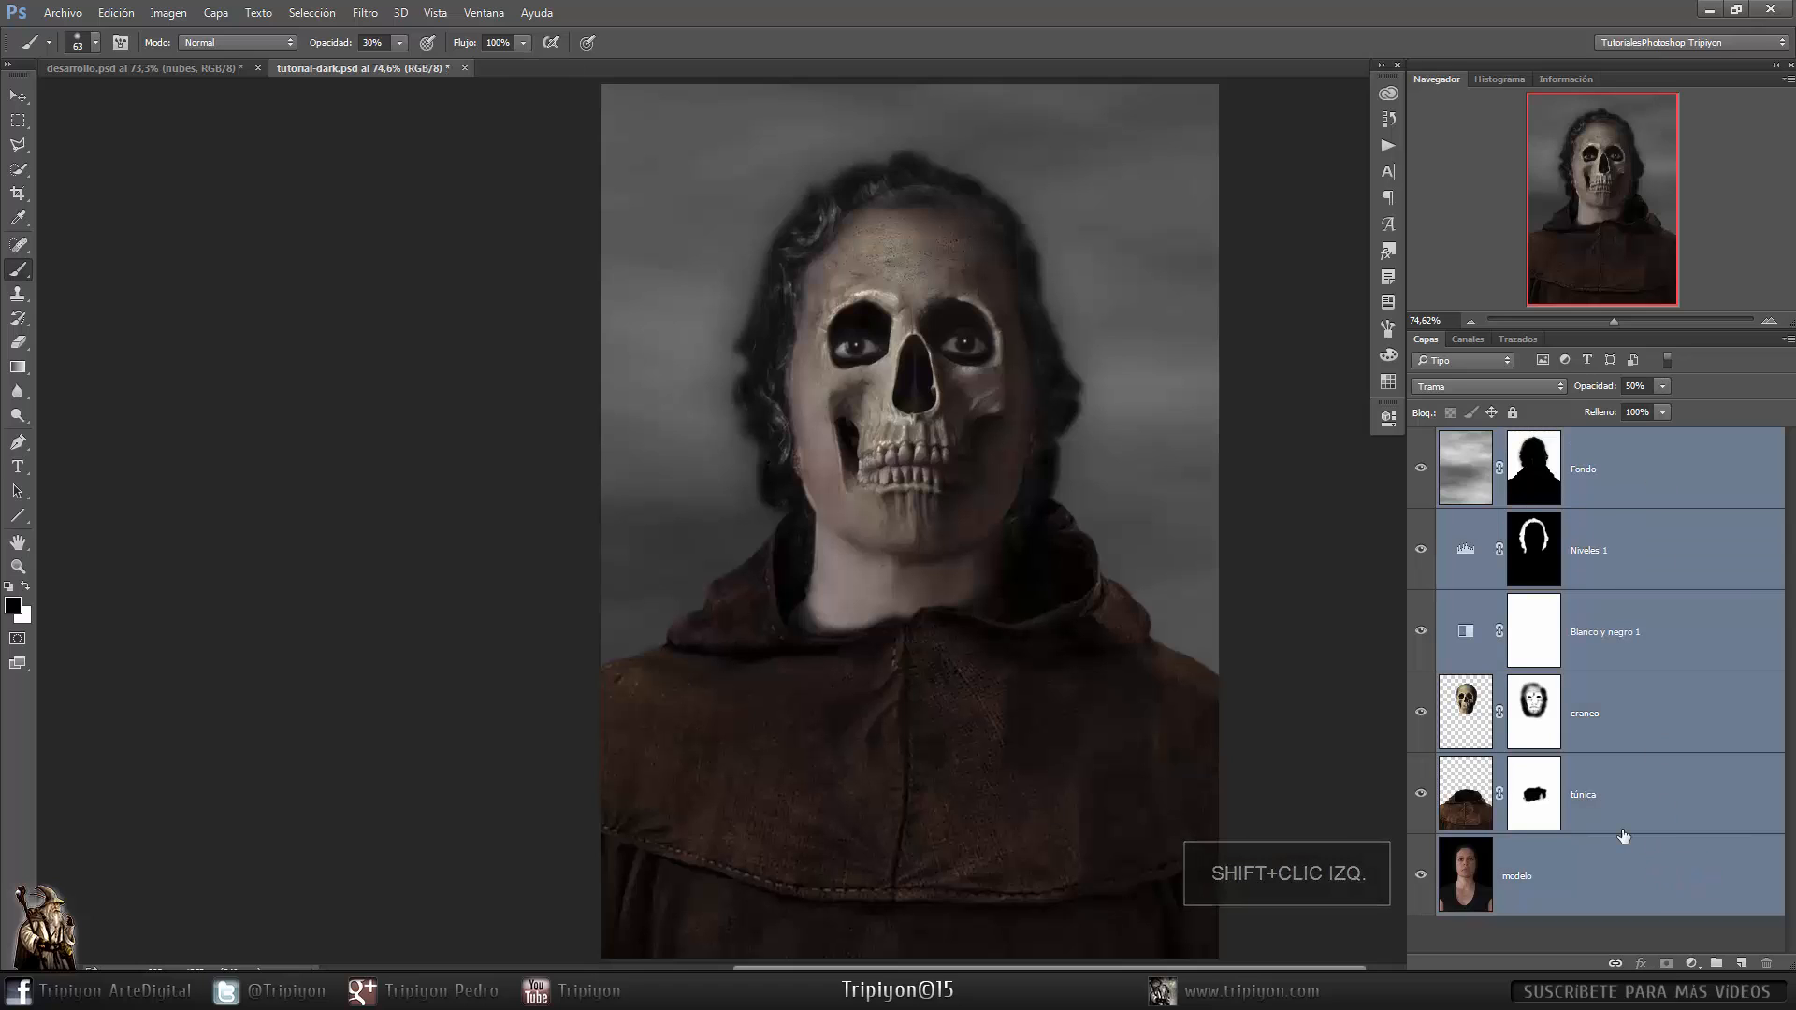
key(ctrl+g)
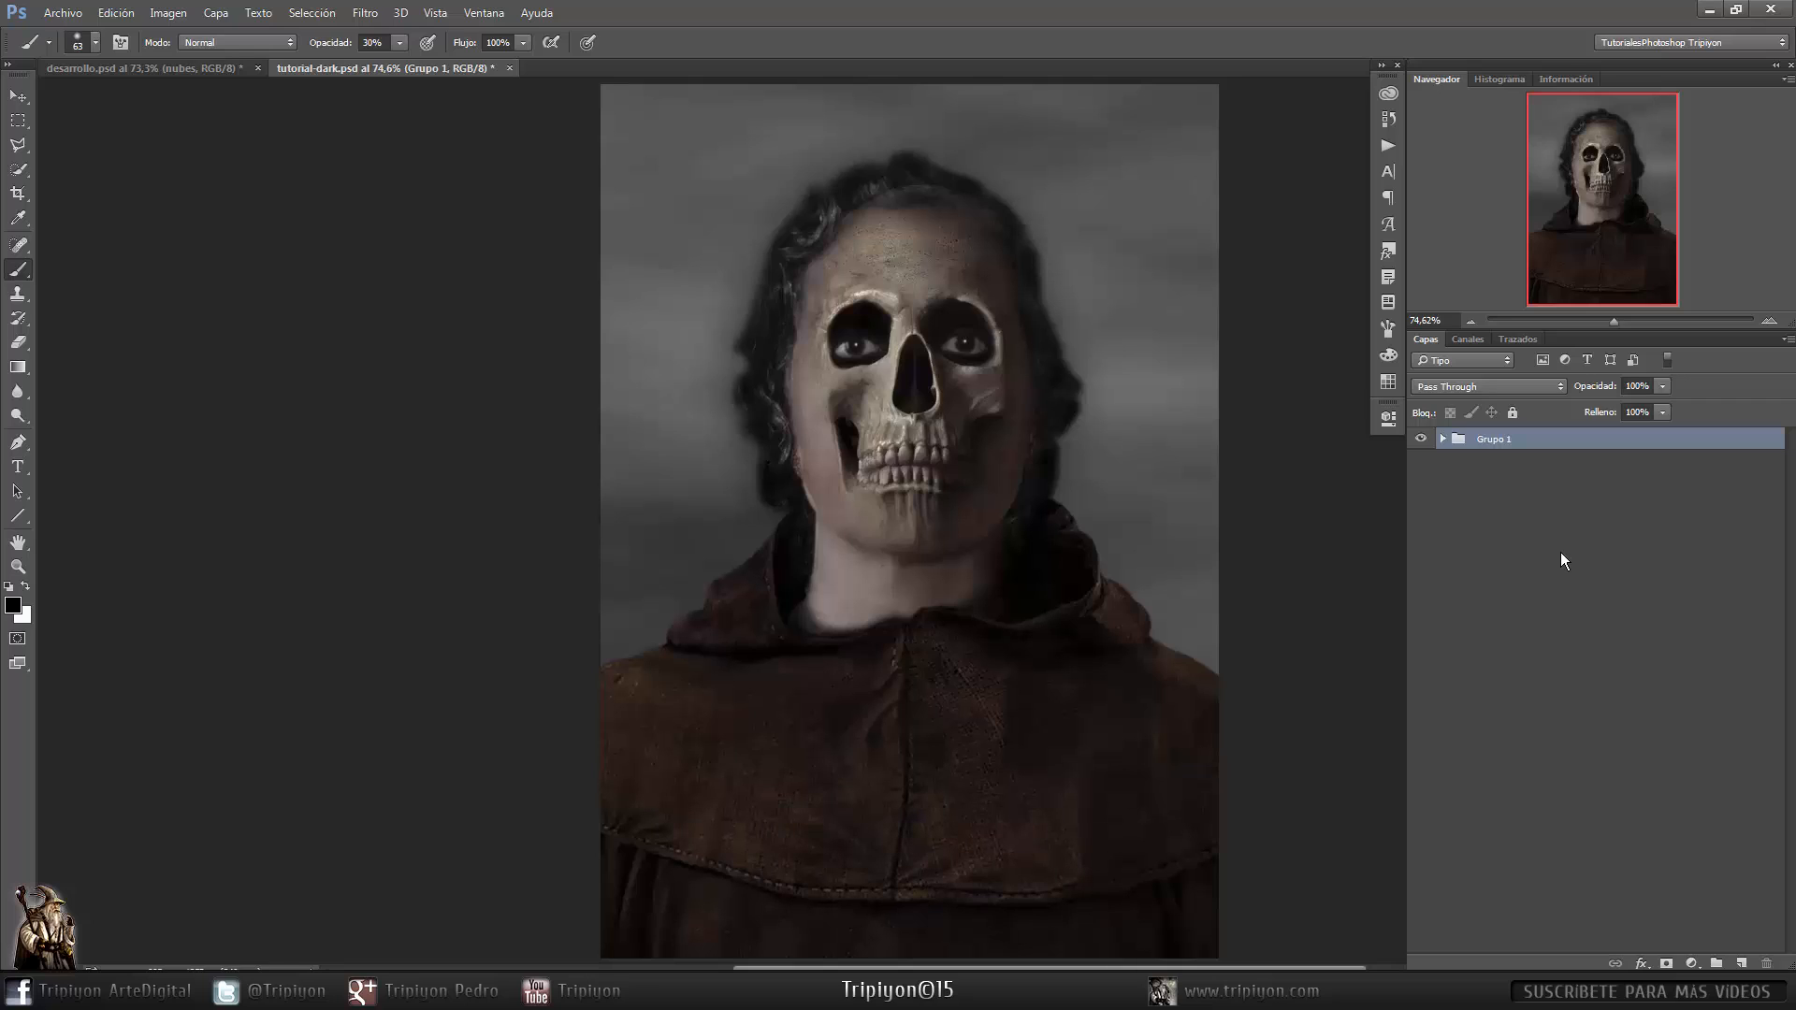
double_click(1493, 439)
text(G modelo)
key(Return)
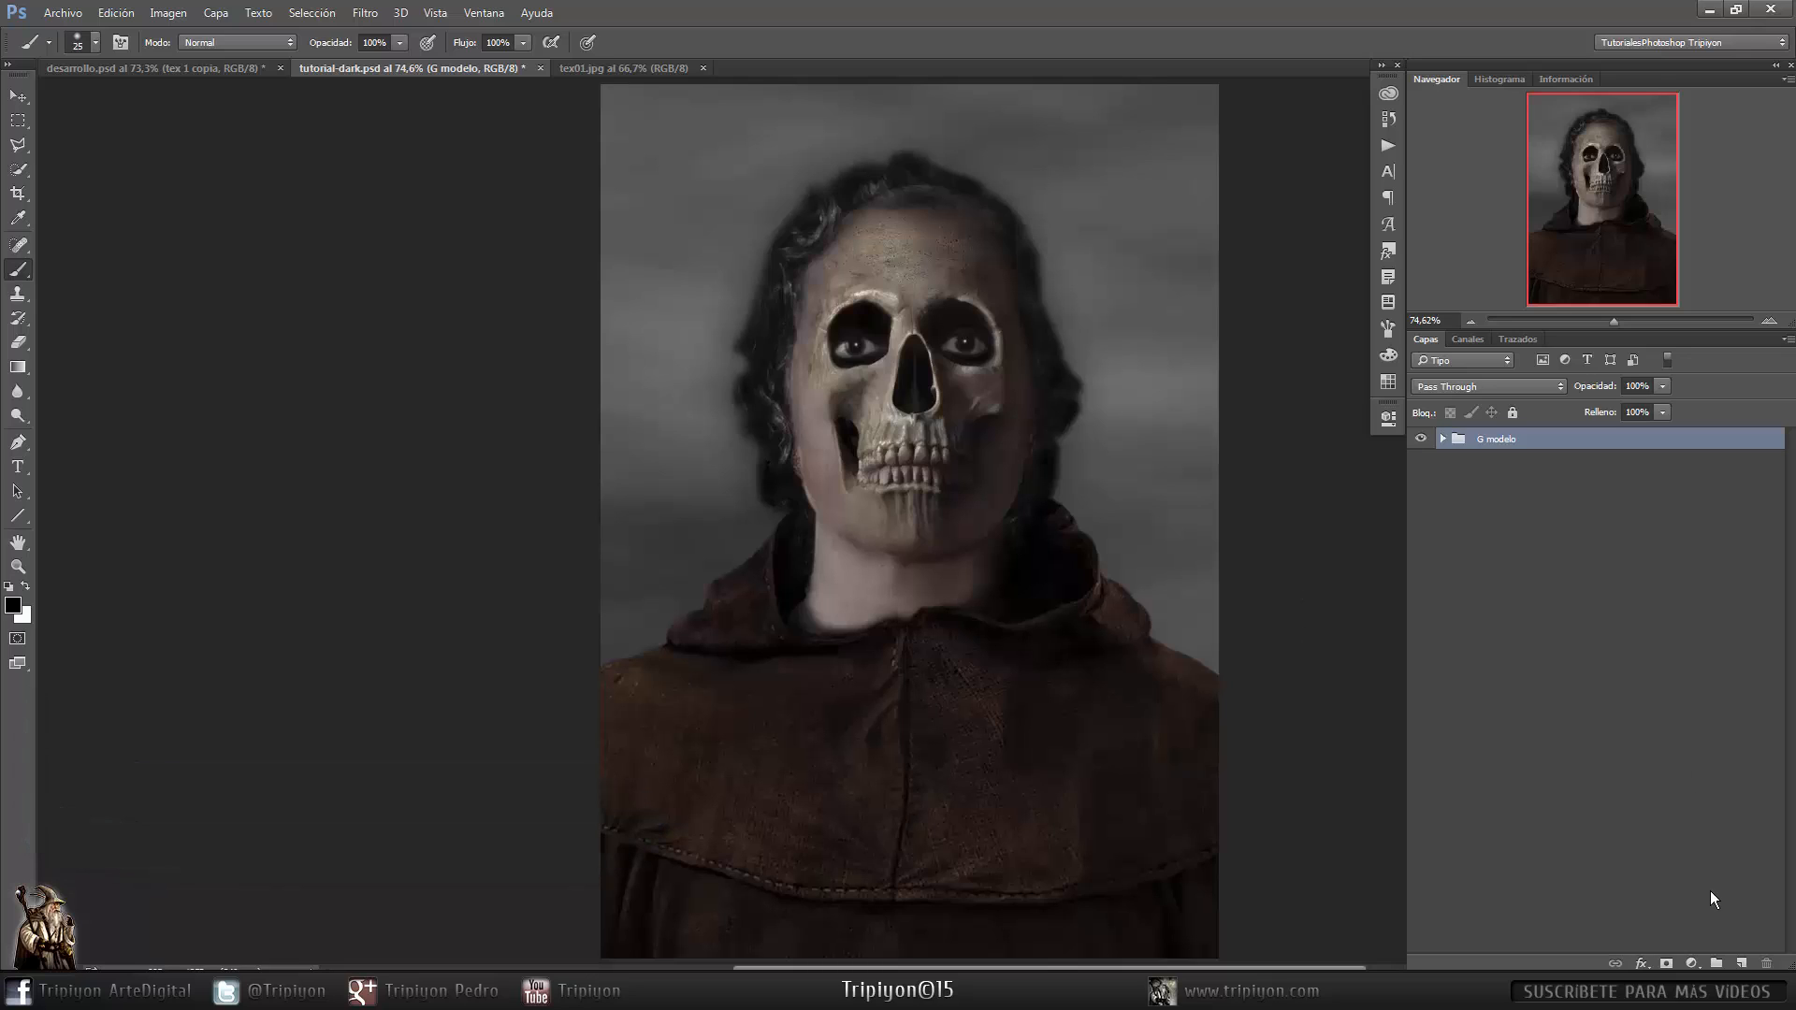
- Create a new group above and name it G texturas
click(1717, 963)
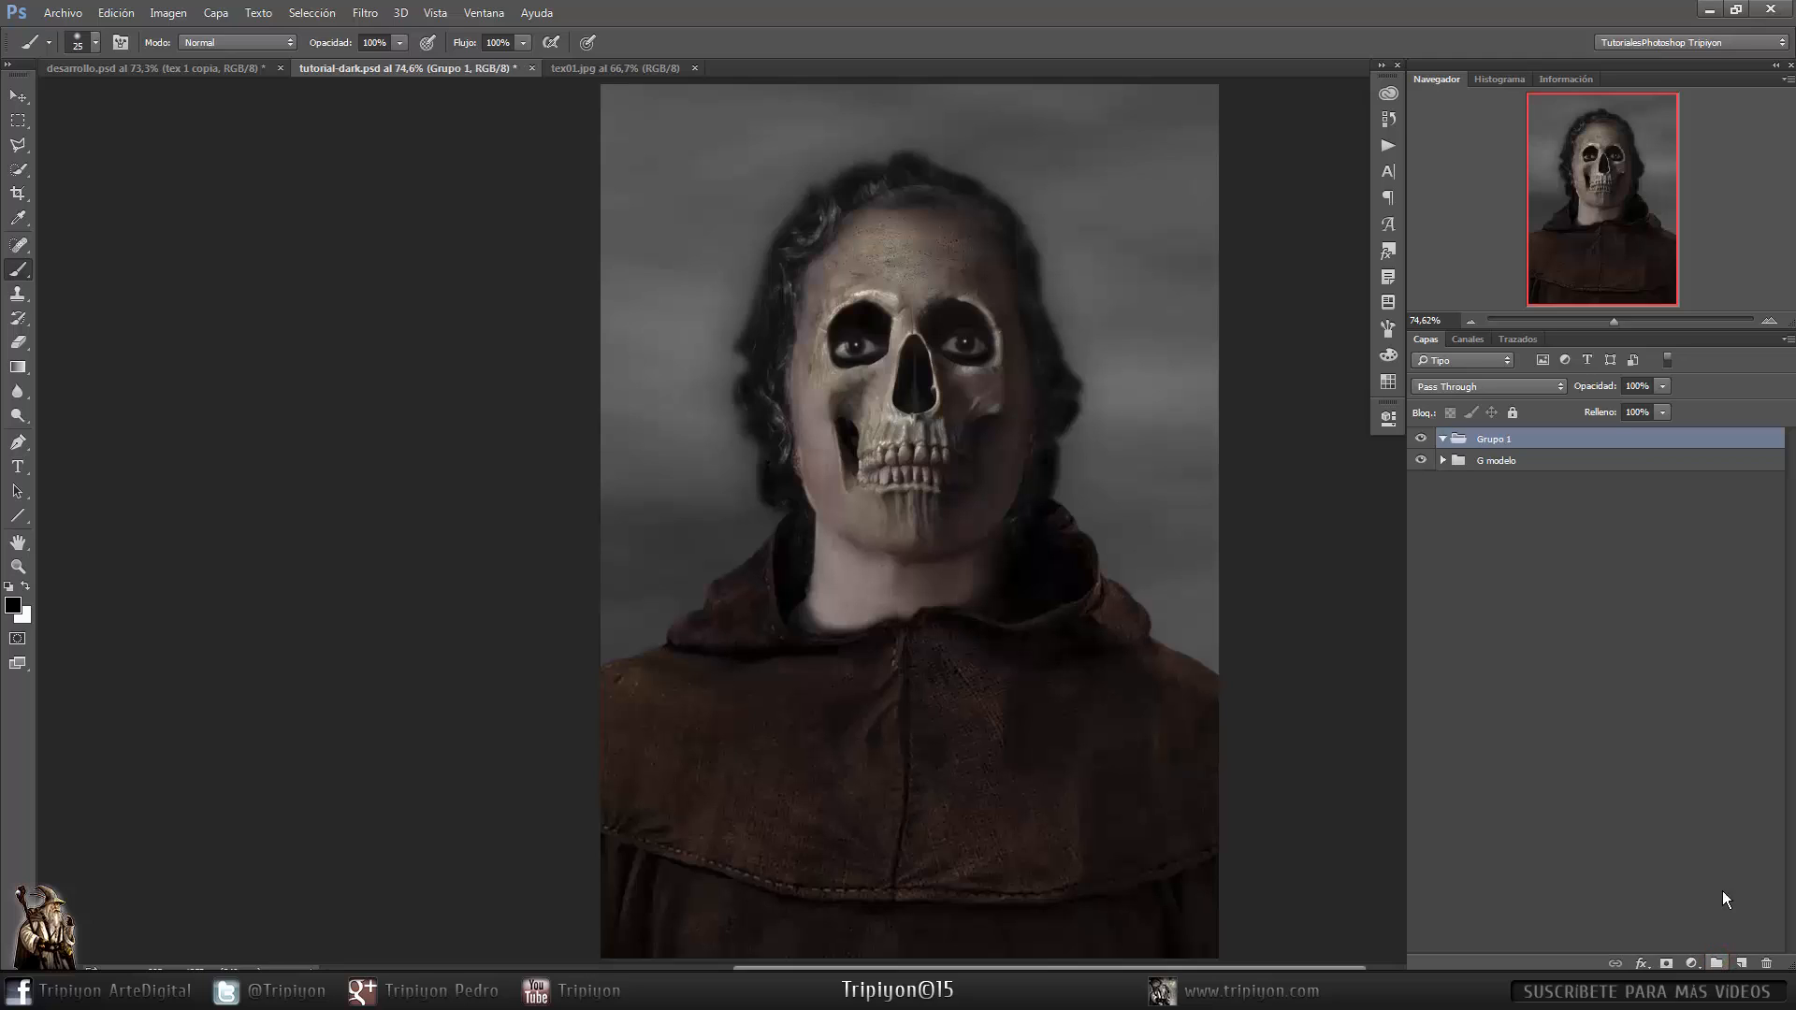
double_click(1494, 439)
text(G texturas)
key(Return)
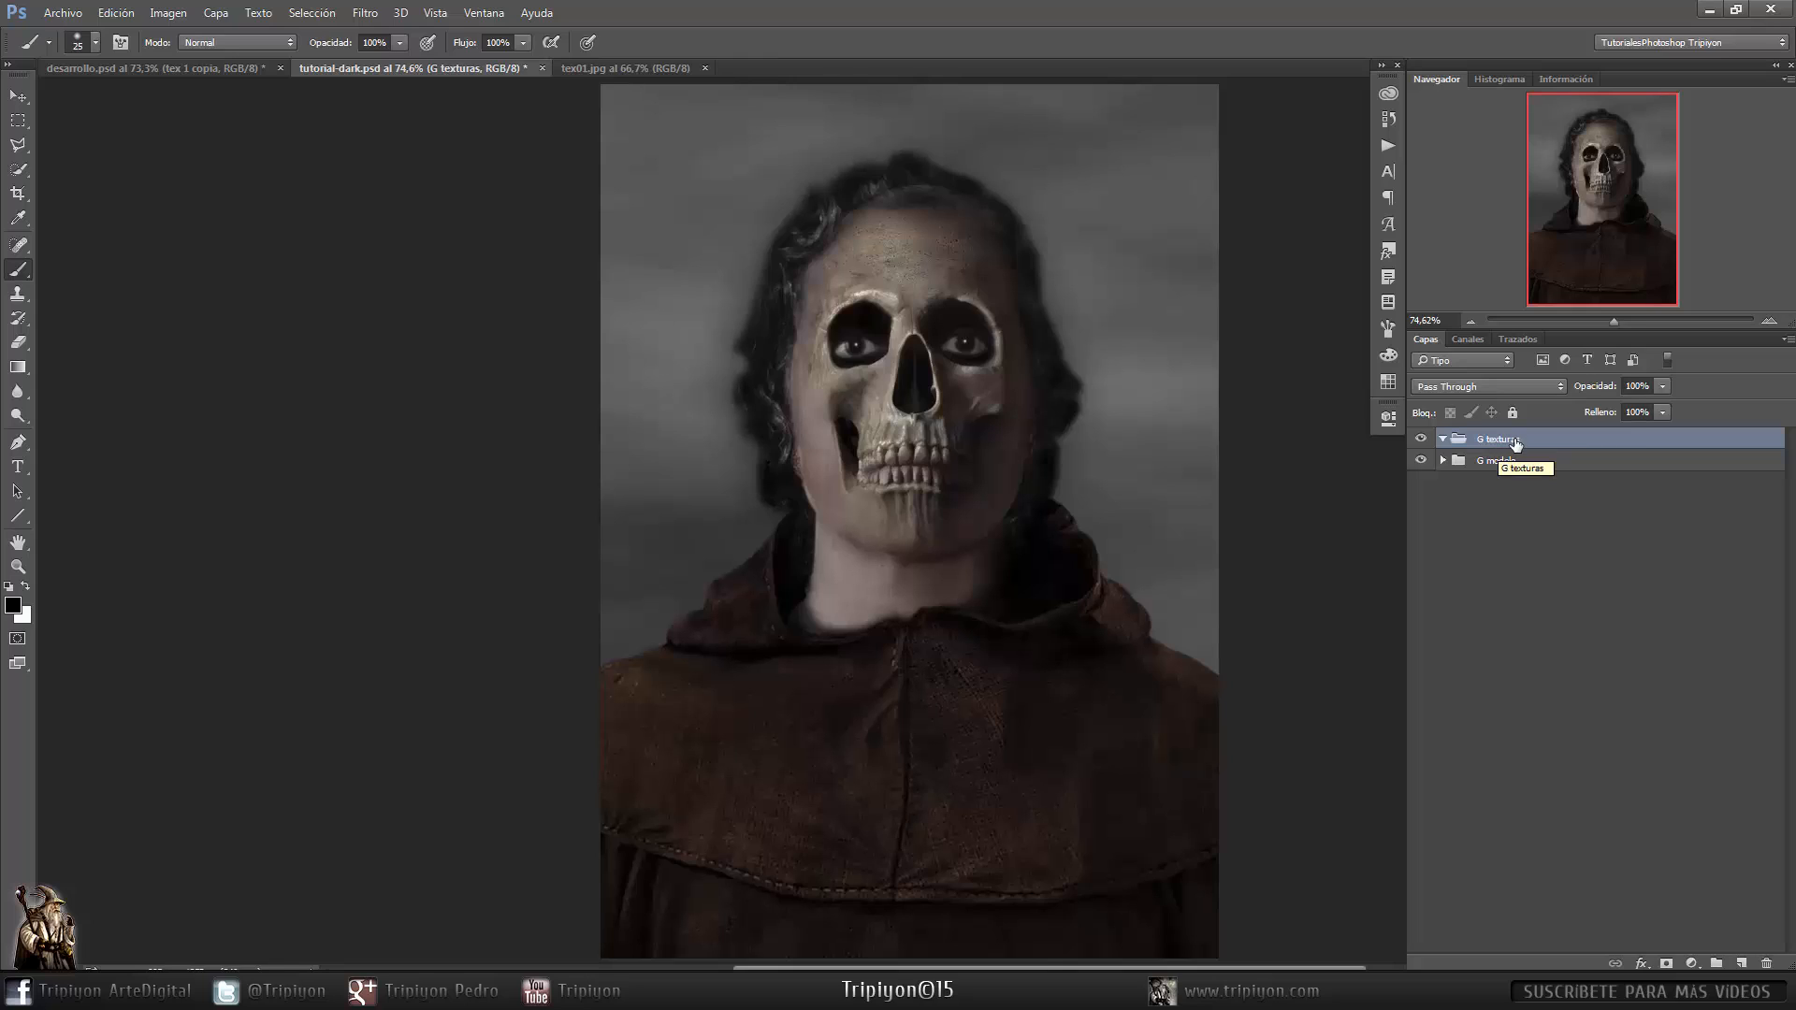
- Duplicate the tex01.jpg background layer into the tutorial-dark.psd document
click(636, 68)
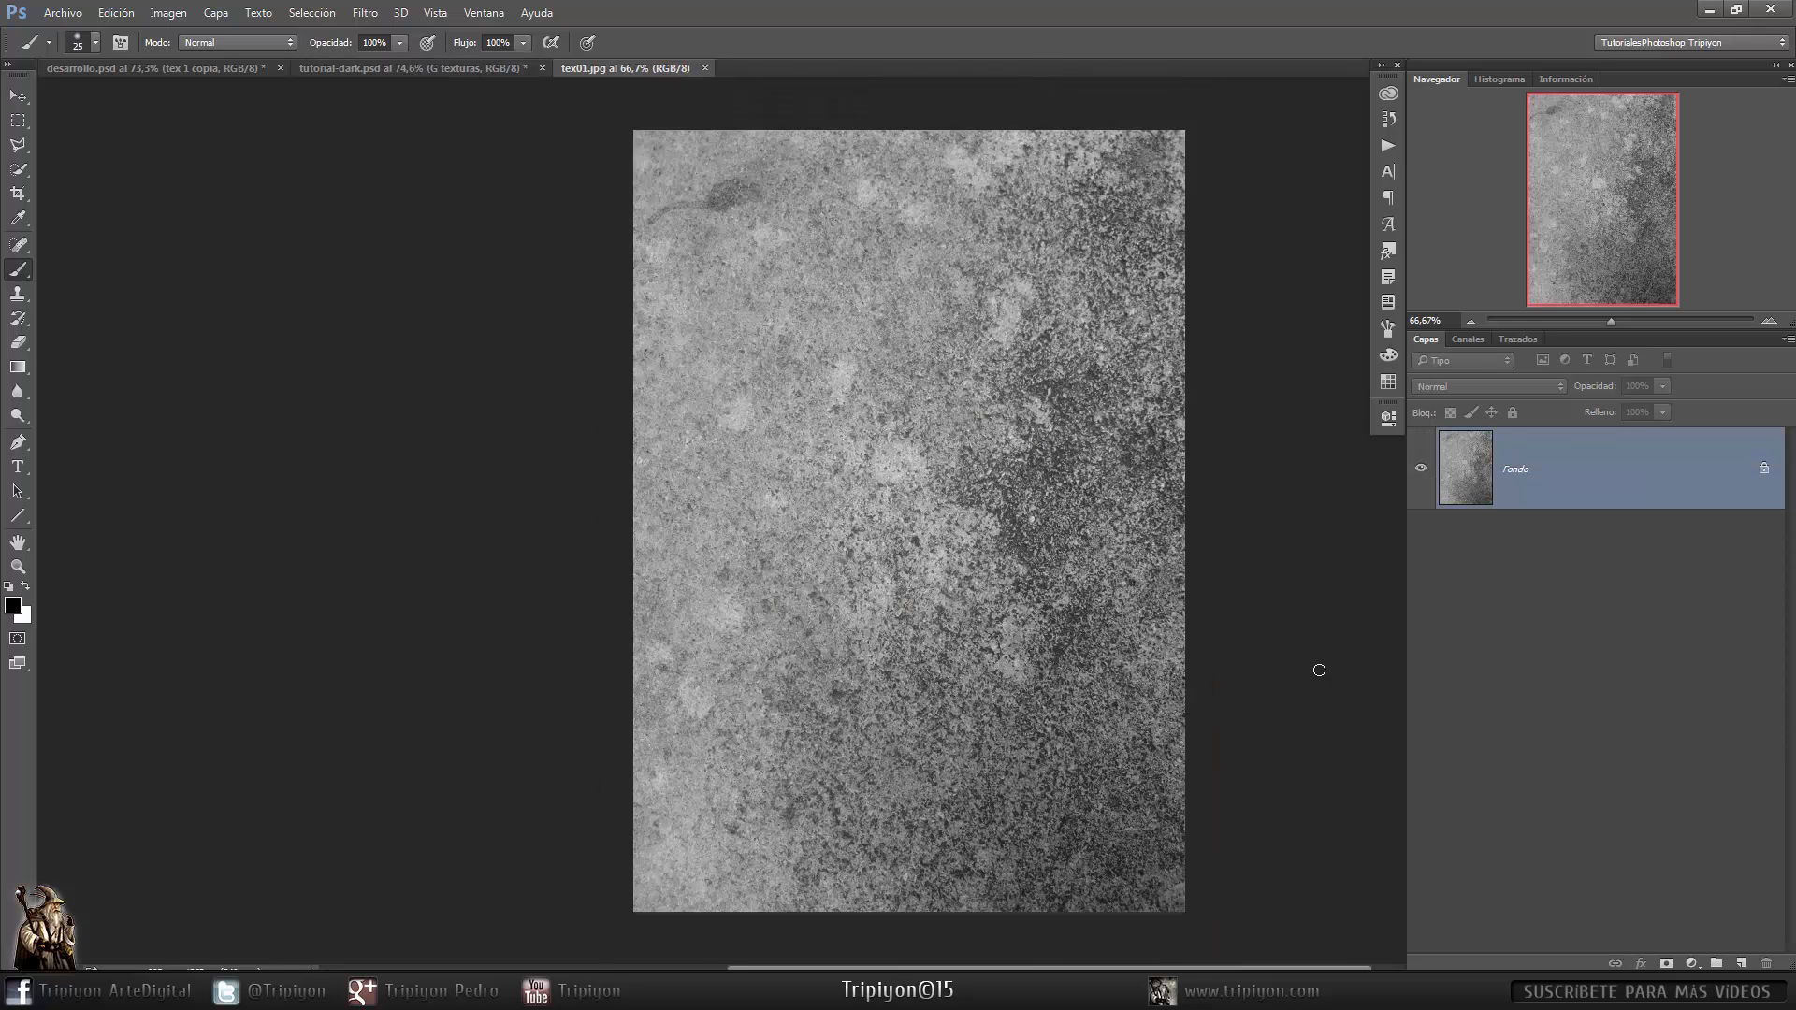
right_click(1676, 495)
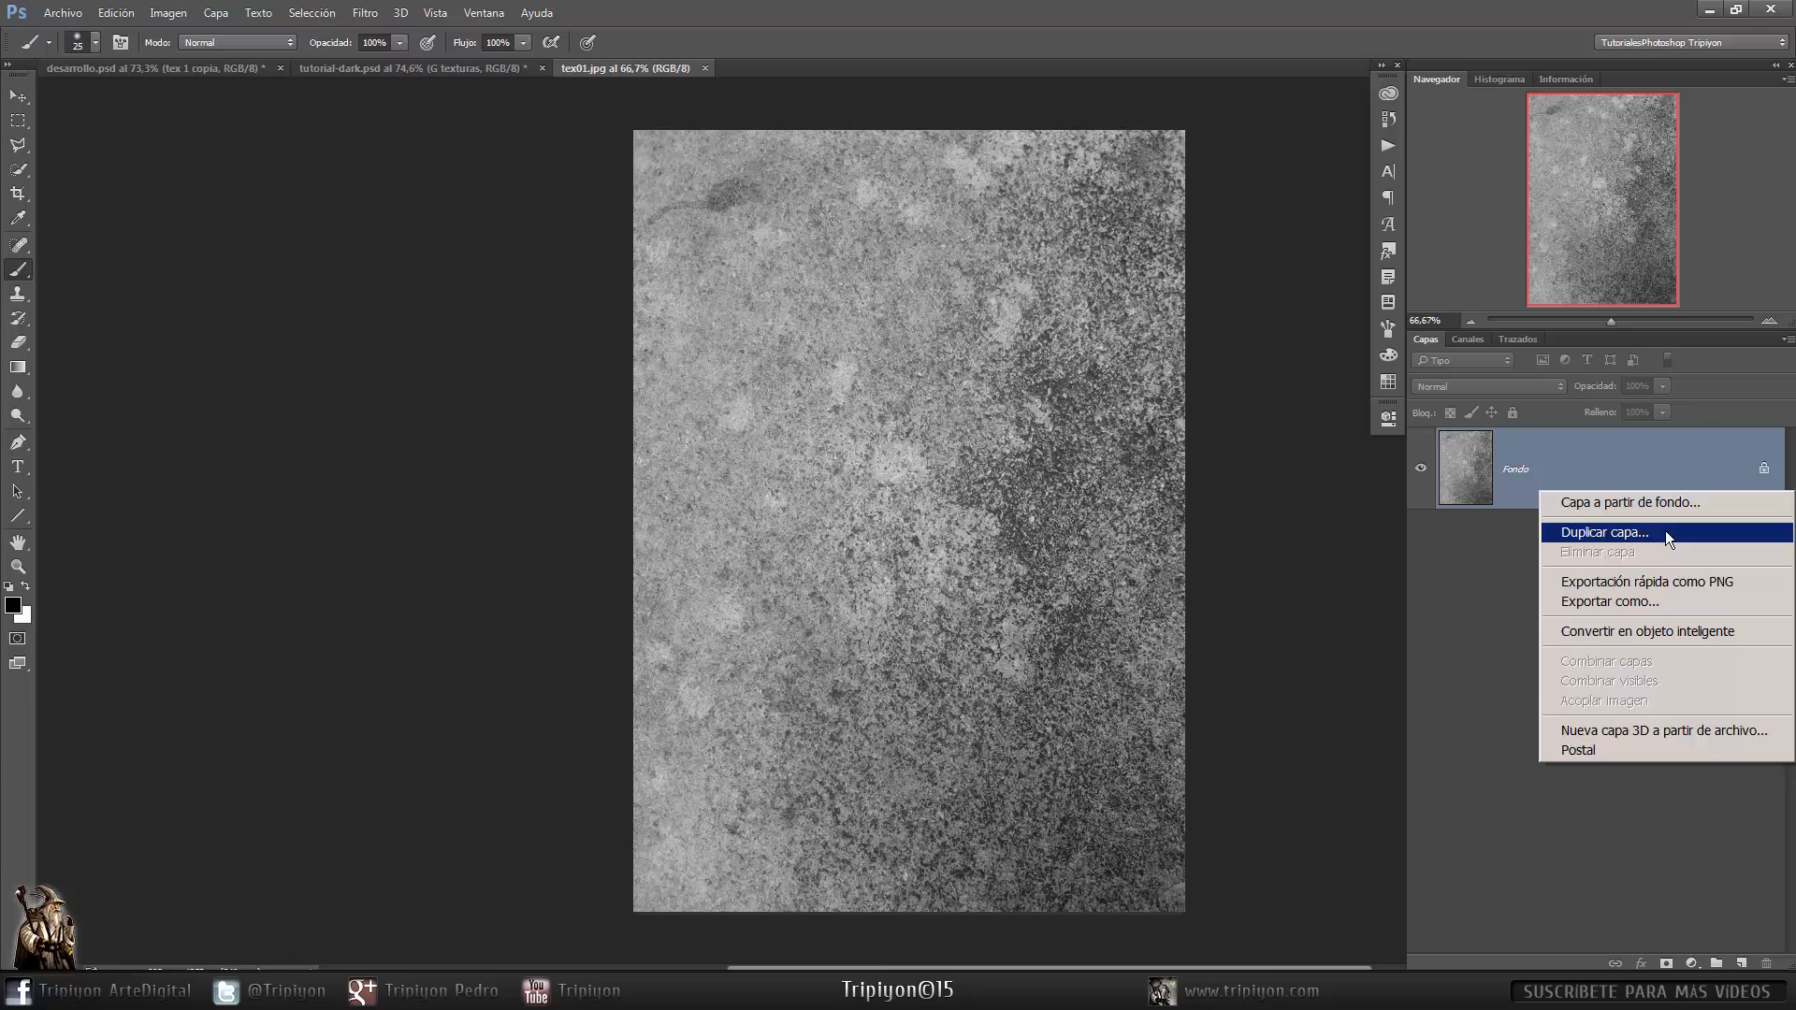
click(1605, 532)
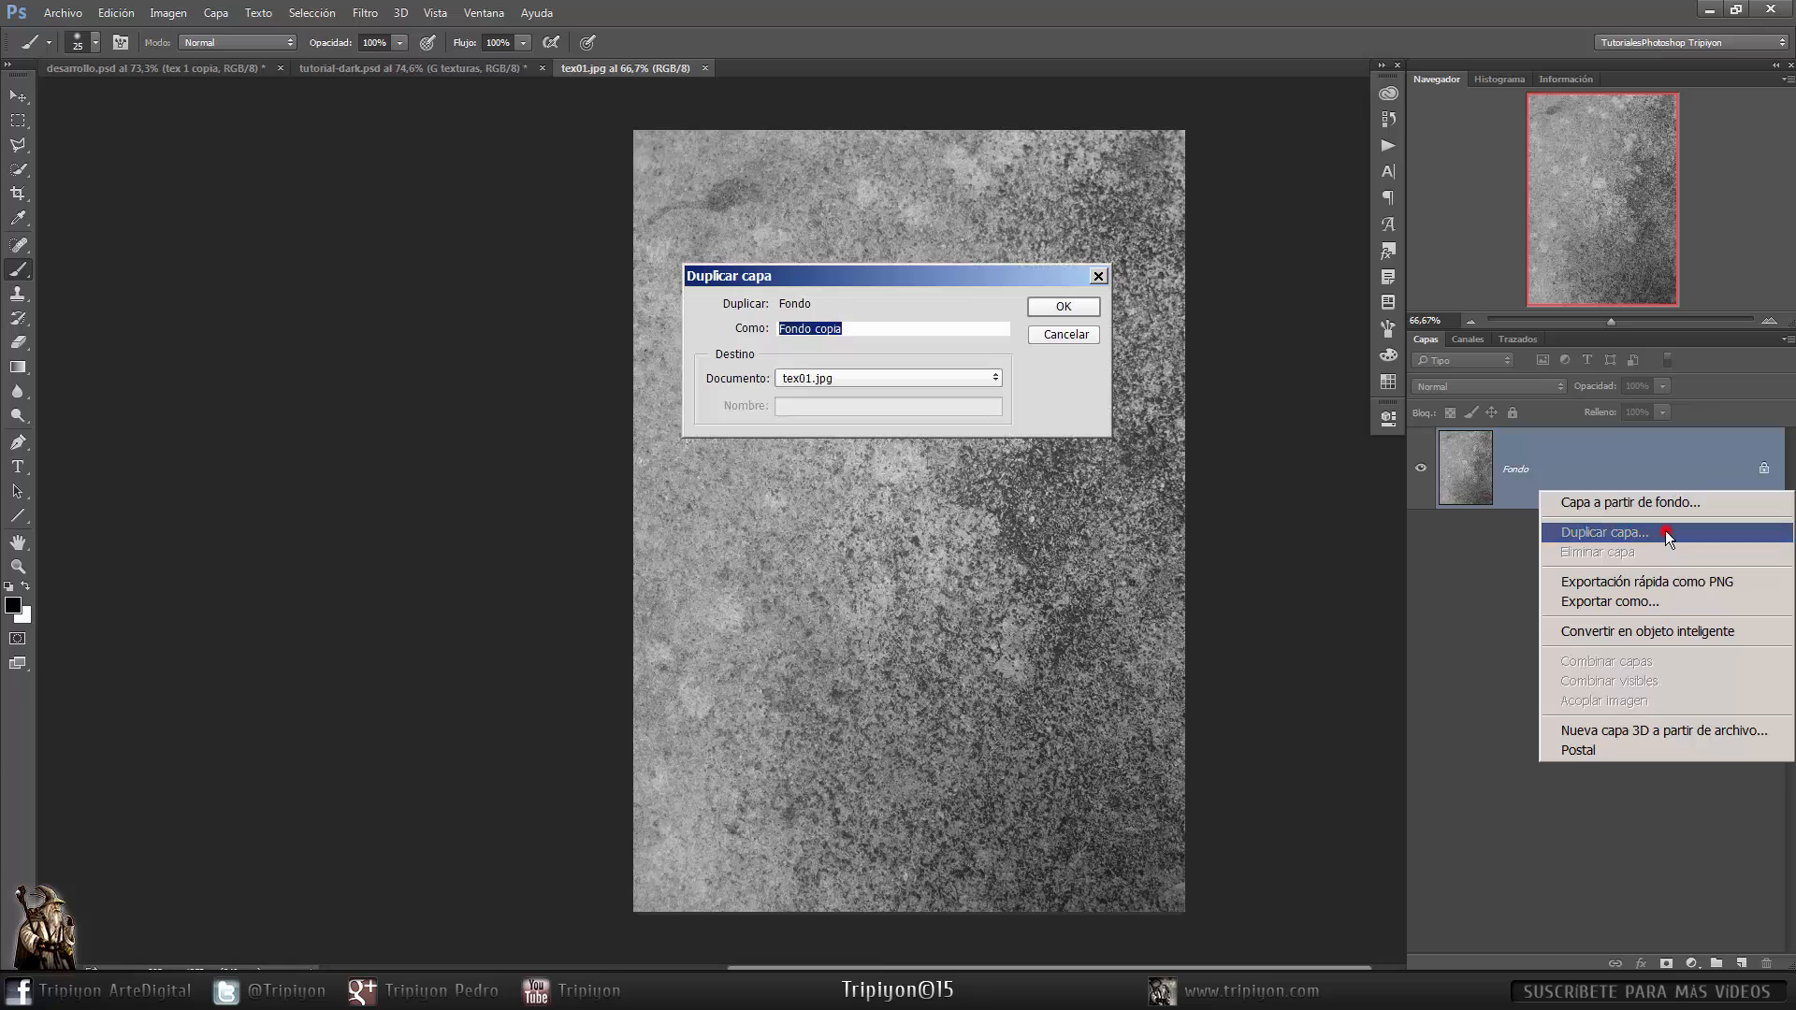
click(888, 378)
click(857, 409)
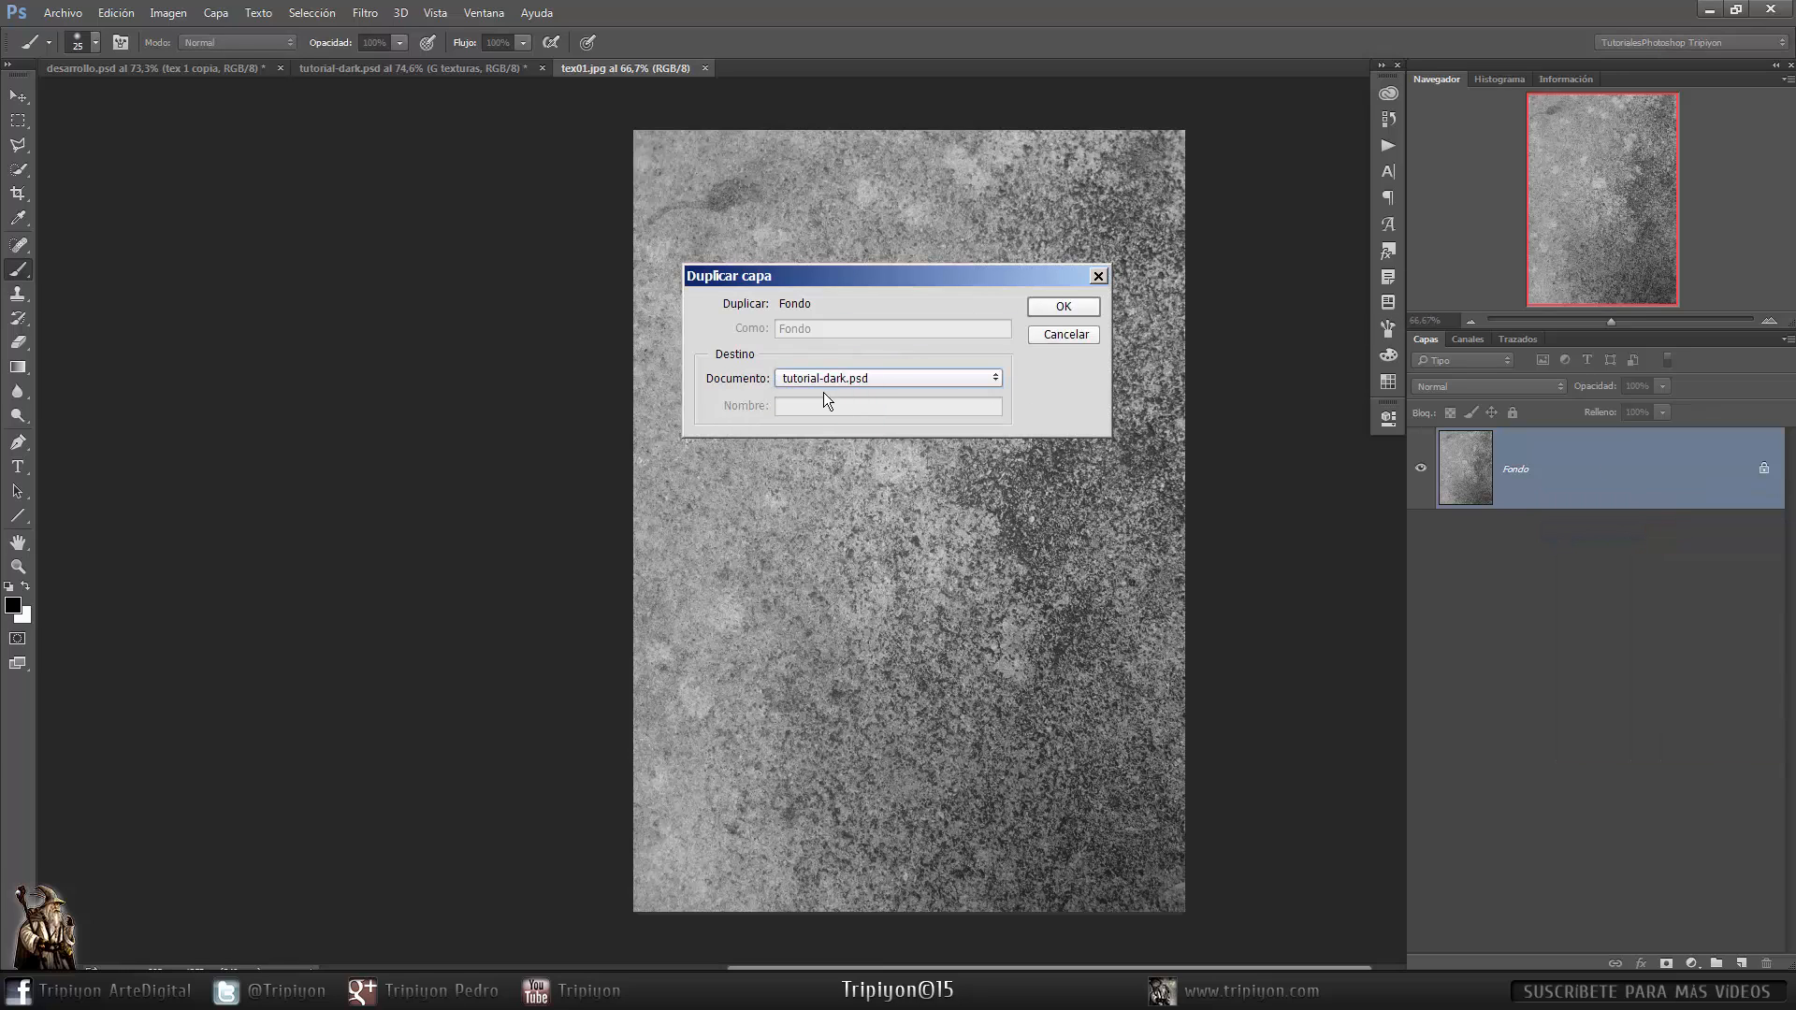
click(1064, 305)
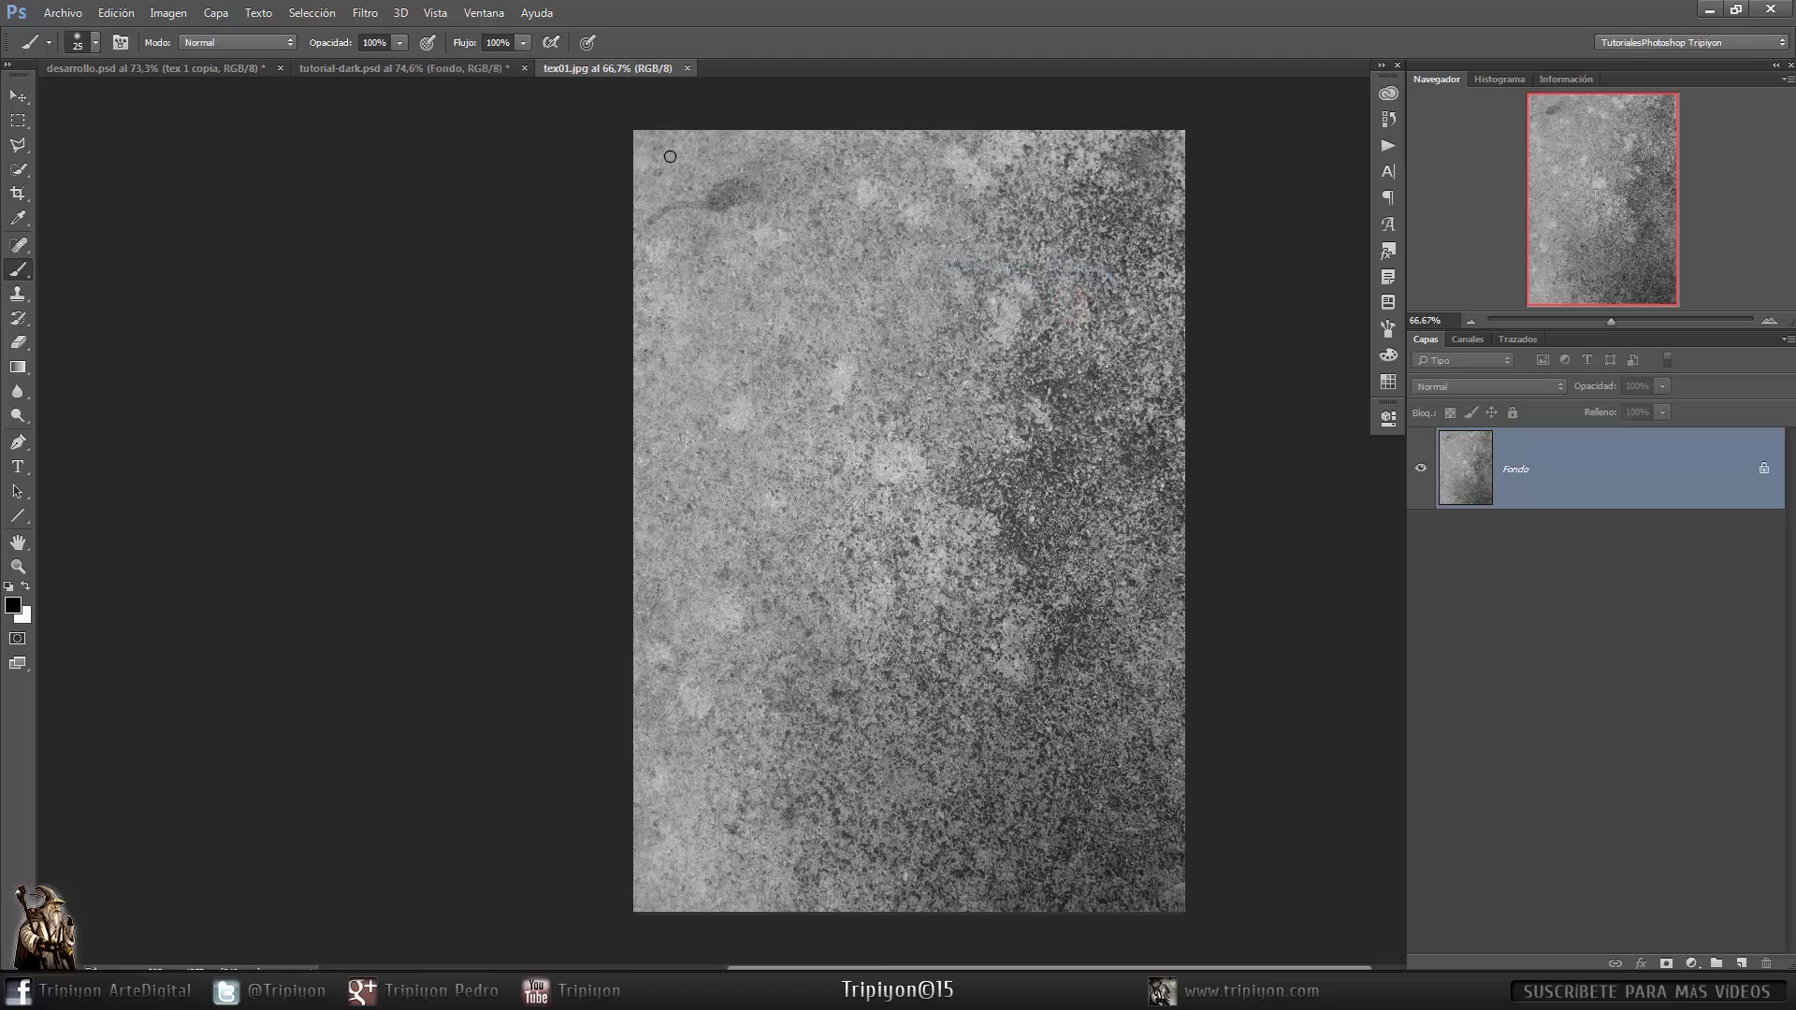
- Rename the imported texture layer tex1 and set its blend mode to Luz suave
click(688, 68)
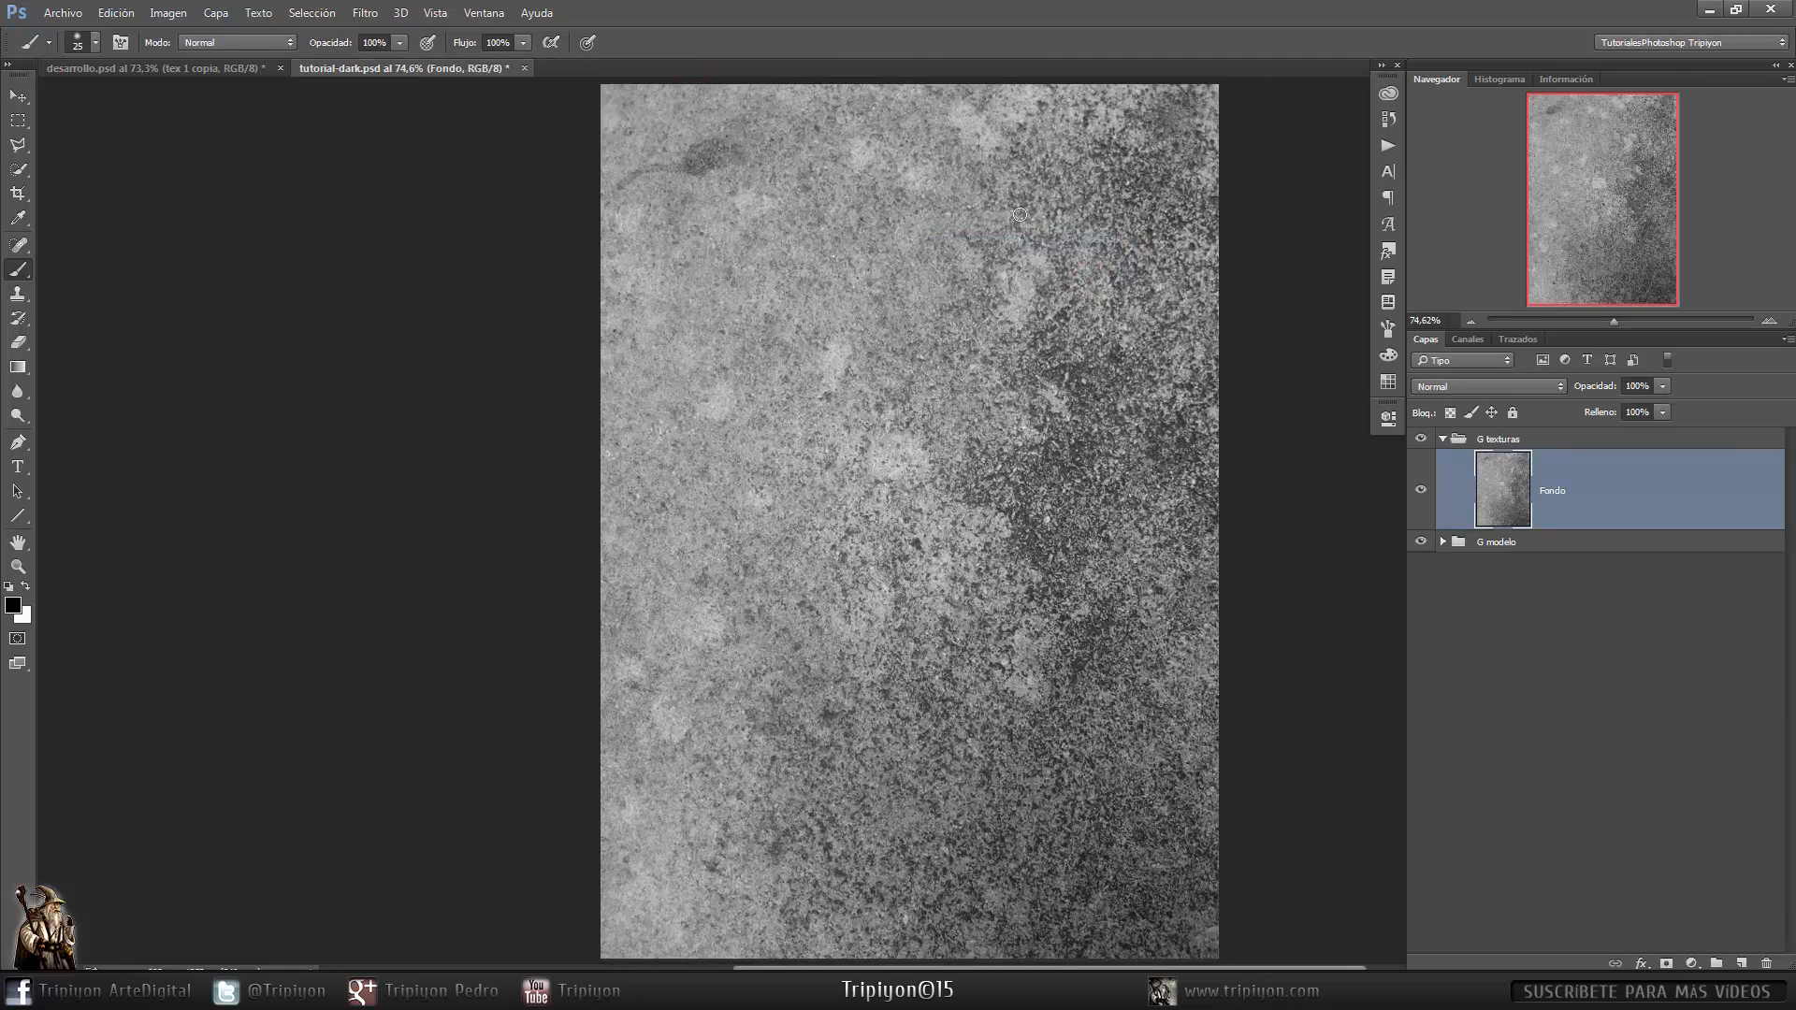
double_click(1560, 492)
text(tex1)
key(Return)
click(1525, 386)
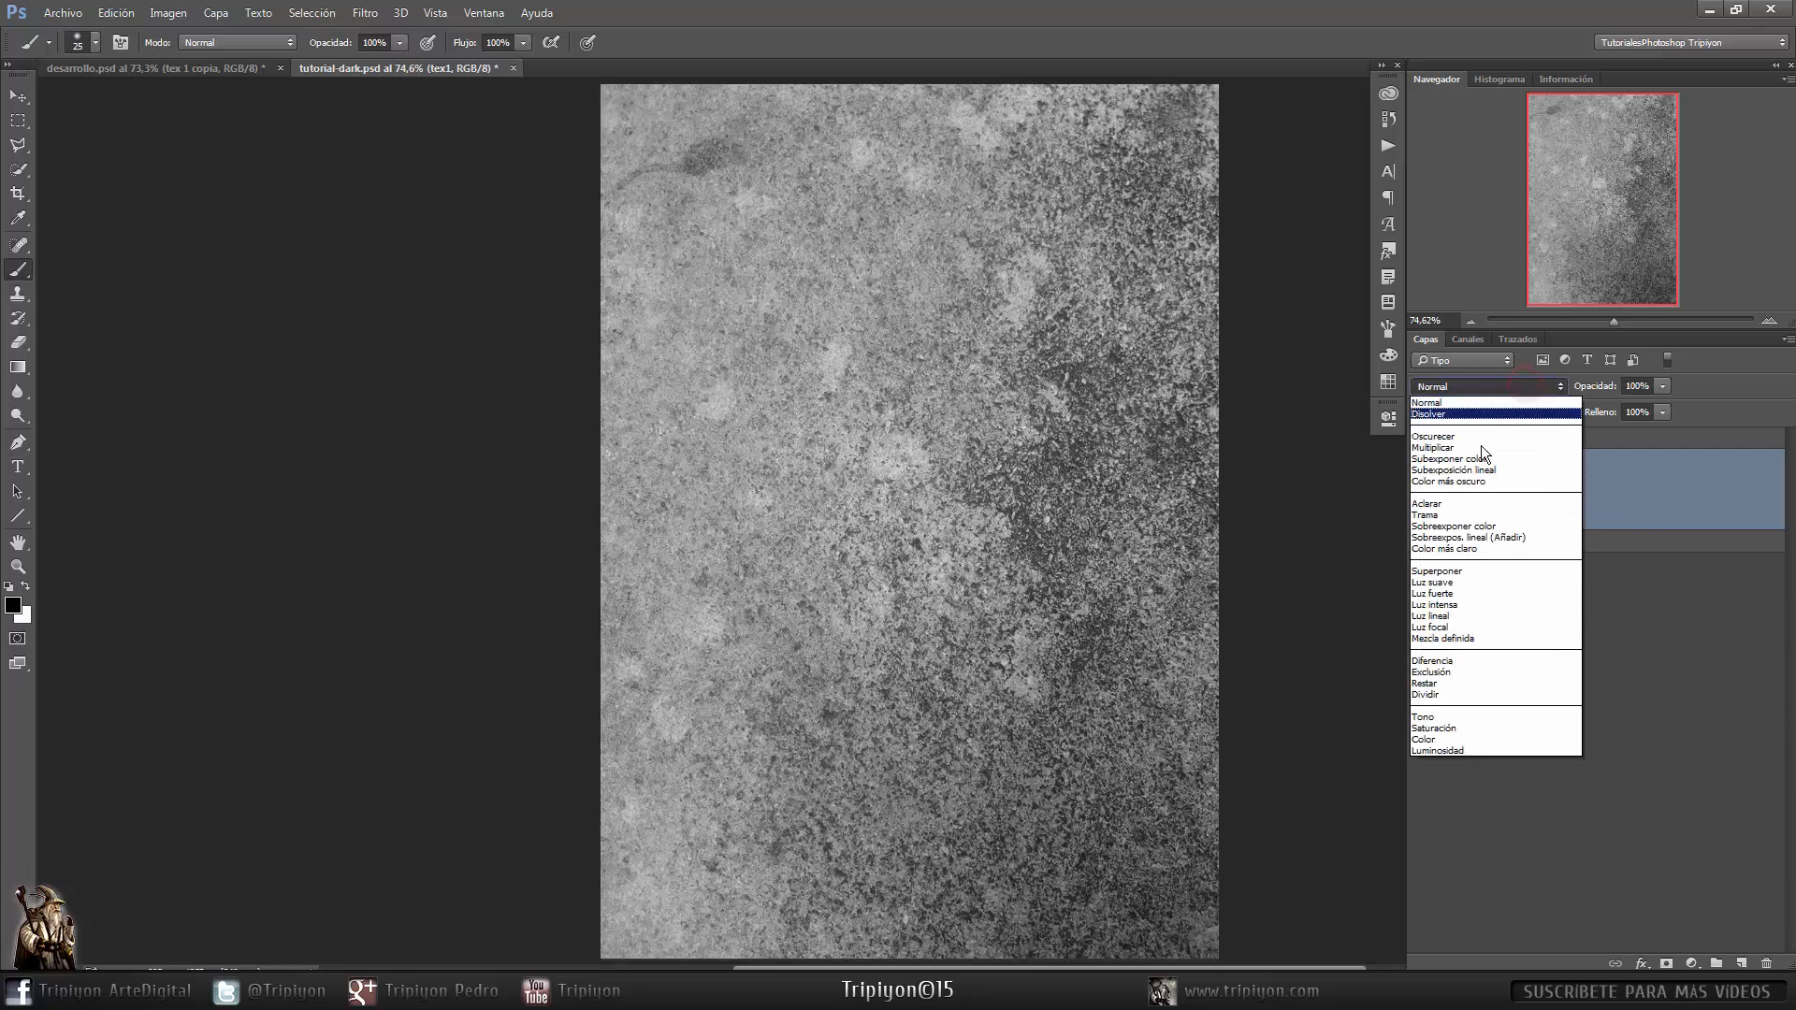
click(1471, 582)
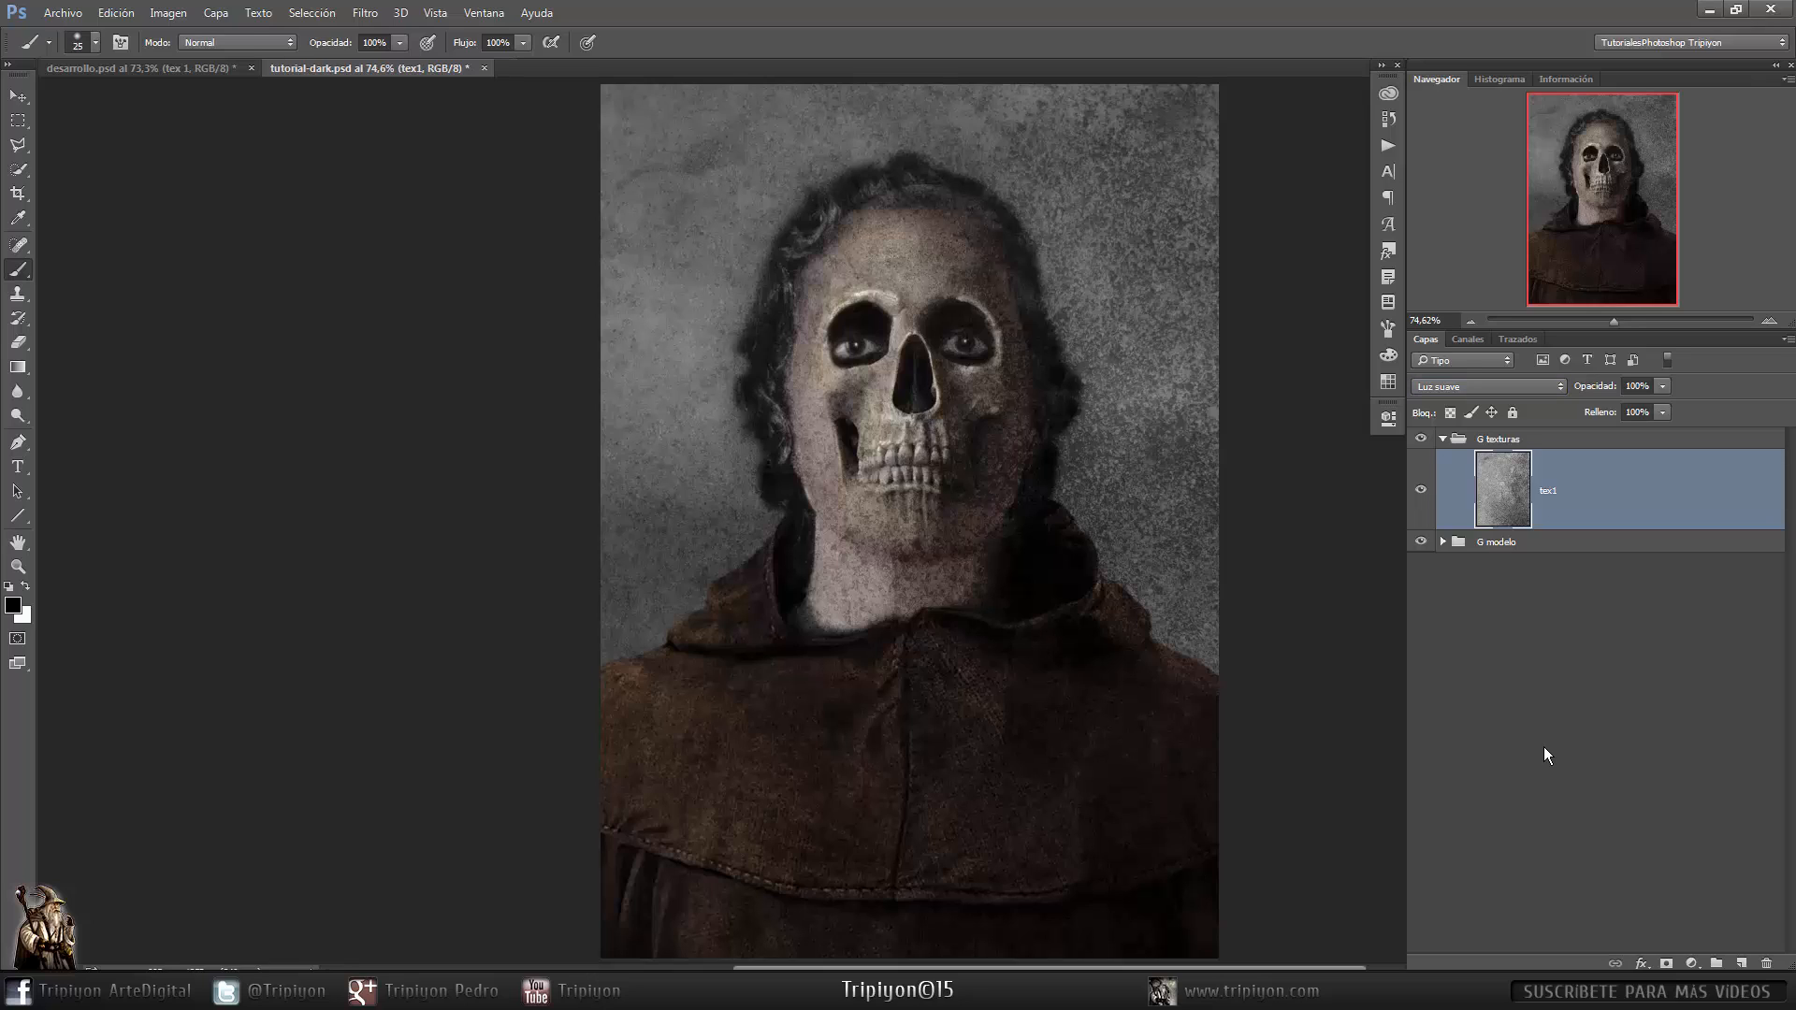
- Duplicate tex1, hide the copy, and add a layer mask to tex1
key(ctrl+j)
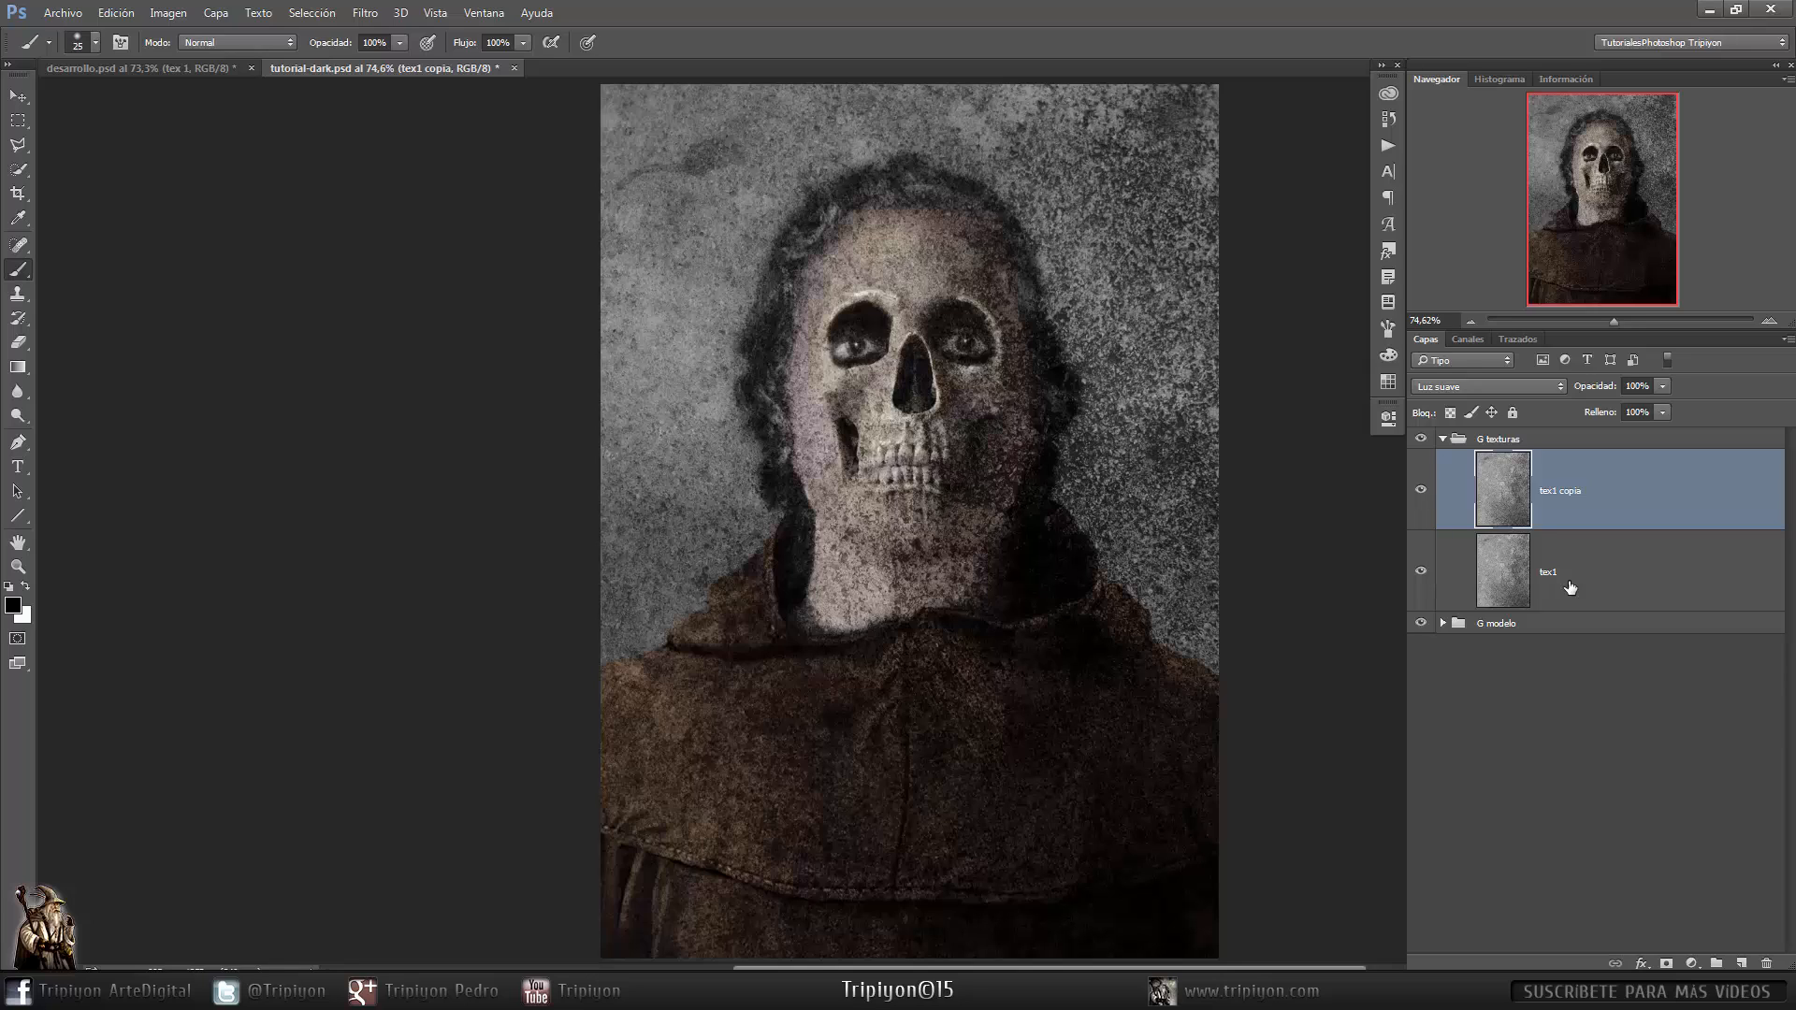
click(1420, 492)
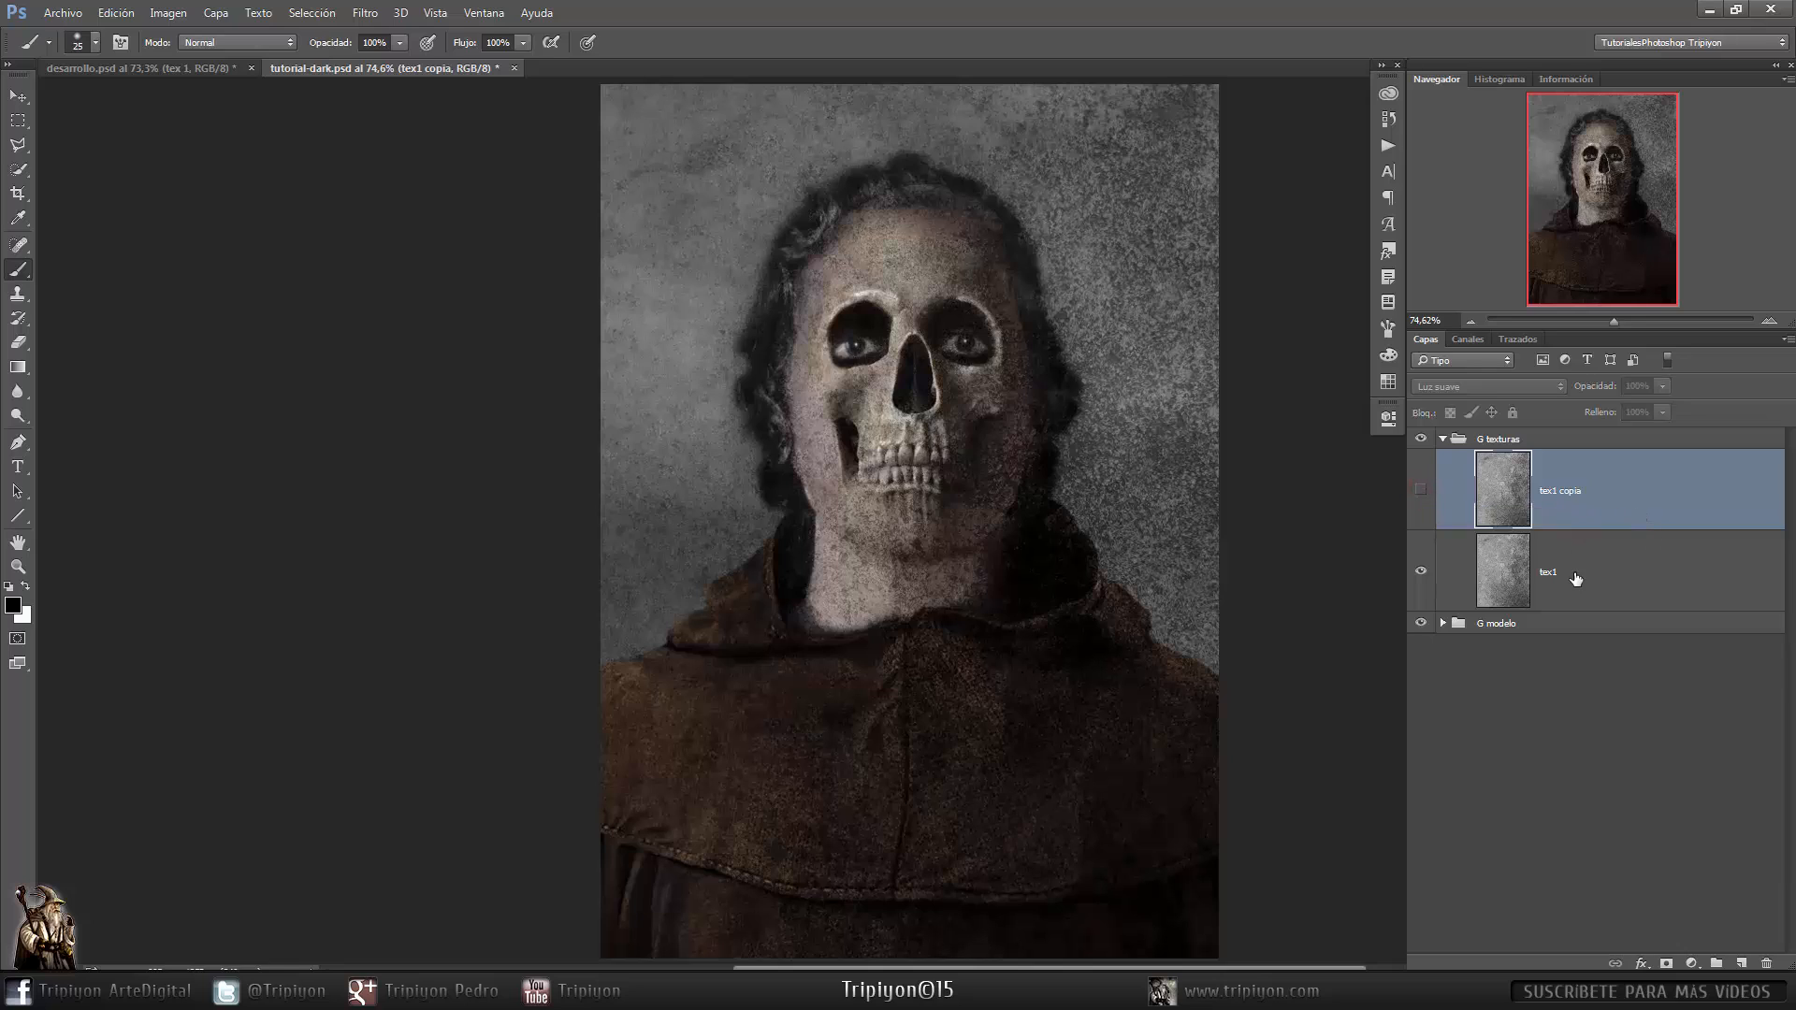
click(1577, 578)
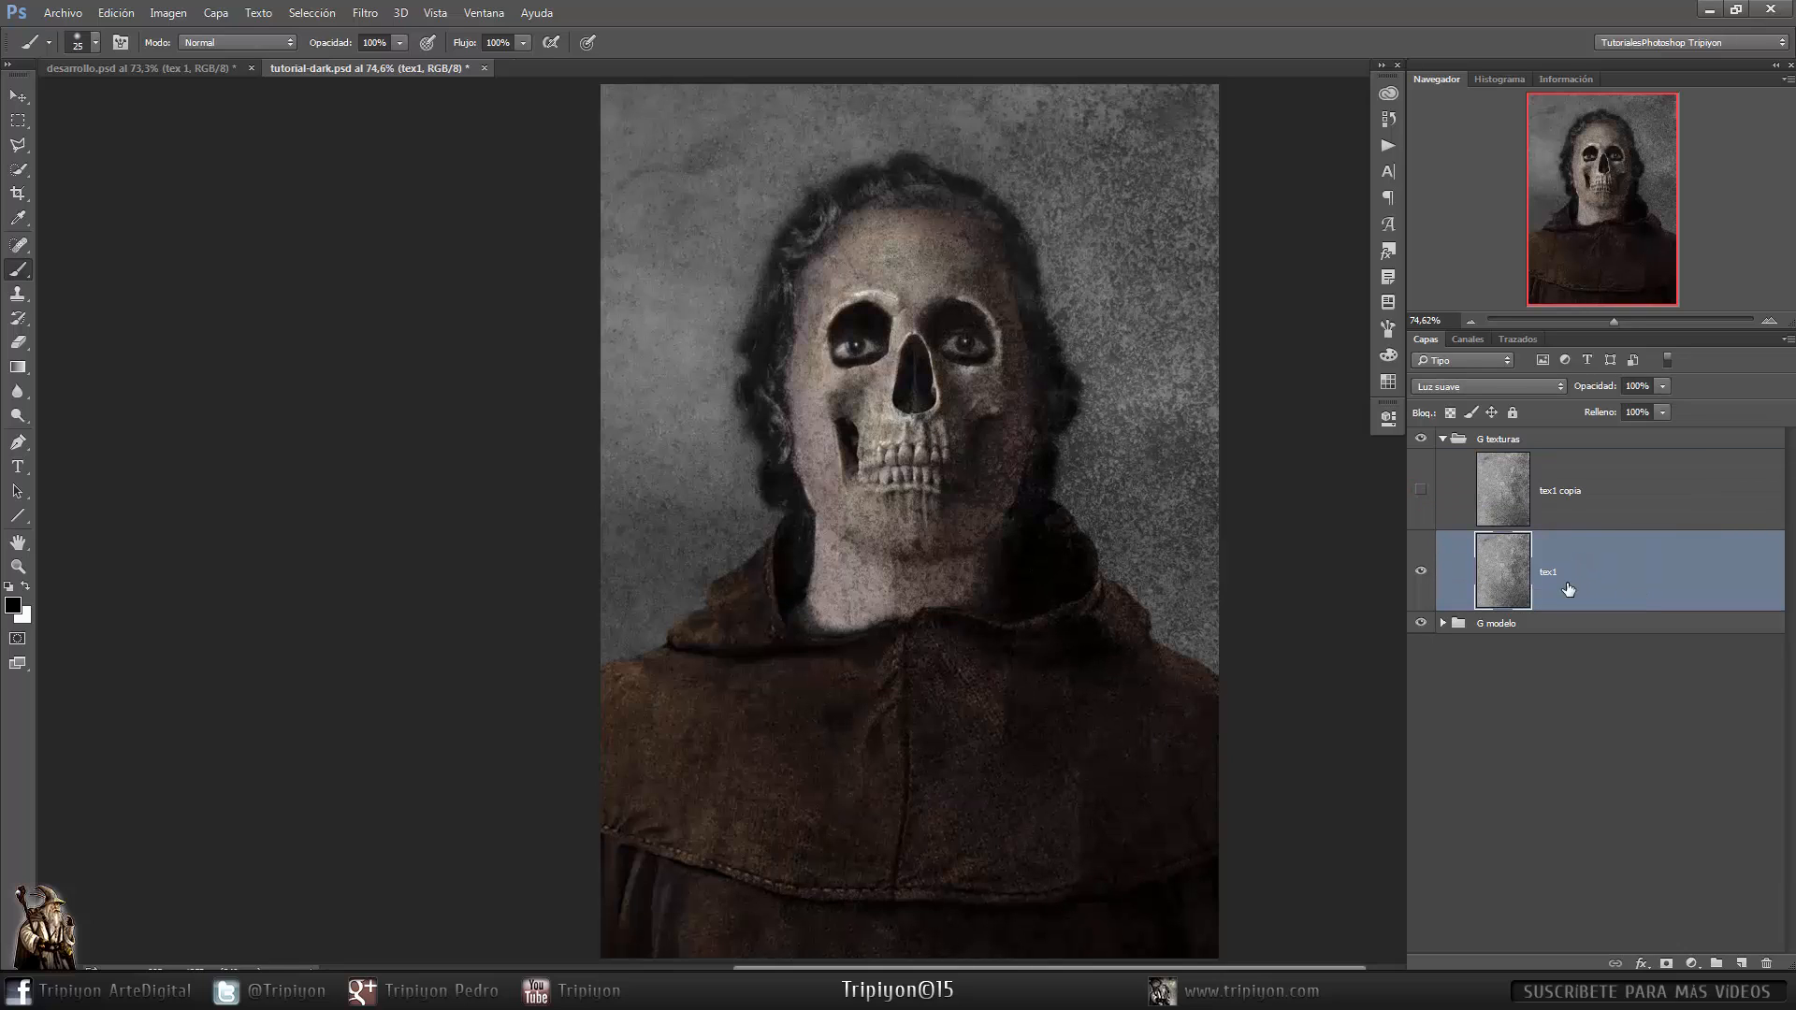
click(1666, 963)
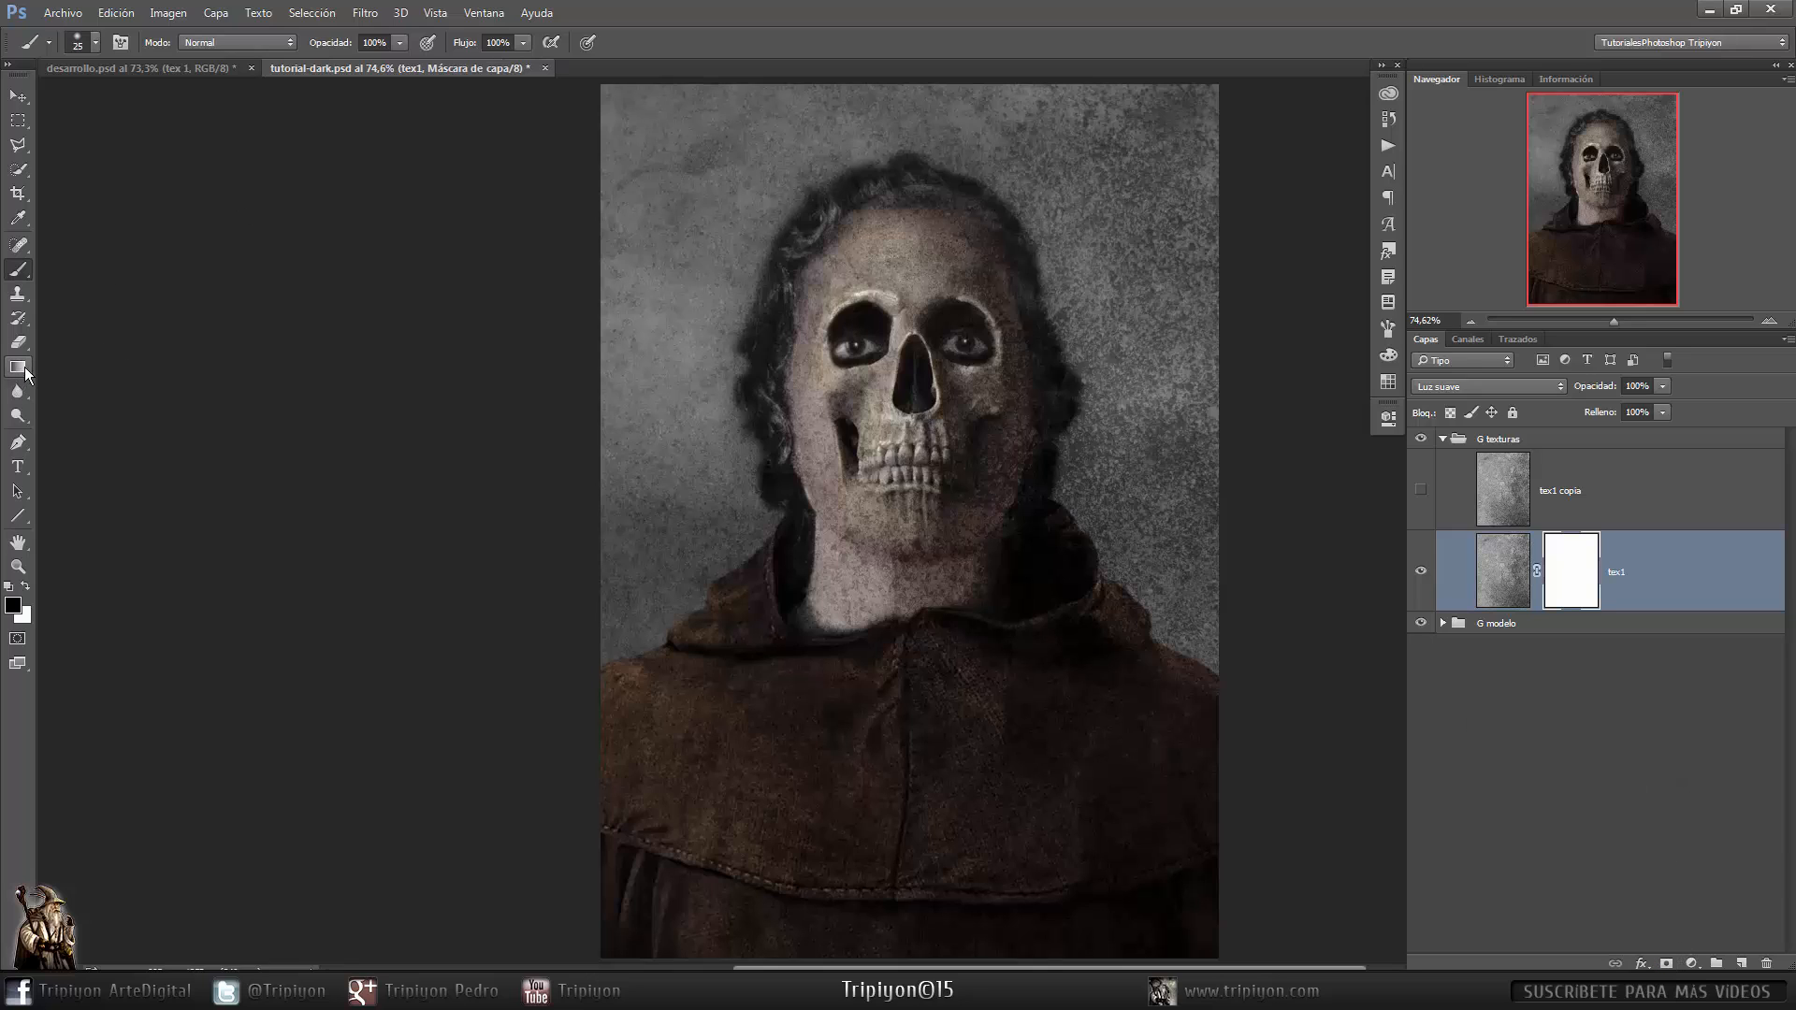
- Draw a black-to-white gradient from the upper left toward the centre on the tex1 mask
key(g)
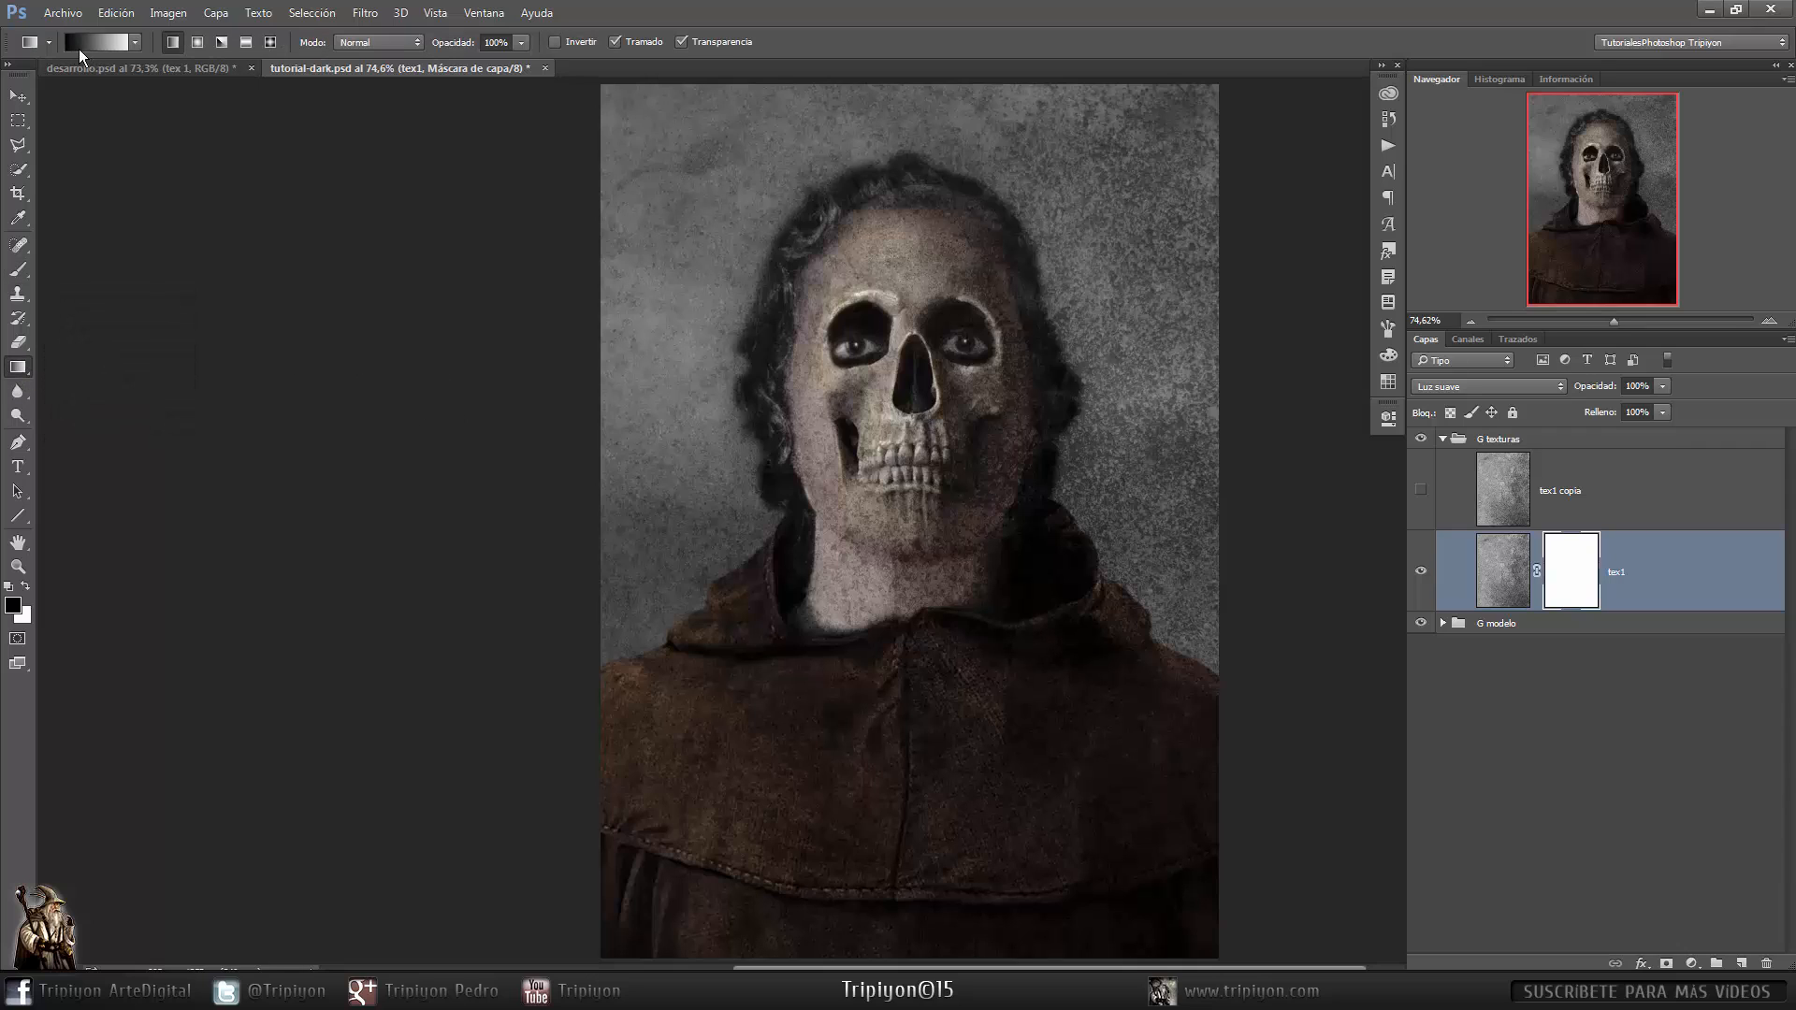
click(135, 42)
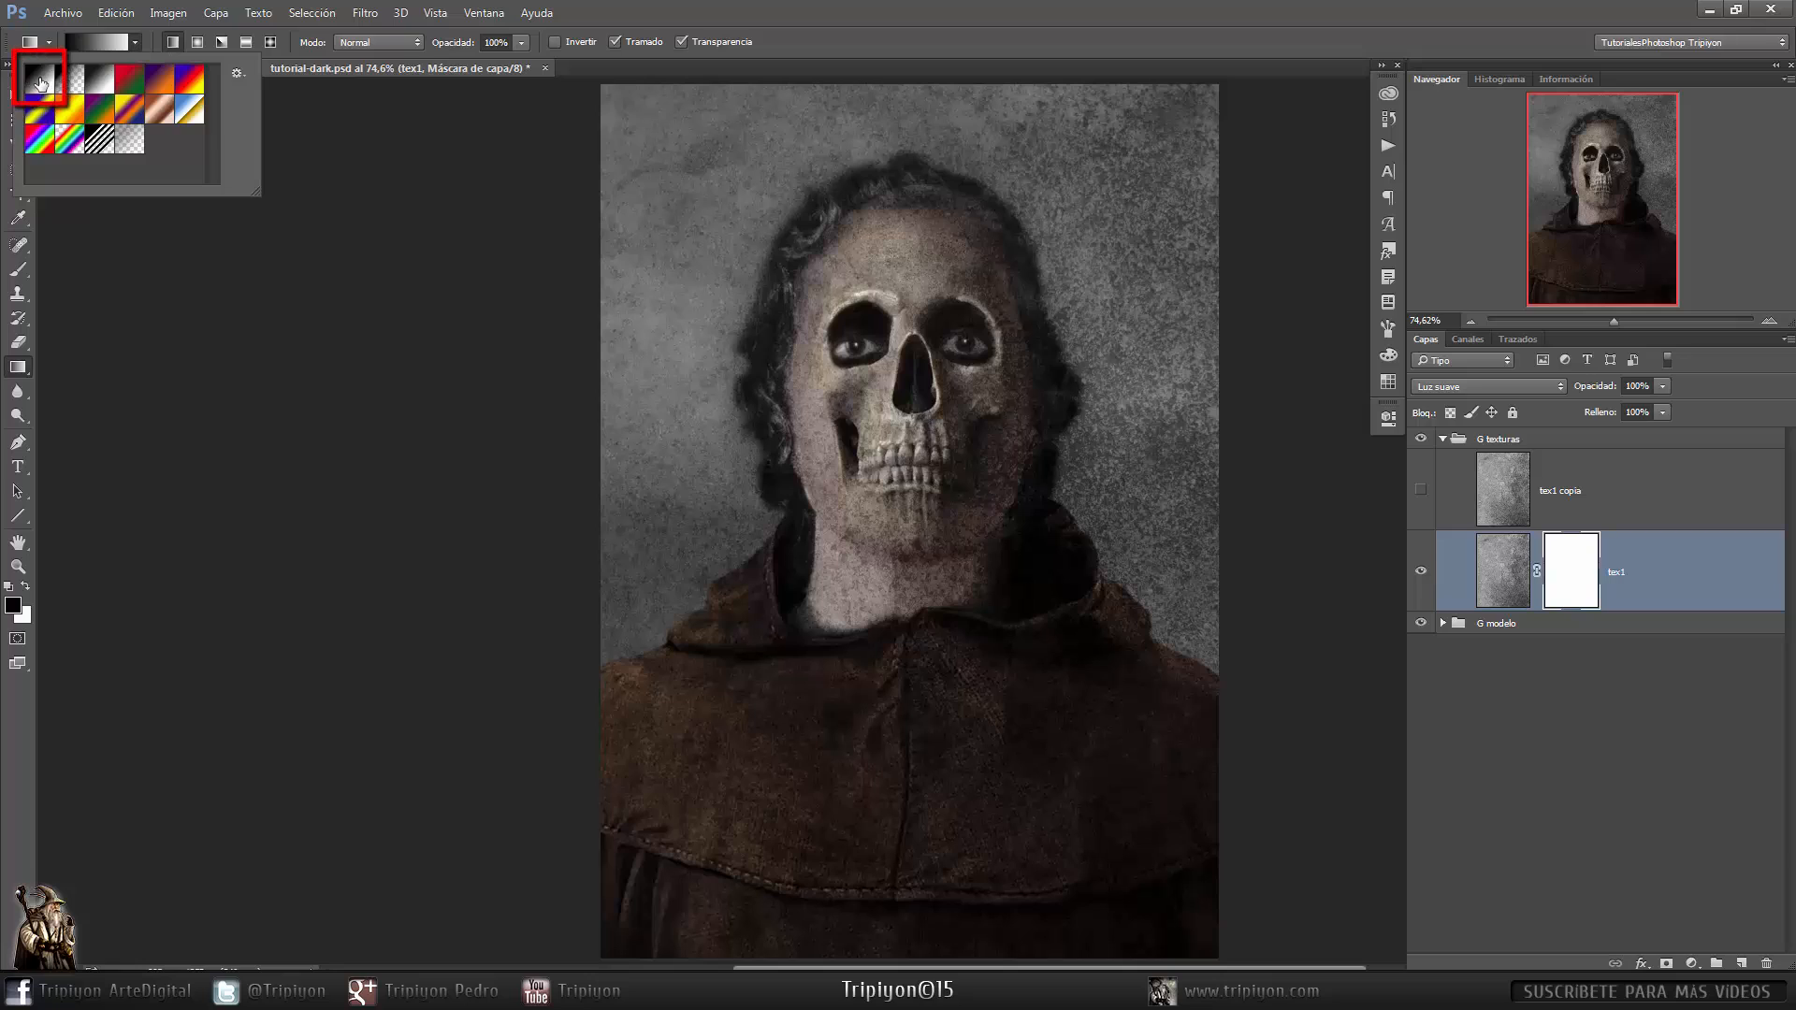
click(40, 82)
click(135, 43)
mouse_move(626, 102)
mouse_down()
mouse_move(1025, 622)
mouse_move(1019, 655)
mouse_up()
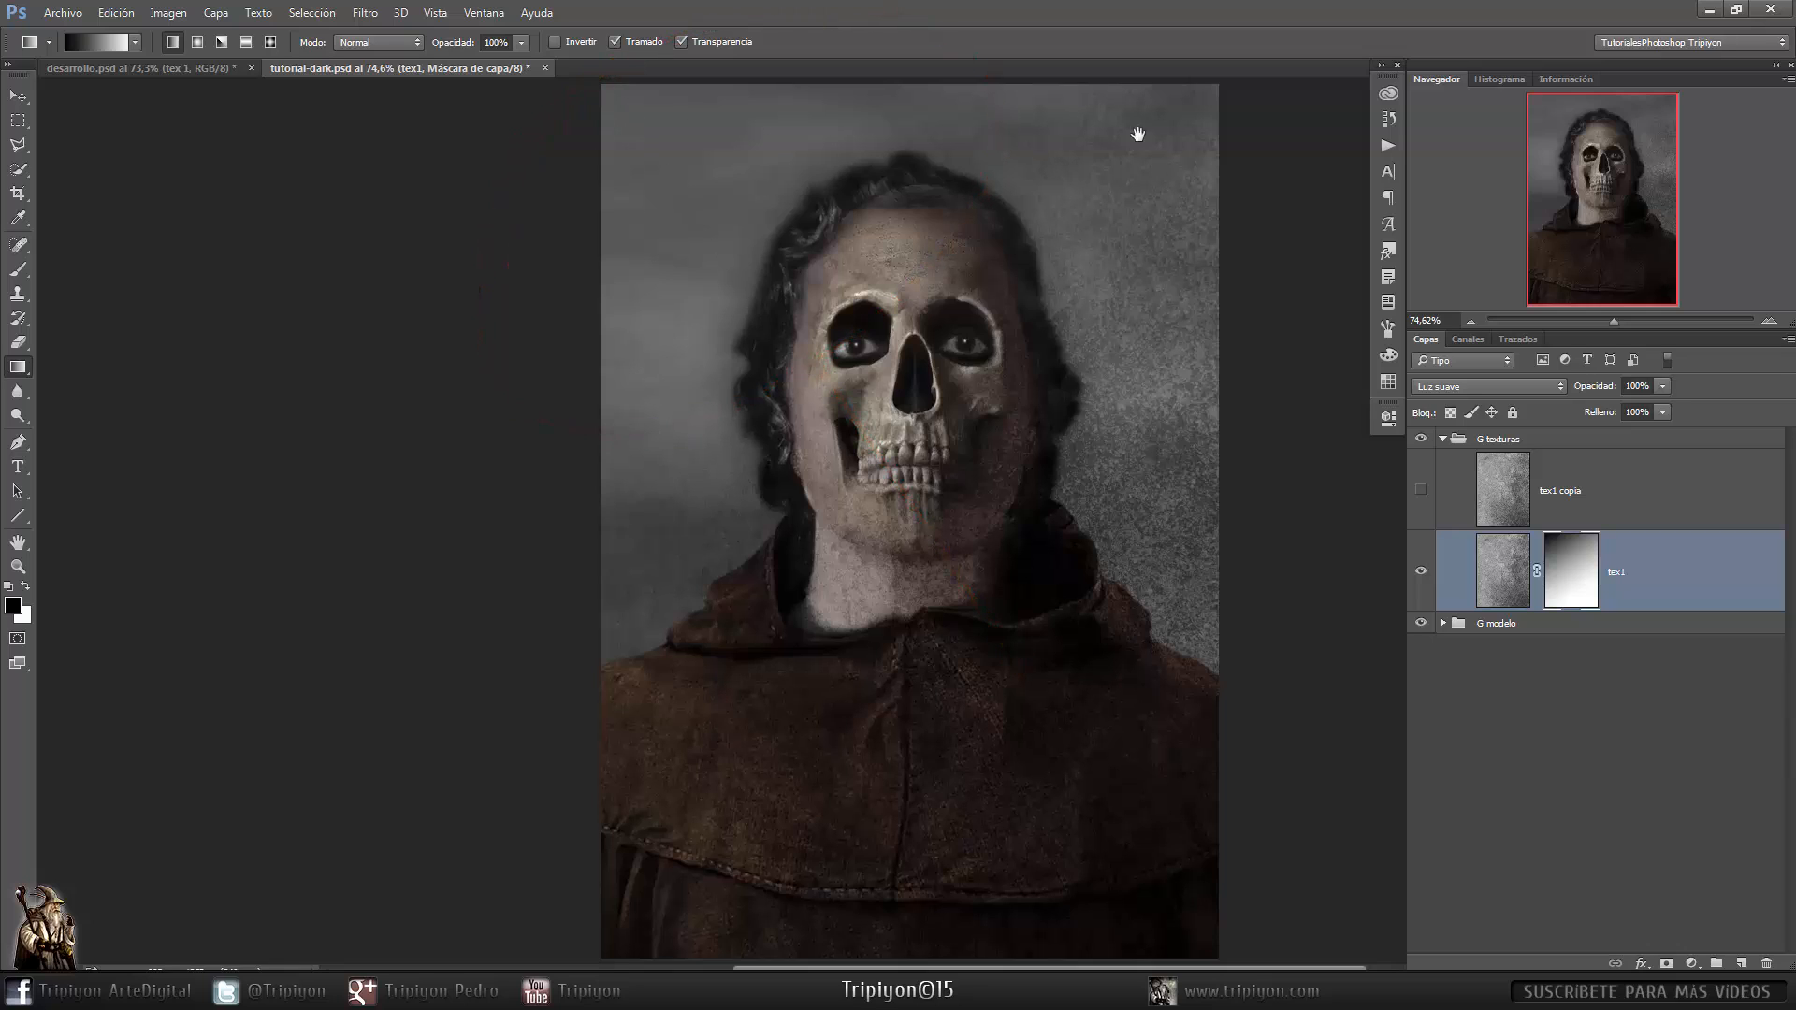
- Show the tex1 copy layer and add a layer mask to it
click(1627, 491)
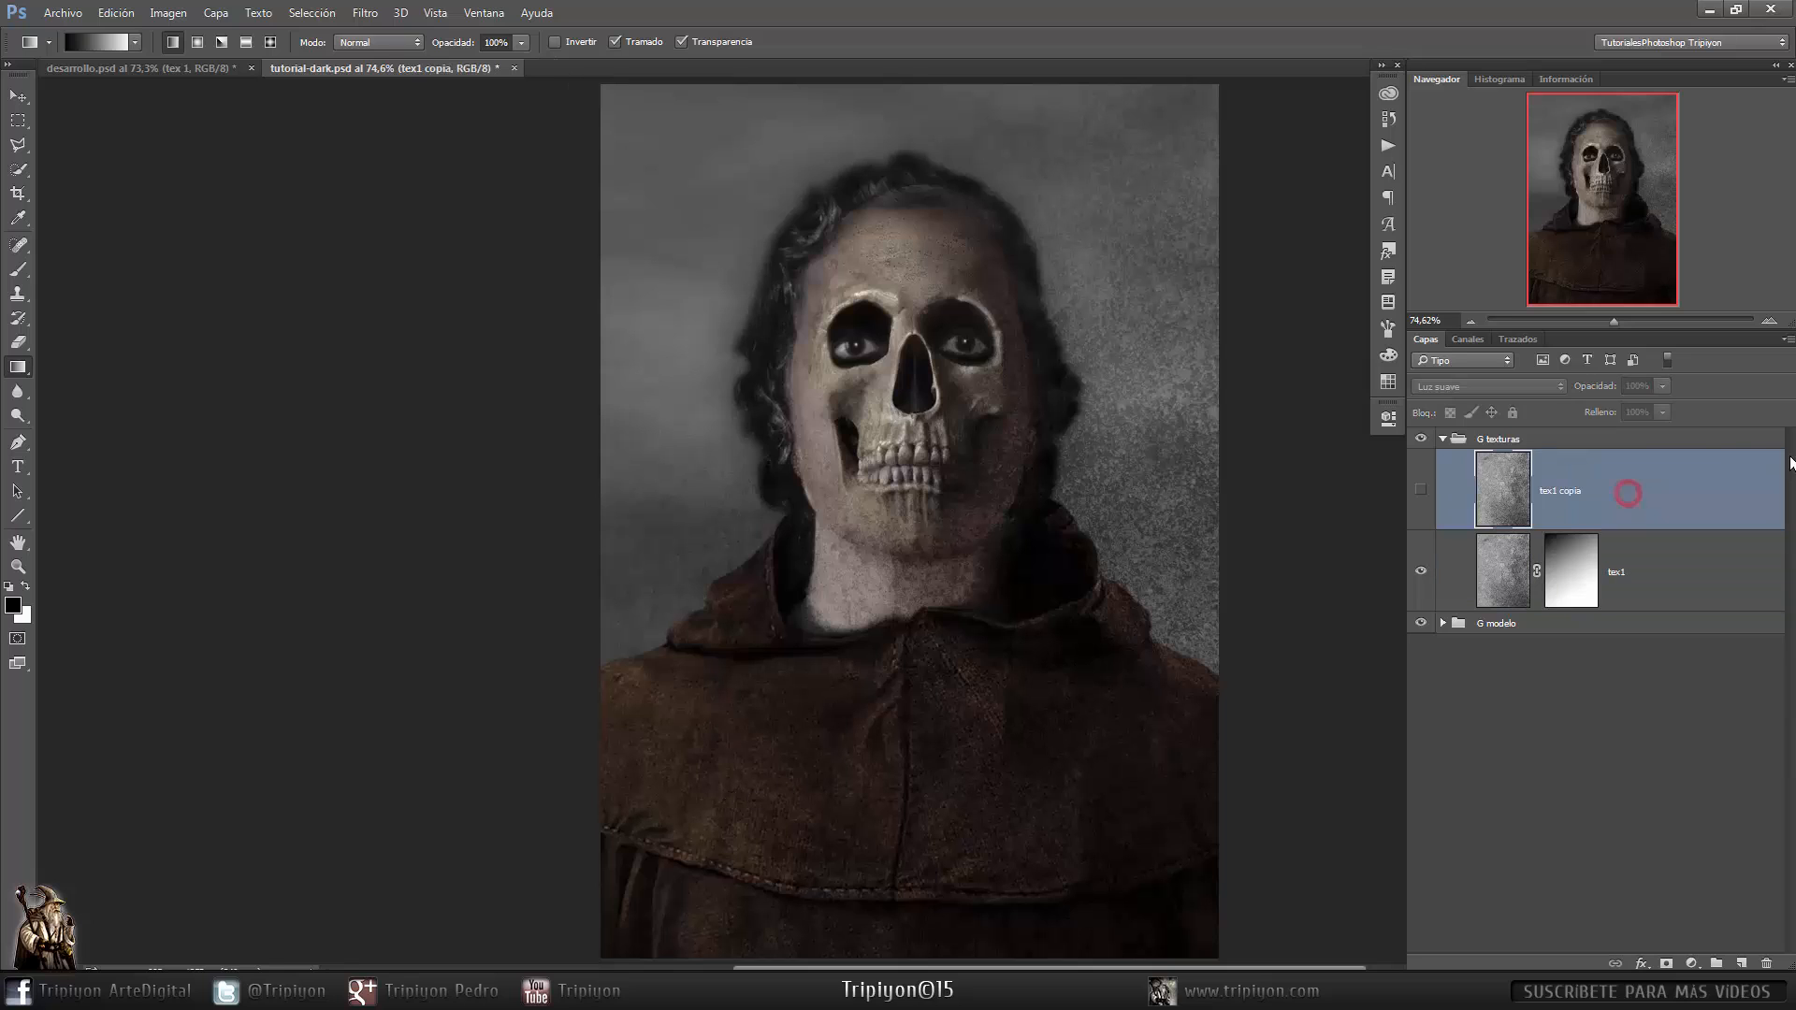
click(1420, 488)
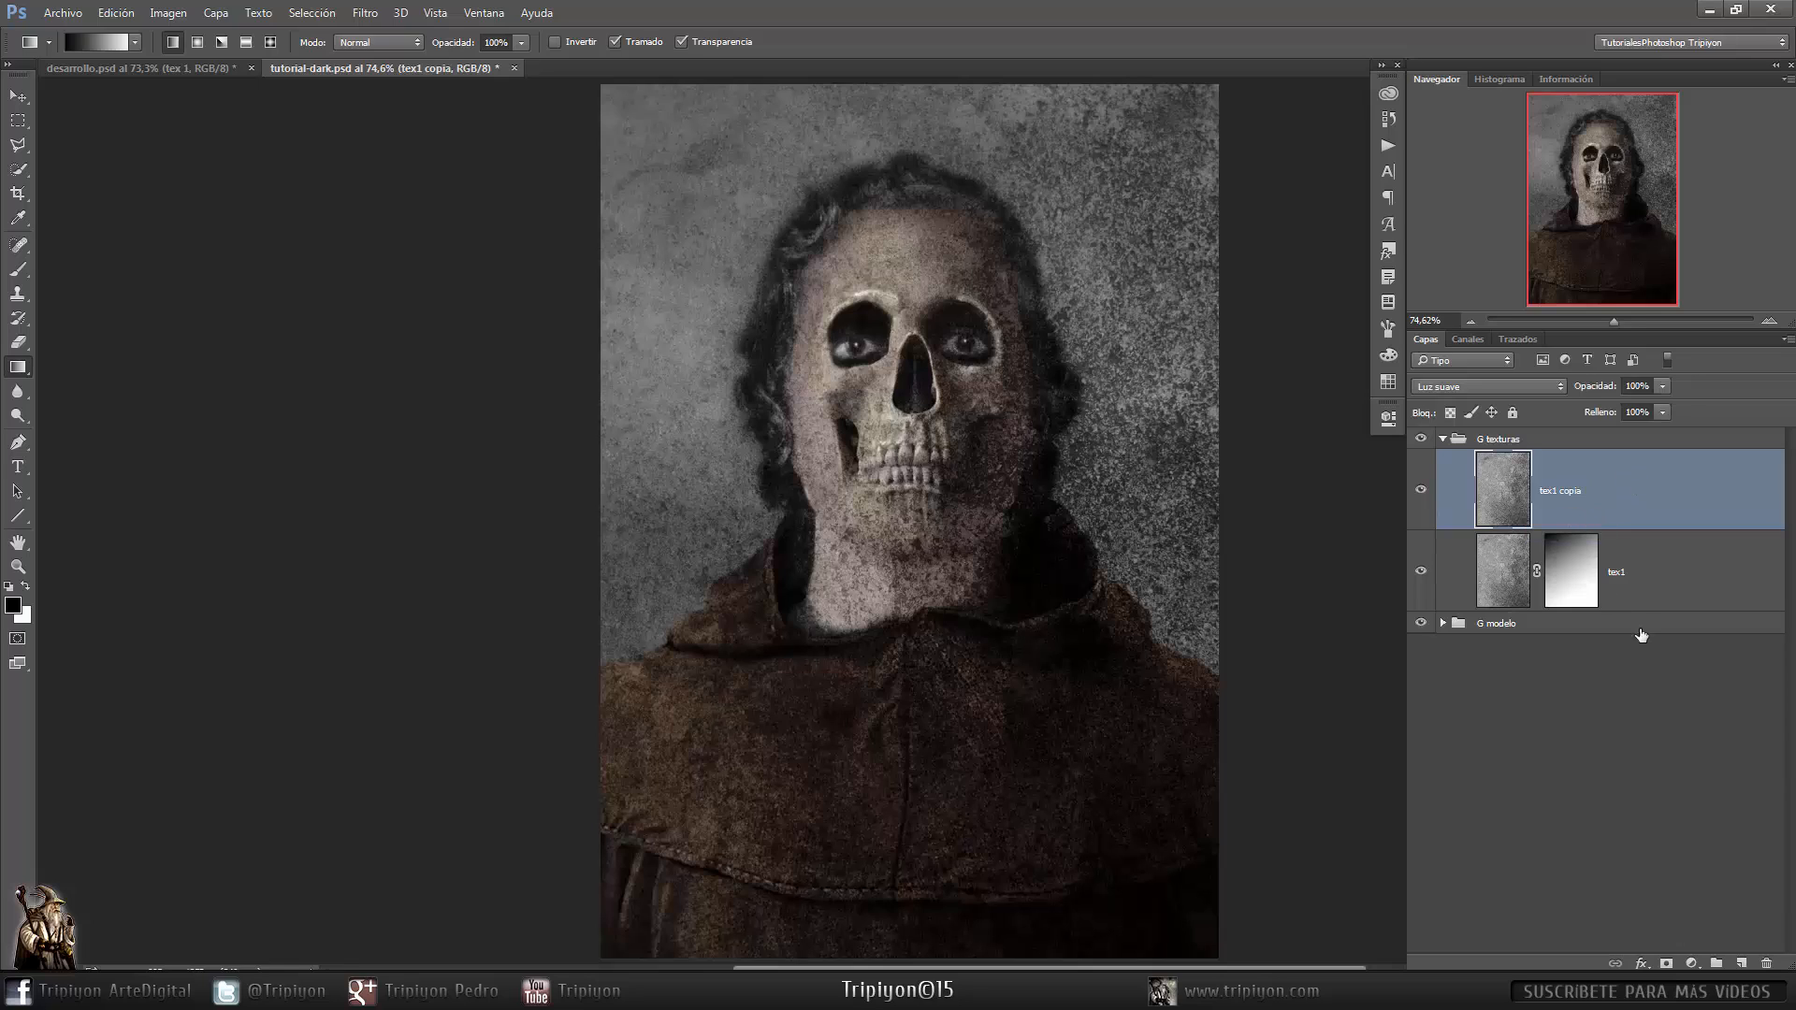
click(1666, 964)
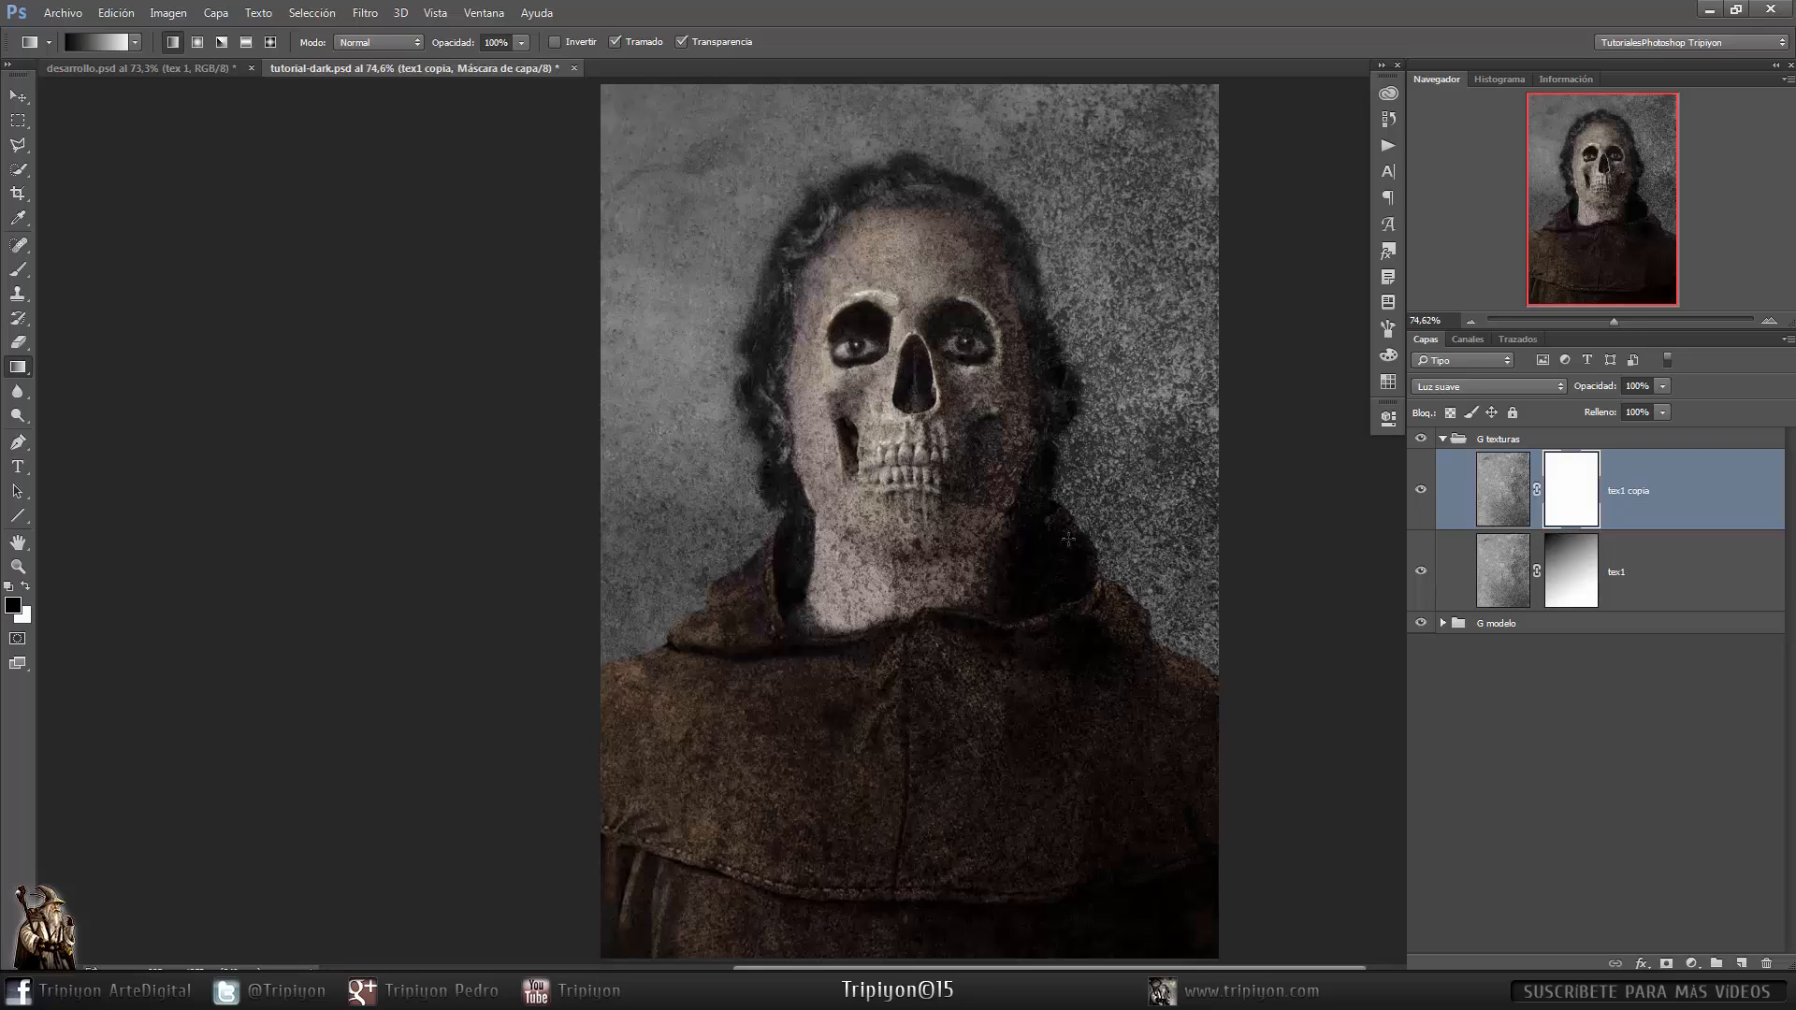
- Paint black with a large brush on the tex1 copy mask over the skull face
key(b)
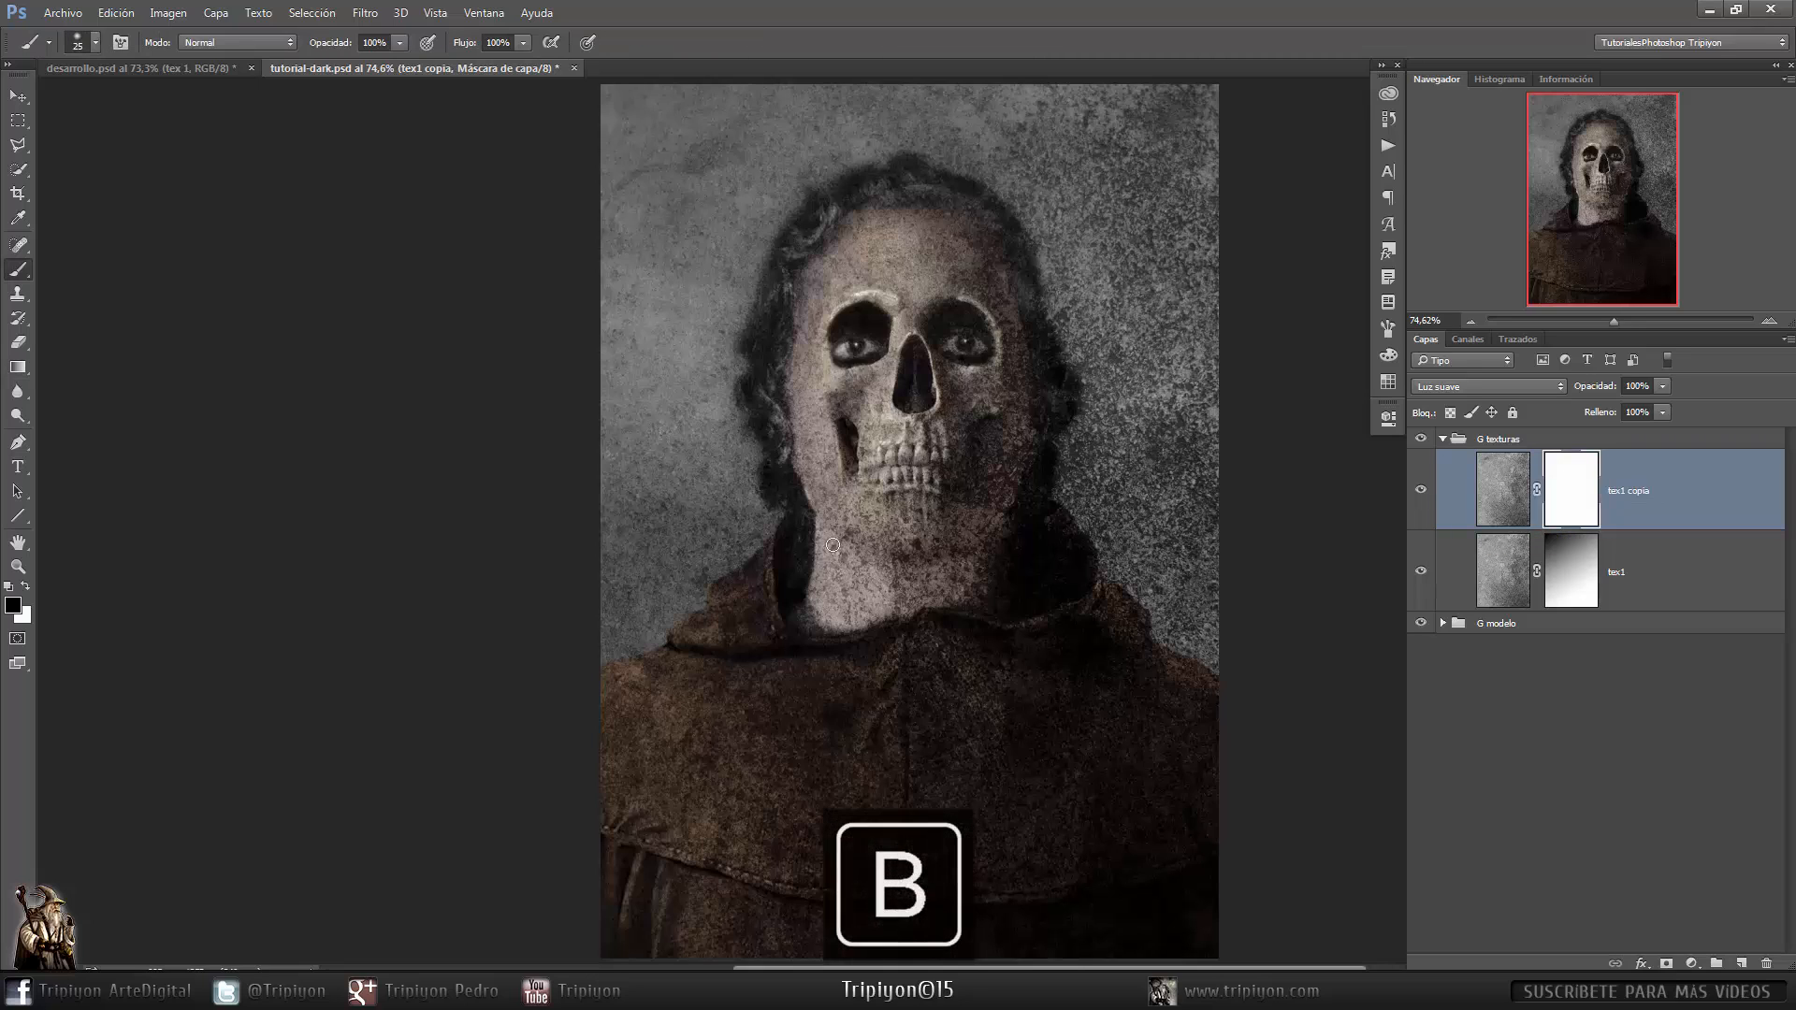
mouse_move(934, 527)
mouse_down()
mouse_move(995, 531)
mouse_move(963, 547)
mouse_up()
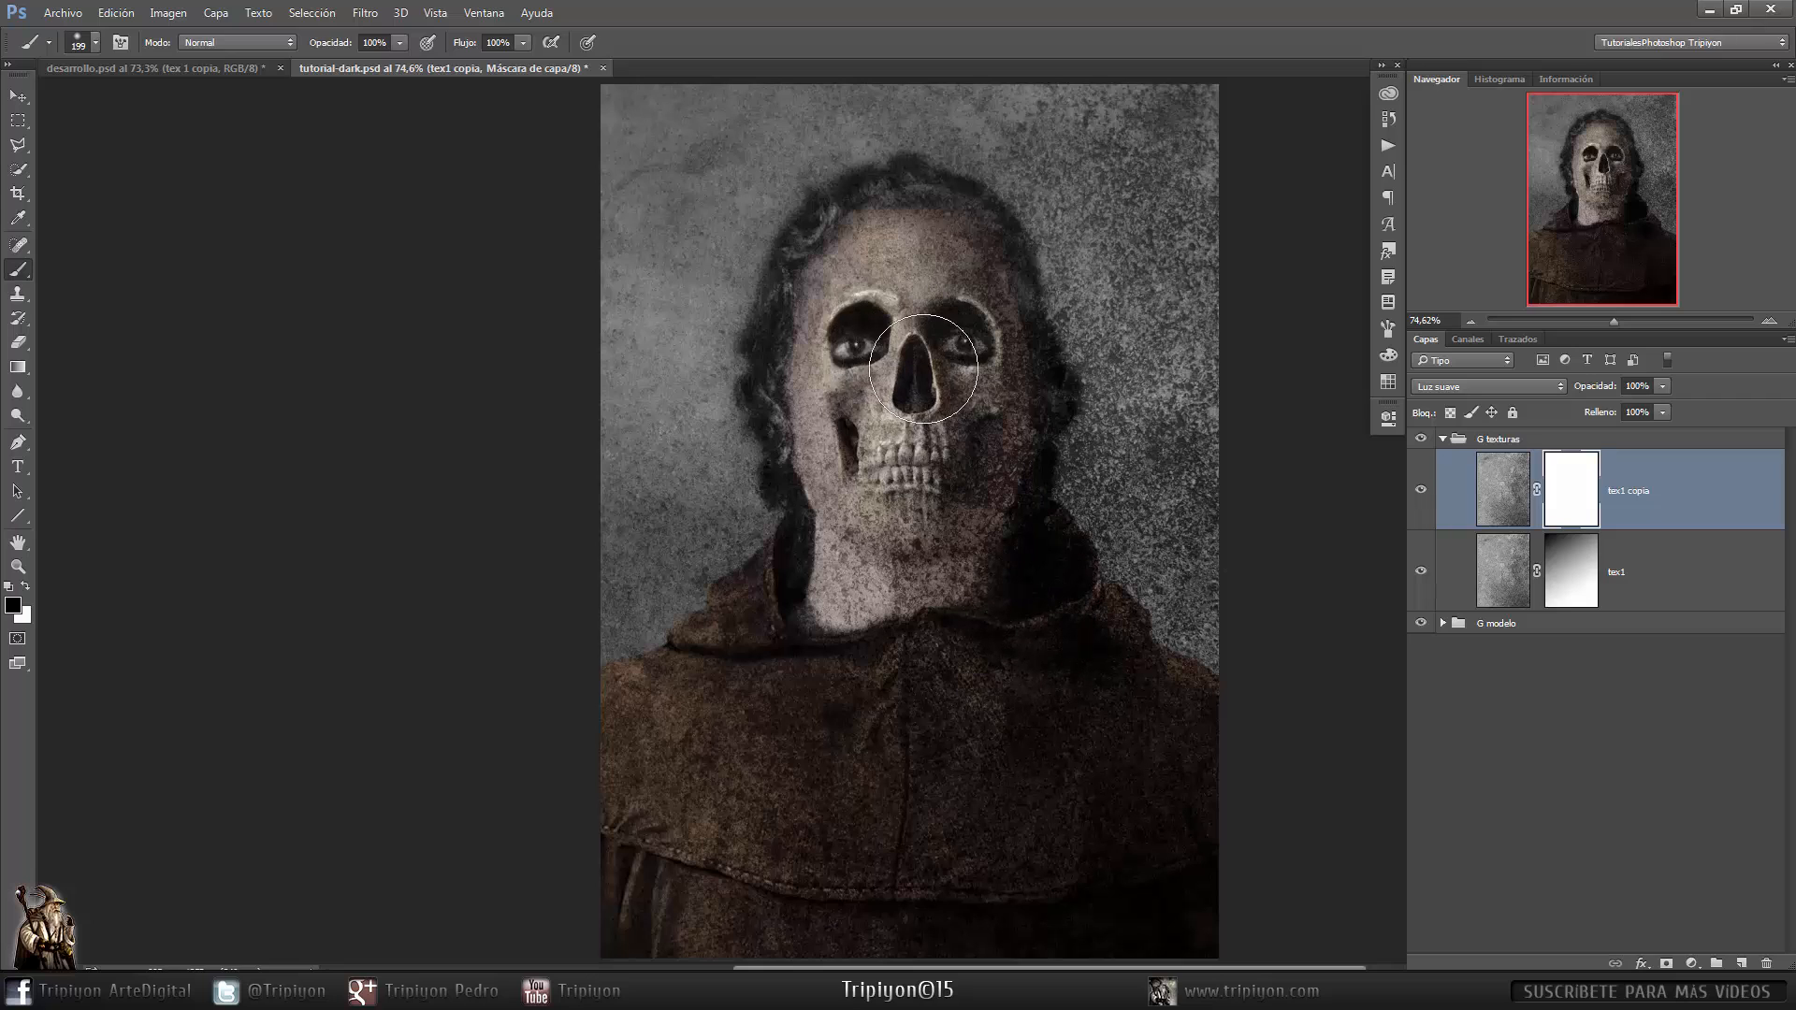
mouse_move(947, 317)
mouse_down()
mouse_move(963, 448)
mouse_move(934, 465)
mouse_move(962, 433)
mouse_move(976, 334)
mouse_move(936, 463)
mouse_move(875, 409)
mouse_move(845, 428)
mouse_move(852, 347)
mouse_move(881, 549)
mouse_move(831, 324)
mouse_move(892, 460)
mouse_move(860, 545)
mouse_move(836, 449)
mouse_move(961, 527)
mouse_move(914, 457)
mouse_move(939, 669)
mouse_move(939, 512)
mouse_move(916, 584)
mouse_move(828, 656)
mouse_move(885, 228)
mouse_move(816, 383)
mouse_move(907, 202)
mouse_move(1008, 277)
mouse_move(897, 597)
mouse_move(845, 526)
mouse_move(939, 460)
mouse_move(846, 579)
mouse_move(973, 618)
mouse_move(1012, 335)
mouse_move(942, 597)
mouse_move(1005, 438)
mouse_move(992, 530)
mouse_move(1006, 388)
mouse_move(958, 536)
mouse_move(963, 500)
mouse_move(1002, 489)
mouse_up()
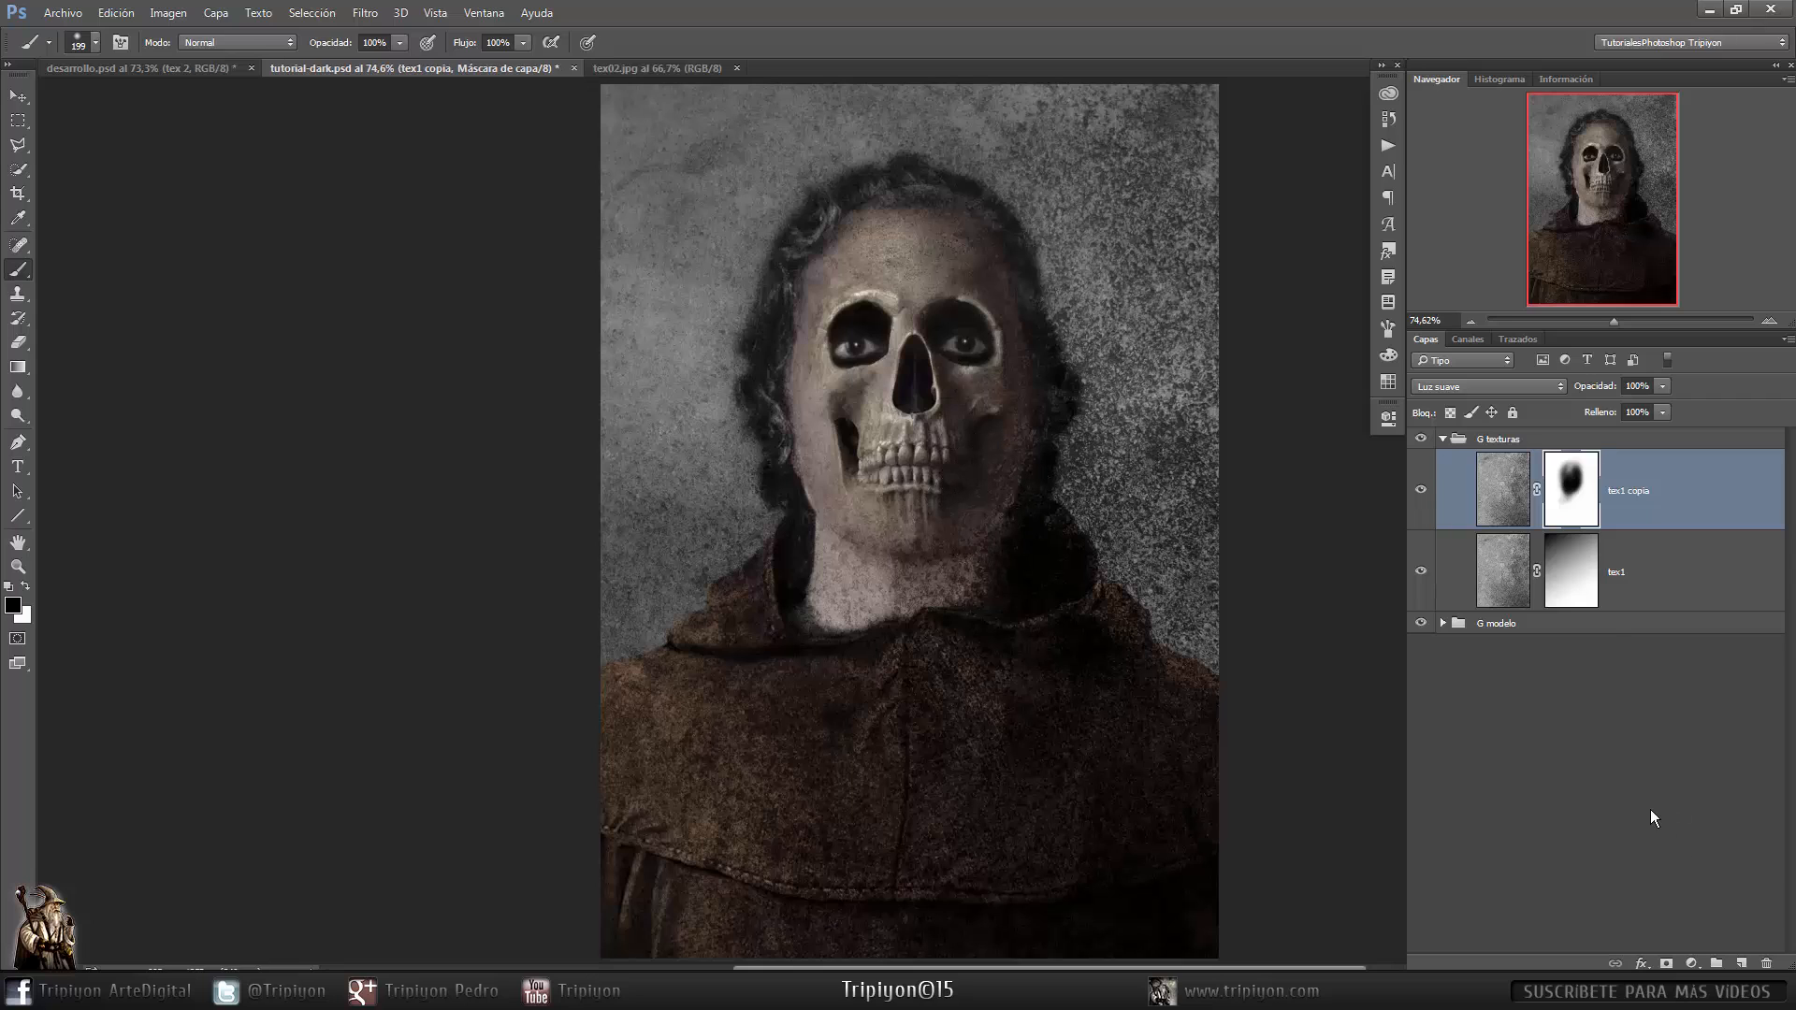
- Duplicate the tex02.jpg background layer into tutorial-dark.psd and close tex02.jpg
click(650, 71)
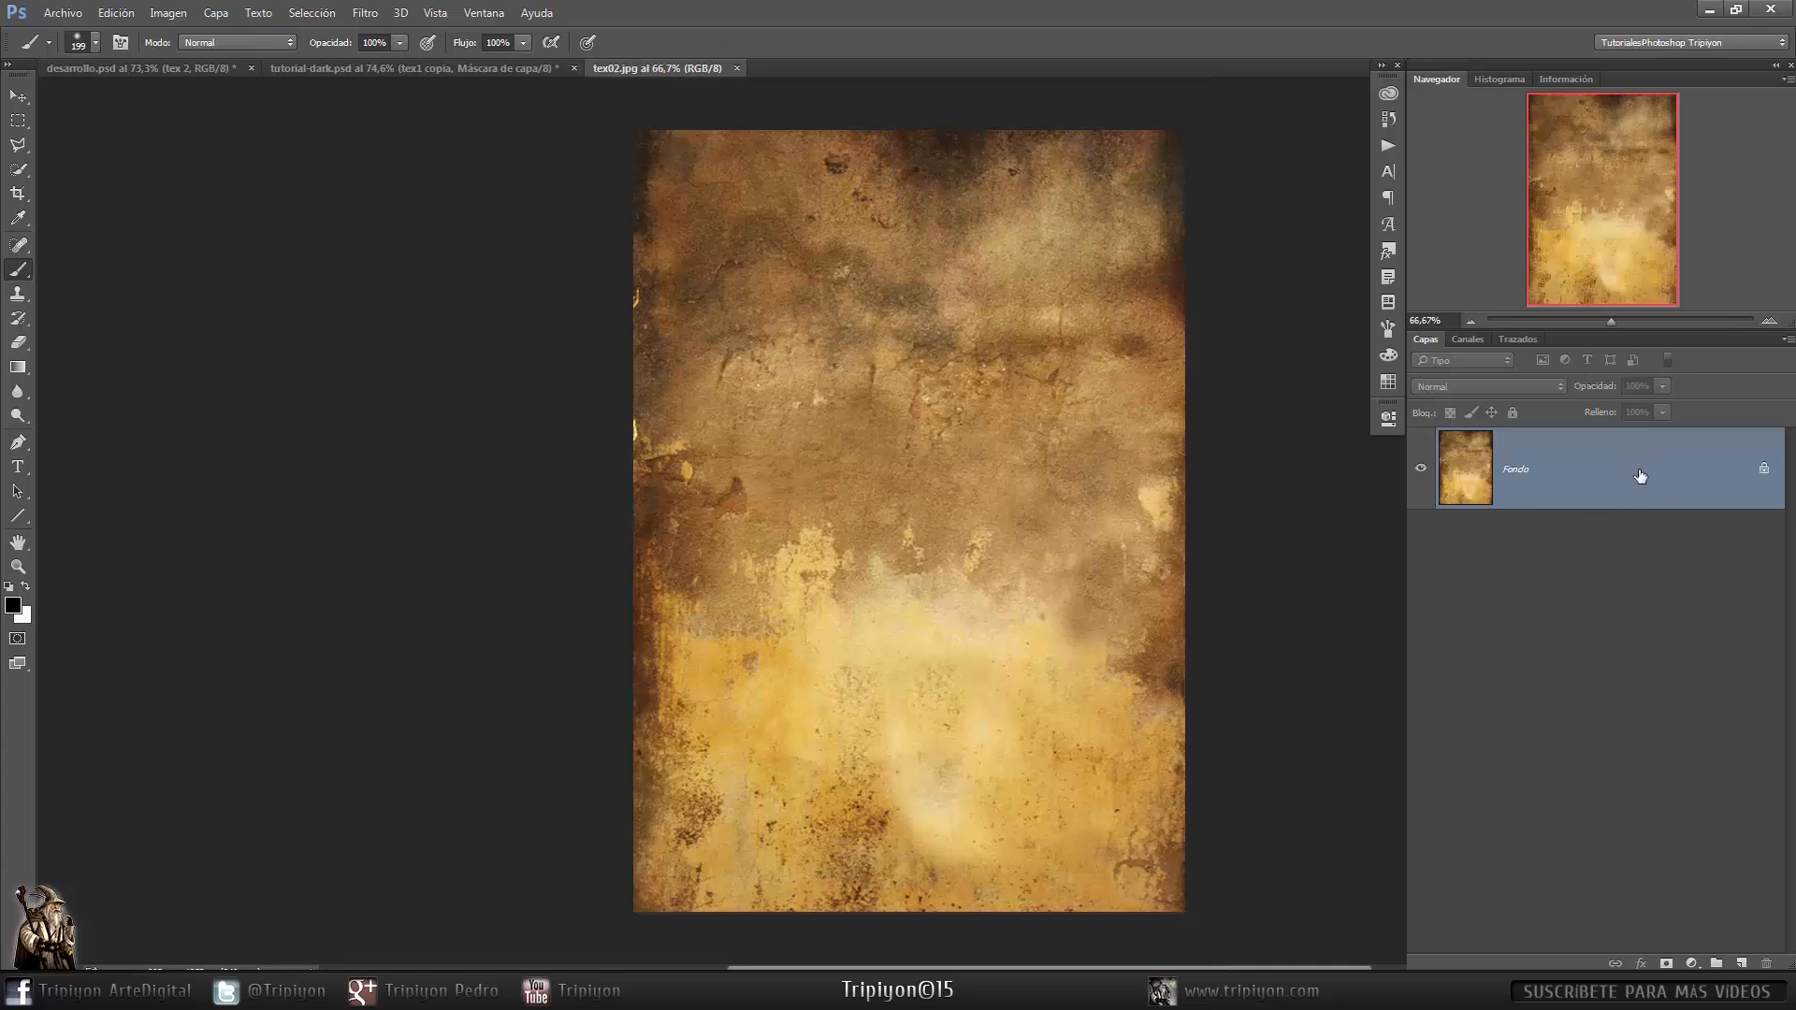
right_click(1698, 475)
click(1641, 515)
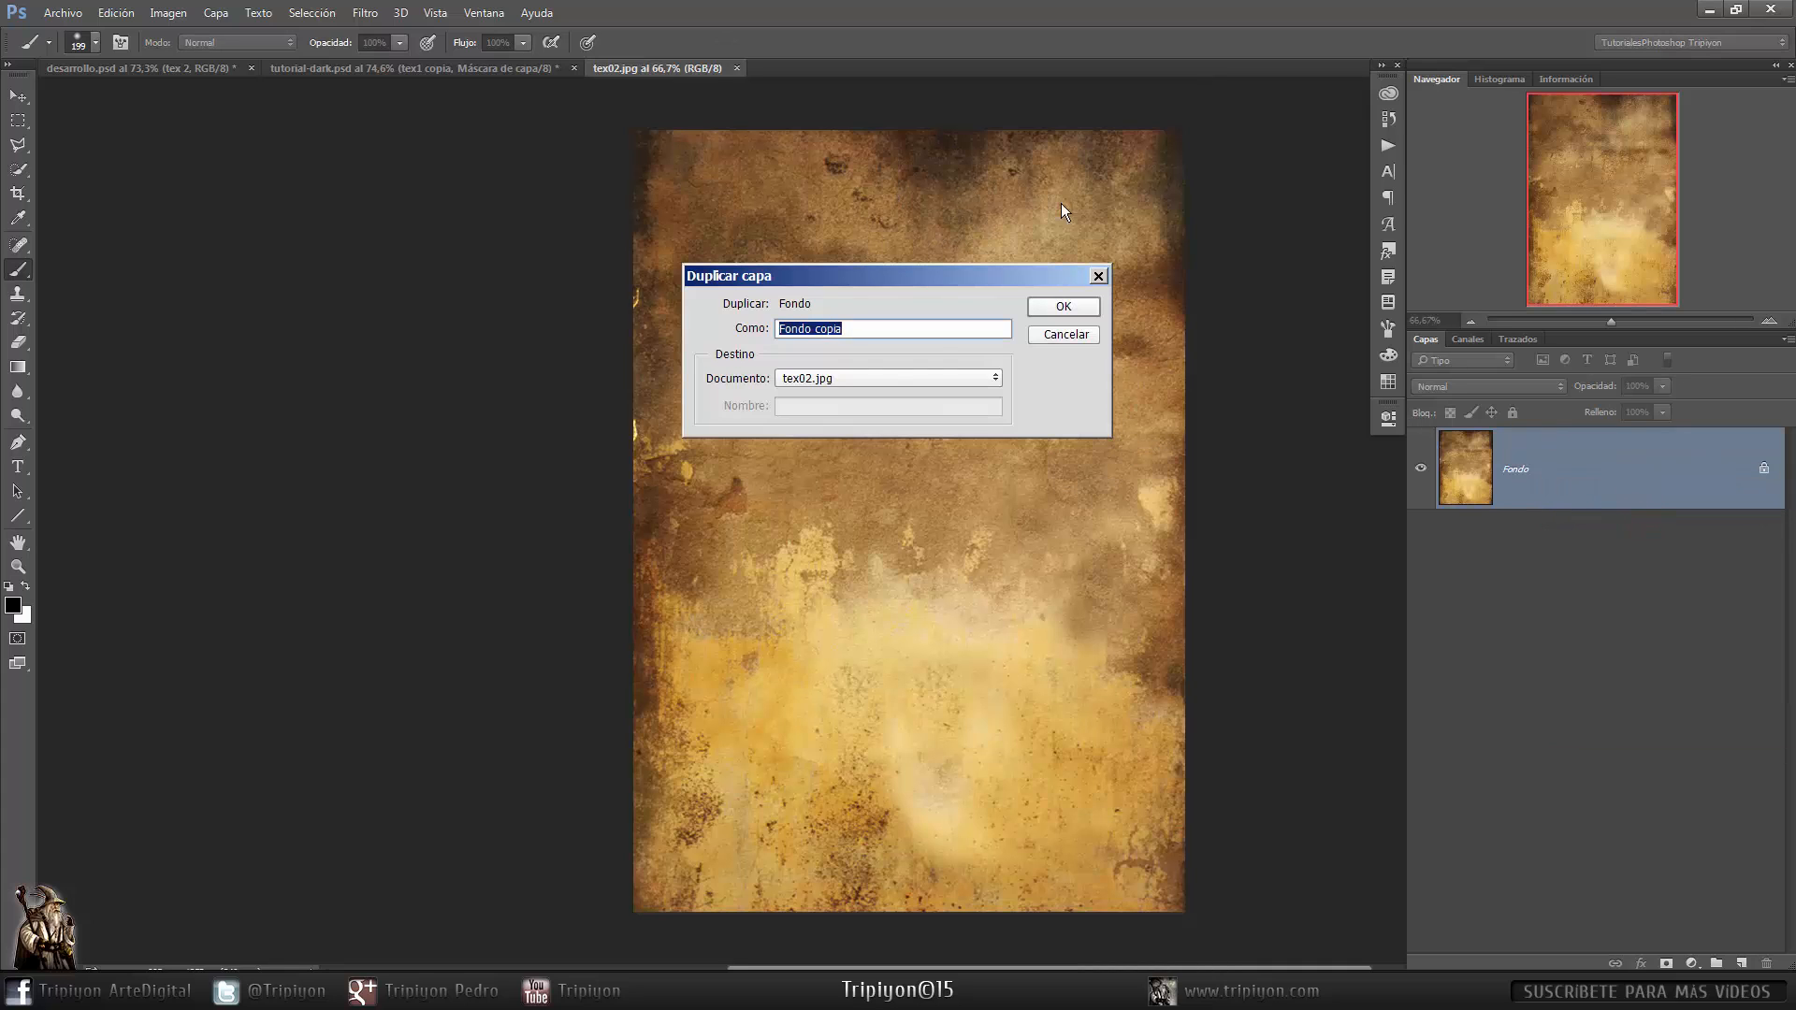
click(891, 379)
click(831, 405)
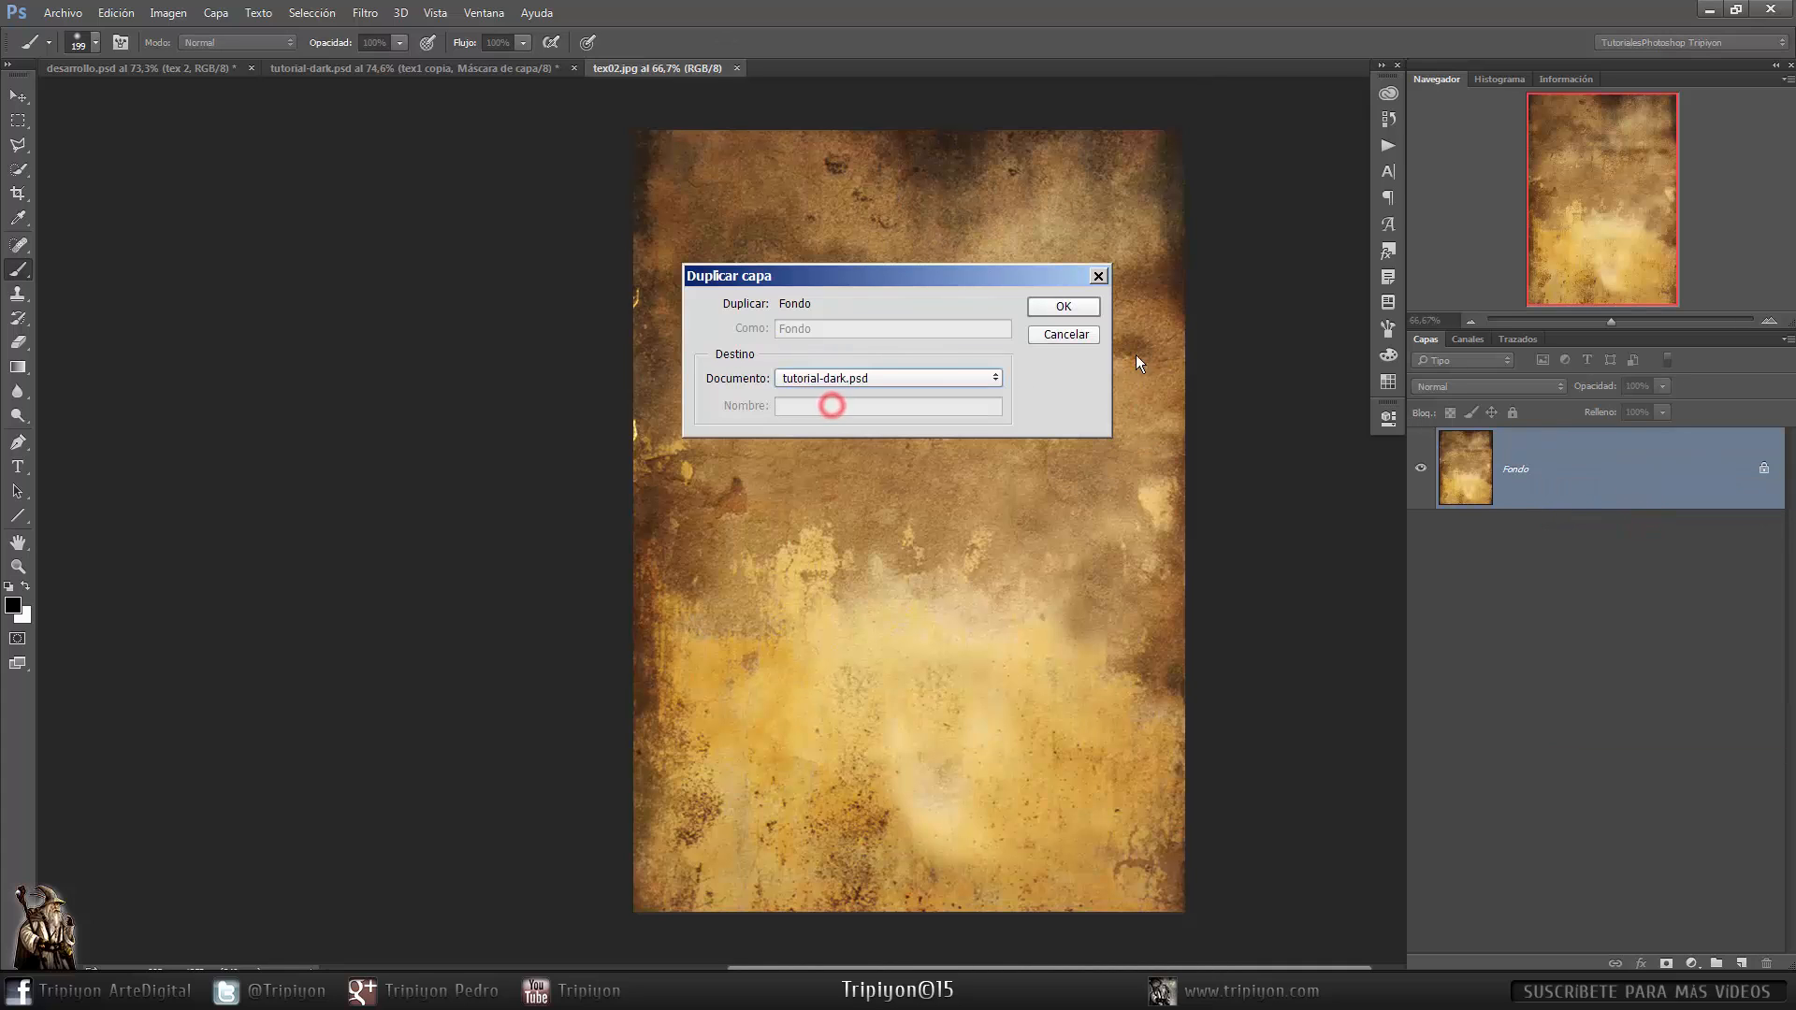
click(1073, 311)
middle_click(658, 70)
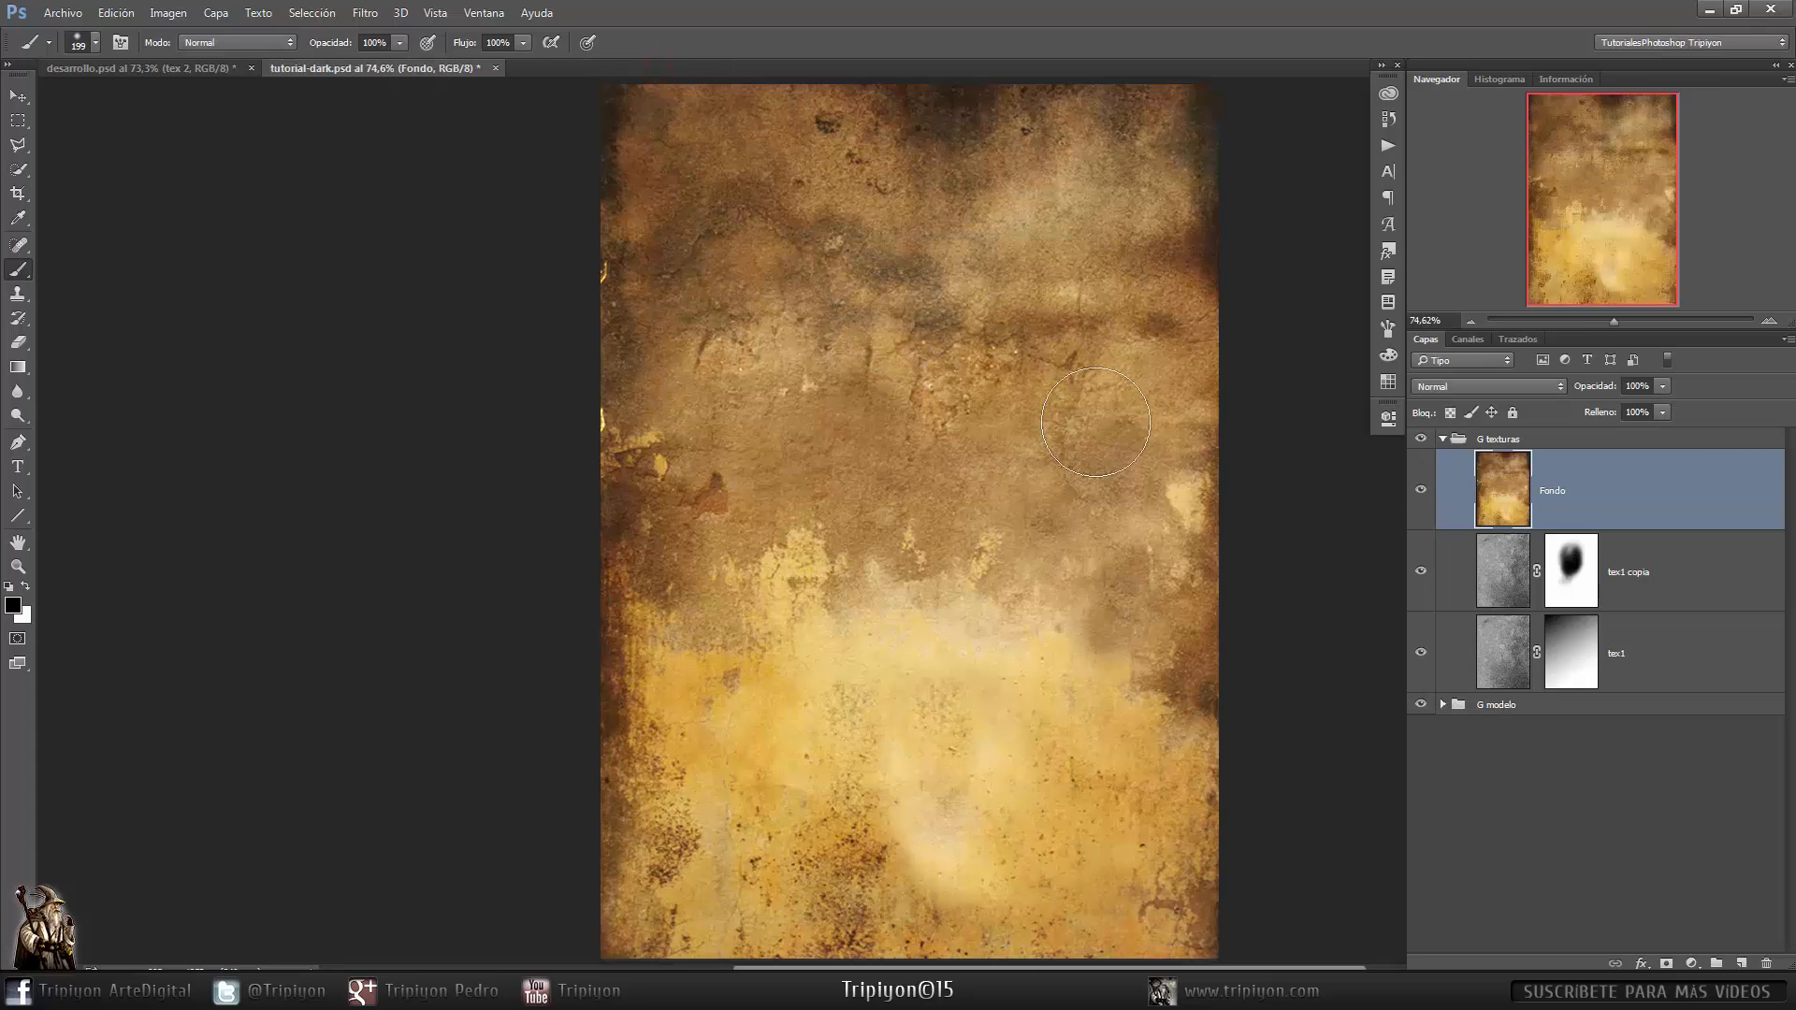
- Set the new texture layer to Luz suave and mask it using a selection loaded from the model's silhouette mask in G modelo
click(1515, 385)
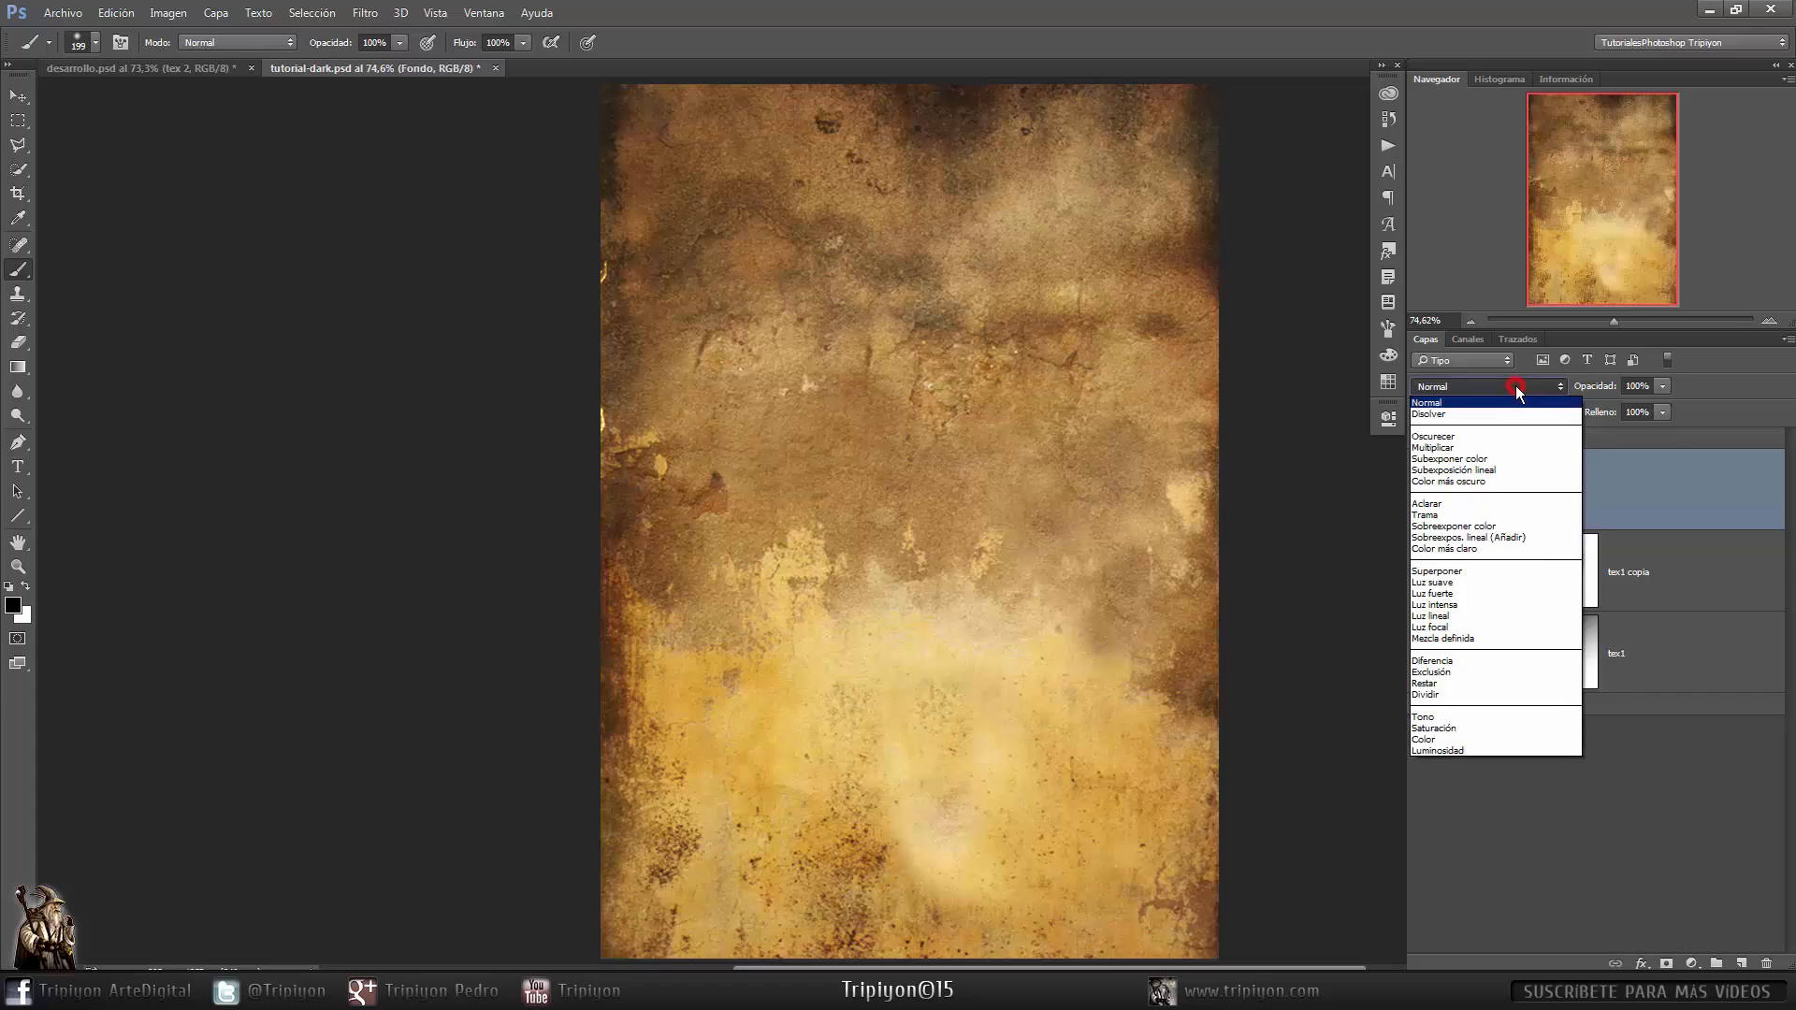
click(1473, 582)
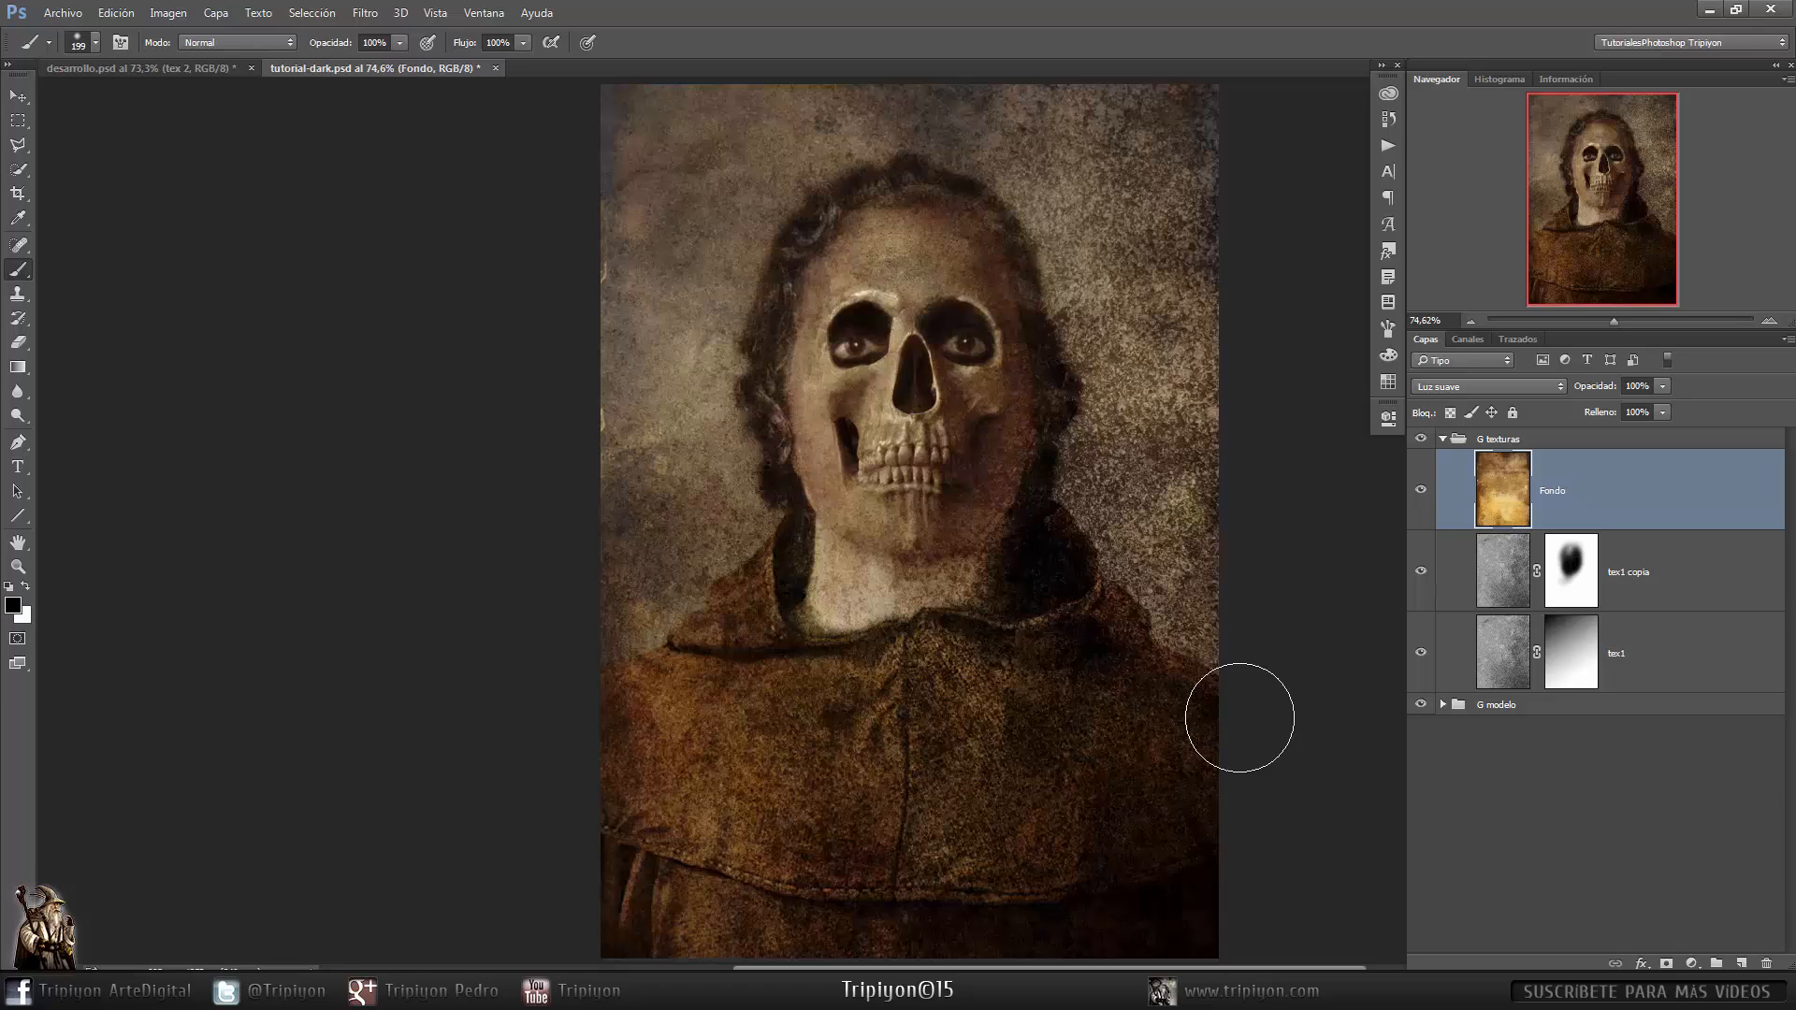
click(1443, 705)
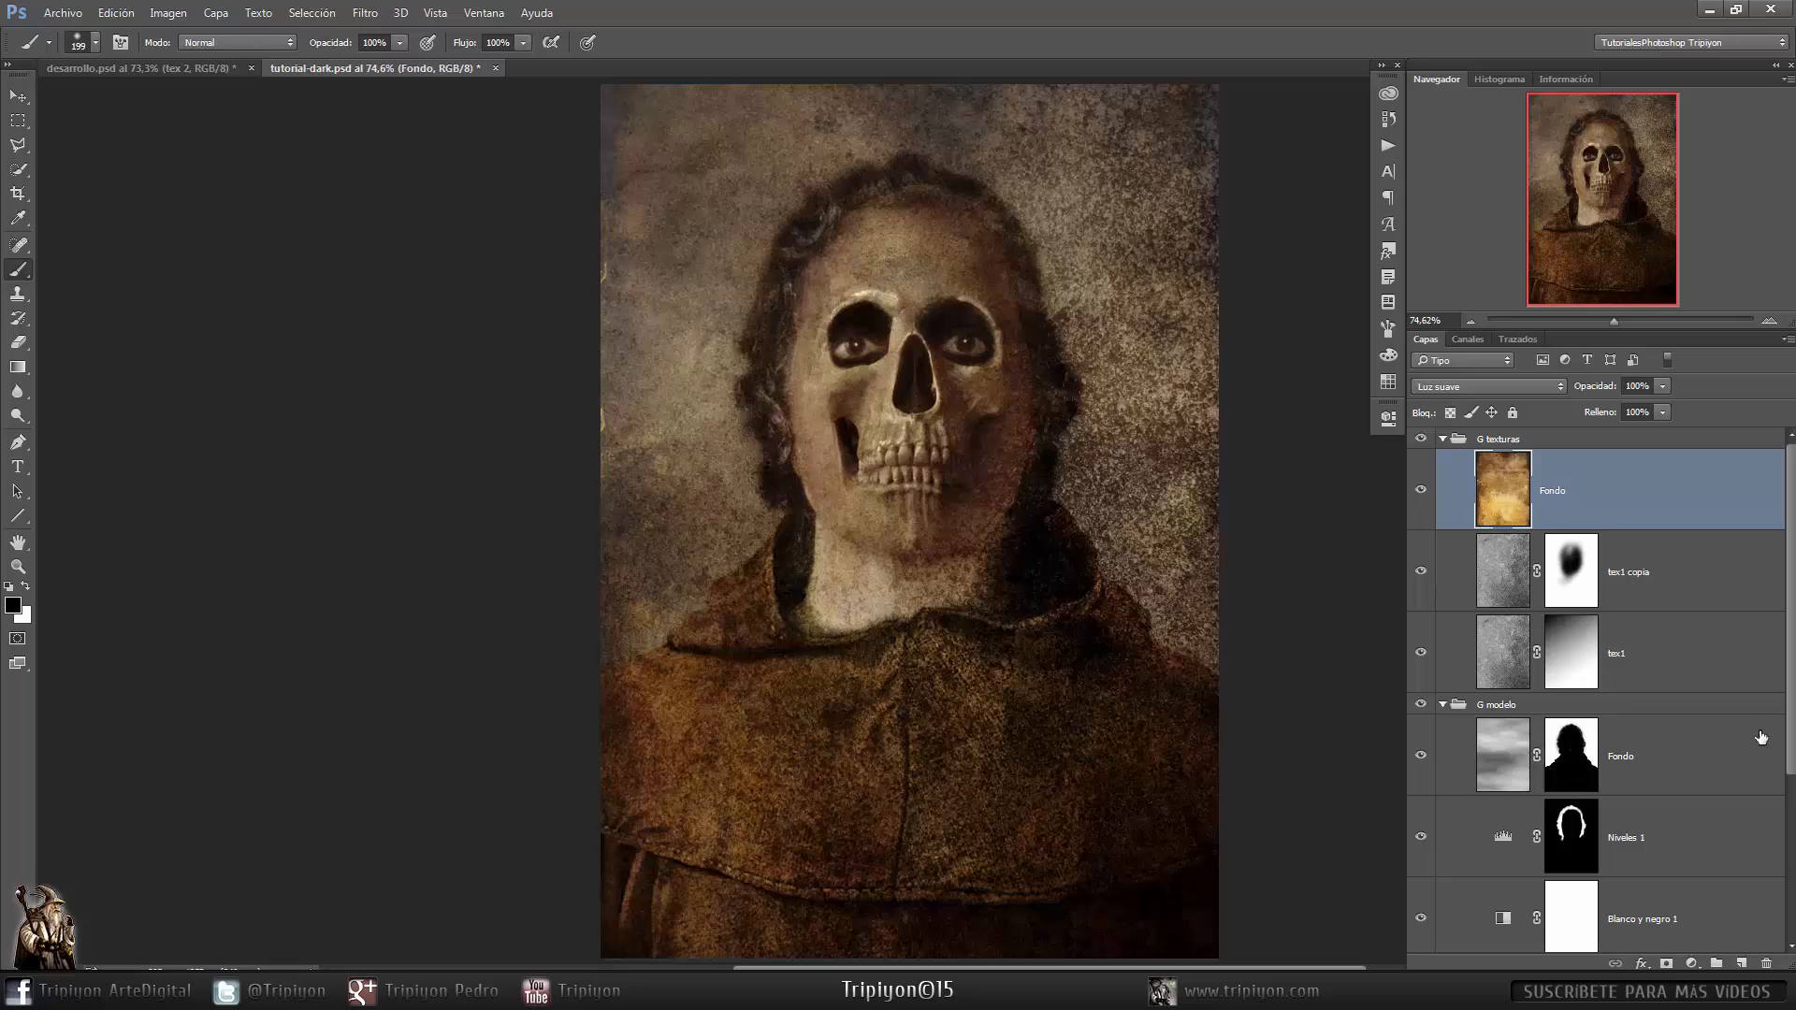
ctrl+click(1581, 762)
ctrl+click(1578, 769)
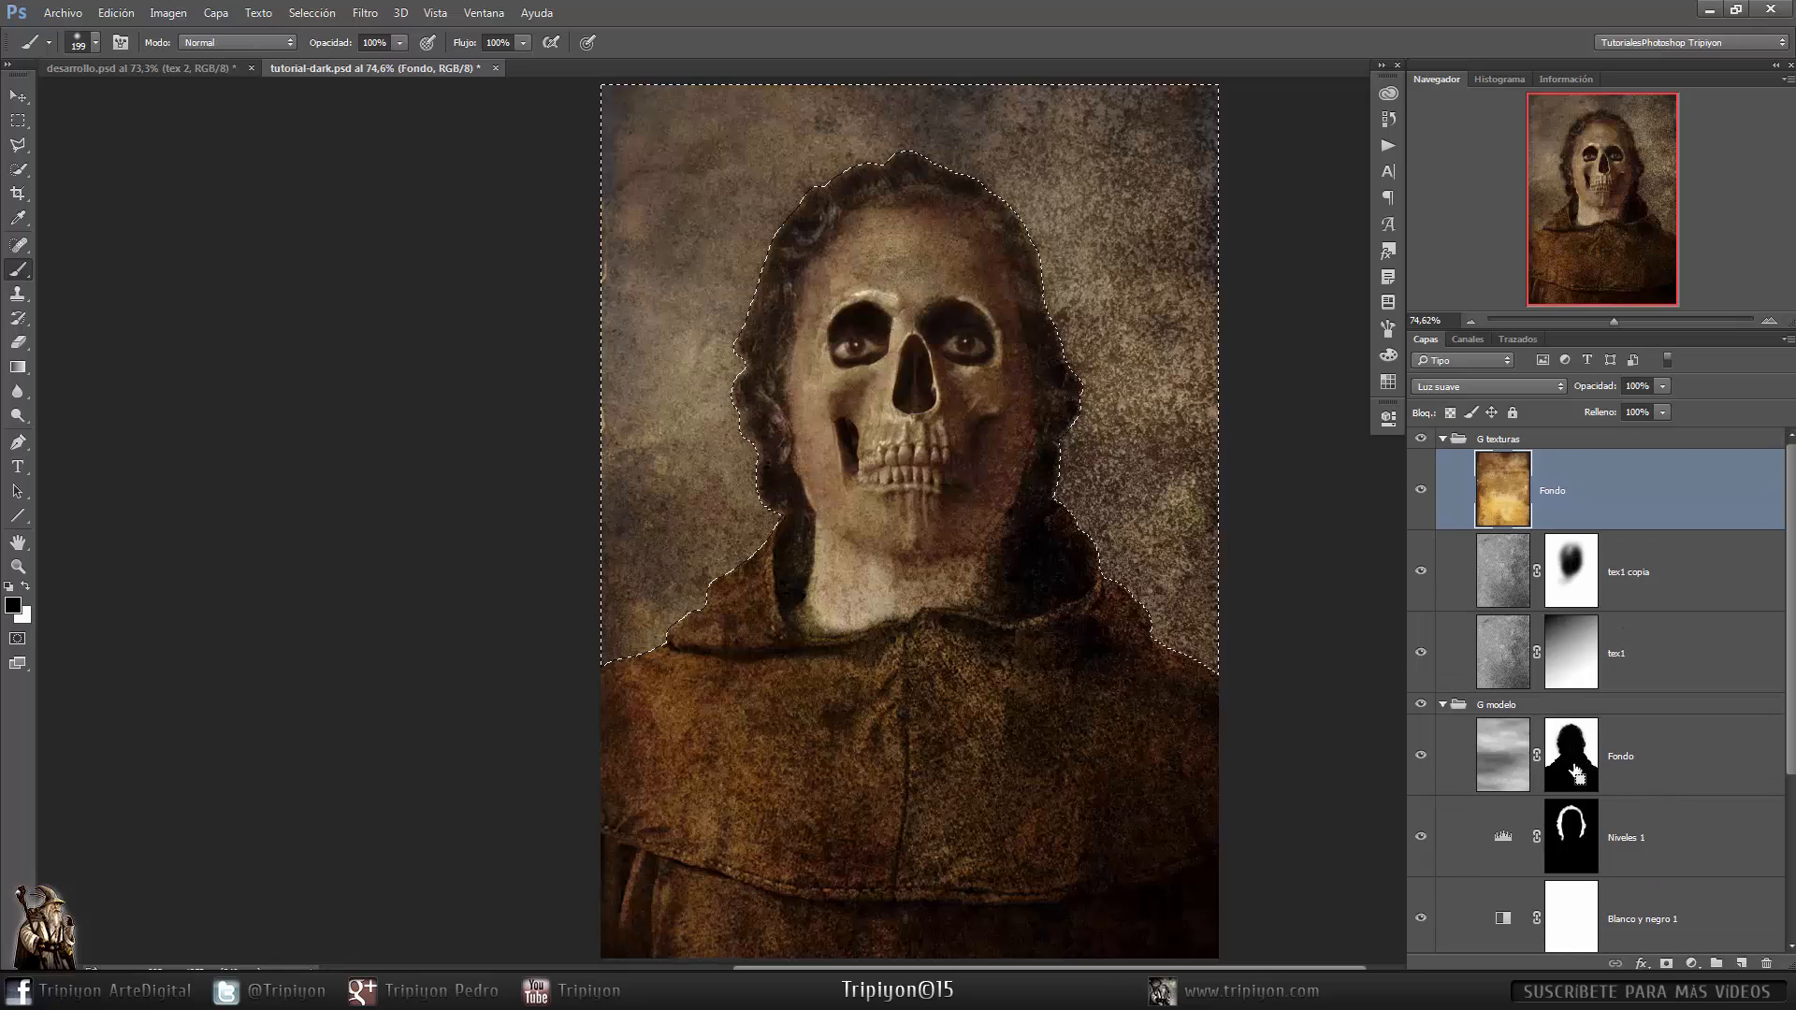
click(1443, 704)
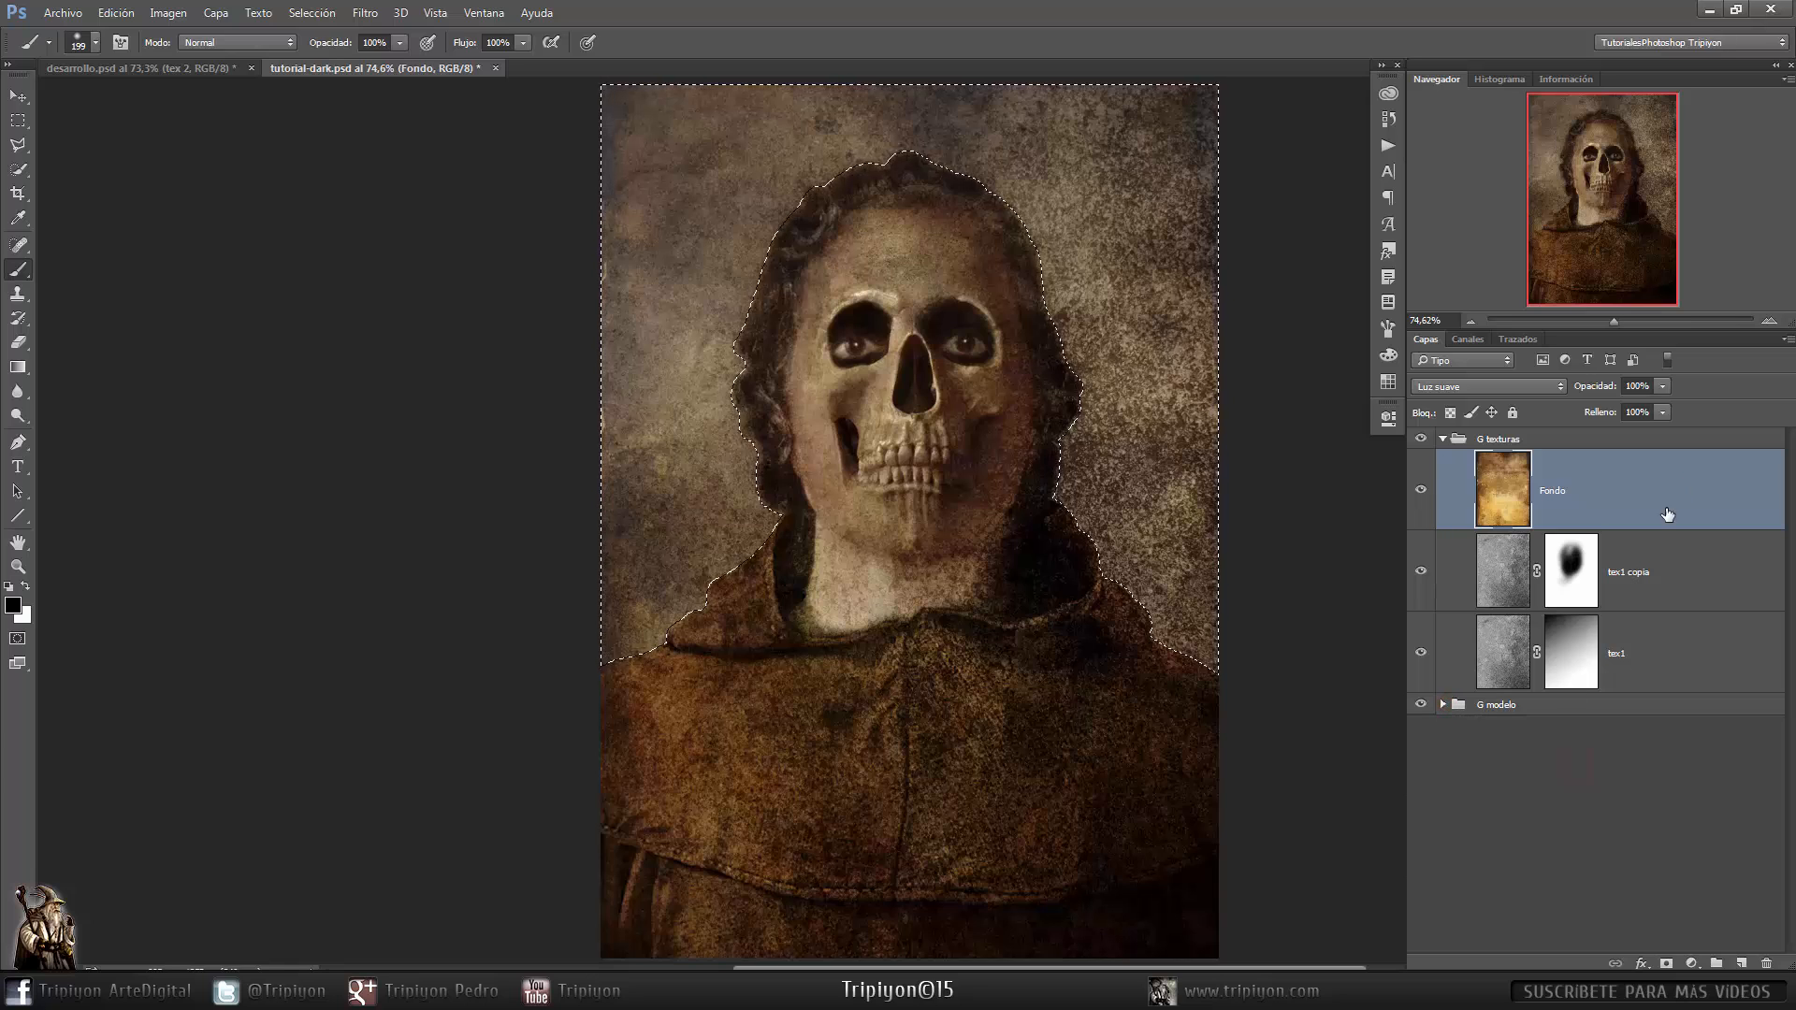
click(1665, 963)
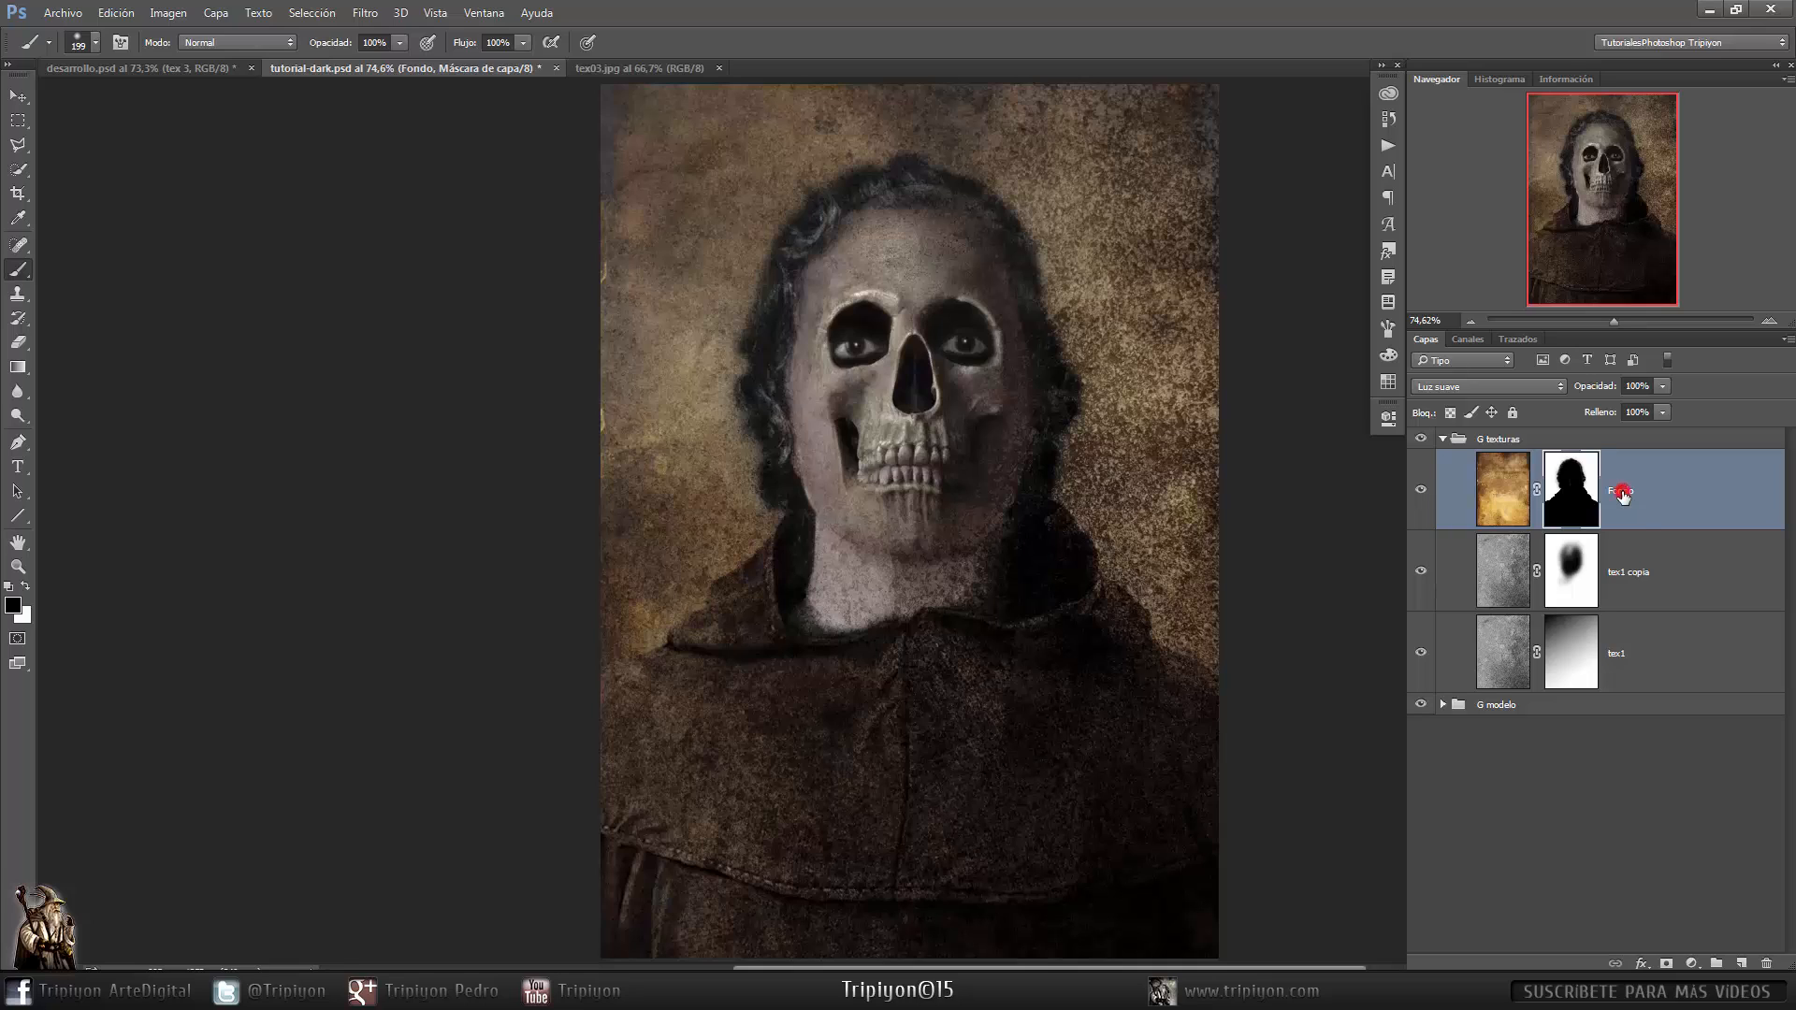
- Rename the masked texture layer to tex 2
double_click(1623, 490)
text(te)
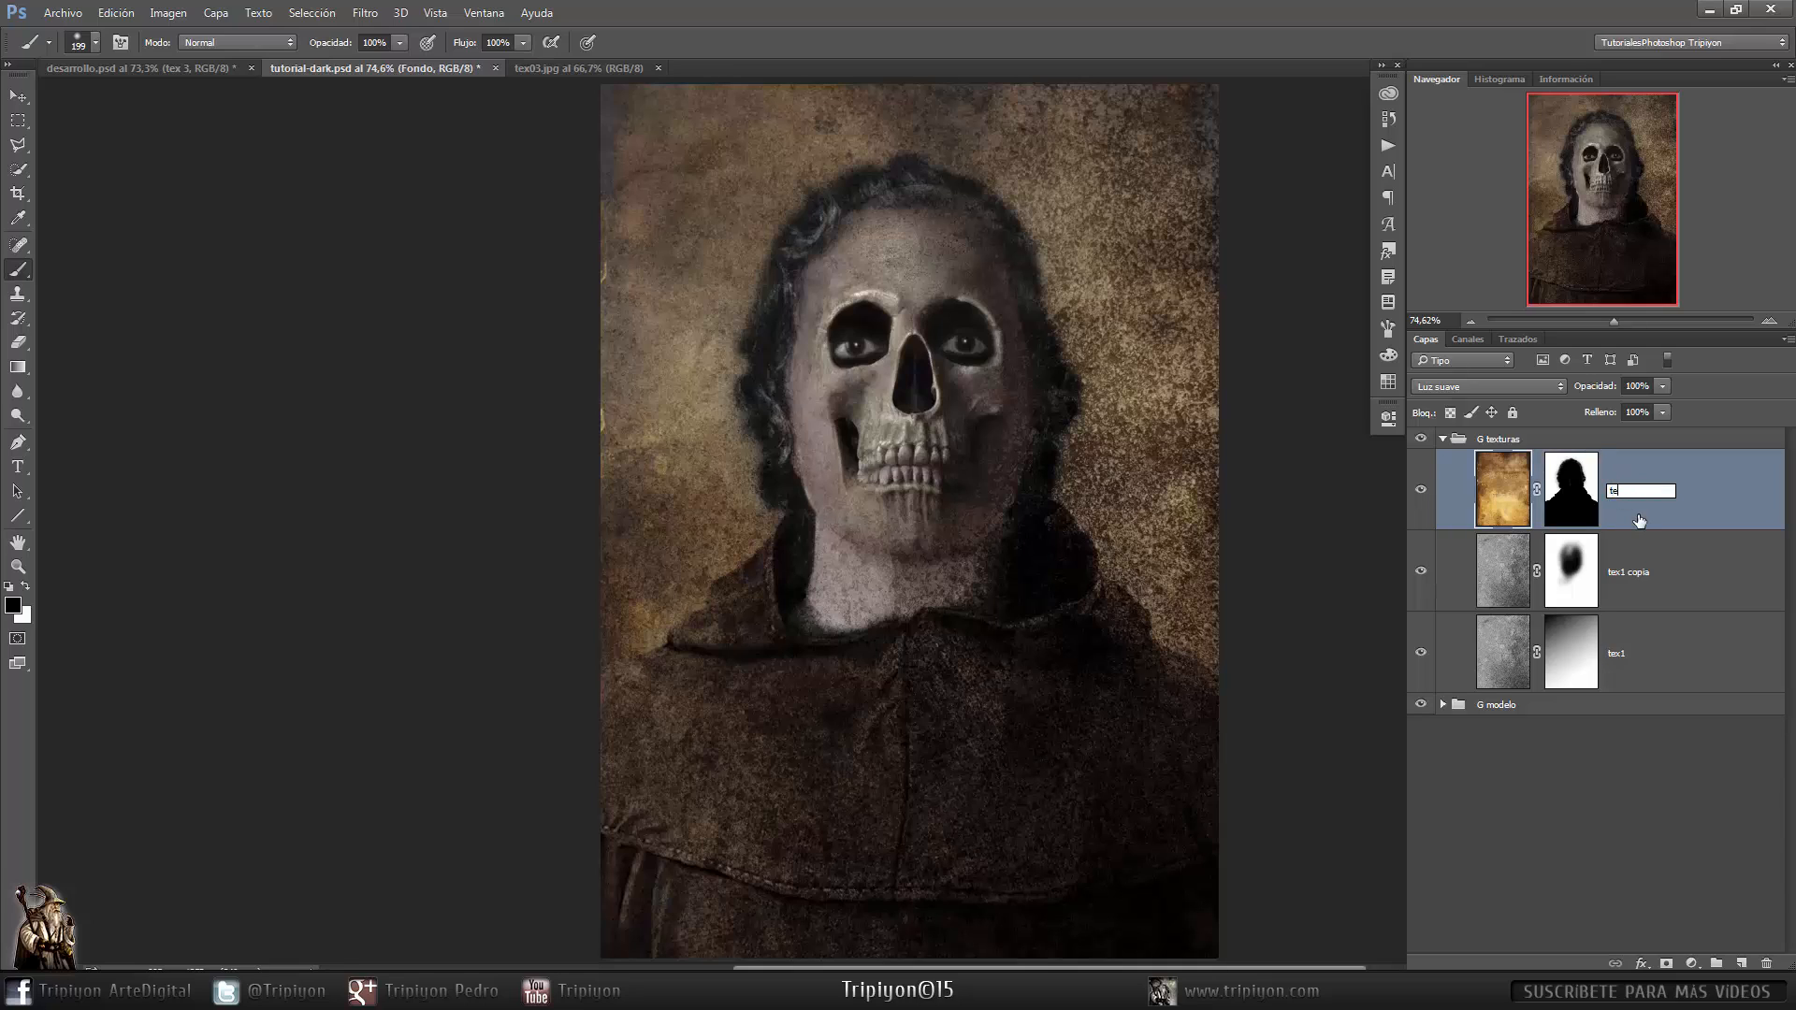
text(x 2)
key(Return)
- Duplicate the tex03.jpg background layer into tutorial-dark.psd and close tex03.jpg
click(592, 67)
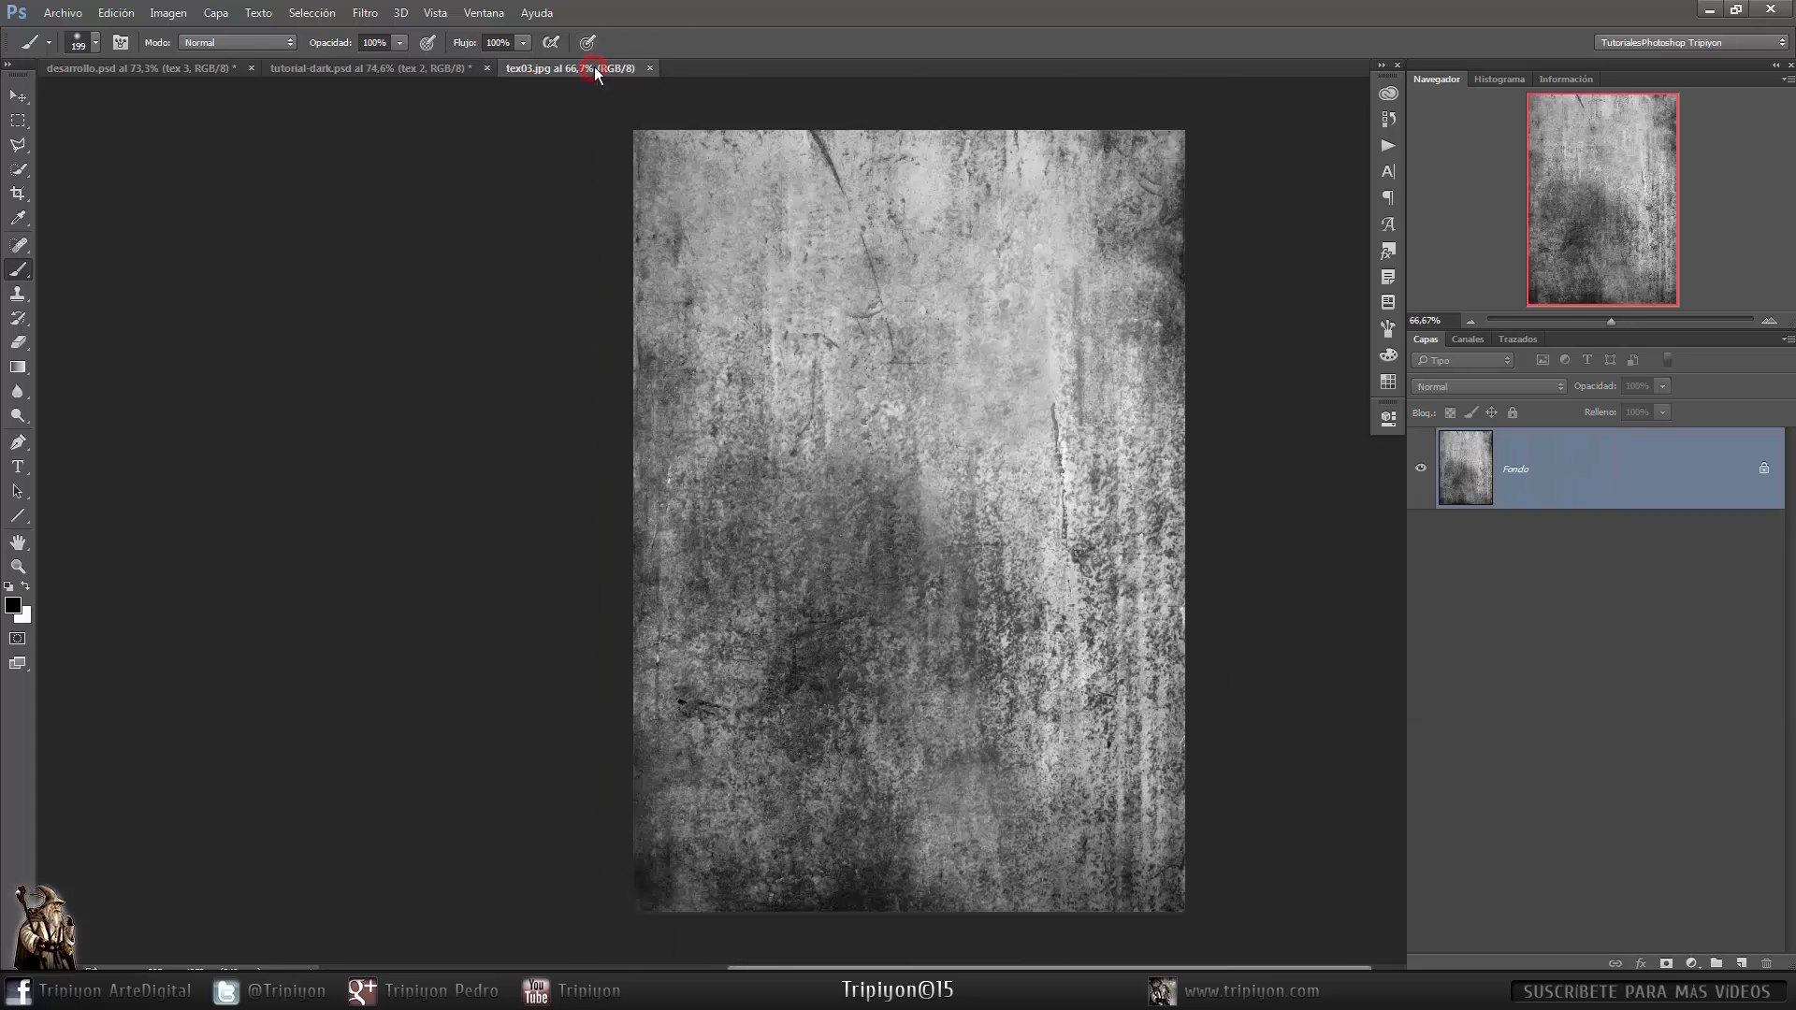
right_click(1647, 472)
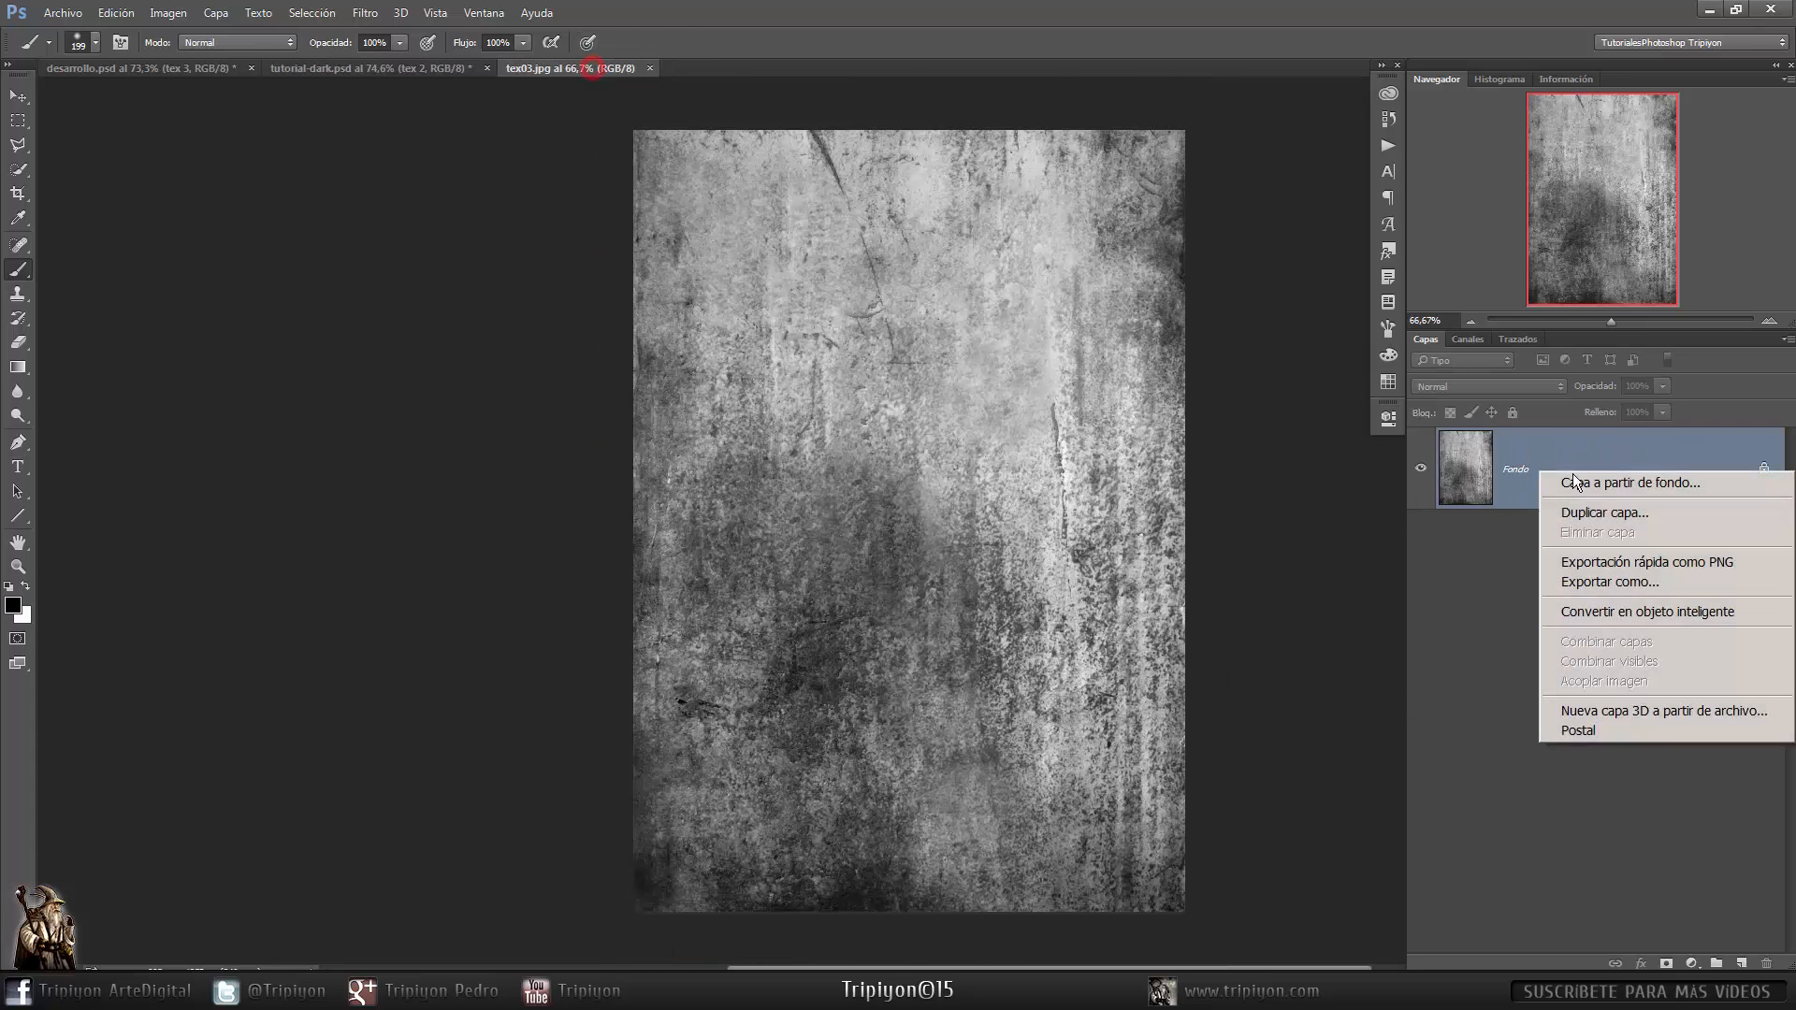
click(1599, 513)
click(910, 370)
click(858, 405)
click(1059, 302)
click(651, 68)
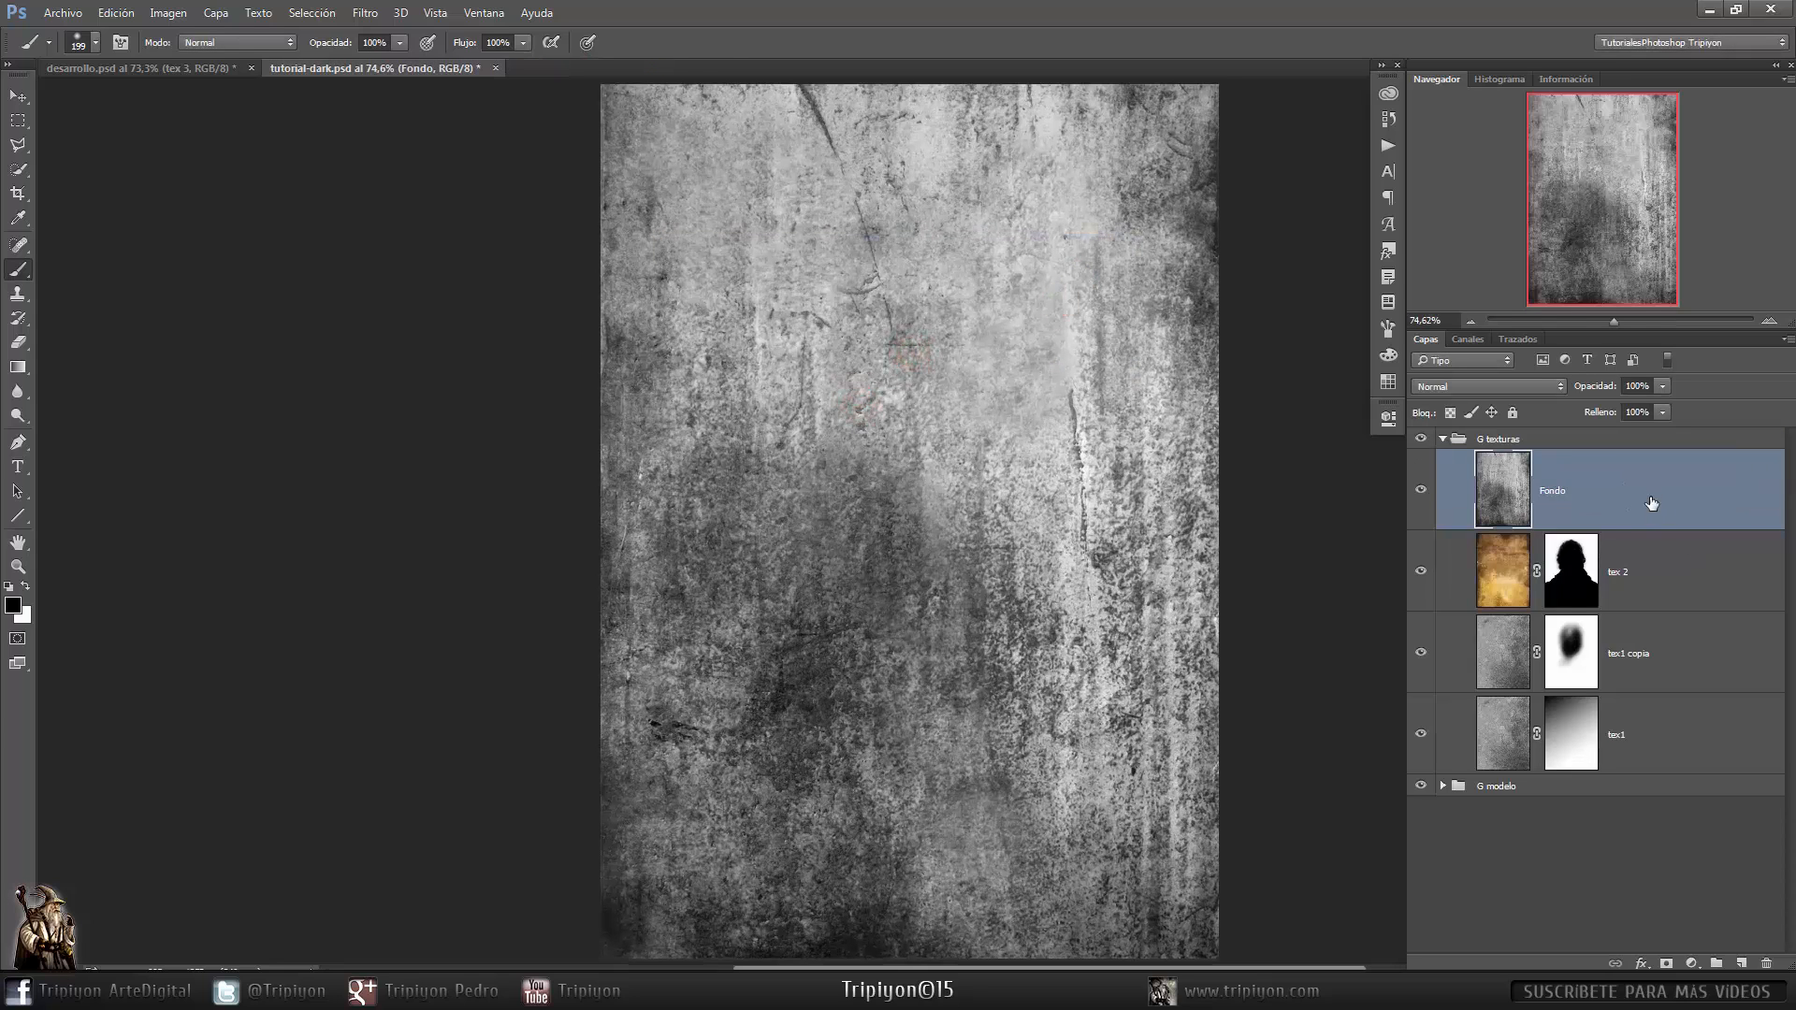
- Set the new texture layer's blend mode to Luz suave and rename it tex 3
click(1539, 383)
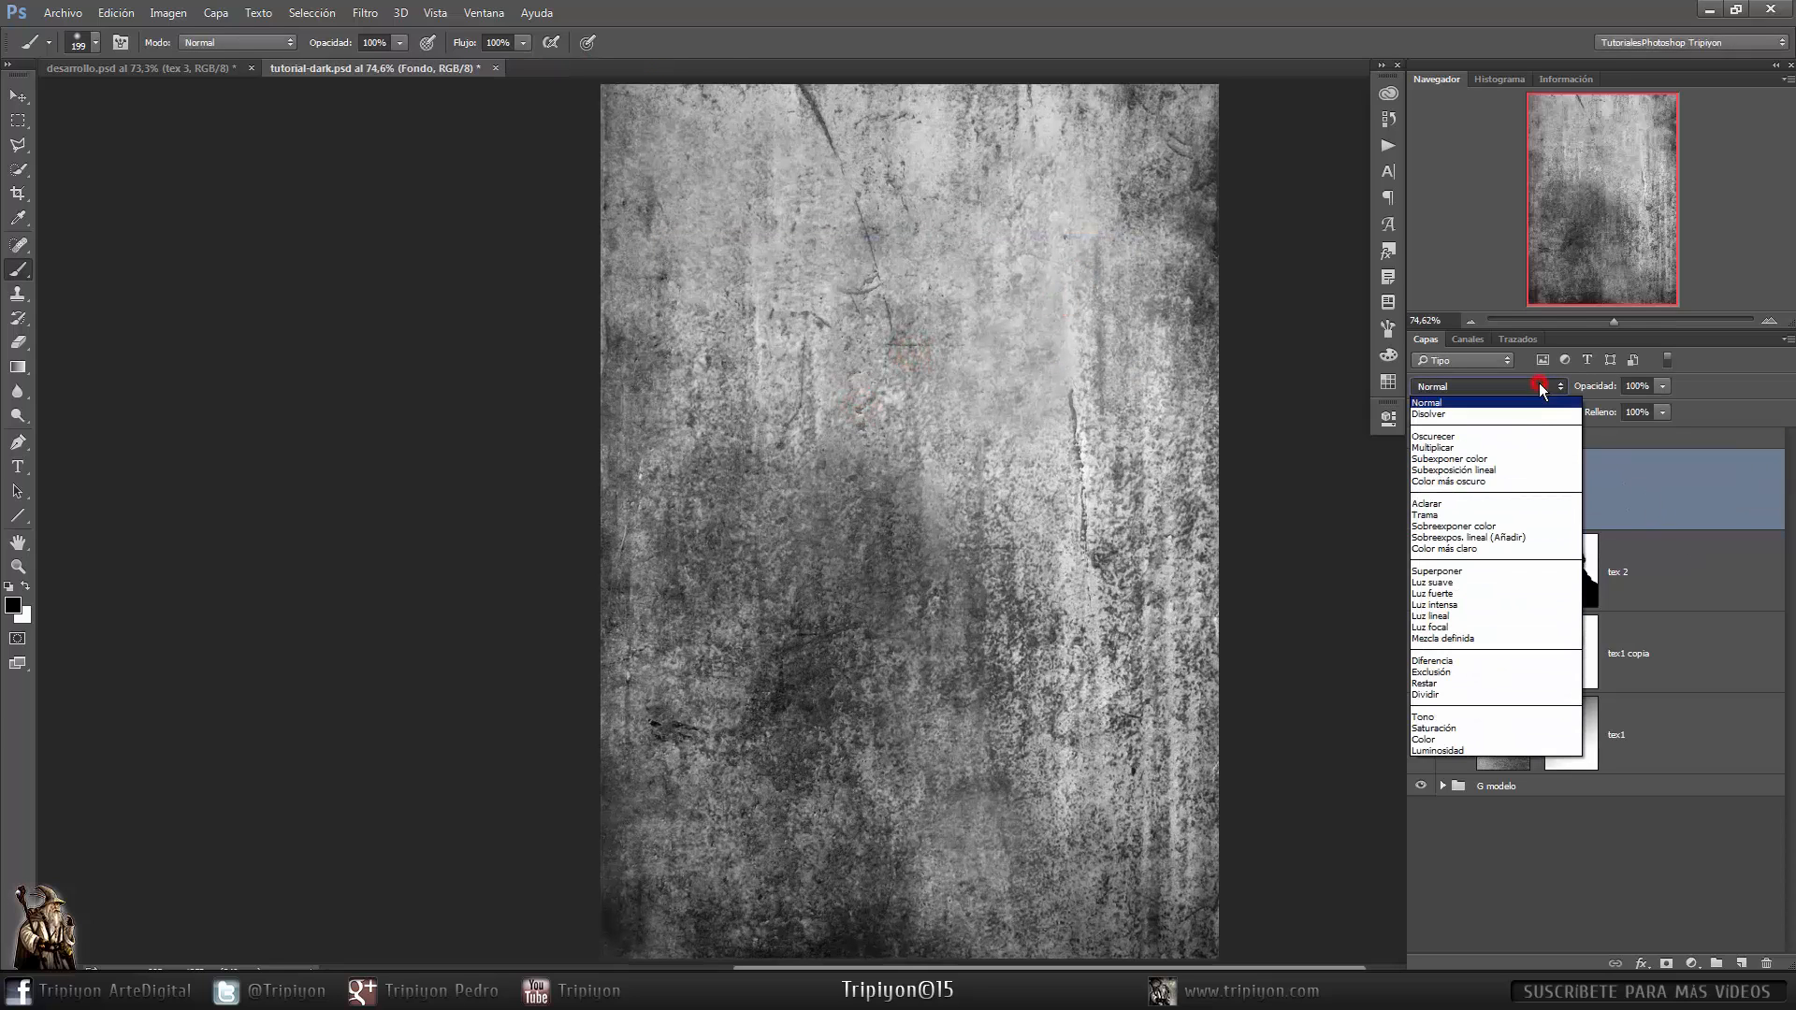
click(1461, 578)
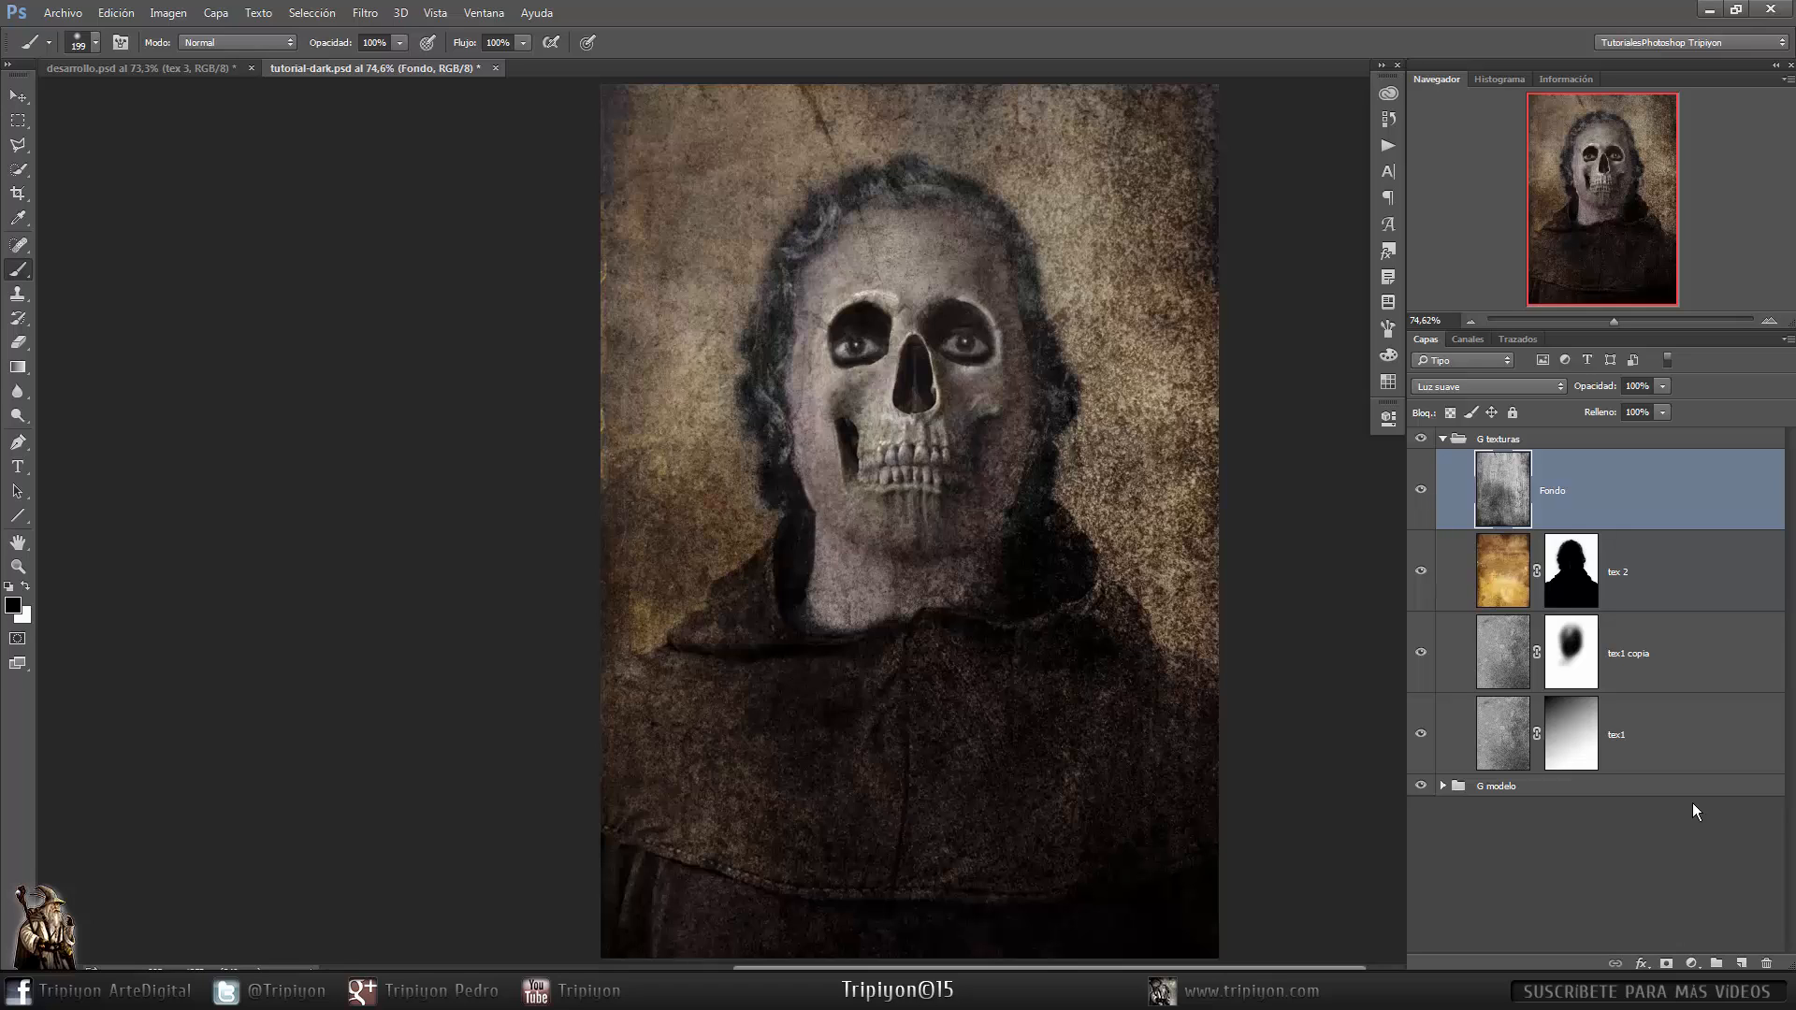
double_click(1556, 490)
text(tex 3)
key(Return)
- Paint on the tex 2 mask around the hood and face to adjust where the warm texture shows
click(1573, 582)
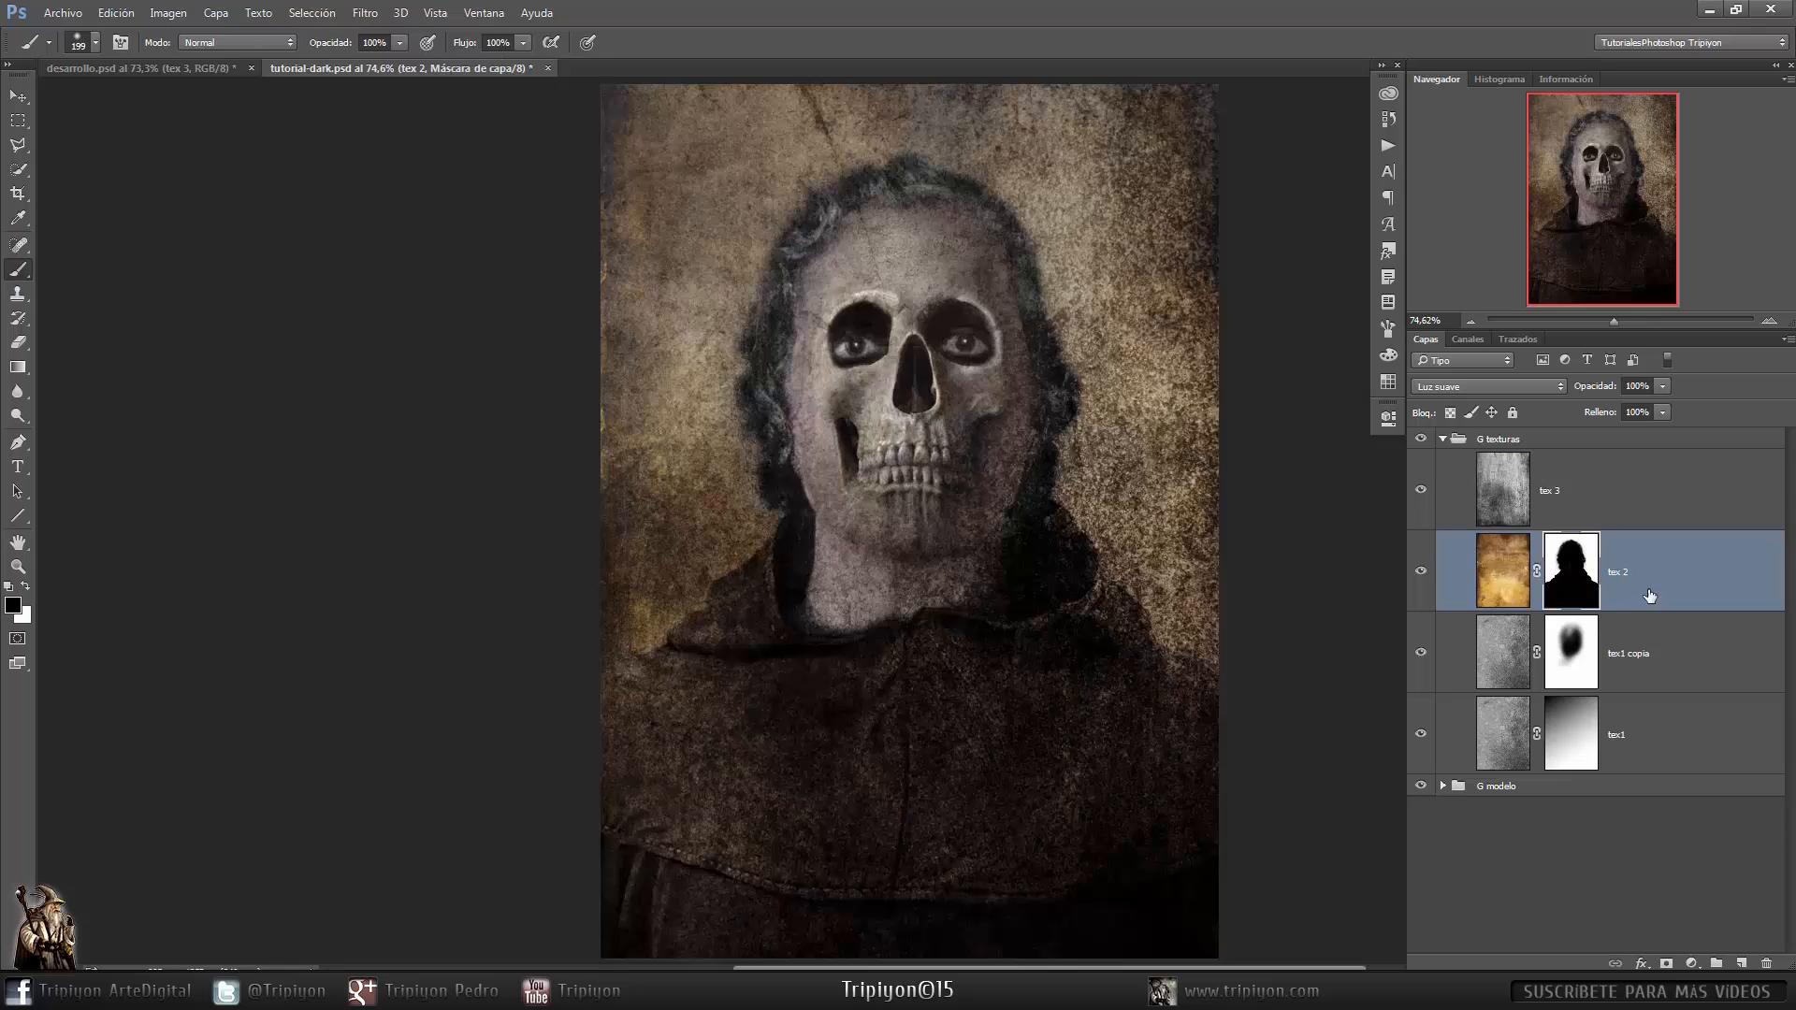
drag(762, 601, 793, 538)
key(x)
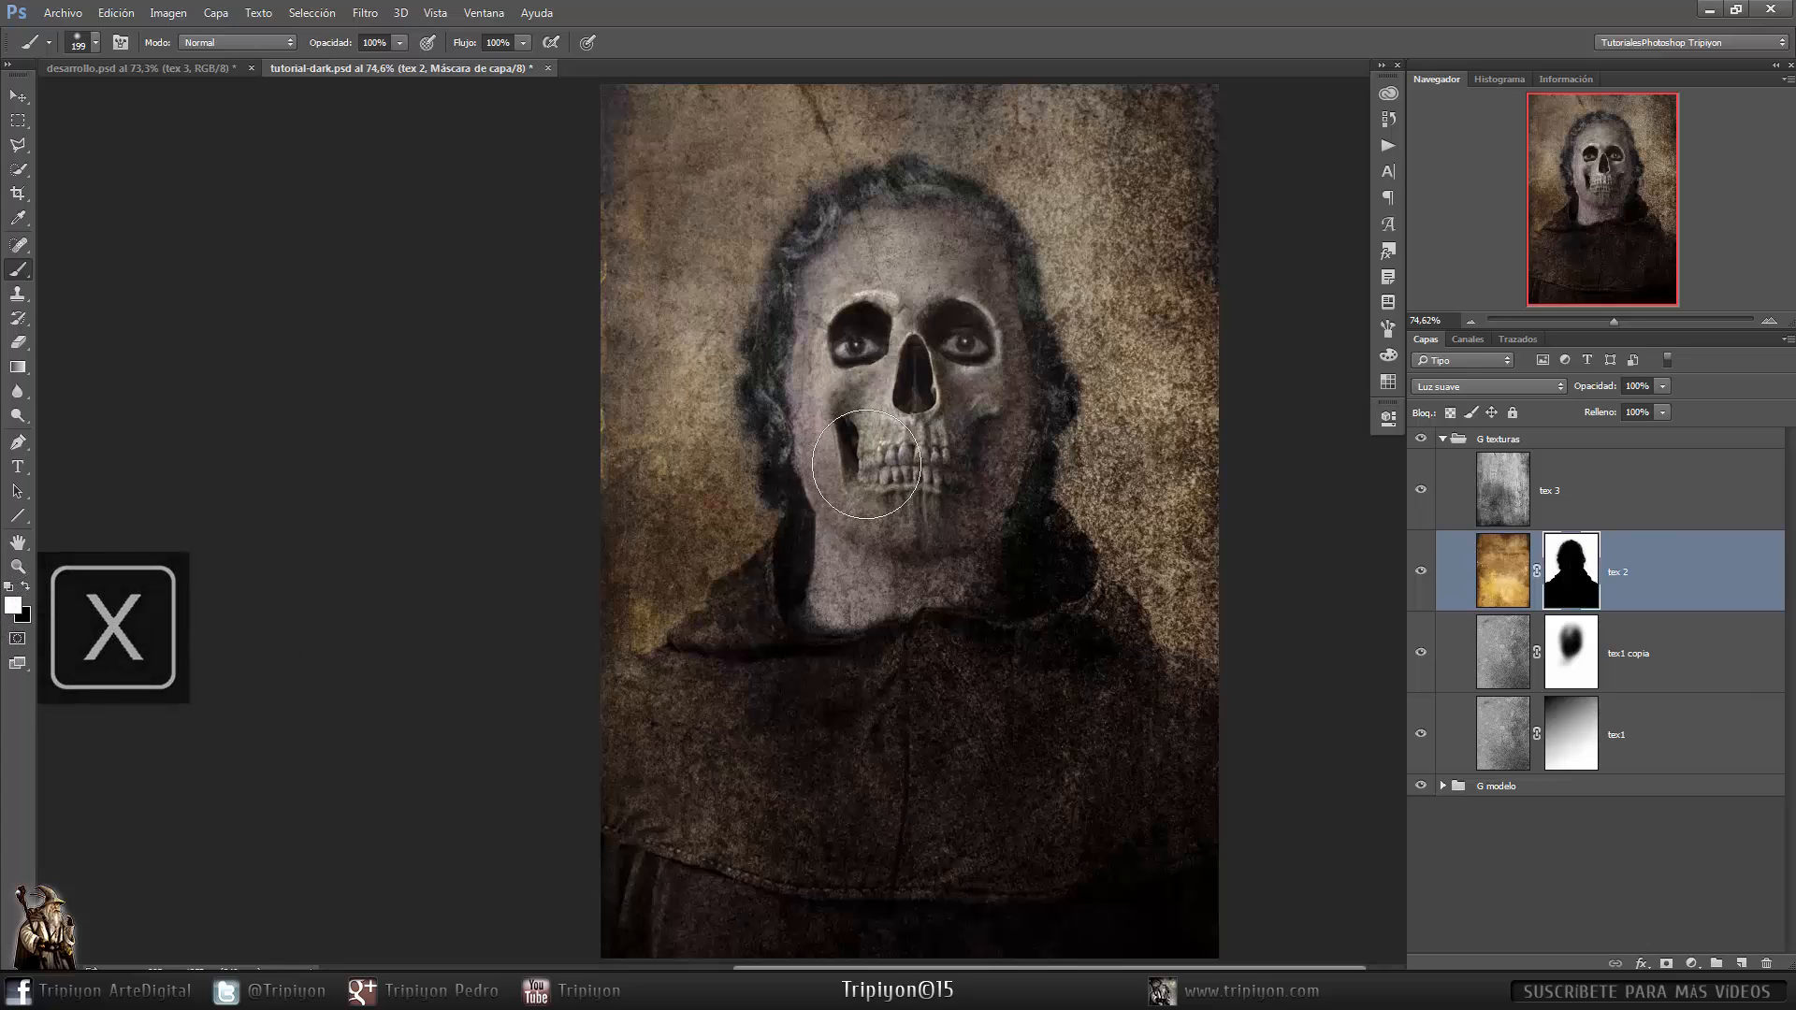
drag(814, 423, 767, 436)
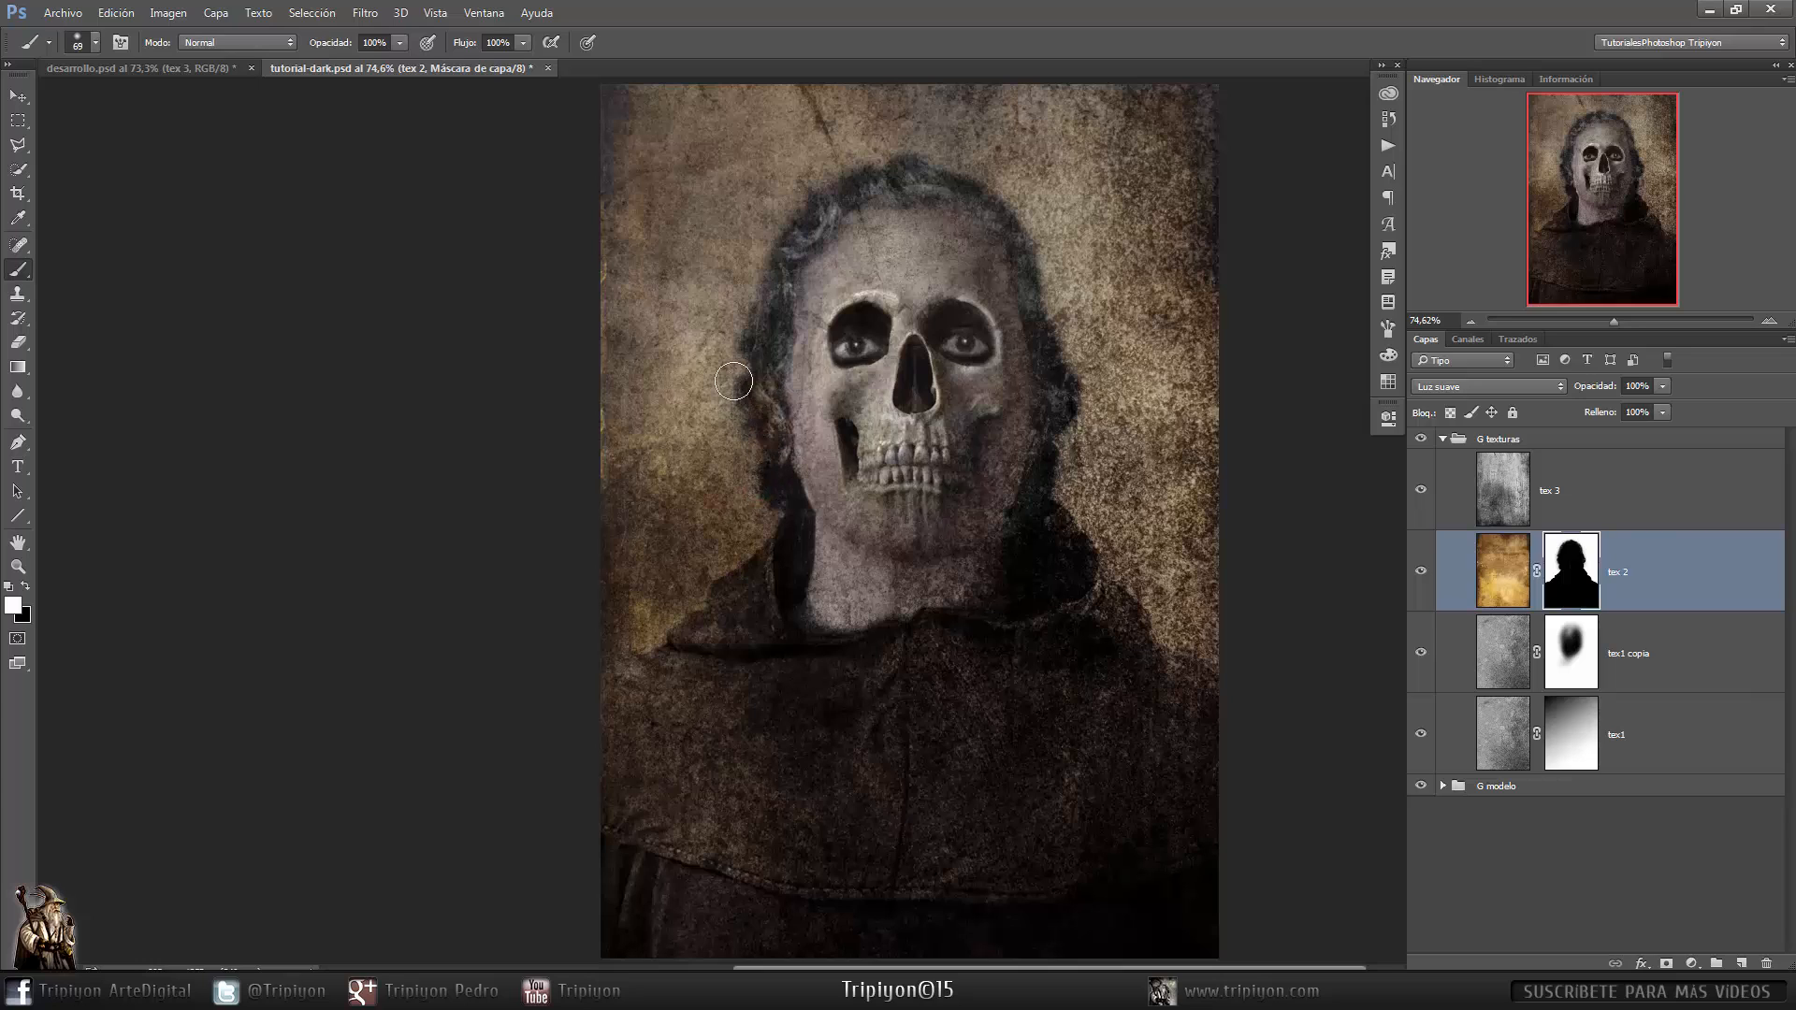
mouse_move(739, 364)
mouse_down()
mouse_move(749, 306)
mouse_move(773, 304)
mouse_move(779, 478)
mouse_move(760, 285)
mouse_move(813, 218)
mouse_move(896, 185)
mouse_move(1065, 396)
mouse_move(1011, 565)
mouse_move(1099, 371)
mouse_move(792, 377)
mouse_move(1139, 253)
mouse_up()
click(860, 347)
click(968, 349)
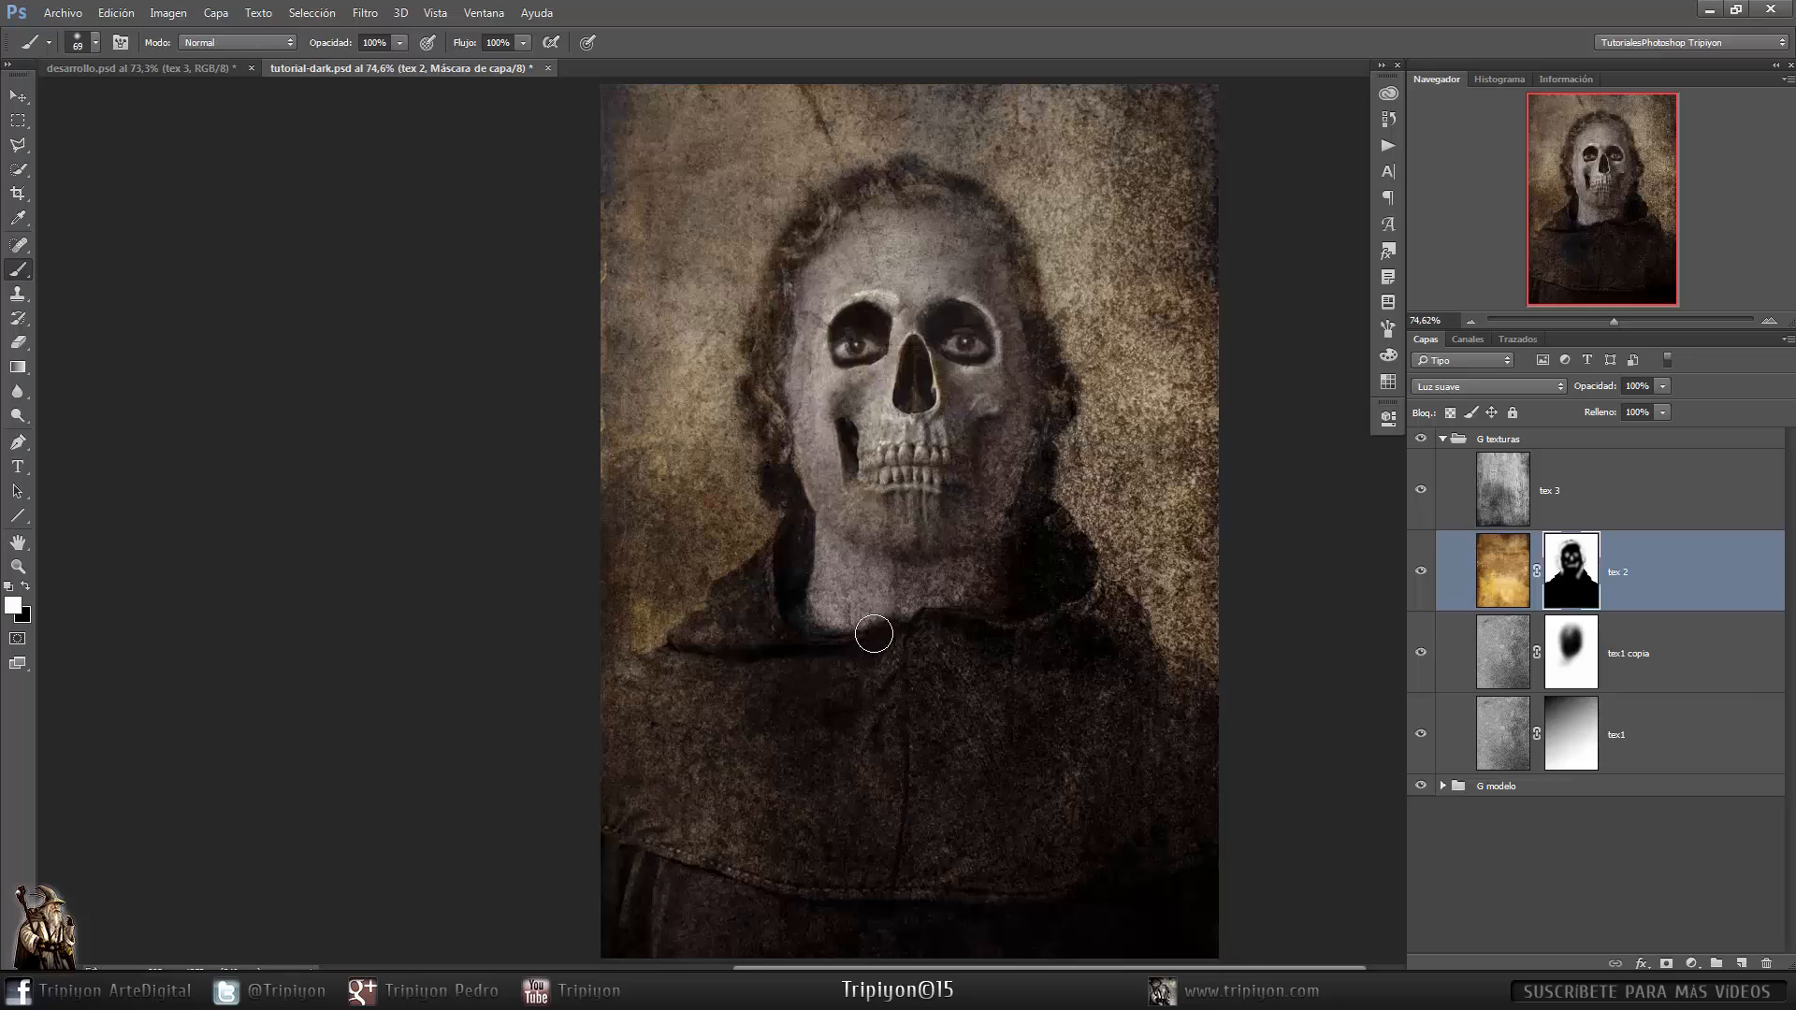
right_click(805, 656)
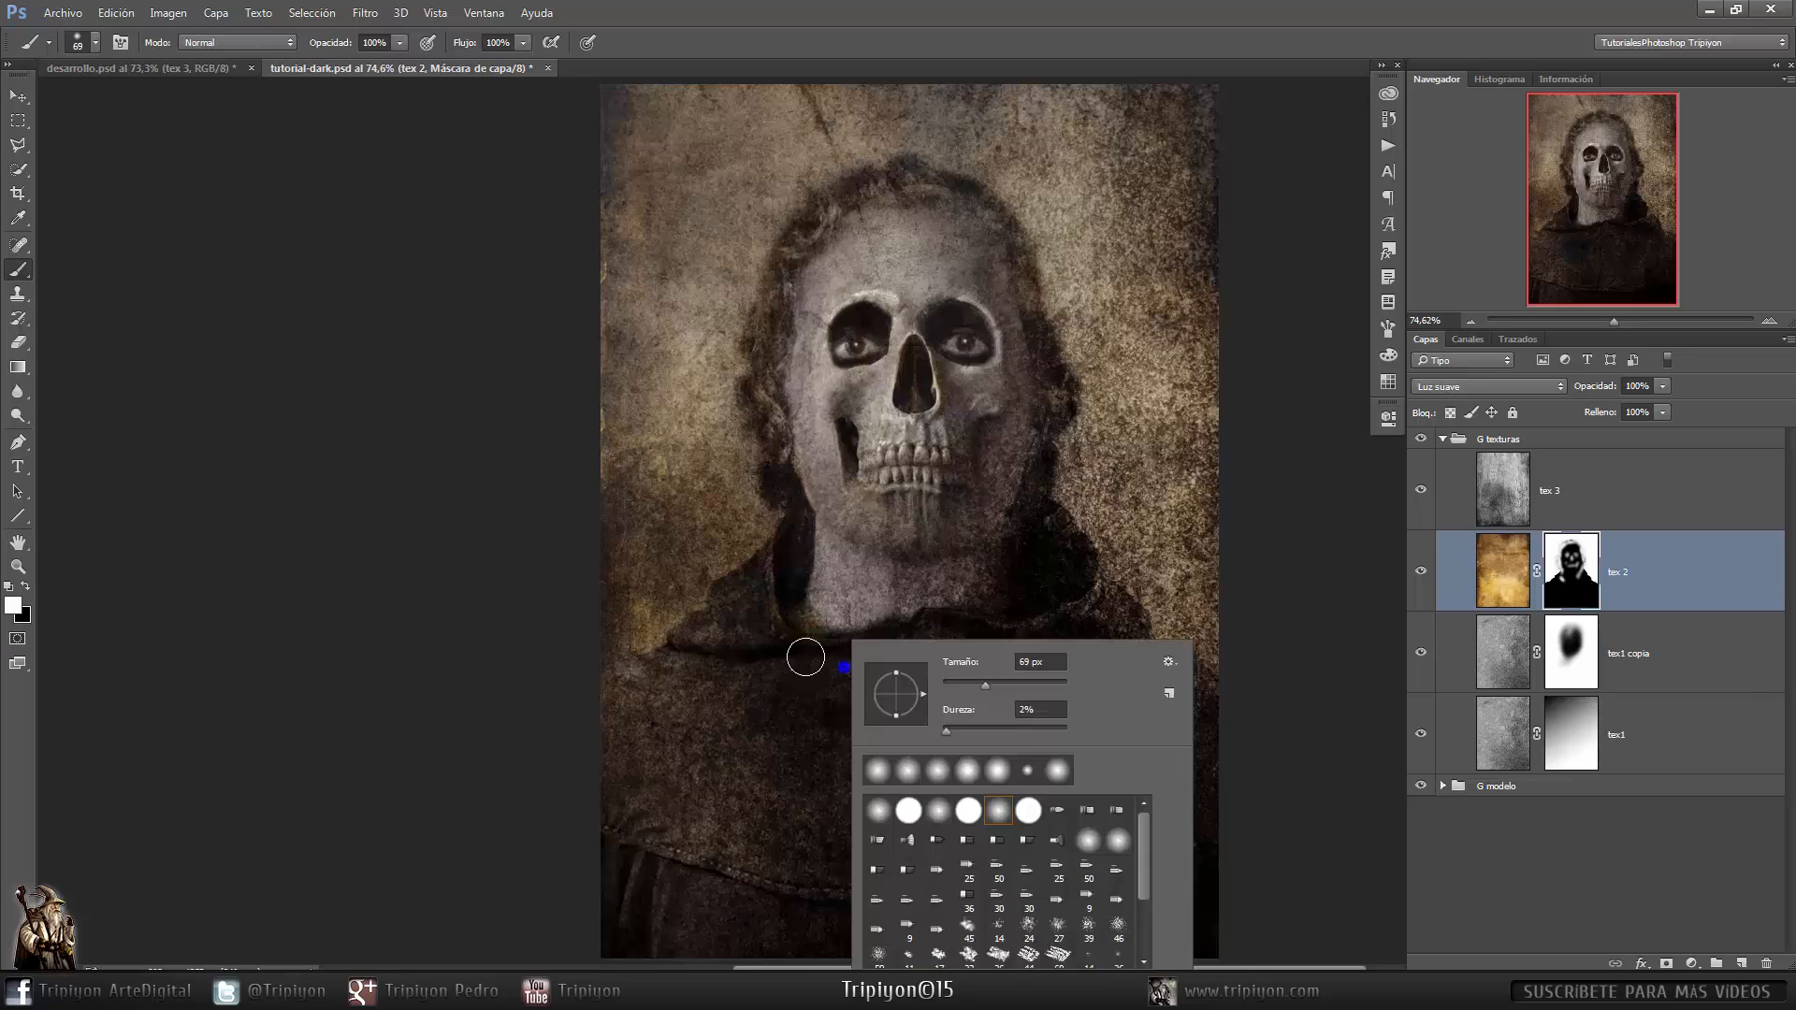
click(768, 647)
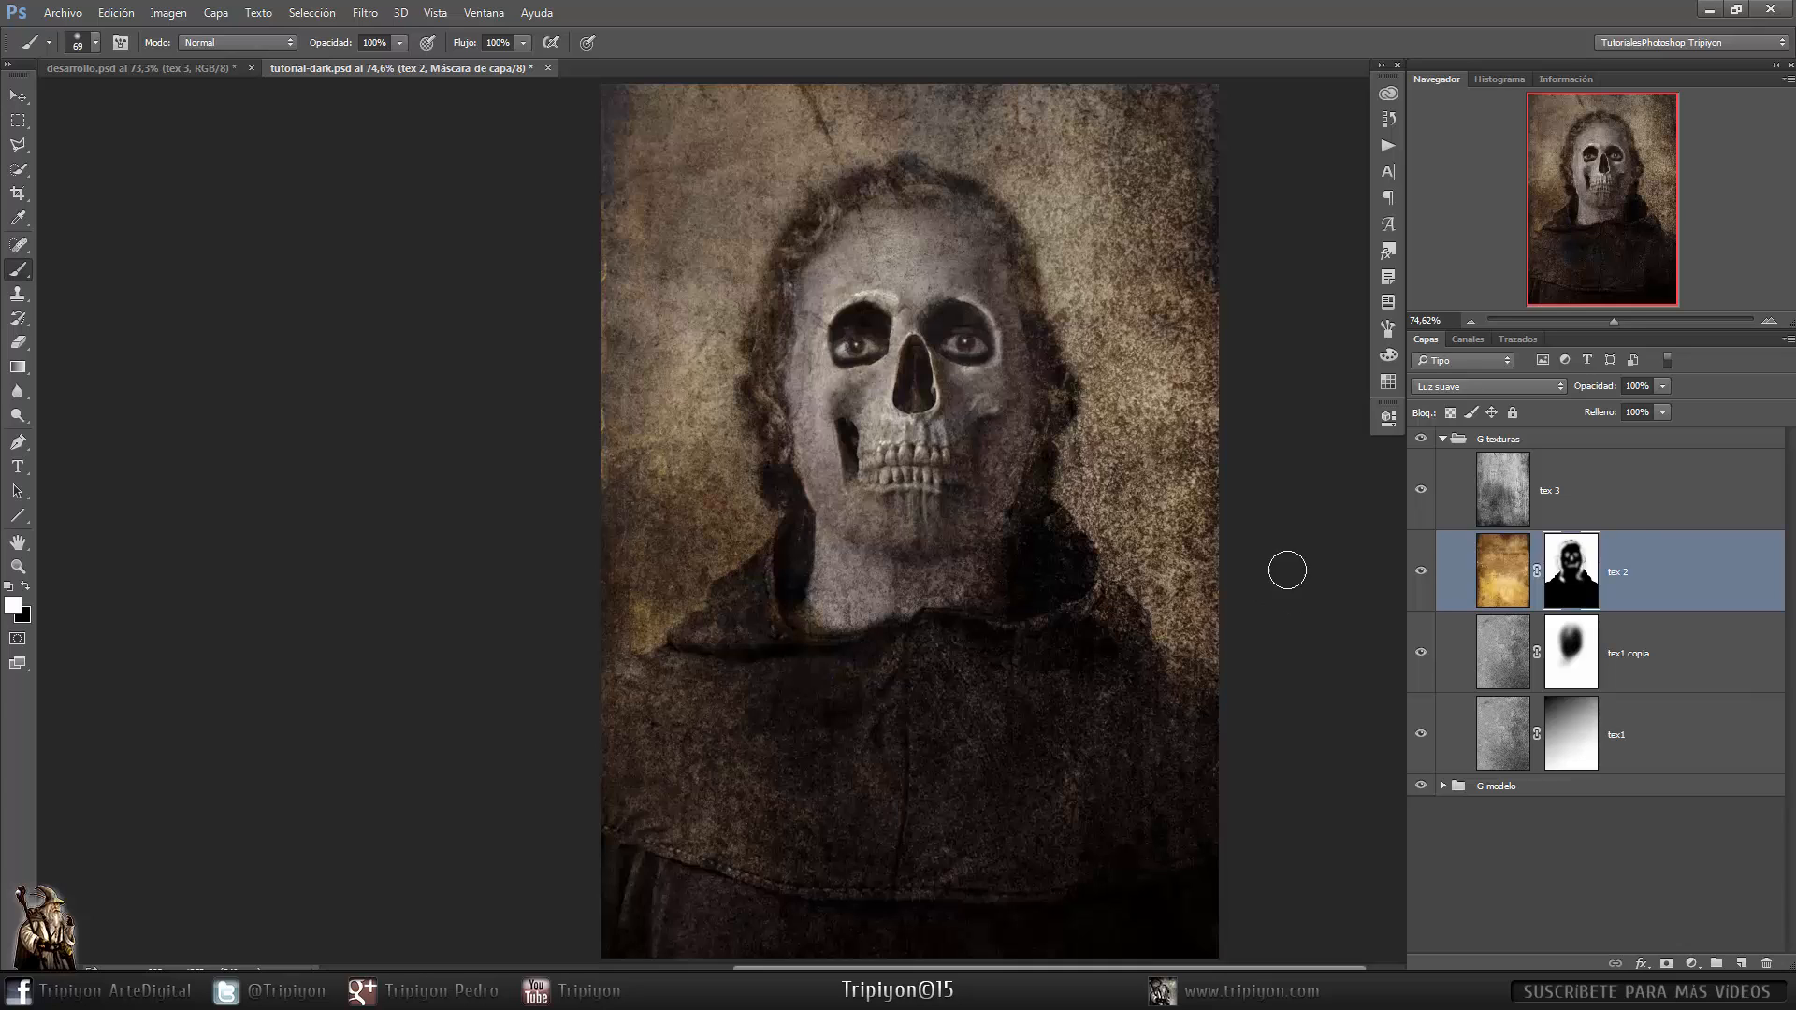
- Collapse G texturas and create a new group named G iluminaciones above it
click(1443, 439)
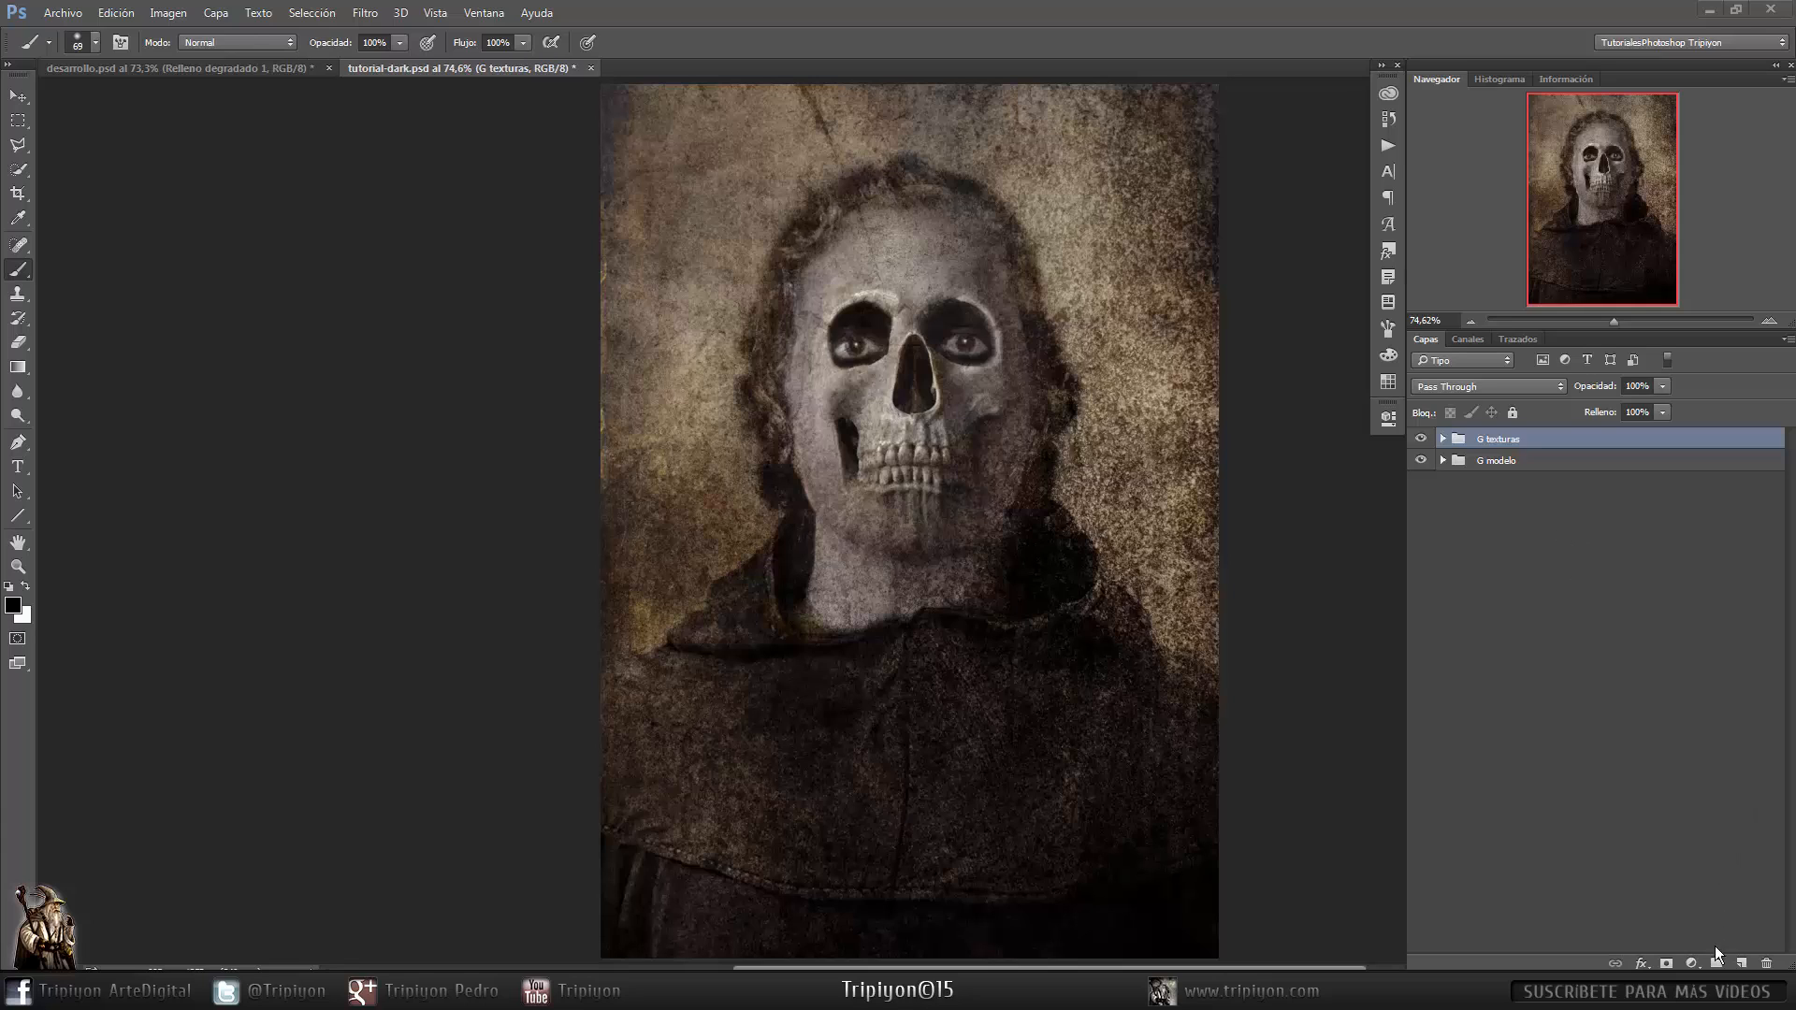
click(1717, 963)
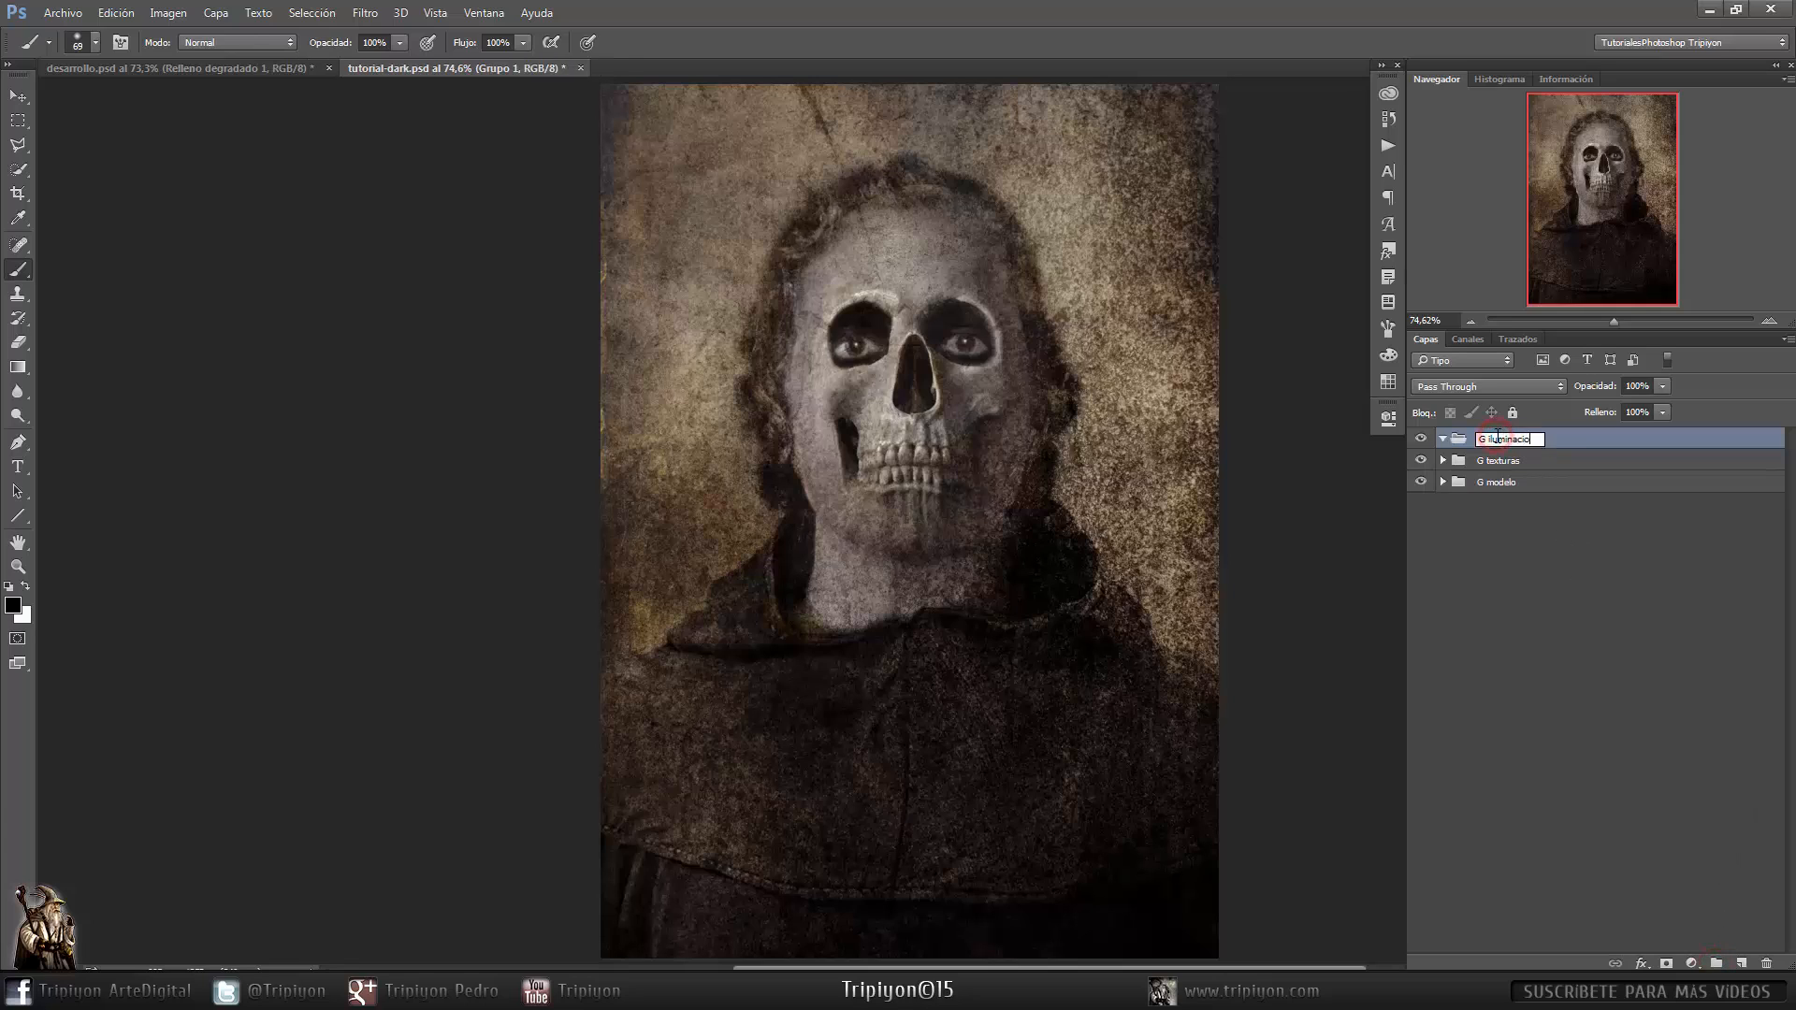
key(Return)
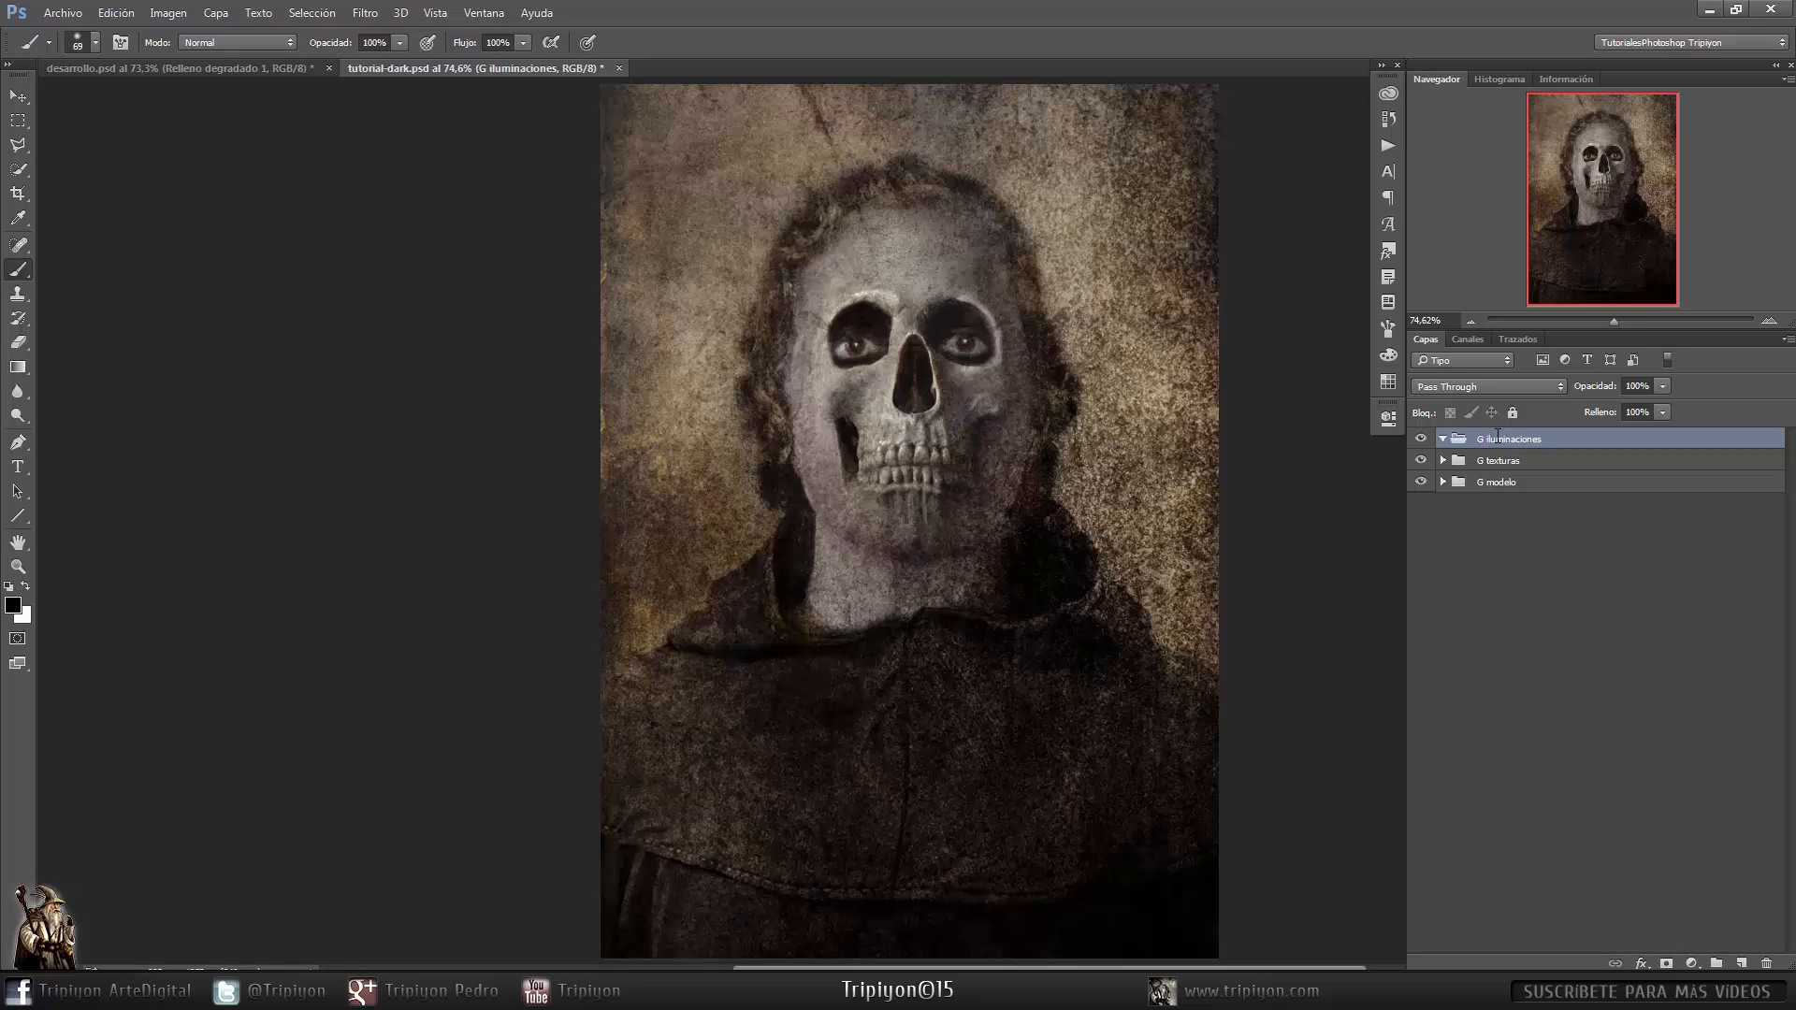
- Add a black-to-white gradient fill layer at a 120° angle and set its blend mode to Superponer
click(1691, 964)
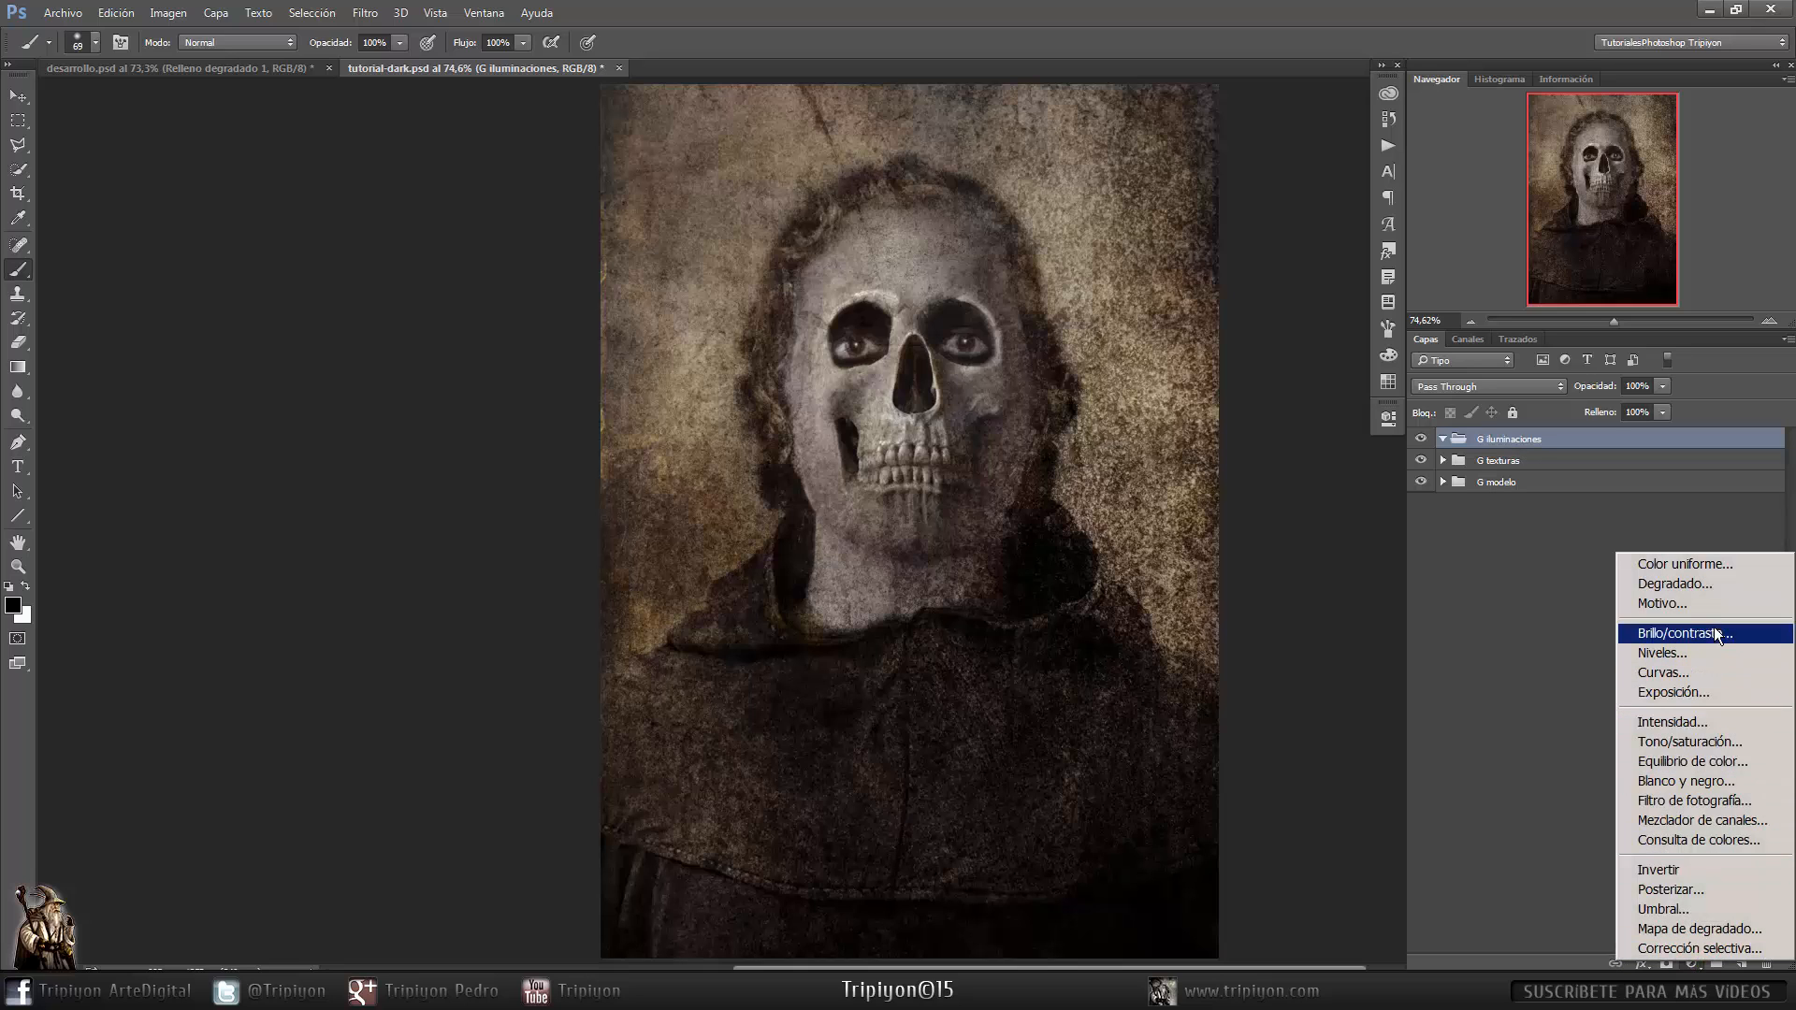
click(1725, 582)
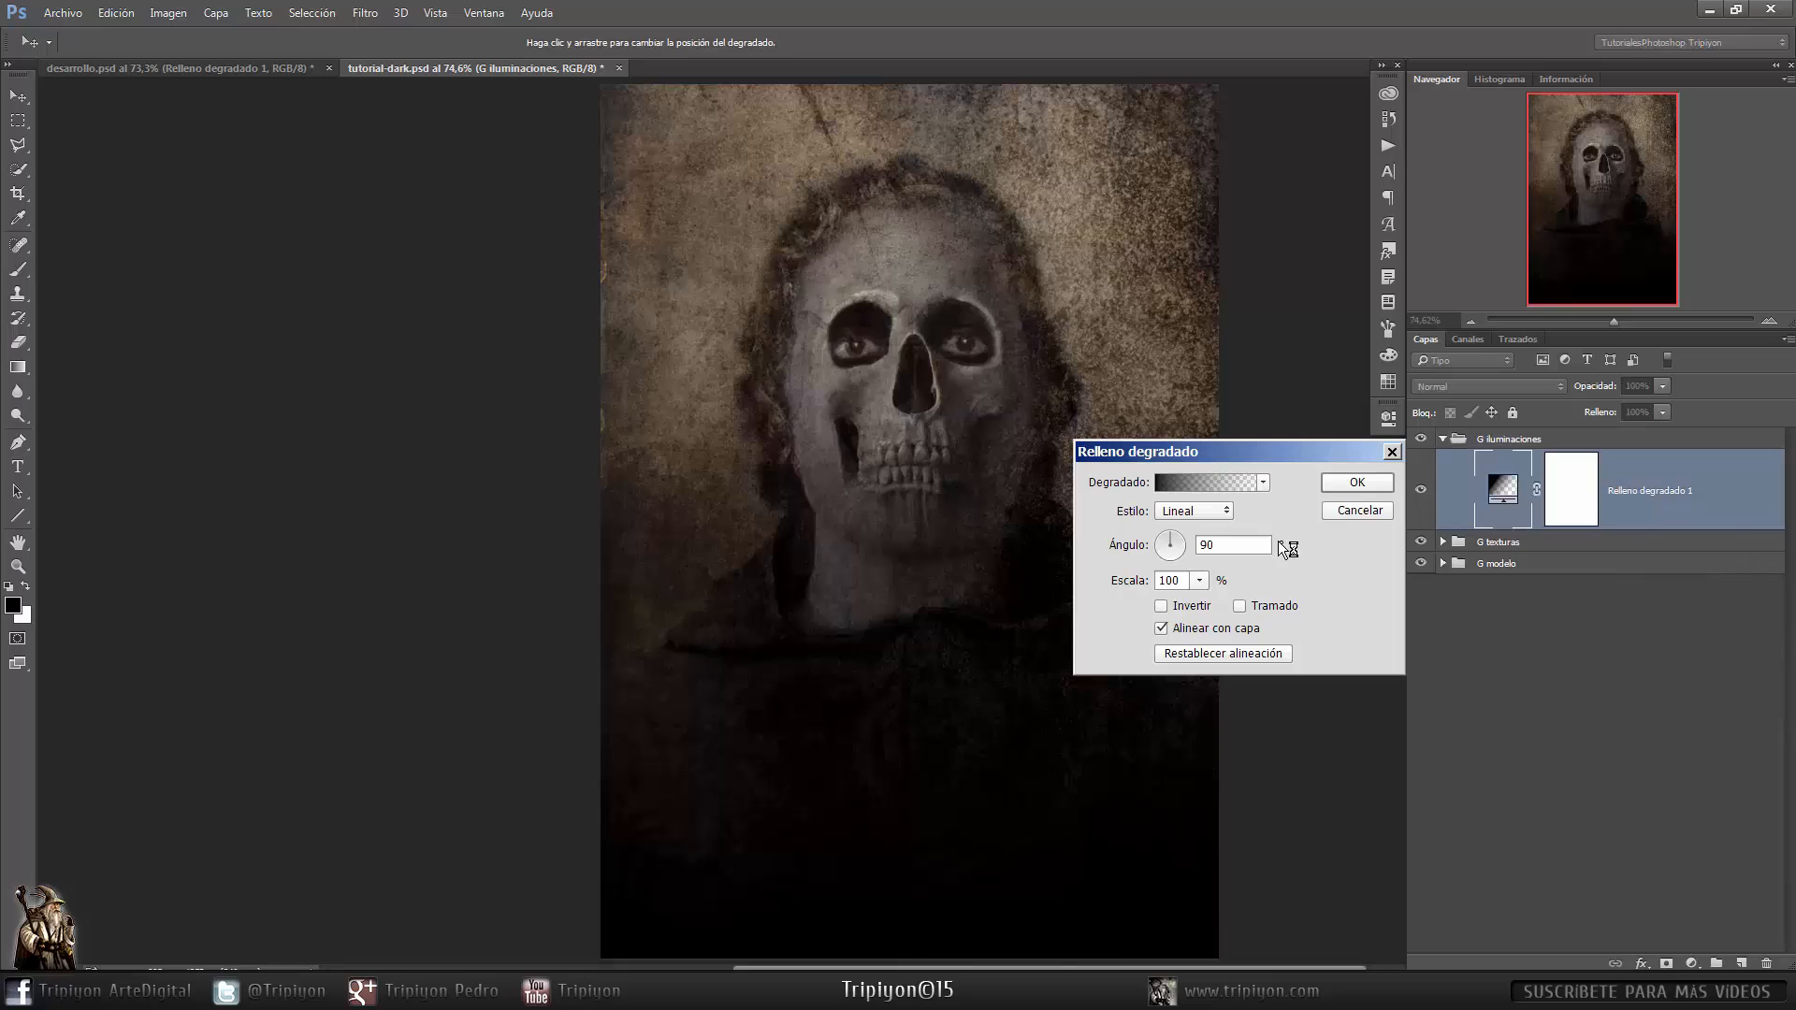
click(1262, 483)
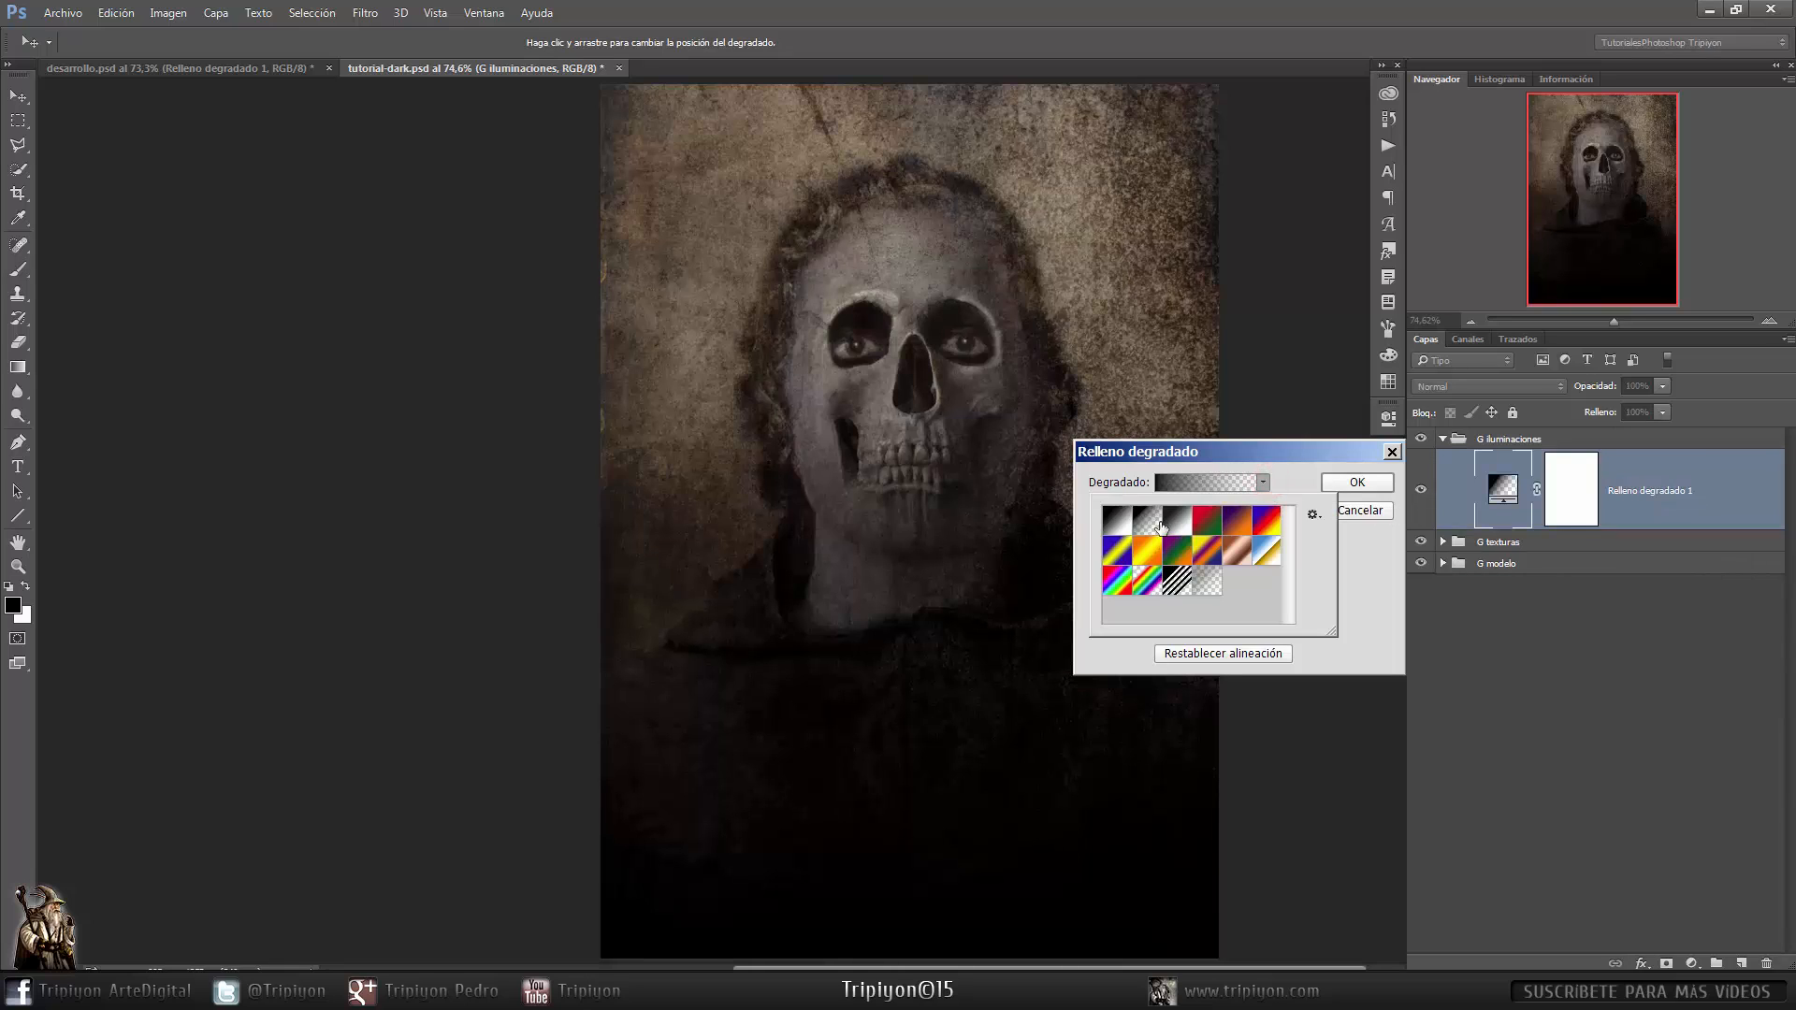
click(1118, 521)
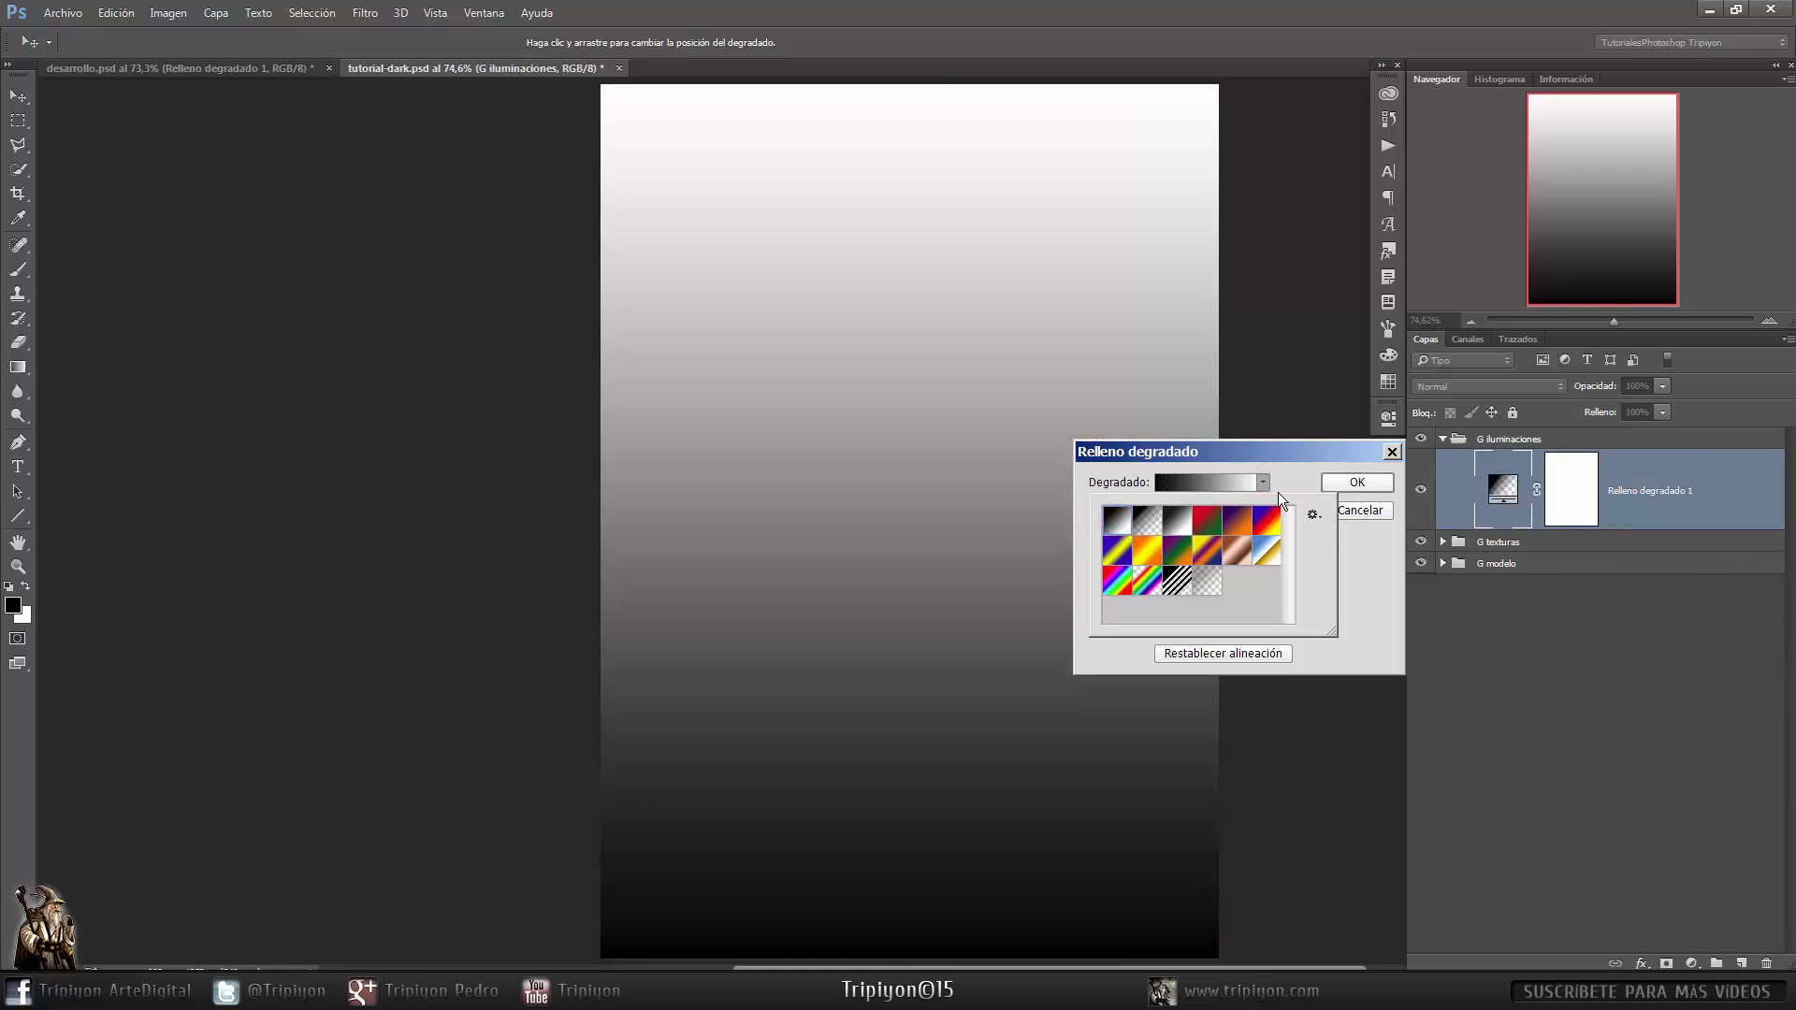
click(1305, 477)
double_click(1216, 545)
text(12)
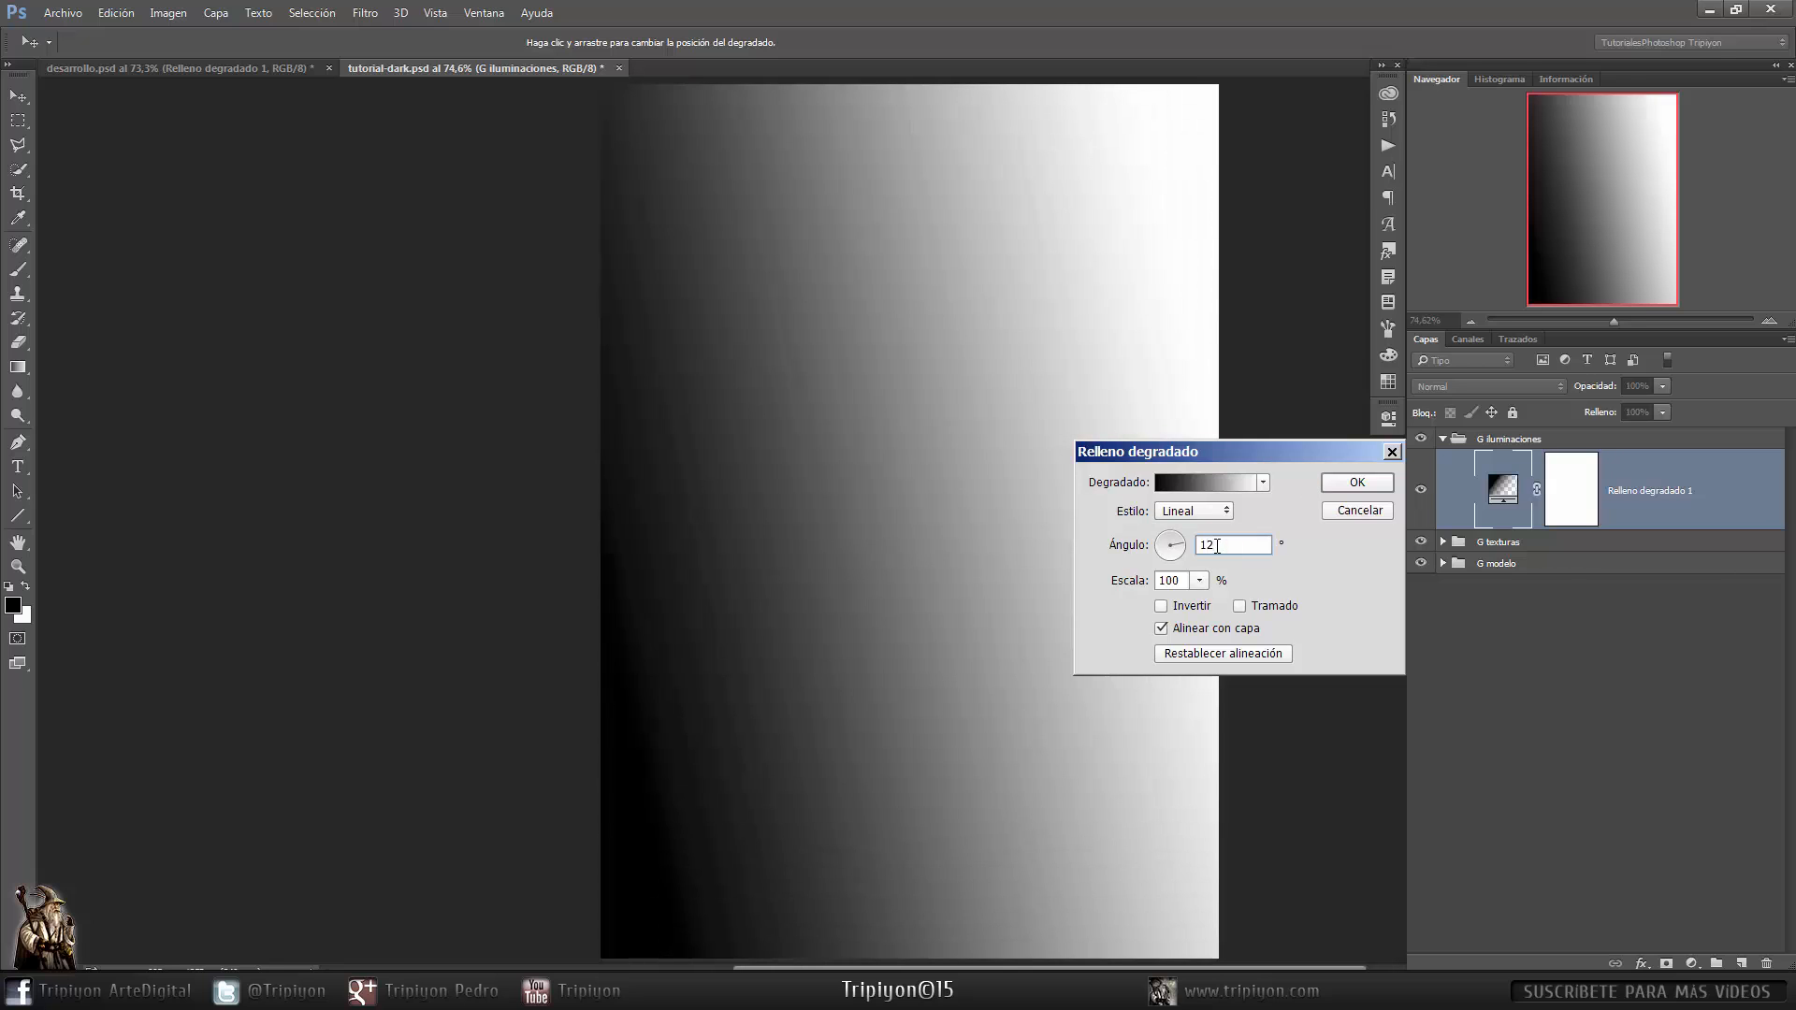
text(0)
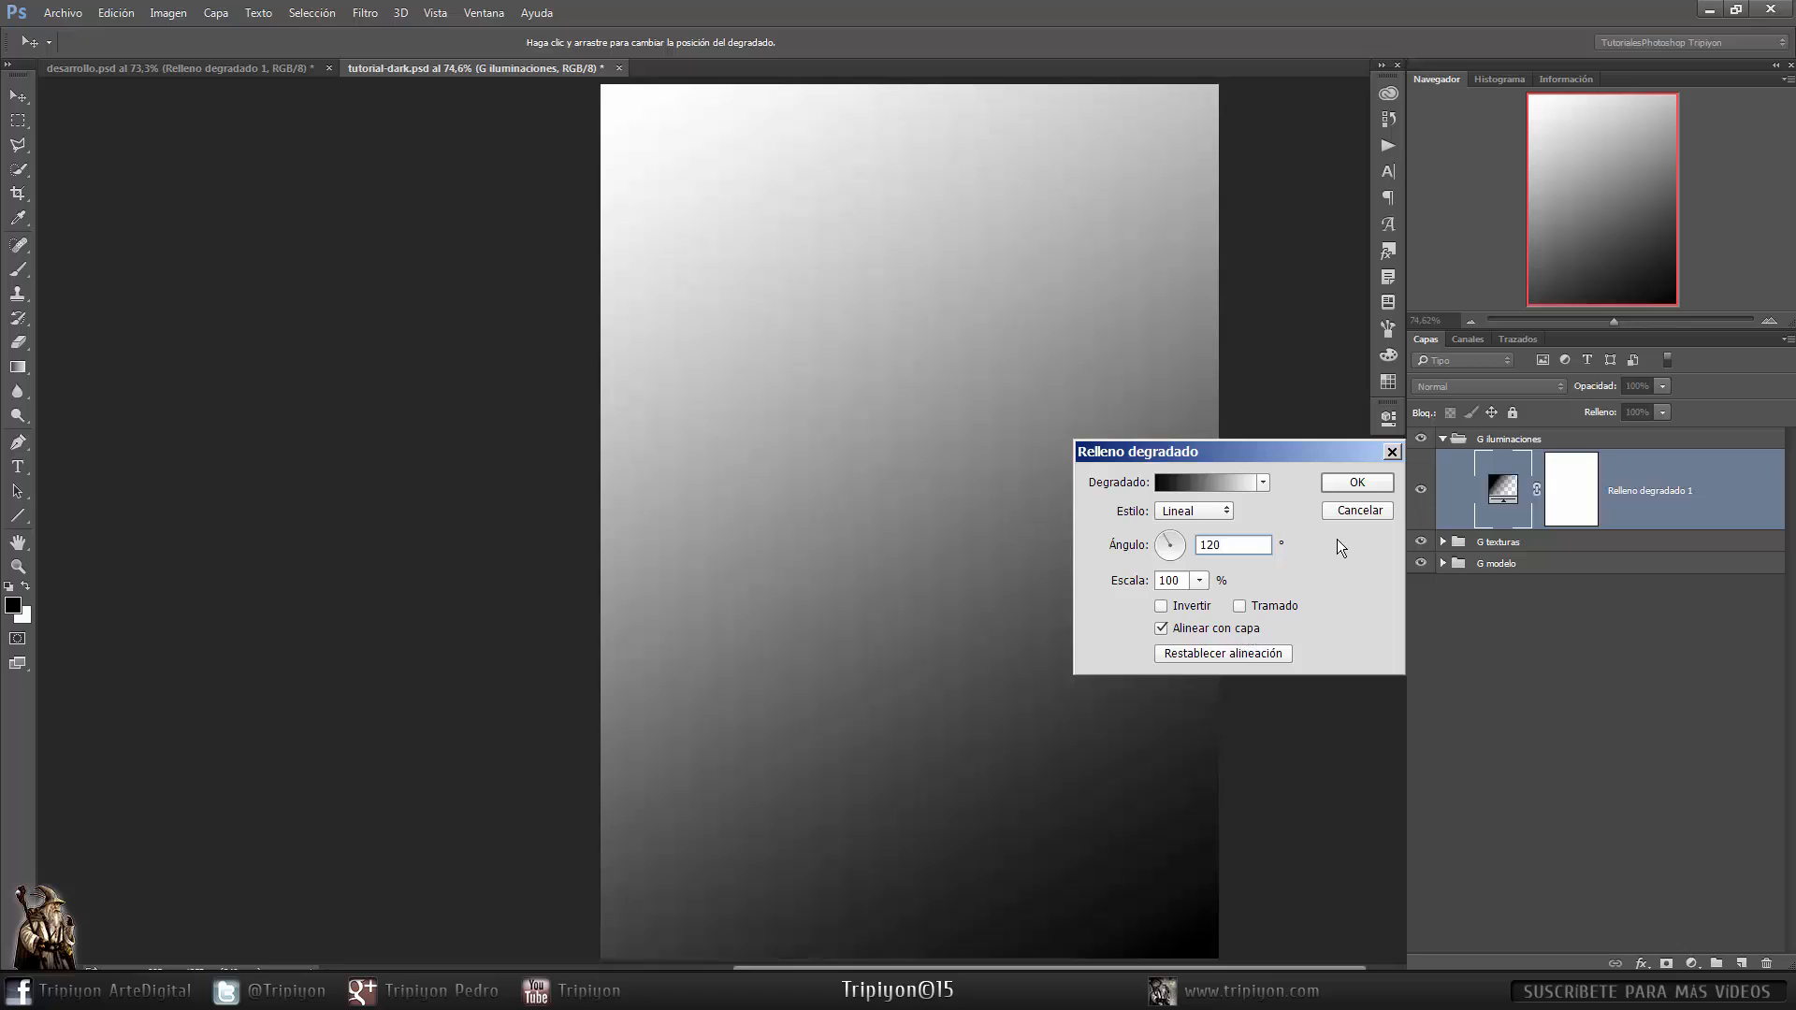
click(1357, 482)
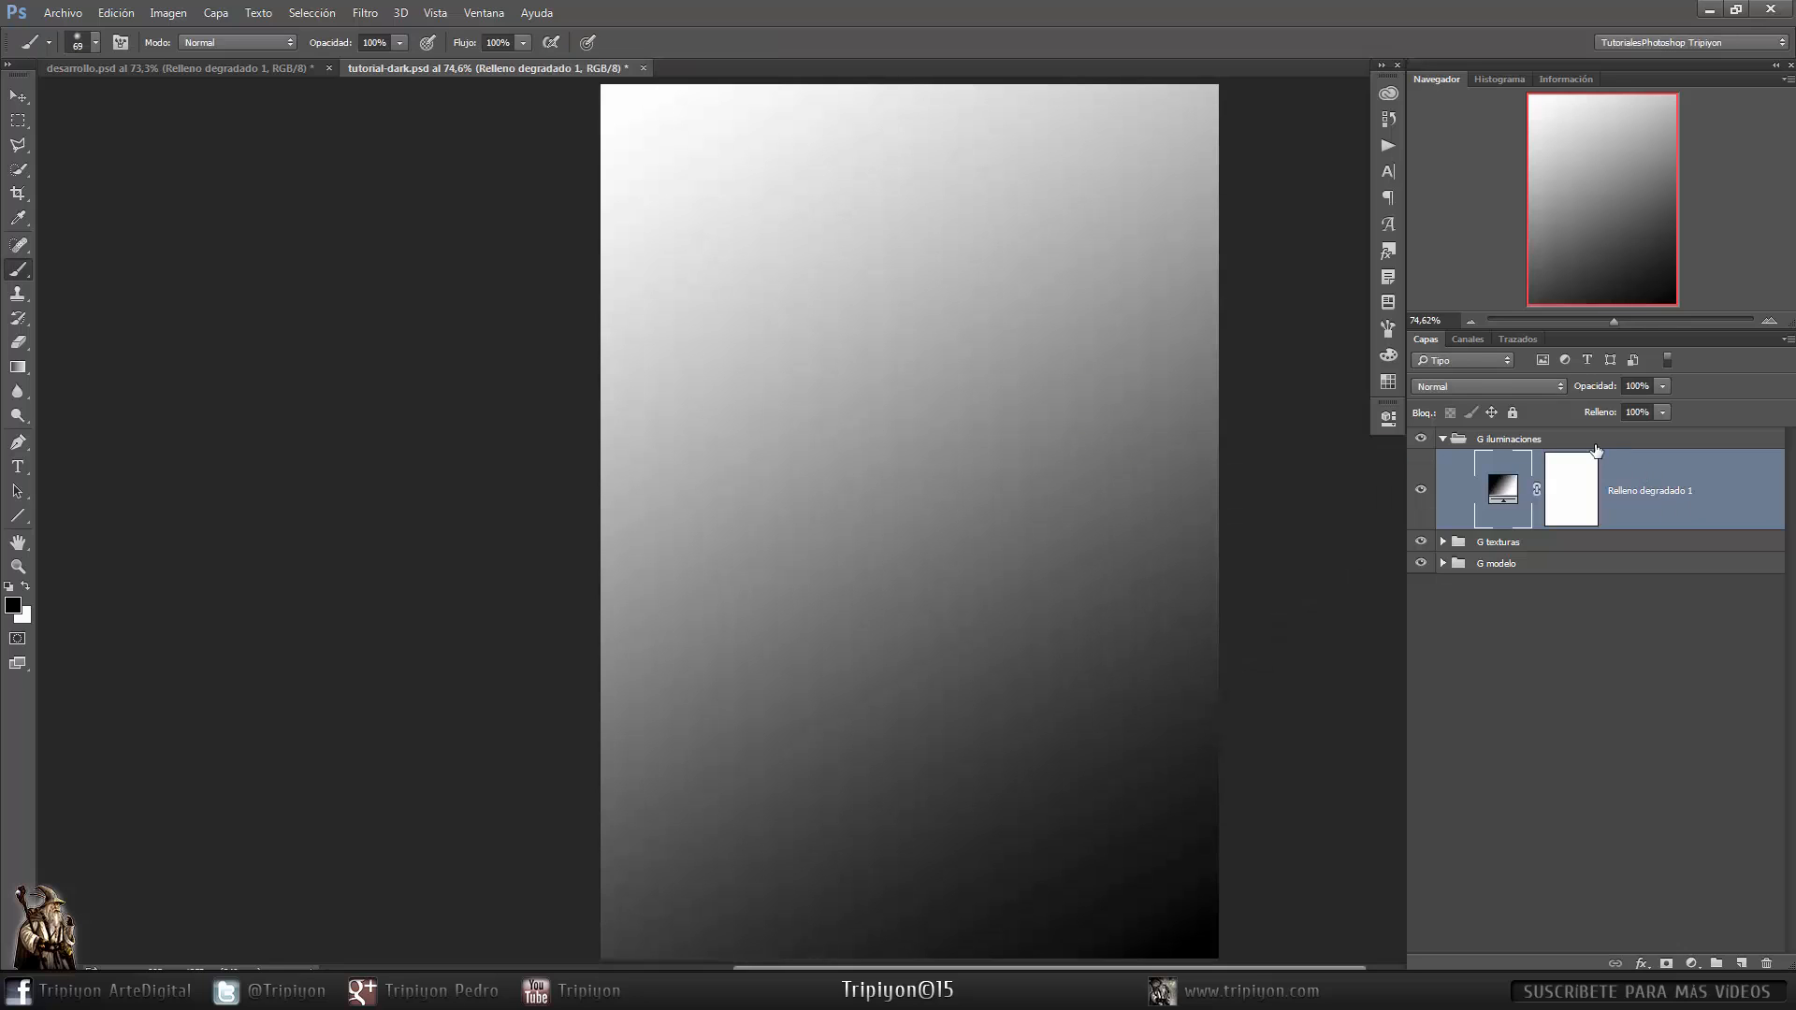
click(1480, 387)
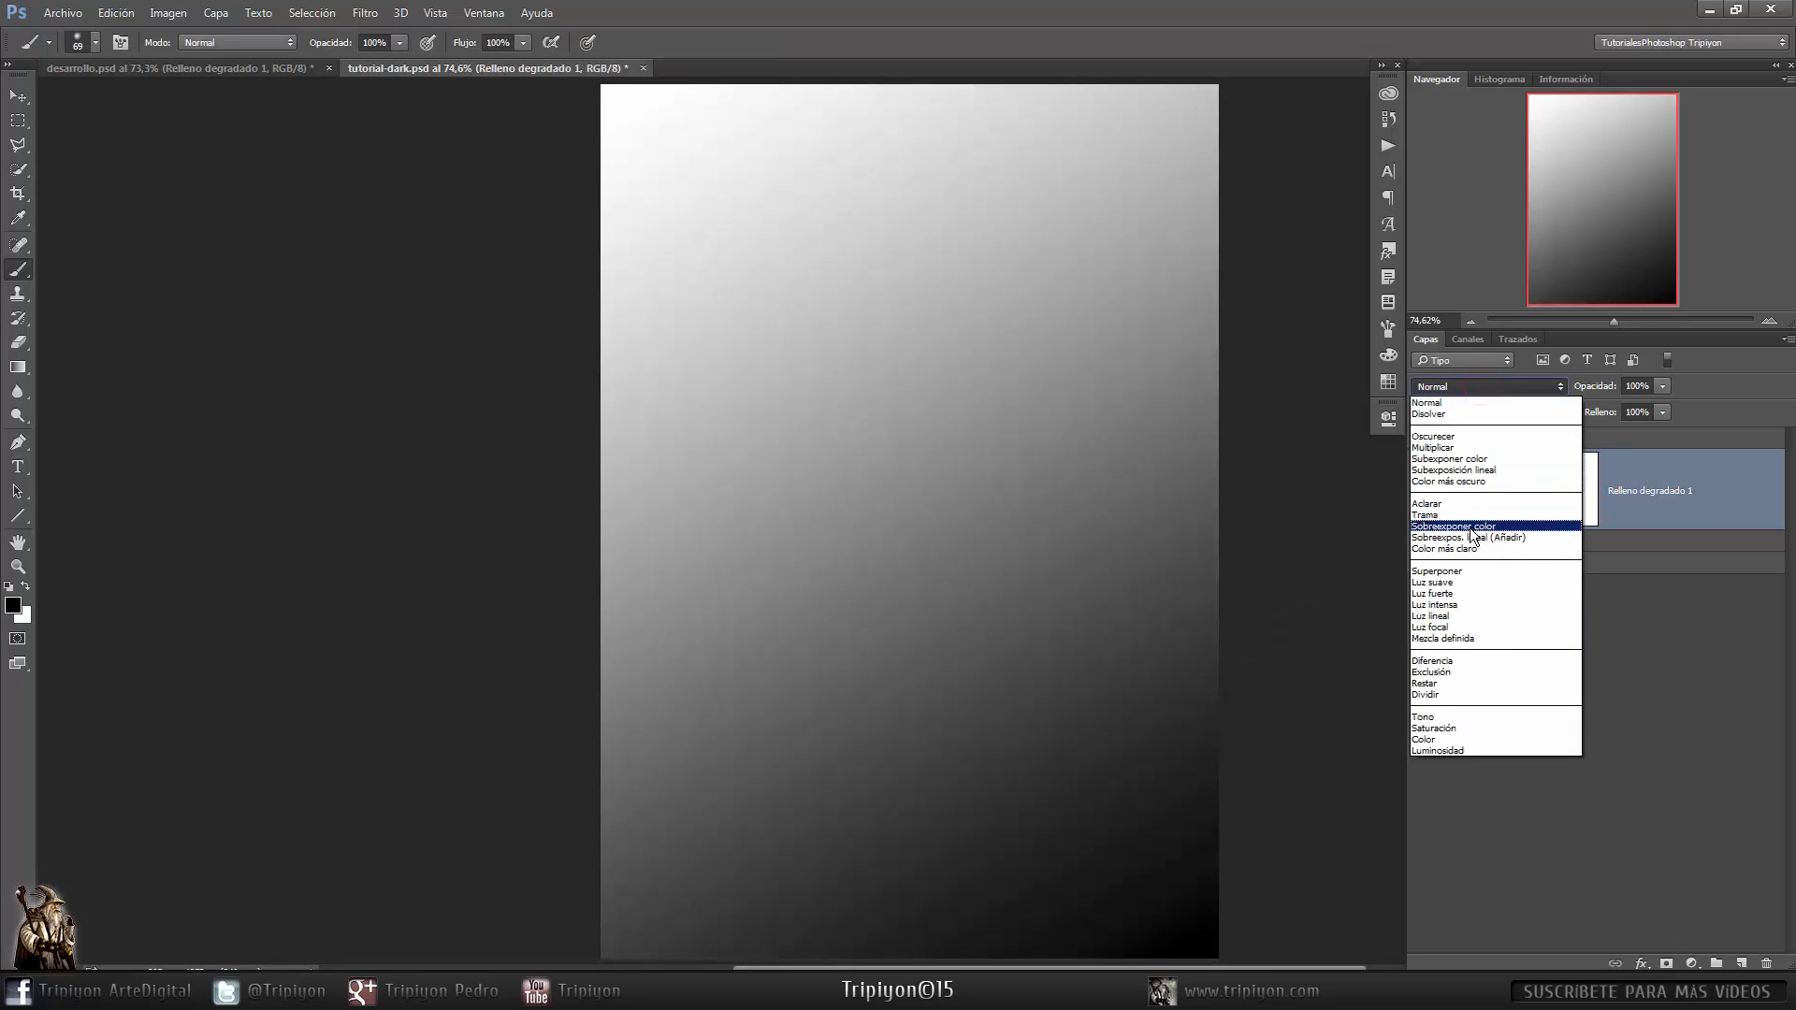
click(1479, 569)
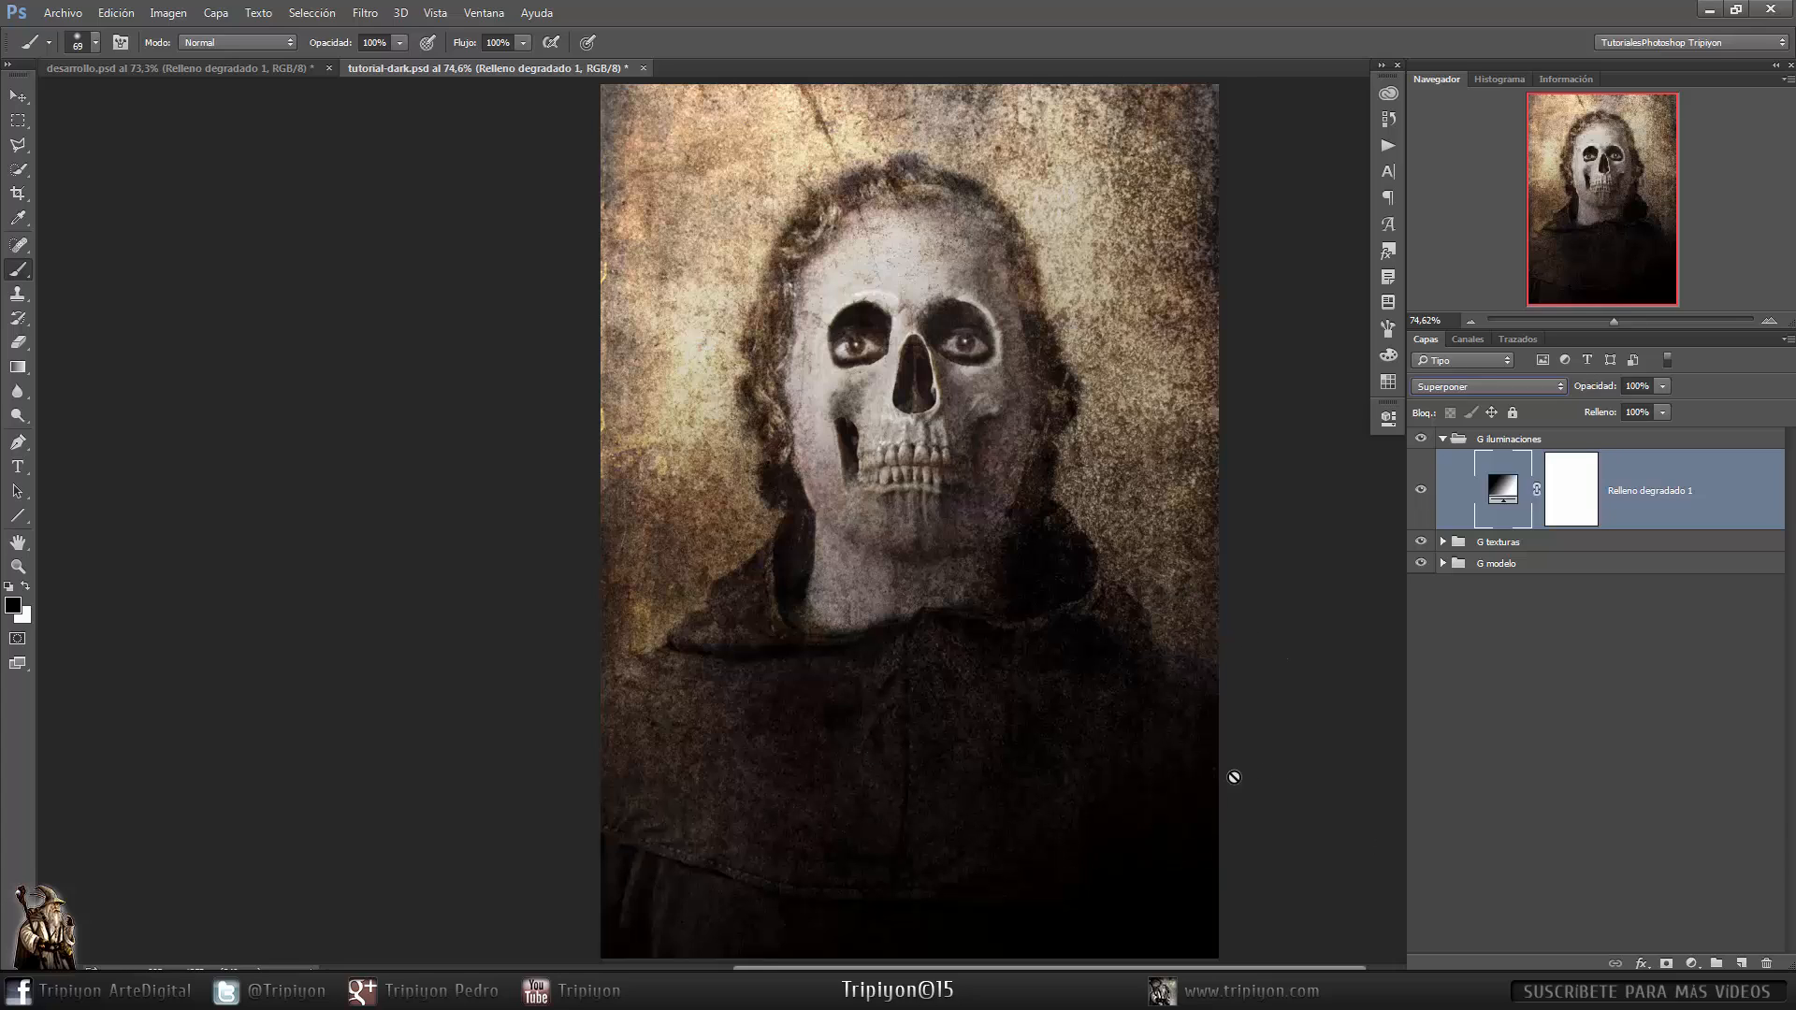
- Paint black on the gradient fill's mask over the skull face
click(1575, 502)
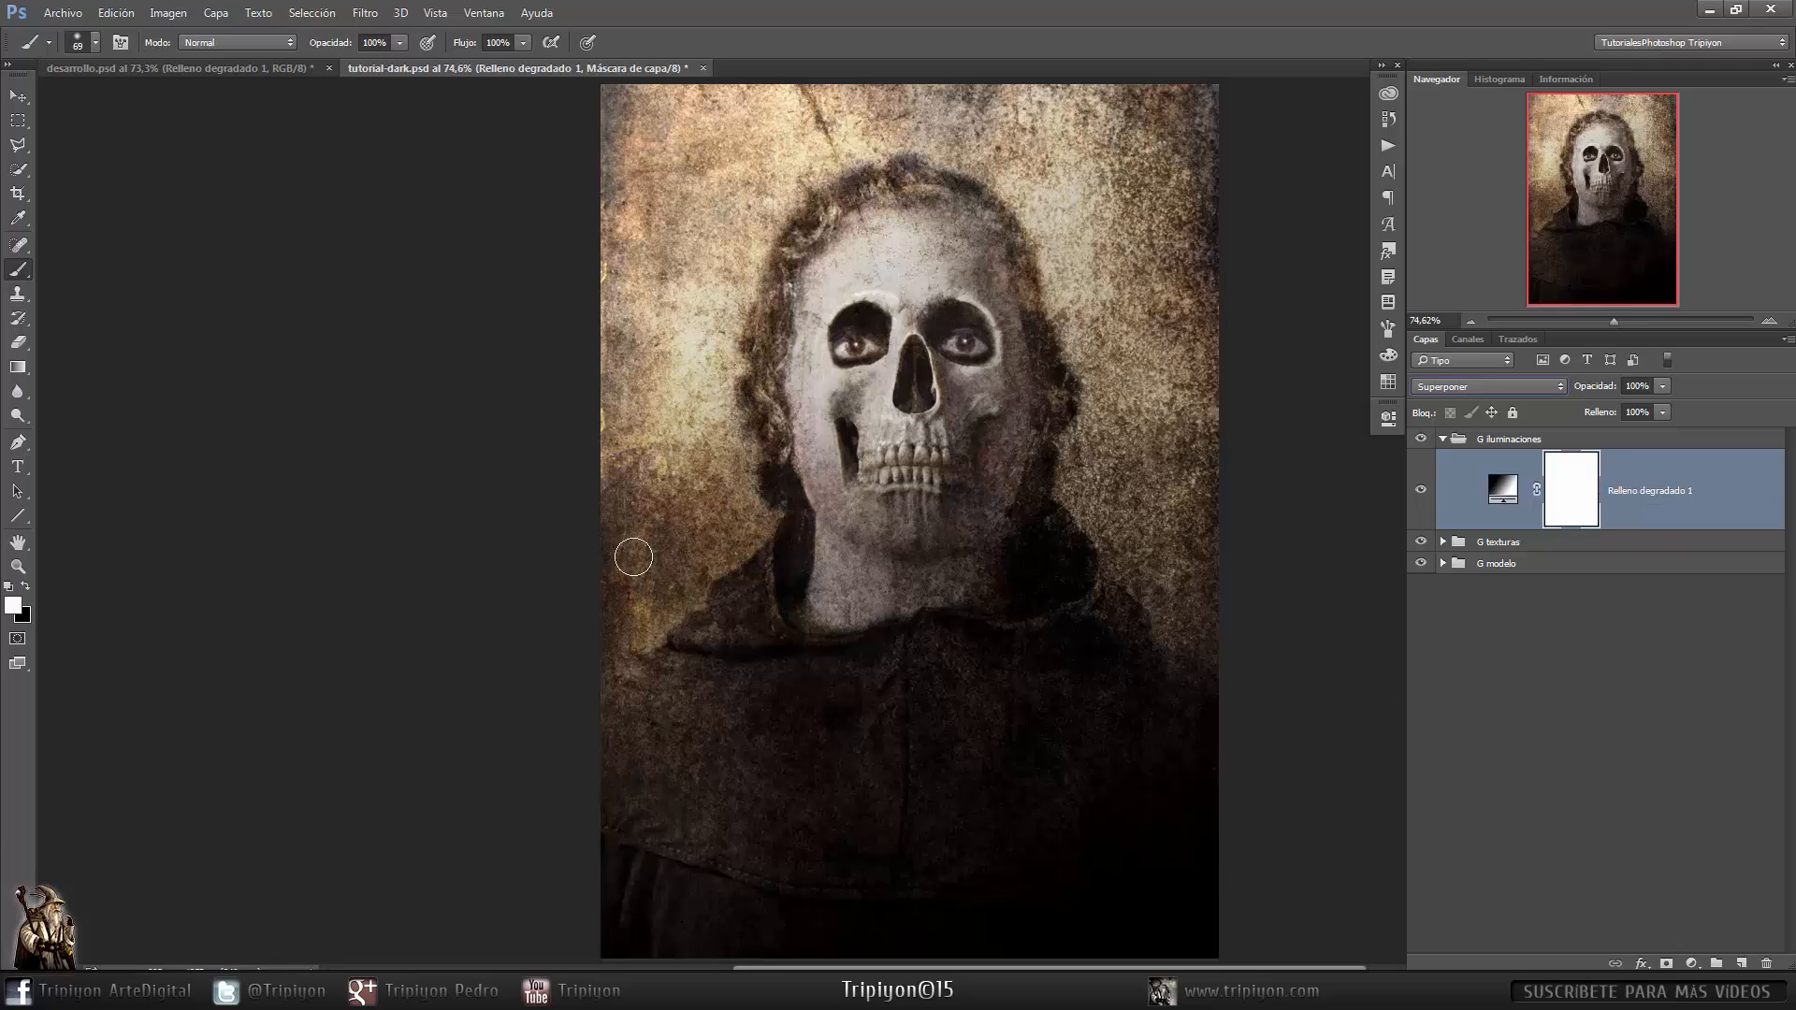
key(x)
drag(832, 468, 881, 478)
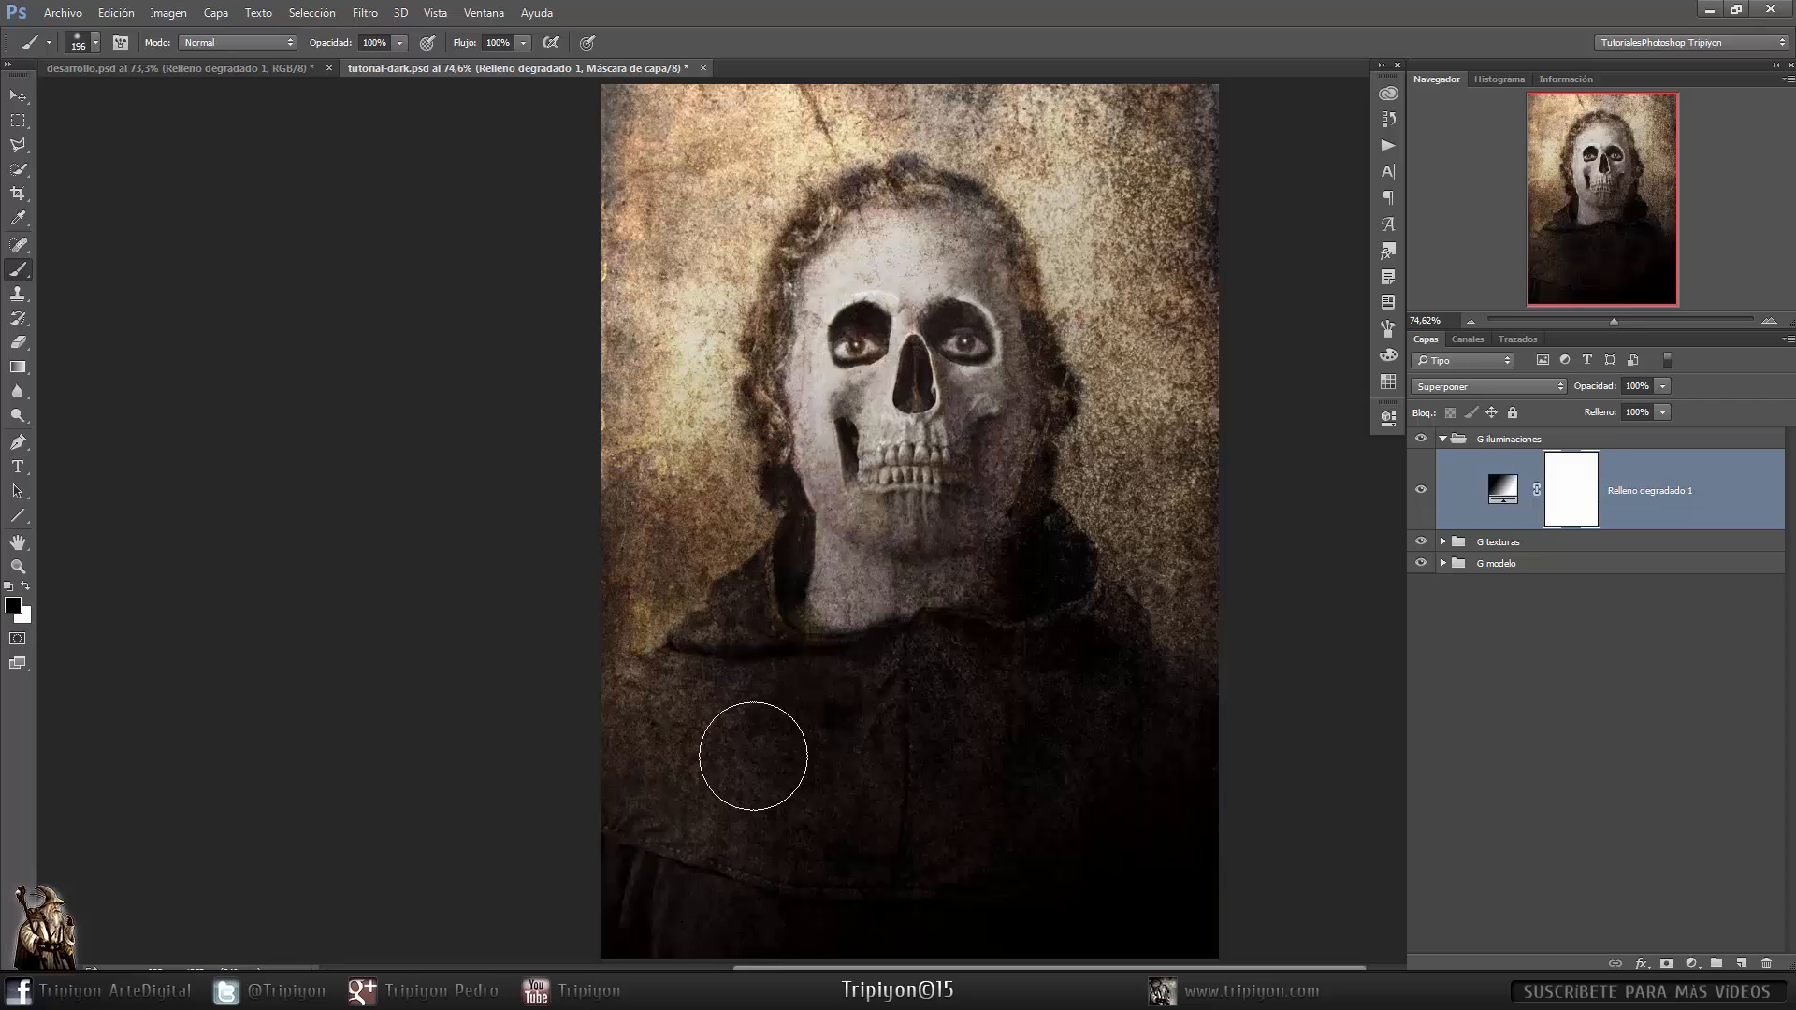
mouse_move(886, 285)
mouse_down()
mouse_move(902, 240)
mouse_move(874, 265)
mouse_move(853, 238)
mouse_move(875, 346)
mouse_move(853, 386)
mouse_move(864, 275)
mouse_move(840, 416)
mouse_move(802, 407)
mouse_move(852, 496)
mouse_move(805, 363)
mouse_move(815, 439)
mouse_up()
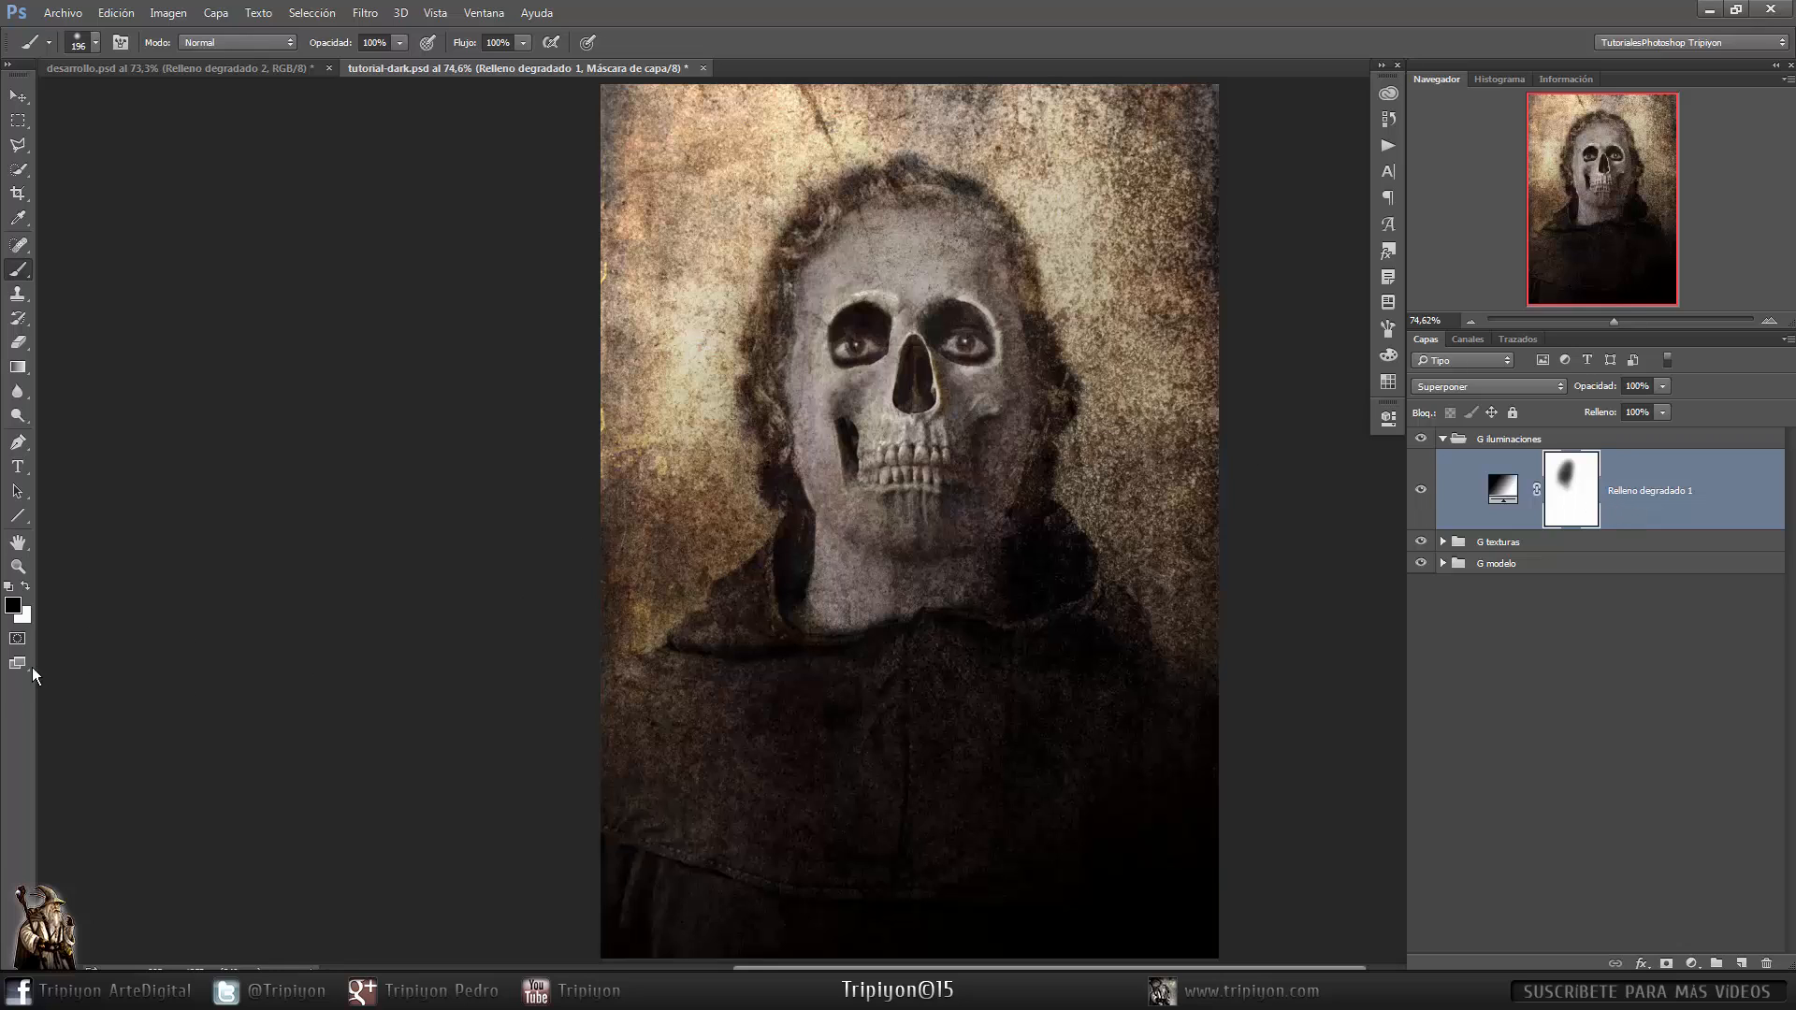
key(x)
- Add a white-to-transparent gradient fill layer at a 90° angle and set its blend mode to Luz suave
click(1688, 964)
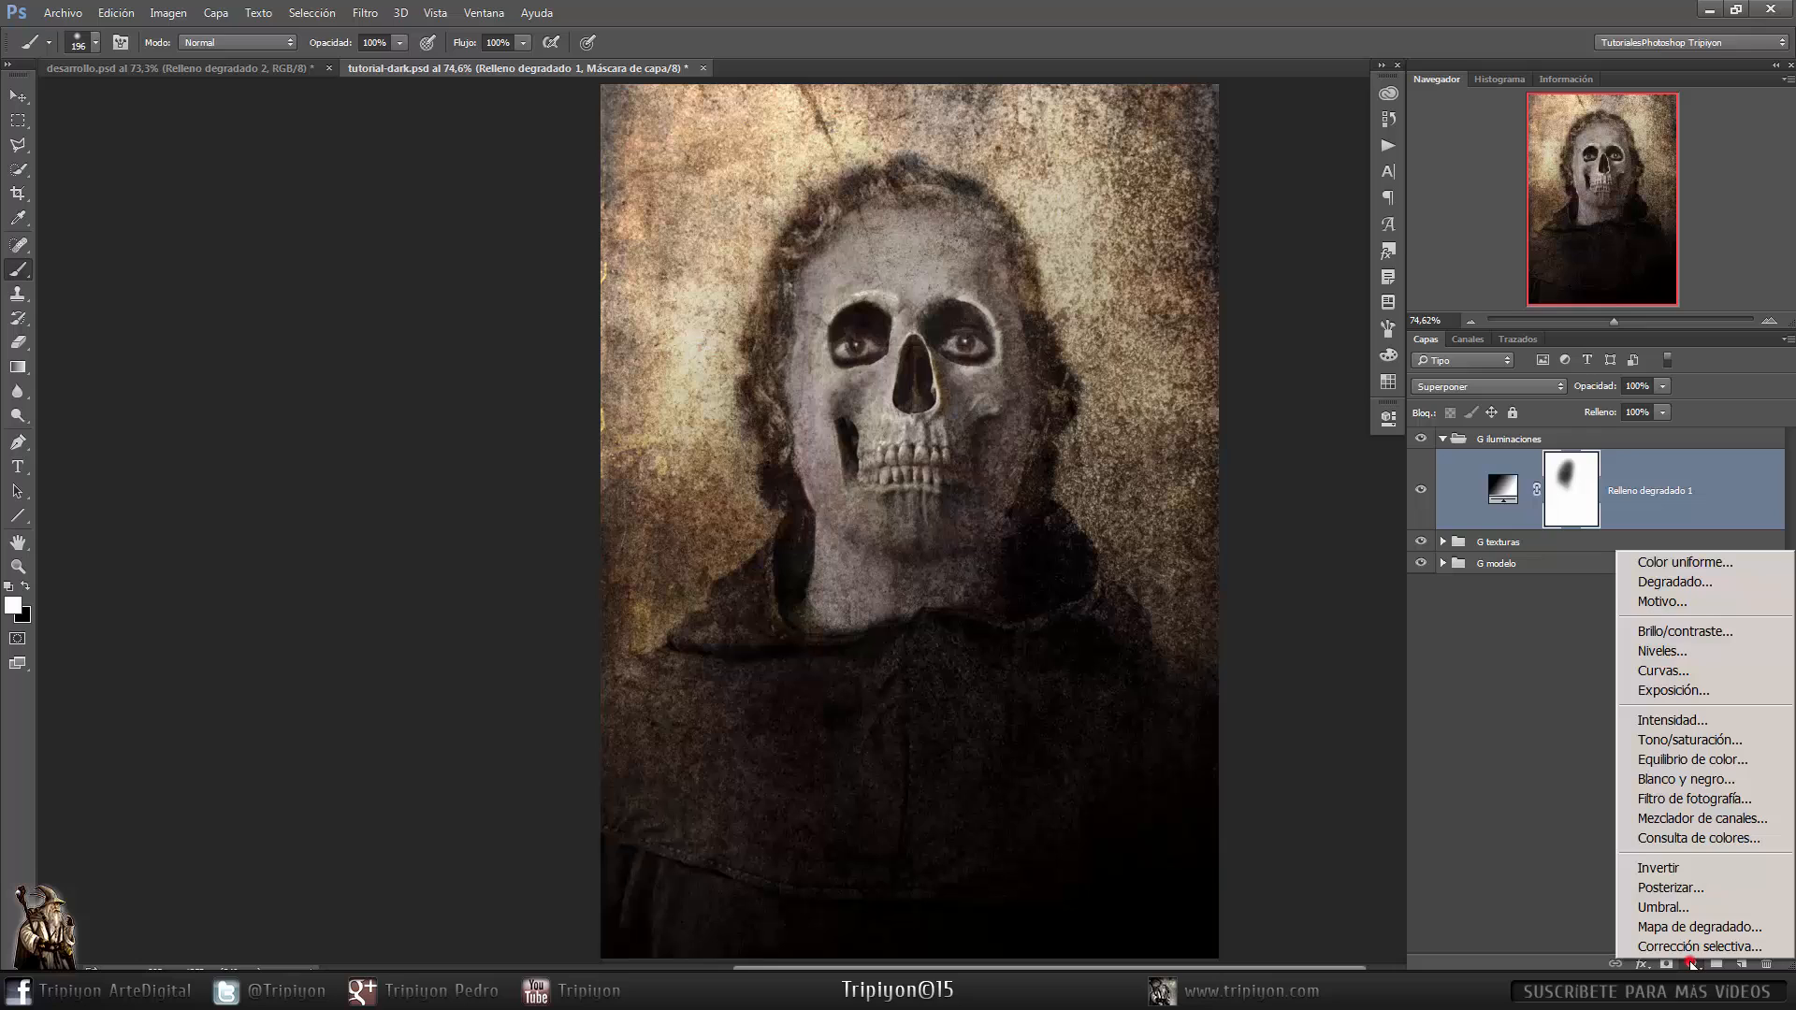
click(1696, 583)
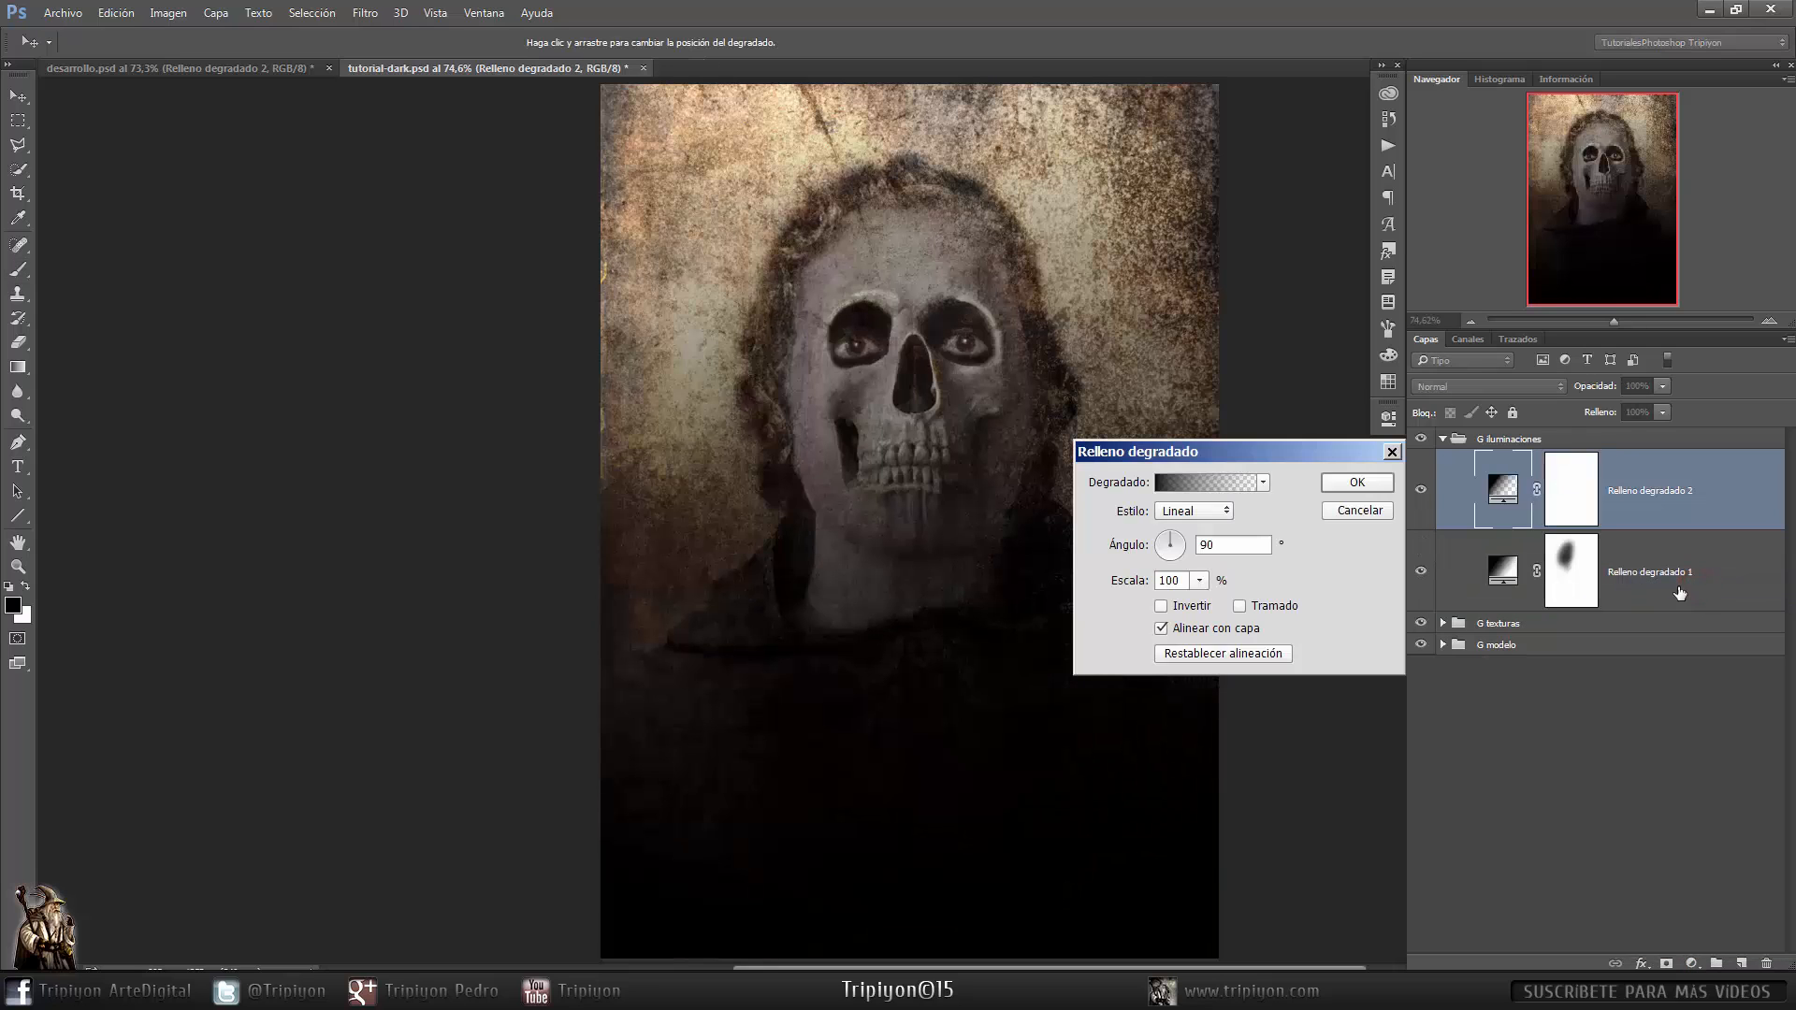
click(1262, 481)
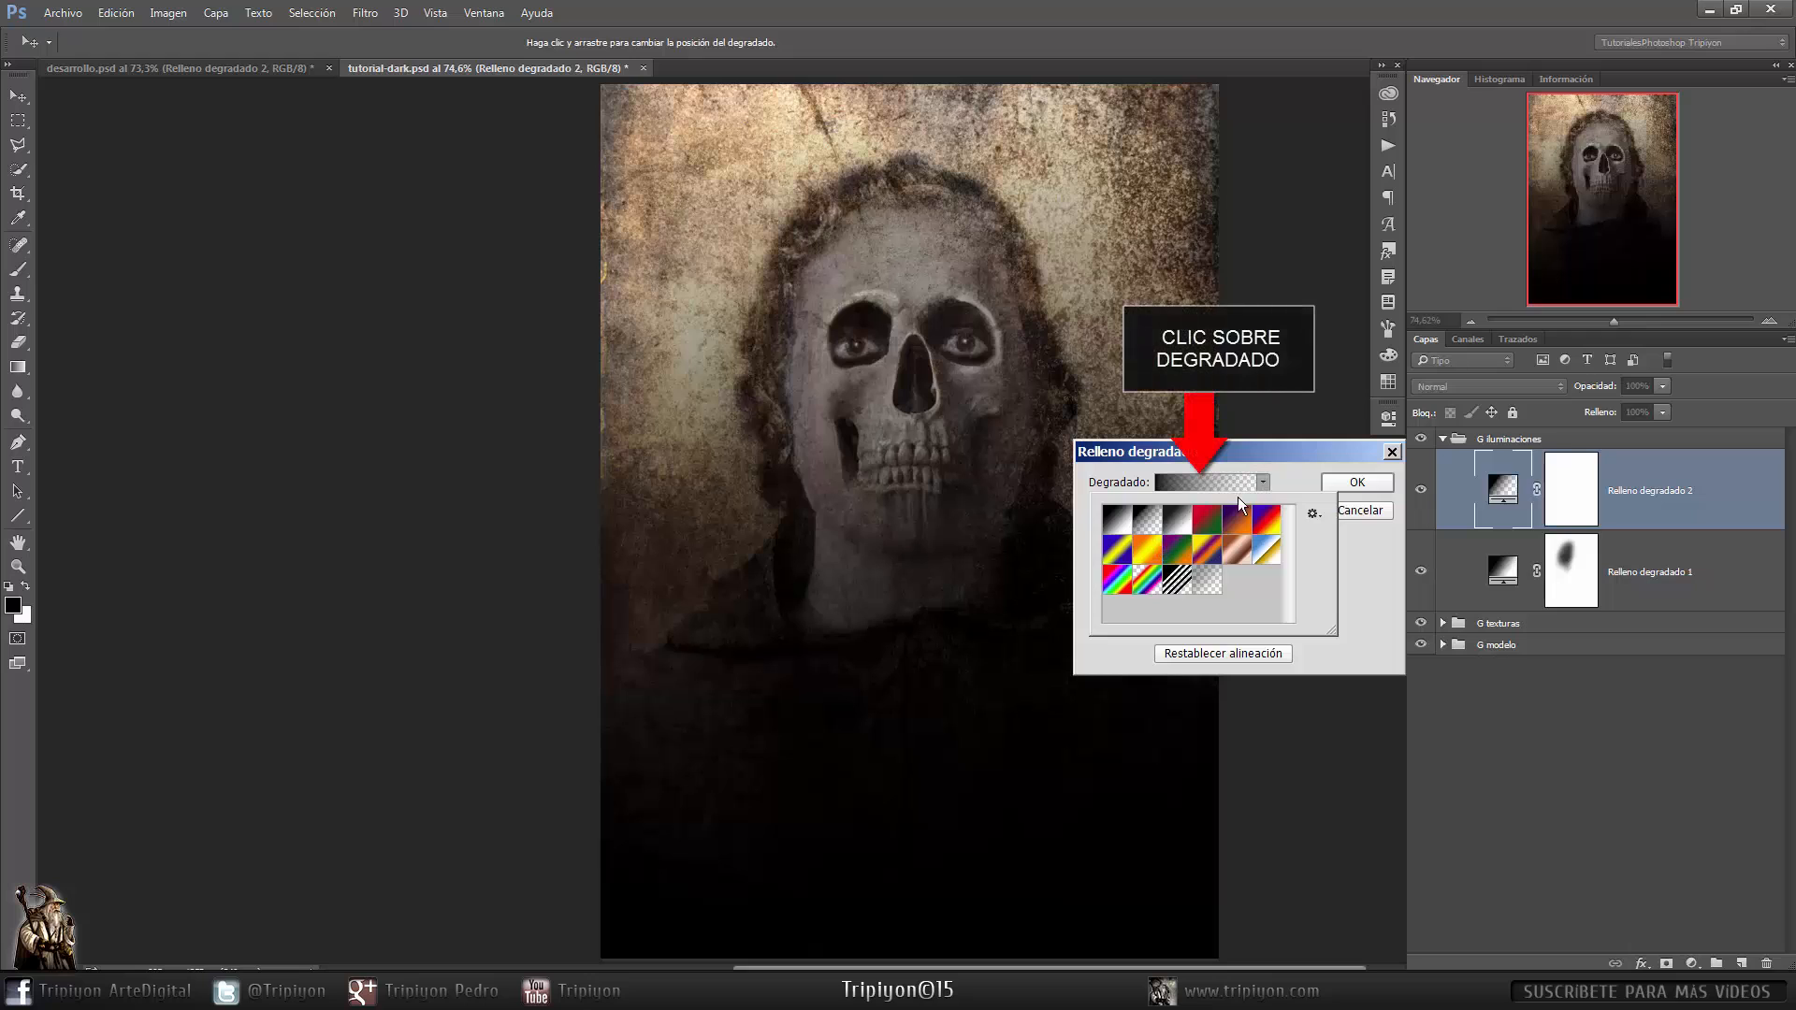
click(1243, 479)
click(1210, 480)
double_click(710, 488)
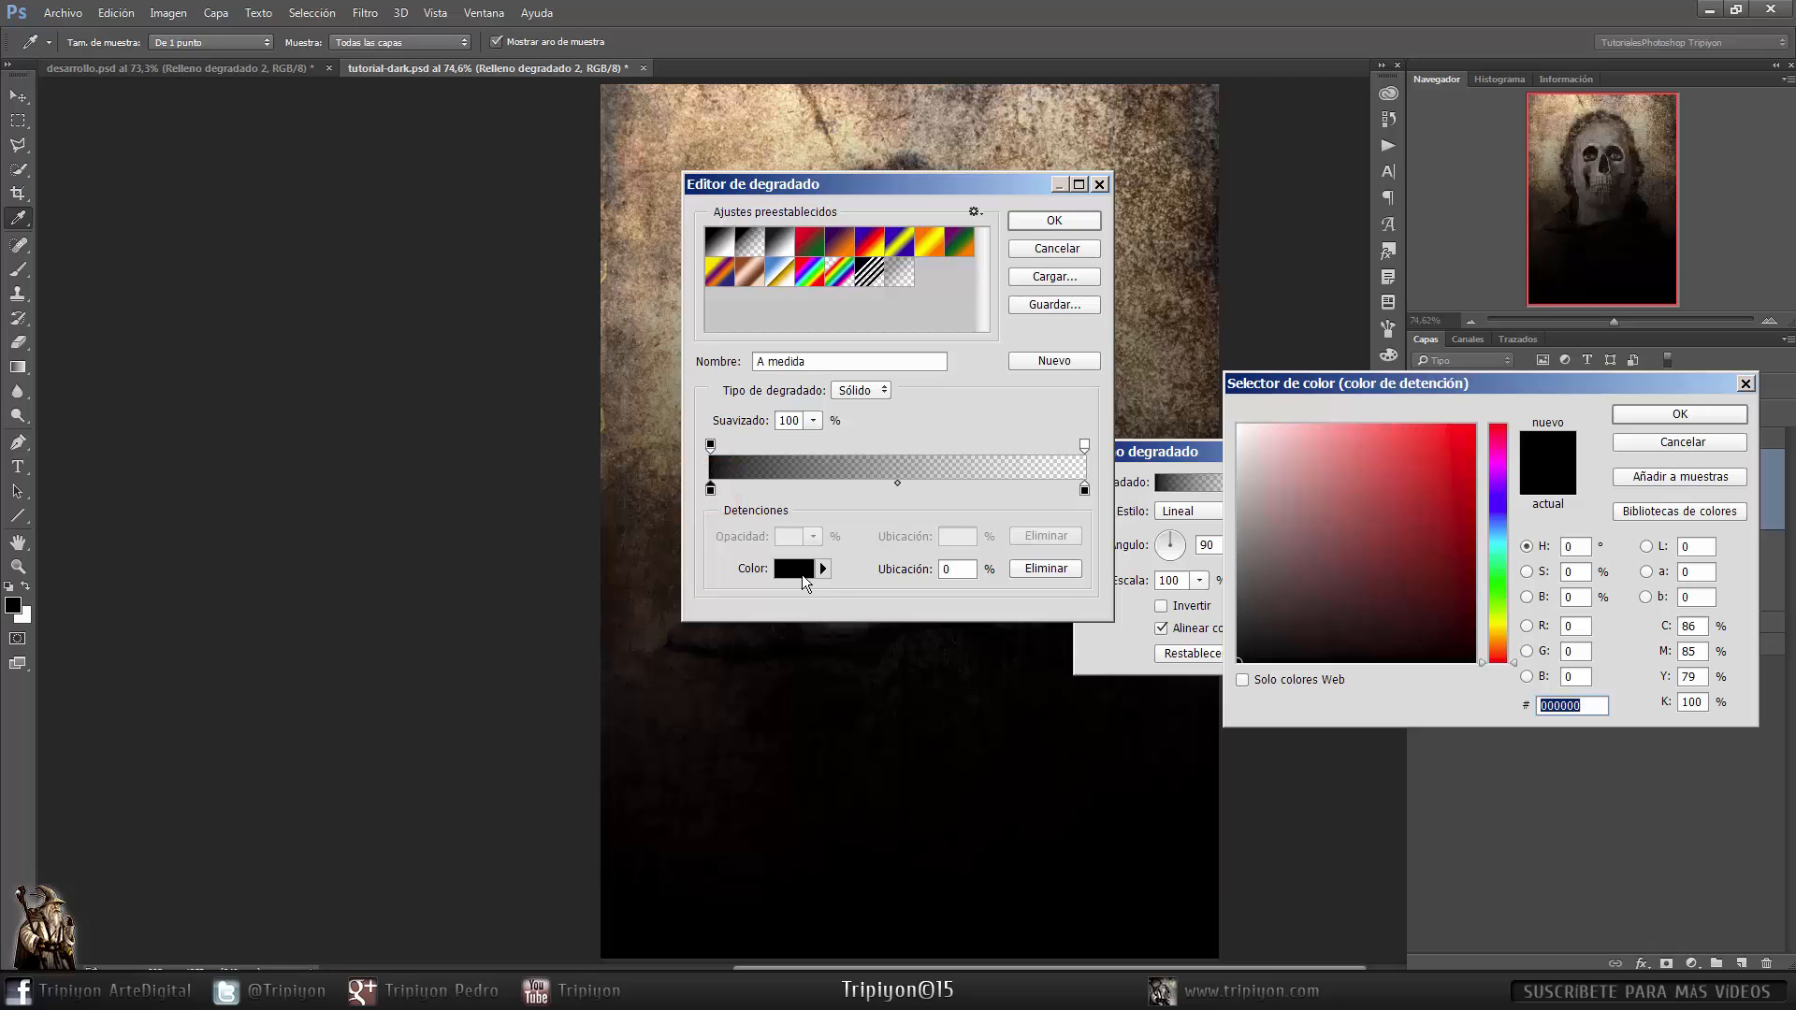
text(ffffff)
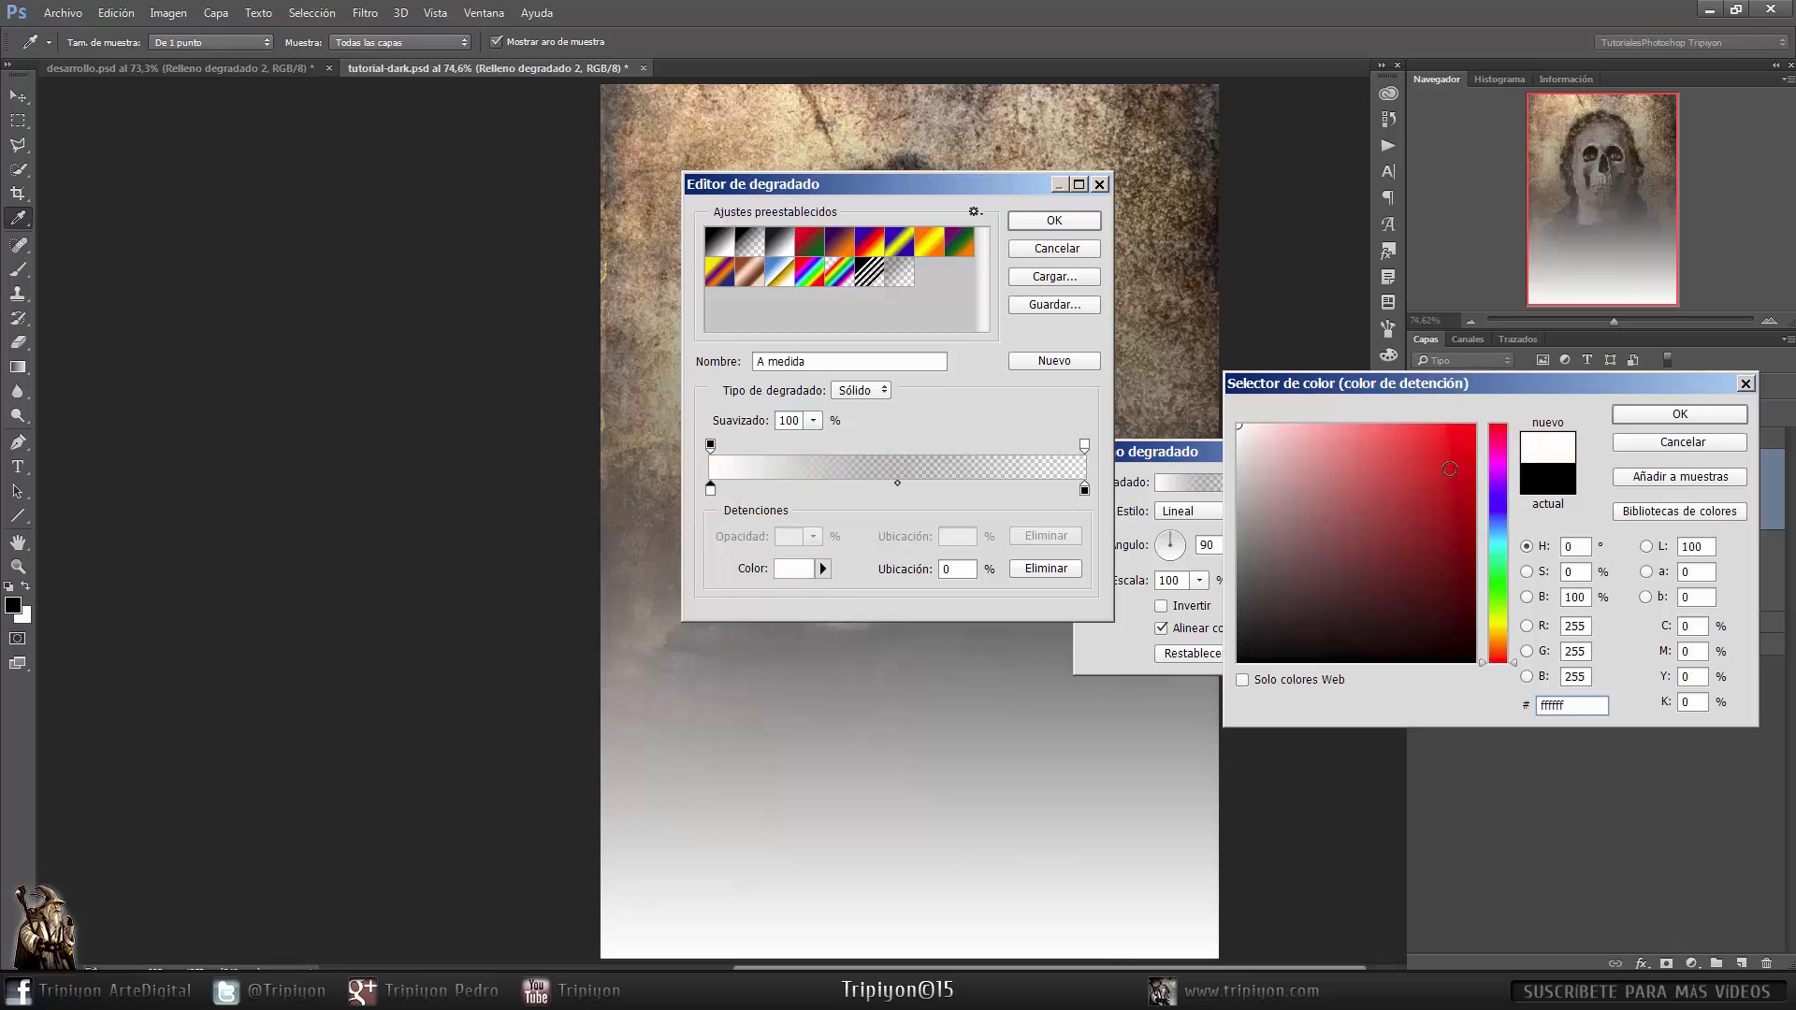
click(1681, 419)
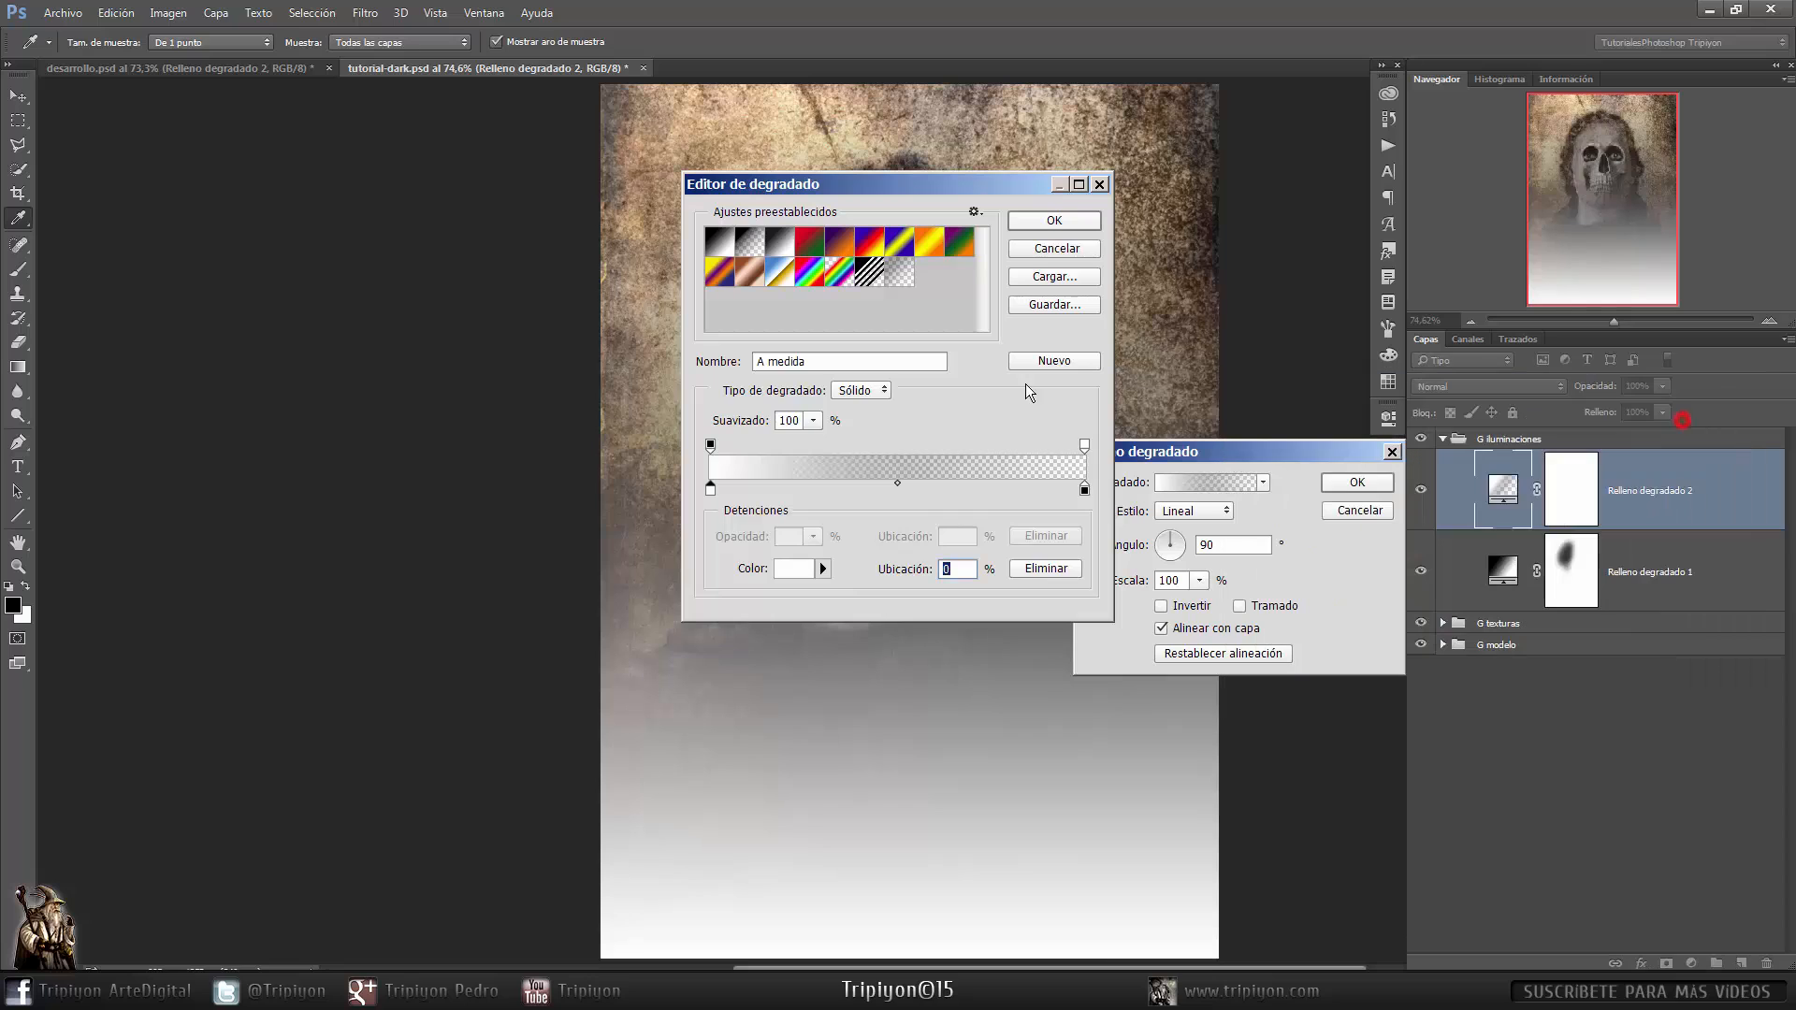
click(1038, 223)
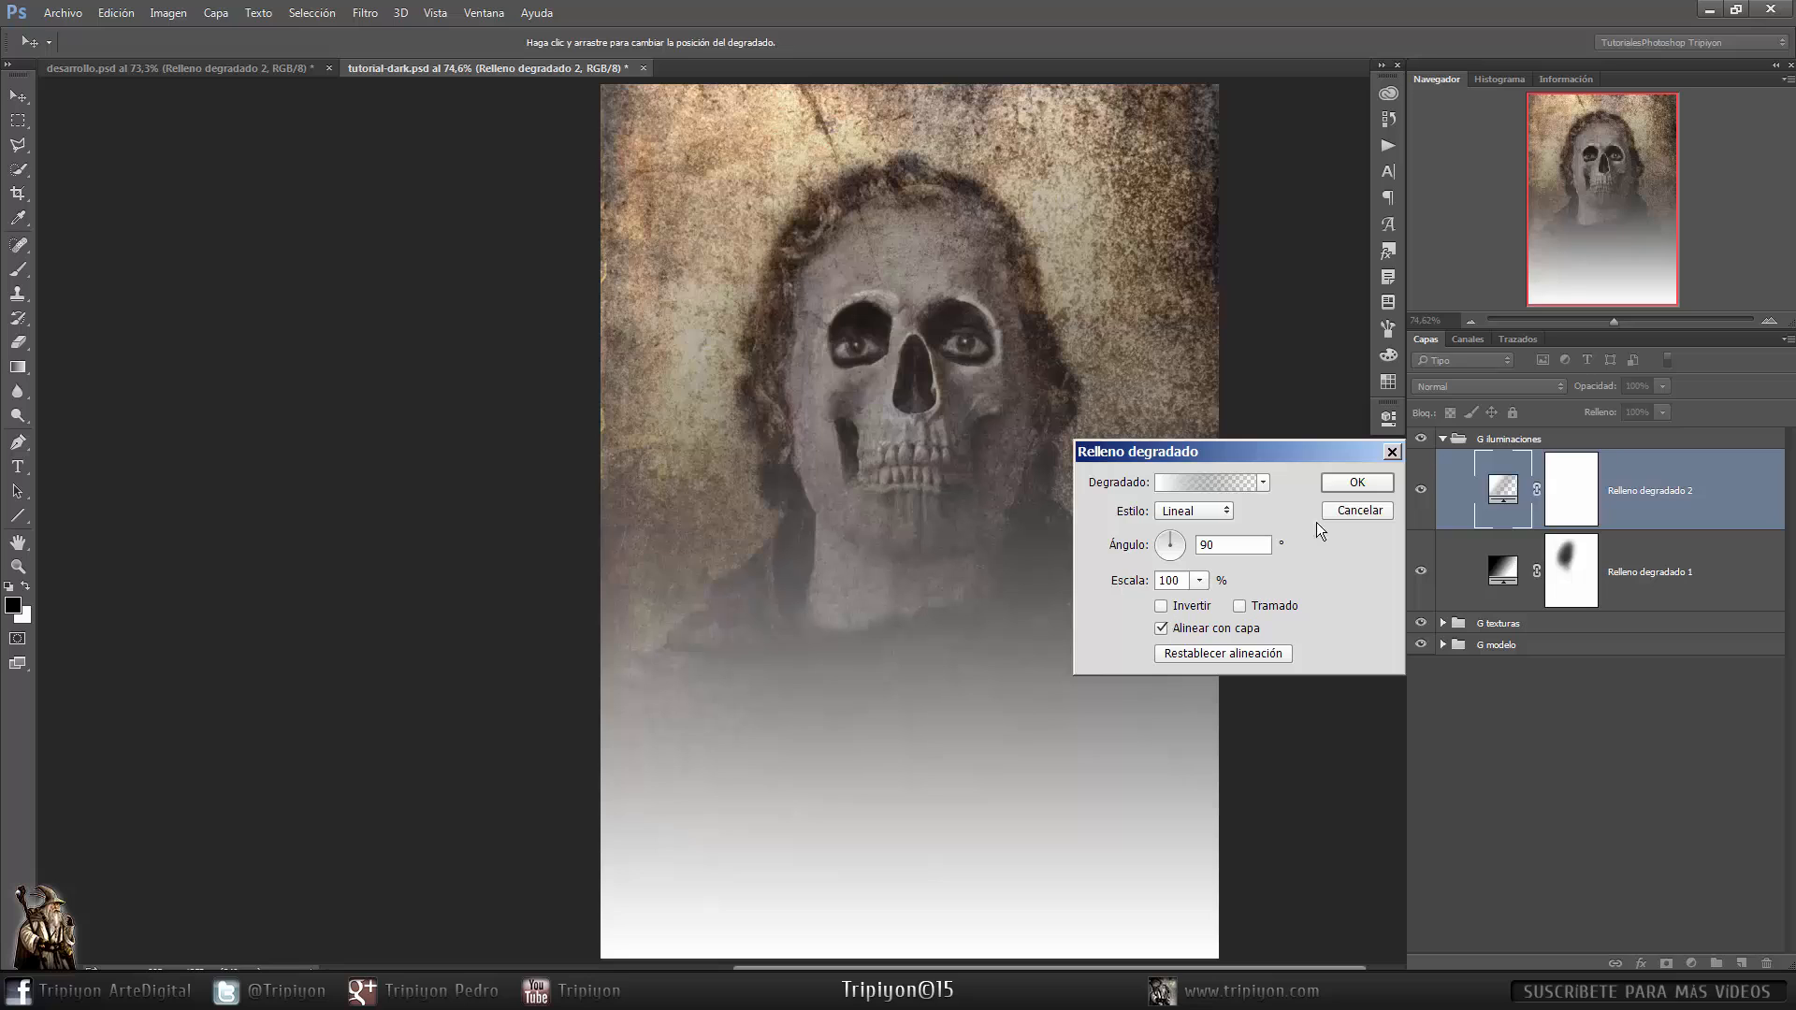
click(1358, 482)
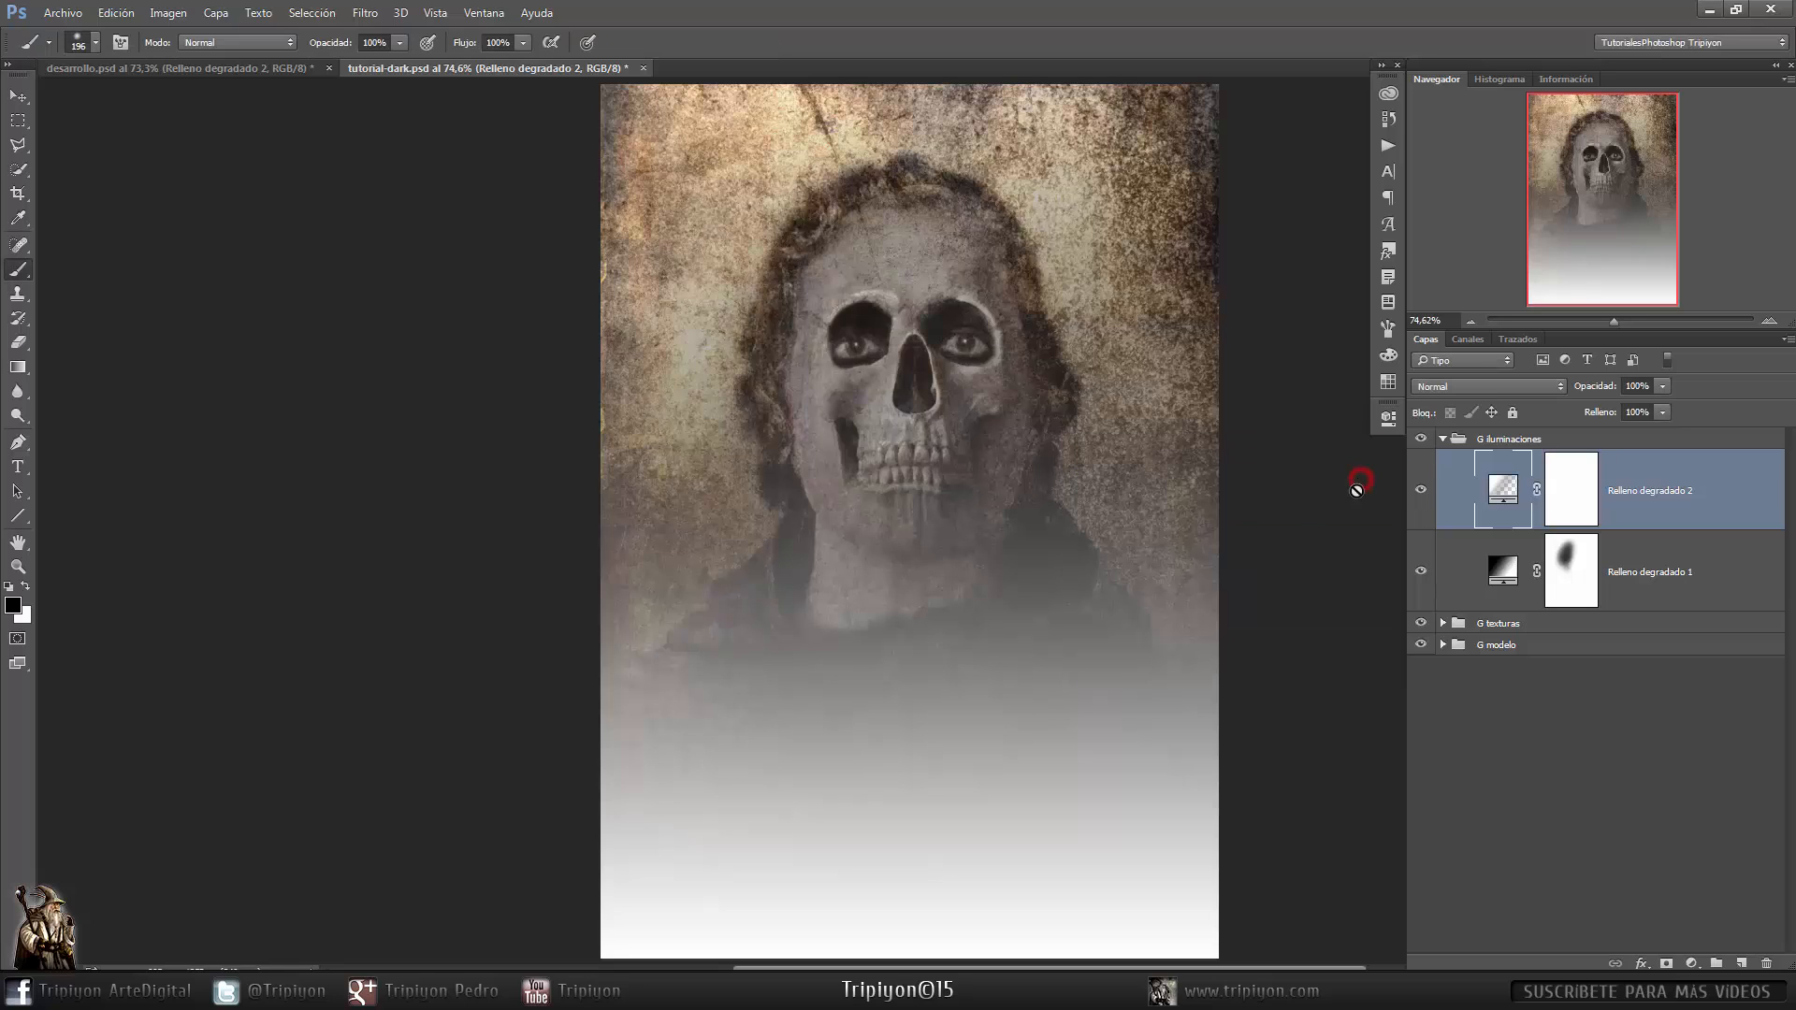
click(1489, 385)
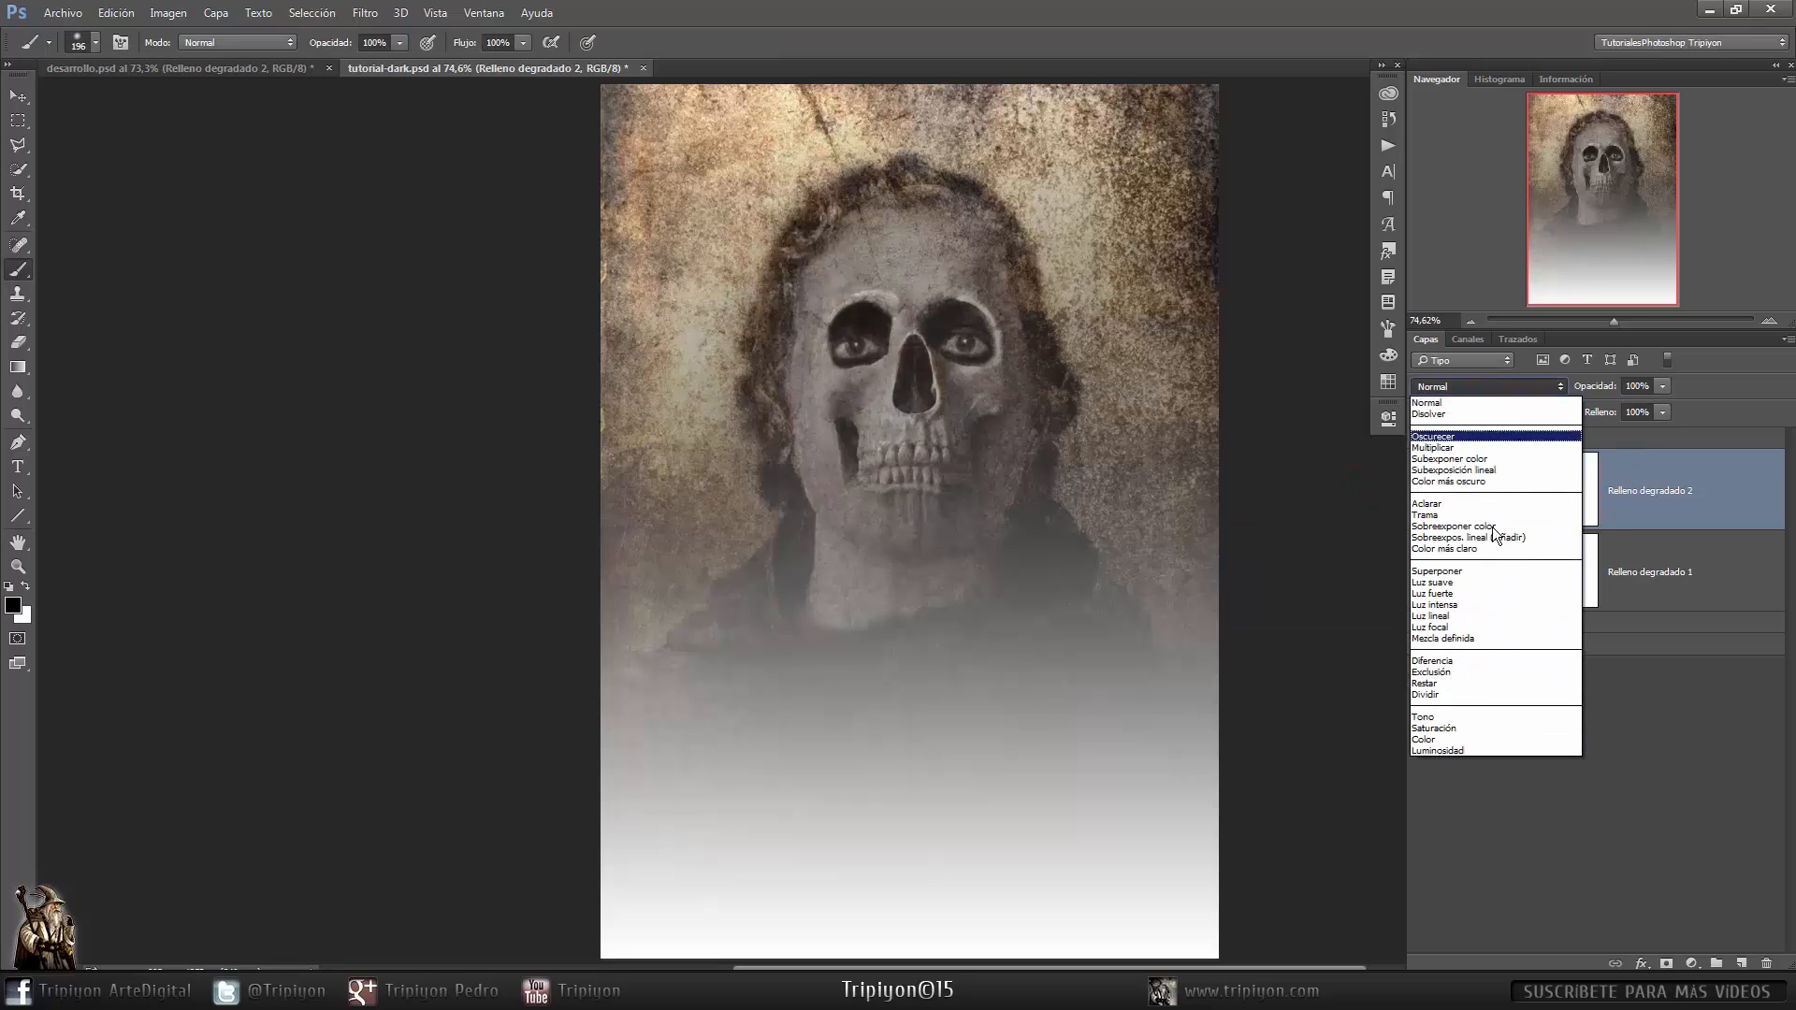
click(1491, 581)
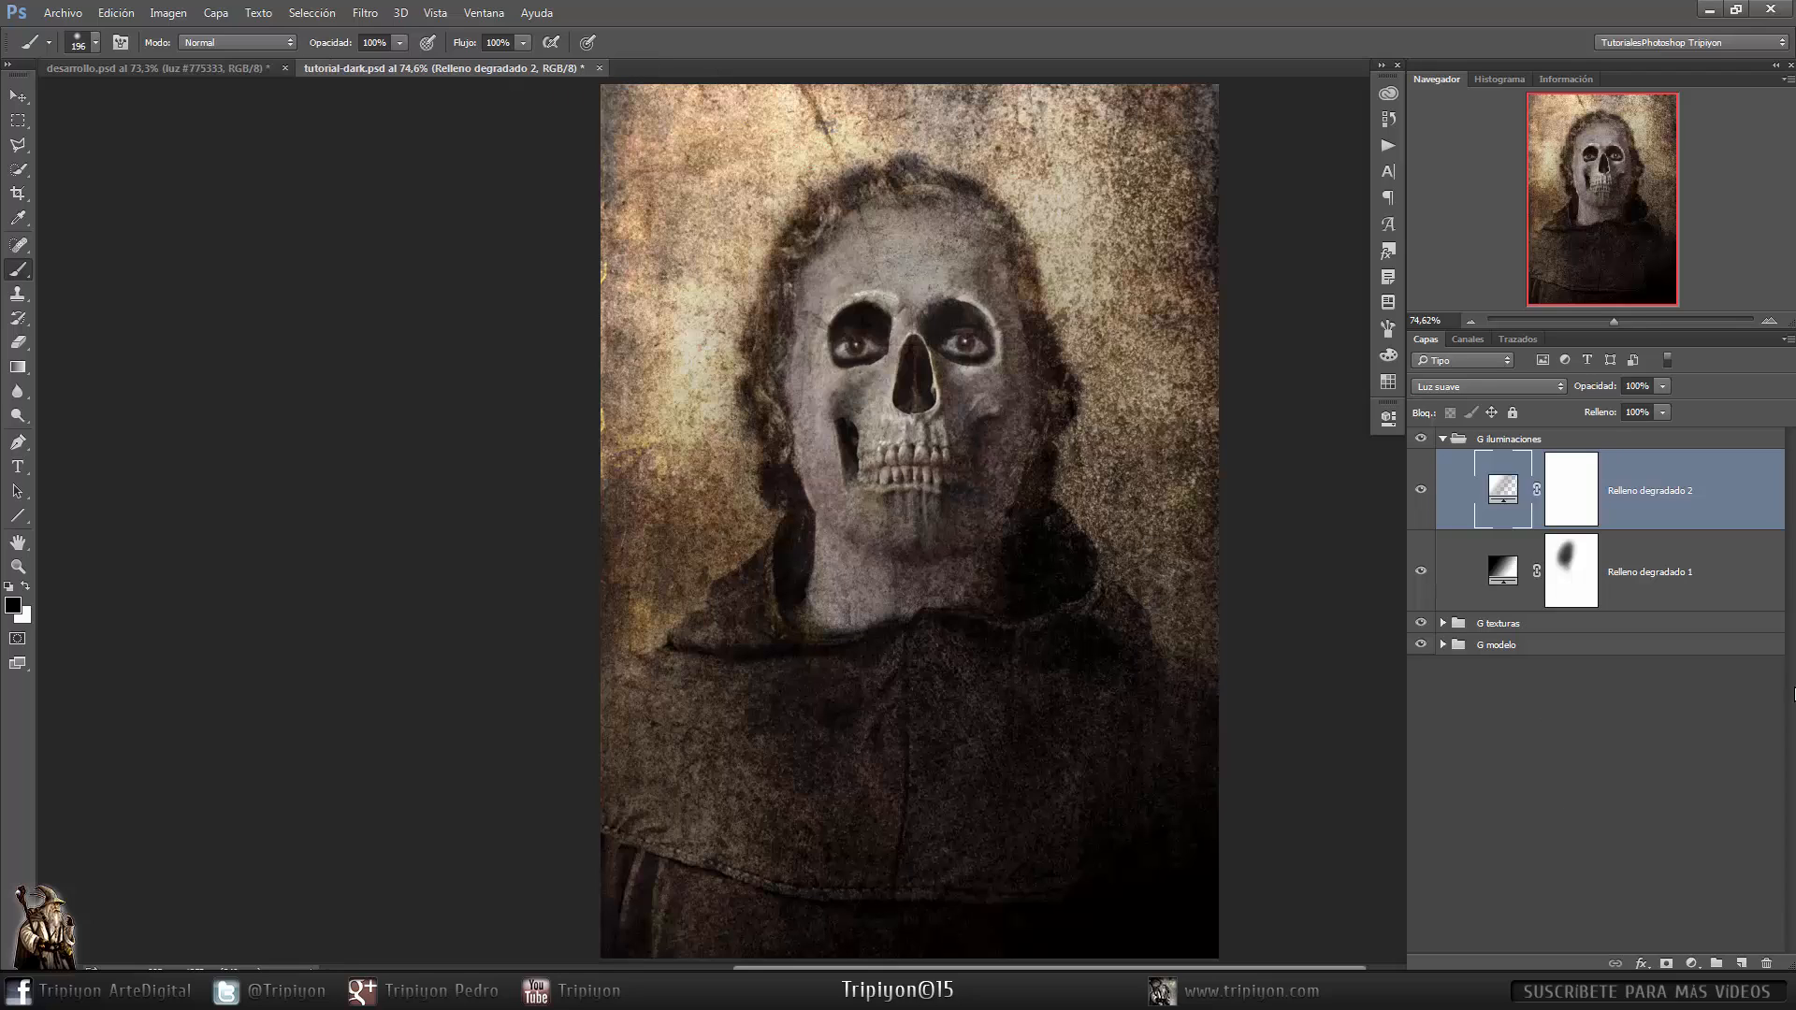
- Create a new empty layer above the gradients, set to Sobreexponer color at 40% opacity
click(1741, 964)
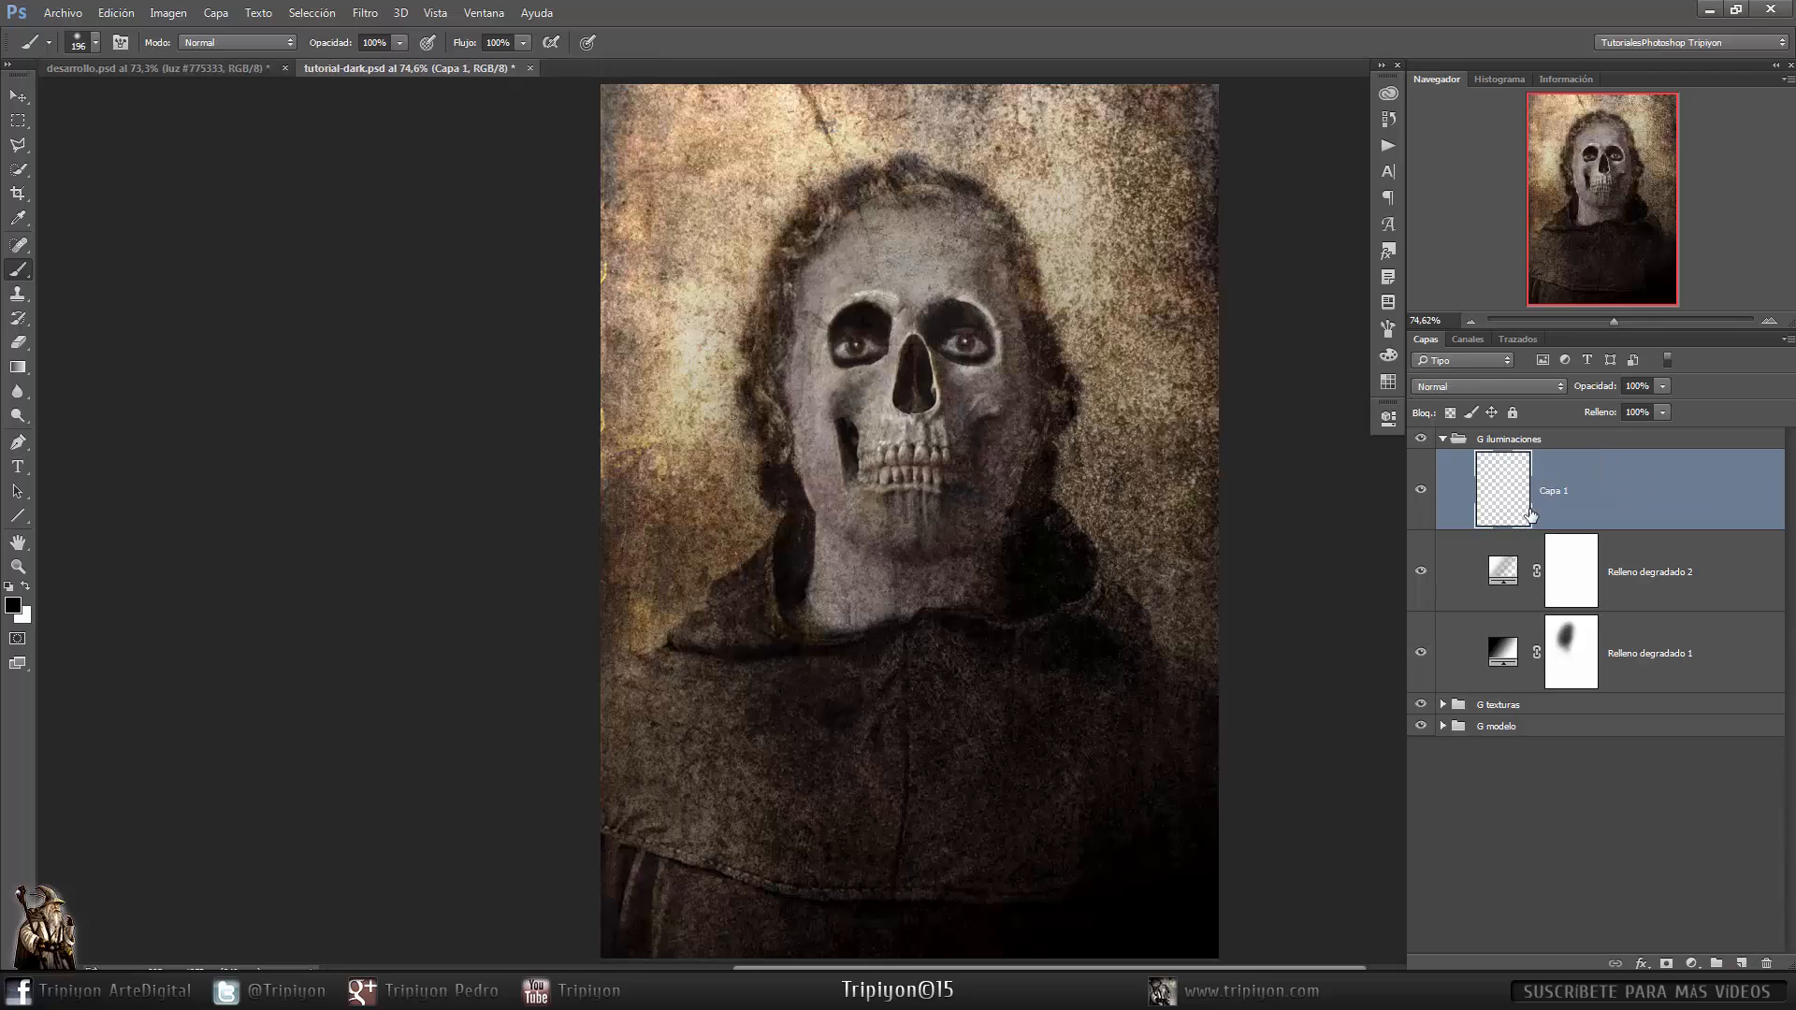
click(1516, 386)
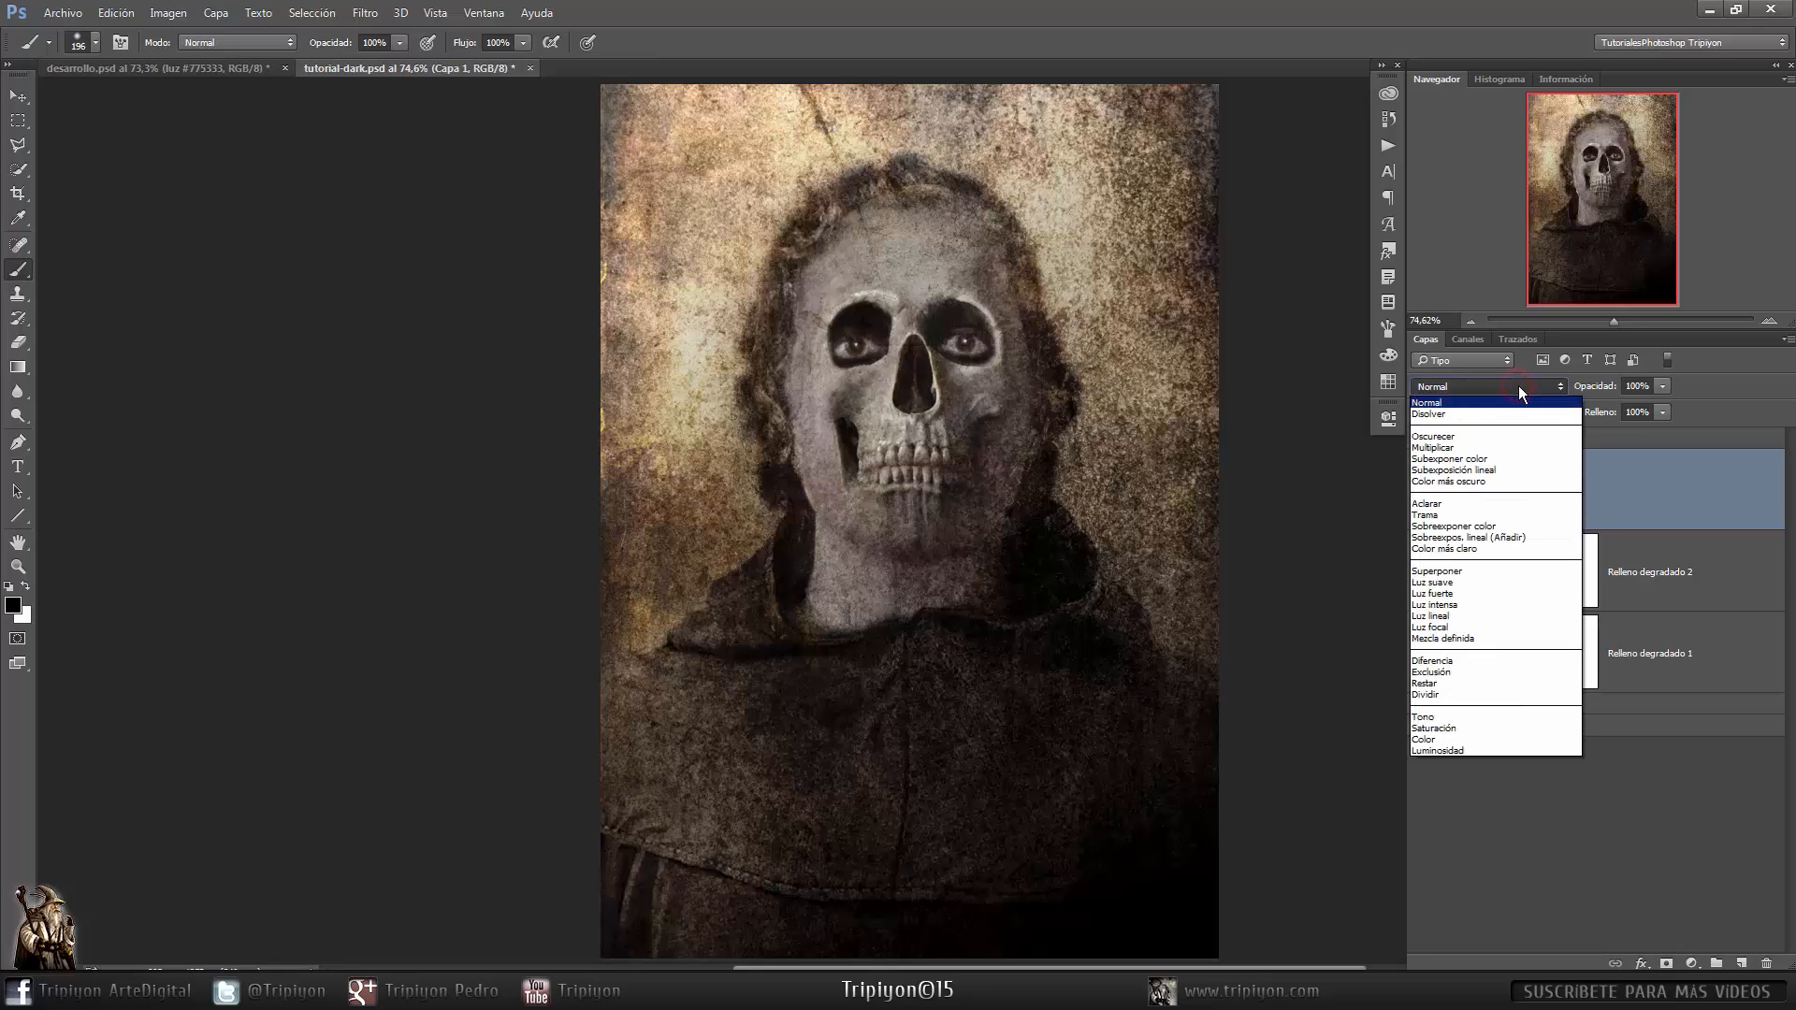
click(1517, 525)
key(l)
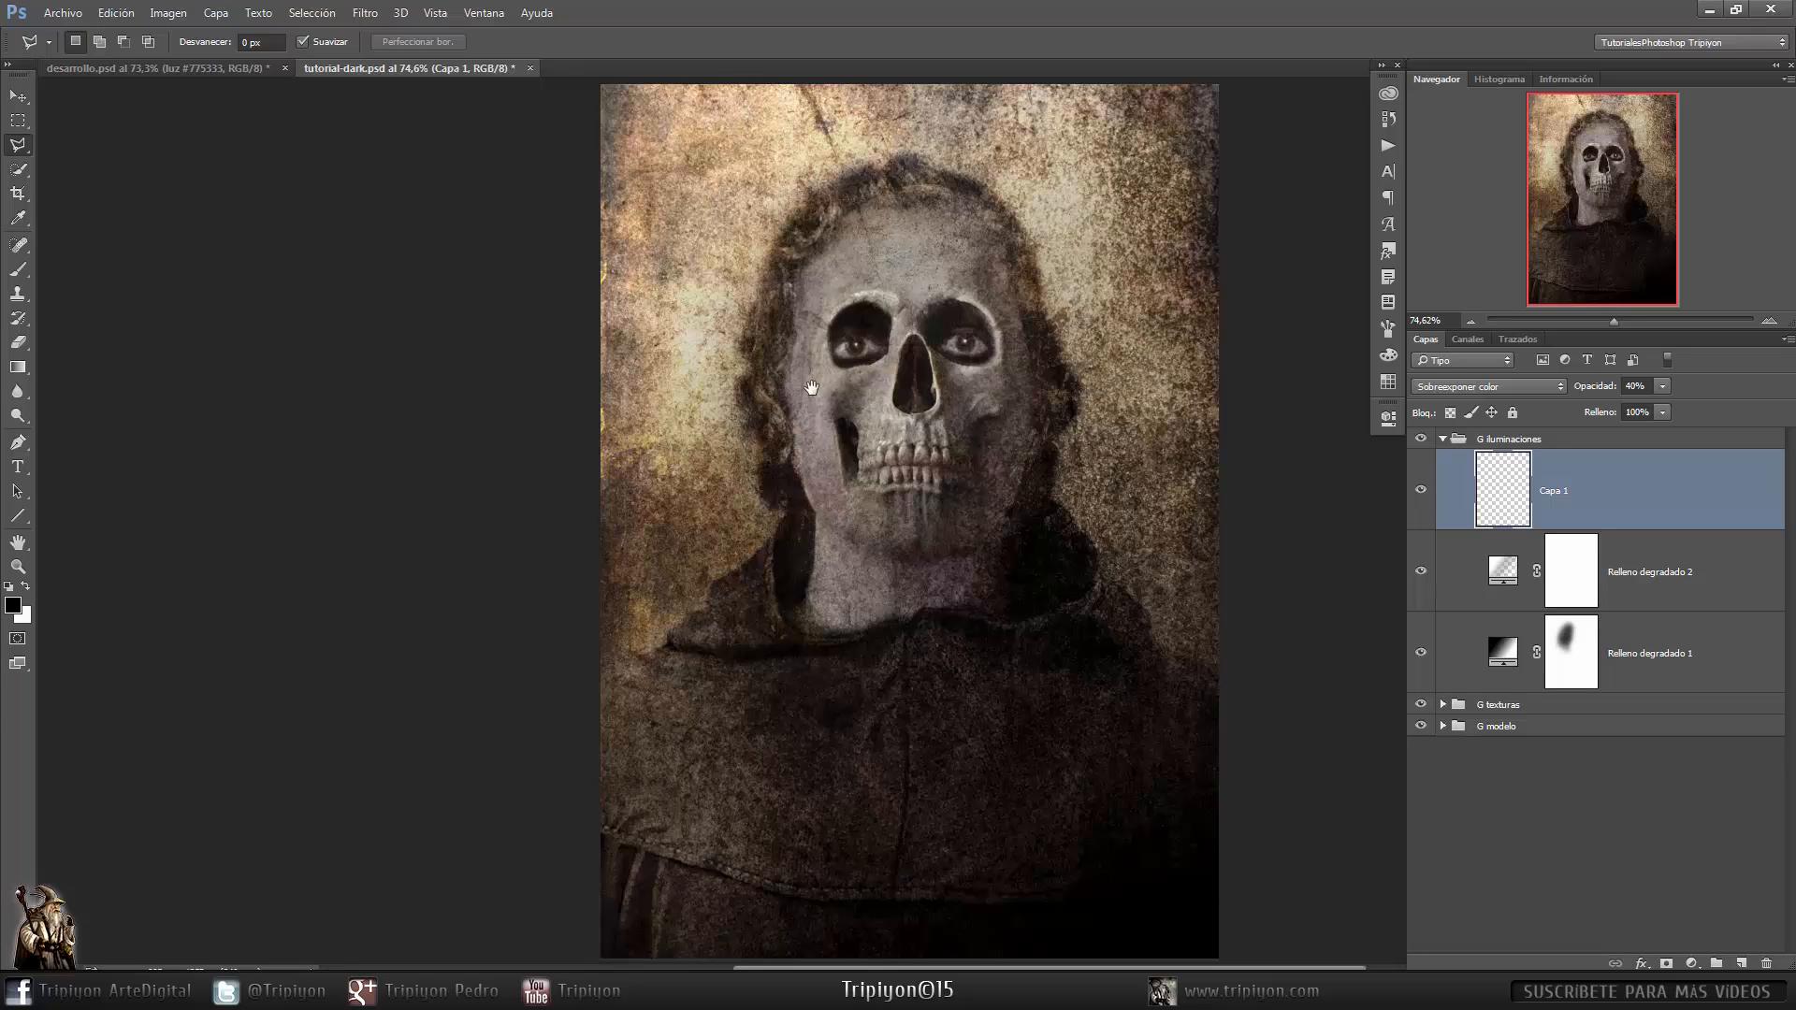
- Set the foreground colour to a brown, #775333
click(1389, 381)
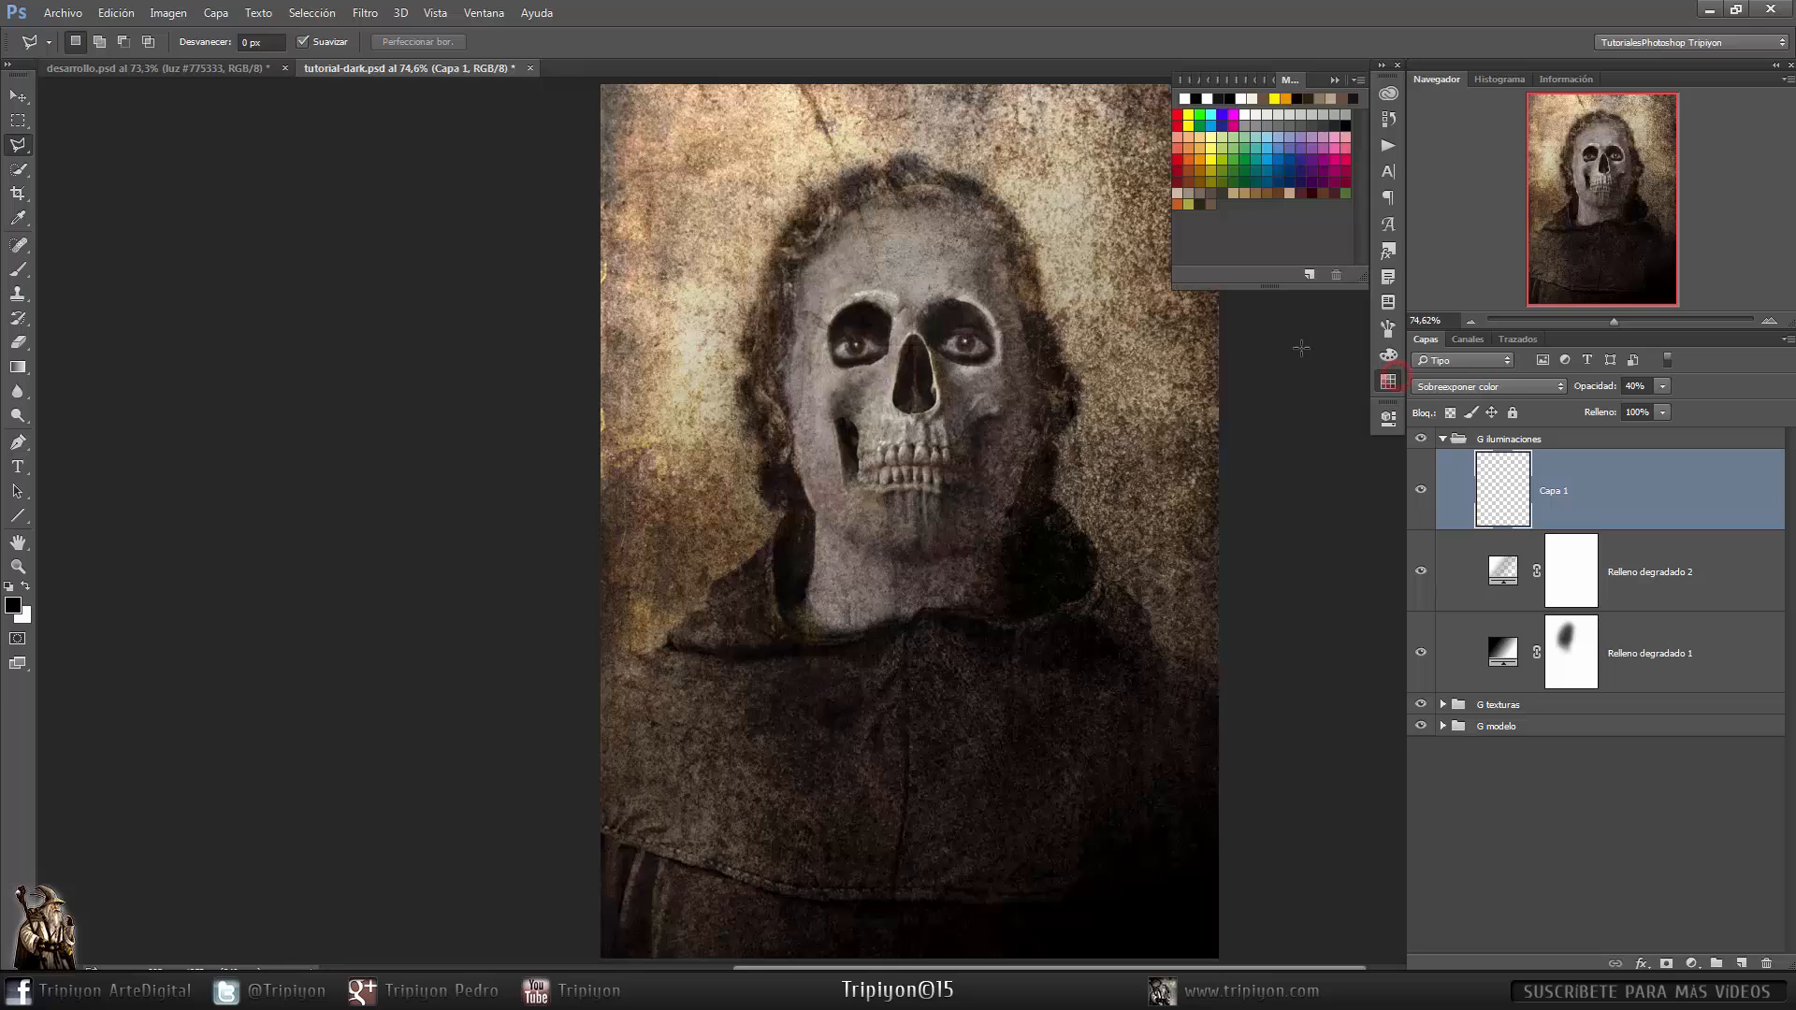
click(1209, 203)
click(1385, 373)
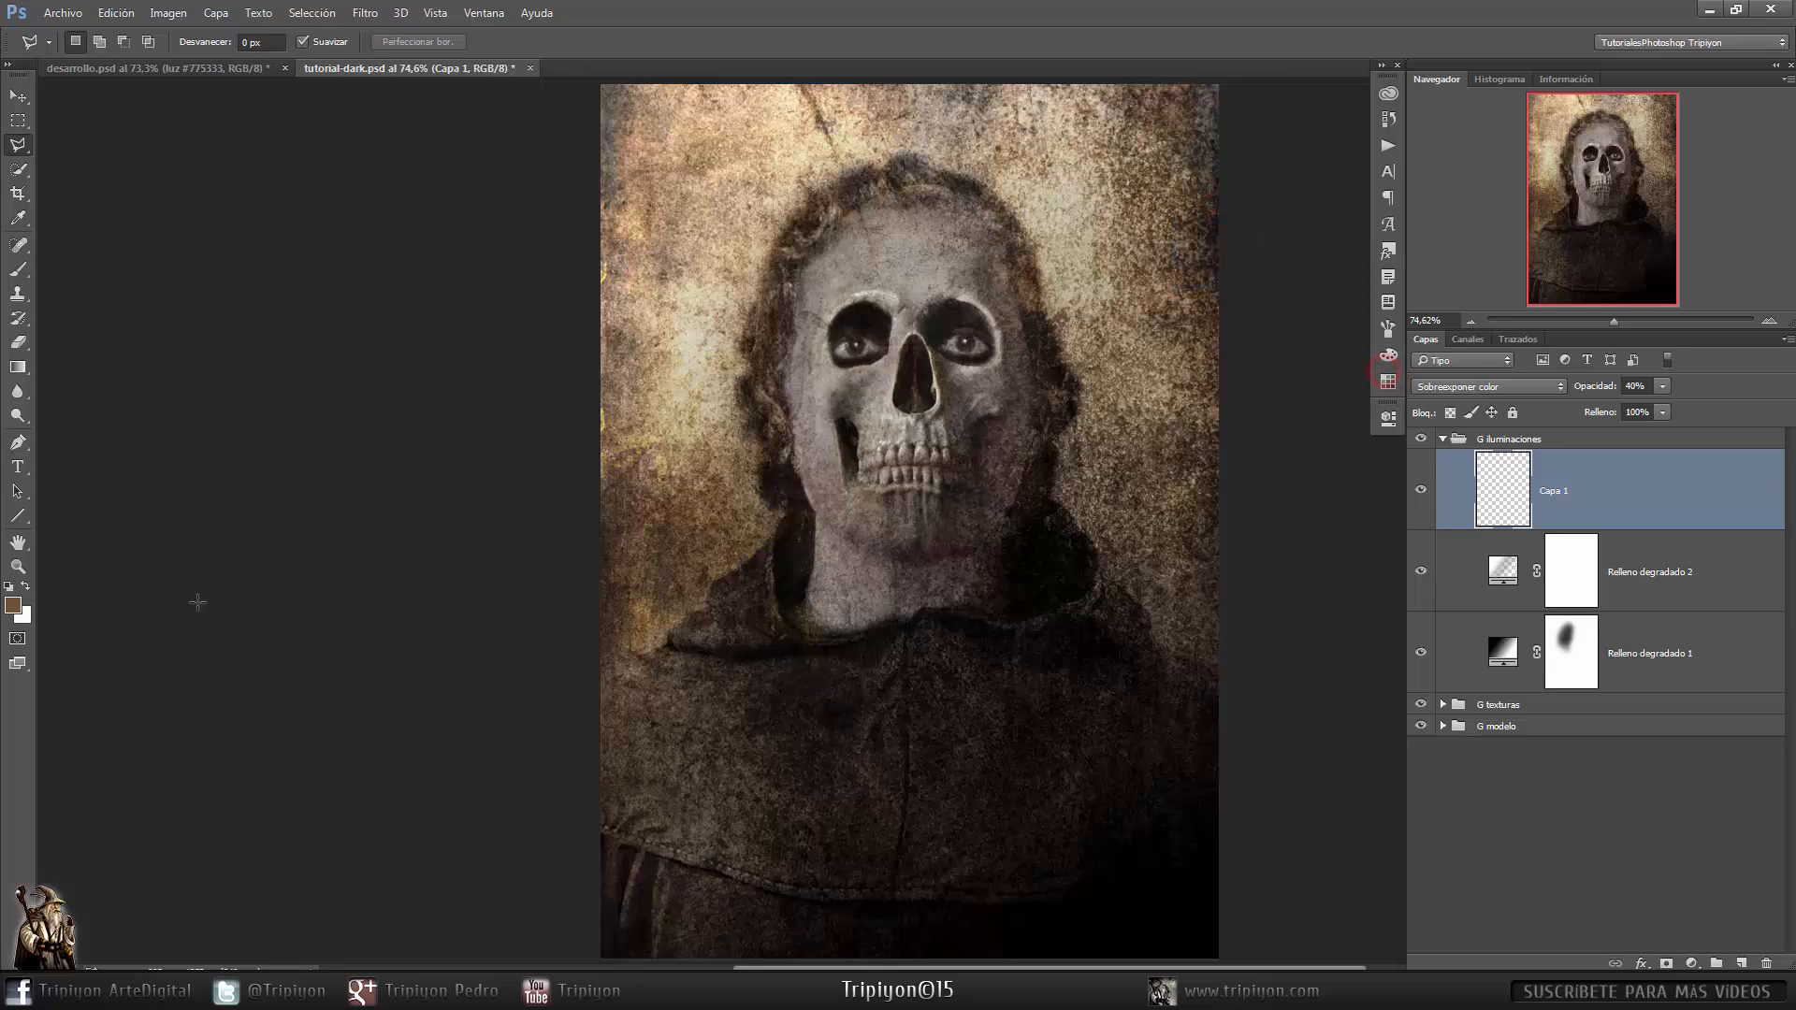
click(11, 605)
drag(1459, 391, 1040, 191)
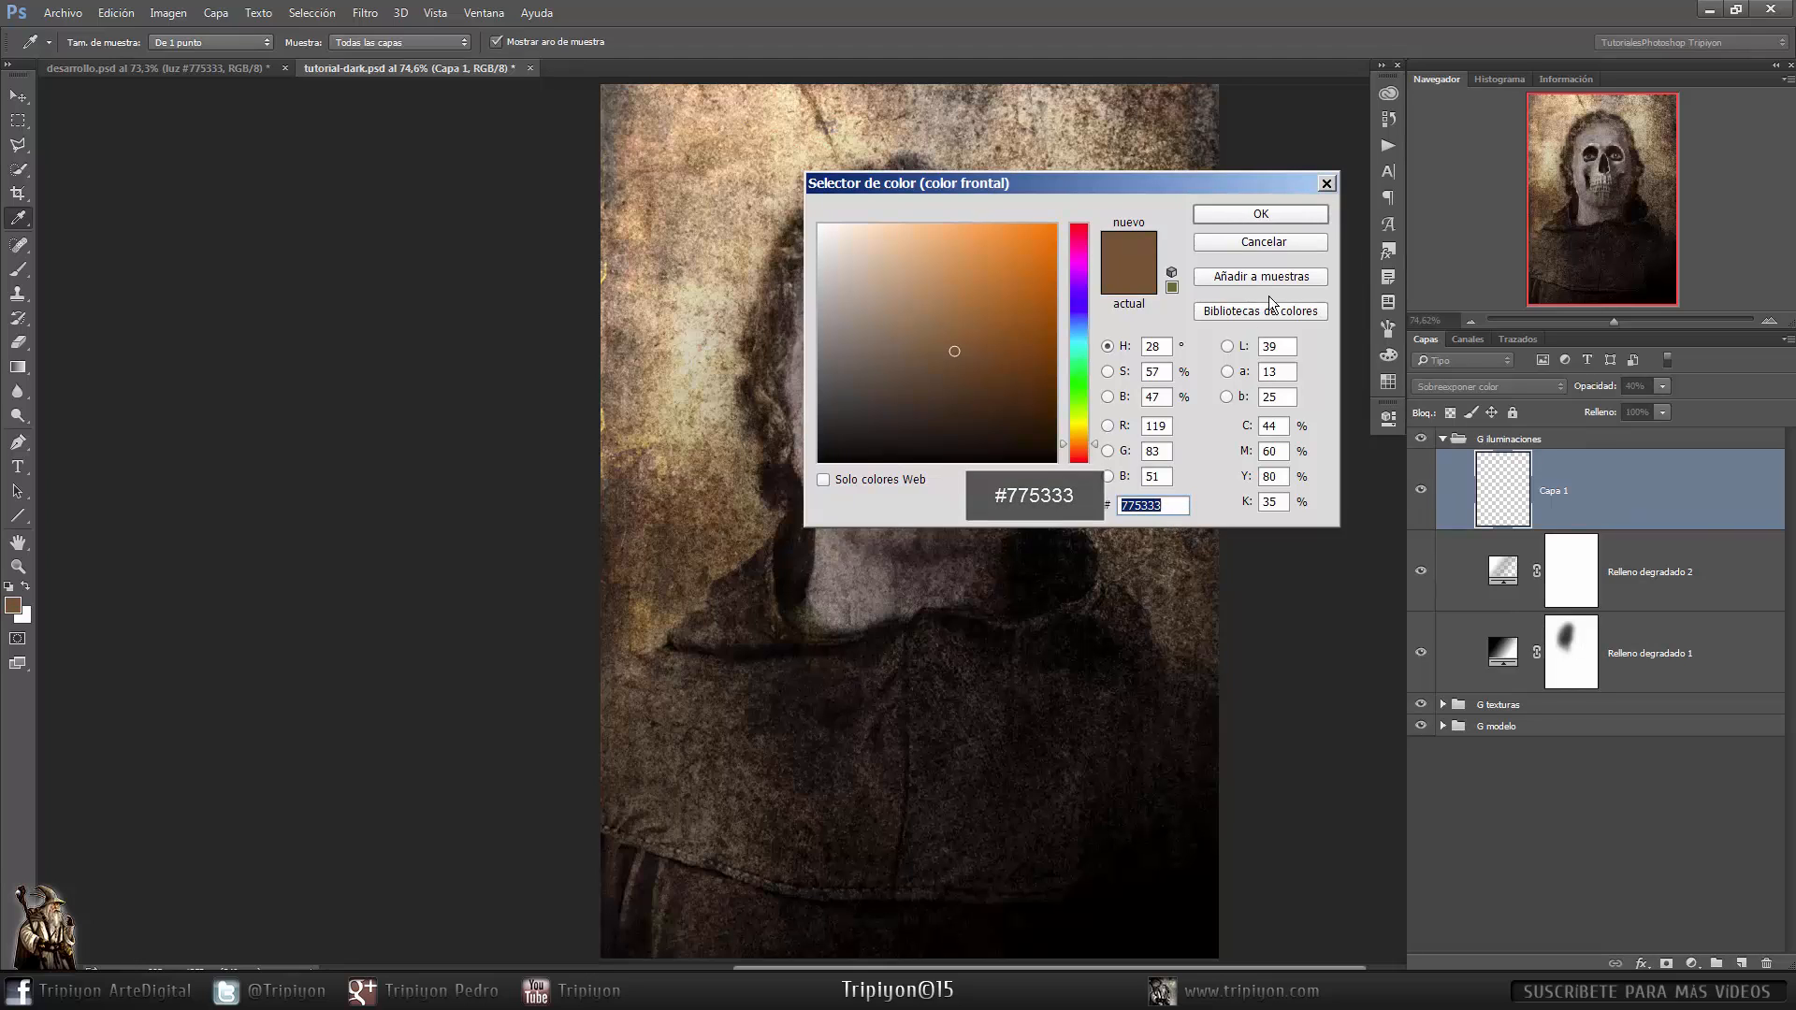
click(1260, 214)
- Paint the brown with a large, soft brush of about 1254 px over the left side of the image on the new layer
key(b)
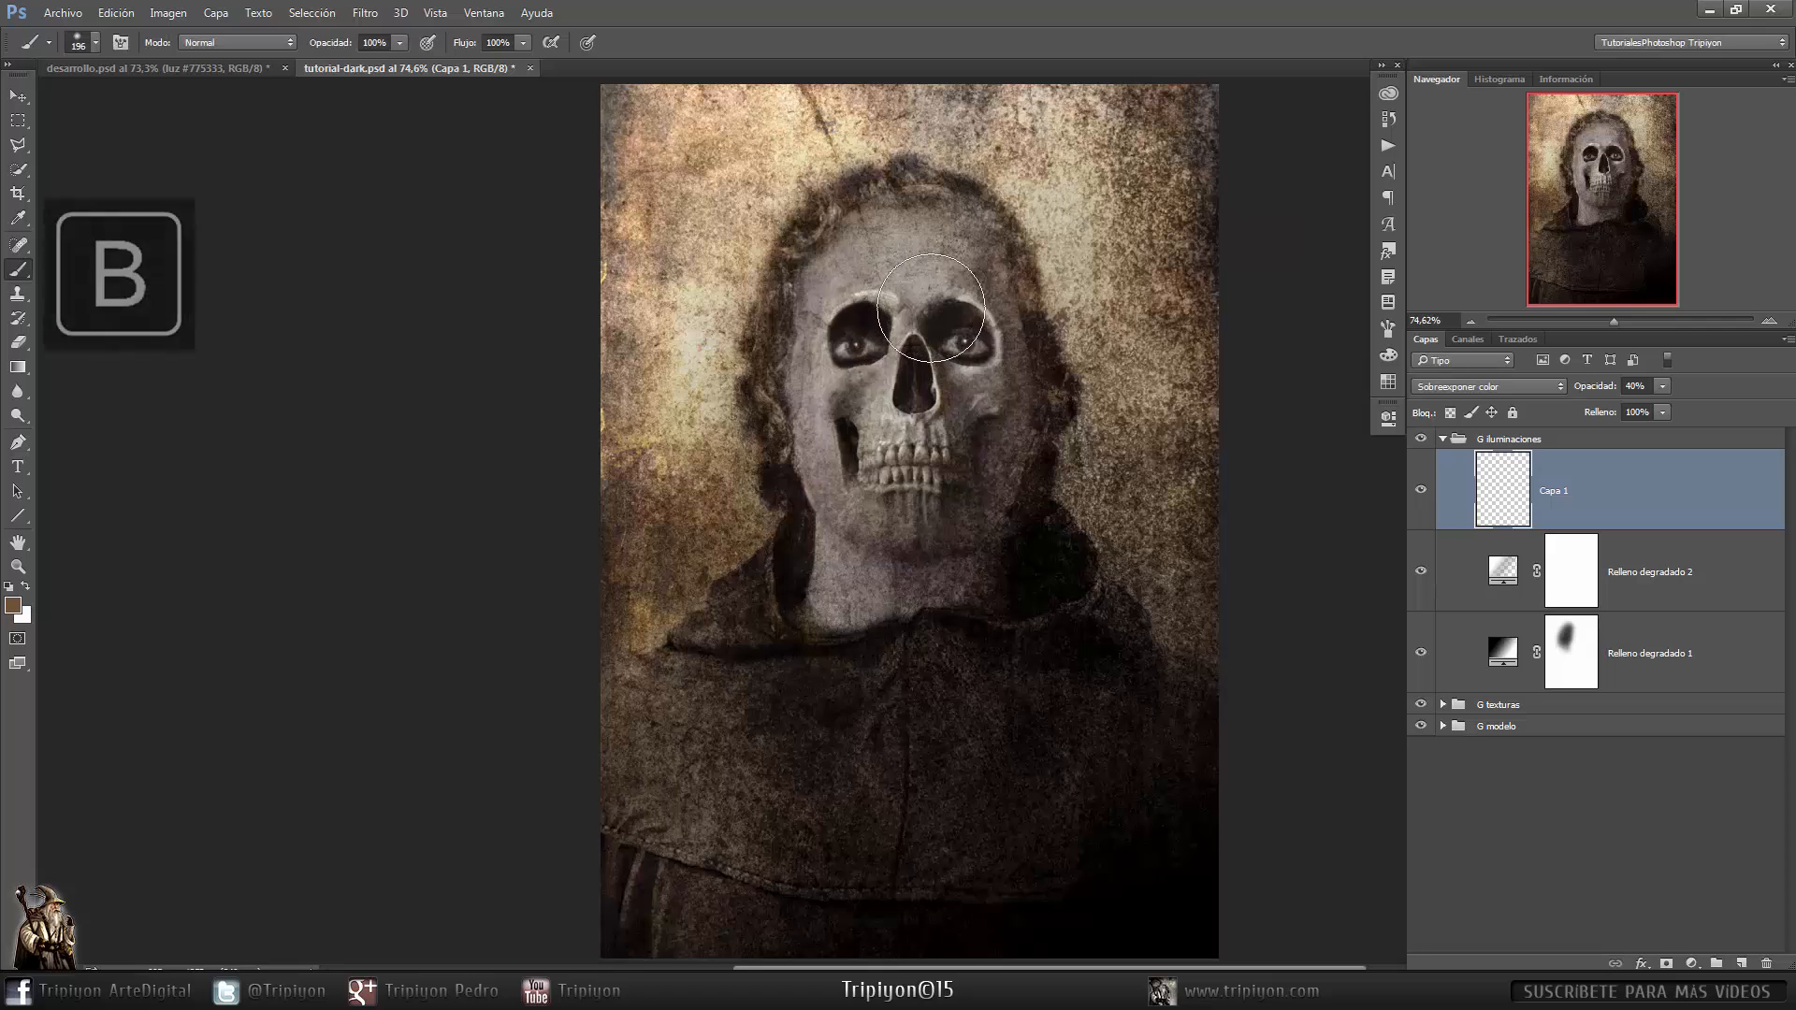
mouse_move(800, 477)
mouse_down()
mouse_move(985, 487)
mouse_move(999, 517)
mouse_move(968, 514)
mouse_move(1003, 510)
mouse_up()
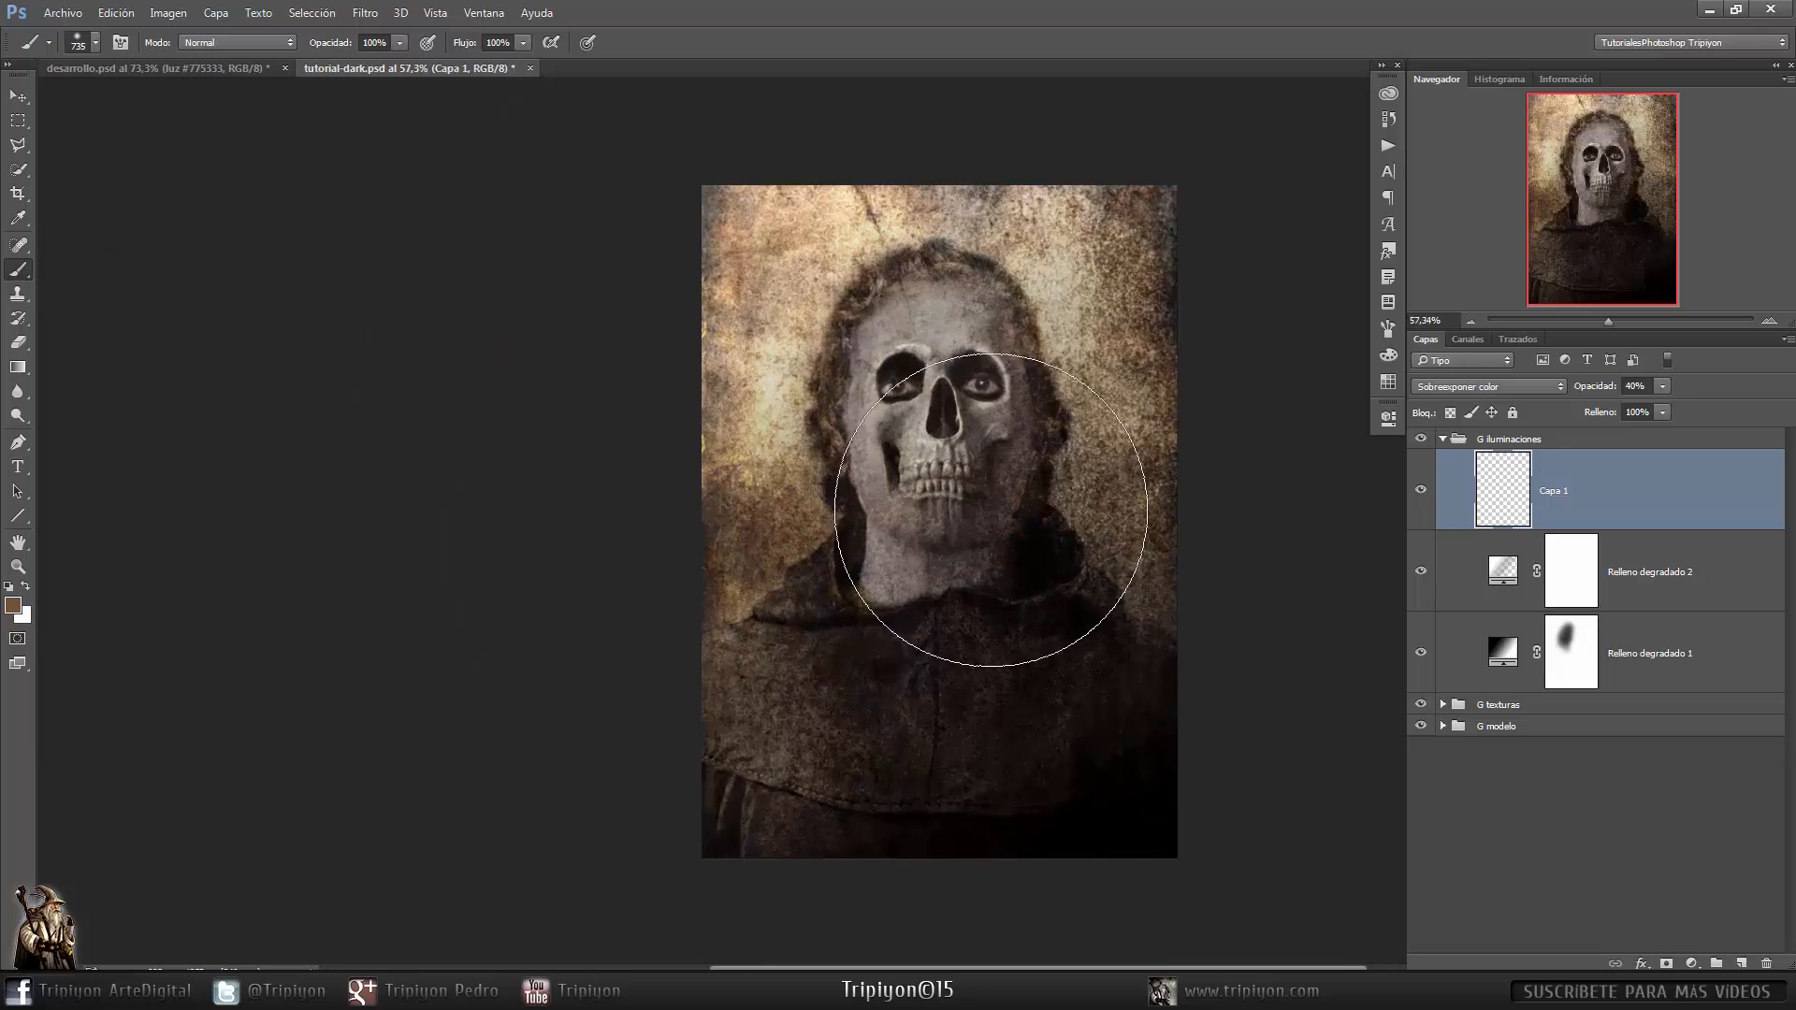
drag(823, 395, 896, 394)
right_click(895, 393)
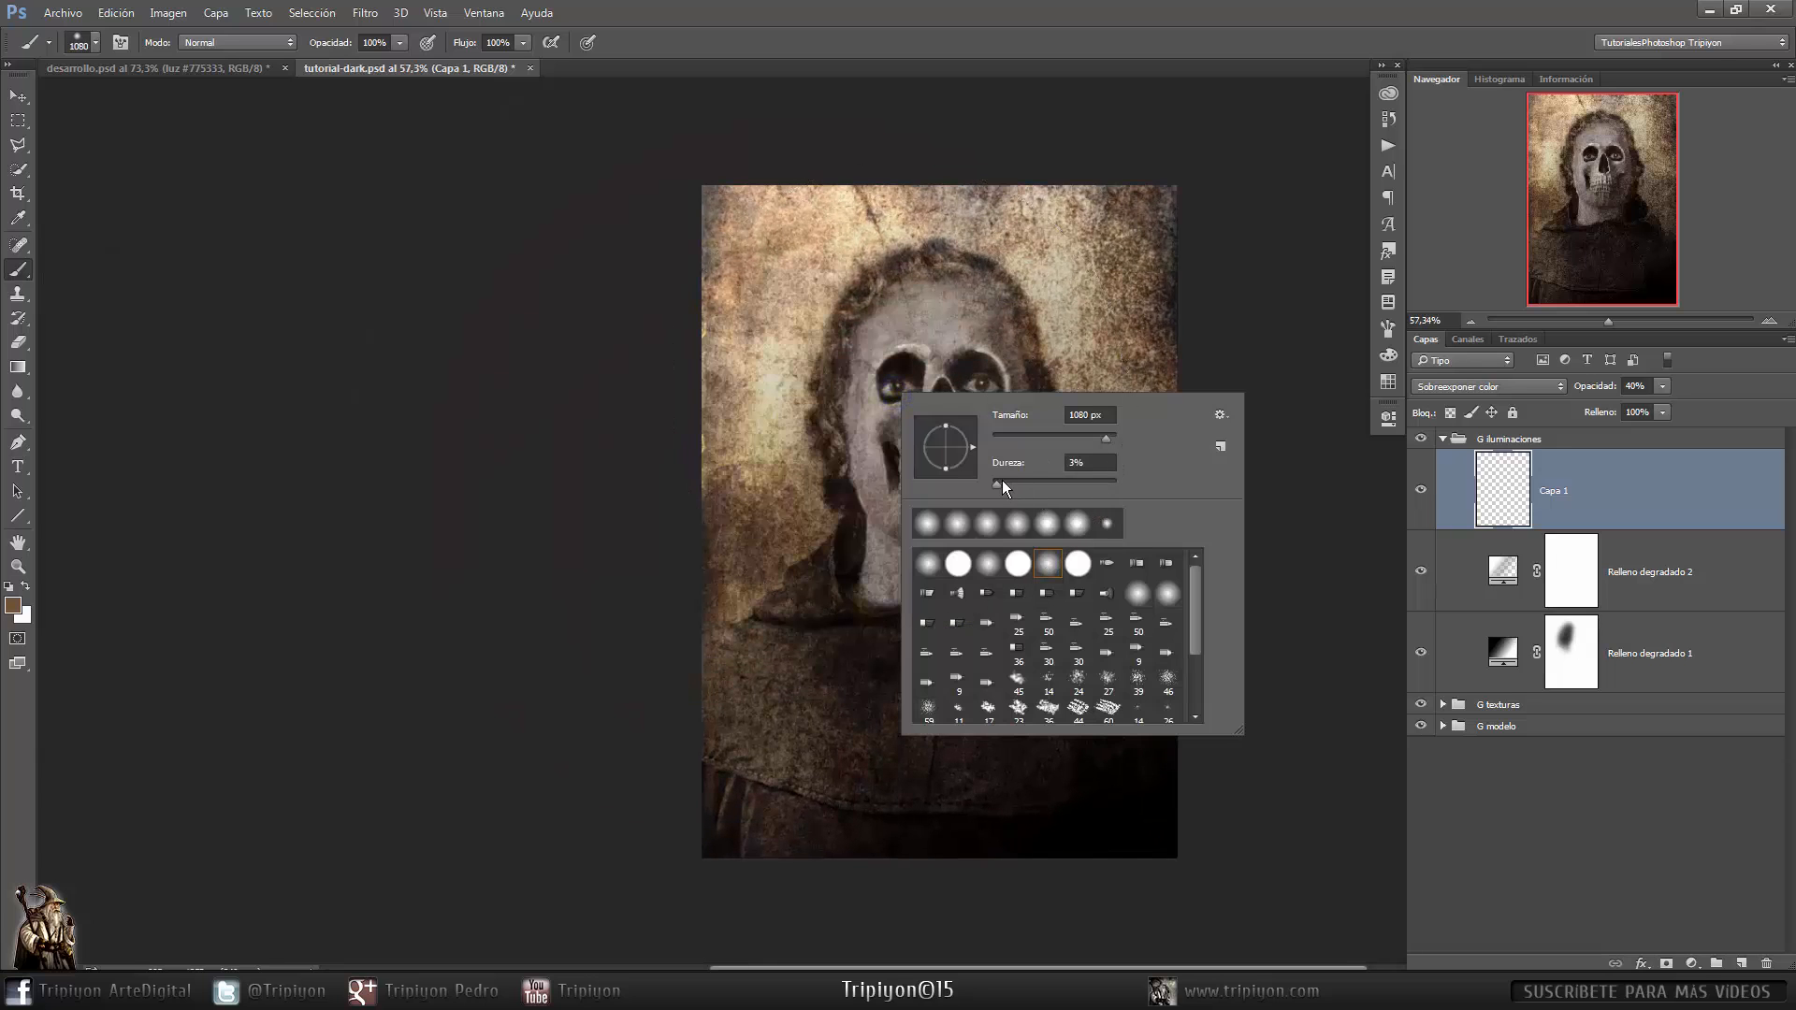
drag(996, 484, 990, 486)
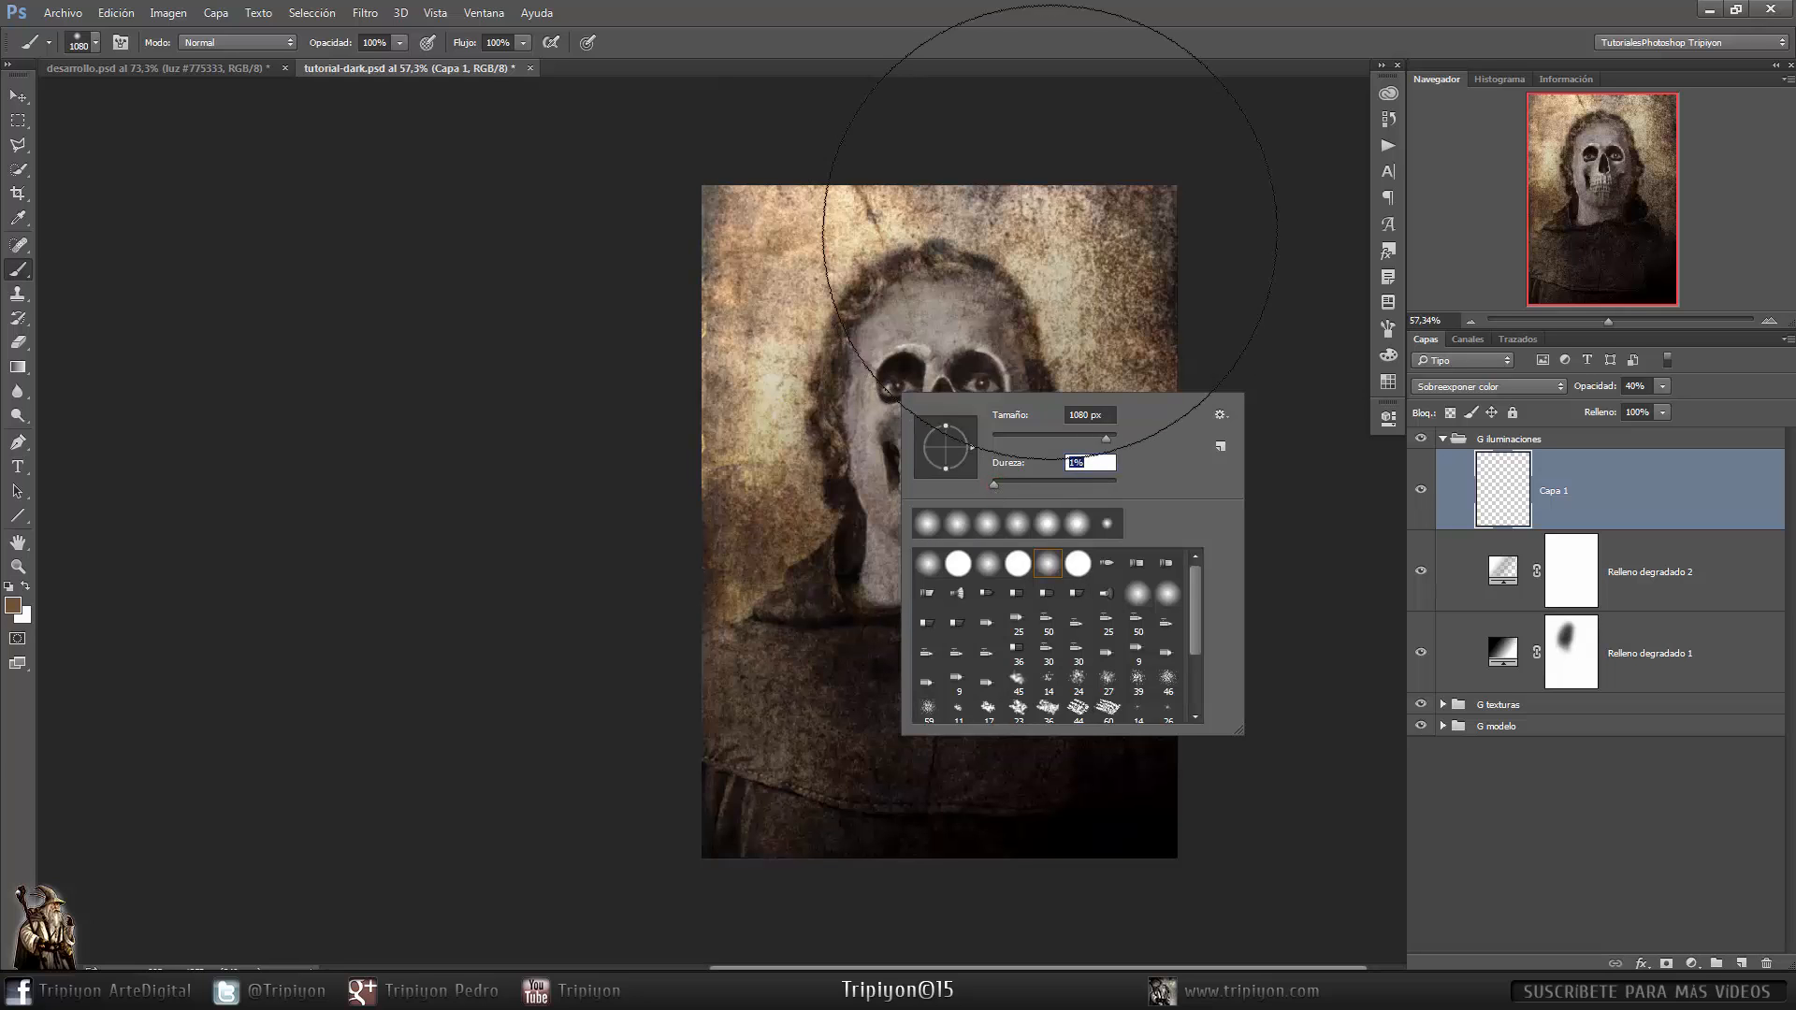
click(1029, 64)
drag(758, 469, 801, 479)
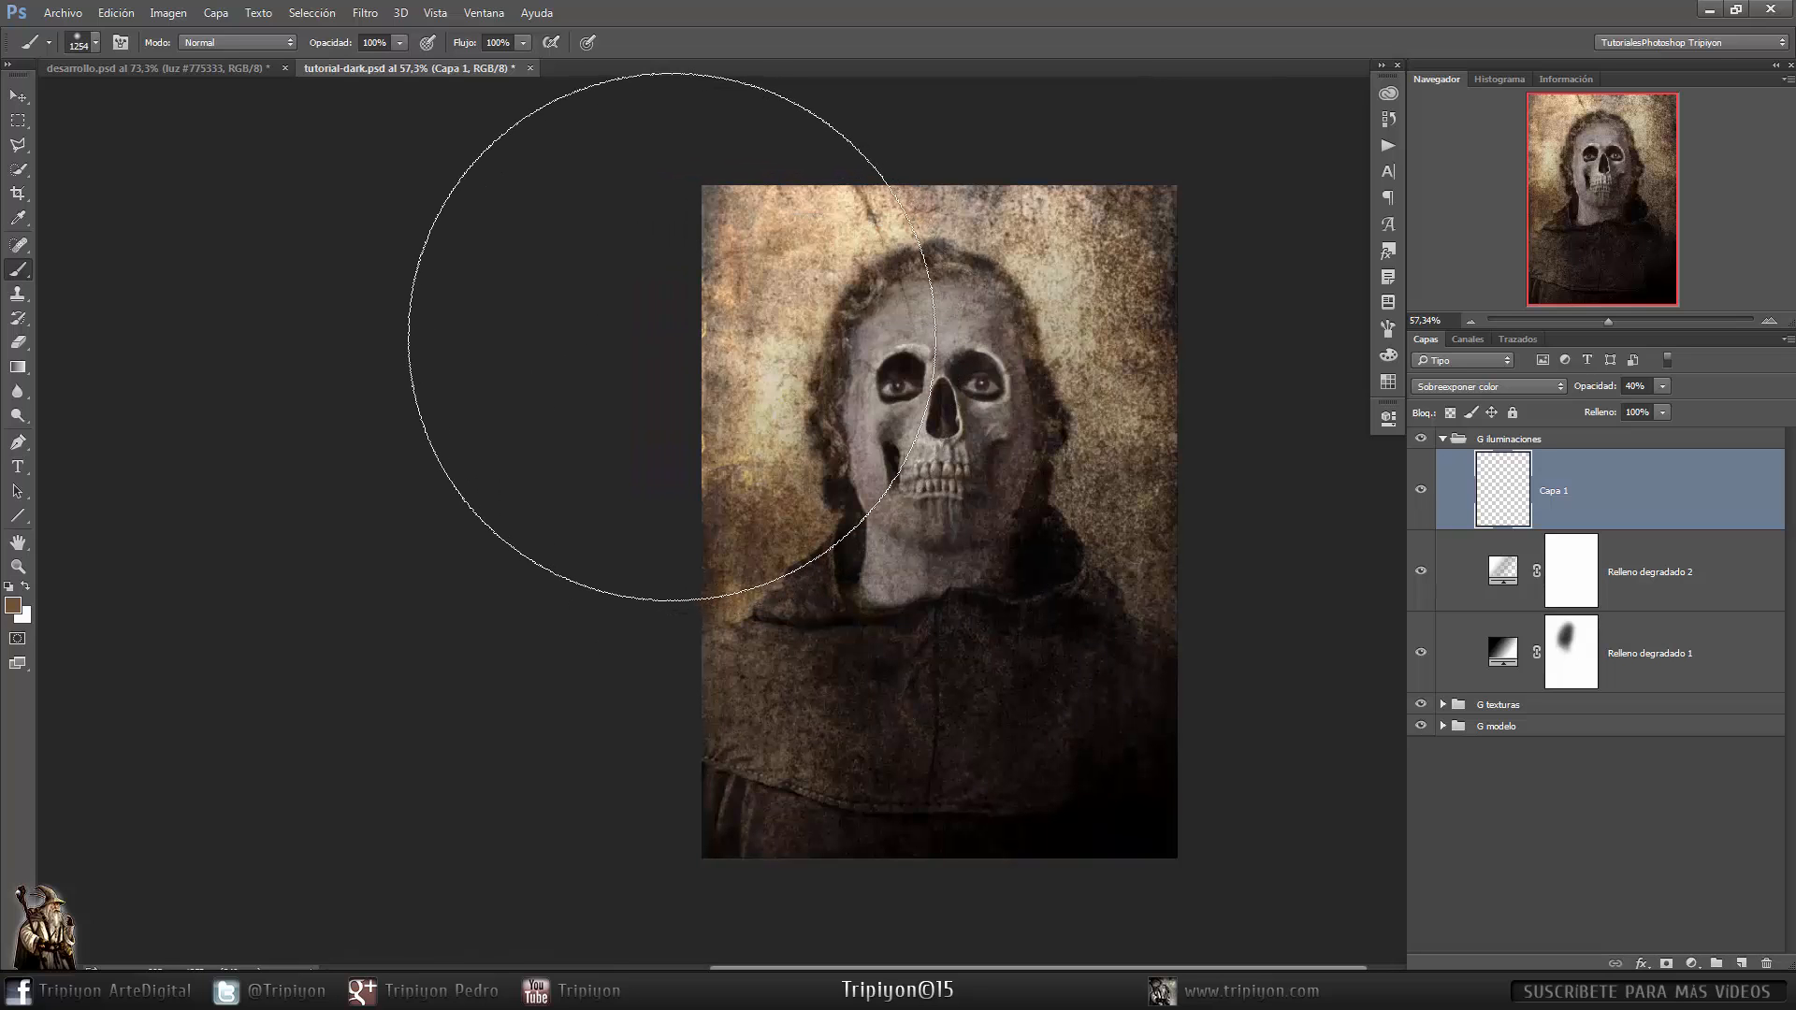
mouse_move(672, 336)
mouse_down()
mouse_move(641, 289)
mouse_move(689, 389)
mouse_move(737, 427)
mouse_up()
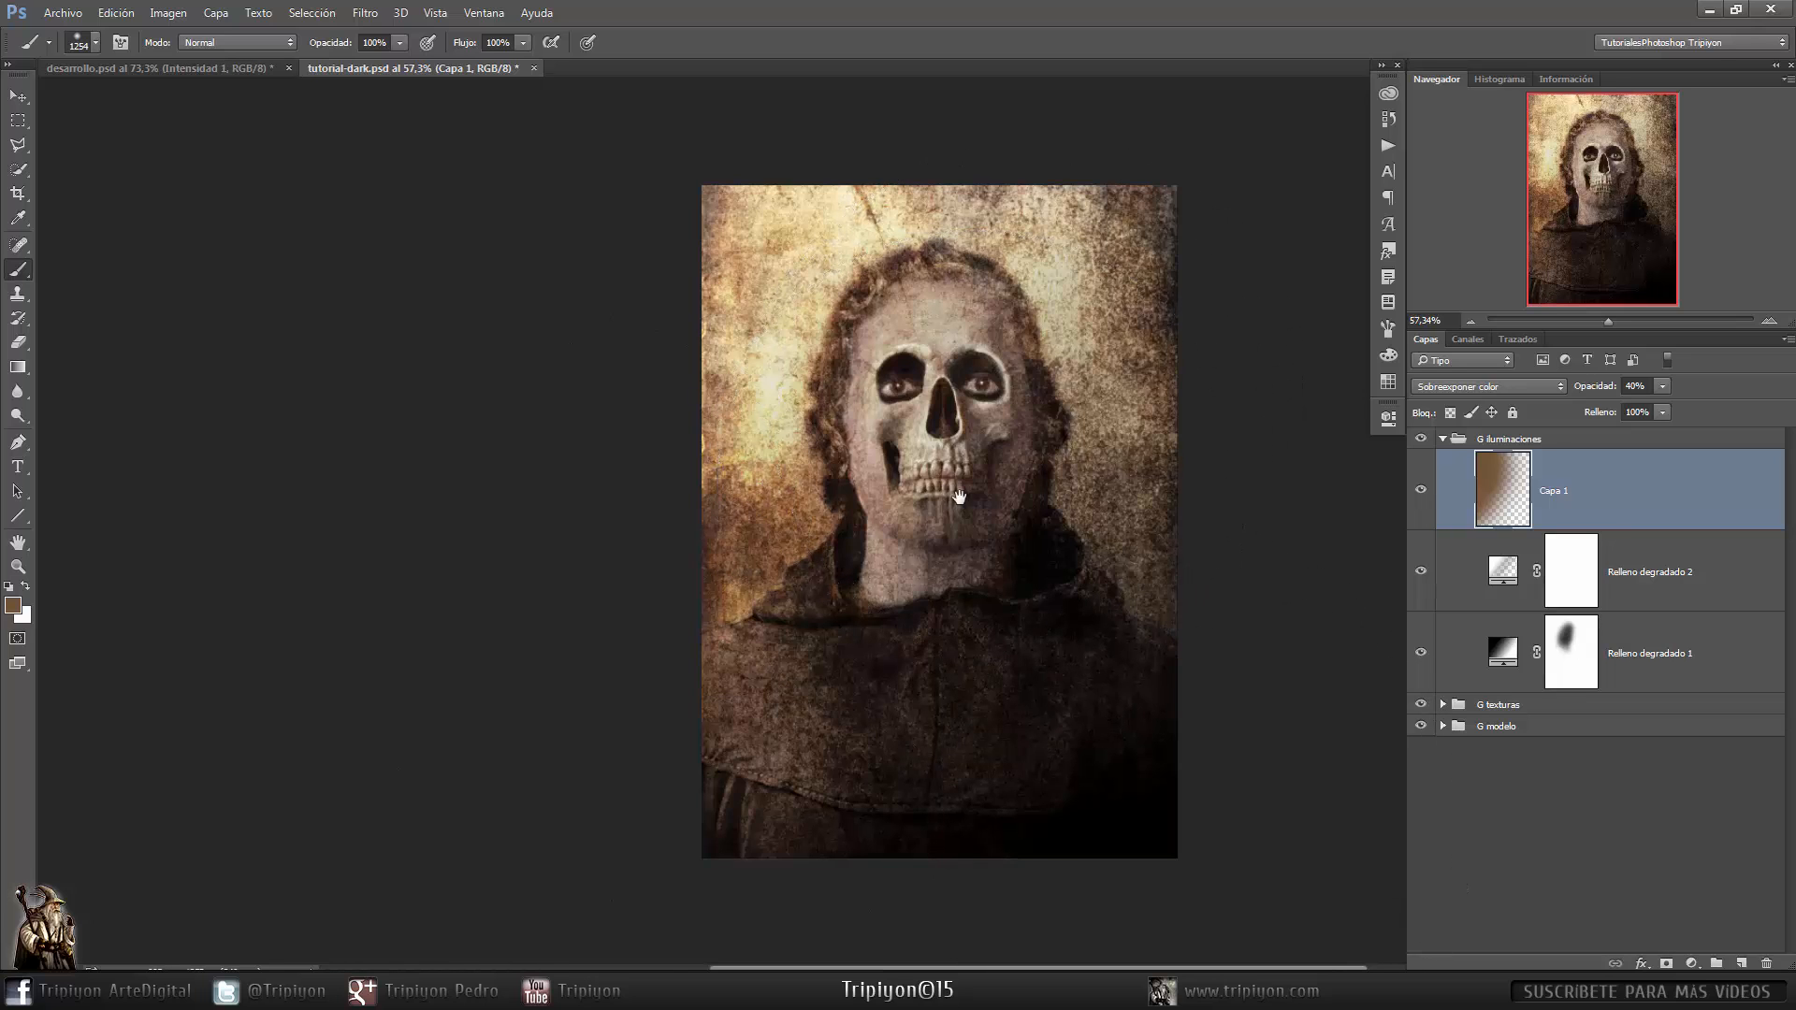
drag(959, 498, 985, 509)
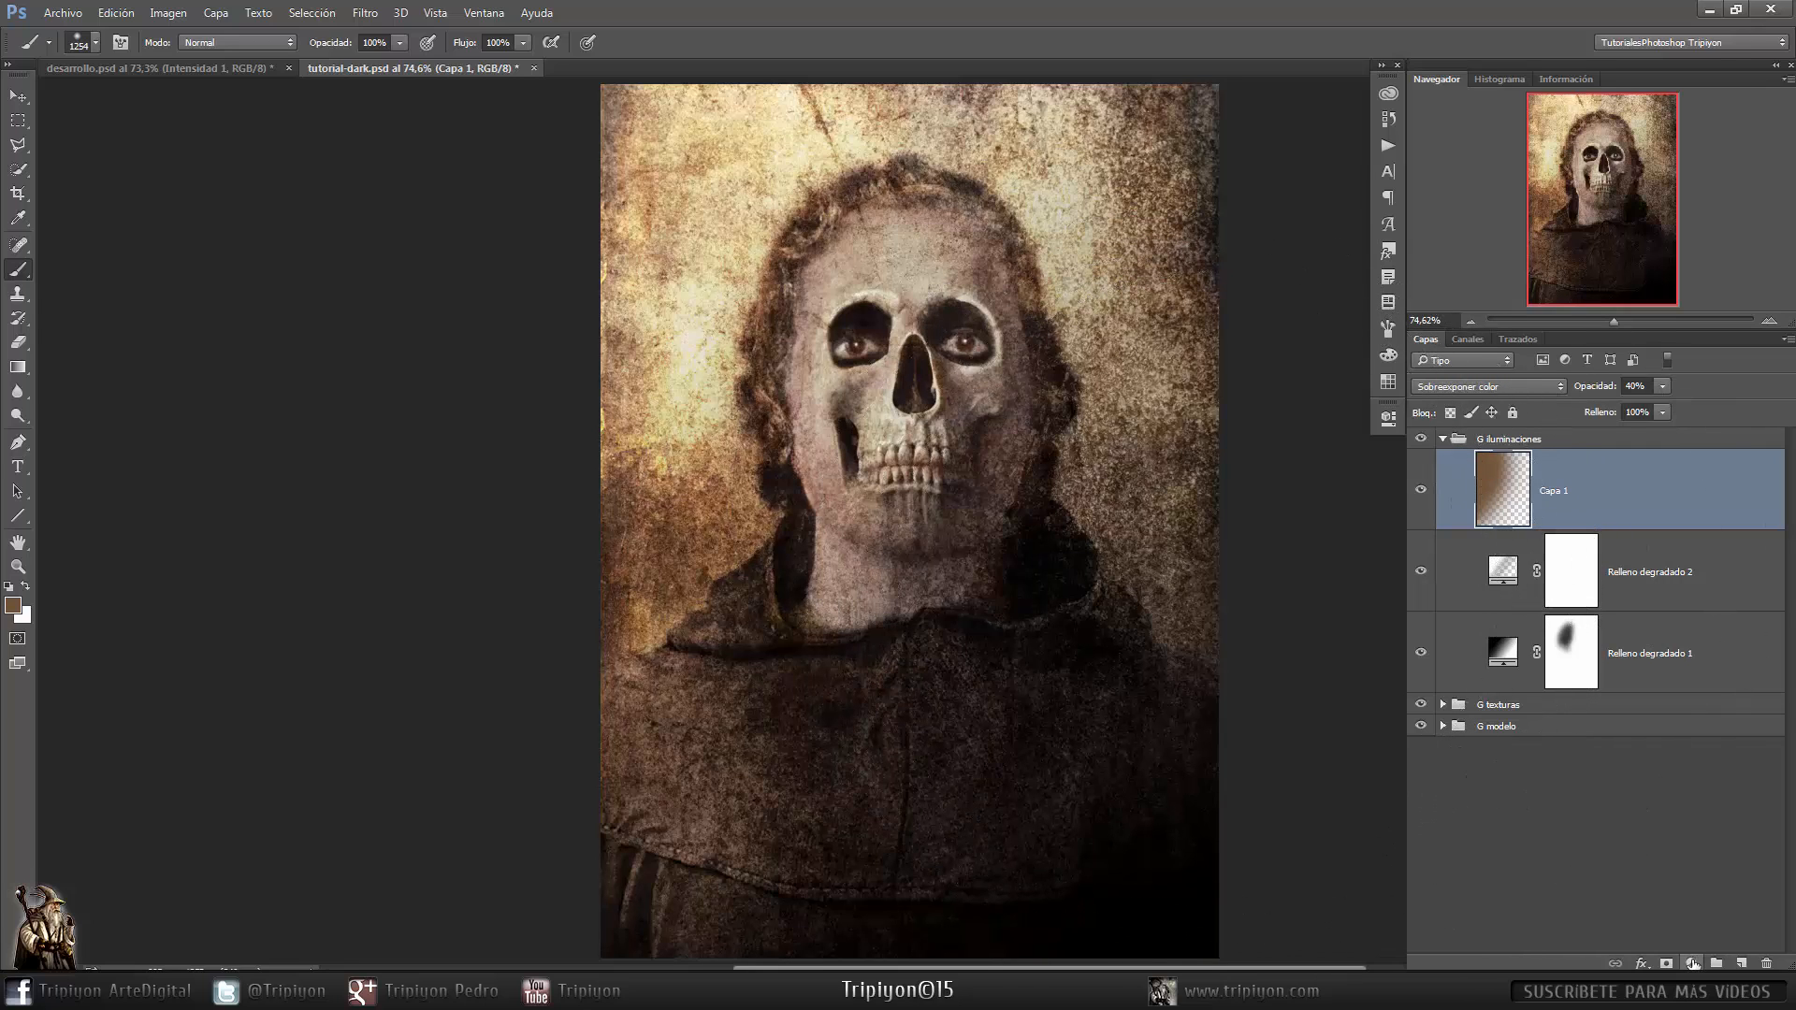
- Add an Intensidad adjustment layer and set its blend mode to Trama
click(1691, 963)
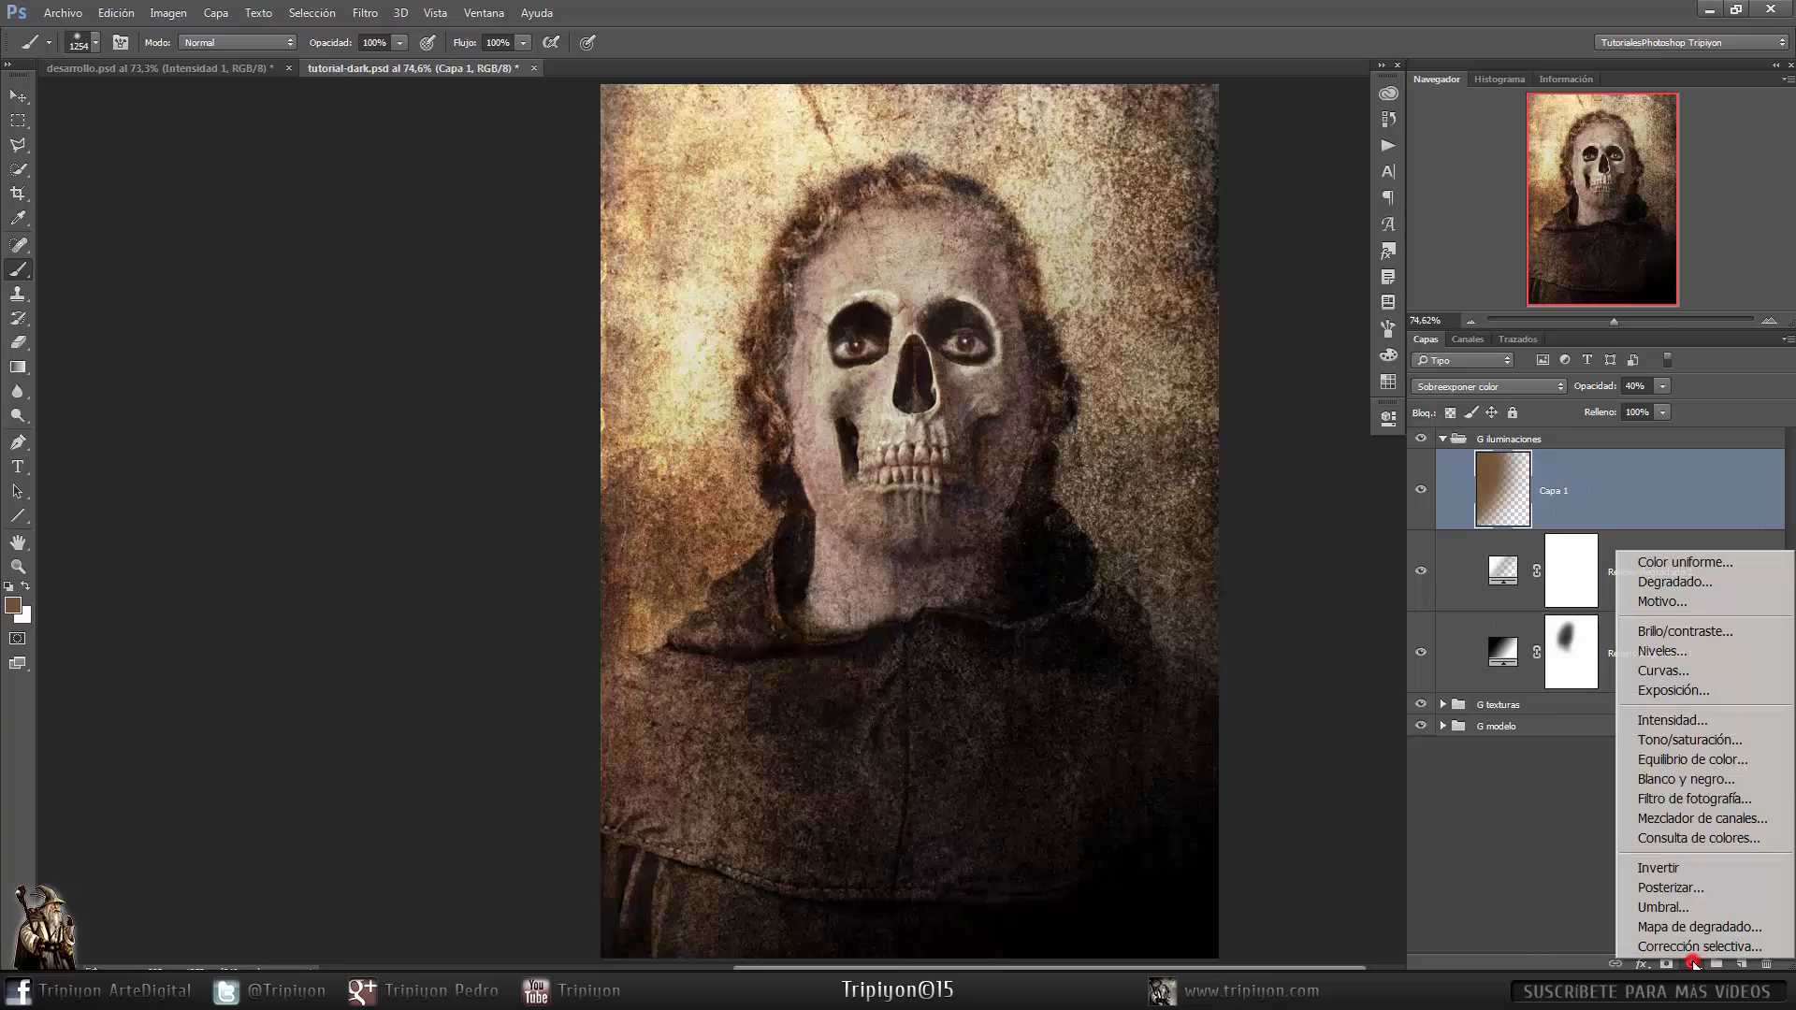
click(1706, 717)
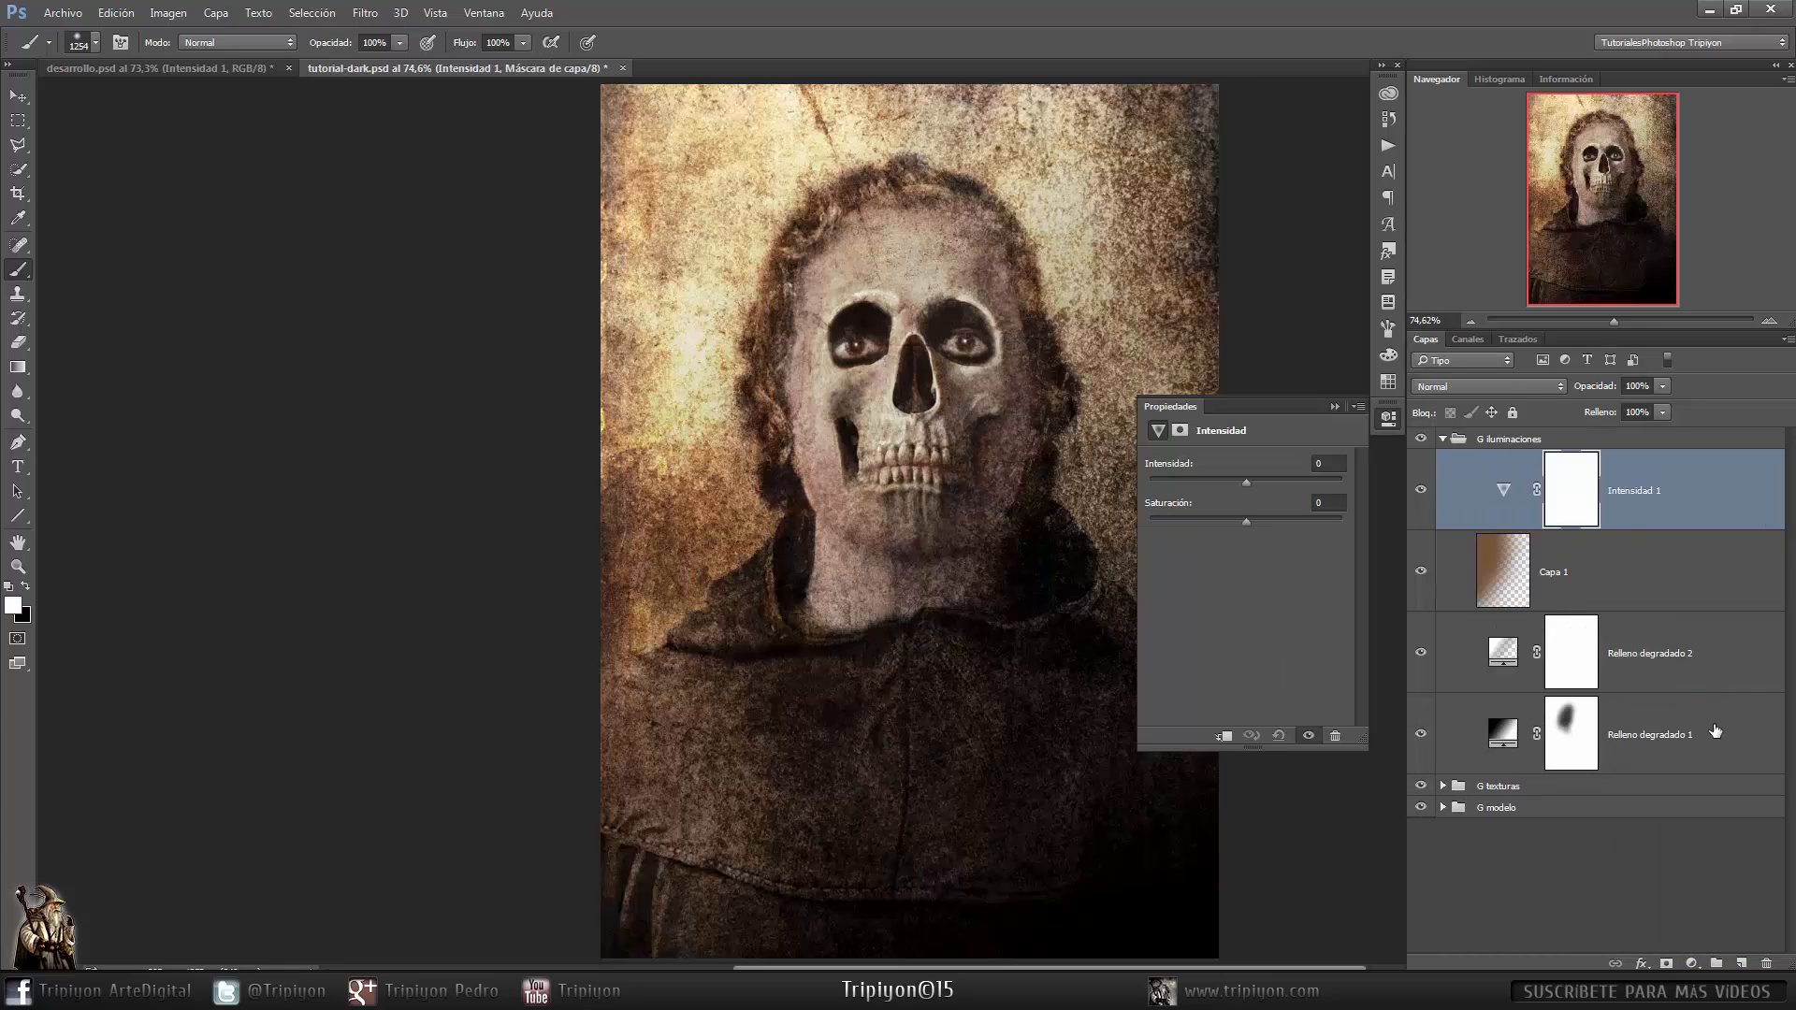
drag(990, 612, 895, 613)
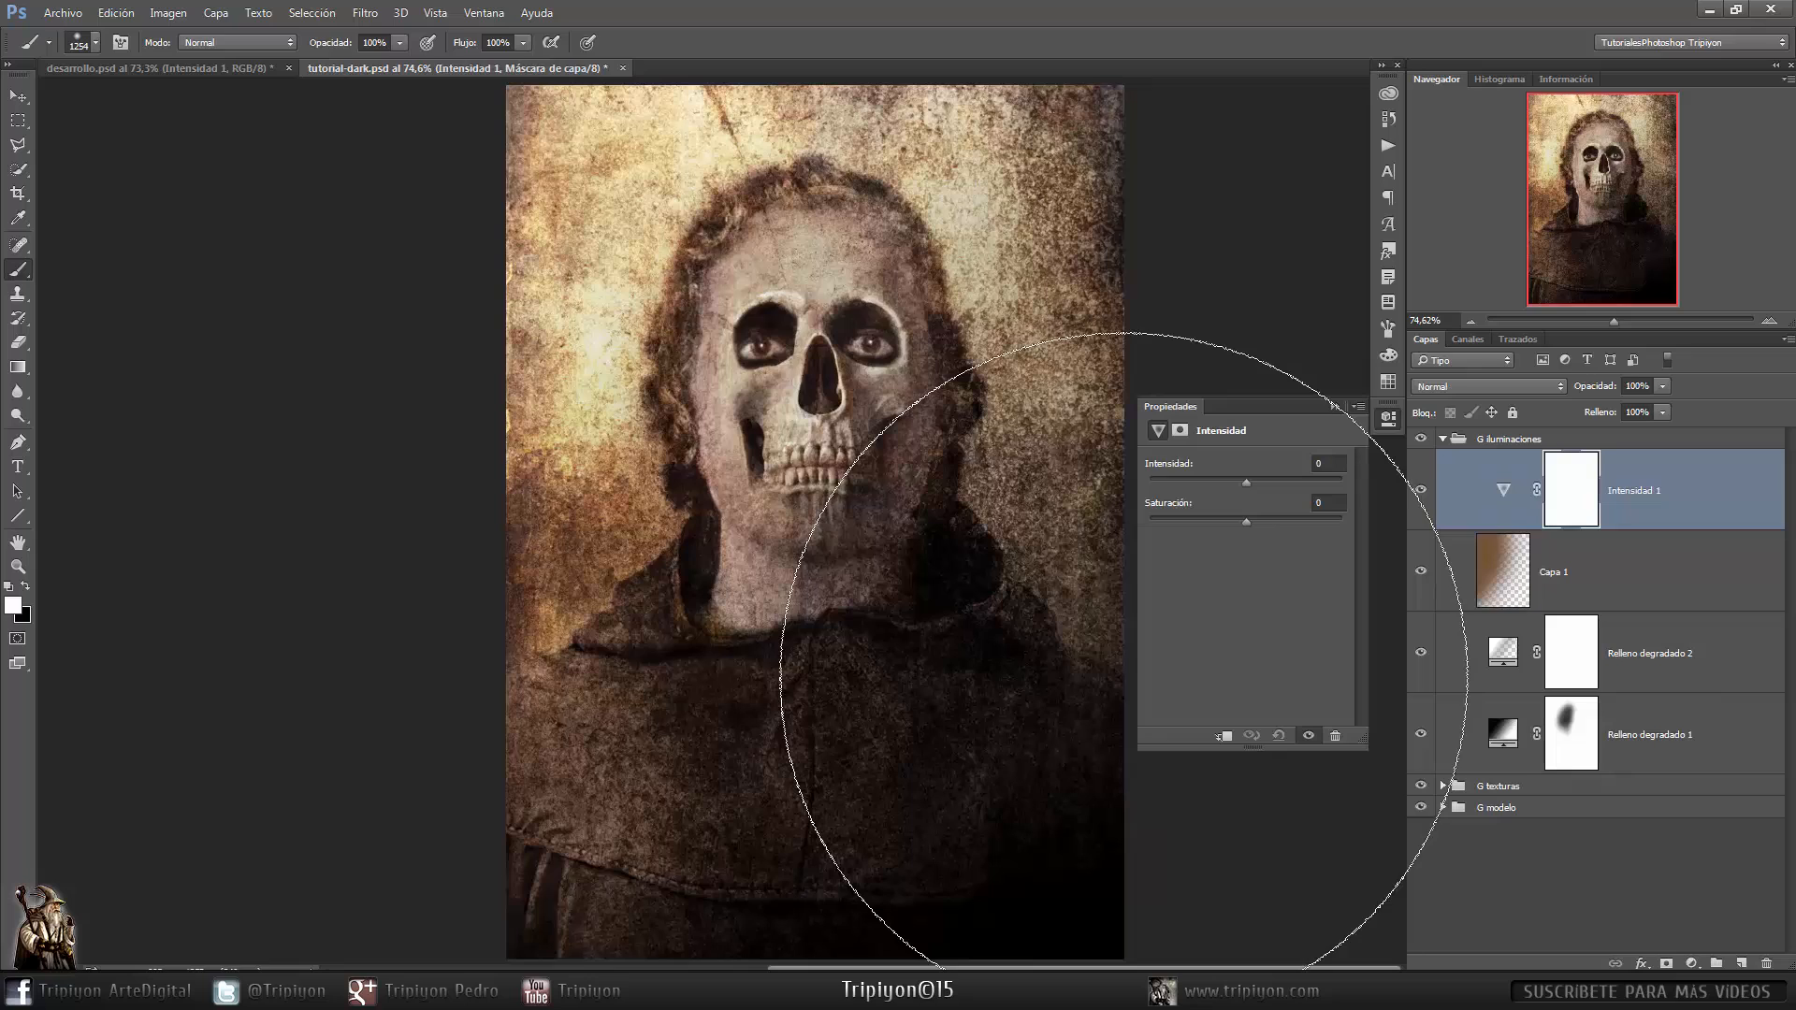
click(1495, 386)
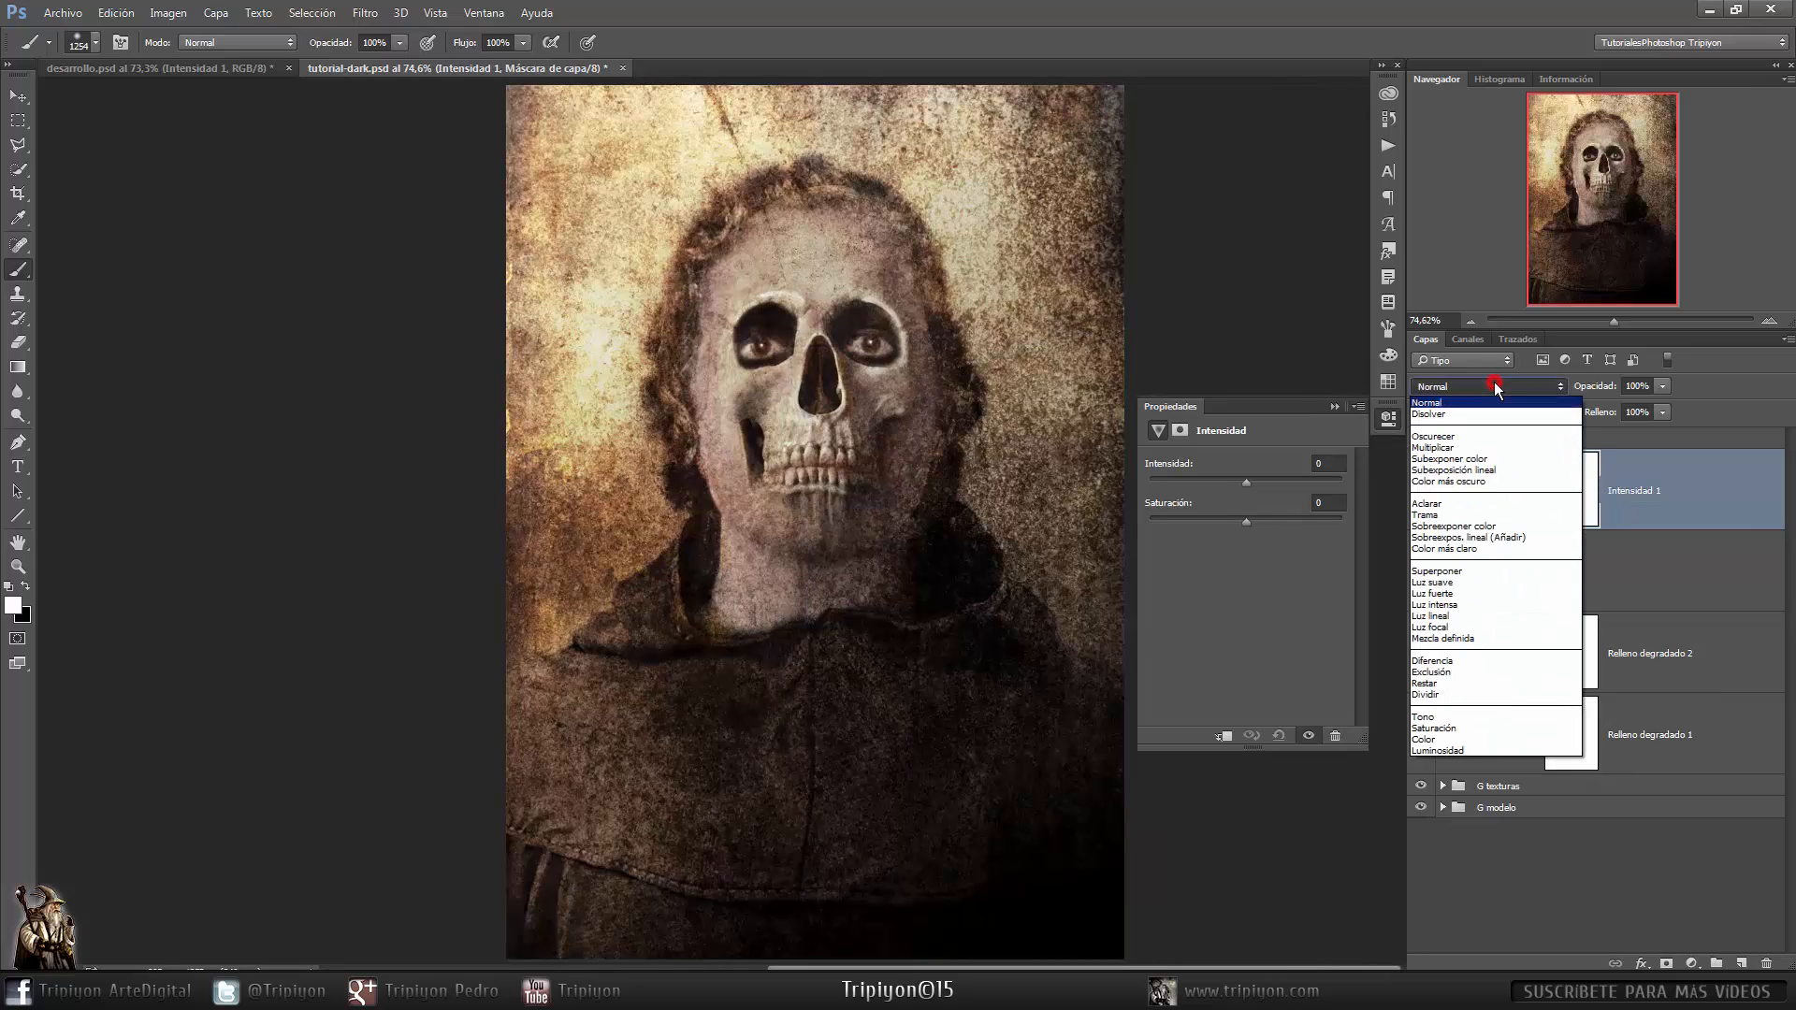
click(1464, 515)
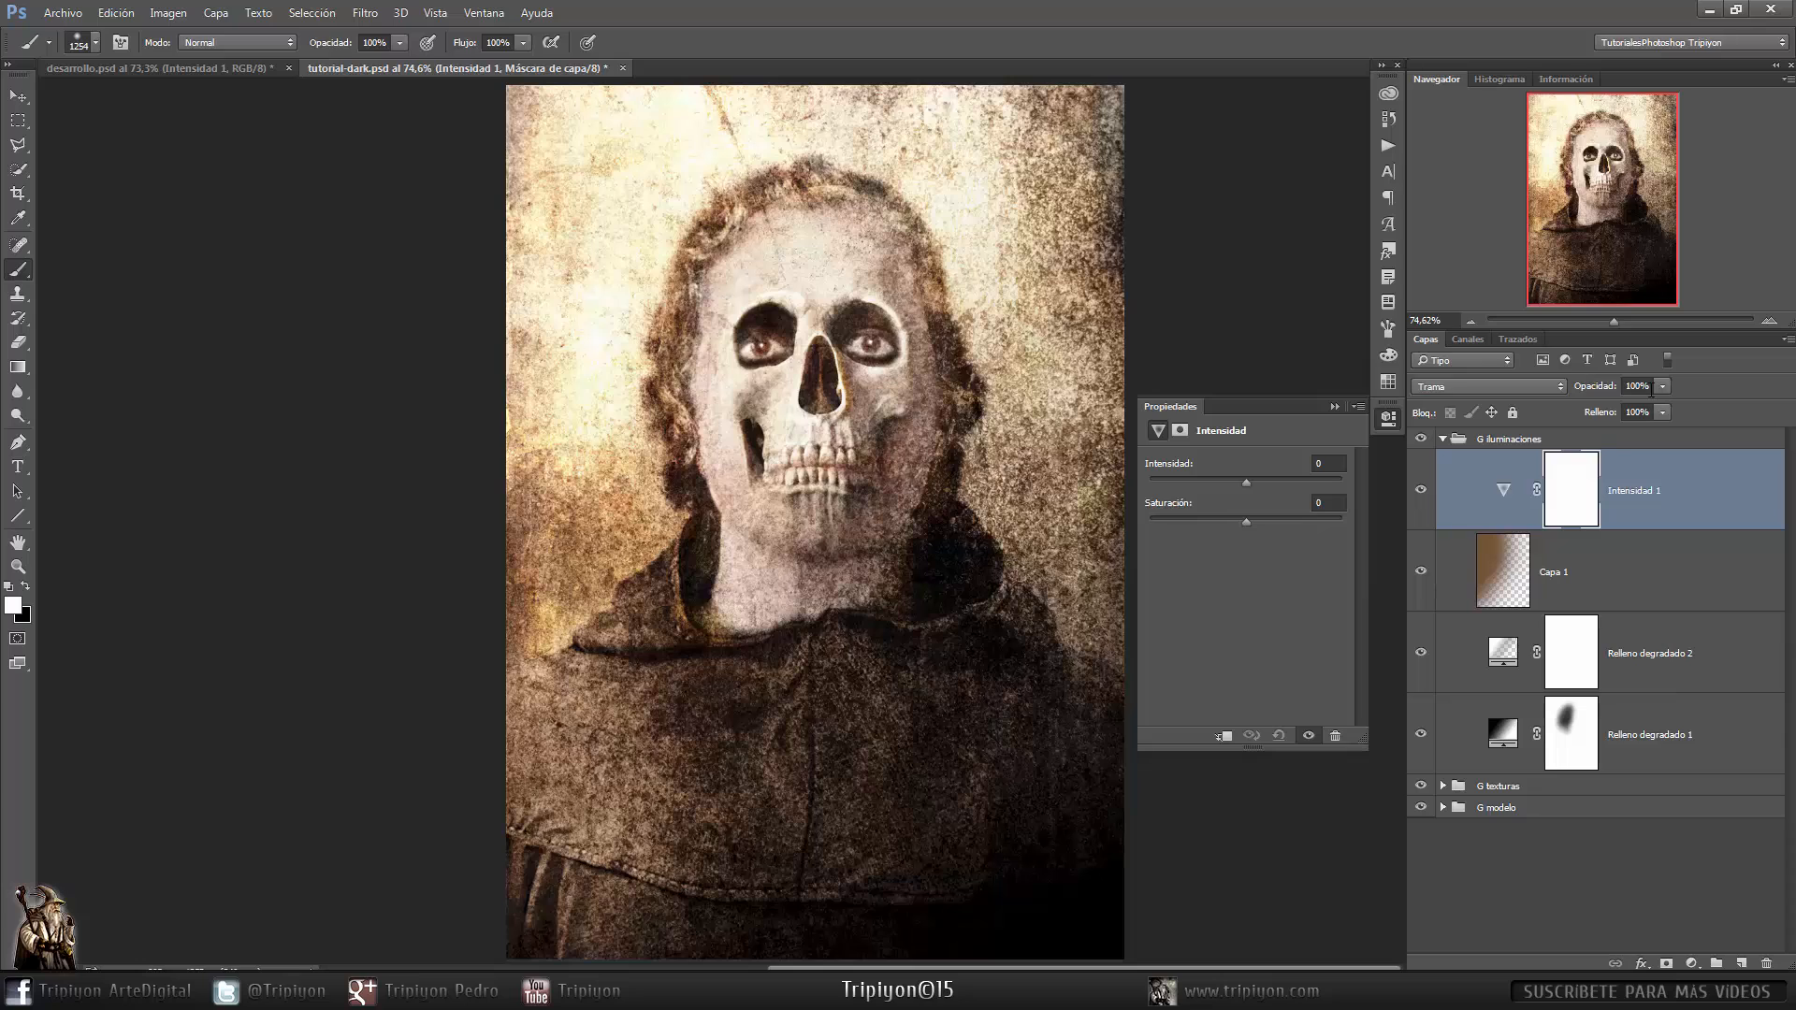
- Set the Intensidad layer's opacity to 70% and its saturation to -100
key(l)
key(7)
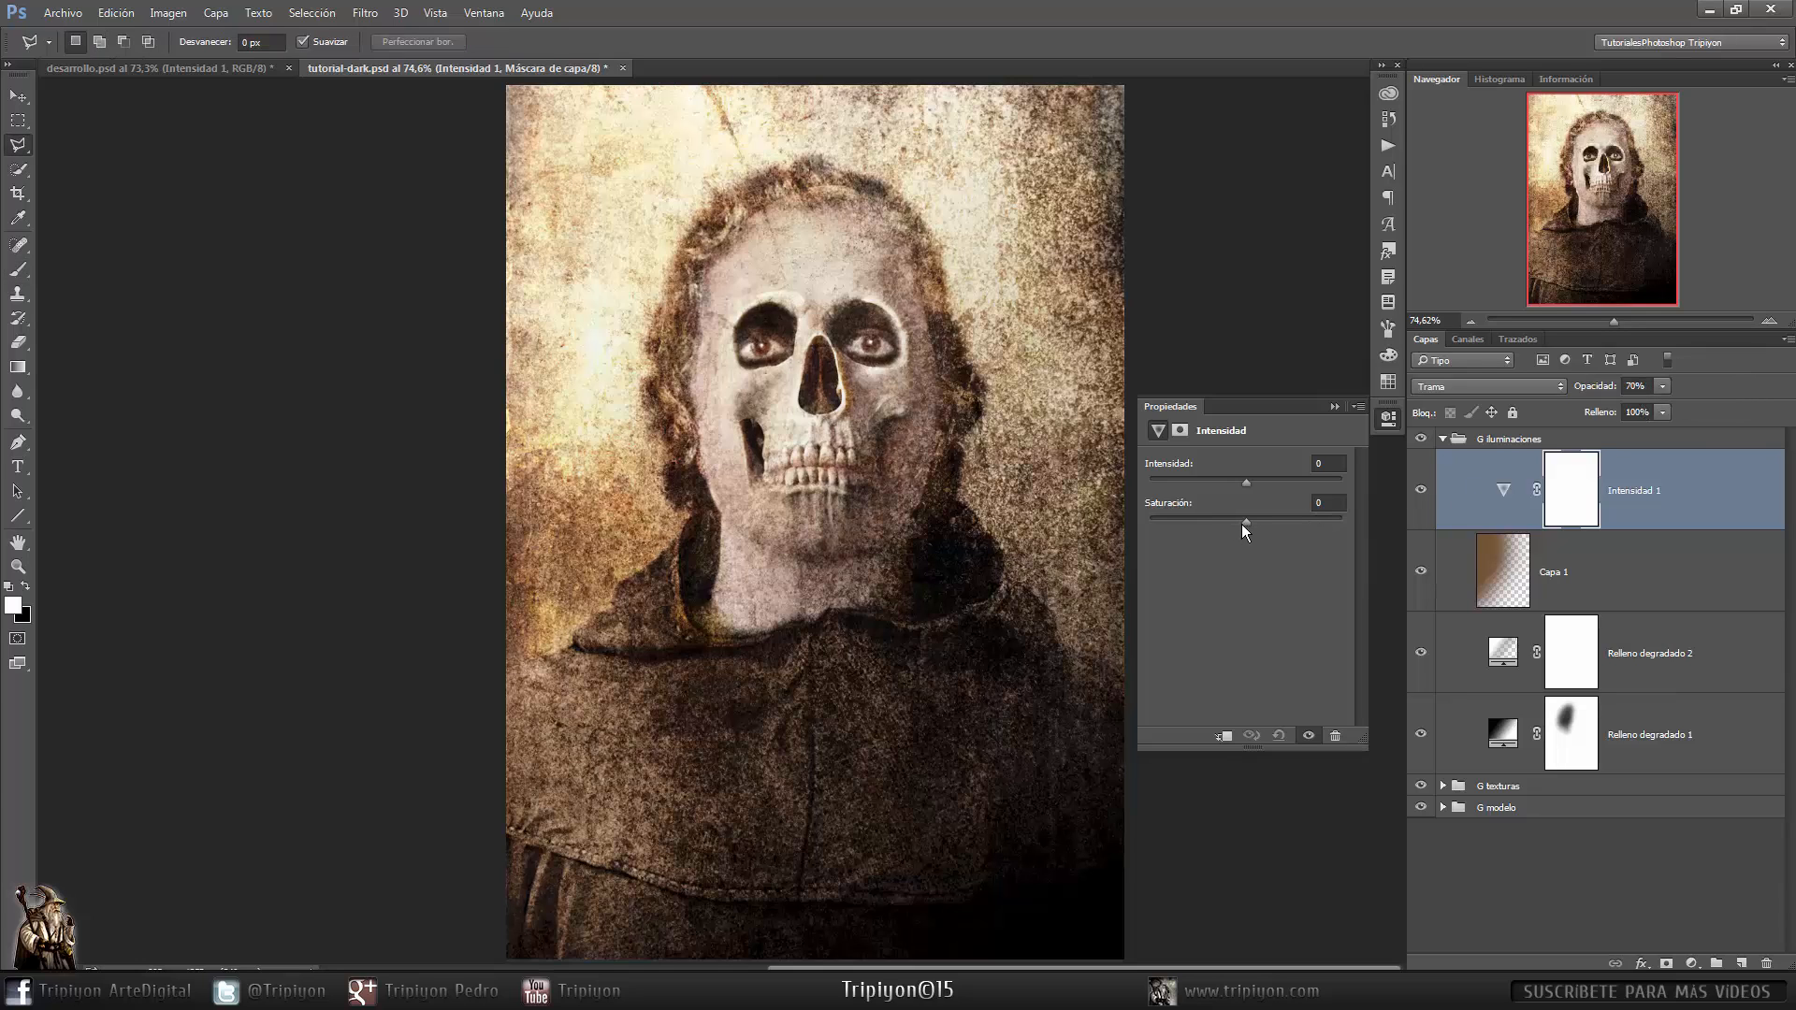
drag(1244, 520, 1149, 521)
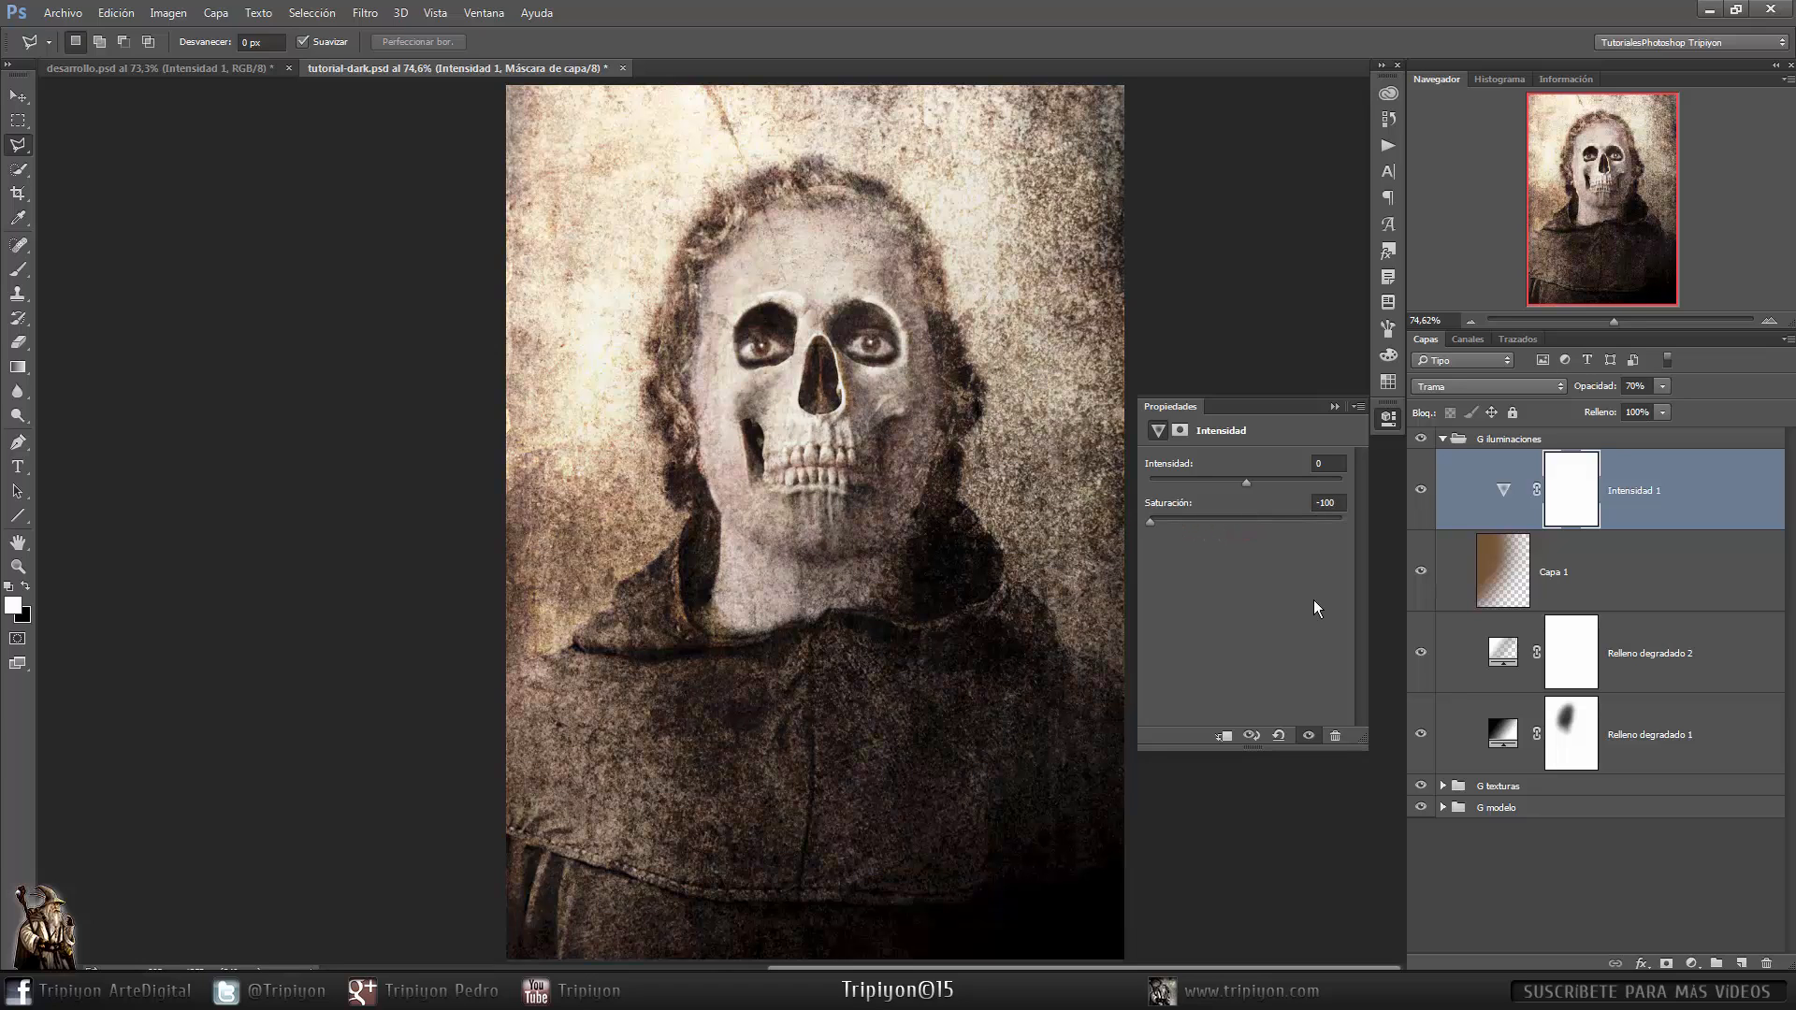
key(b)
key(x)
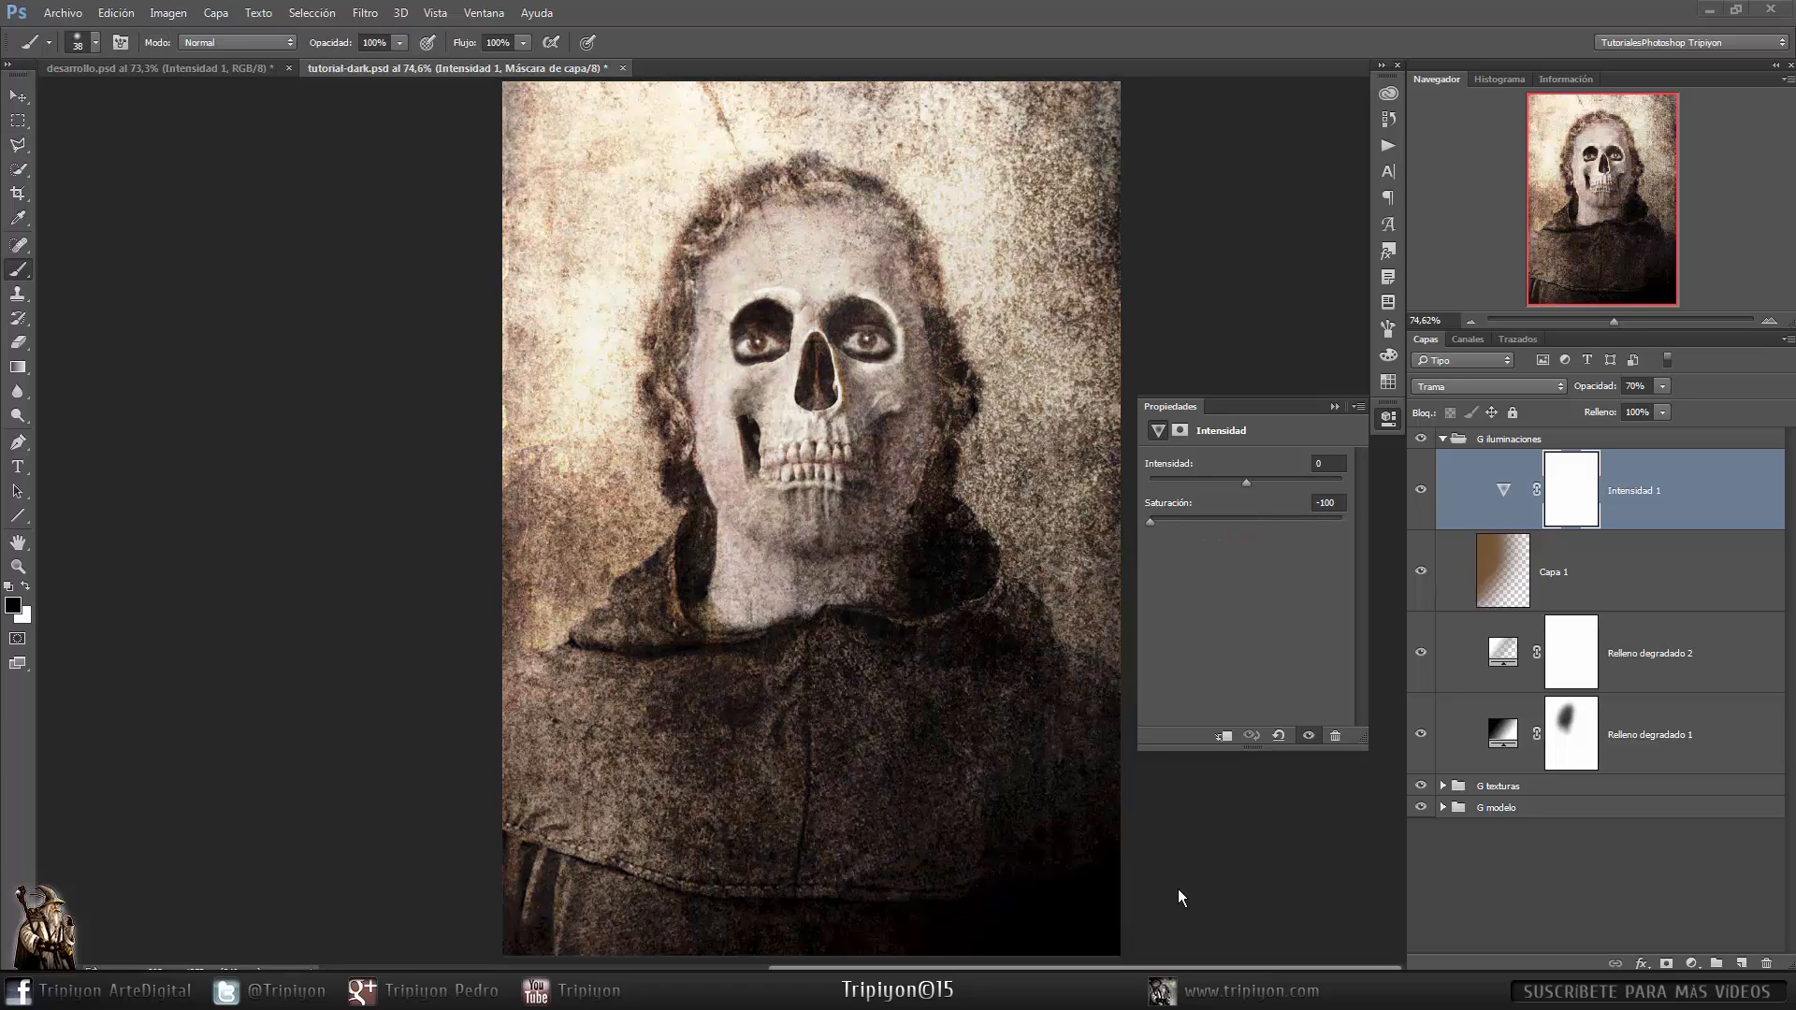